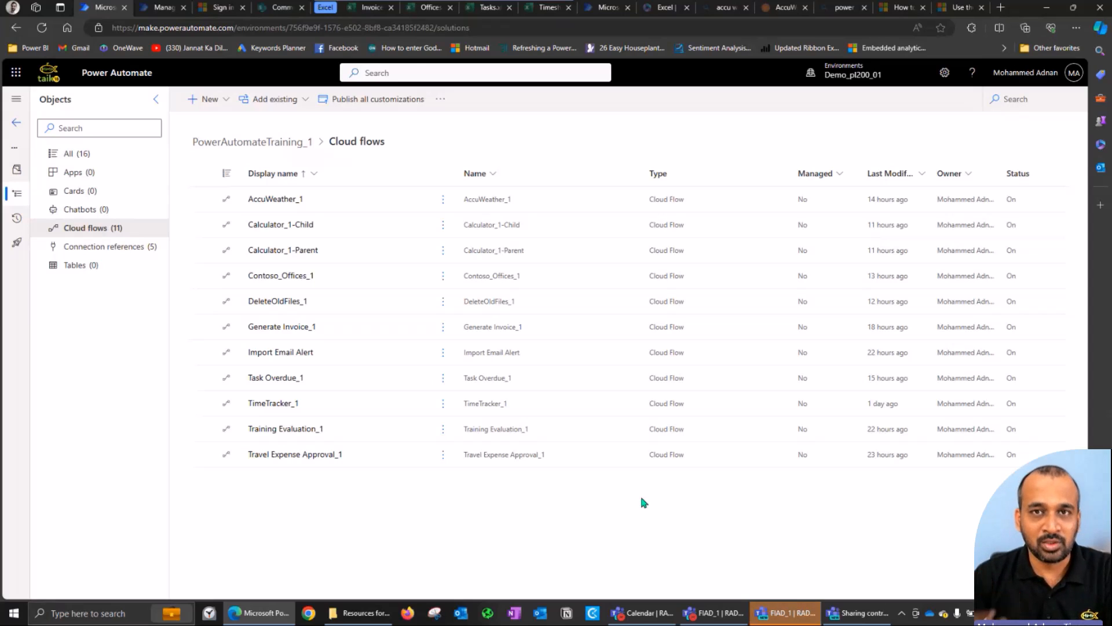
- Return to the solutions list, open the PowerAutomateTraining_1 solution and show only its cloud flows
left_click(16, 123)
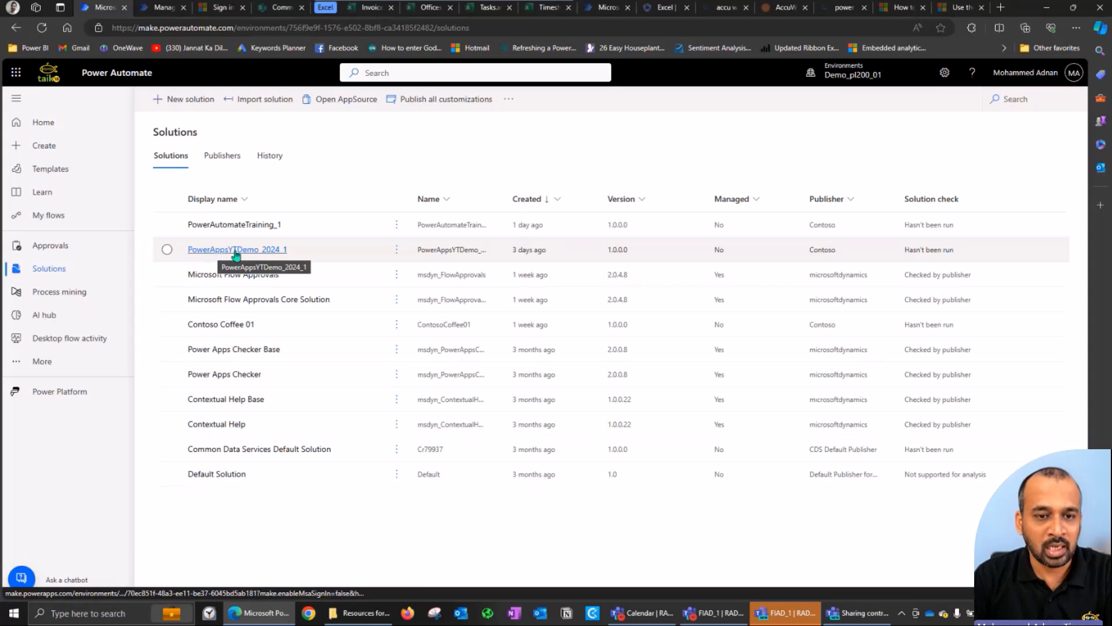
left_click(243, 225)
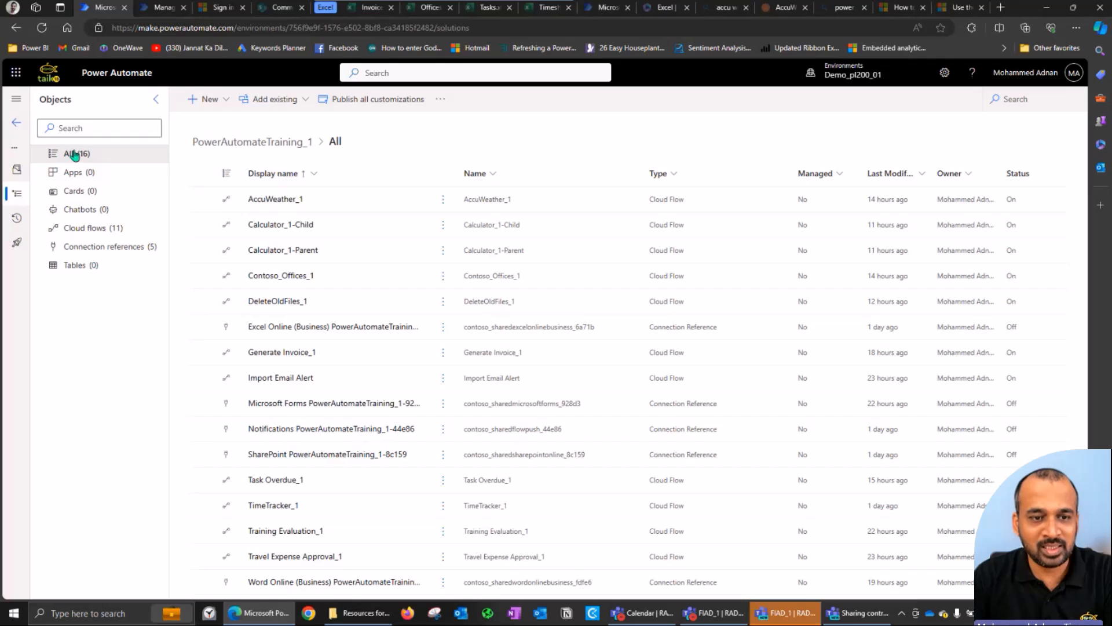
left_click(107, 230)
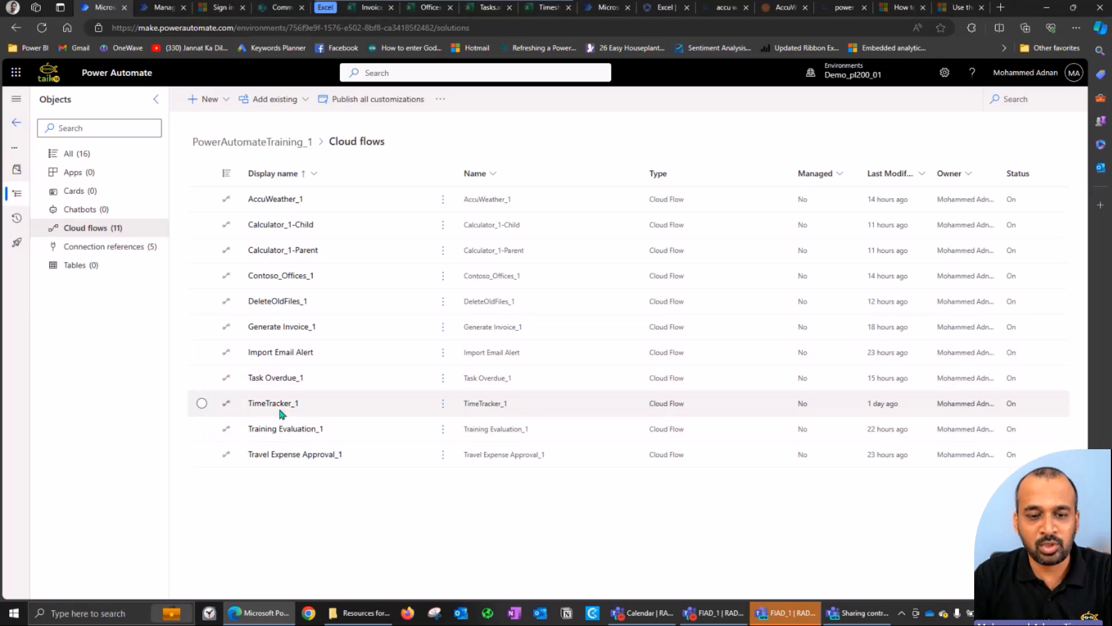
- Check the lab files in the Resources for Labs folder in File Explorer, and return to the browser
left_click(365, 613)
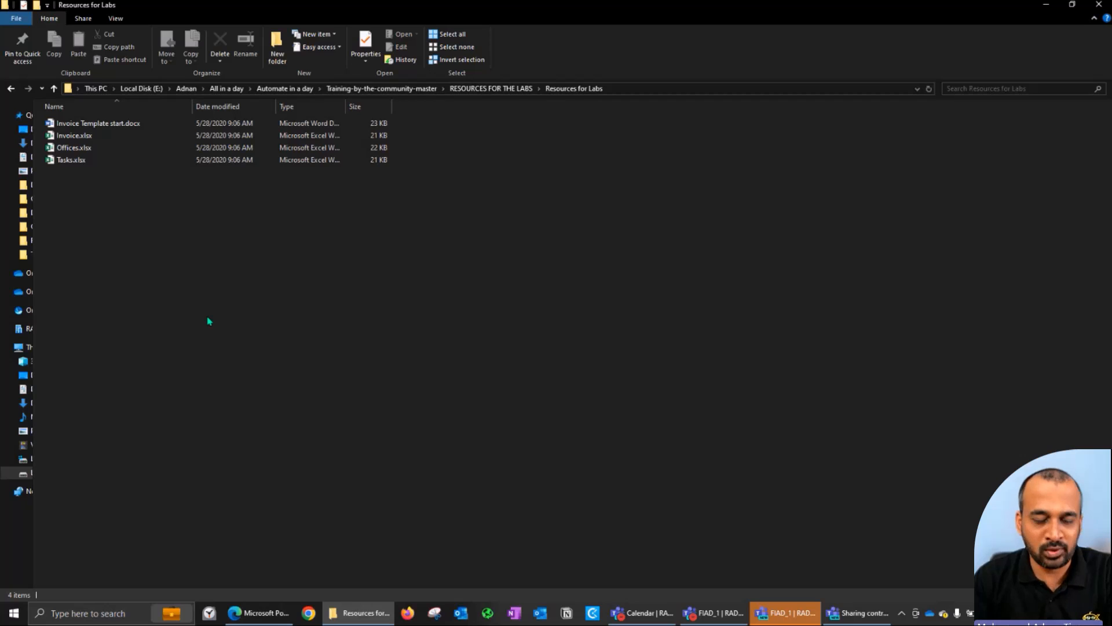
left_click(370, 616)
left_click(370, 616)
left_click(362, 613)
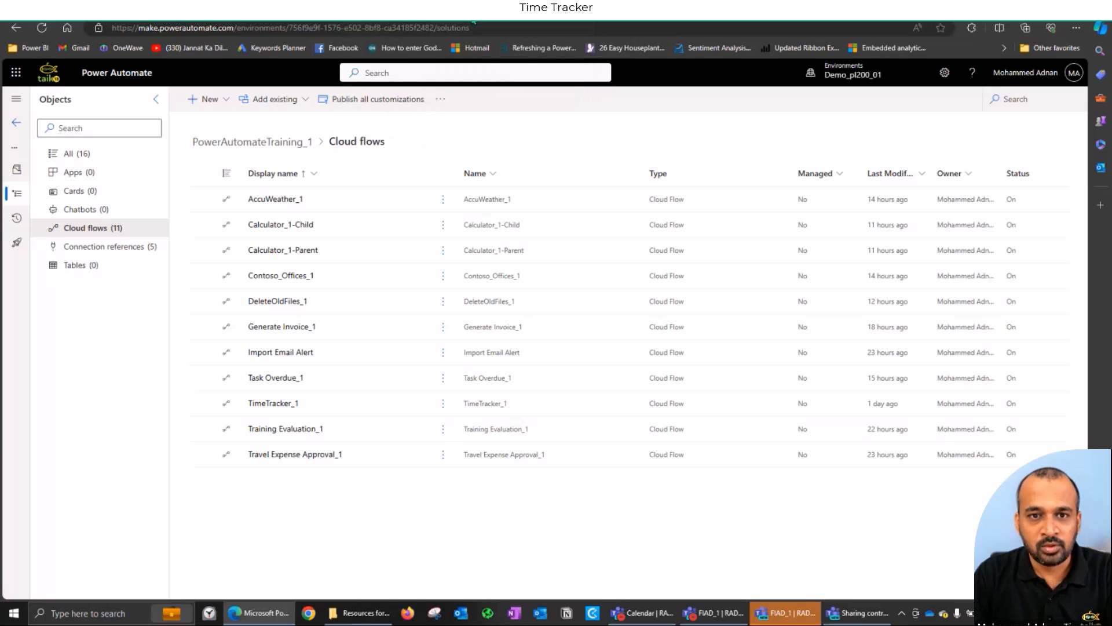
- Switch to the Timesheet workbook in Excel and examine the table's Where, Who, When and Comment headers and the insert options
left_click(423, 13)
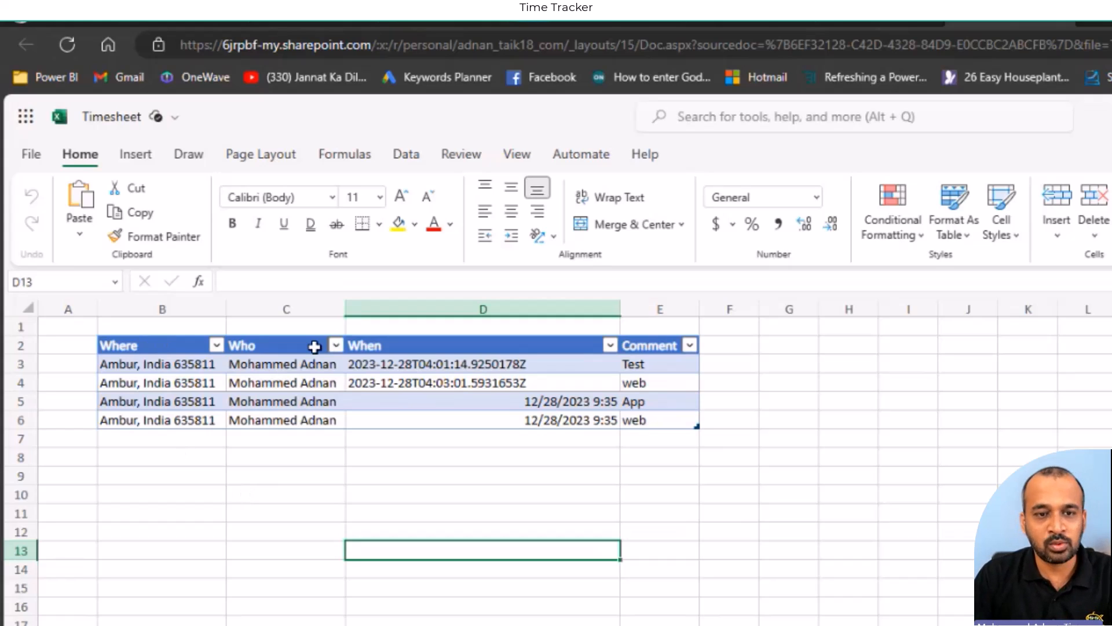
left_click_drag(188, 347, 656, 347)
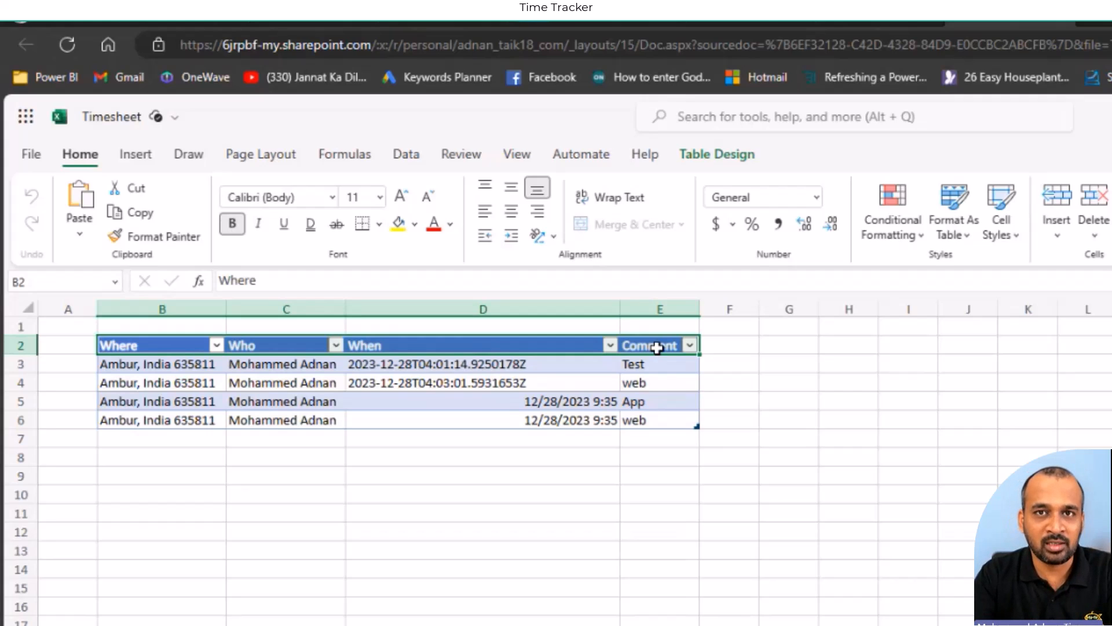
left_click(136, 154)
left_click(447, 554)
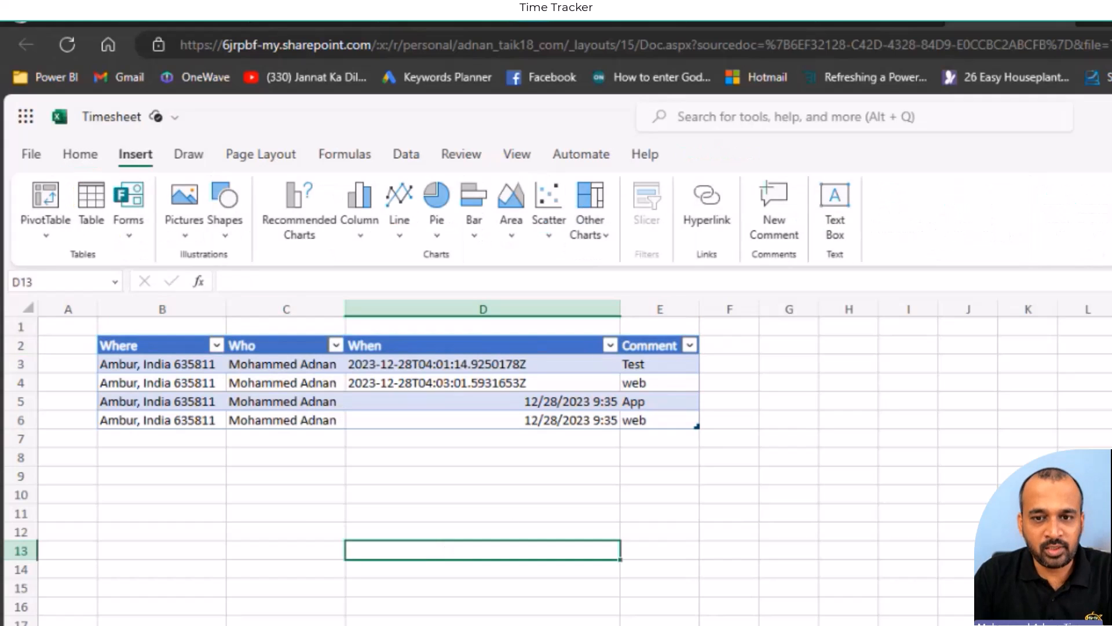
left_click_drag(894, 348, 1101, 347)
left_click_drag(168, 345, 651, 347)
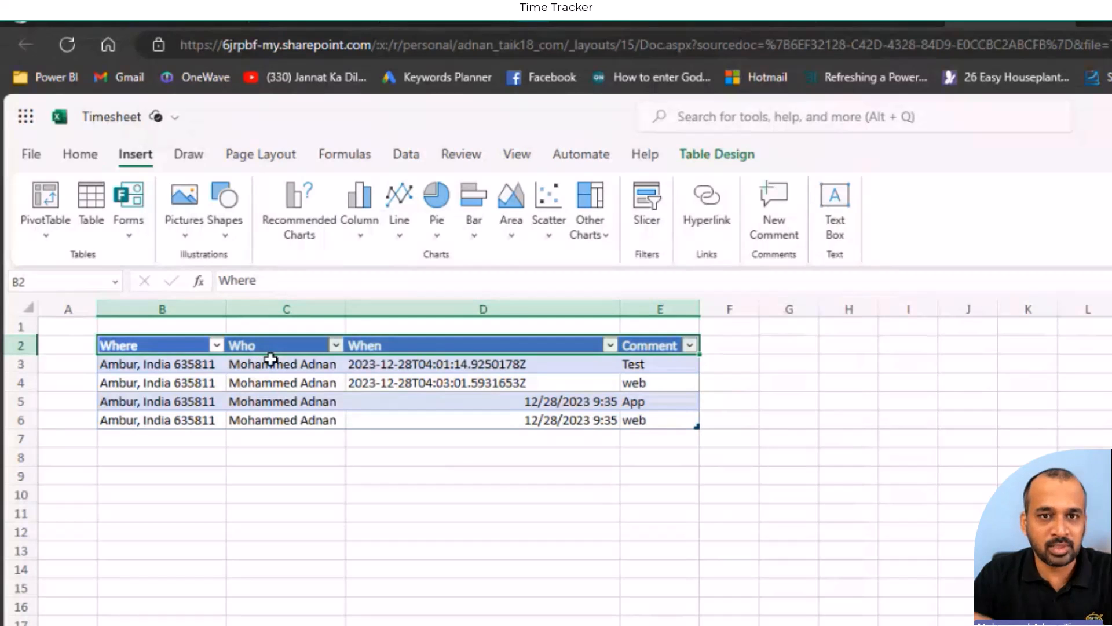
- Enter the sample column headings Where in cell H2 and Who in cell I2
mouse_move(840, 341)
left_mouse_down()
mouse_move(1084, 345)
mouse_move(852, 345)
left_mouse_up()
type("Where")
key("Tab")
type("Whow")
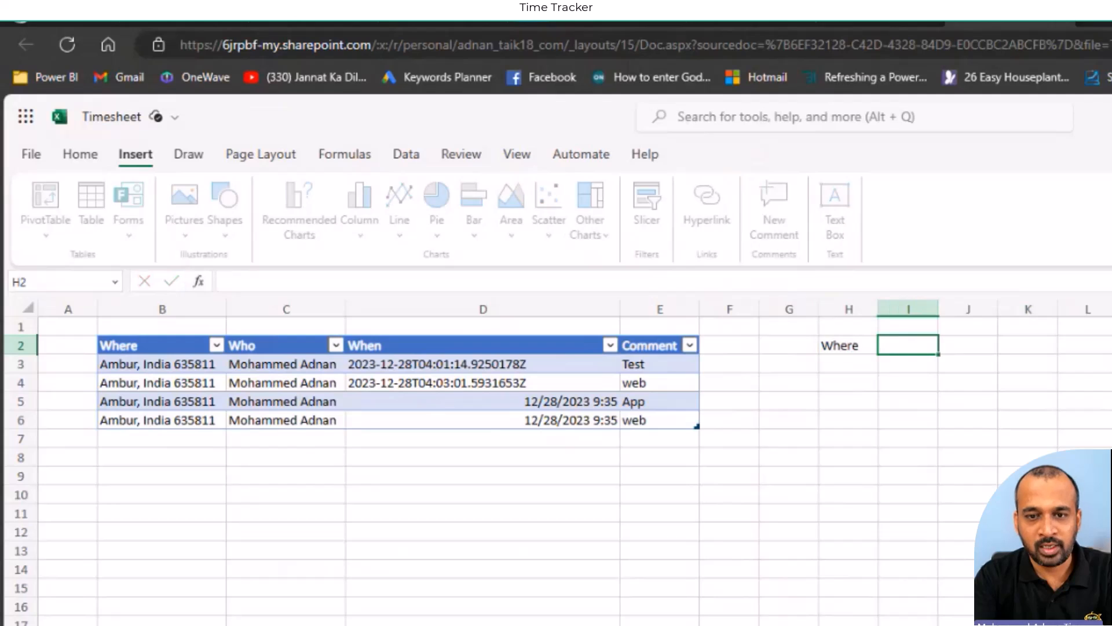
key("BackSpace")
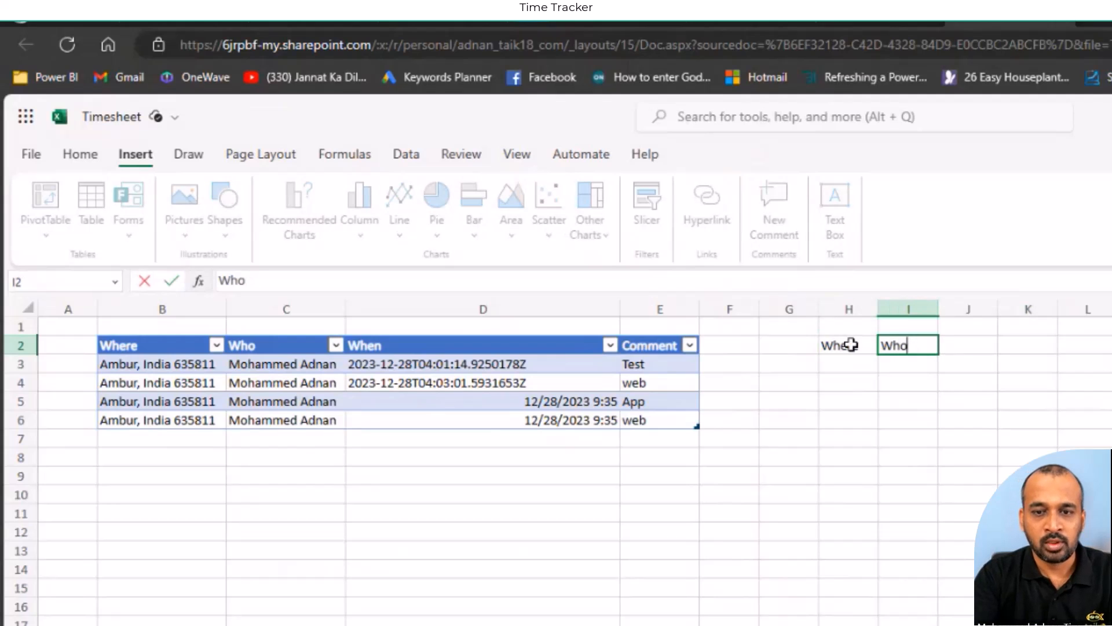
- Create a table with headers from H2:I2 and open its table name for editing
left_click(851, 345)
key("shift+Right")
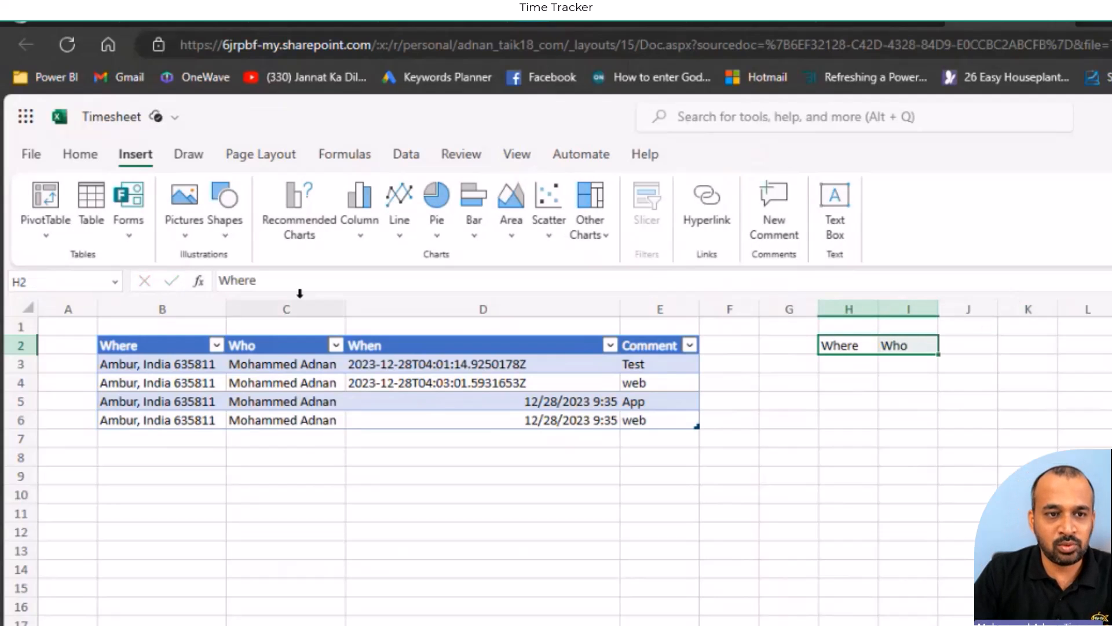
left_click(92, 203)
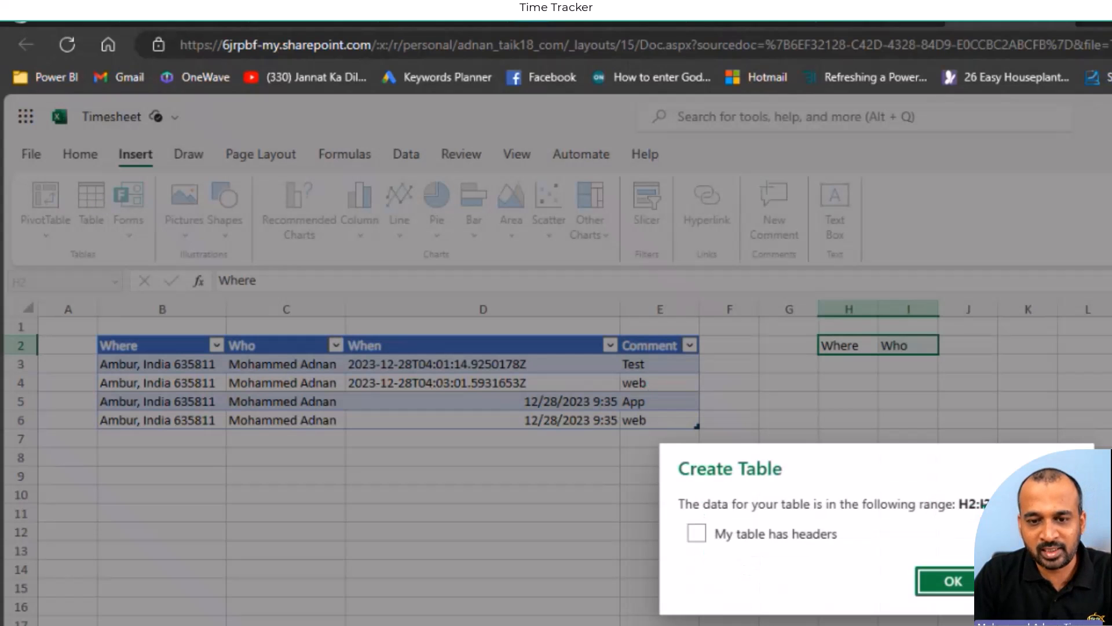
left_click(698, 532)
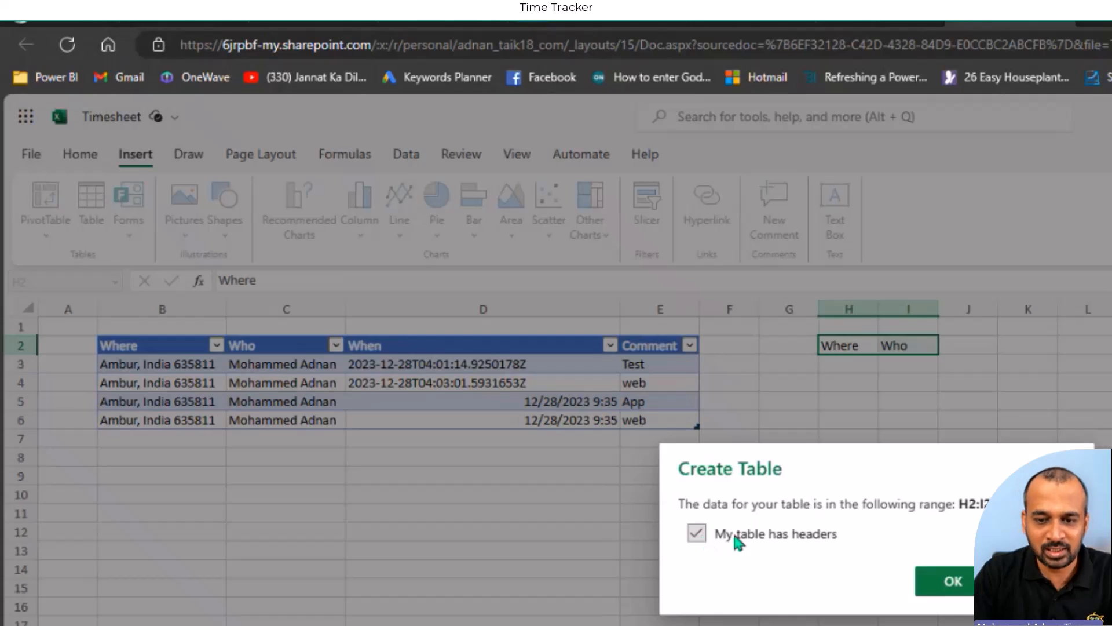
left_click(952, 581)
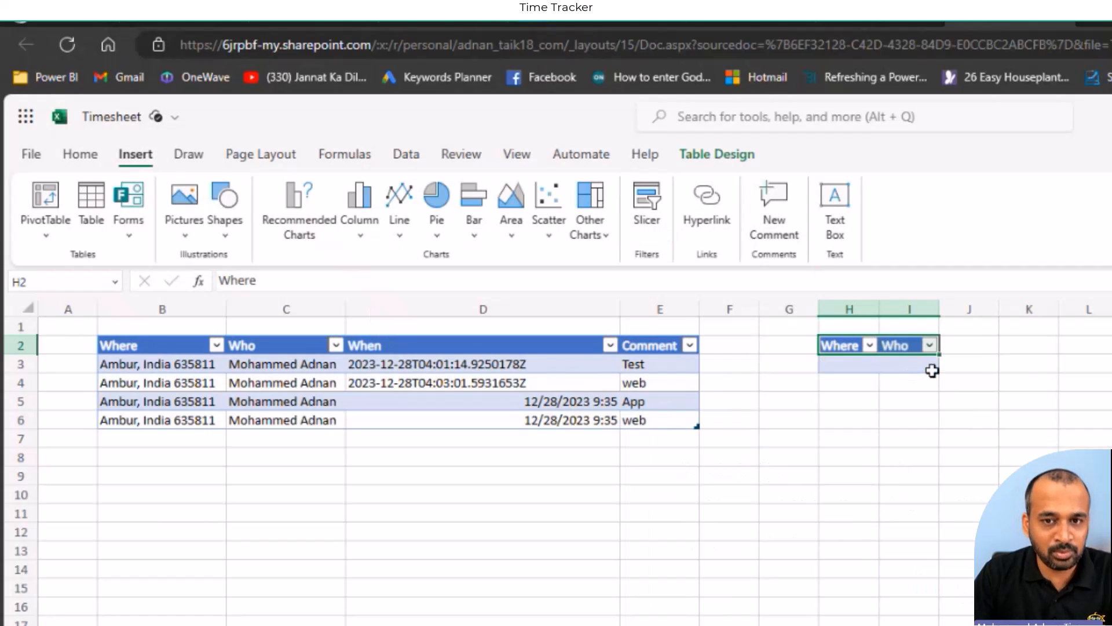
left_click(701, 154)
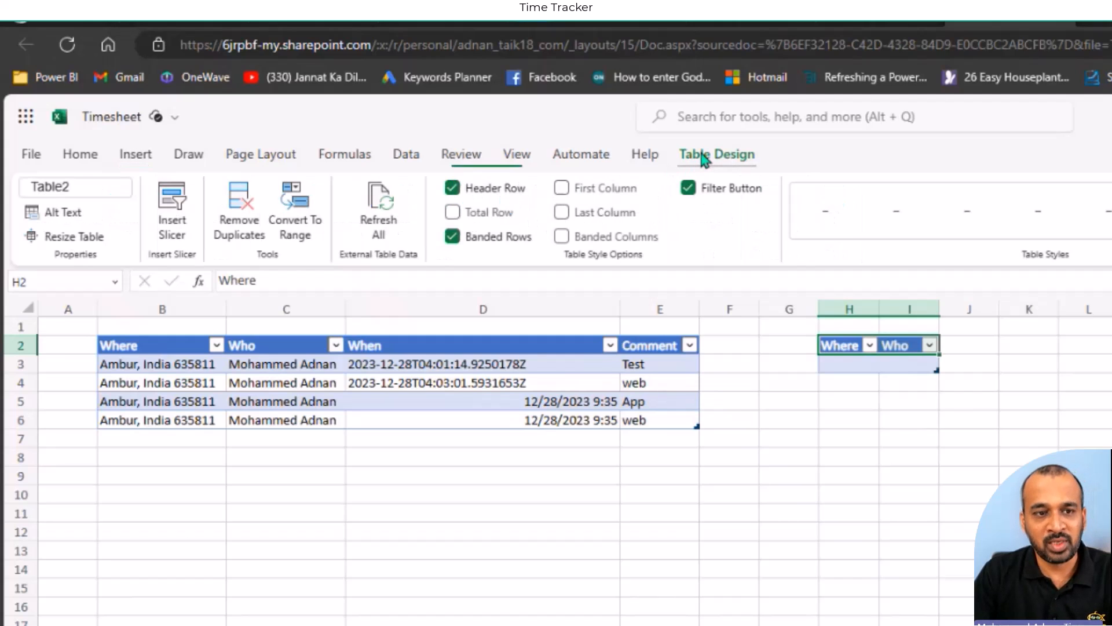
left_click_drag(77, 186, 13, 186)
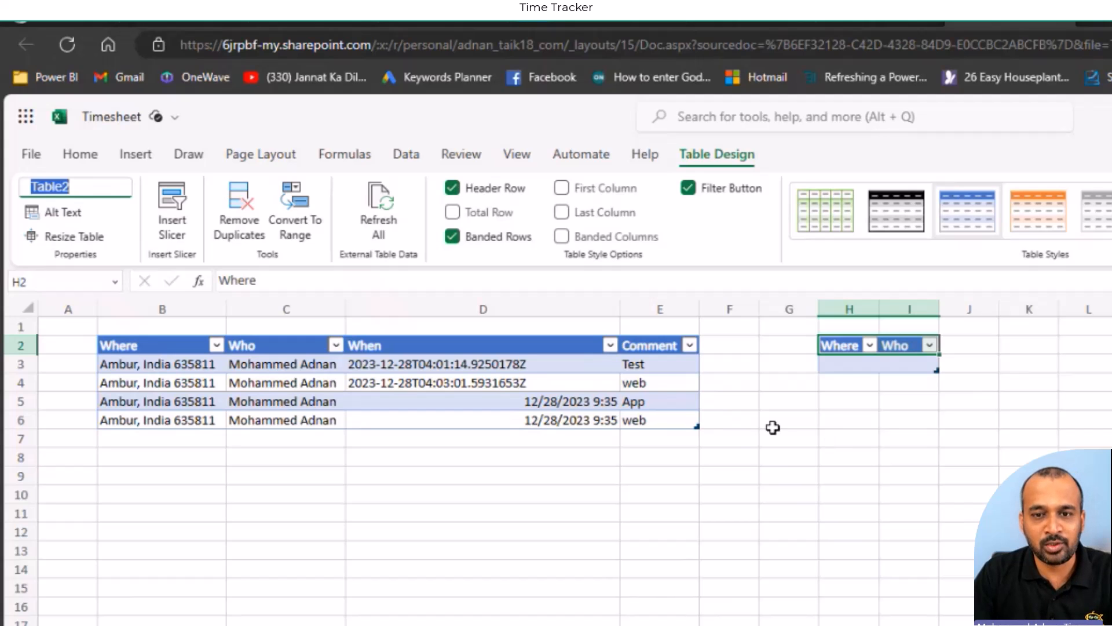
- Undo the sample table and its headings in H2:I2, leaving only the original timesheet table
left_click(869, 418)
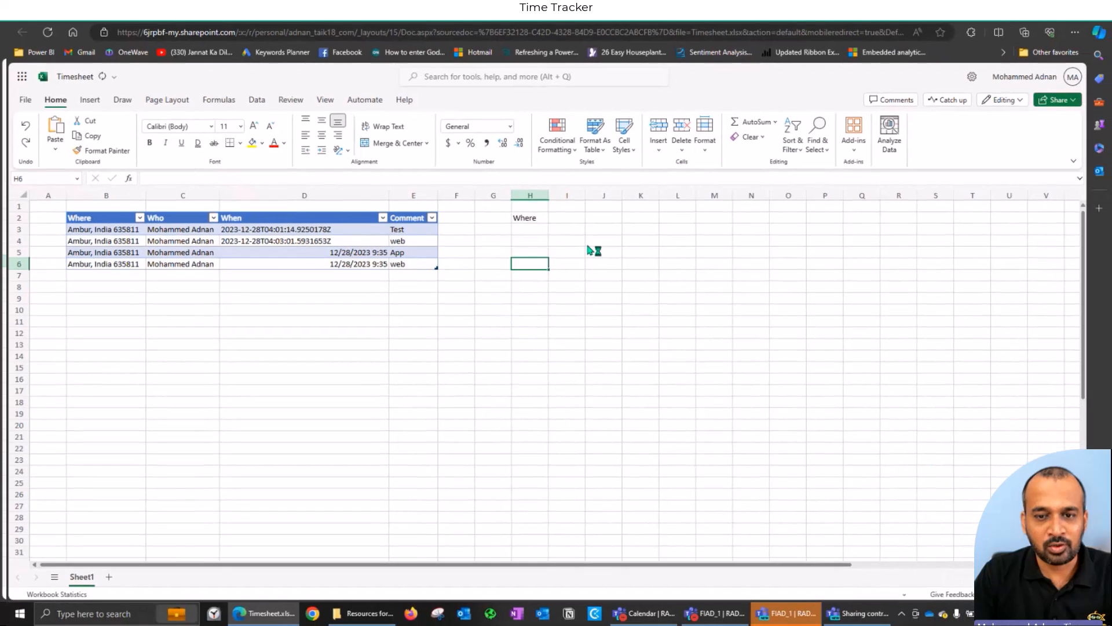
key("ctrl+z")
left_click_drag(130, 211, 325, 258)
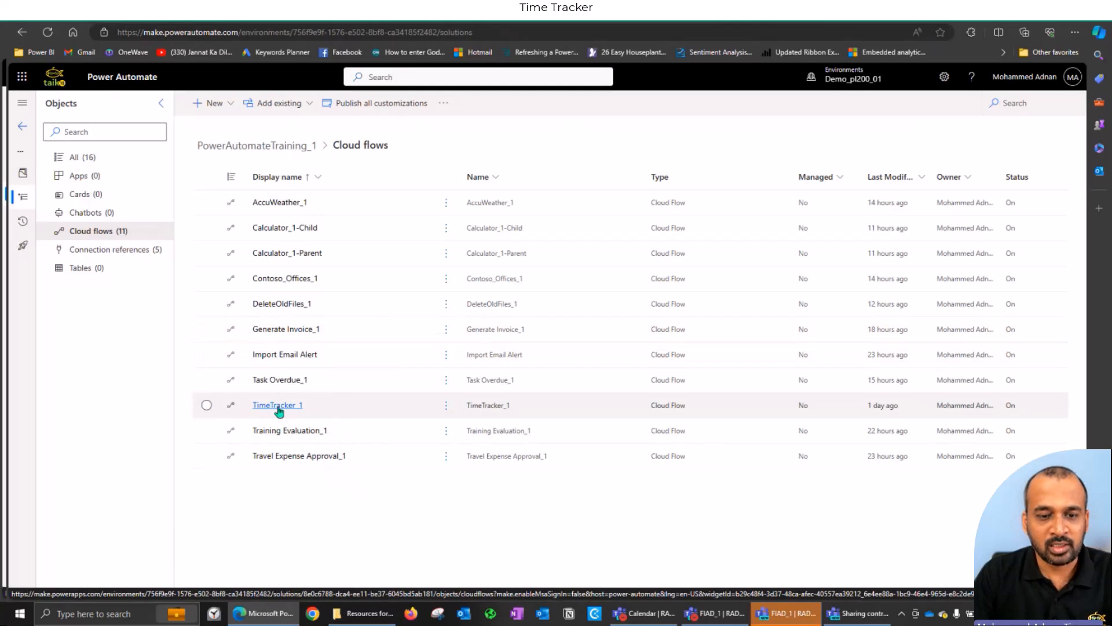
- Switch back to the solution in Power Automate and open the TimeTracker_1 cloud flow for editing
left_click(277, 405)
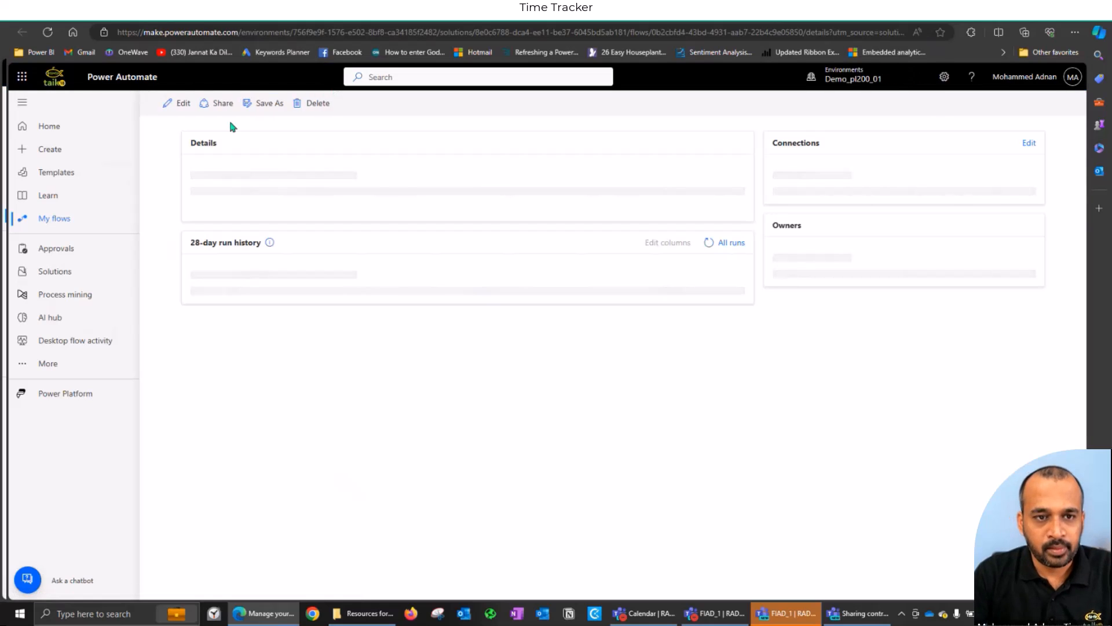
left_click(179, 107)
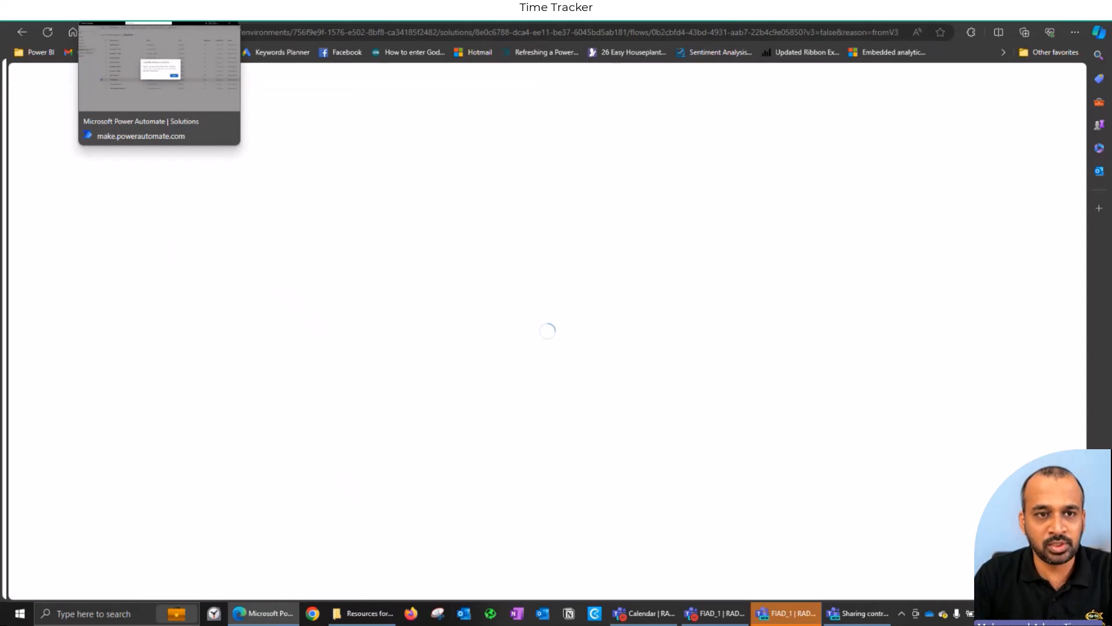
- Return to the solution's cloud flows, dismiss the editing notice and look up the automation types available for a new flow
left_click(142, 13)
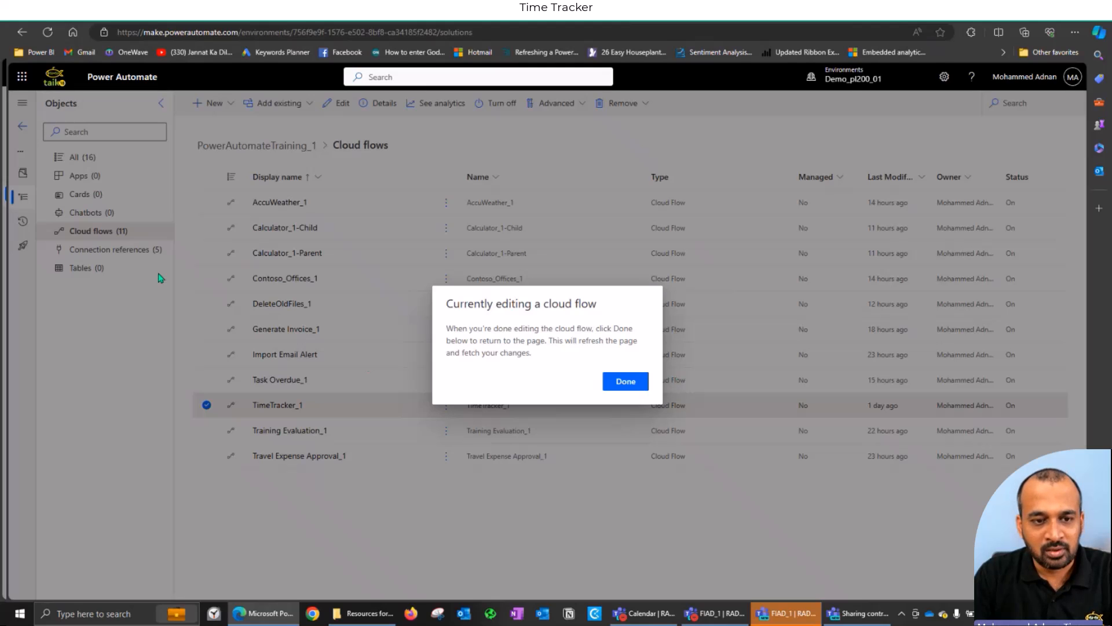
left_click(621, 388)
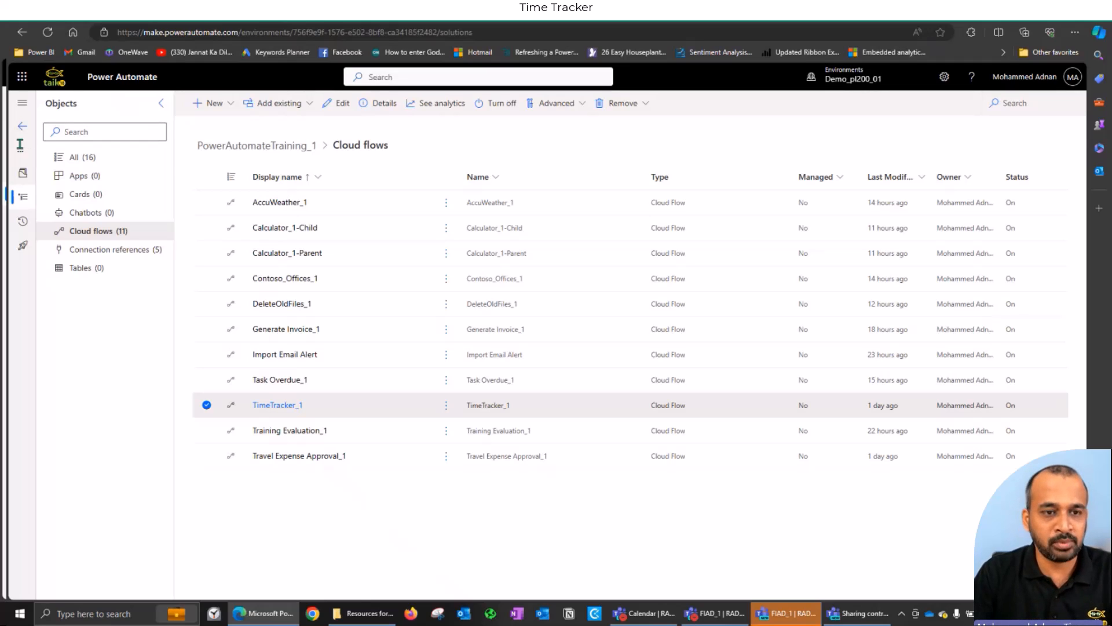
left_click(229, 107)
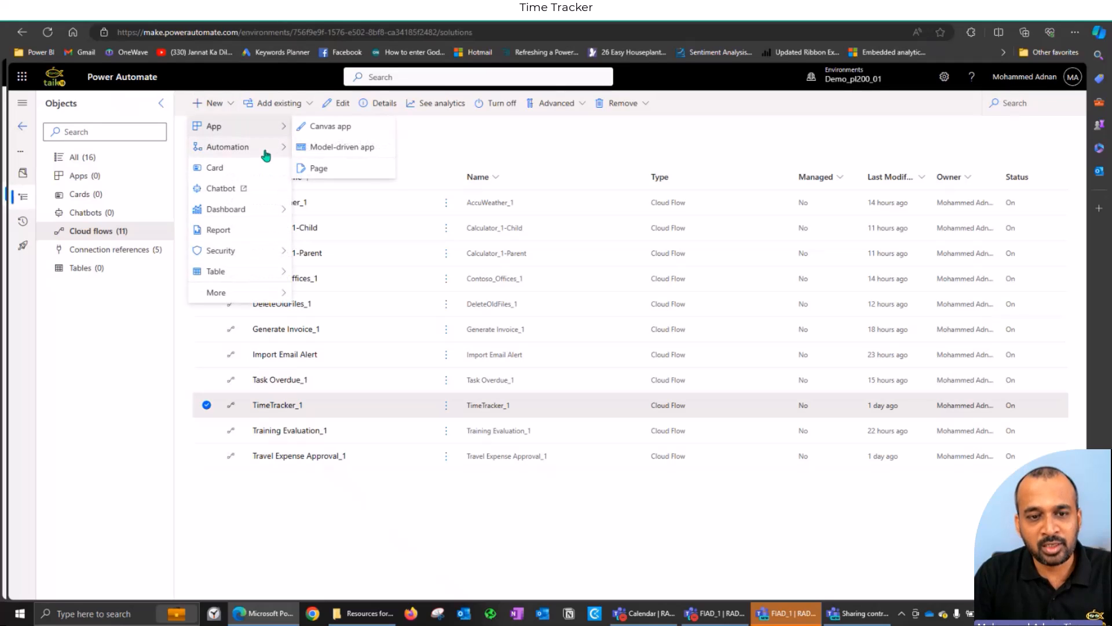
mouse_move(265, 153)
mouse_move(377, 152)
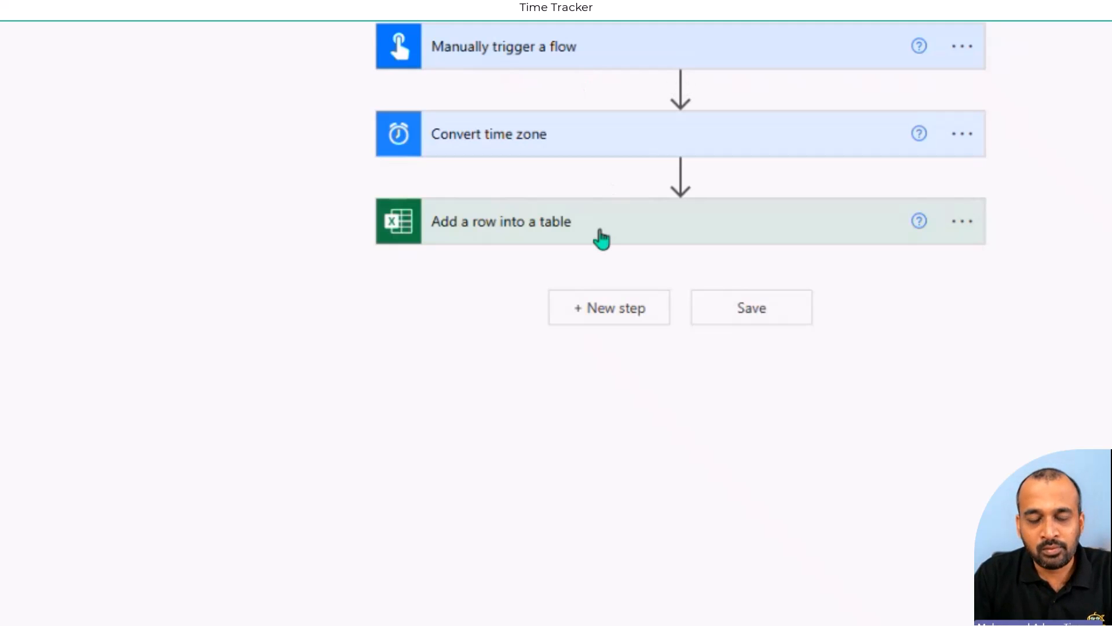
- Browse the Excel Online (Business) actions available for a new action between the manual trigger and Convert time zone
left_click(601, 237)
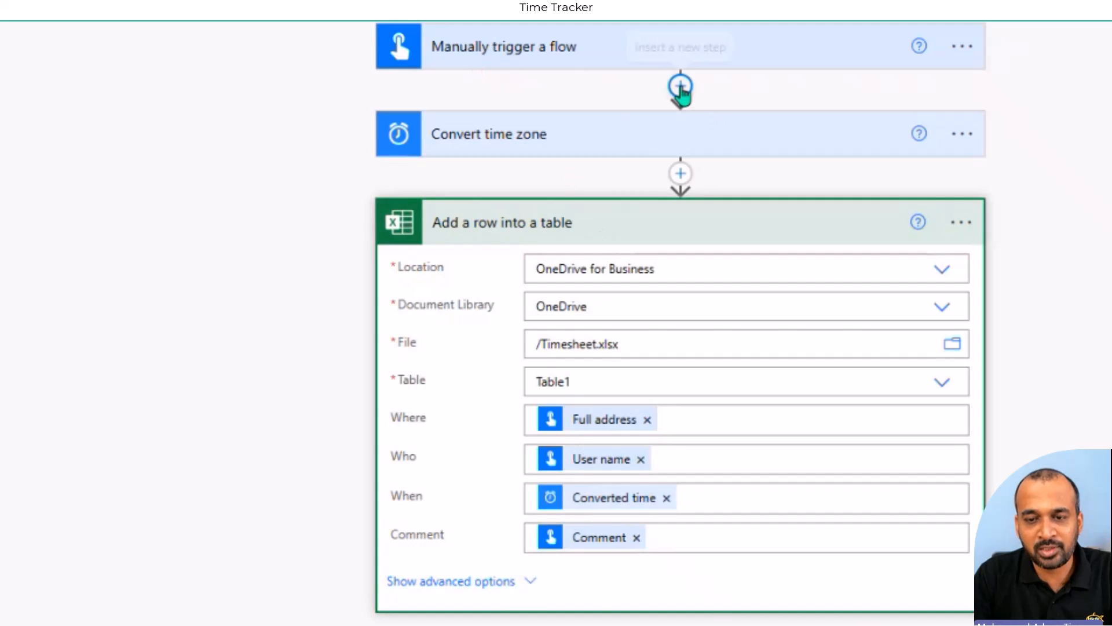
left_click(682, 87)
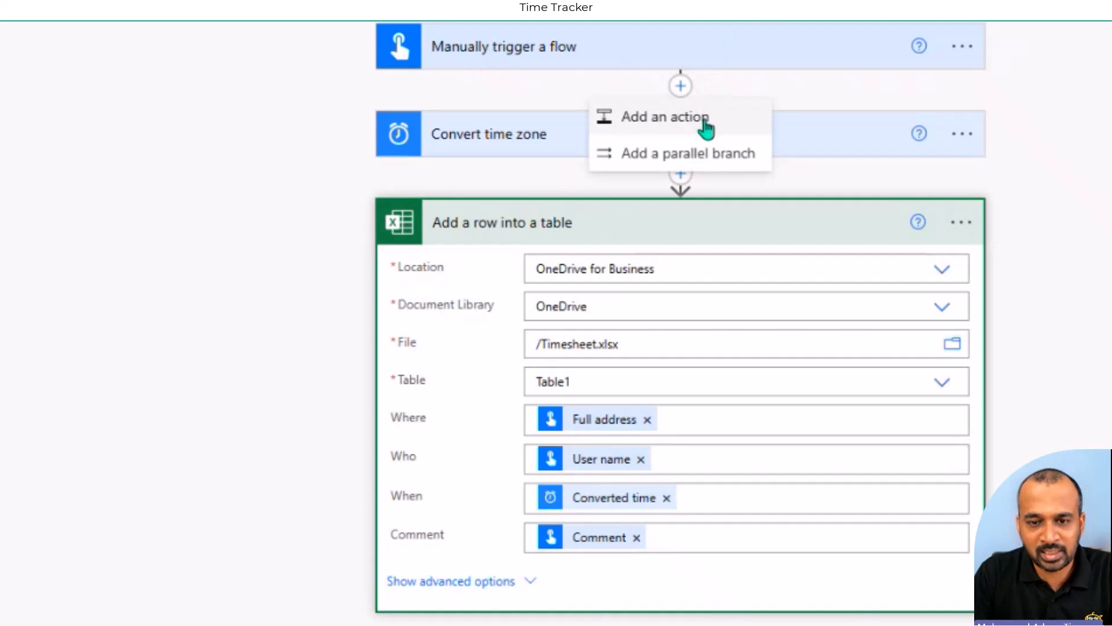
left_click(705, 129)
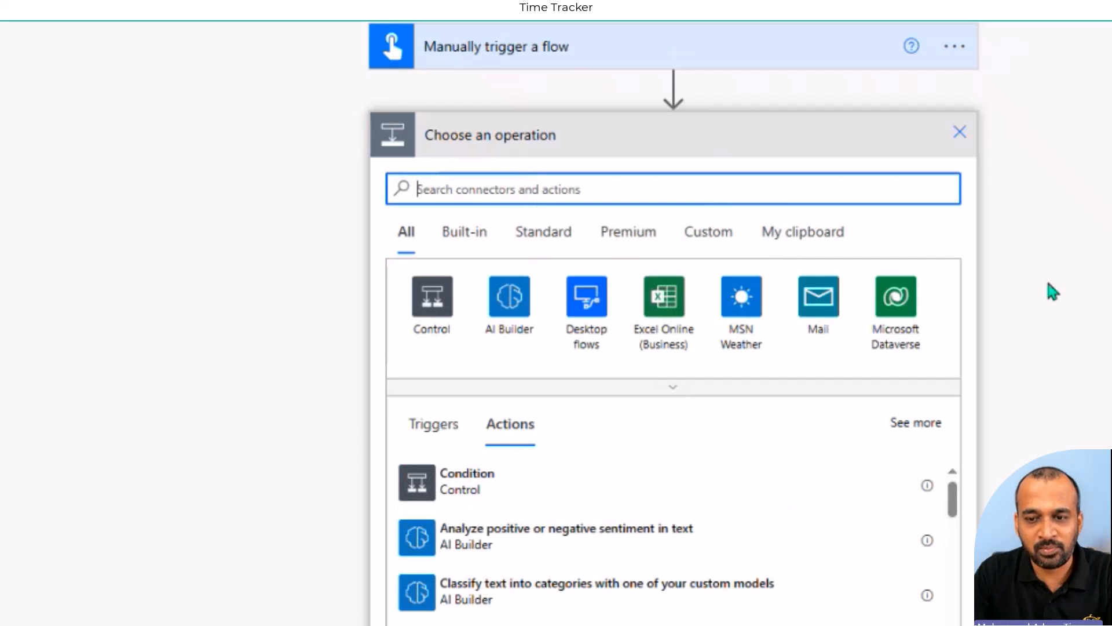
left_click(688, 339)
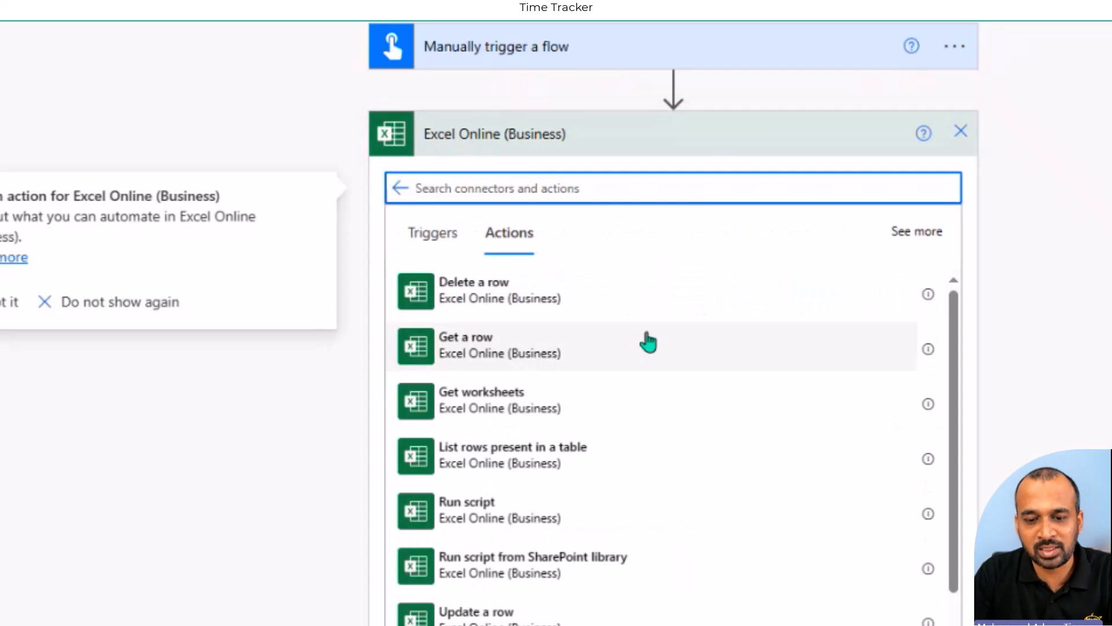
scroll(492, 509, "down", 4)
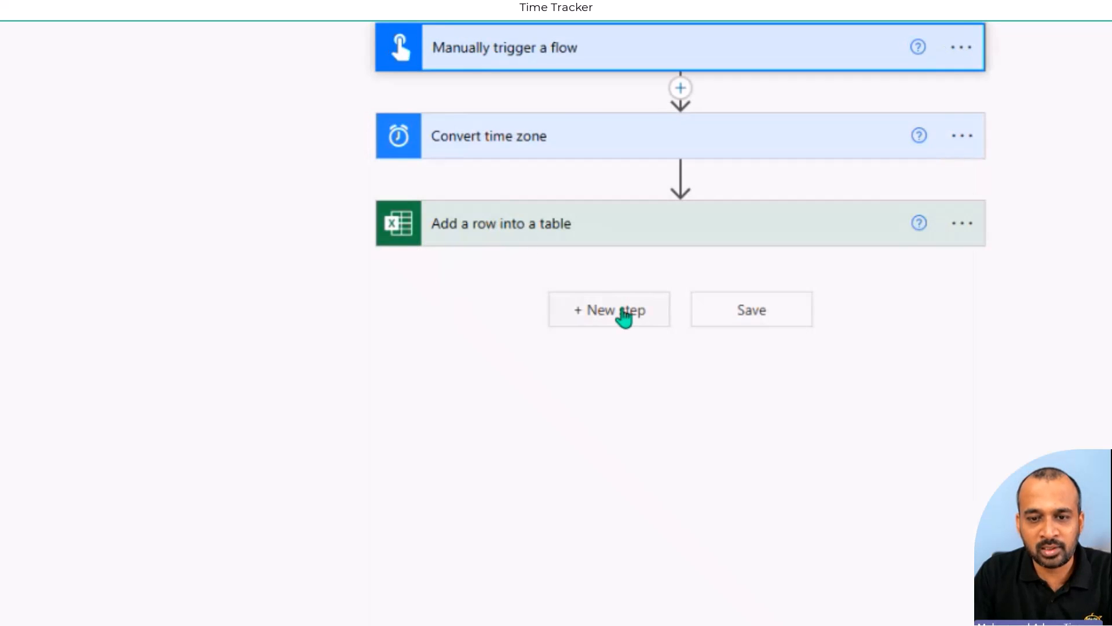
- Expand the Add a row into a table action and examine the dynamic content available for its Where field
left_click(530, 238)
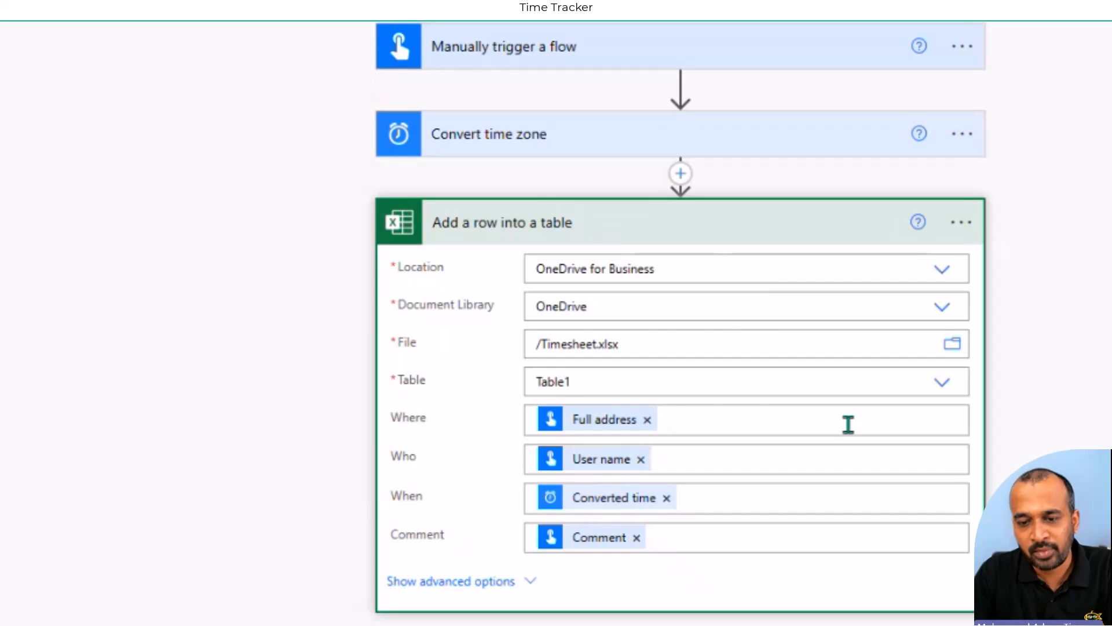
left_click(705, 420)
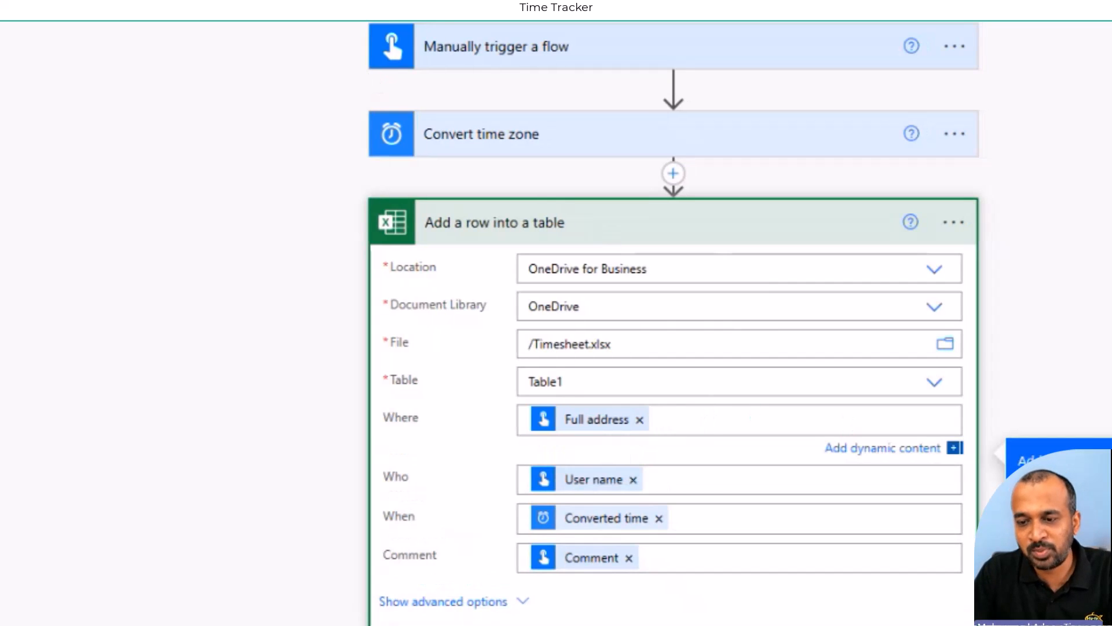
scroll(672, 313, "down", 3)
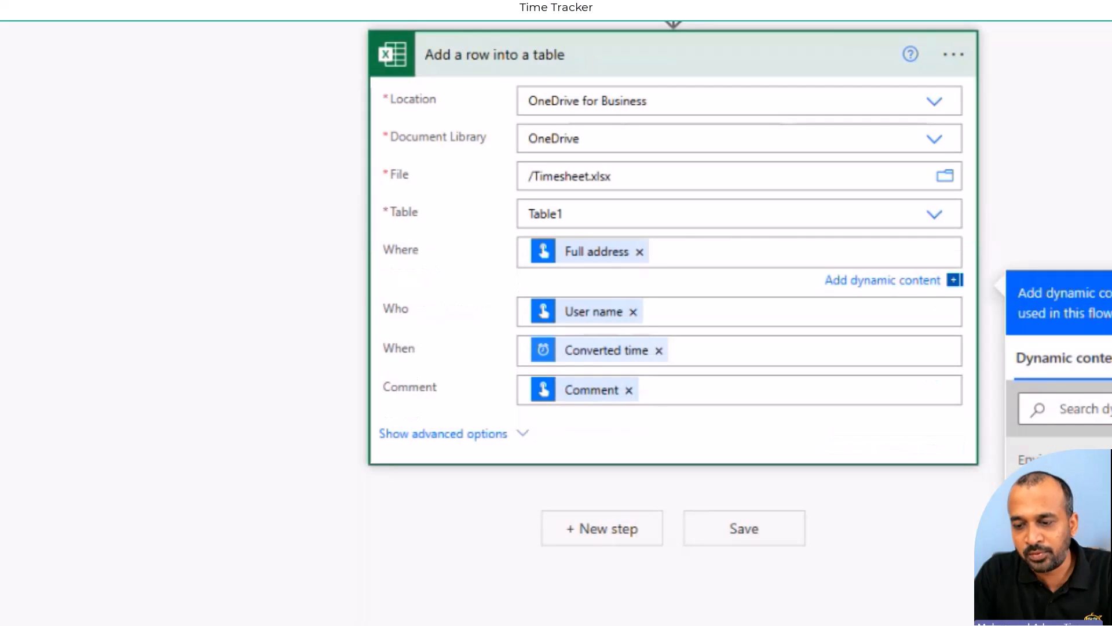
scroll(956, 475, "down", 1)
scroll(933, 433, "up", 2)
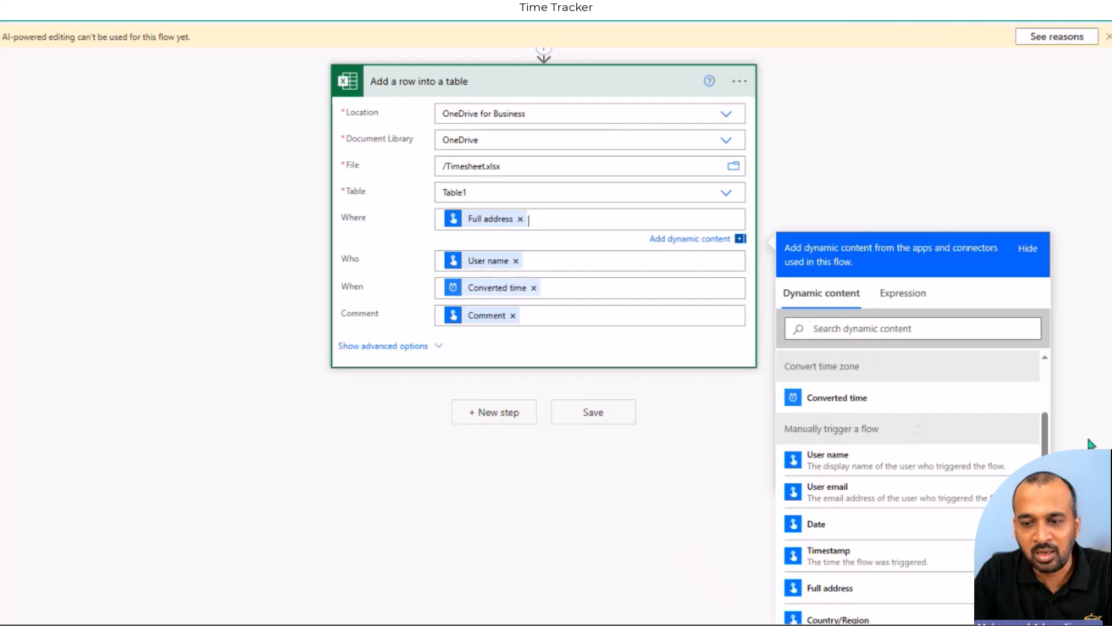
scroll(950, 492, "down", 2)
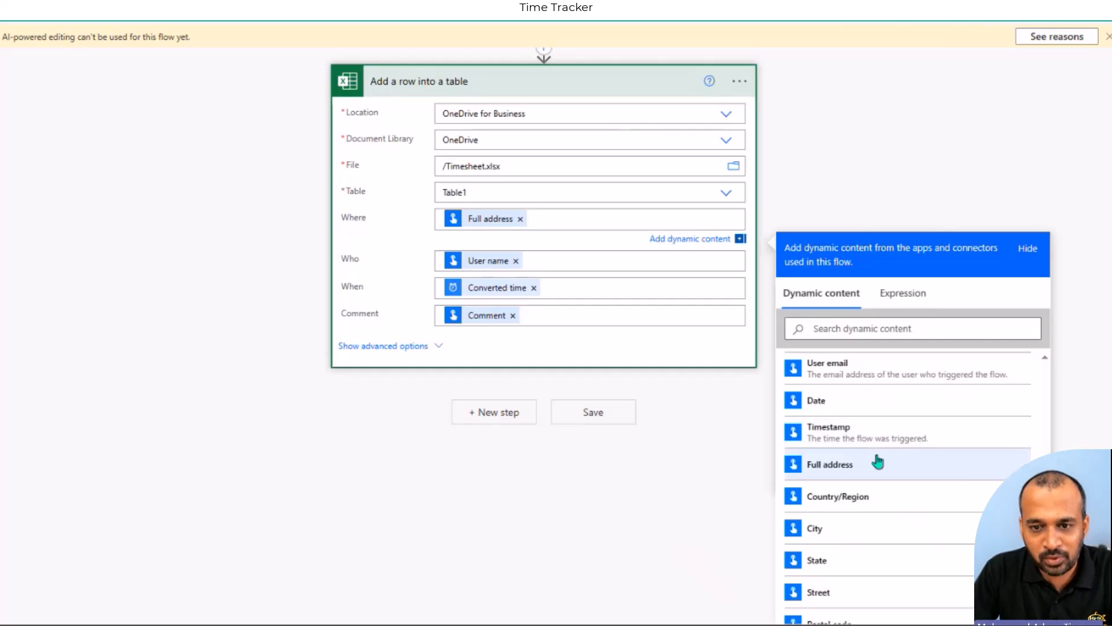
- Review the manual trigger outputs, from User name to Longitude, offered as dynamic content for the Where field
scroll(889, 482, "down", 2)
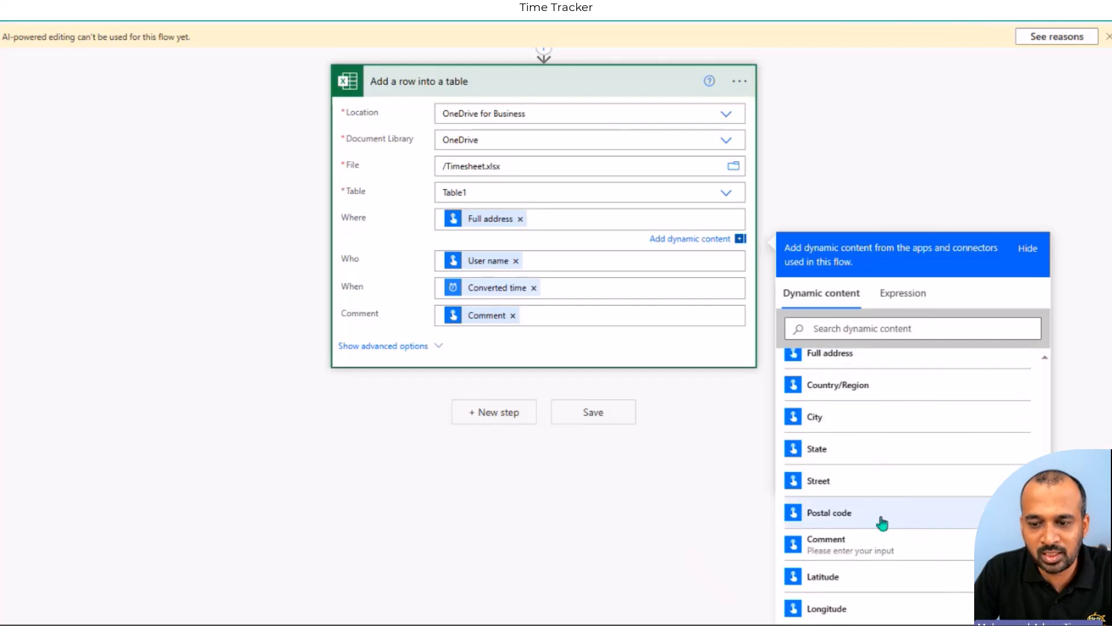
scroll(890, 525, "up", 5)
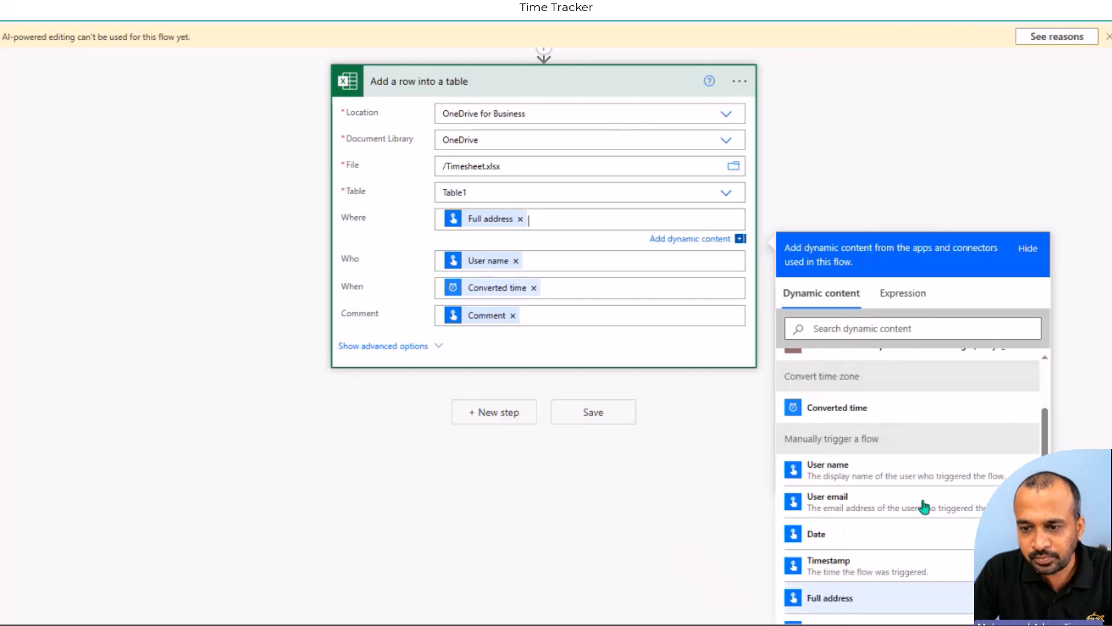
scroll(958, 536, "down", 5)
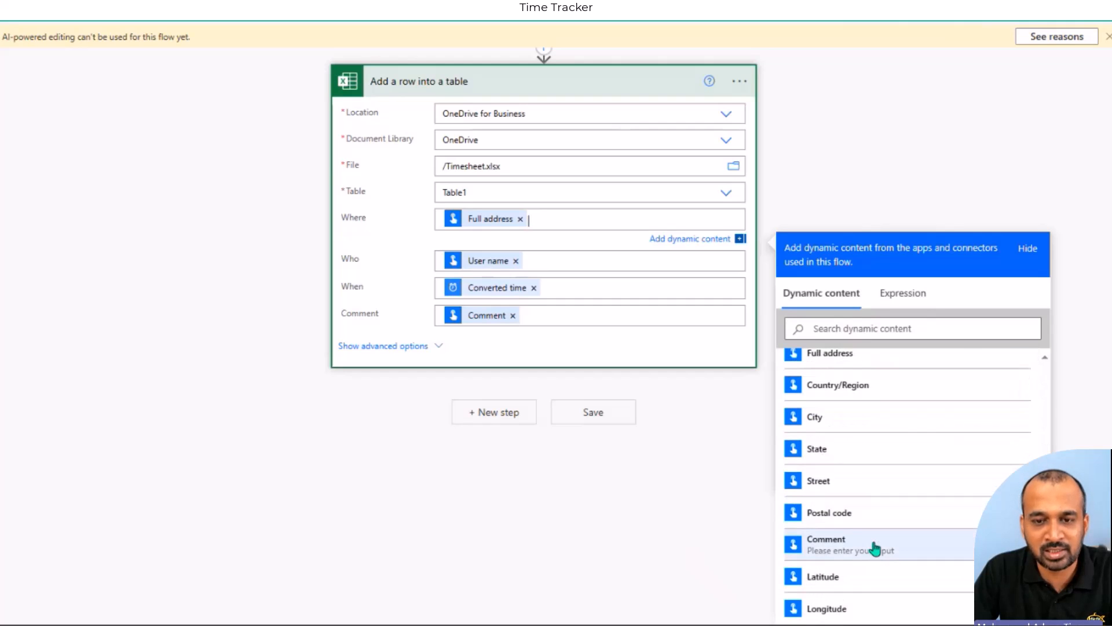
scroll(792, 195, "up", 2)
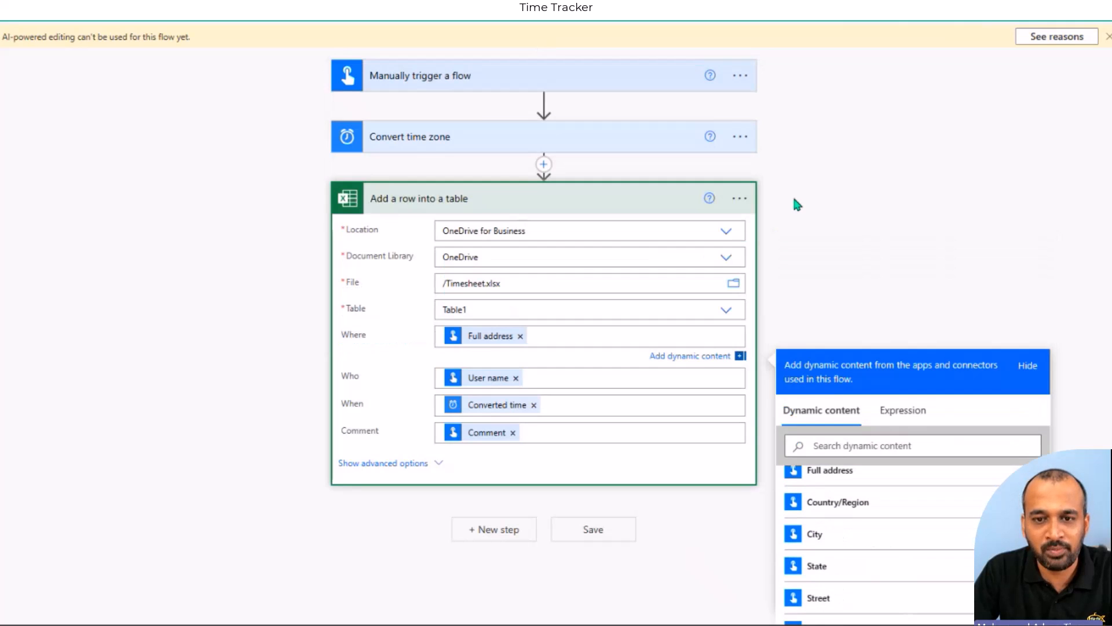
- Expand the Manually trigger a flow step and look up the user input types available besides the Comment input
left_click(426, 86)
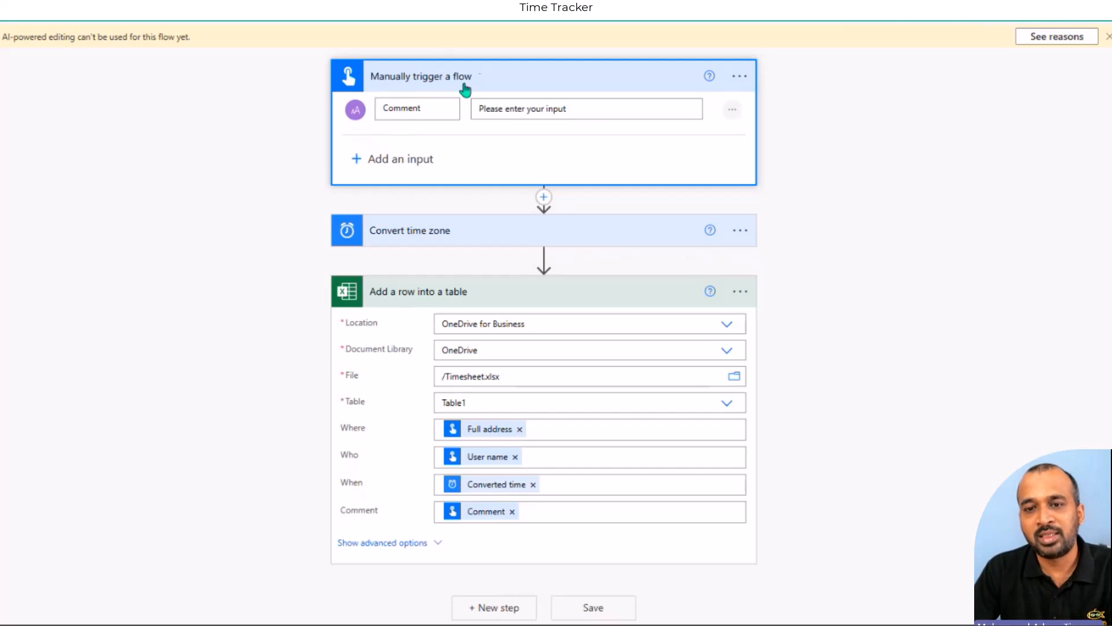
left_click(398, 158)
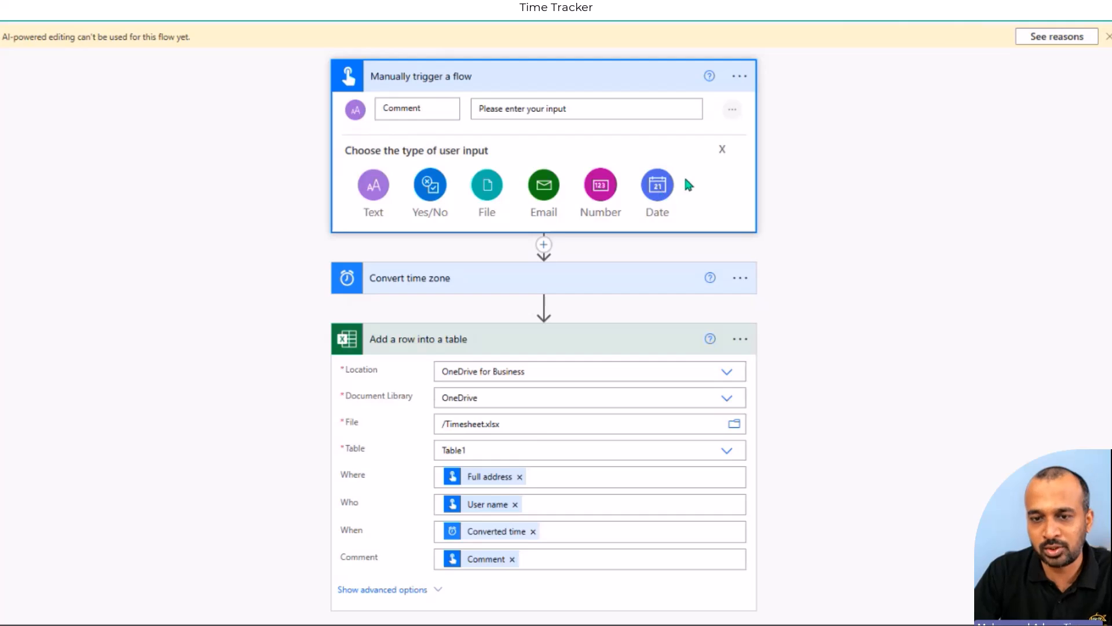
left_click(721, 150)
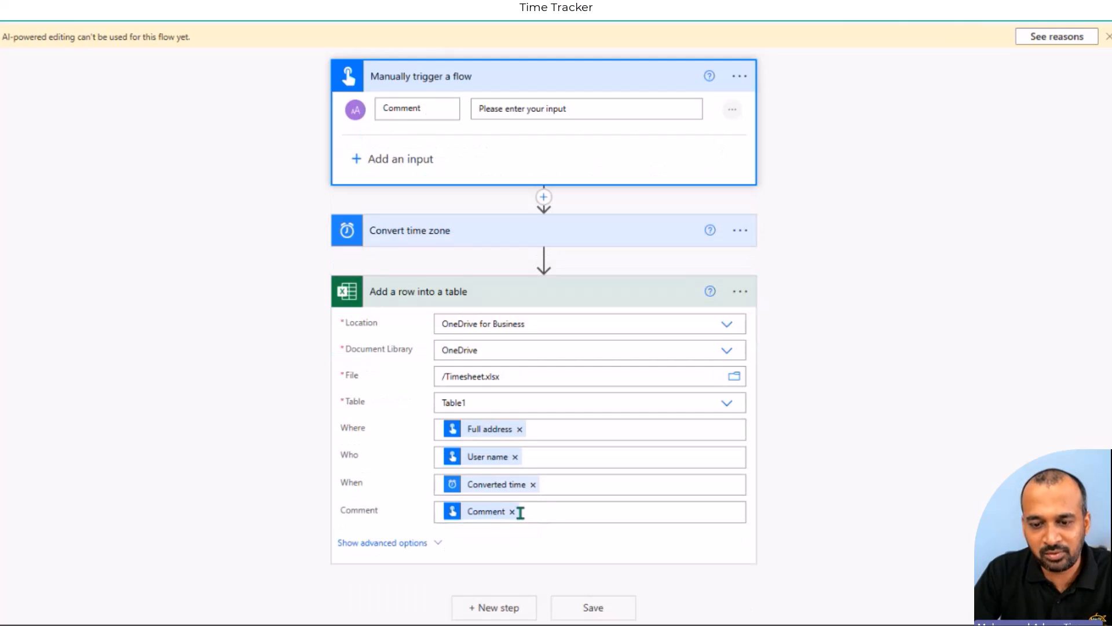
scroll(455, 511, "down", 1)
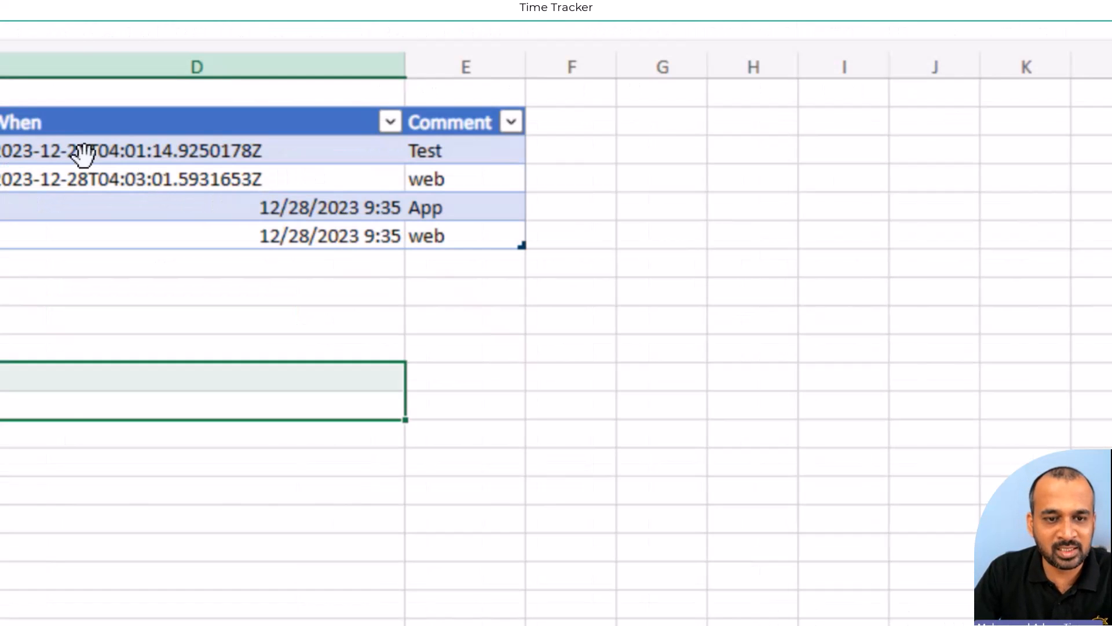
- Switch to the Timesheet workbook in Excel and compare the raw timestamps in D3:D4 with the converted times in D5 and D6
left_click_drag(83, 154, 87, 183)
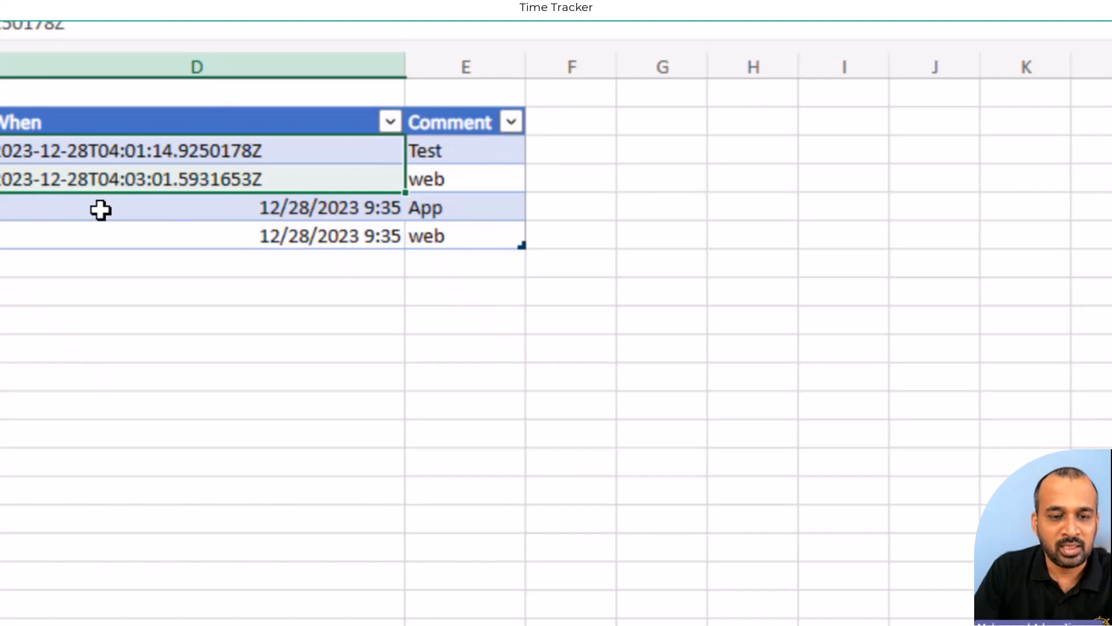
left_click(120, 212)
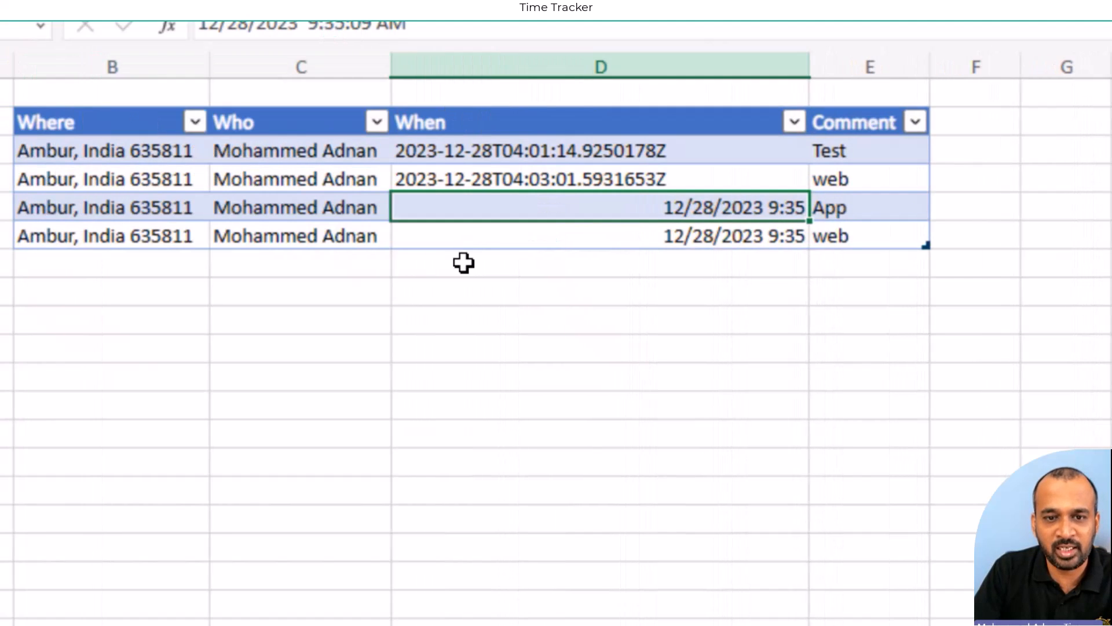
left_click(462, 238)
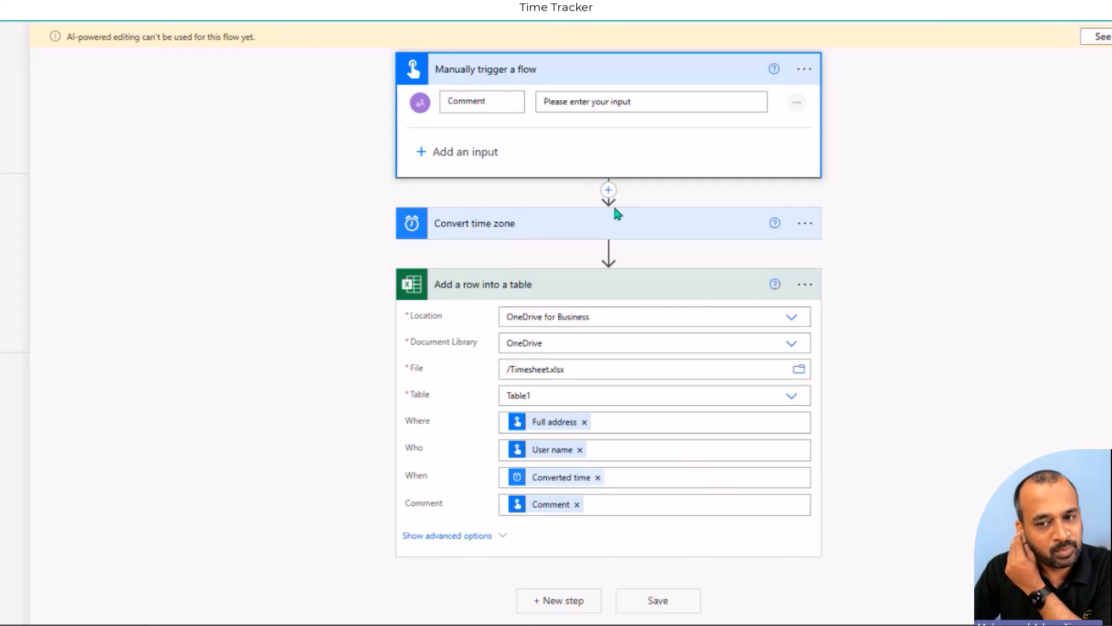
- Back in the flow, search for "convert" in a new action after the manual trigger and look up the Date Time actions
left_click(593, 81)
left_click(614, 107)
left_click(617, 121)
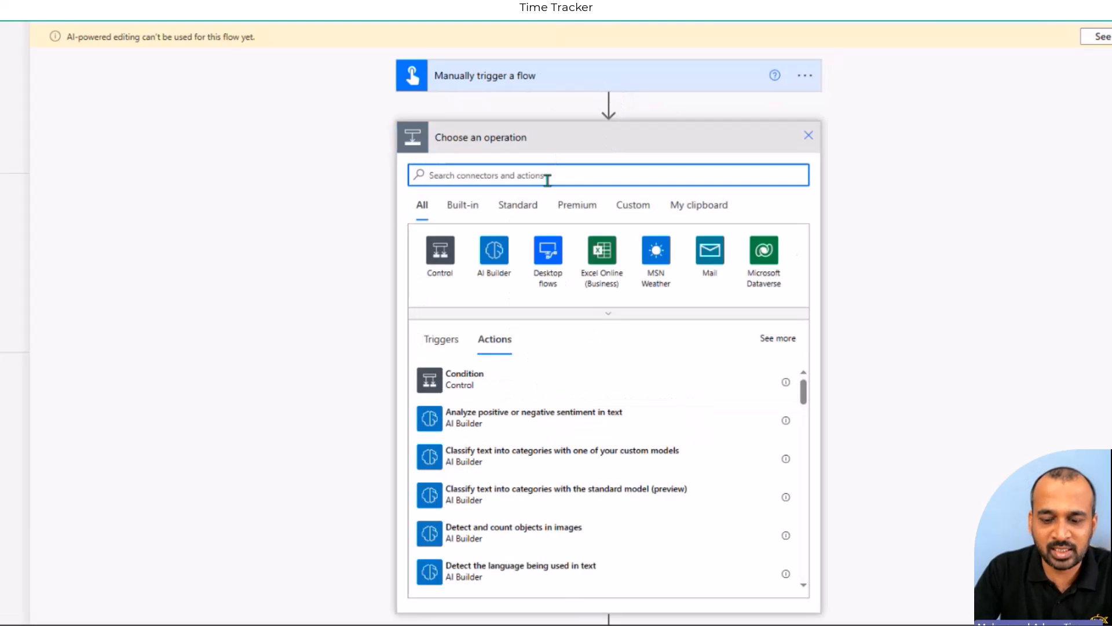
type("connect")
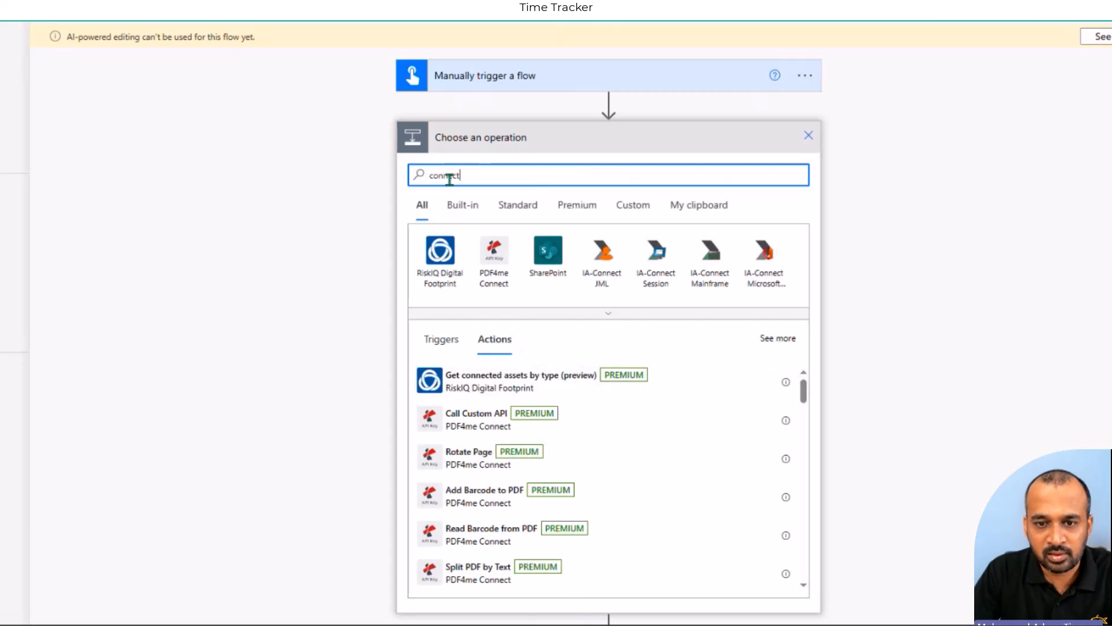
key("BackSpace")
key("BackSpace")
key("BackSpace")
key("BackSpace")
type("vert")
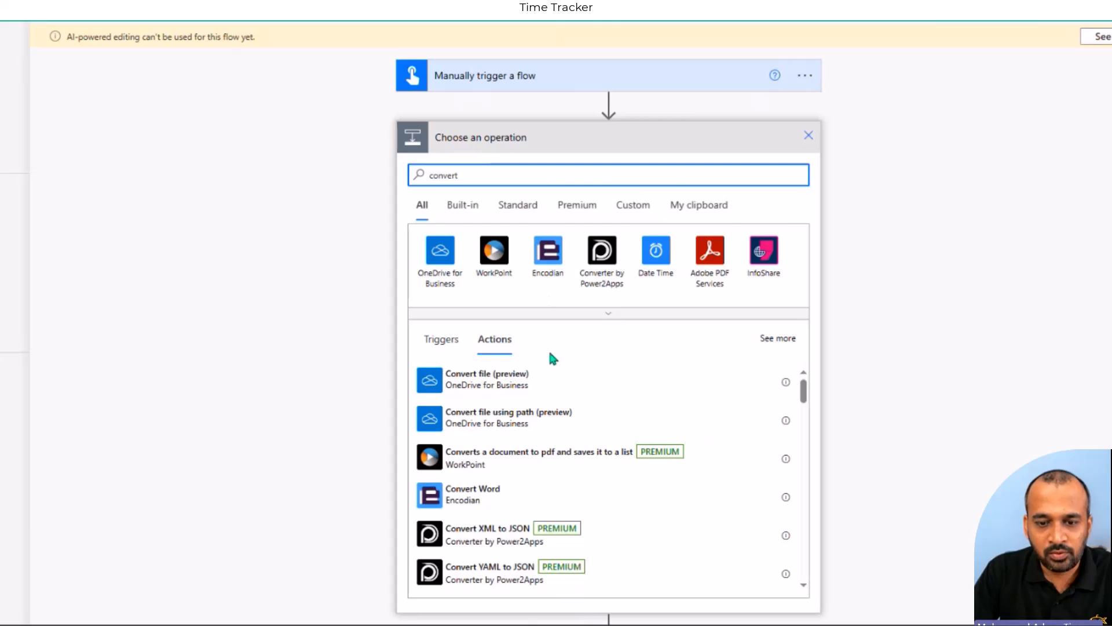
left_click(665, 277)
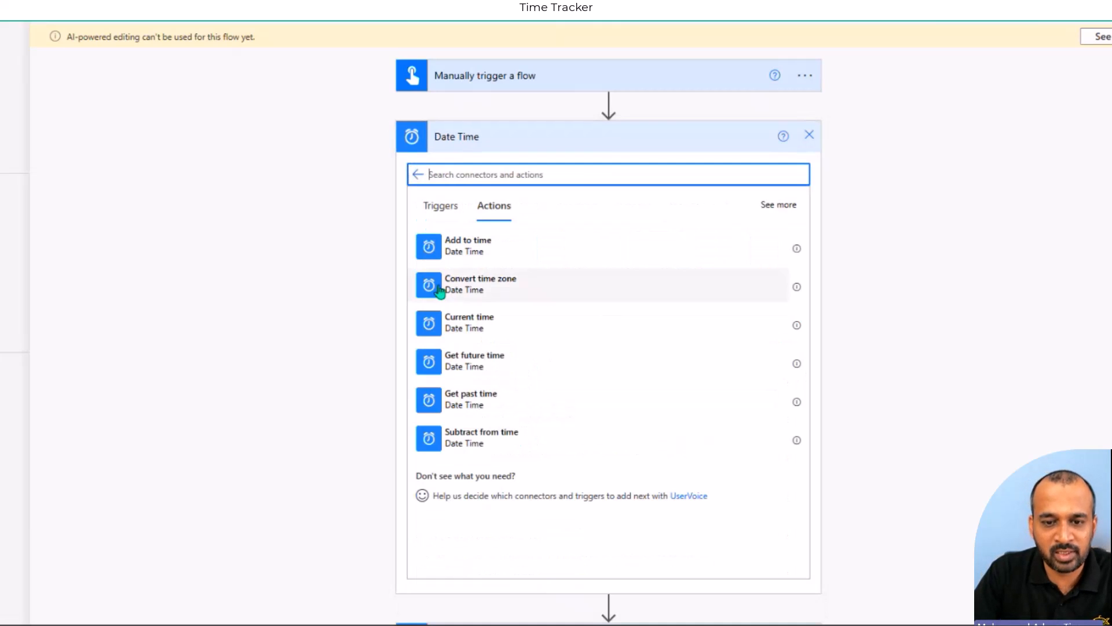
left_click(810, 135)
- Expand the Convert time zone action and examine its base time, time zones and available format string patterns
left_click(540, 150)
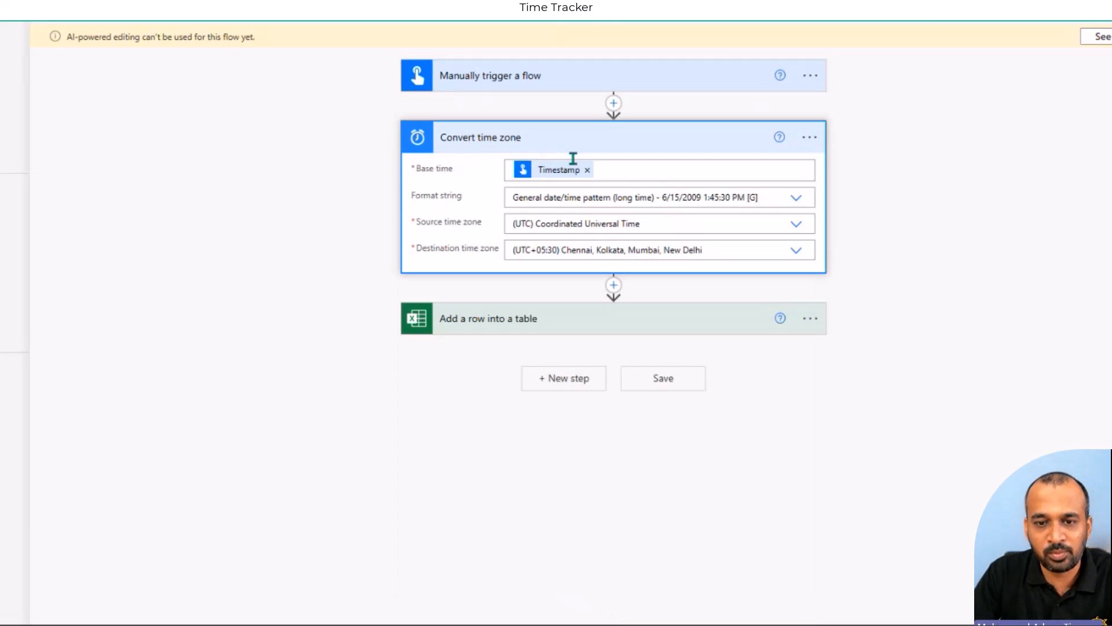
scroll(926, 377, "down", 4)
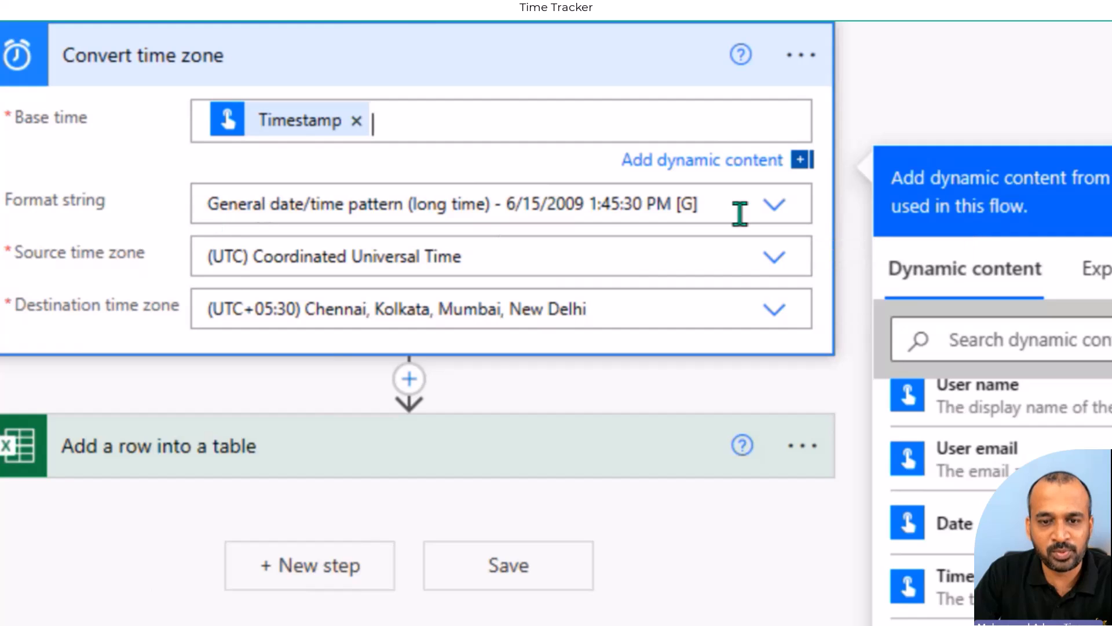
left_click(783, 210)
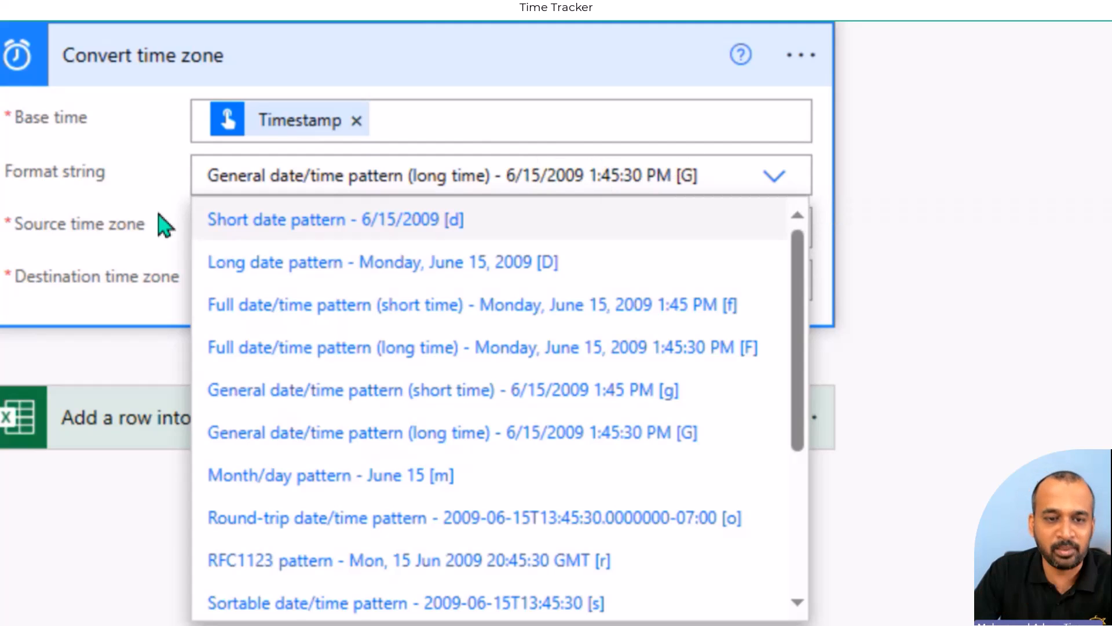
left_click(68, 183)
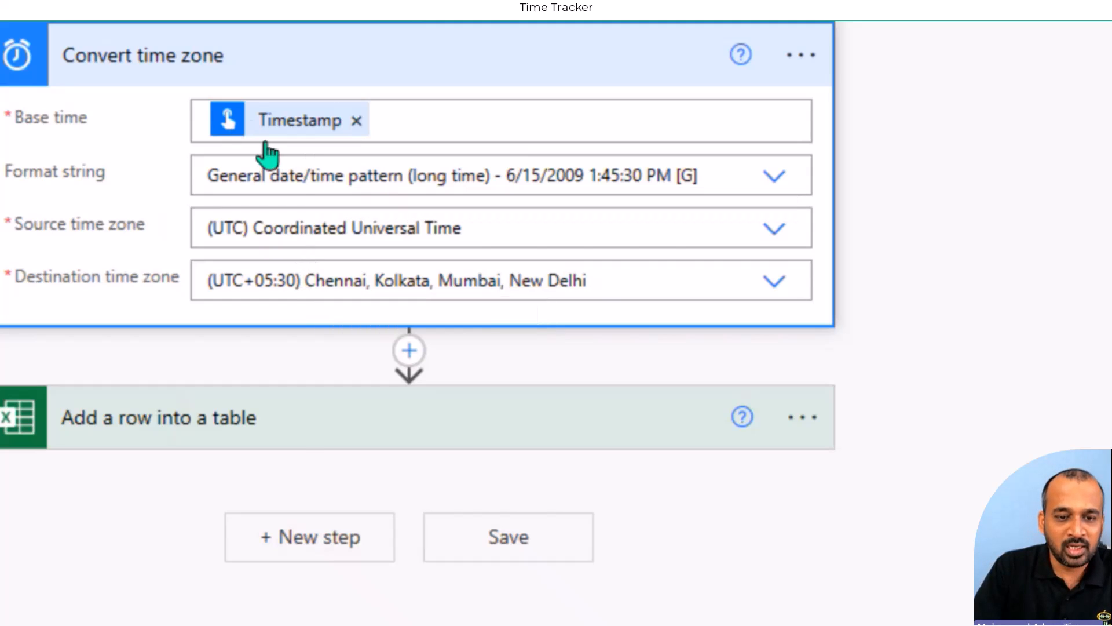
- Expand the Add a row into a table action and examine the Converted time content used in its When field
left_click(297, 455)
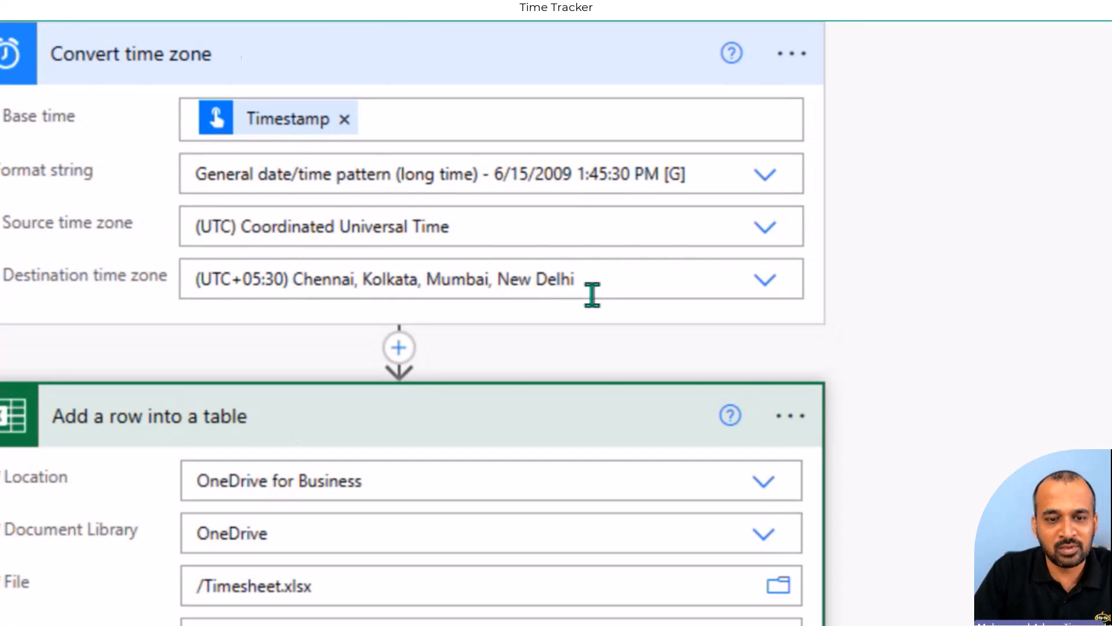
scroll(646, 521, "down", 1)
scroll(646, 521, "down", 5)
left_click(467, 450)
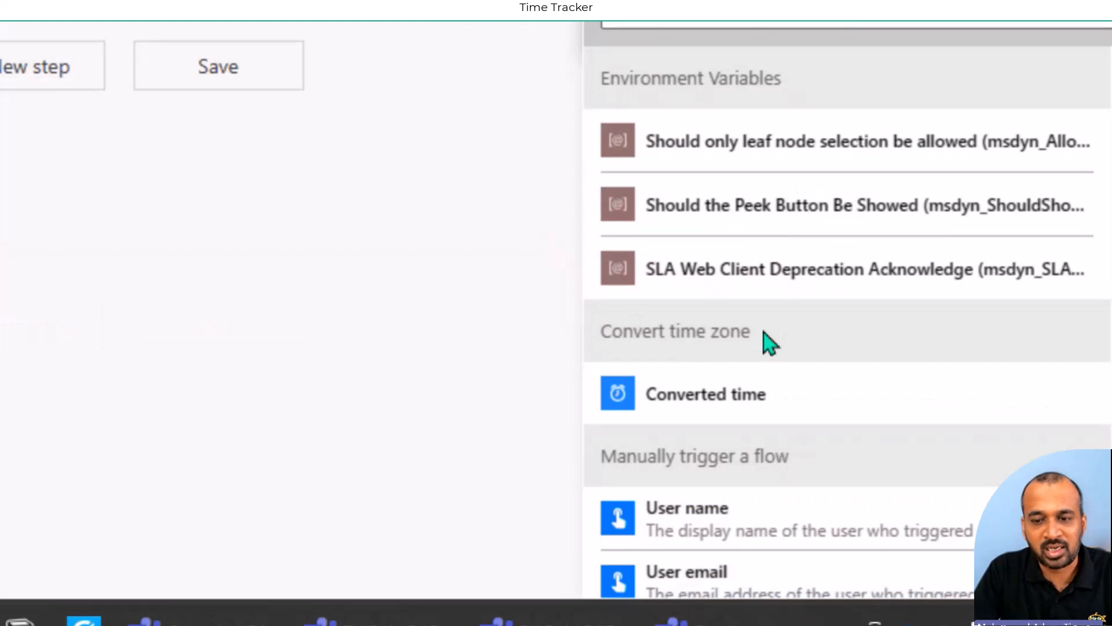
left_click(690, 386)
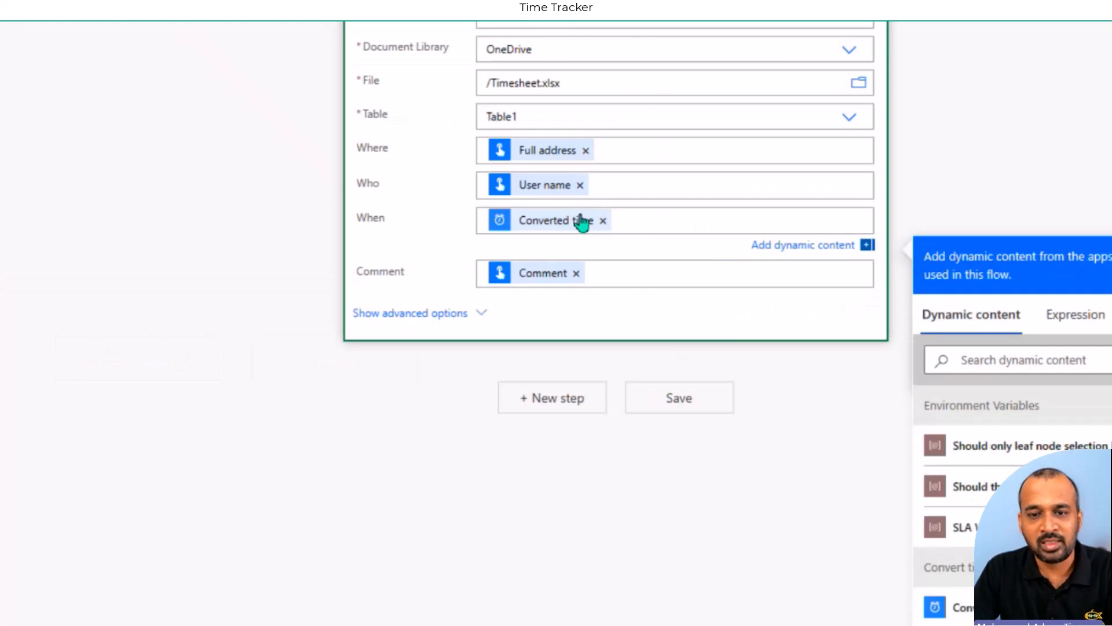
scroll(891, 155, "up", 4)
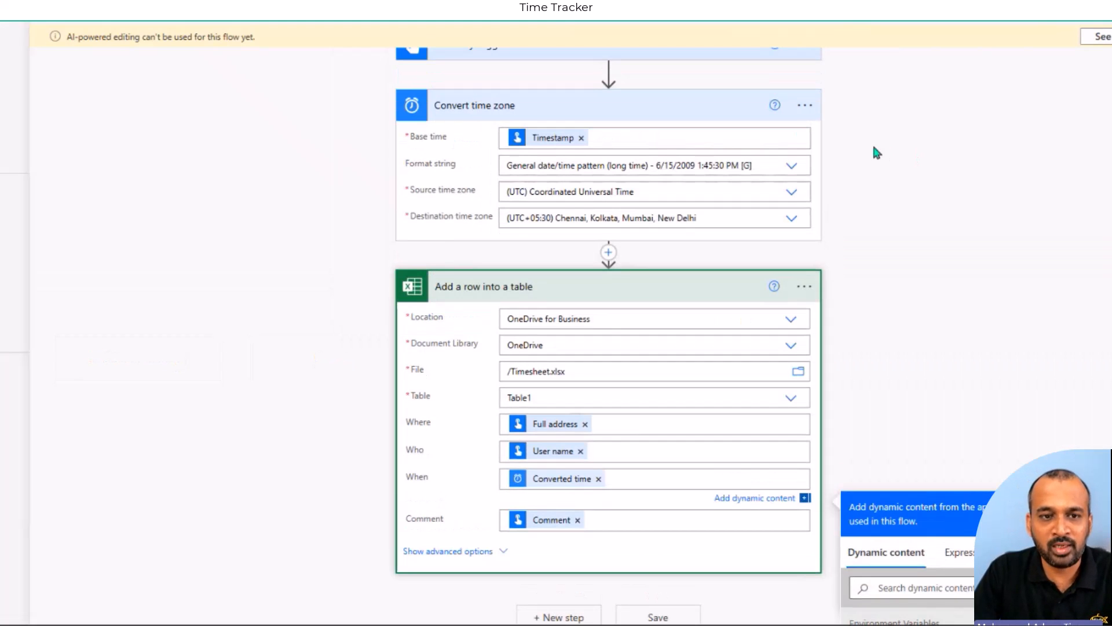
- Run TimeTracker_1 from its details page with the comment "On Business work" and refresh the run history
left_click(64, 25)
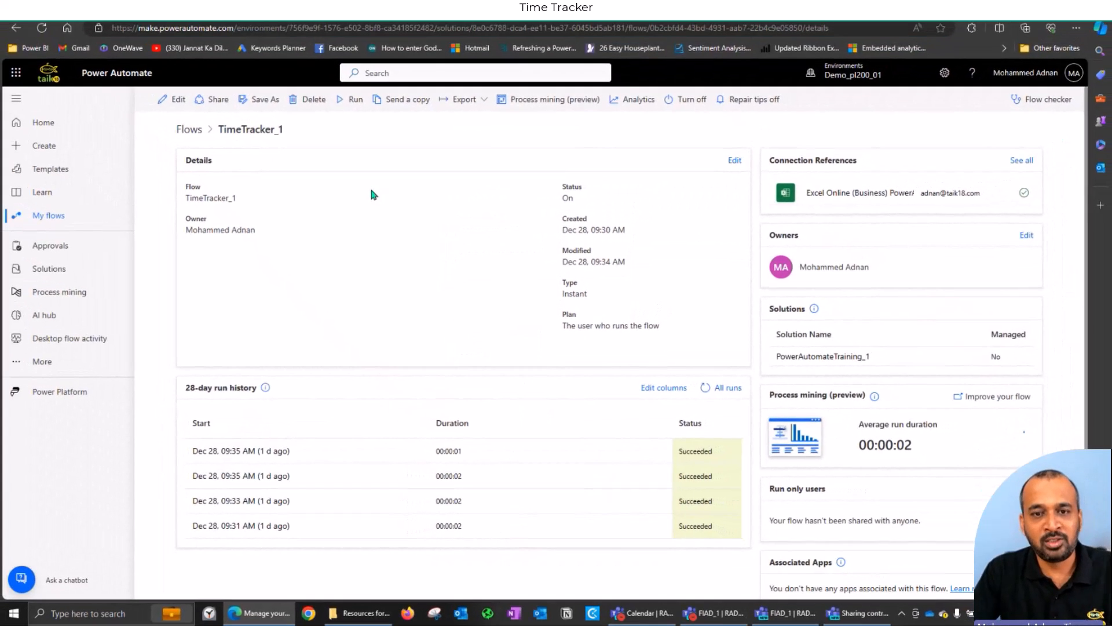
left_click(351, 99)
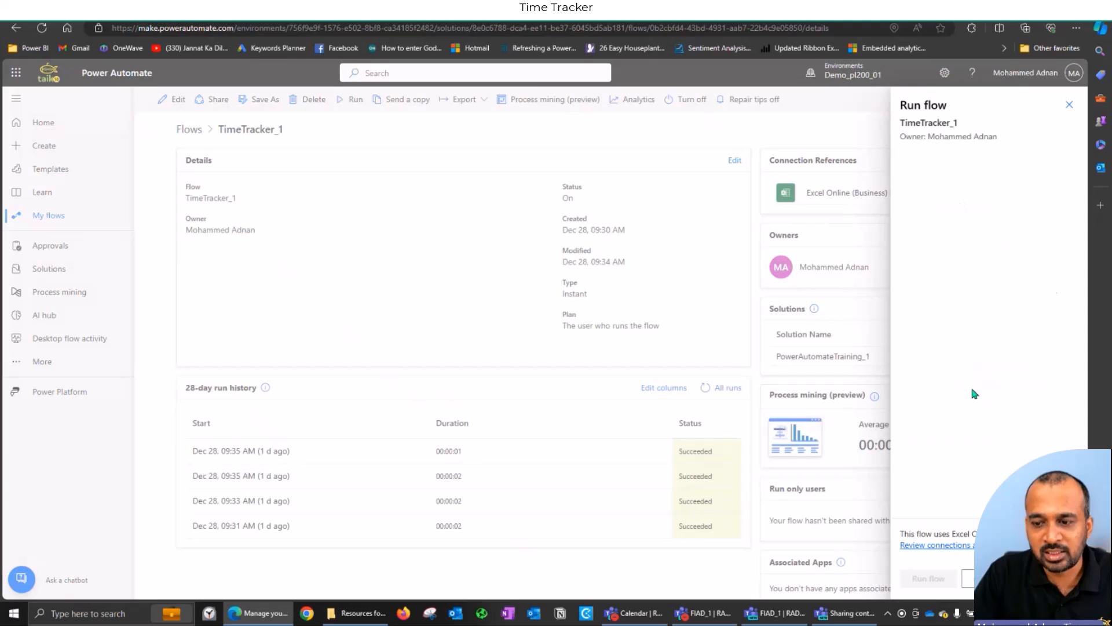
left_click(991, 189)
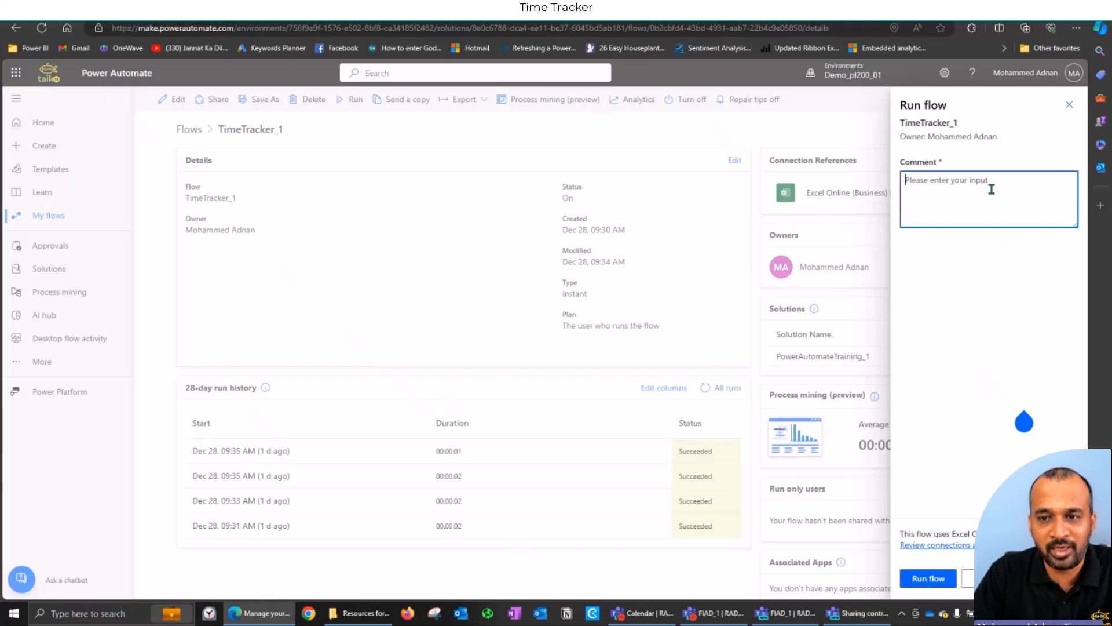
type("O")
key("BackSpace")
type("On ")
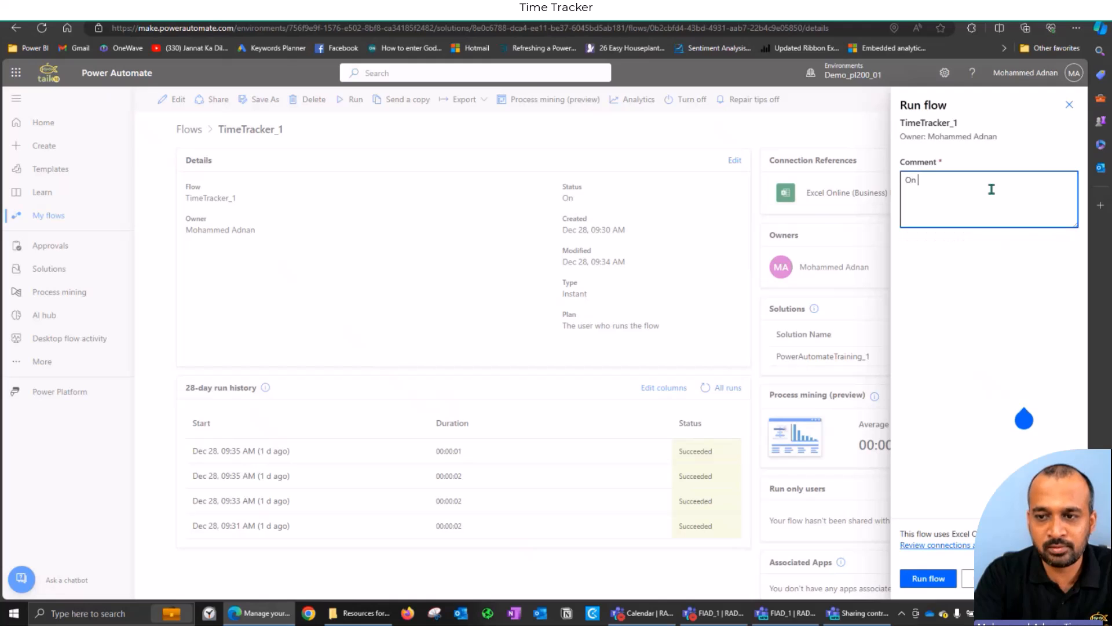
type("Business work")
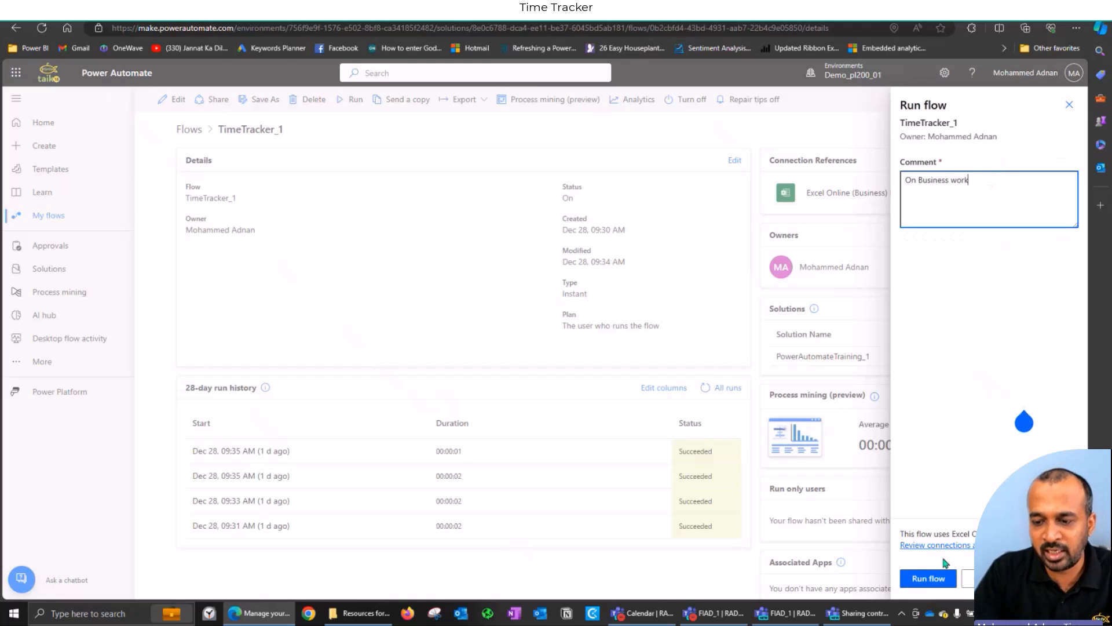
left_click(928, 578)
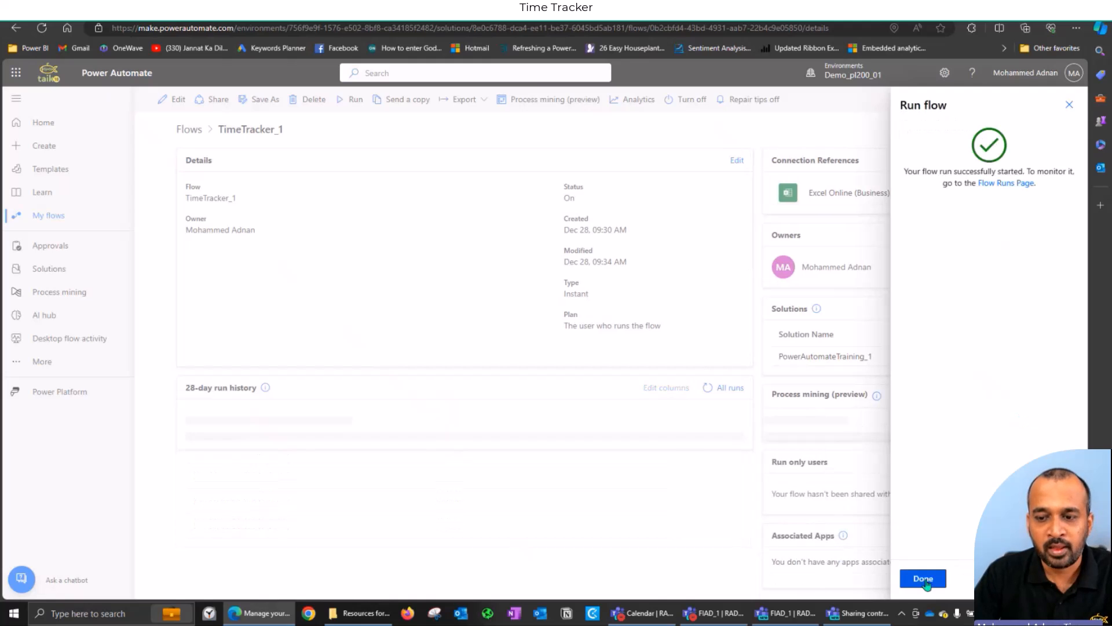
left_click(924, 579)
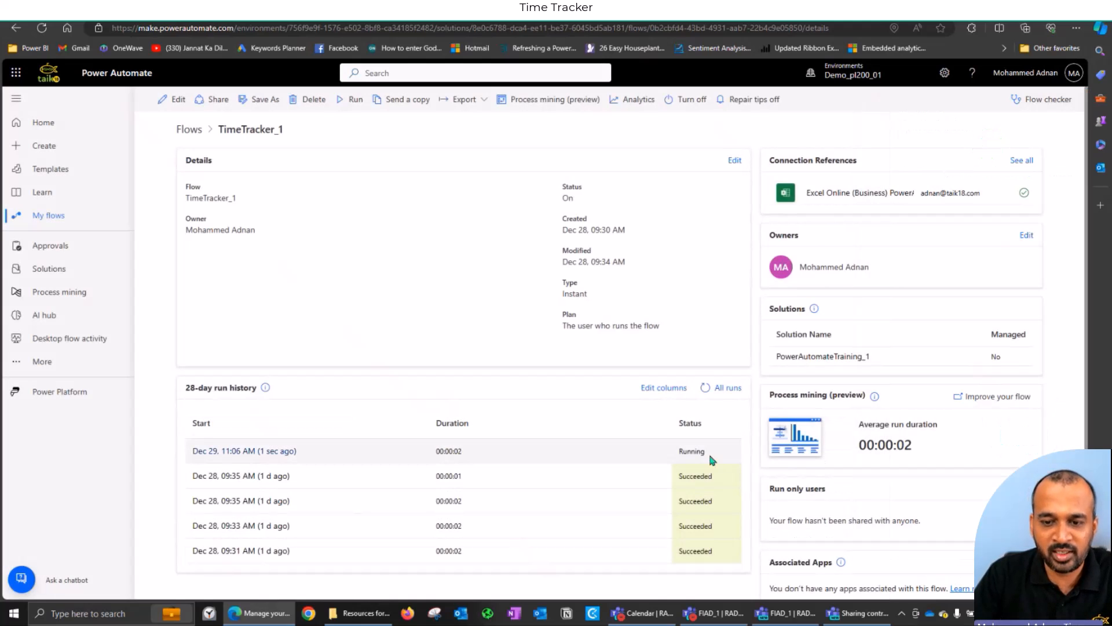
left_click(703, 390)
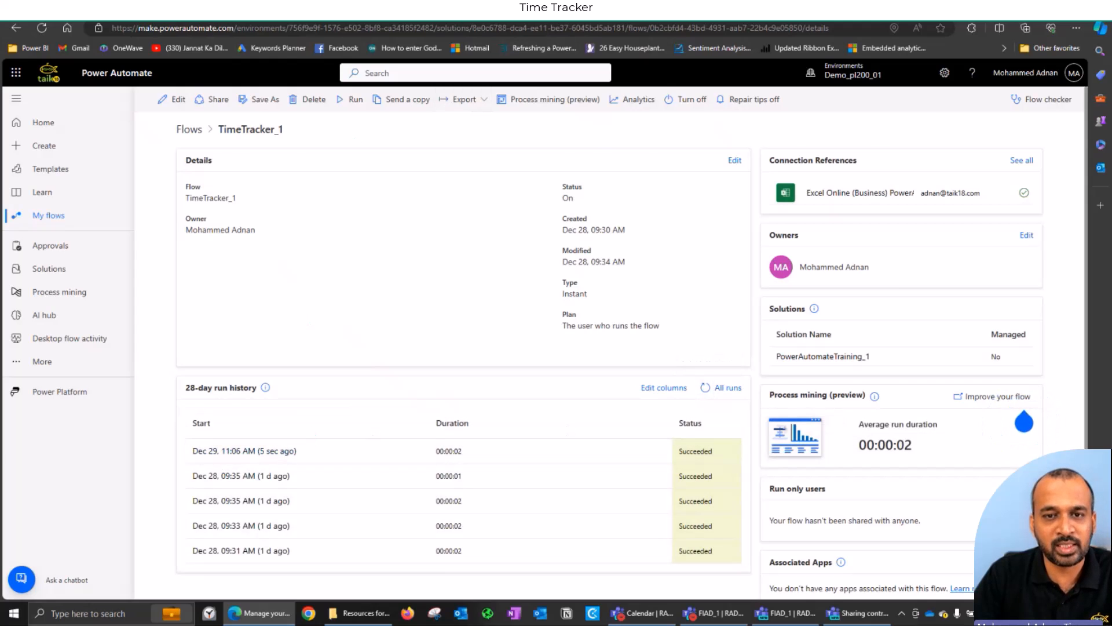
- Switch to the Timesheet workbook in Excel and inspect the When value in the row with the comment "On Business work"
left_click(459, 10)
left_click(506, 10)
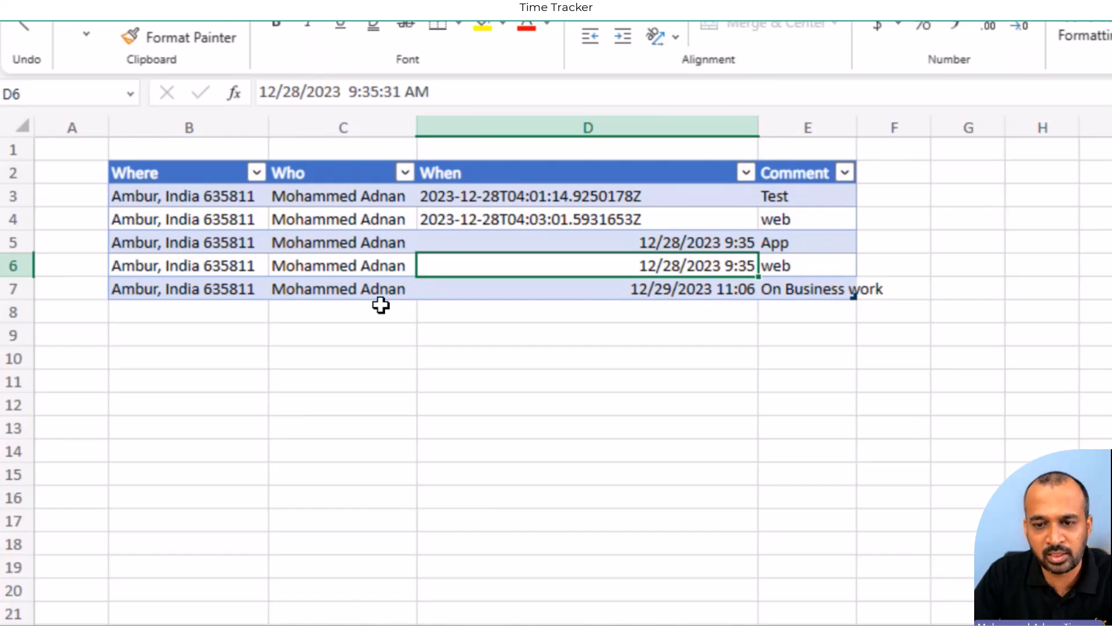
left_click(620, 292)
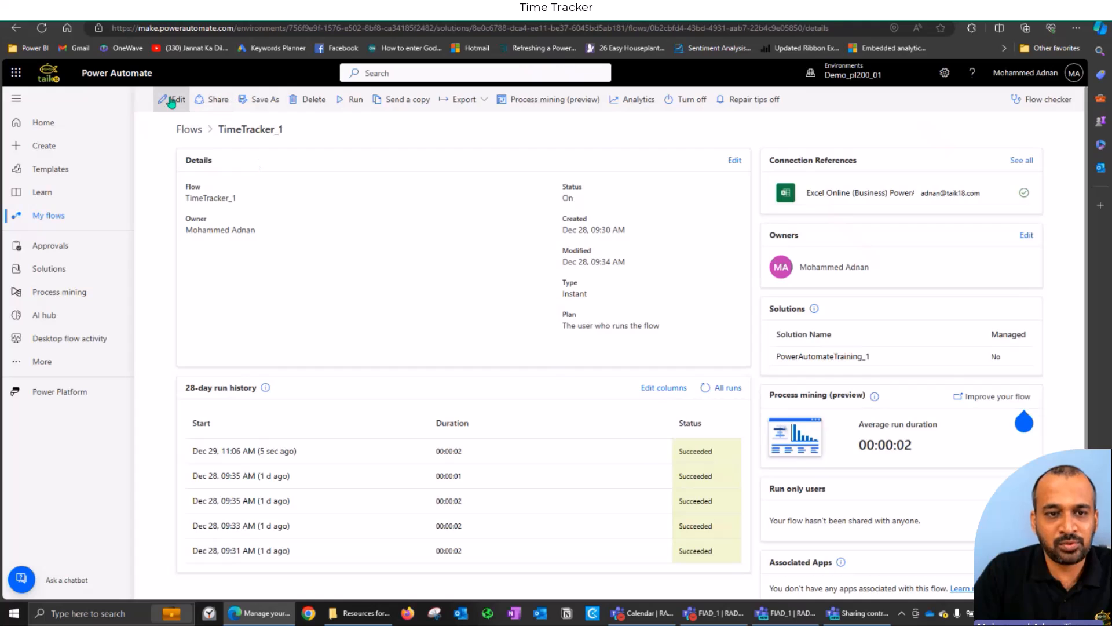
- Switch back to Power Automate, open TimeTracker_1 for editing to review its three steps and return to the flow's details
left_click(164, 92)
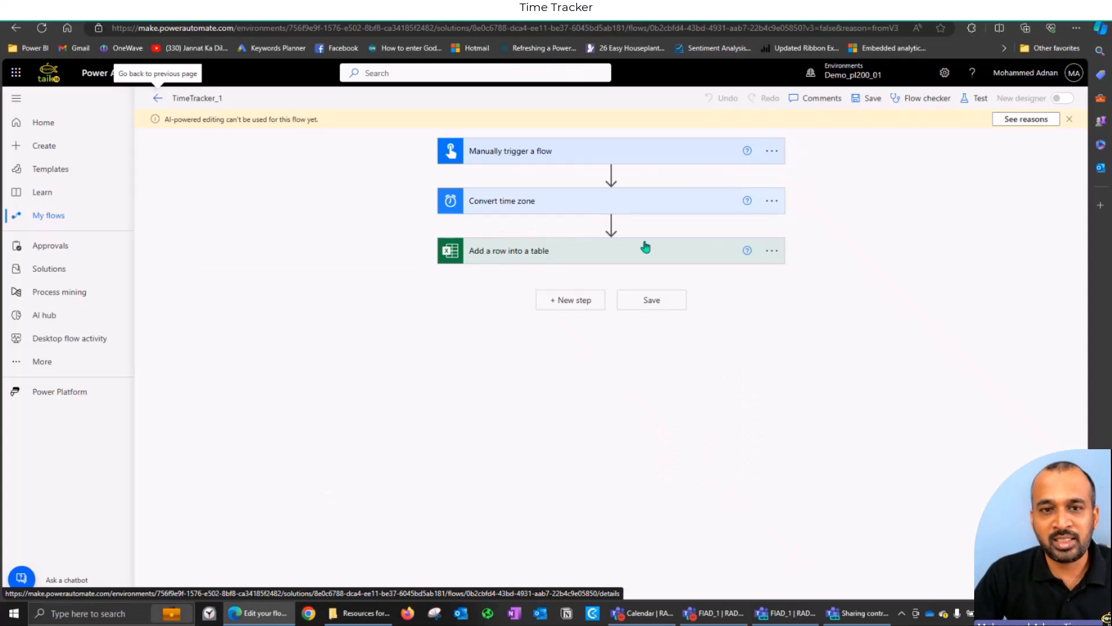
left_click(151, 103)
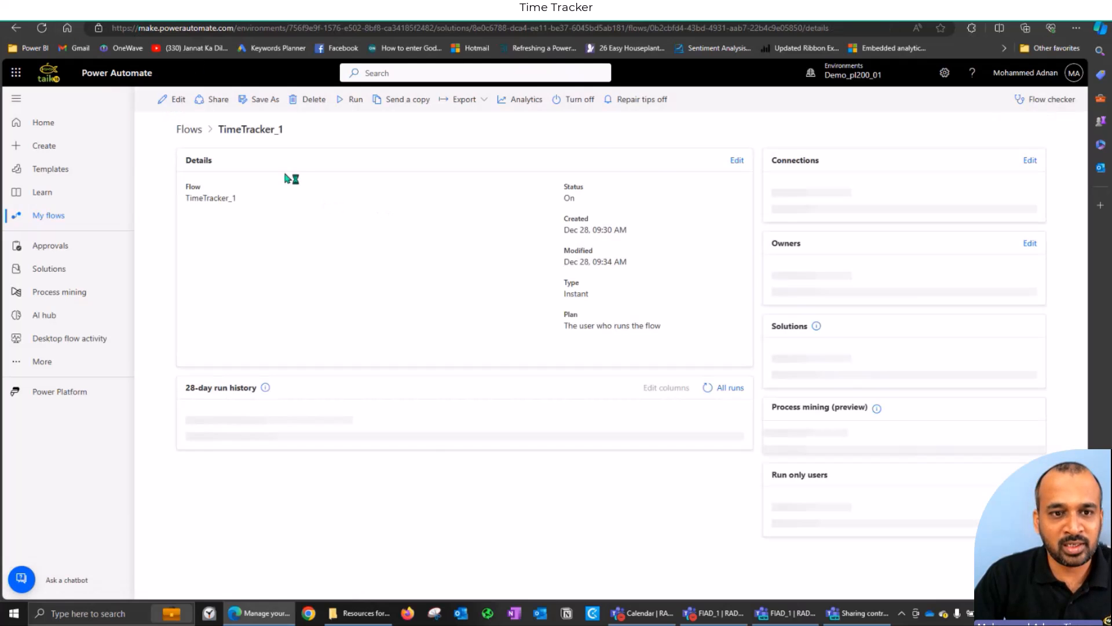
- Block the site's location access, run TimeTracker_1 with the comment "work" and refresh the run history
left_click(353, 100)
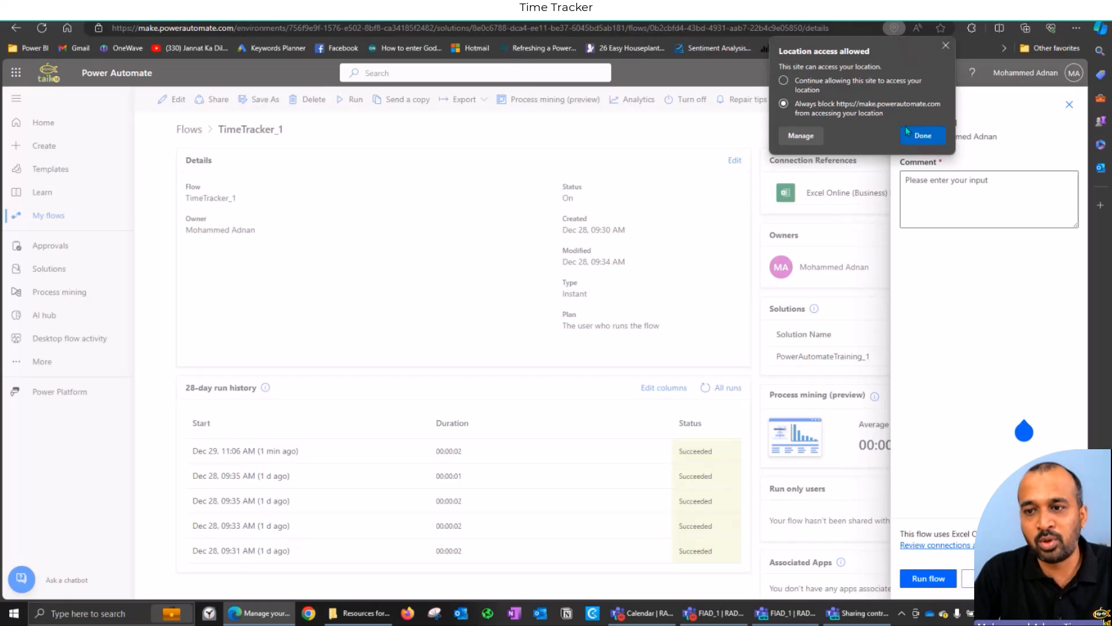
left_click(923, 136)
left_click(938, 217)
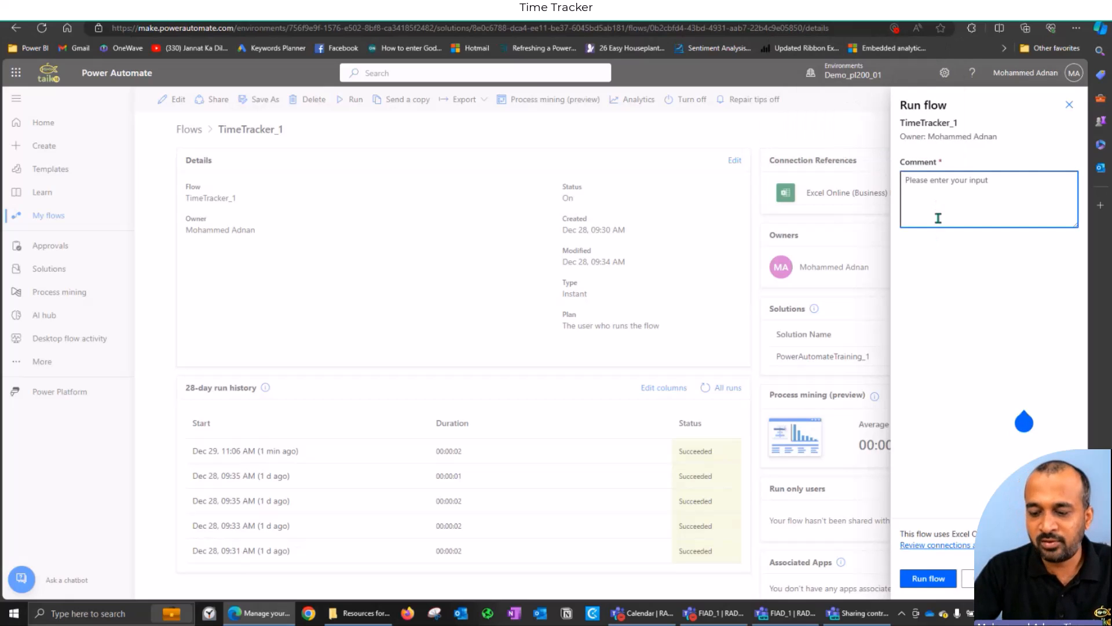
type("work")
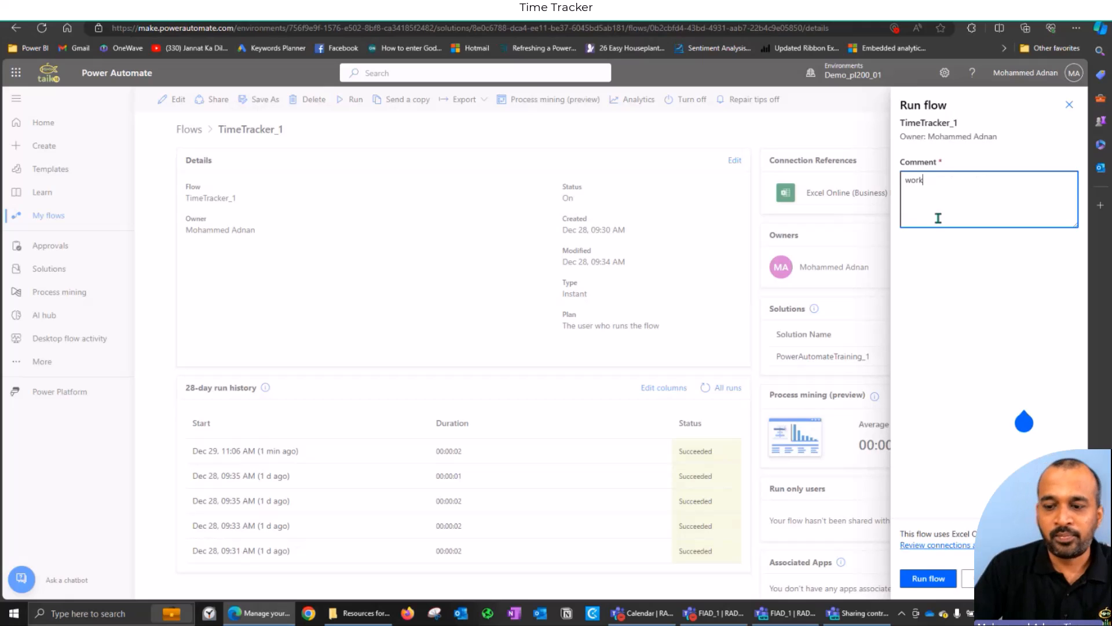
left_click(929, 582)
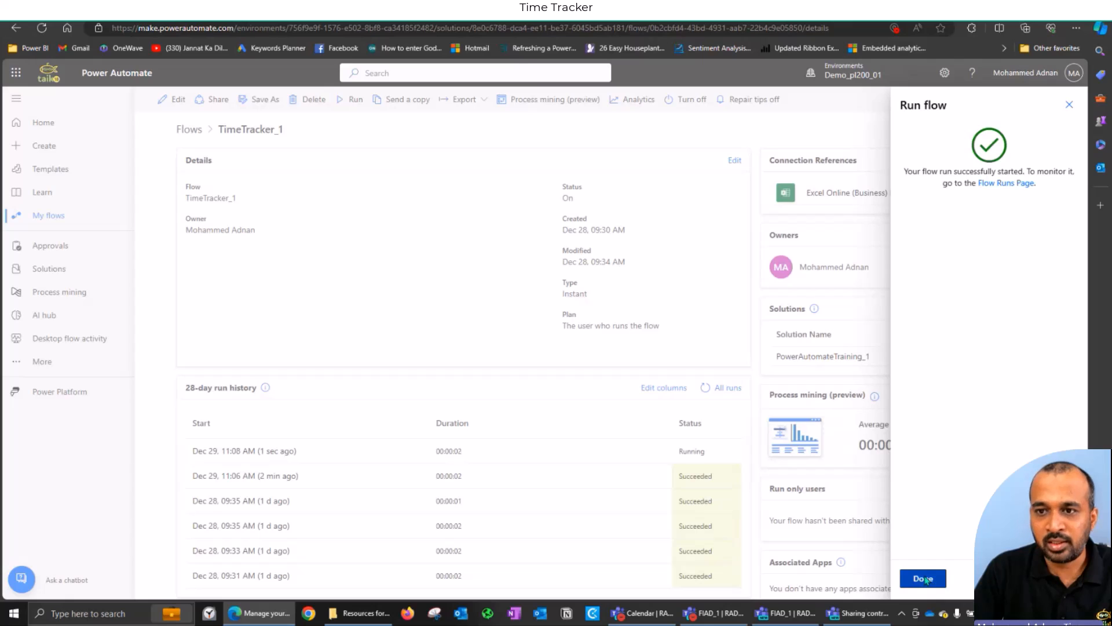
left_click(923, 578)
left_click(706, 392)
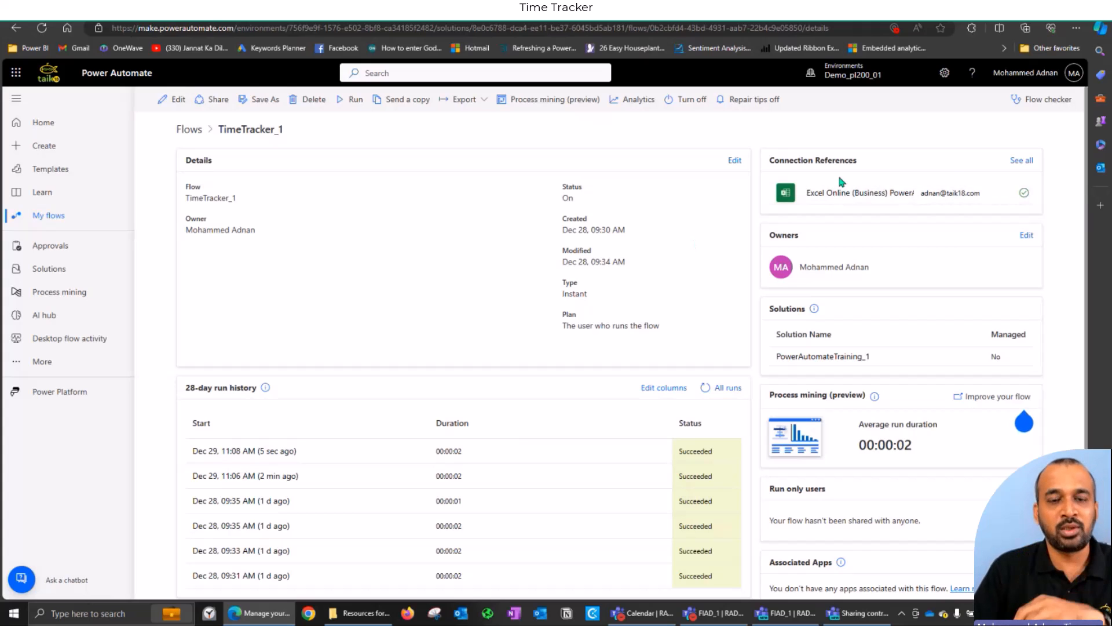
- Start another run of TimeTracker_1 and set the site to always be allowed to access the location
left_click(349, 101)
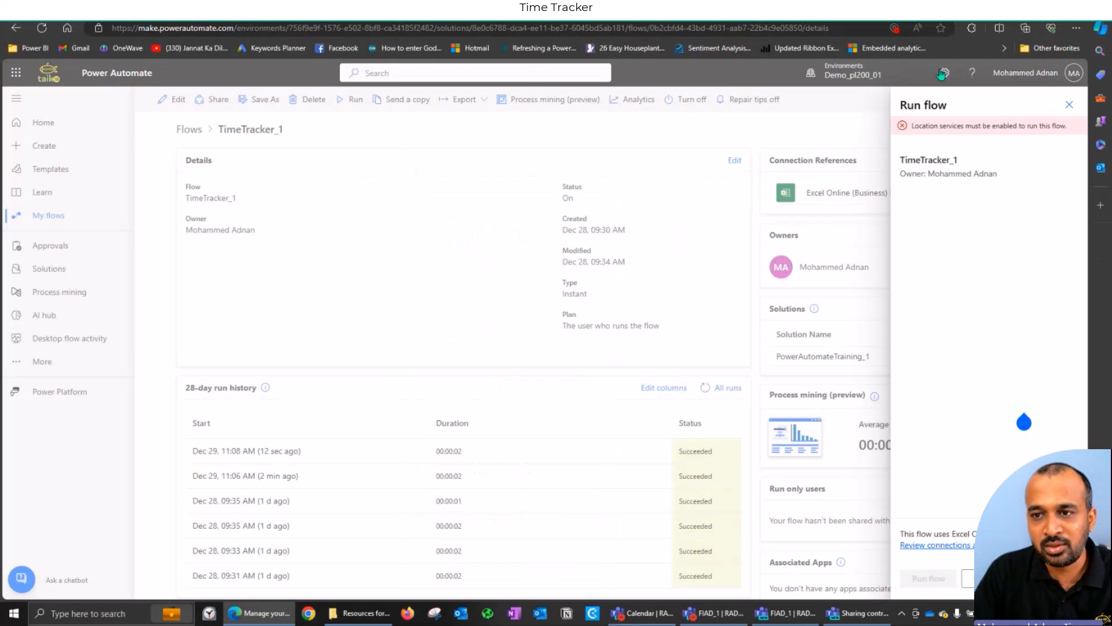
left_click(895, 28)
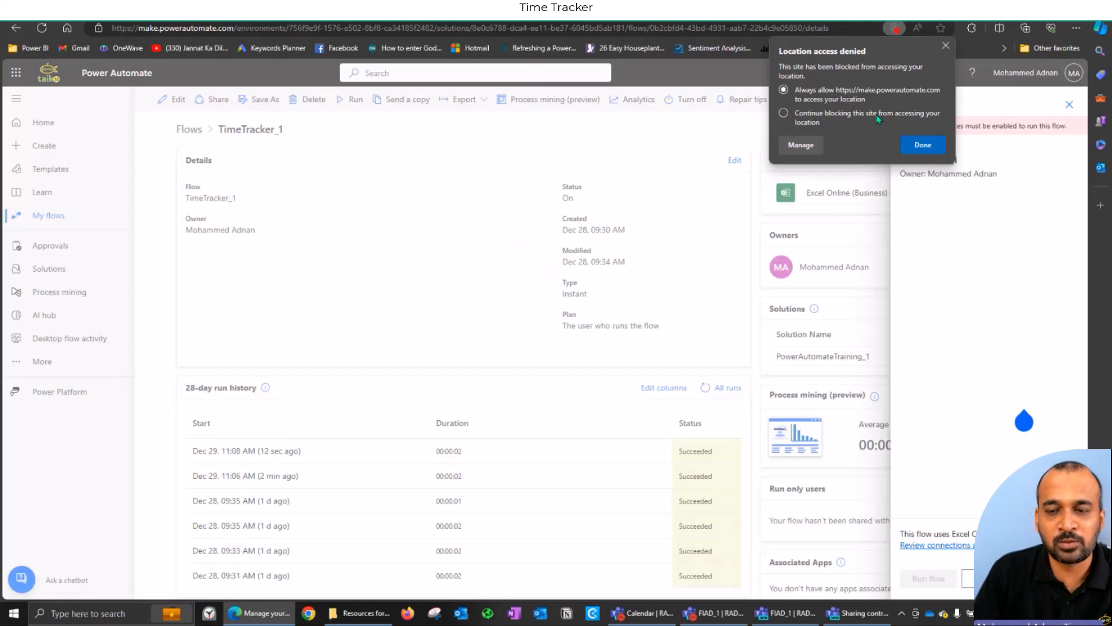
left_click(919, 146)
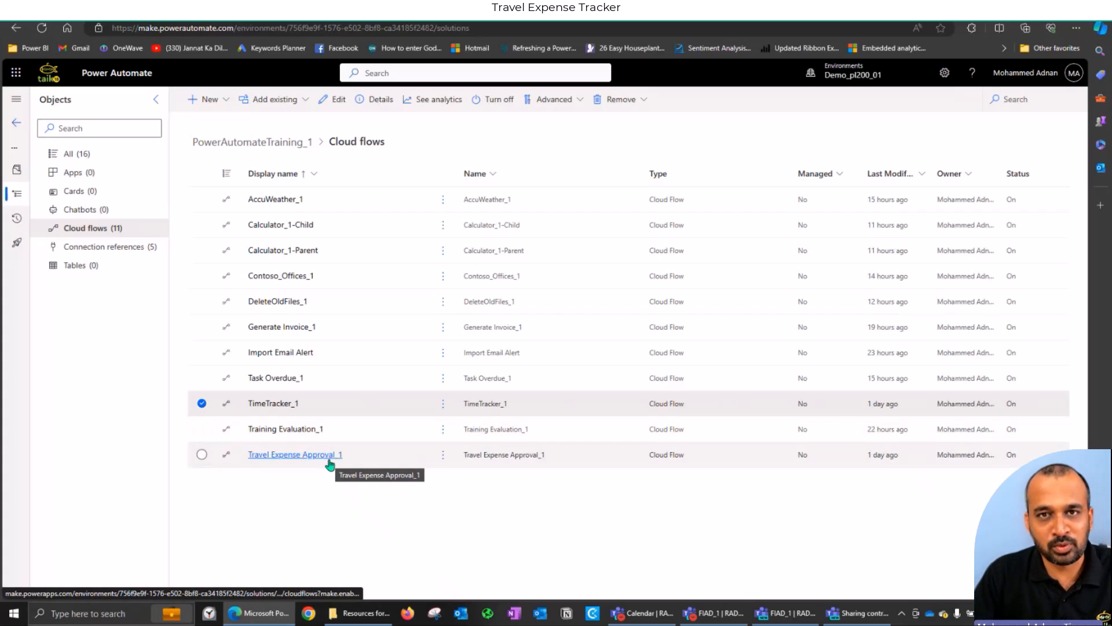
- Open the Travel Expense Approval_1 flow for editing and examine the parameters of its When an item is created trigger
left_click(301, 457)
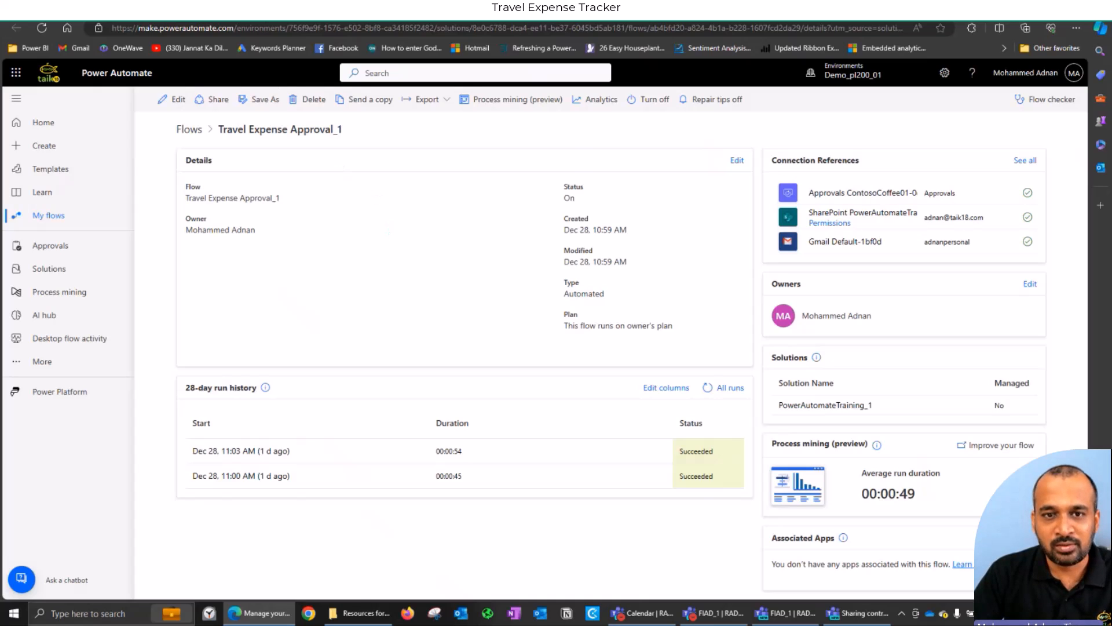
left_click(175, 101)
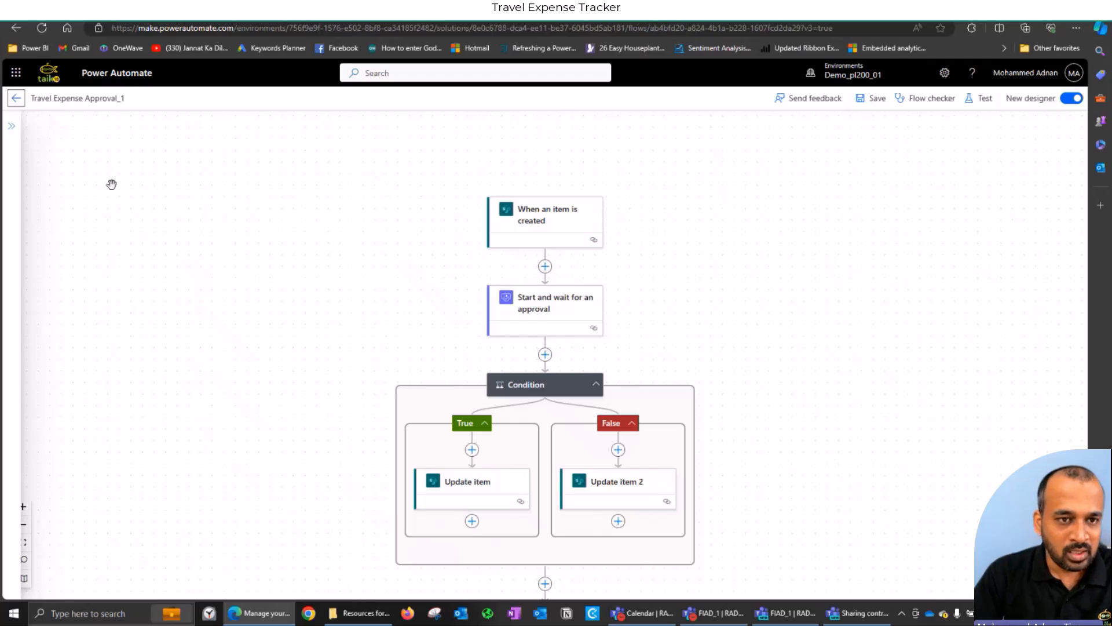
left_click(548, 222)
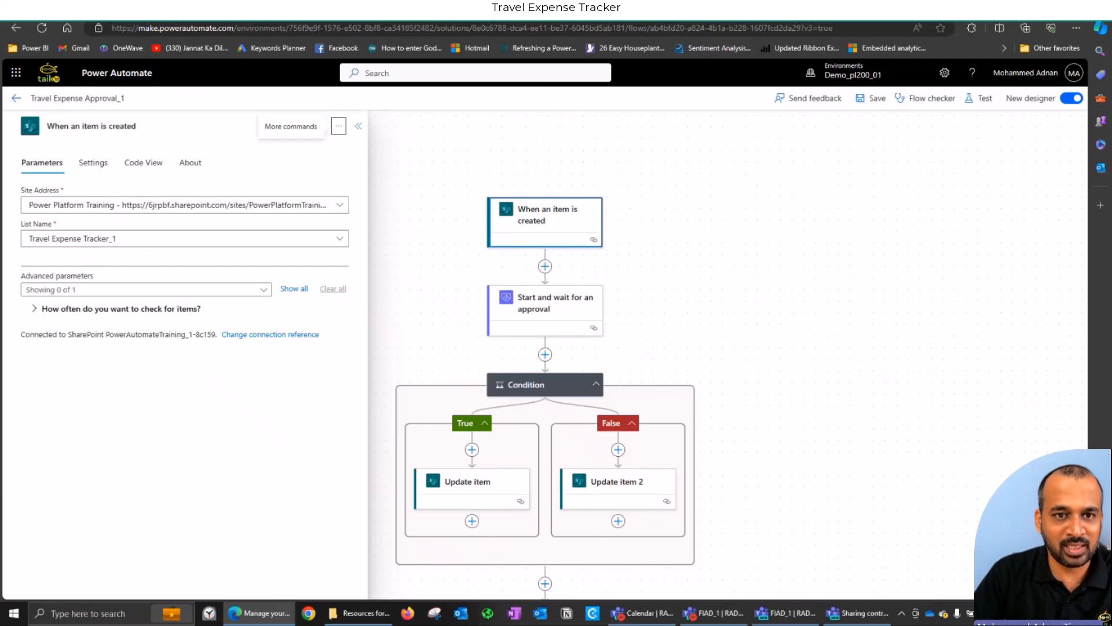
- Try to open the Power Platform Training site in a new browser tab using the site address copied from the trigger
key("ctrl+Tab")
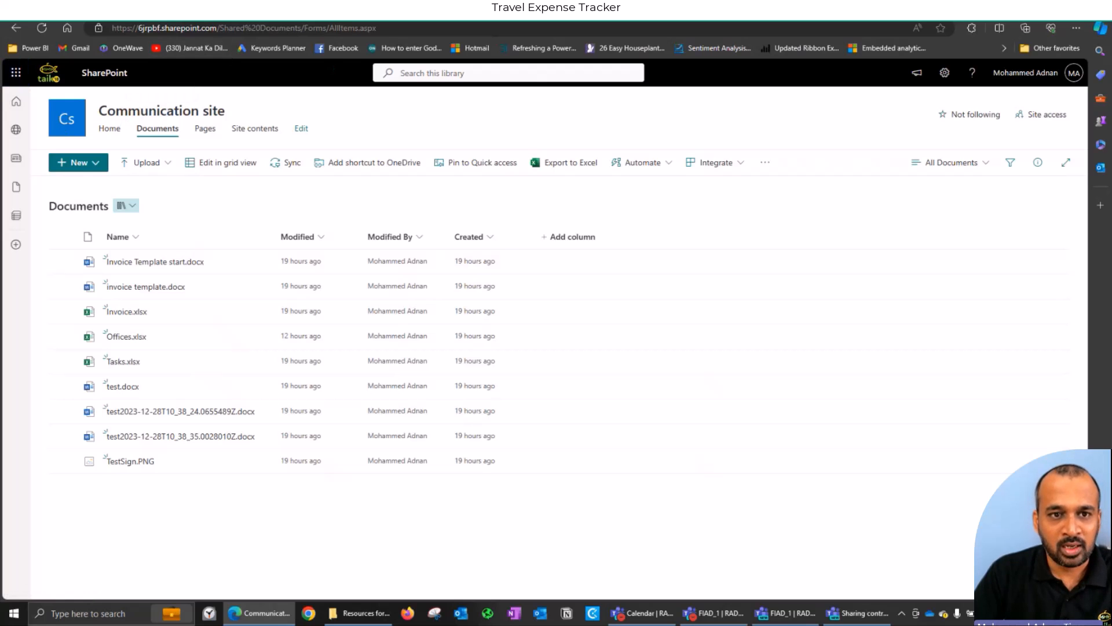
key("ctrl+Tab")
left_click(273, 206)
key("ctrl+c")
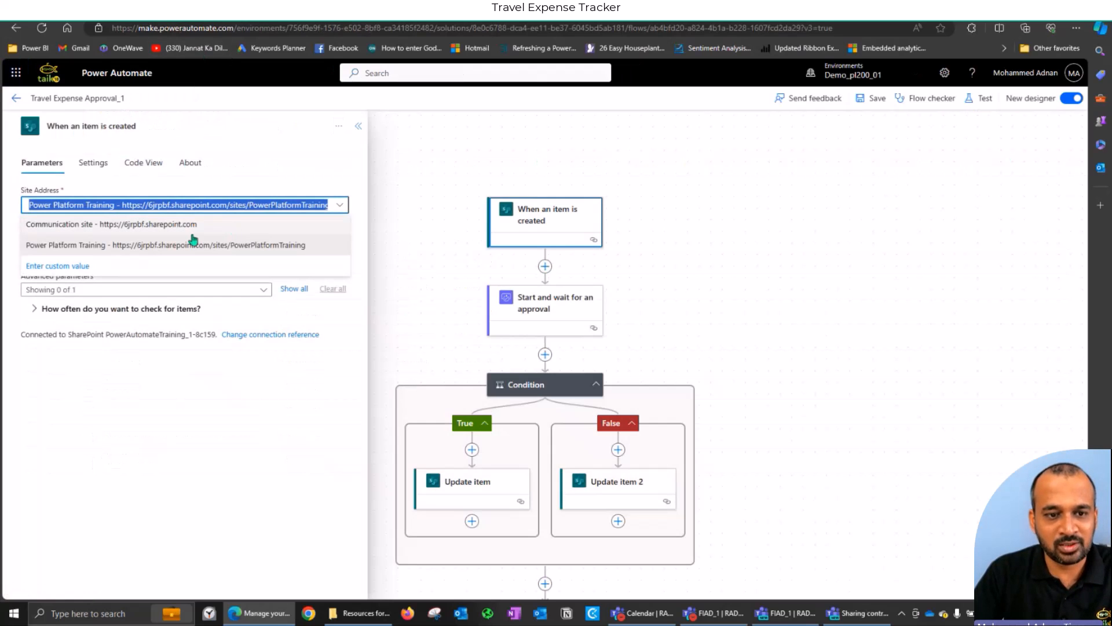
key("ctrl+shift+Tab")
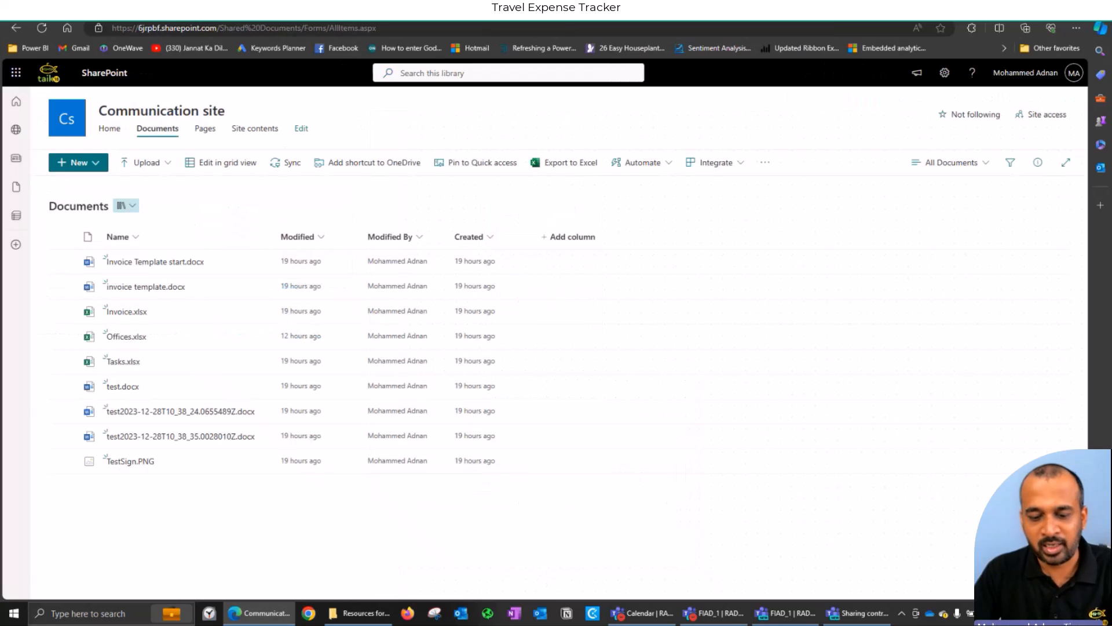
key("ctrl+t")
key("ctrl+v")
key("Return")
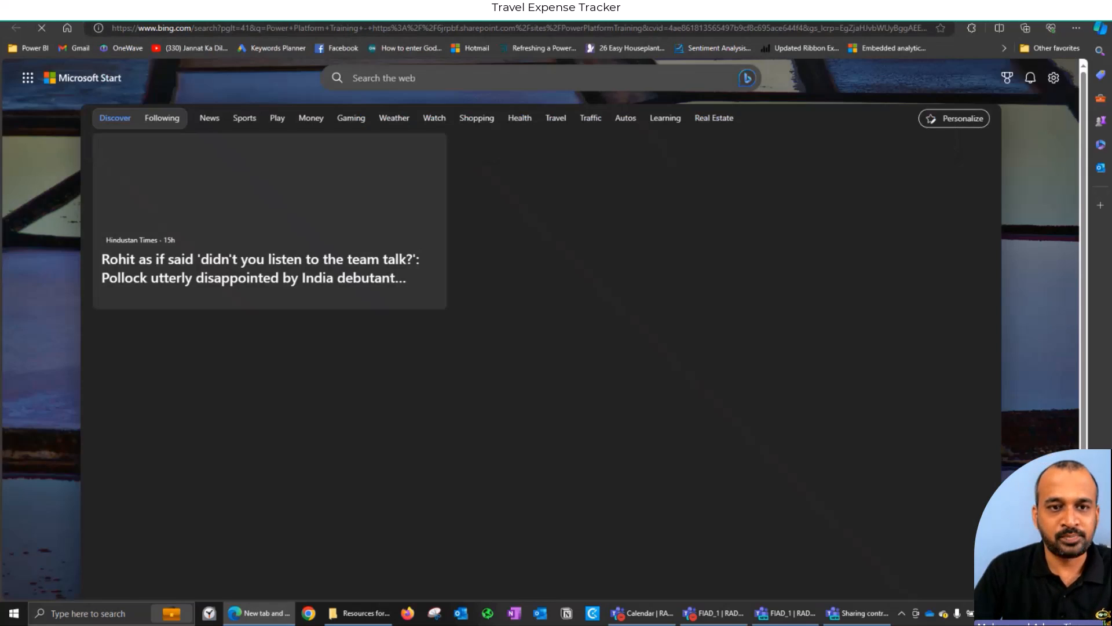
left_click(183, 27)
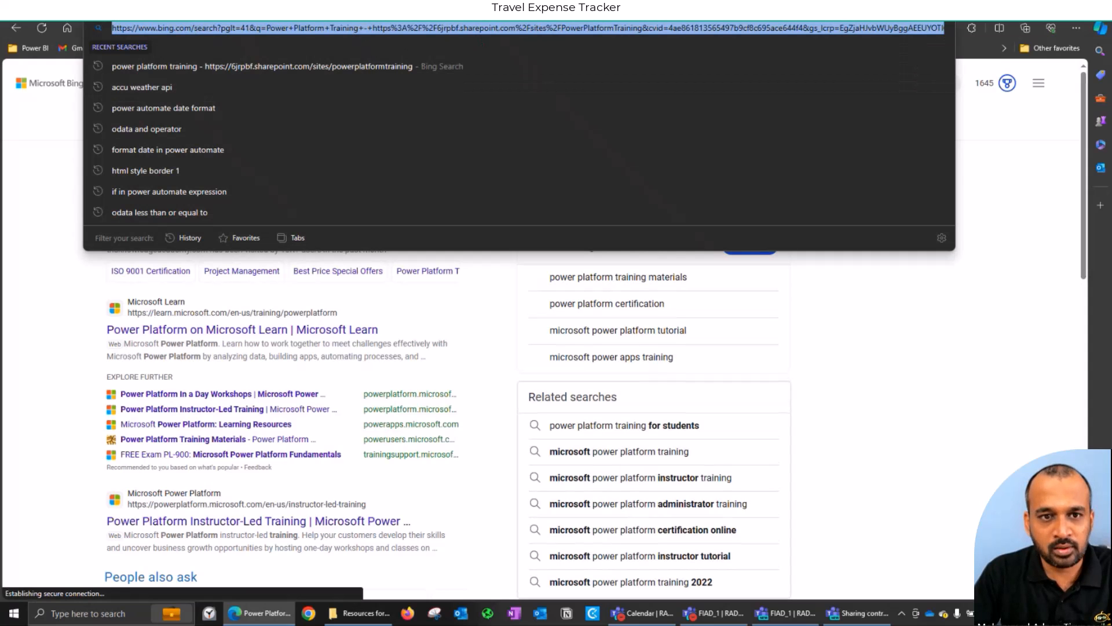
key("ctrl+shift+Tab")
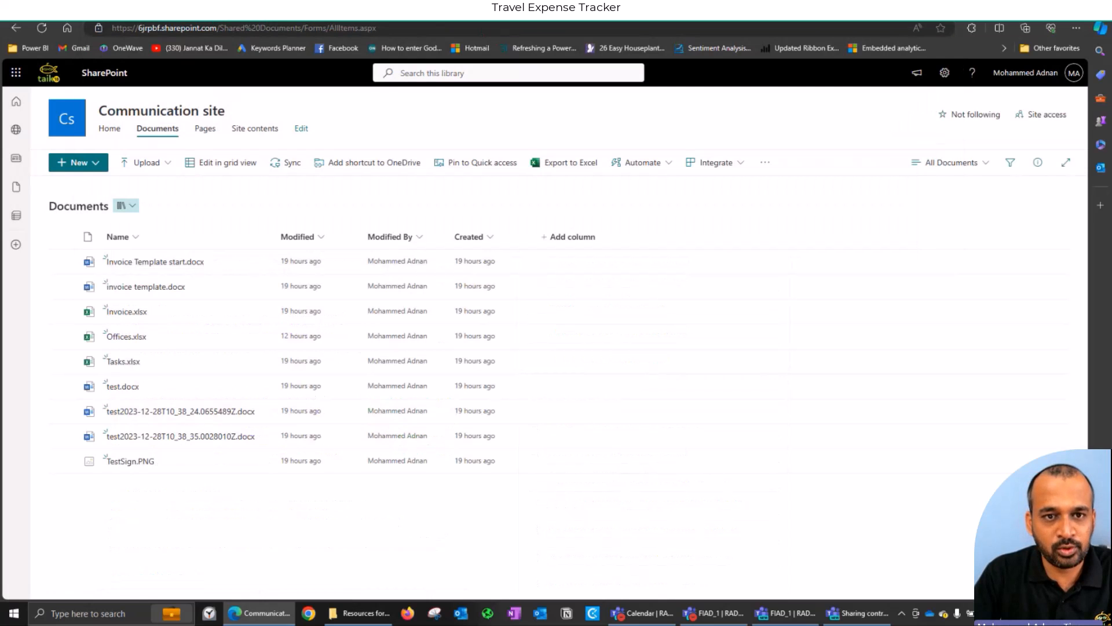
- Duplicate the SharePoint browser tab and open the Travel Expense Tracker_1 list on the Power Platform Training site in it
right_click(257, 10)
left_click(305, 78)
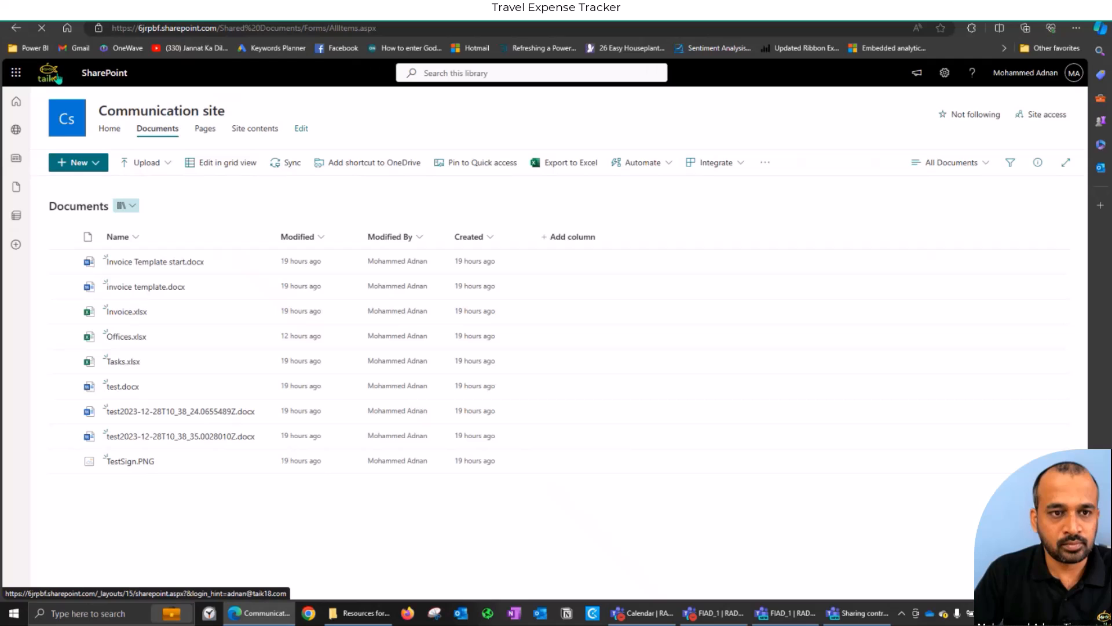
left_click(108, 74)
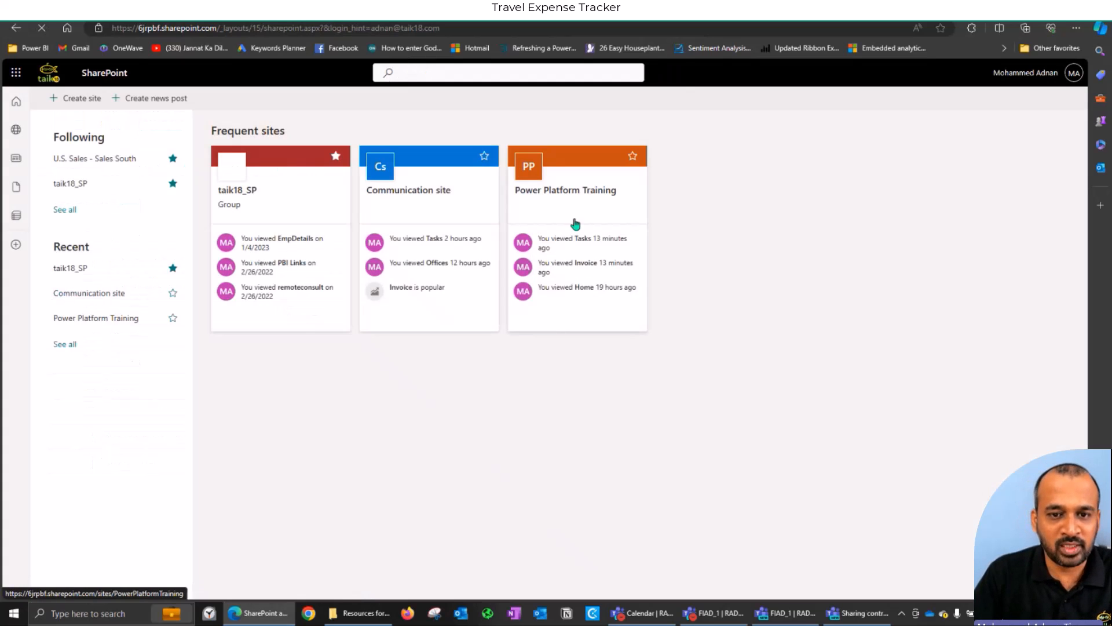
left_click(548, 211)
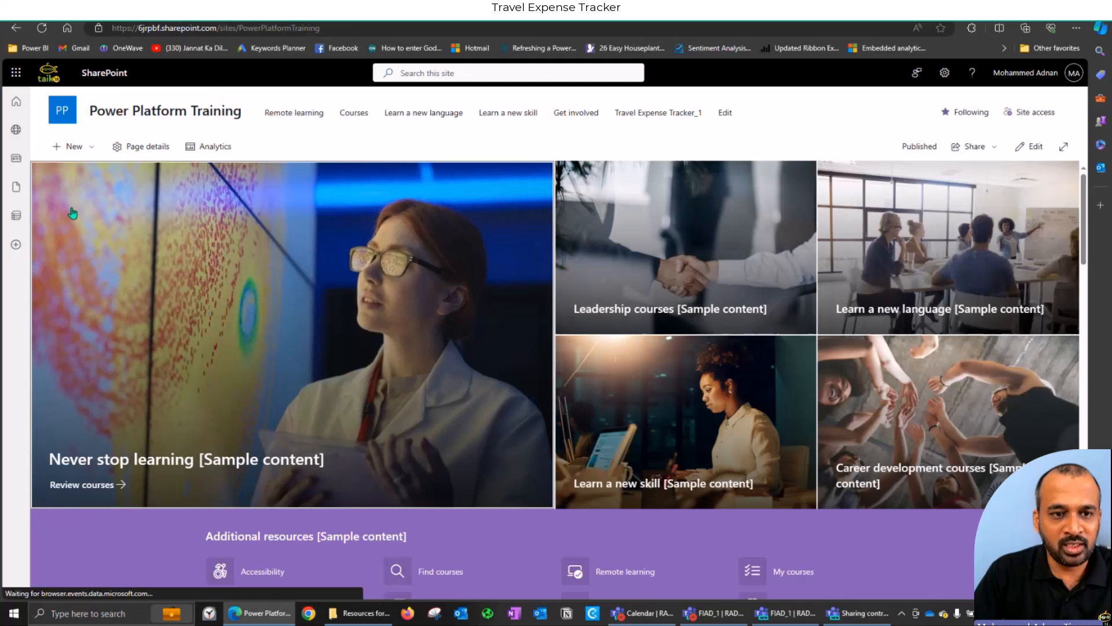
left_click(17, 216)
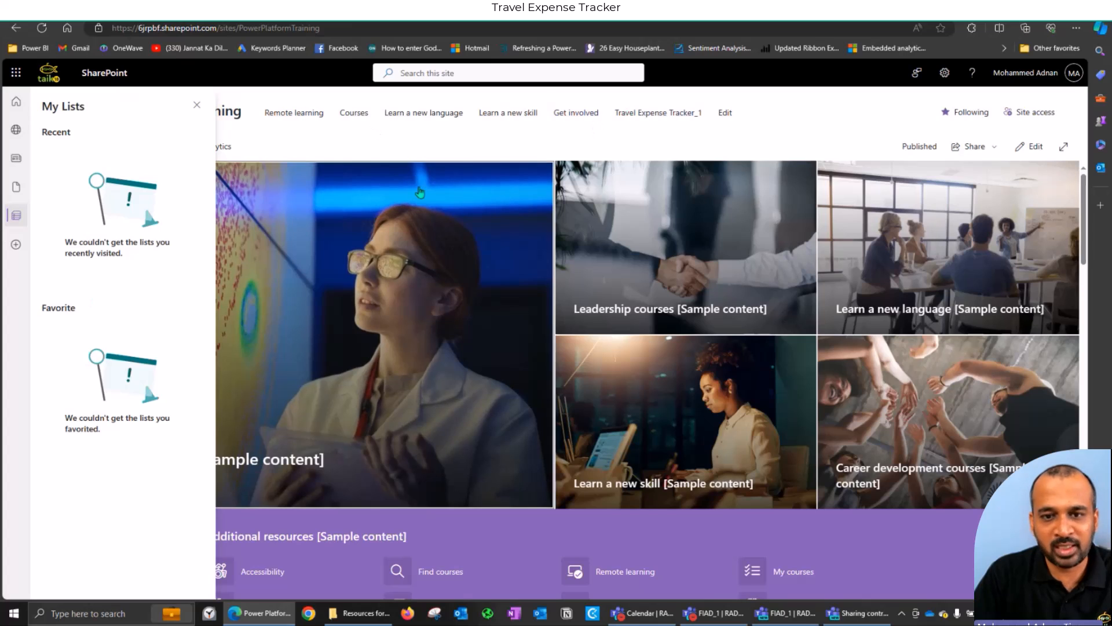
left_click(645, 118)
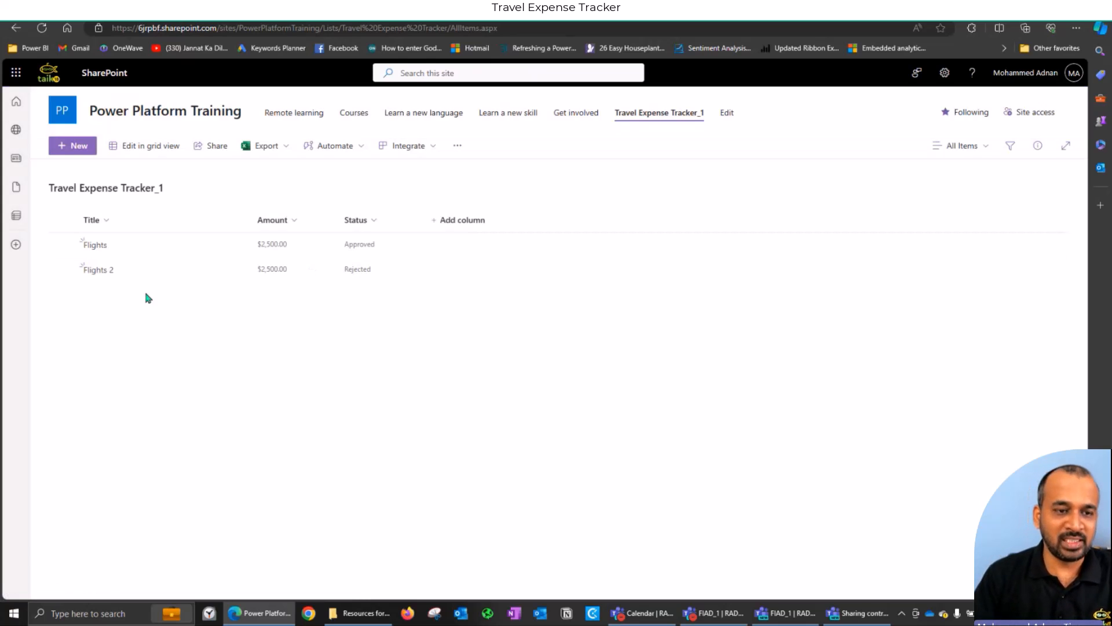
- Create a blank list named "test" saved to My lists
left_click(13, 246)
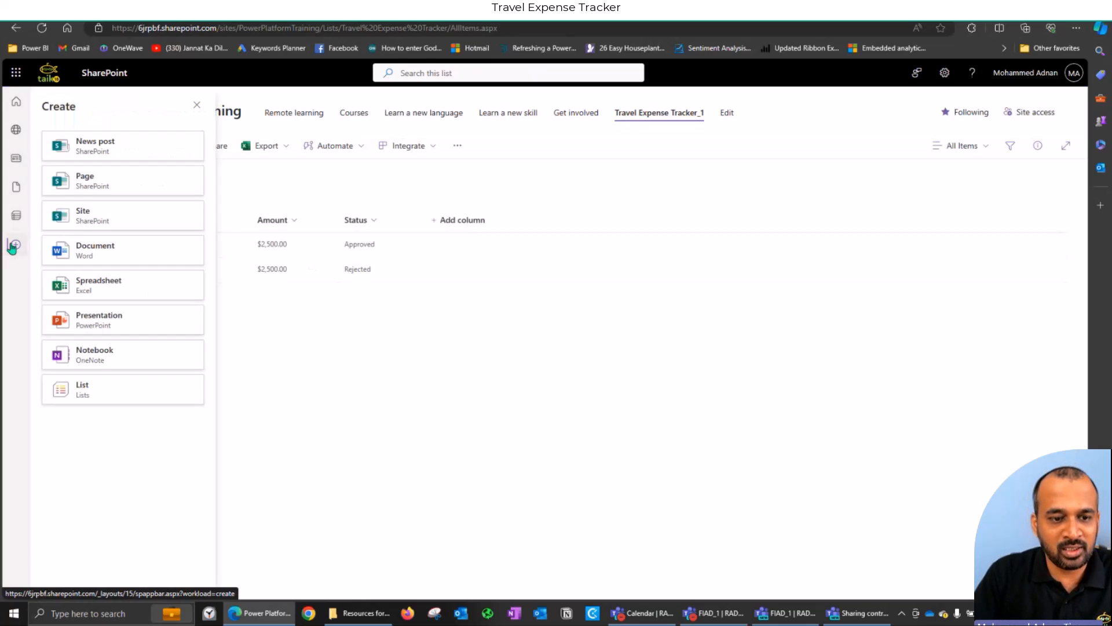
left_click(144, 397)
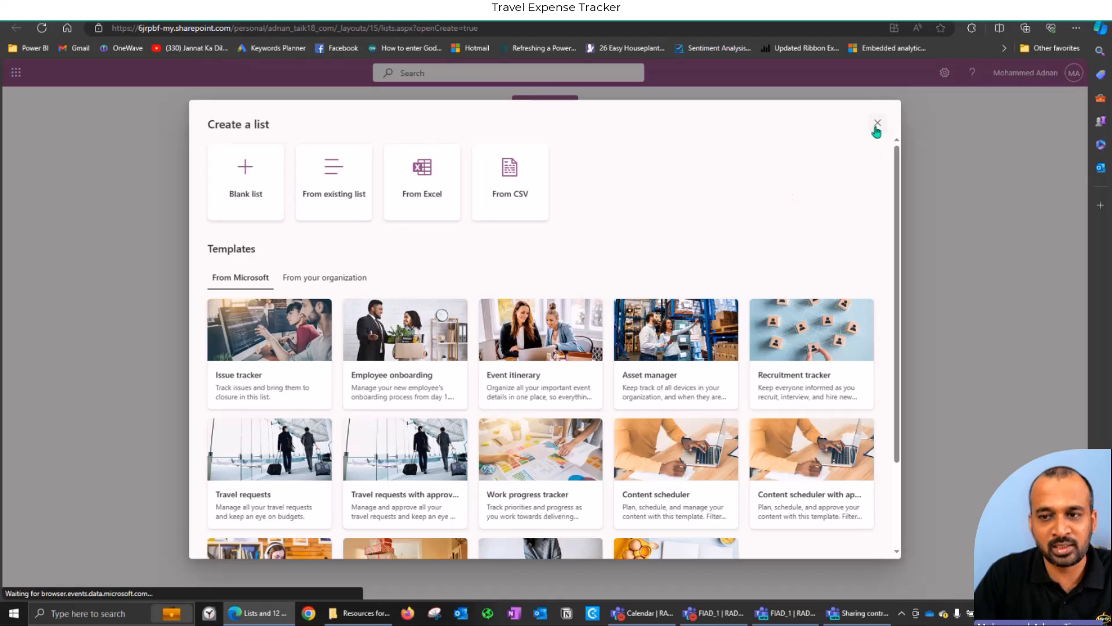
left_click(237, 197)
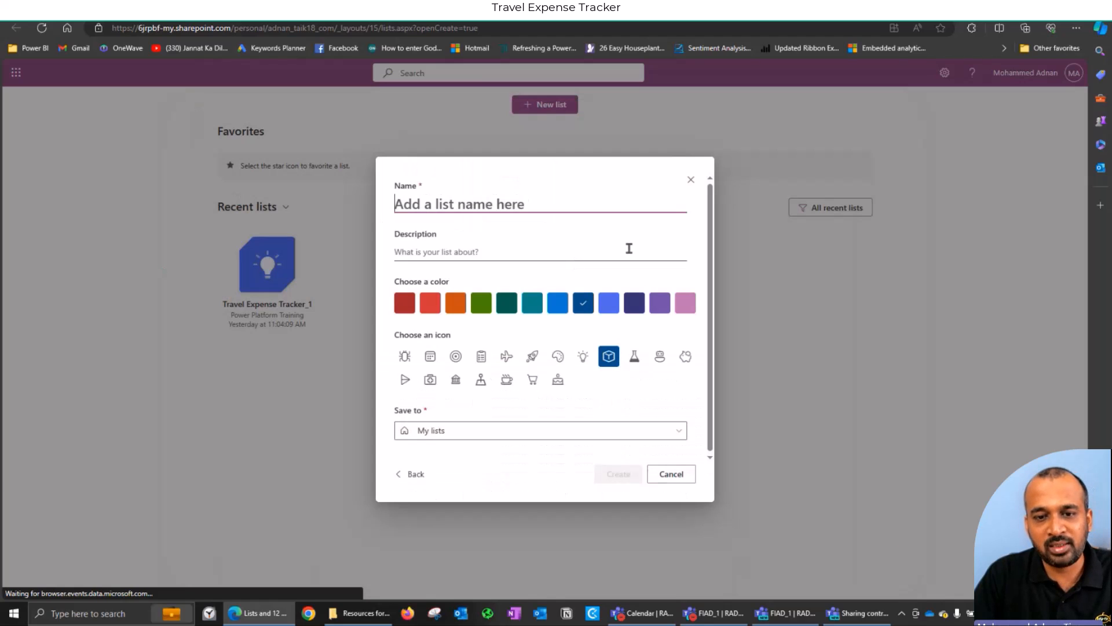
type("test")
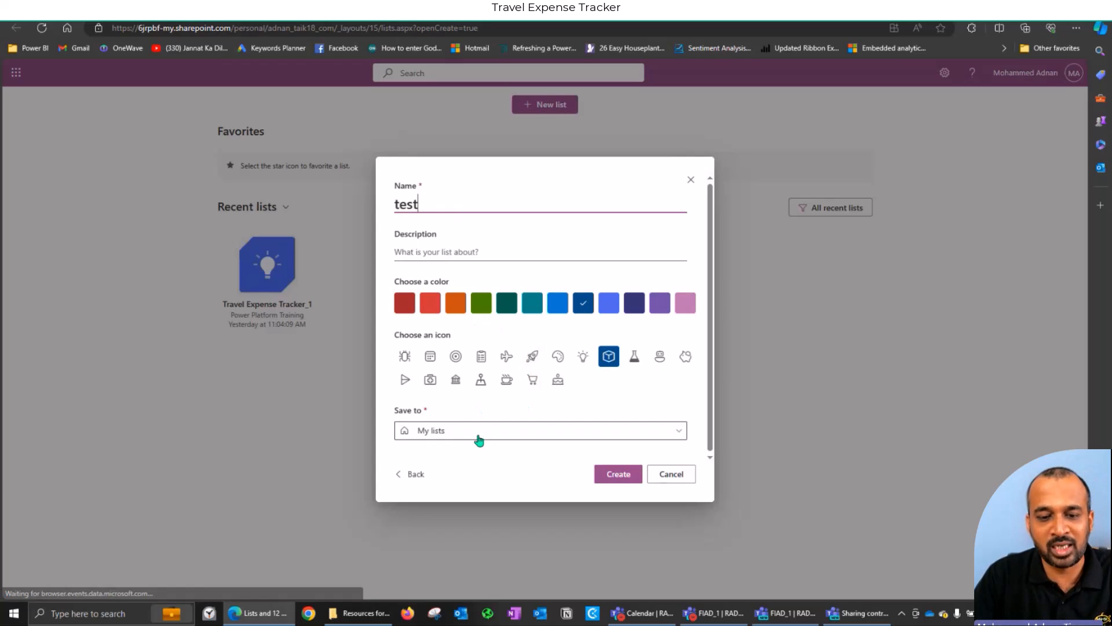
left_click(619, 475)
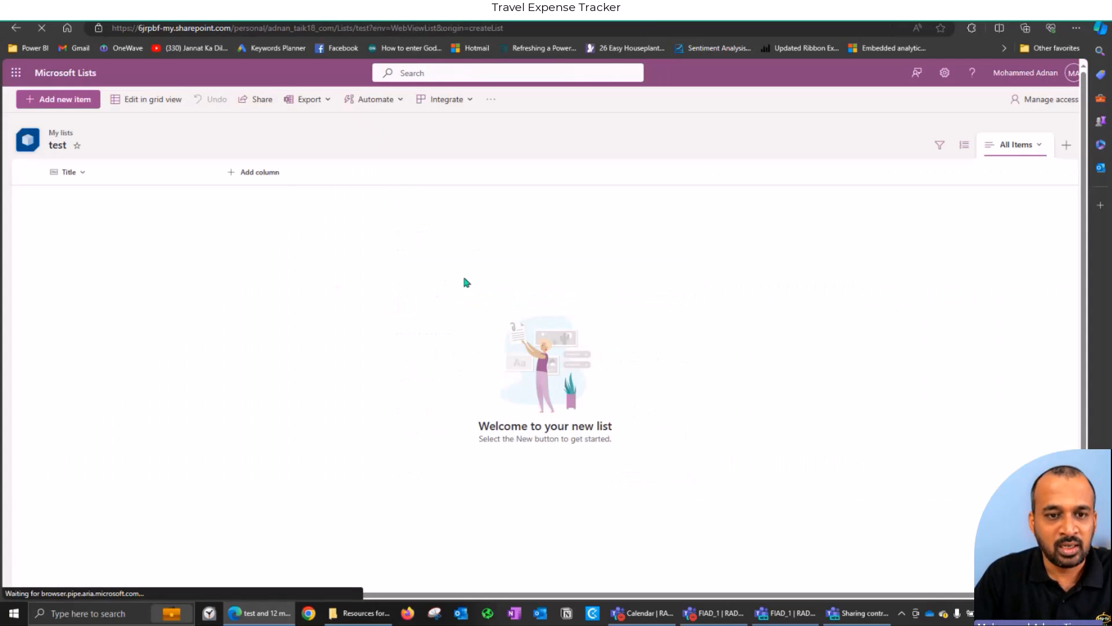
- Review the column types that can be added to the test list and dismiss the selection
left_click(261, 173)
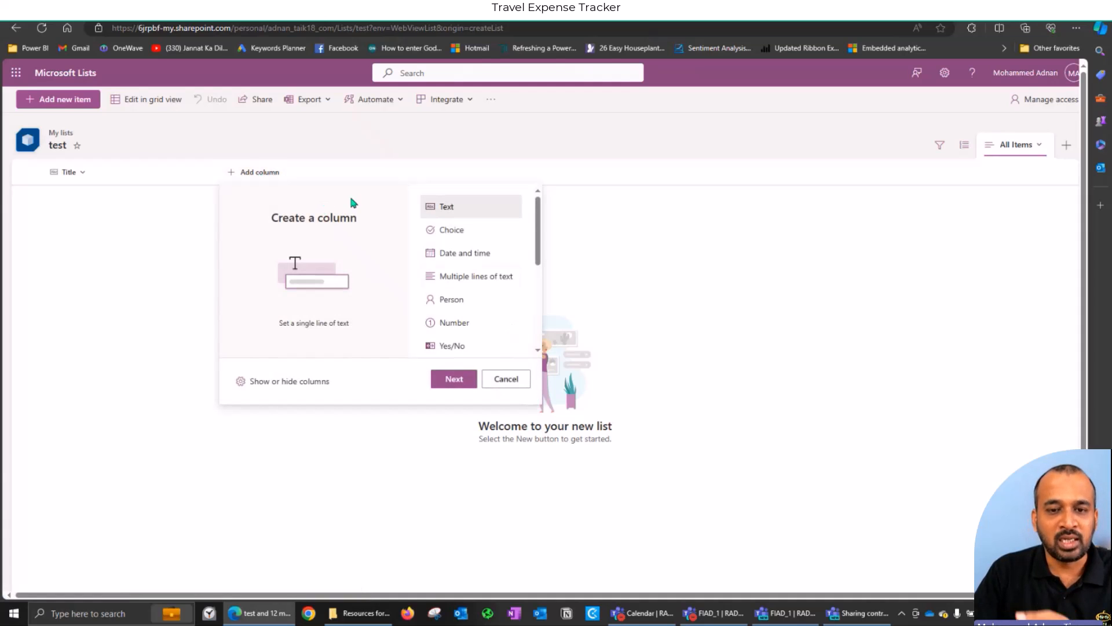
scroll(473, 278, "down", 5)
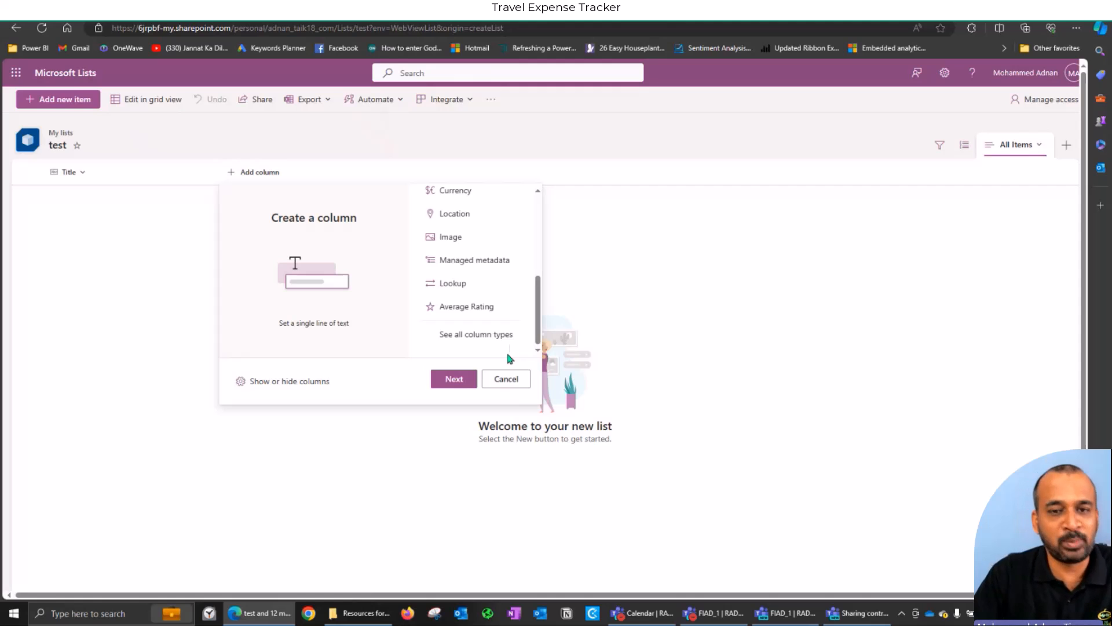
left_click(622, 226)
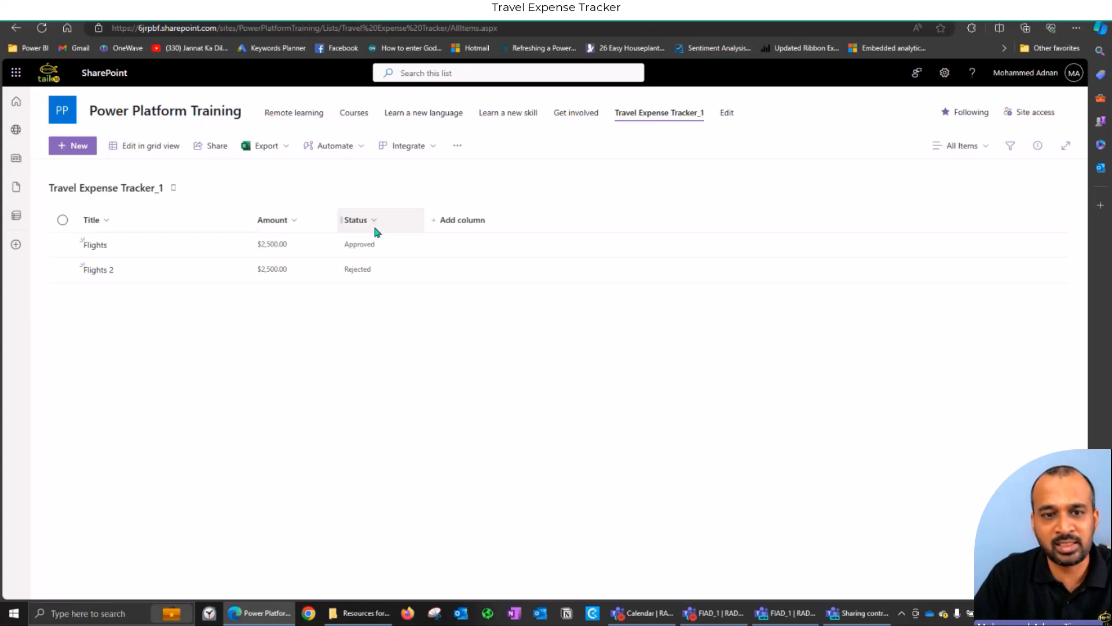
- Review the column types available for the Travel Expense Tracker_1 list, including Text and Currency, without adding a column
left_click(458, 220)
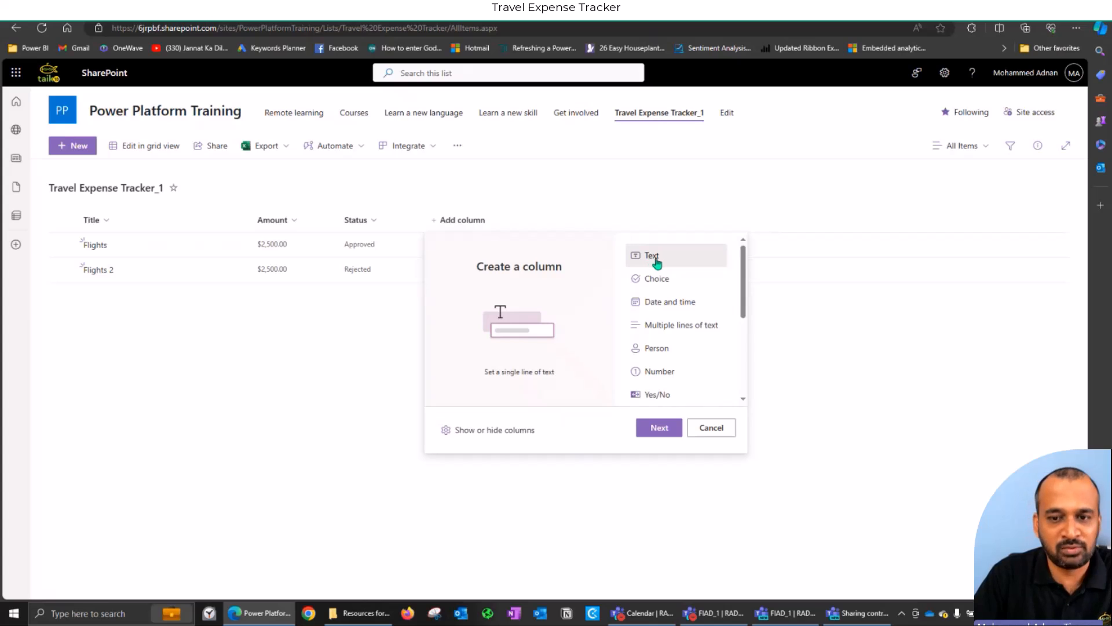
scroll(689, 313, "down", 3)
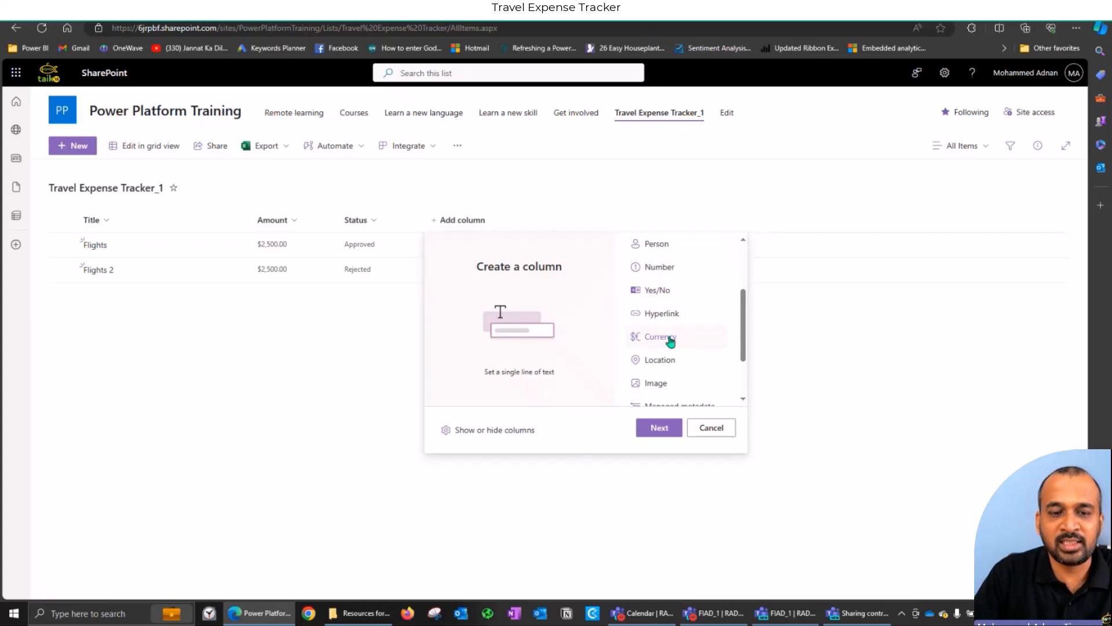
left_click(712, 429)
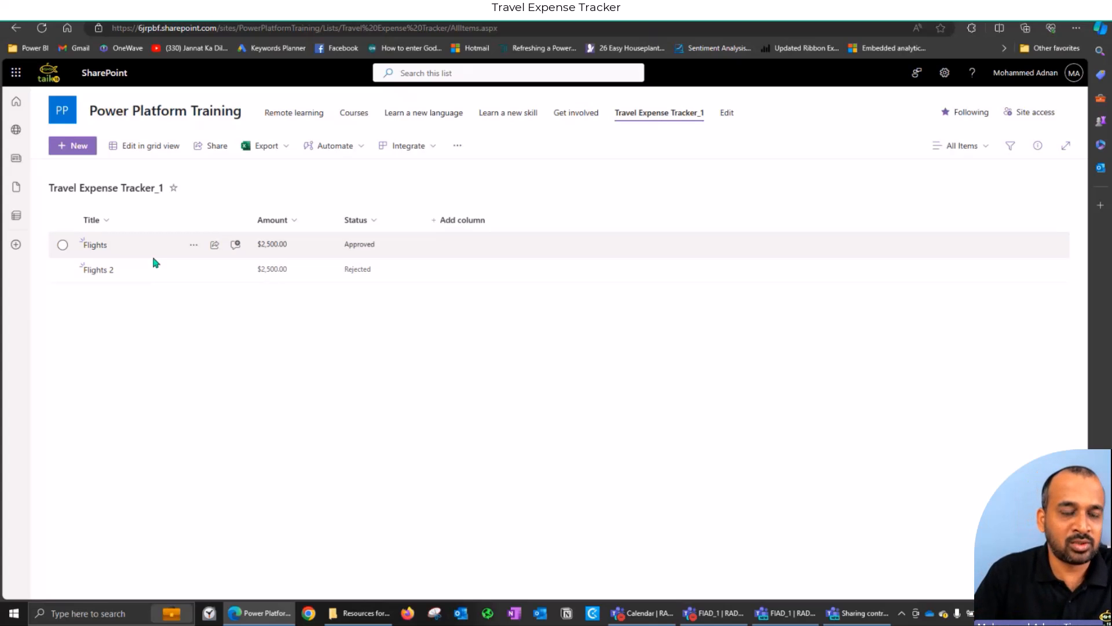
- Add an item titled Food with an amount of 100 to the Travel Expense Tracker_1 list, leaving its status blank
left_click(68, 155)
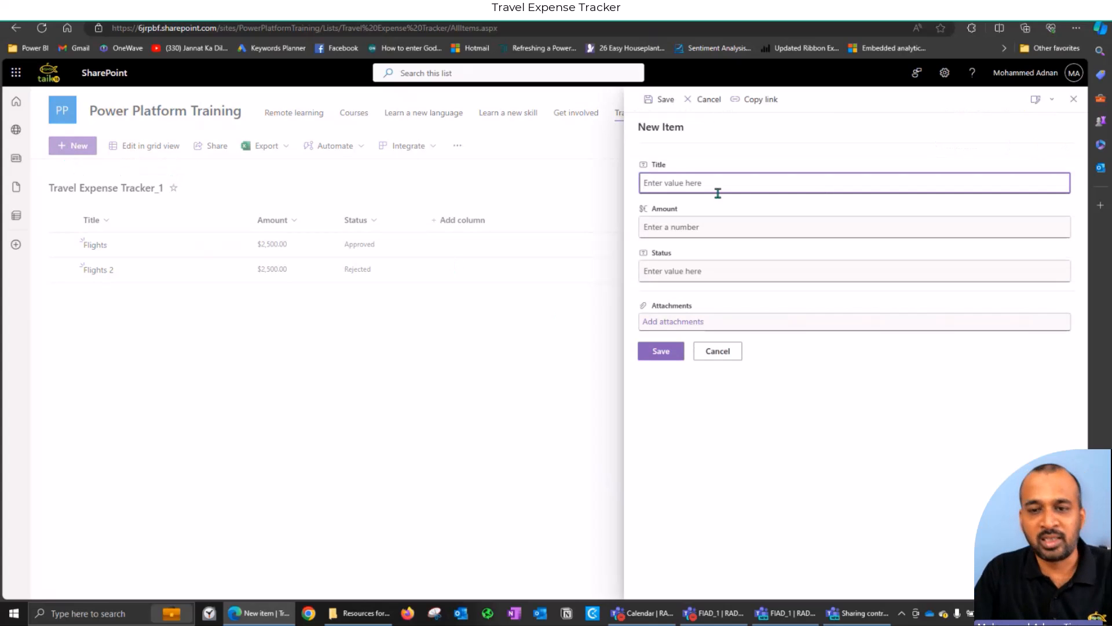
type("Food")
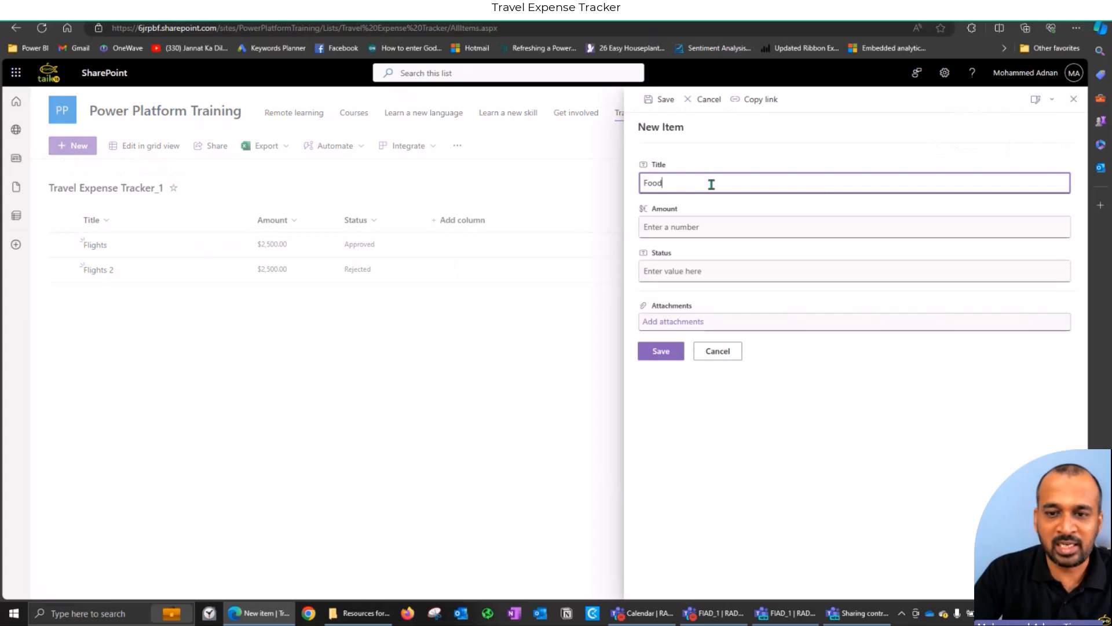
left_click(698, 228)
type("100")
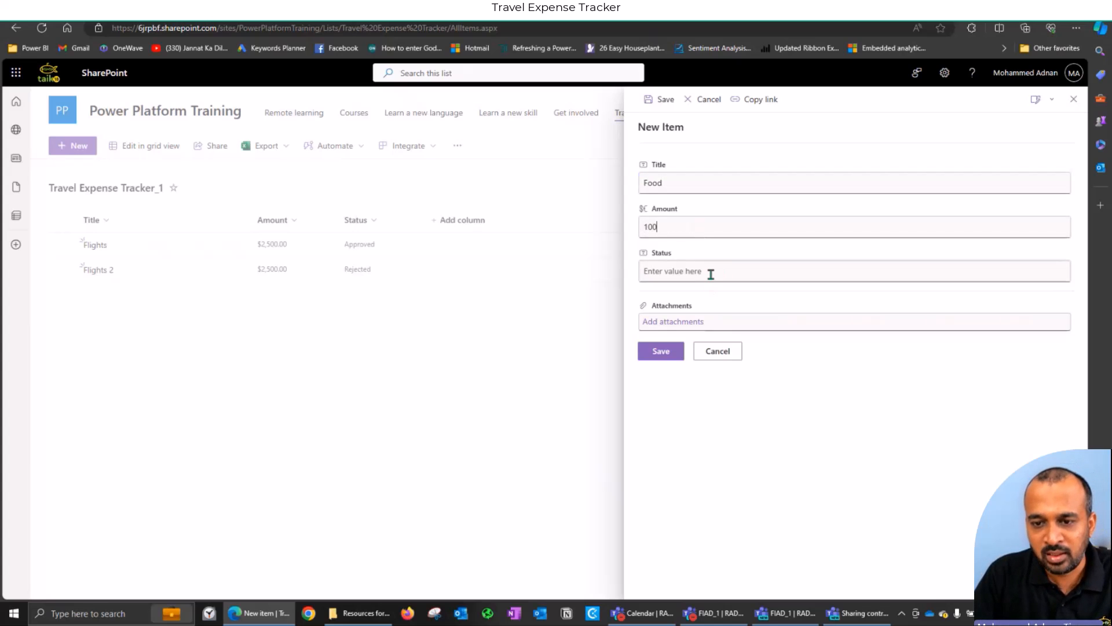
left_click(712, 273)
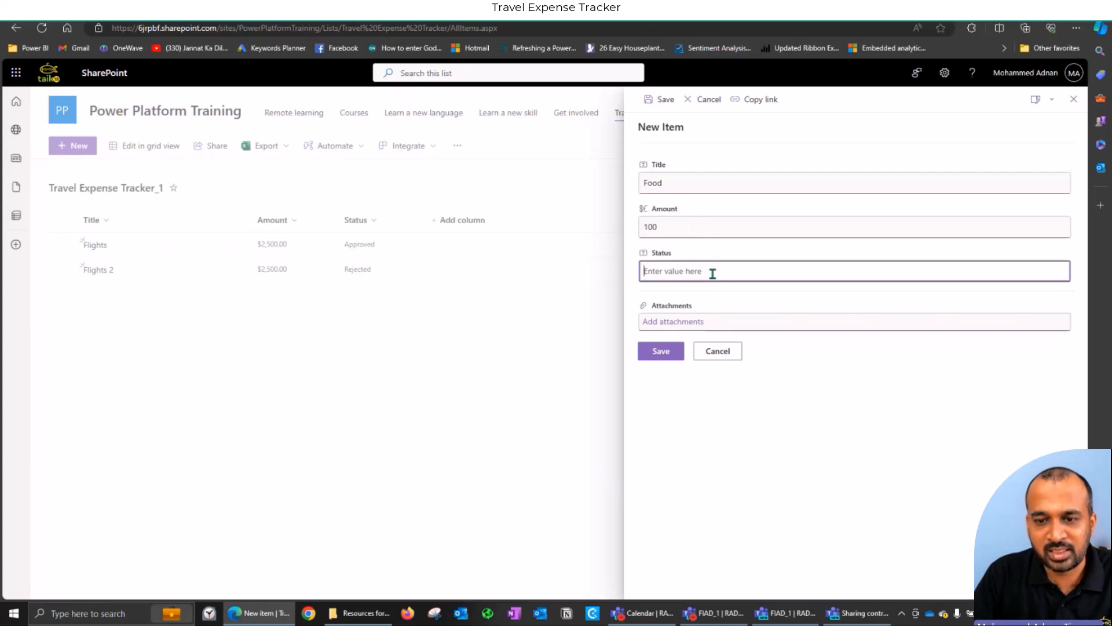
left_click(668, 355)
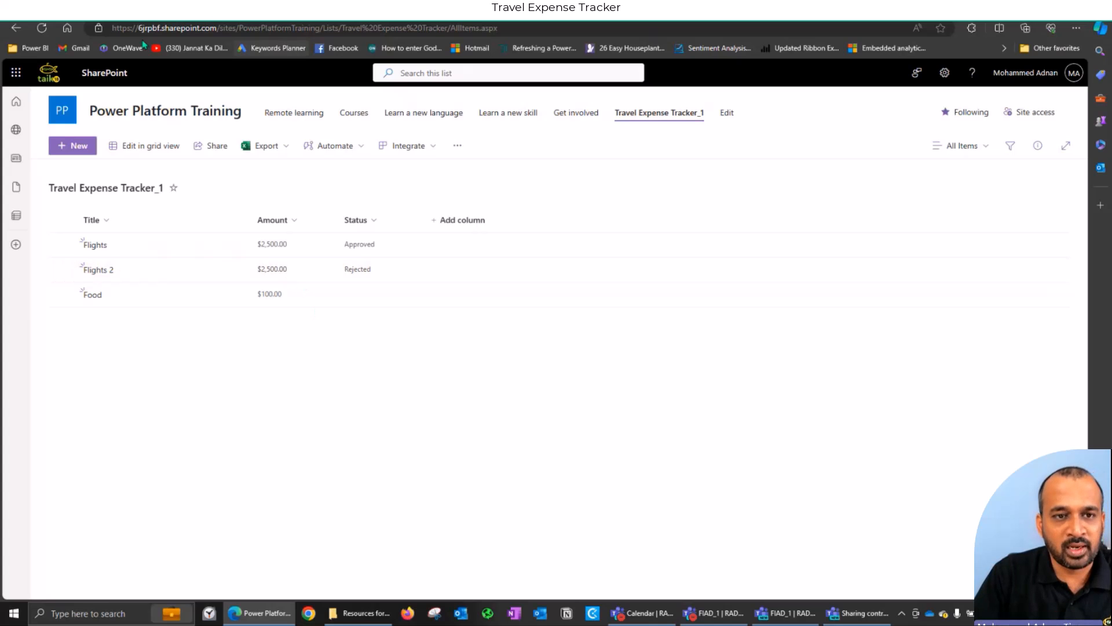
- Look up SharePoint's "When an item is created" trigger for a new automated cloud flow in the PowerAutomateTraining_1 solution
left_click(192, 12)
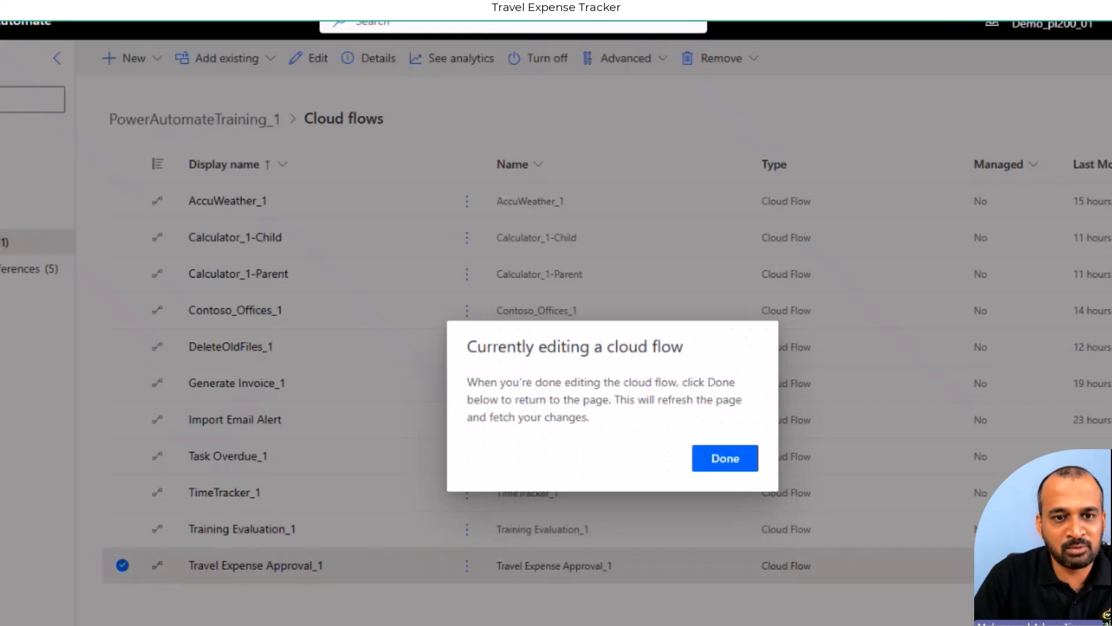
left_click(718, 457)
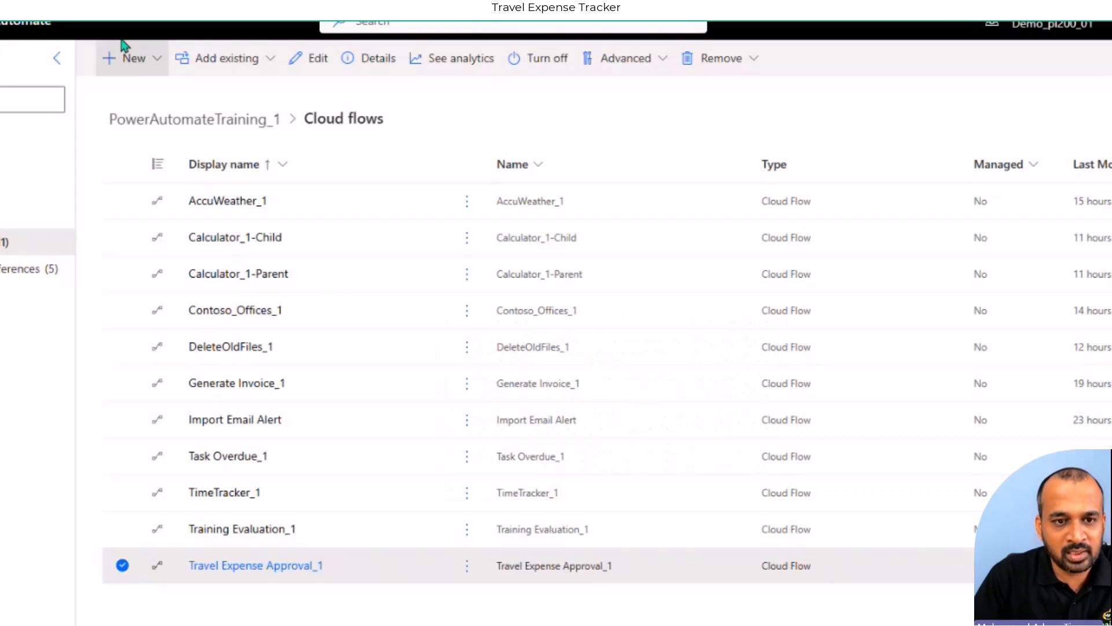
left_click(156, 65)
mouse_move(207, 123)
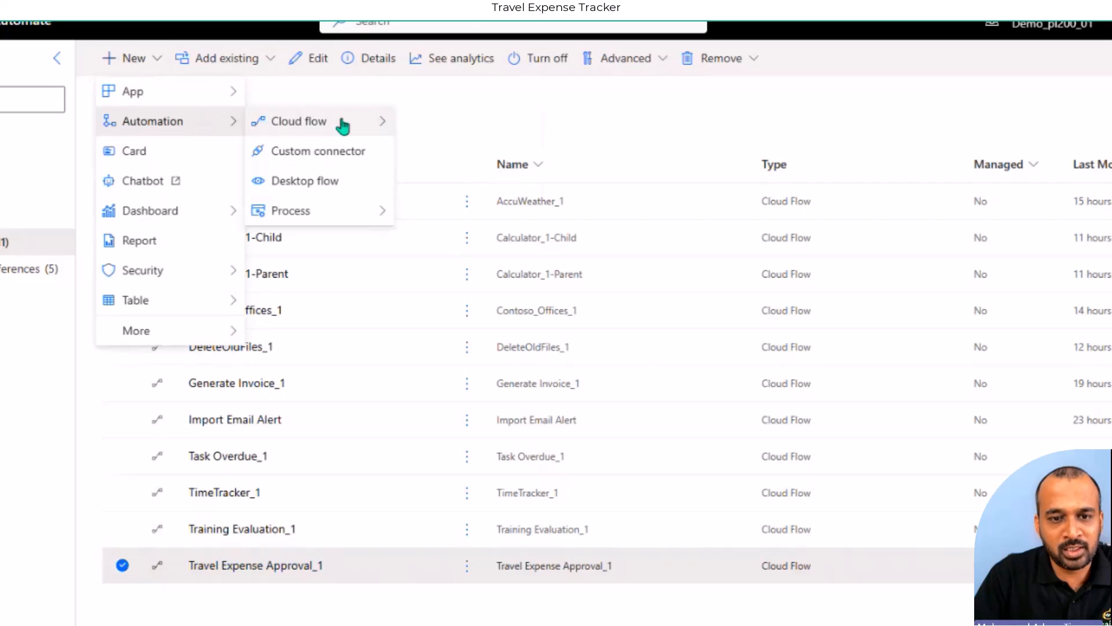
mouse_move(345, 123)
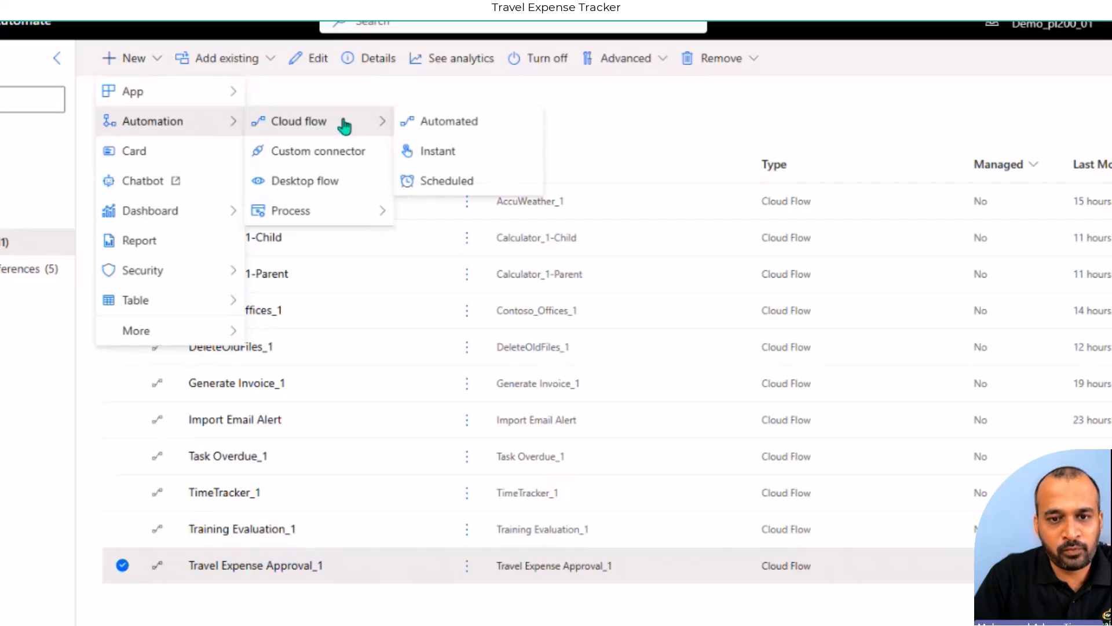
left_click(494, 120)
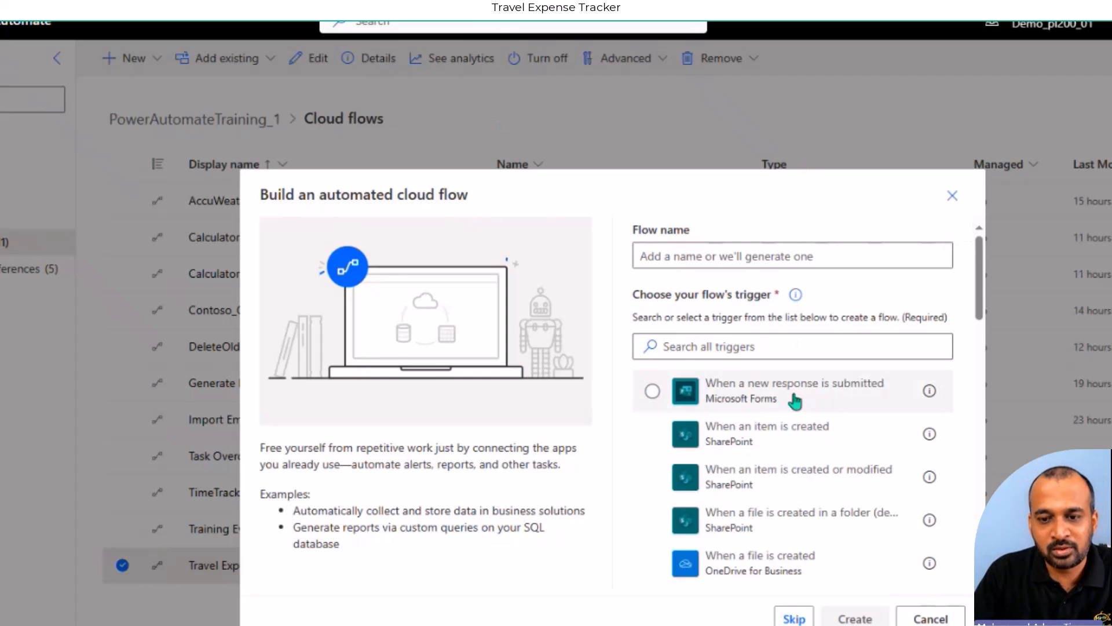
left_click(655, 437)
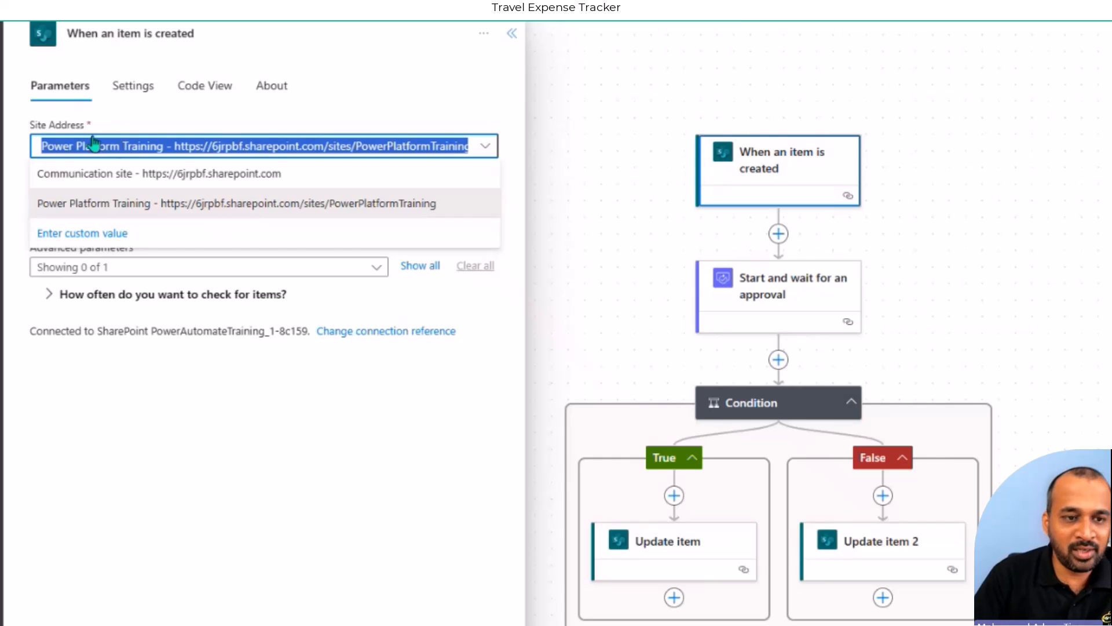
- Examine all advanced parameters of the "When an item is created" trigger and the Approvals actions available after it, without adding an action
left_click(162, 126)
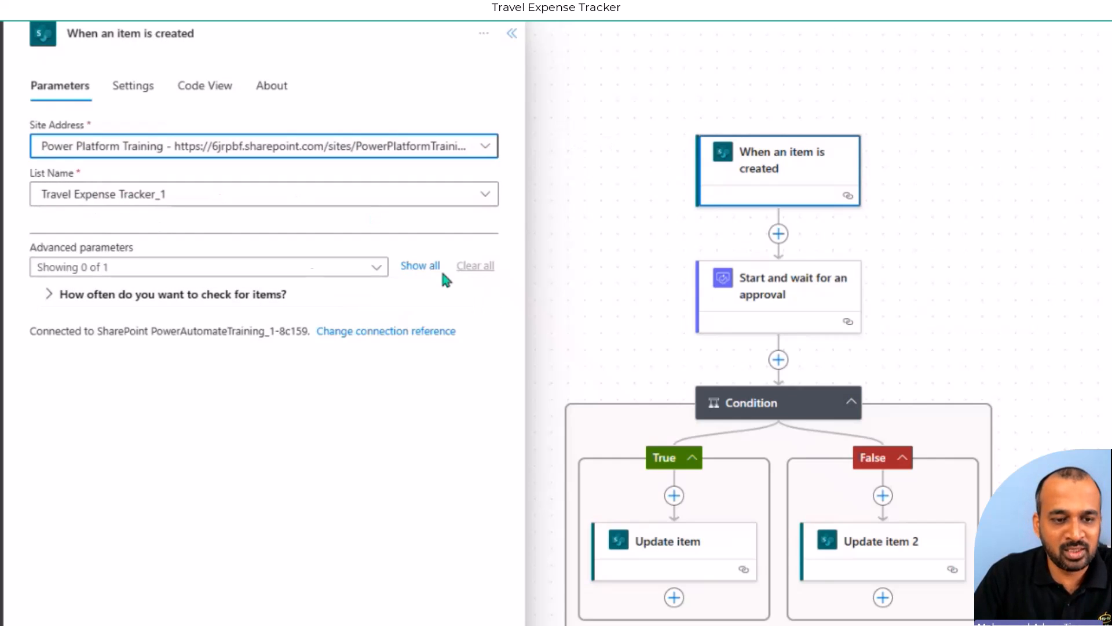
left_click(416, 269)
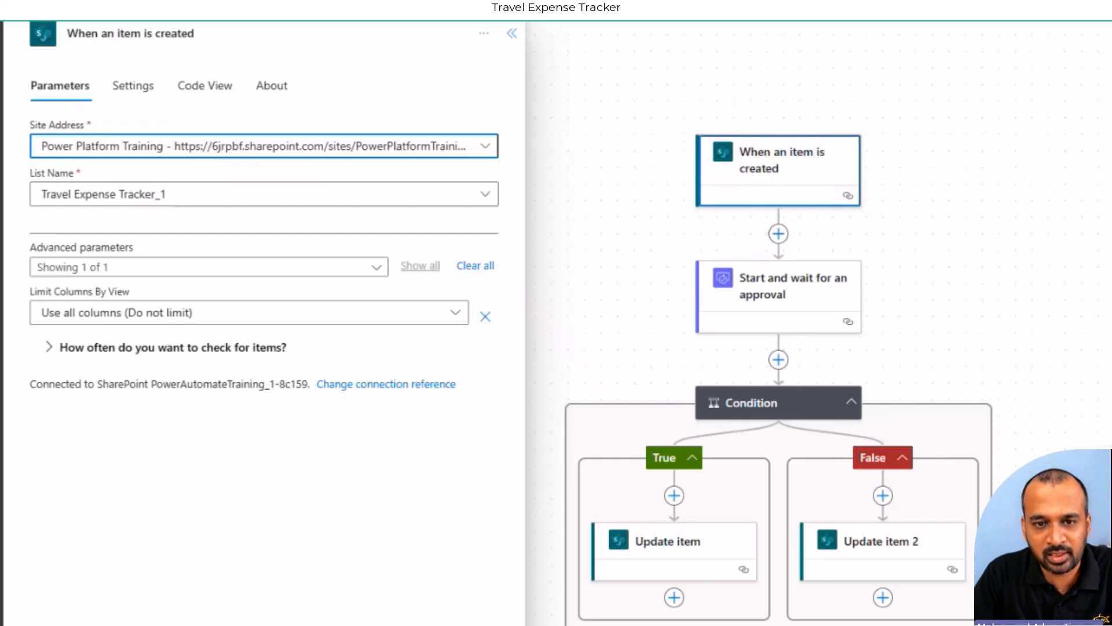
left_click(778, 236)
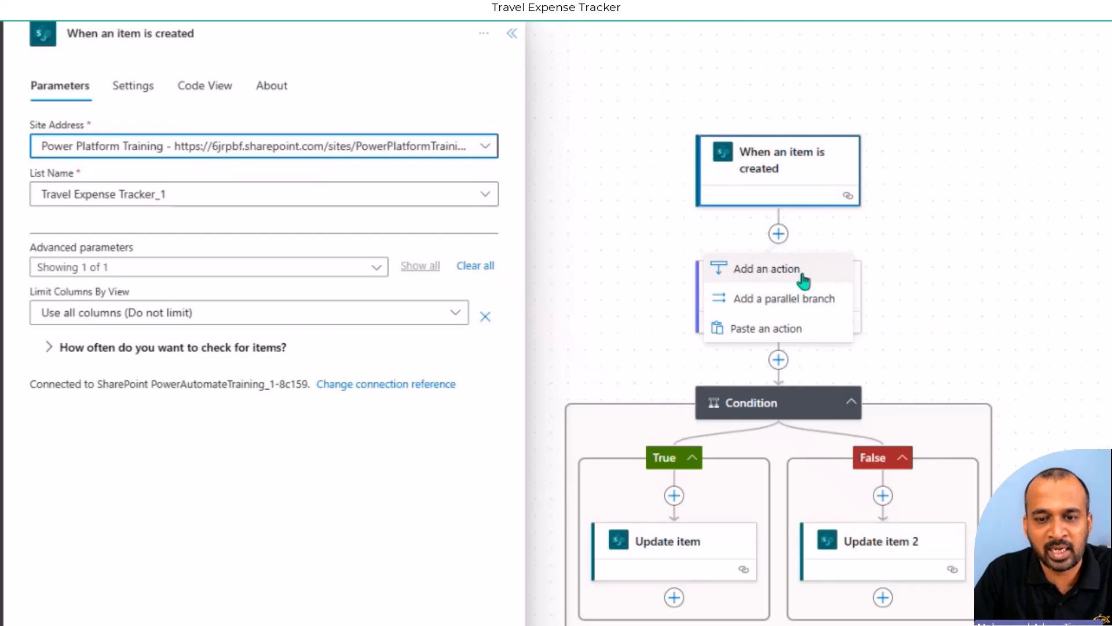
left_click(804, 278)
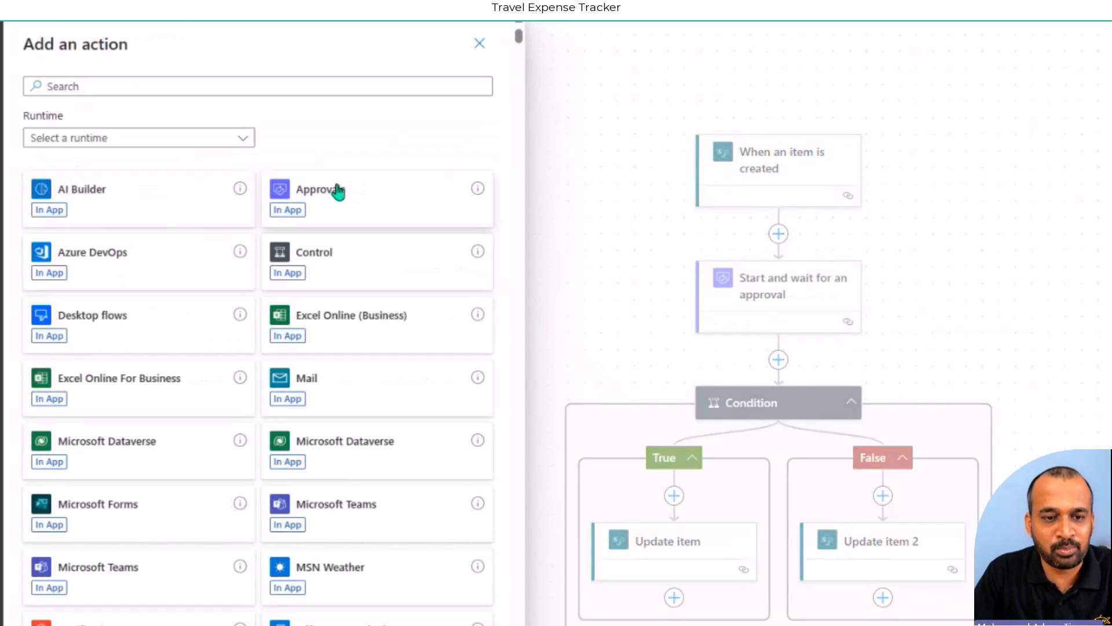
left_click(359, 188)
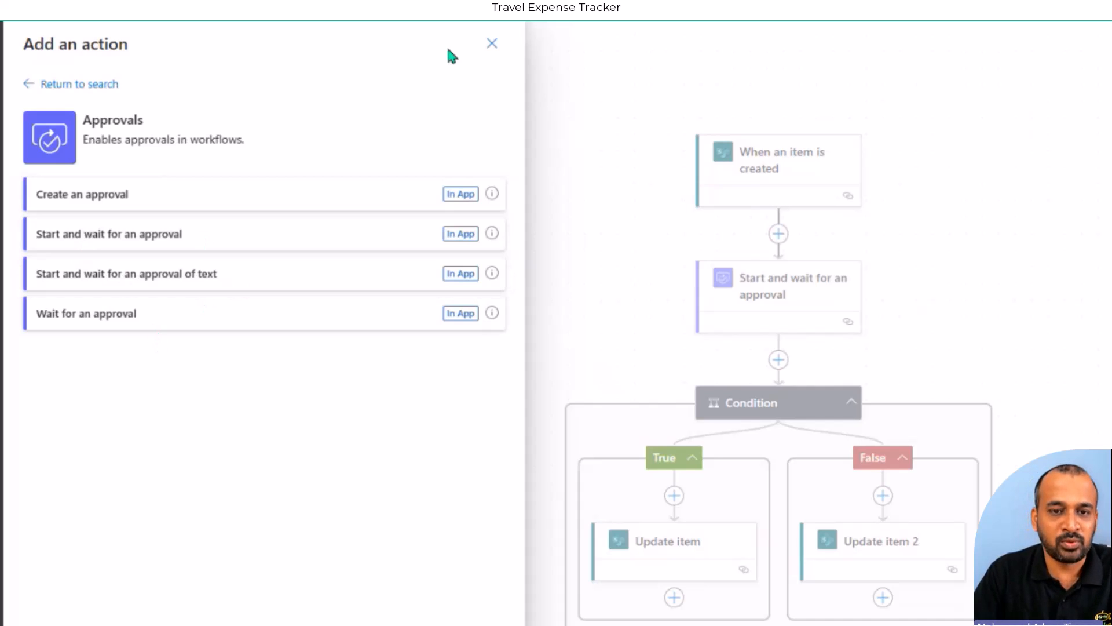
left_click(493, 39)
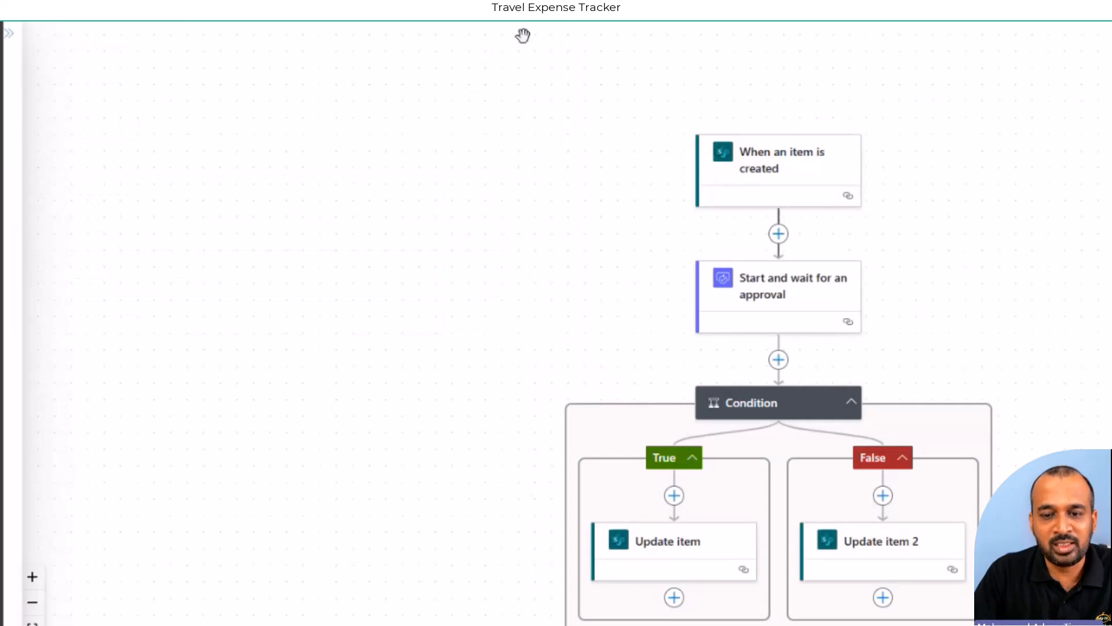
- Open the "Start and wait for an approval" action and review its approval type options without changing the selection
left_click(798, 295)
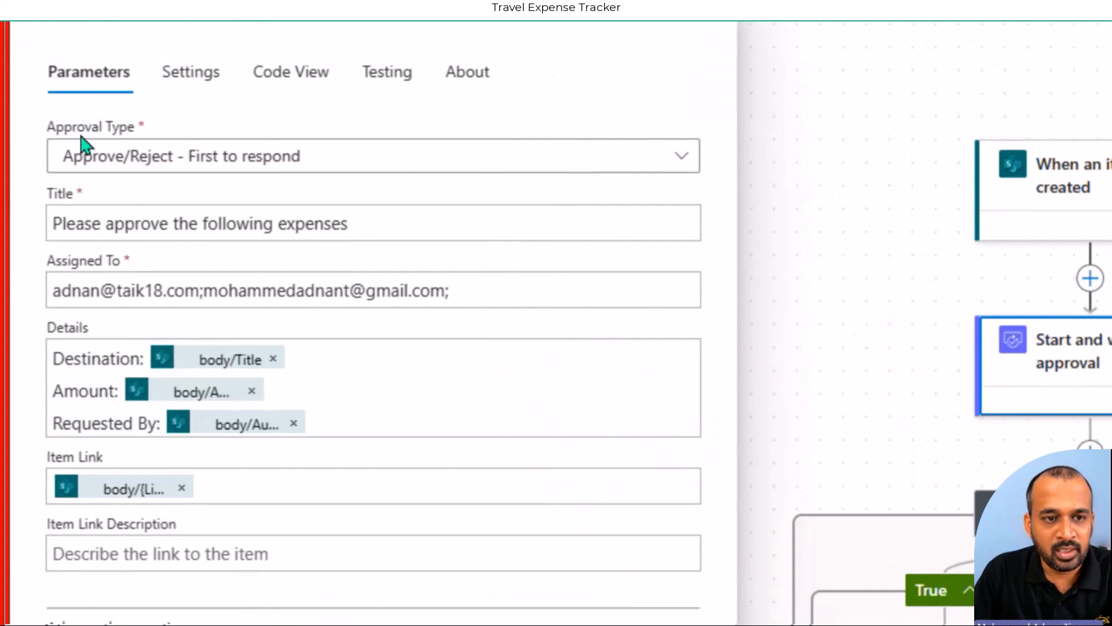
left_click(423, 163)
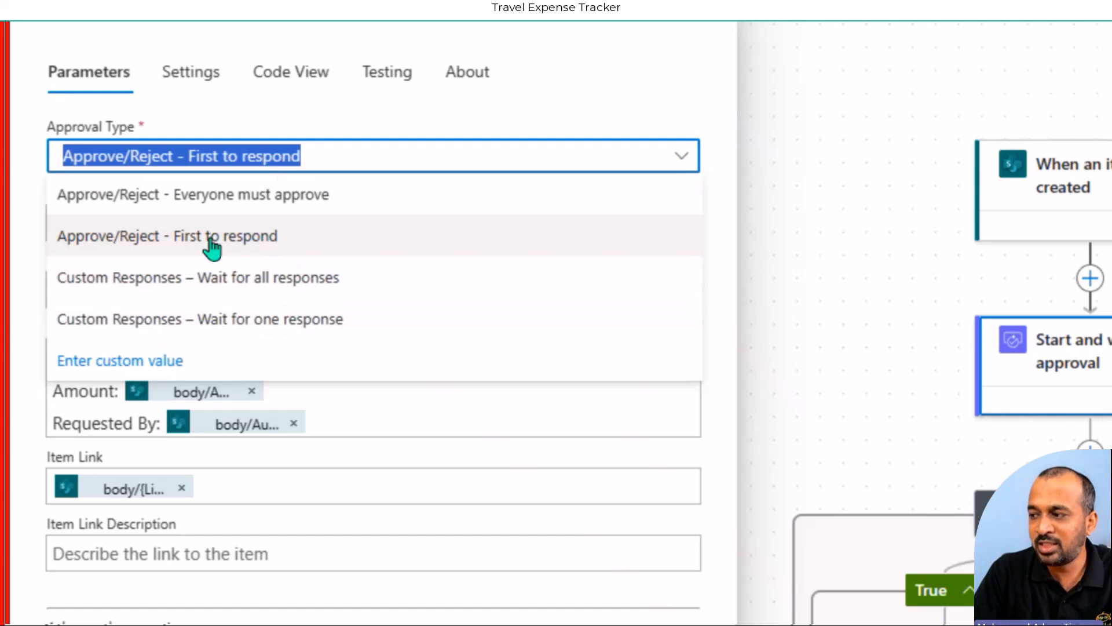
left_click(268, 124)
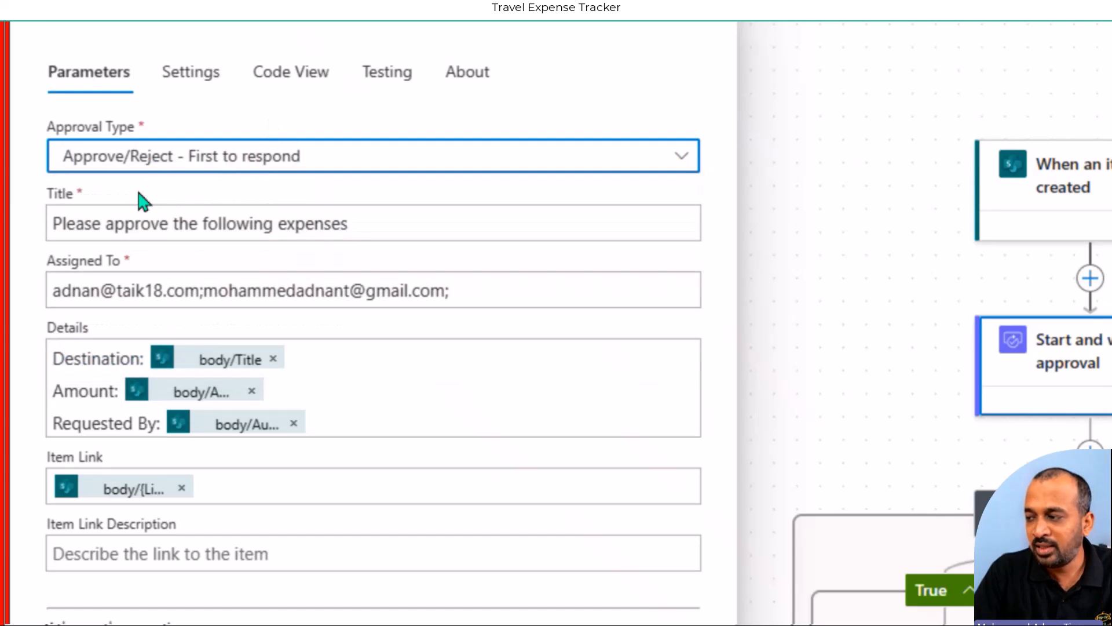
- Change the Destination label in the approval's details to "Destination/Purpose"
left_click(353, 220)
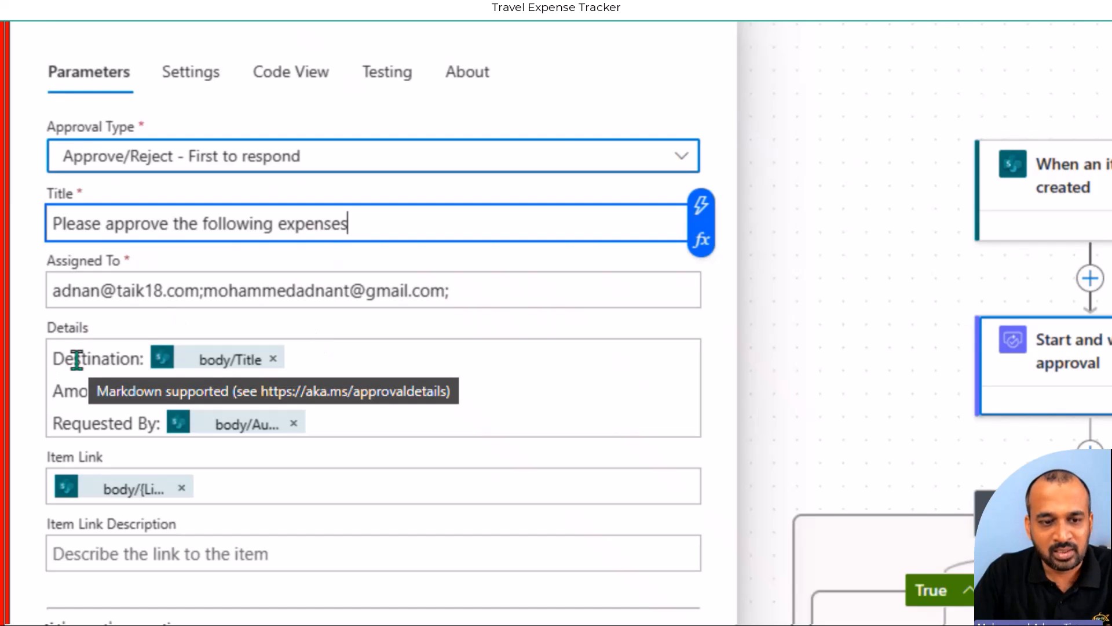
left_click(335, 425)
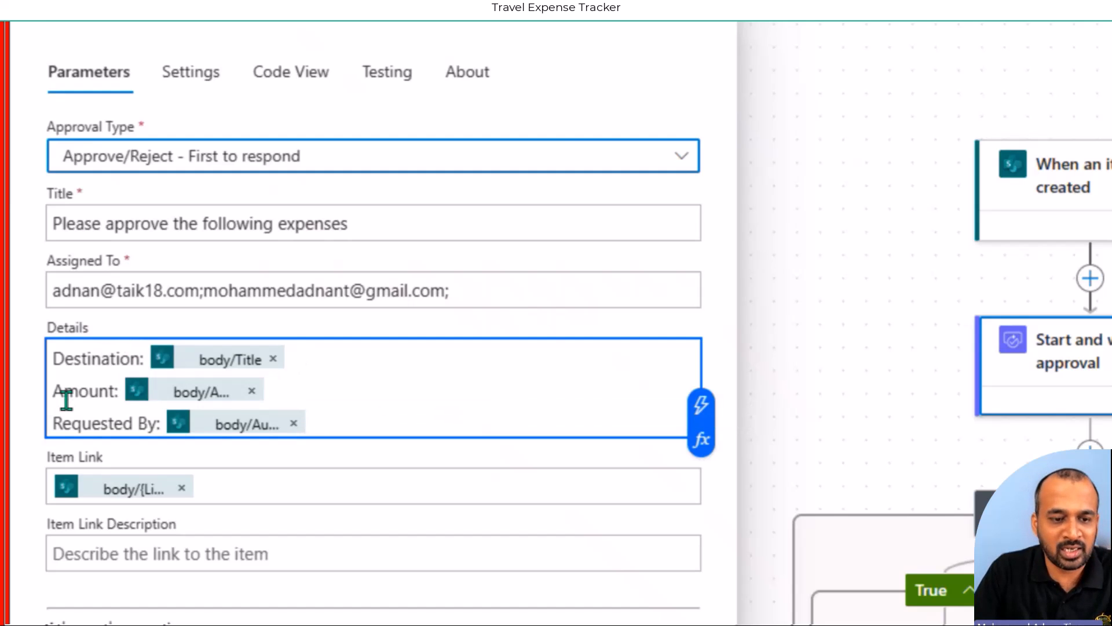
left_click(138, 360)
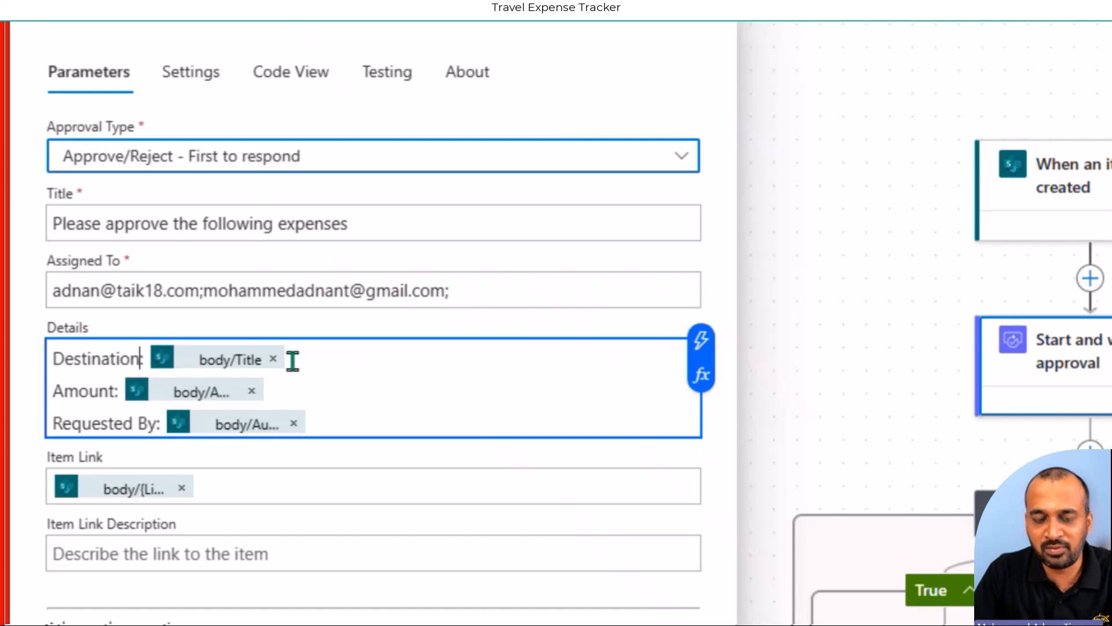
type("/Purpose")
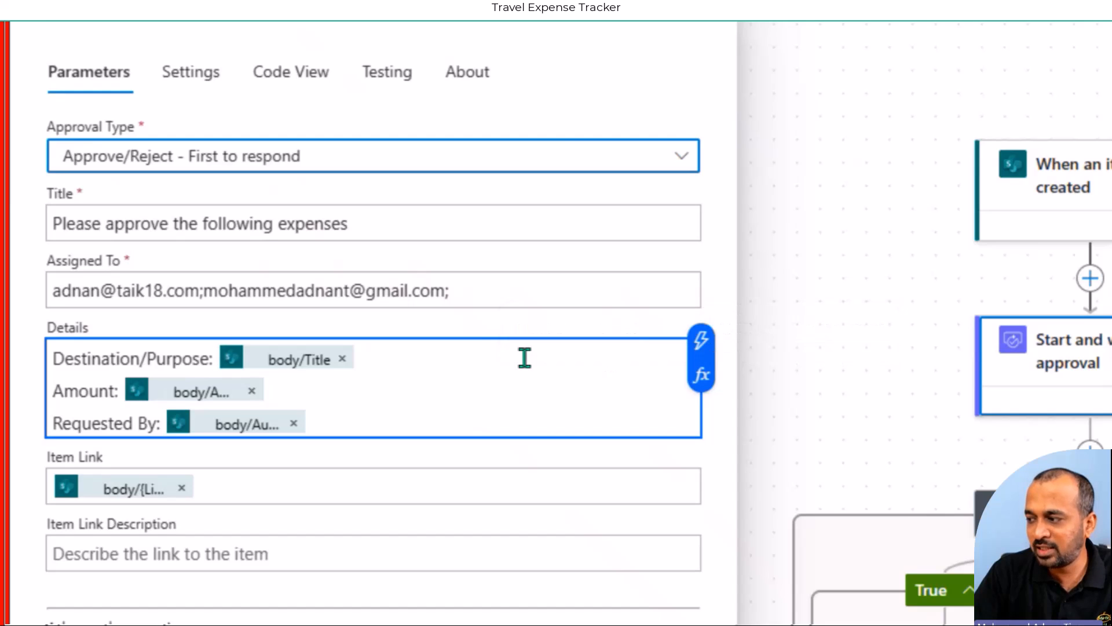
- Review the full dynamic content of the "When an item is created" trigger available for the approval details, including the Created By fields
left_click(702, 340)
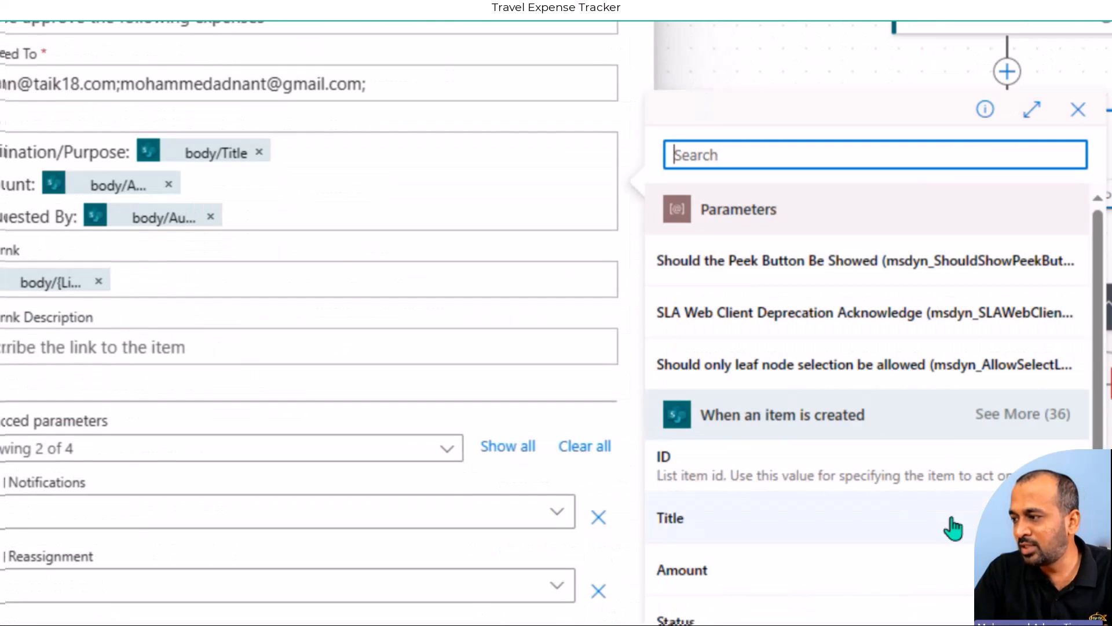
scroll(866, 524, "down", 1)
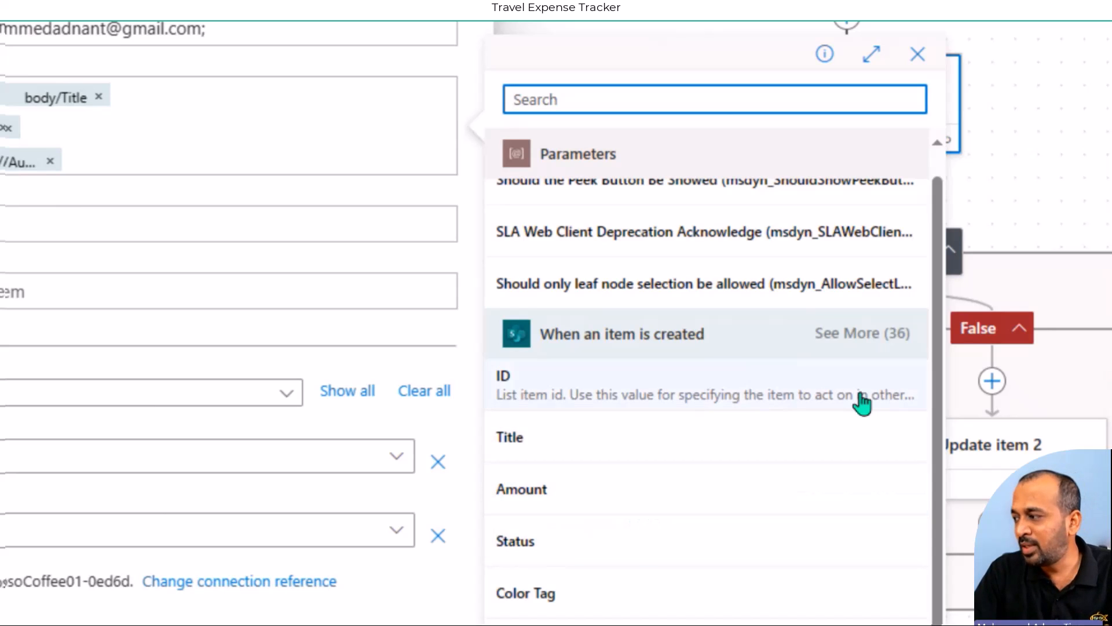
left_click(865, 334)
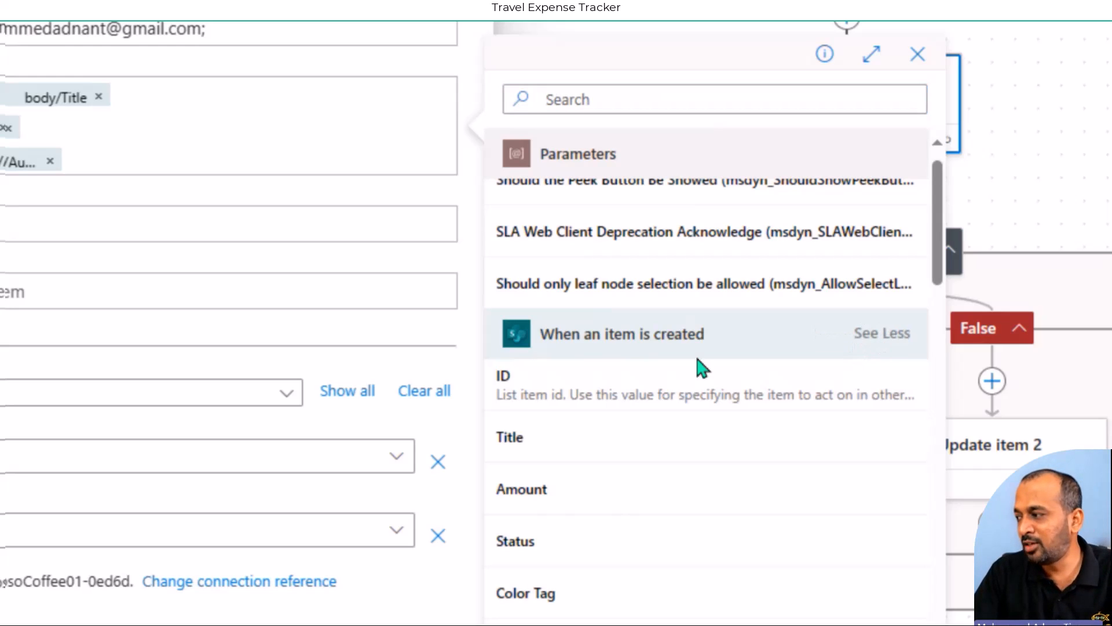
scroll(701, 368, "down", 6)
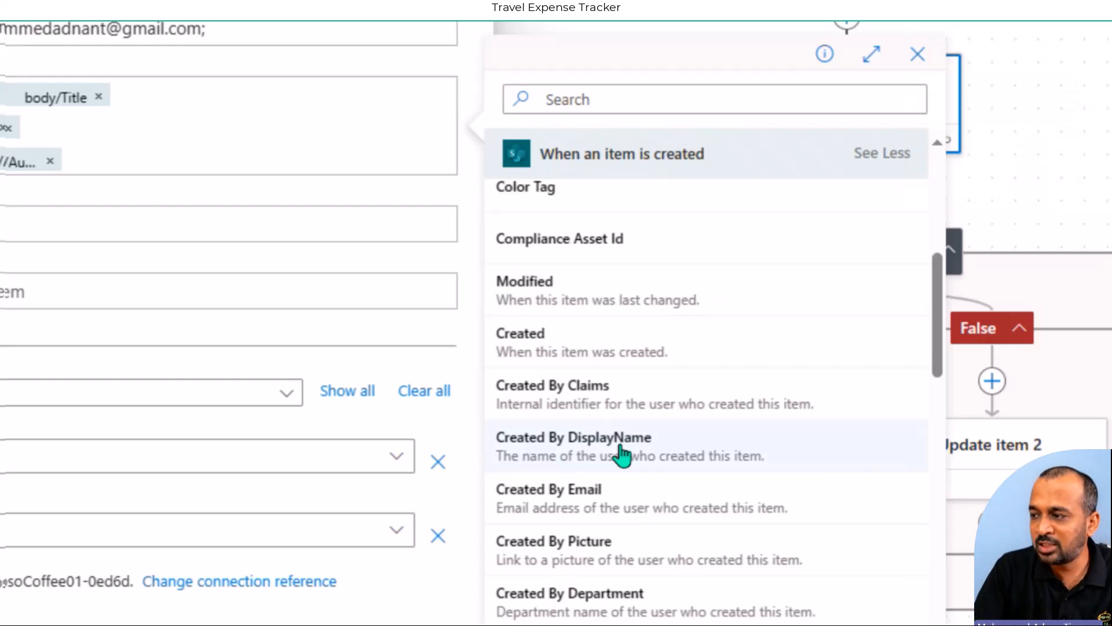
scroll(641, 393, "down", 2)
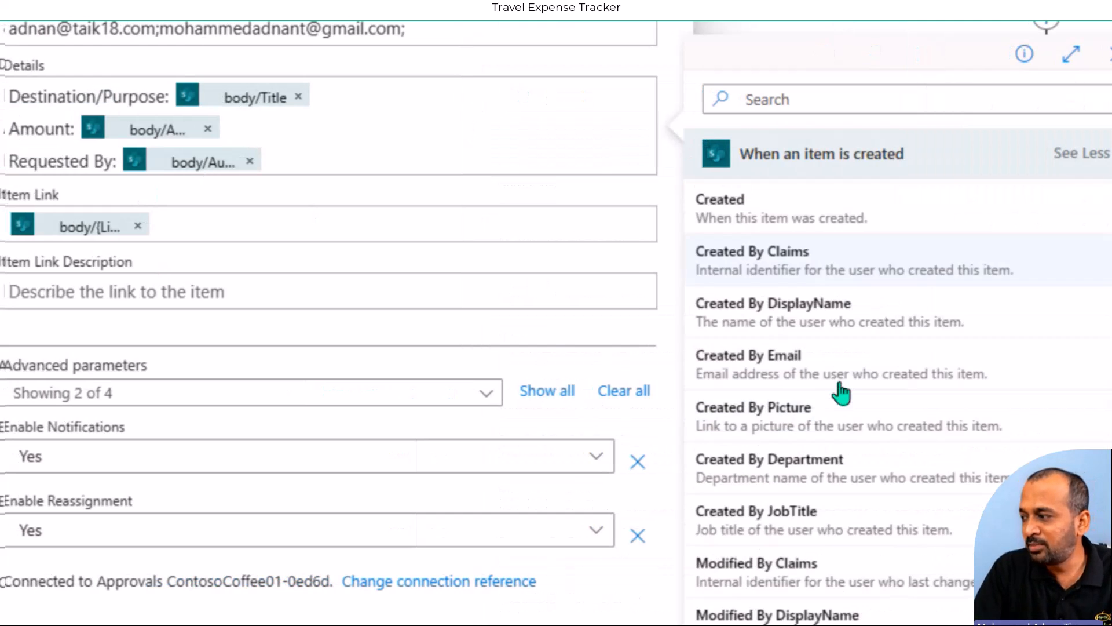
scroll(841, 393, "down", 4)
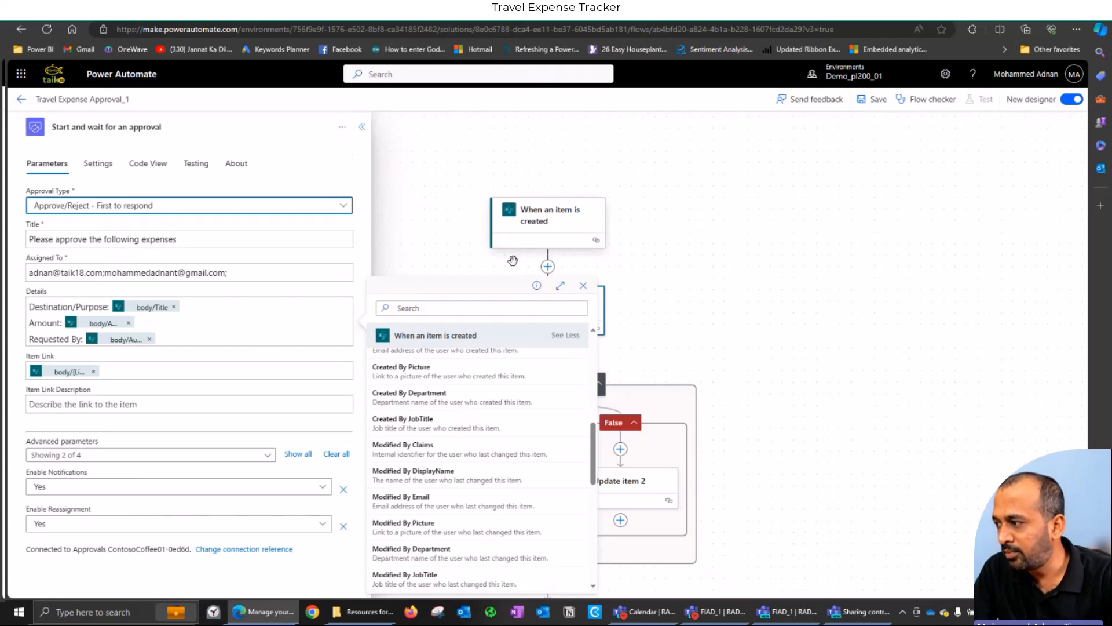
left_click(475, 265)
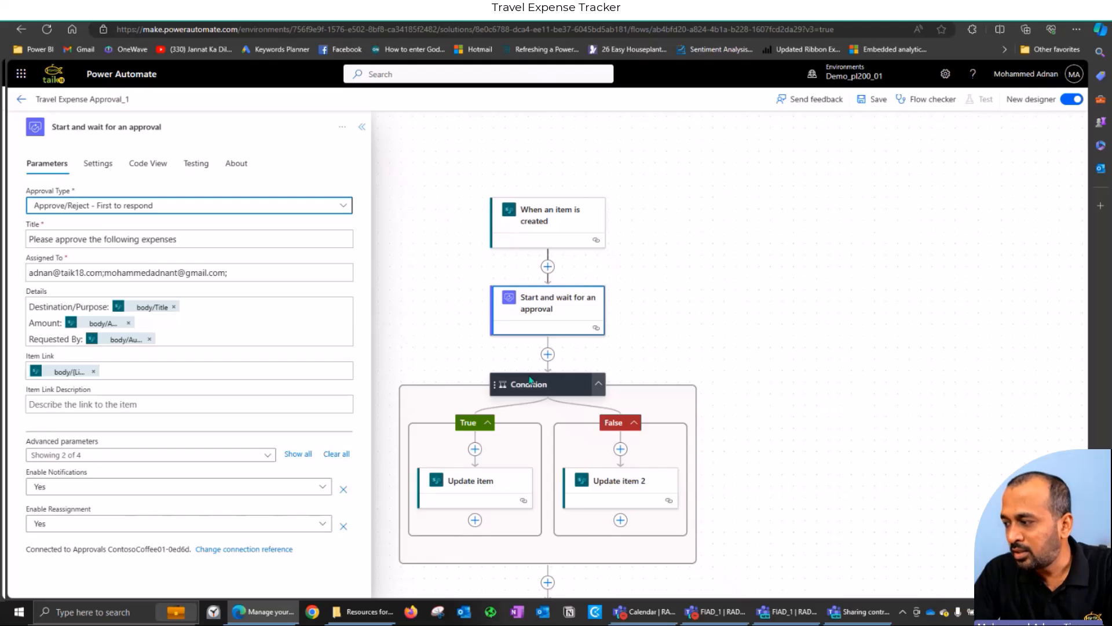
- Examine the Condition's approval outcome comparison and the dynamic content available for it, leaving the expression as it is
left_click(555, 388)
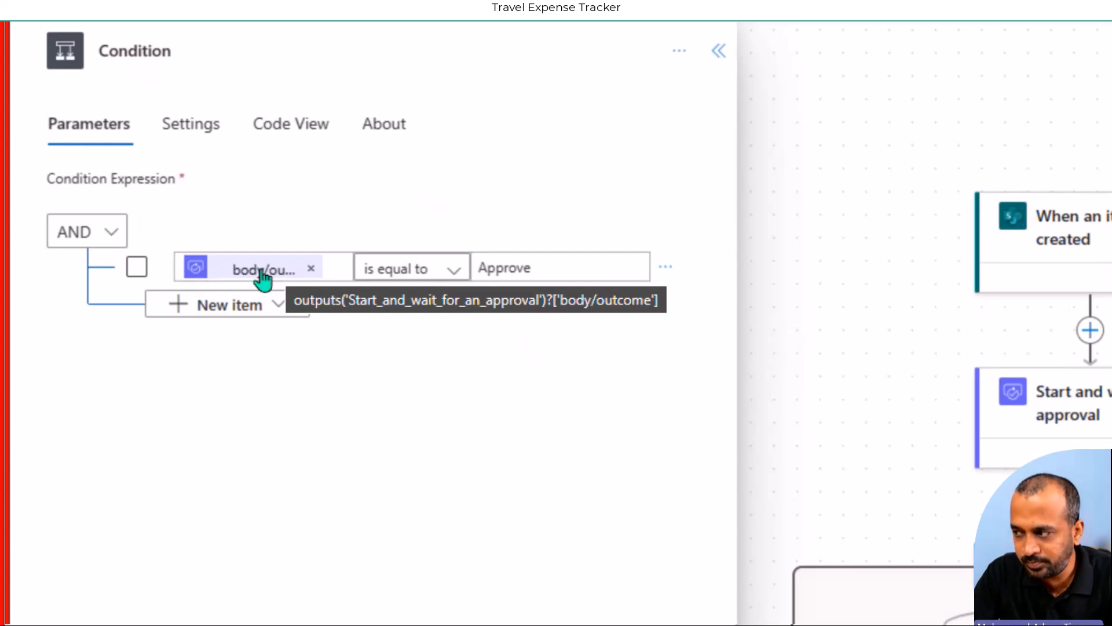
left_click(340, 267)
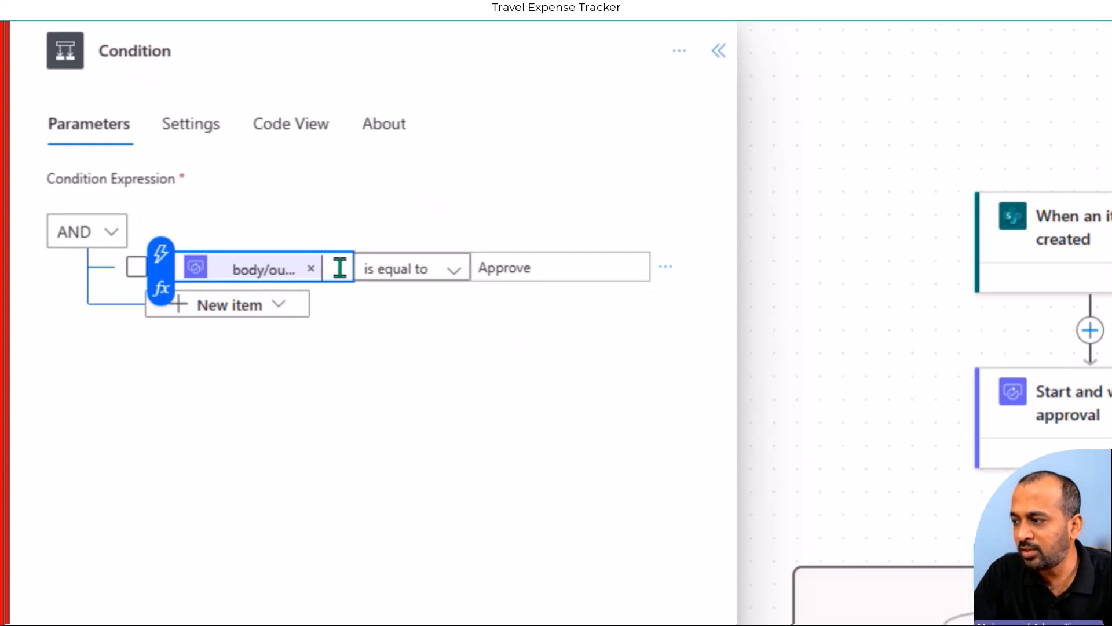
left_click(164, 258)
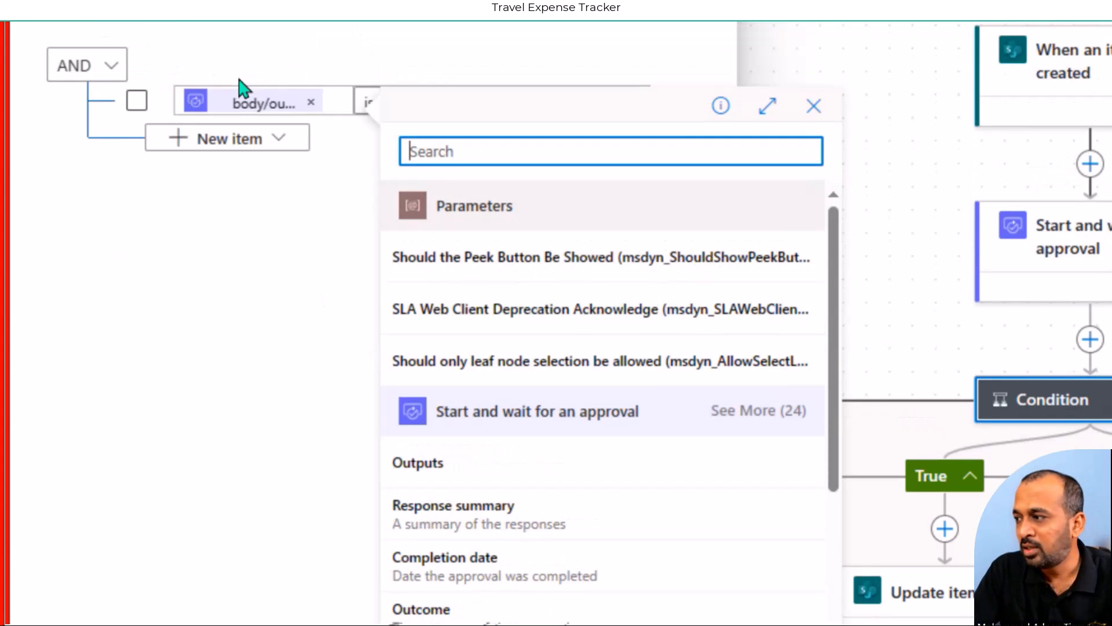
left_click(365, 136)
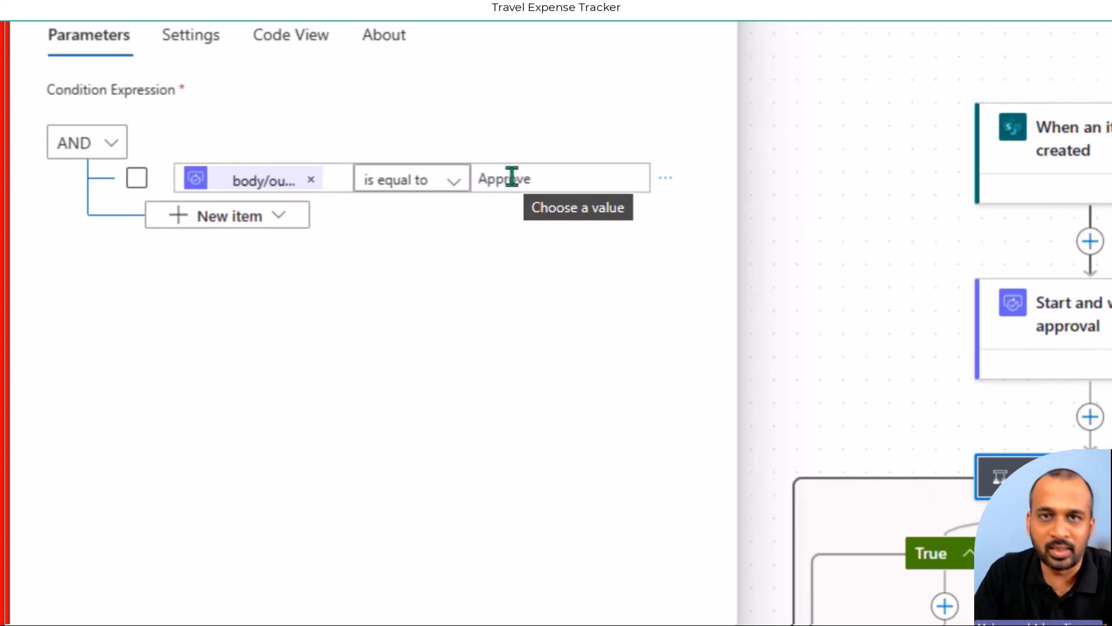
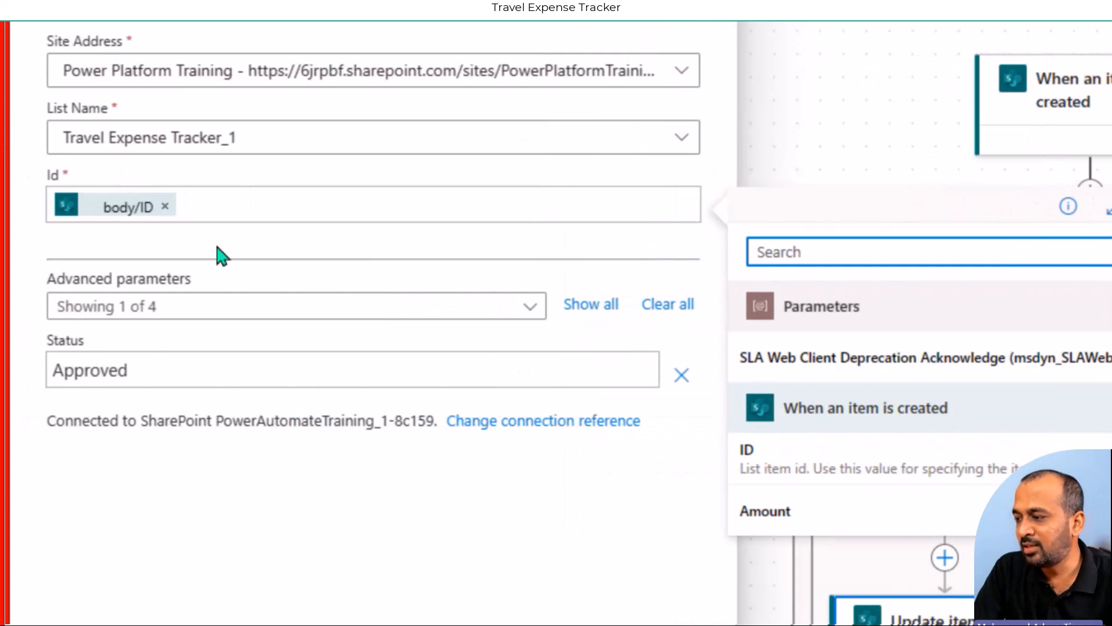
- Show all advanced parameters of the Update item action, and review the Status settings of both Update item actions
left_click(84, 370)
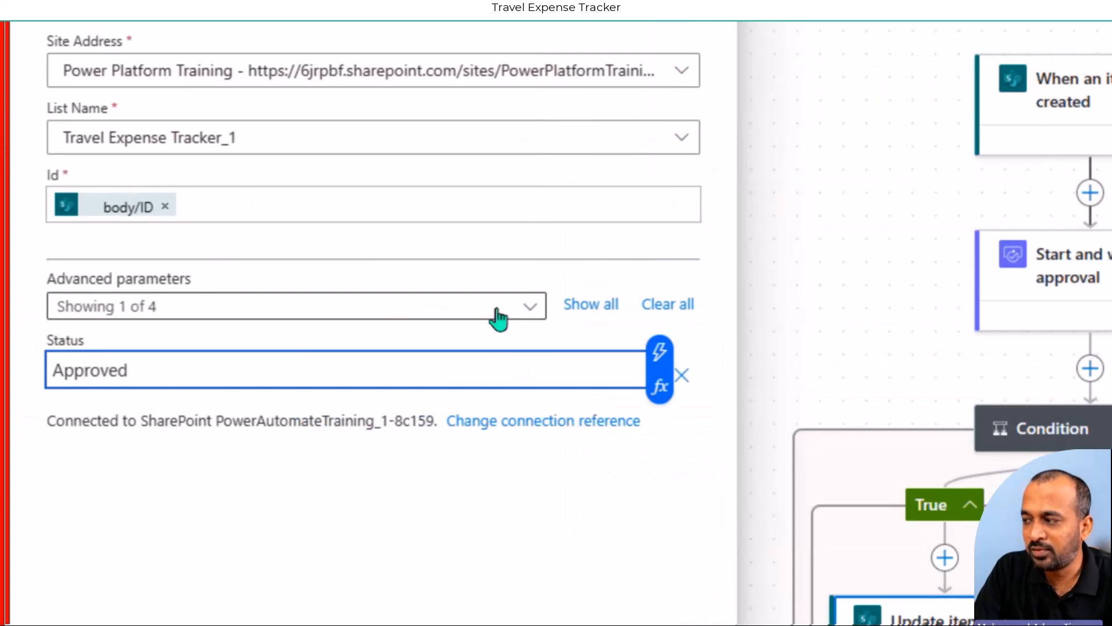
left_click(588, 306)
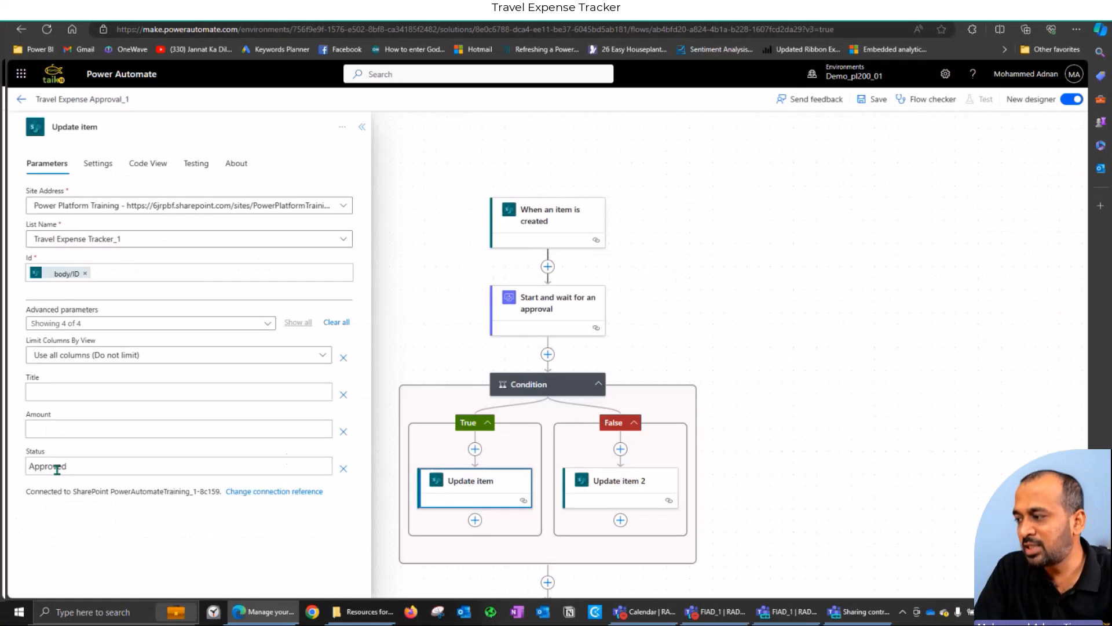
left_click(619, 485)
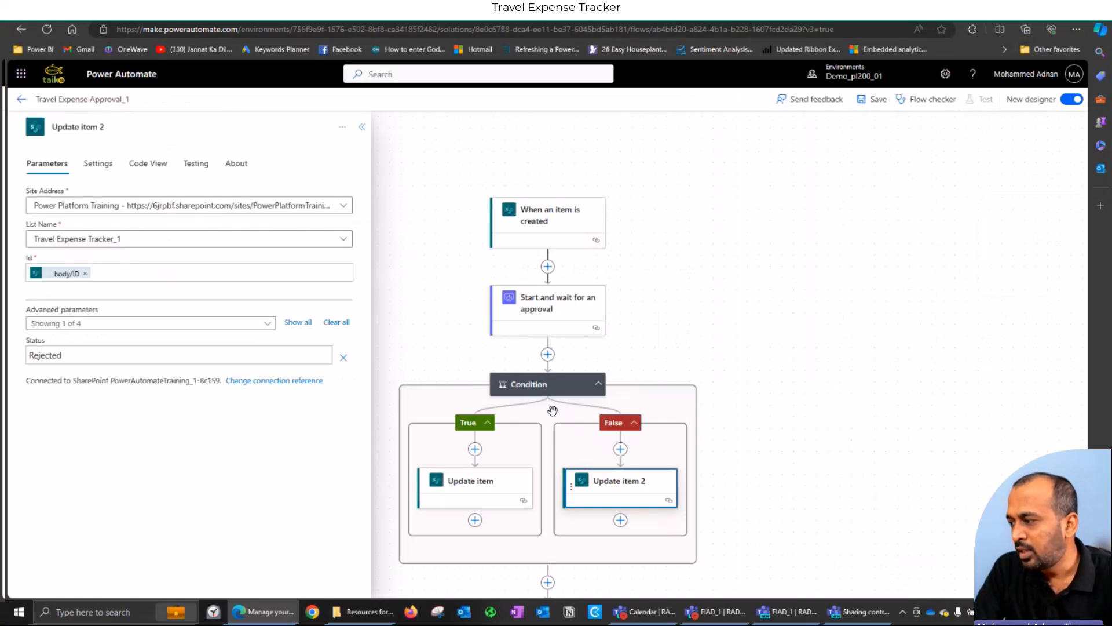
scroll(553, 411, "down", 5)
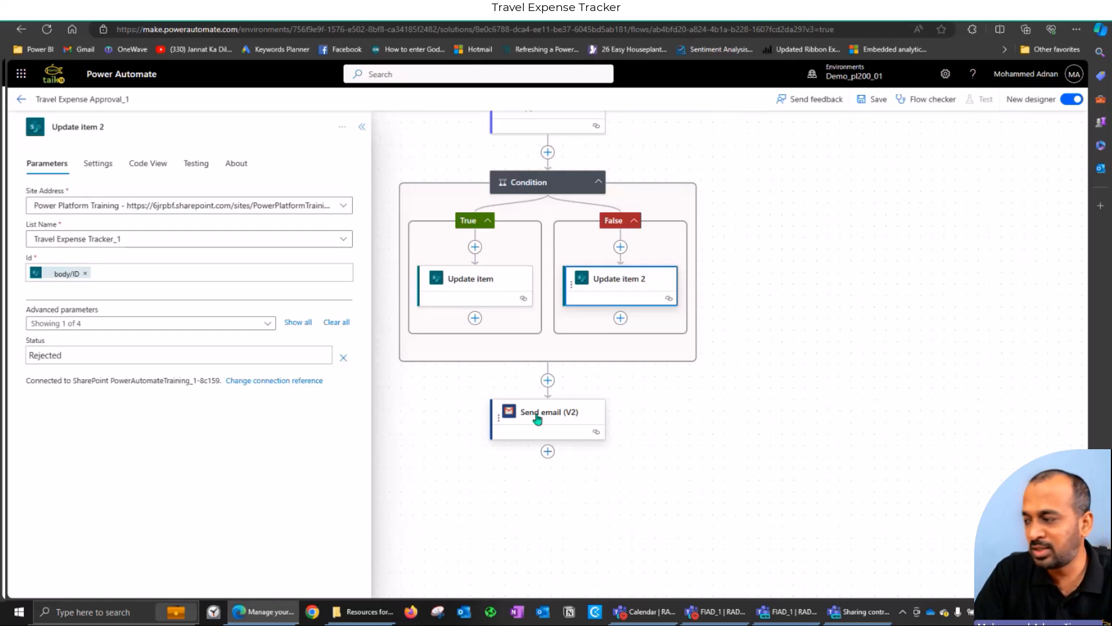
- Search for "mail" among the actions that can be inserted before Send email (V2), and browse the connectors without adding one
left_click(561, 418)
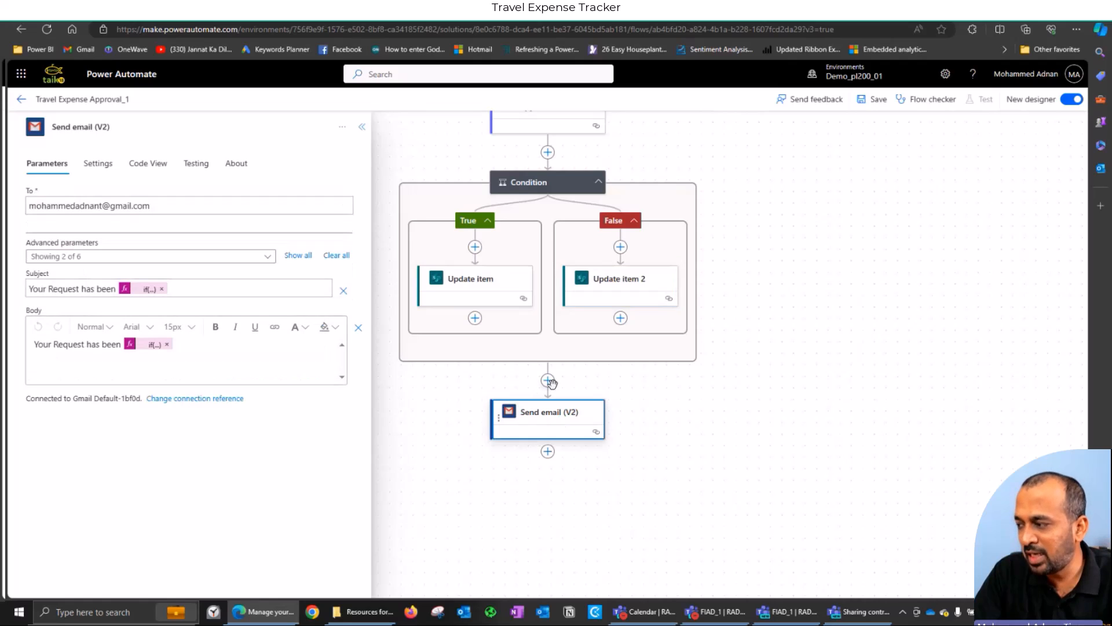
left_click(548, 381)
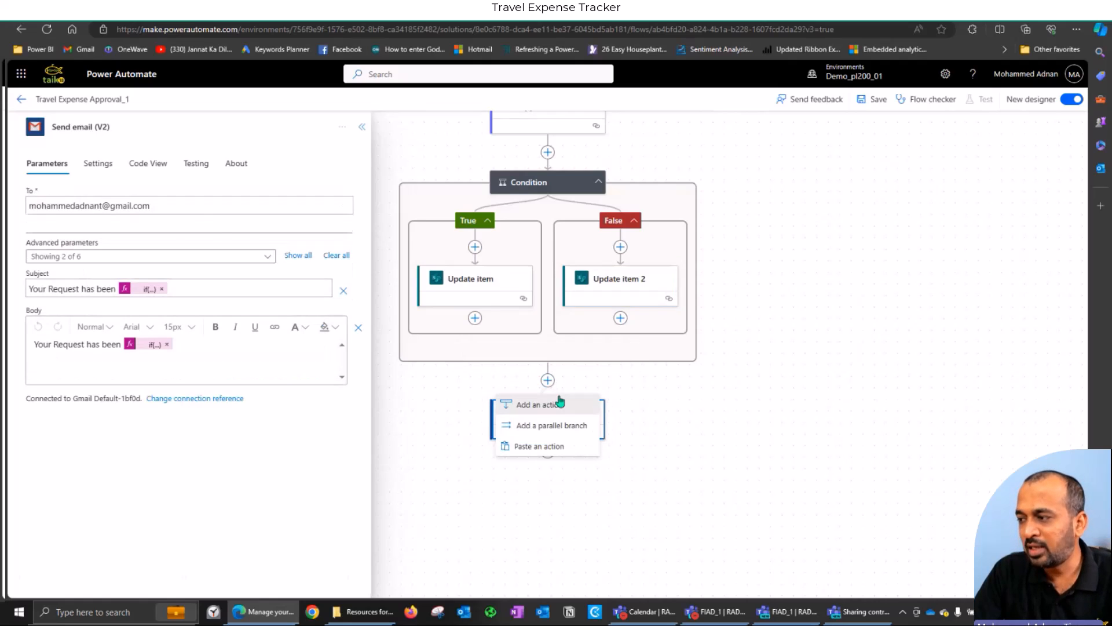
left_click(559, 404)
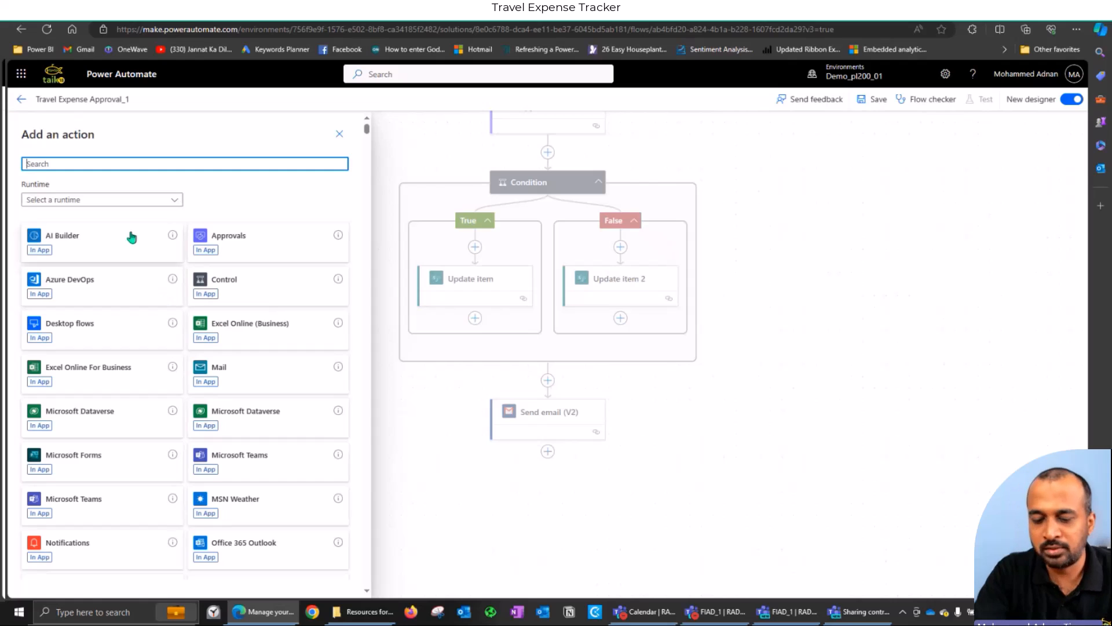
type("mail")
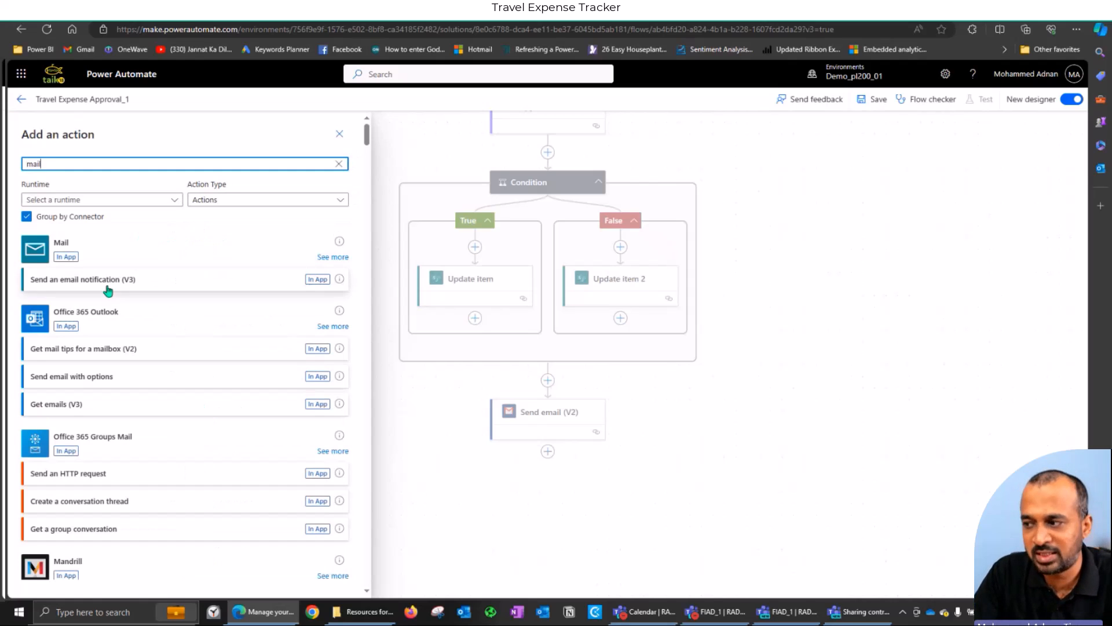
scroll(144, 459, "down", 5)
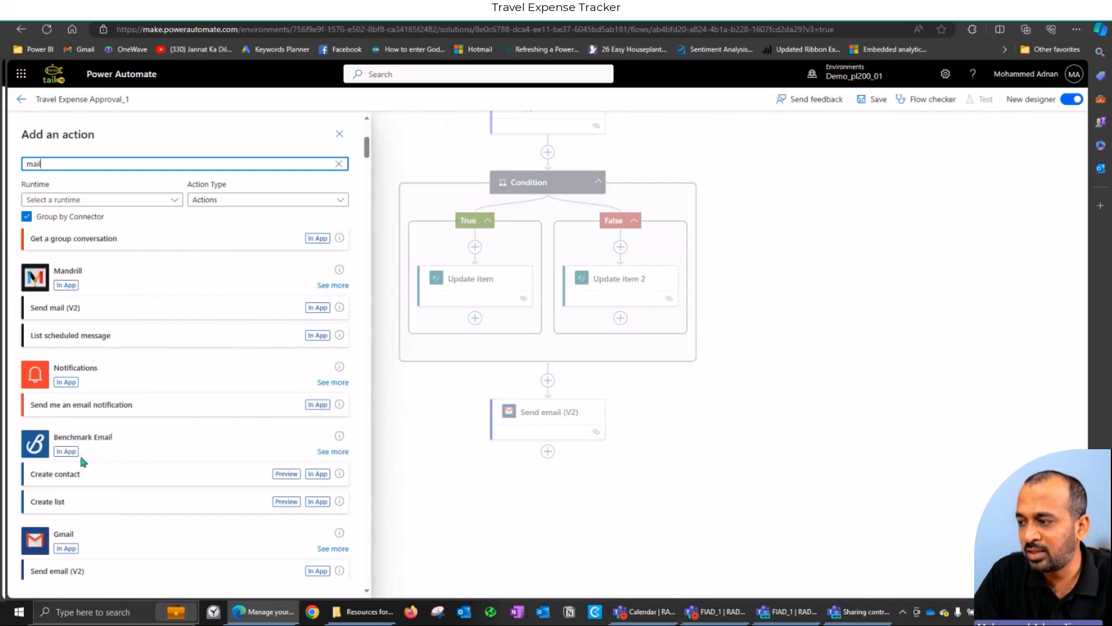
left_click(339, 134)
- Review the full "When an item is created" dynamic content available for the Send email (V2) recipient, including Created By Email, without inserting any
left_click(559, 415)
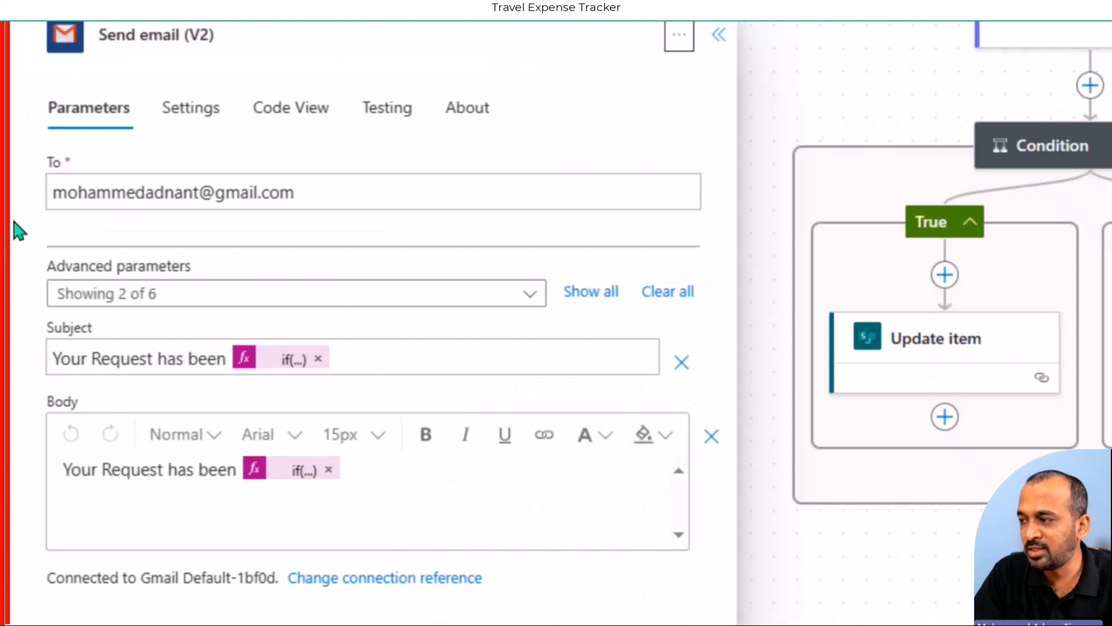
left_click(335, 191)
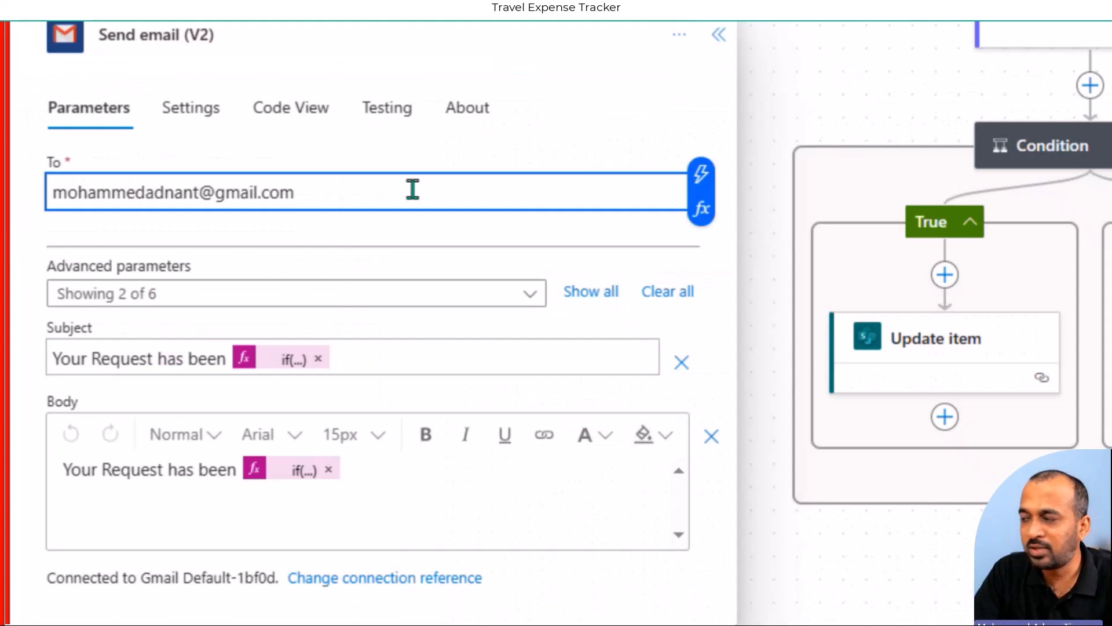
left_click(701, 181)
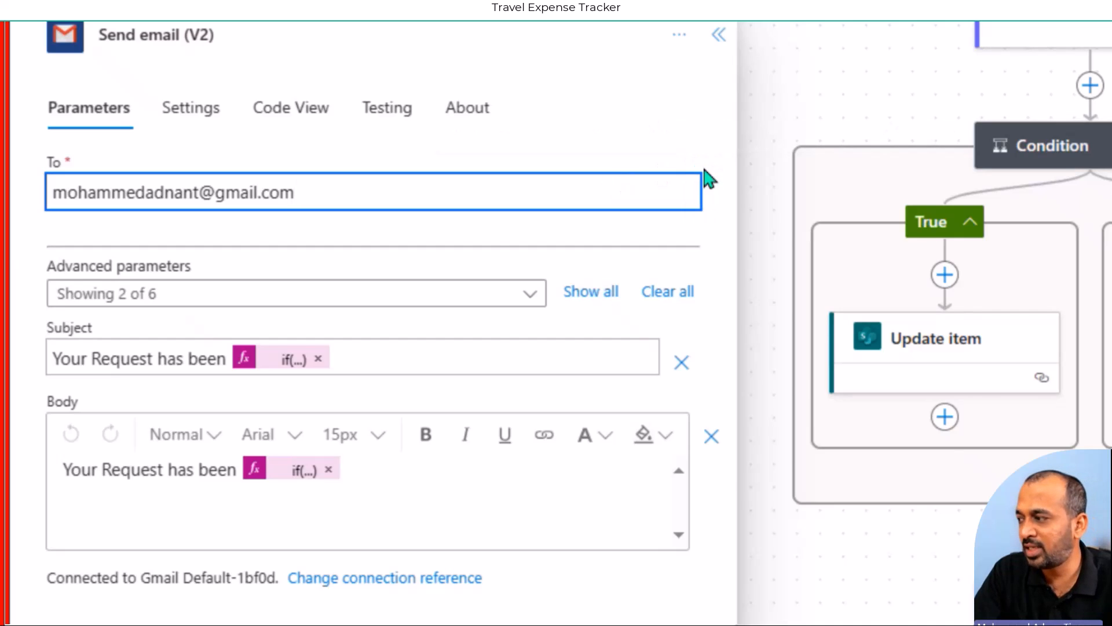
scroll(1008, 540, "down", 3)
scroll(874, 464, "down", 10)
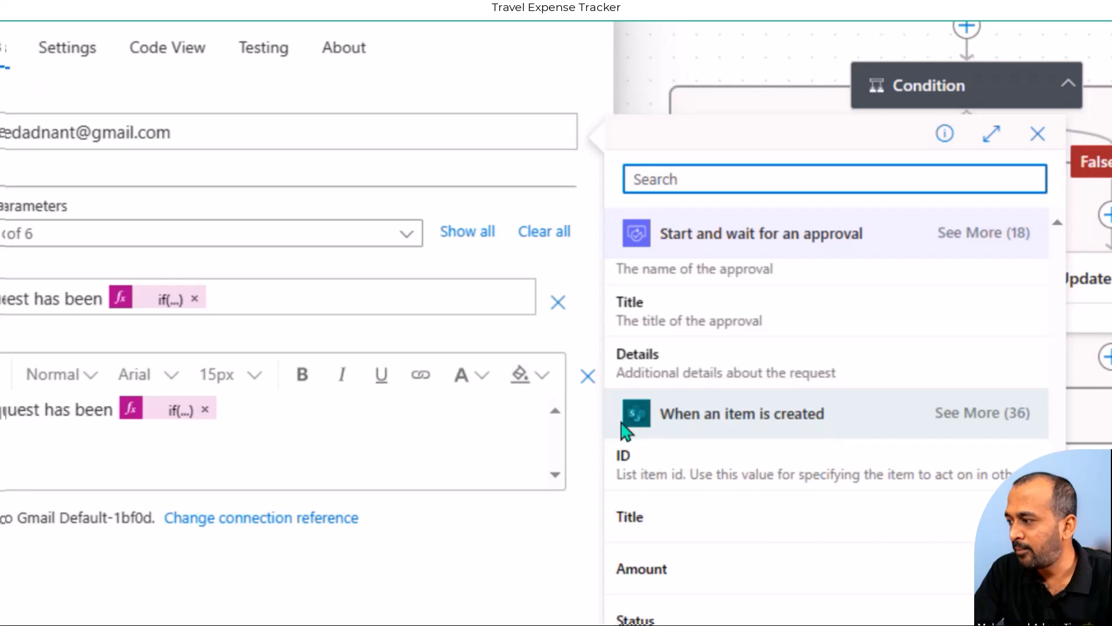
left_click(979, 414)
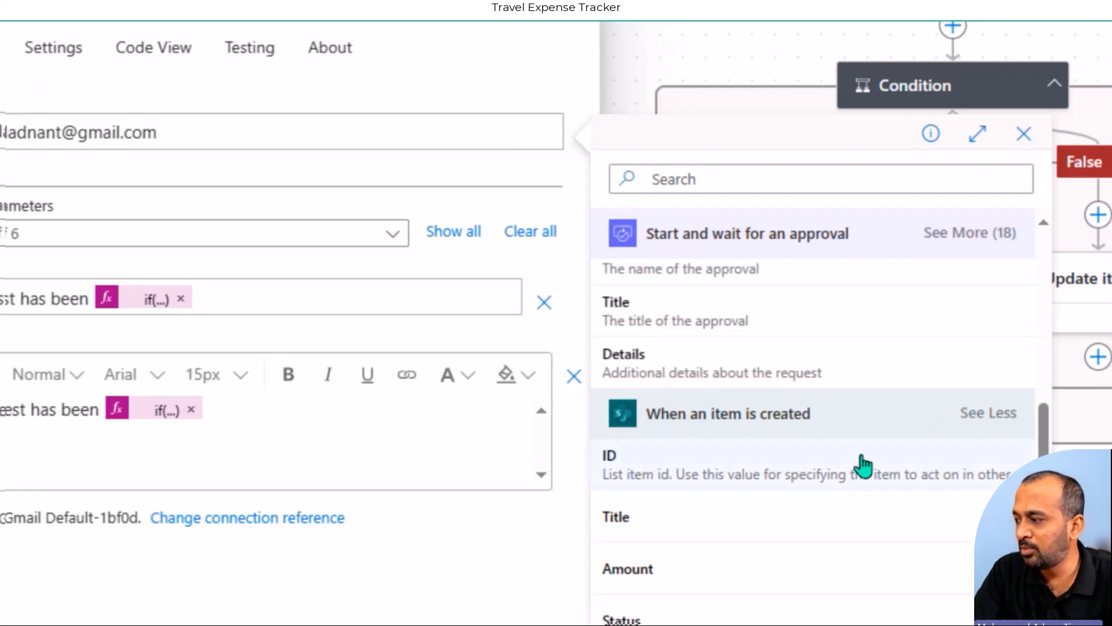
scroll(819, 459, "down", 8)
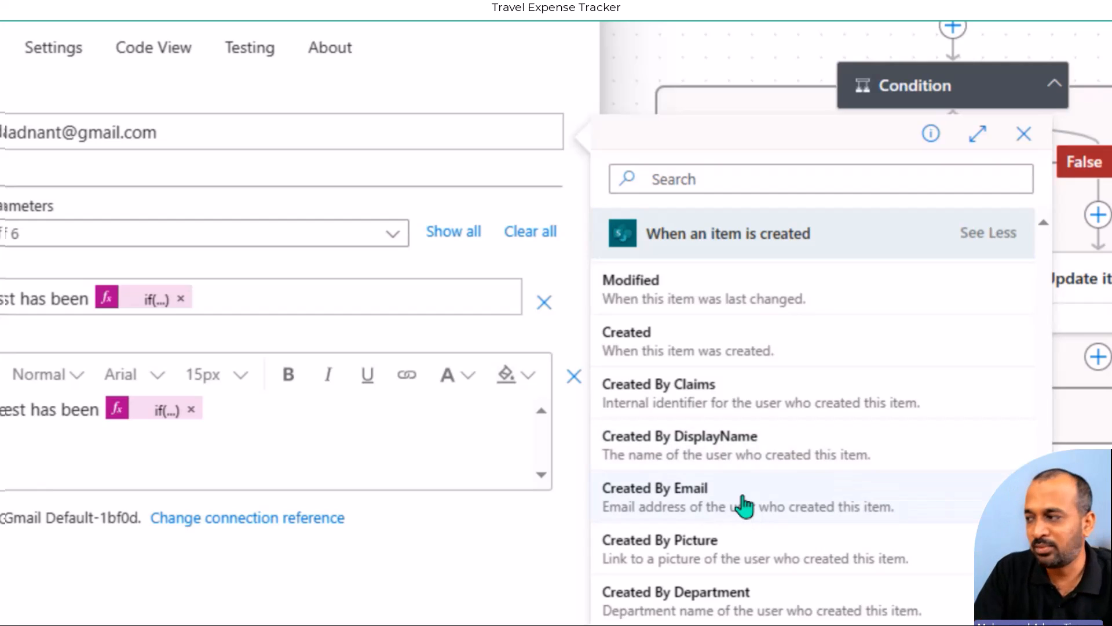
left_click(87, 131)
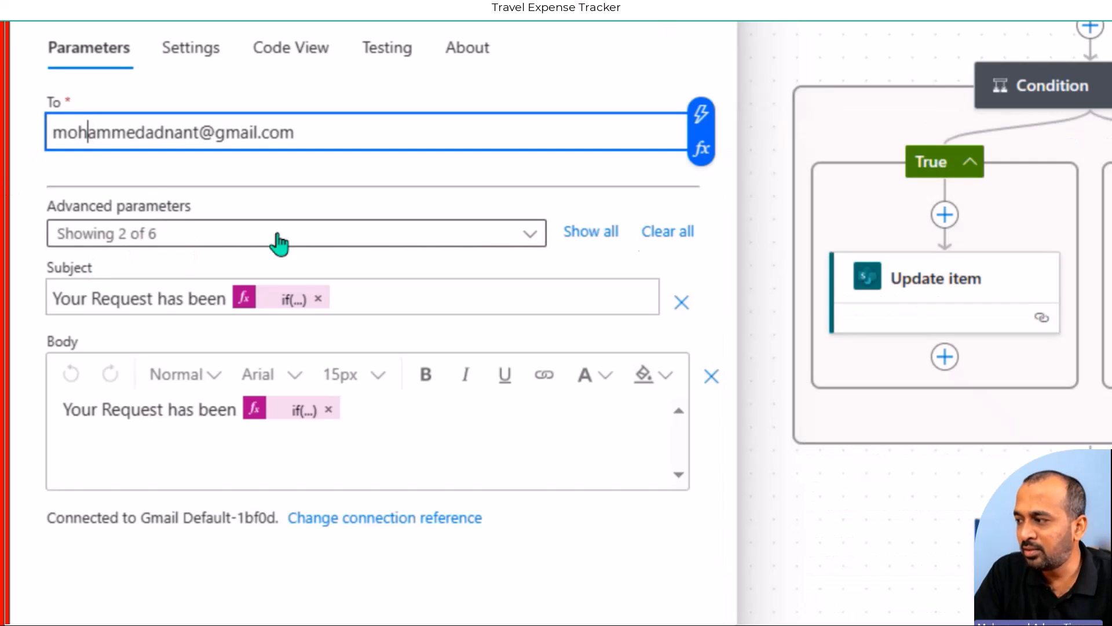
- Show all advanced parameters of the Send email (V2) action and review its CC, BCC, Importance, Subject, Body and Attachments fields
left_click(591, 231)
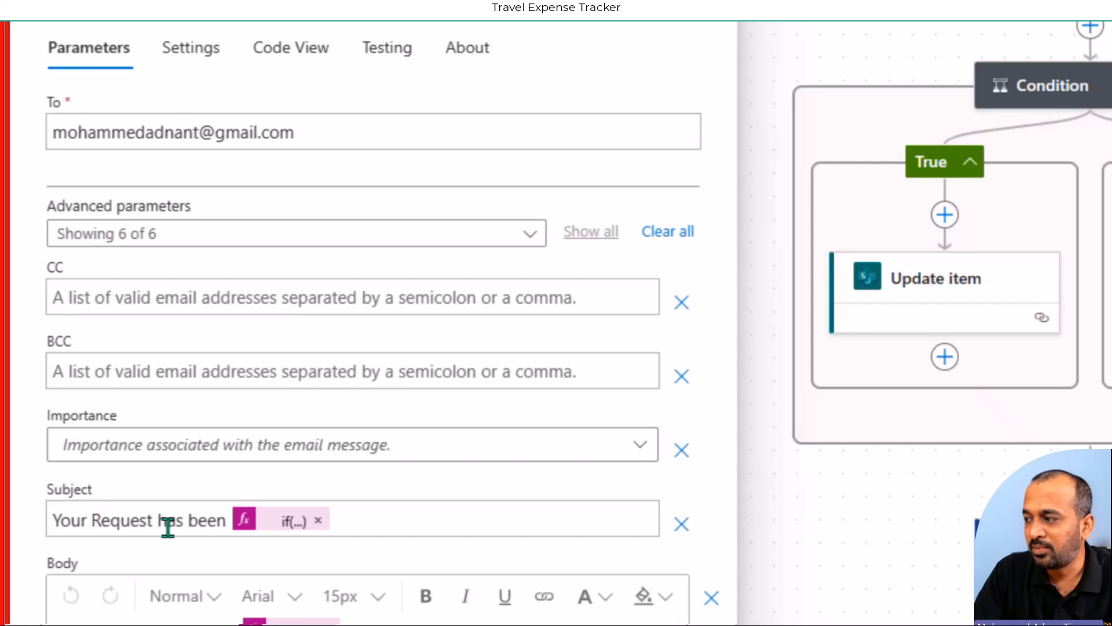
scroll(377, 522, "down", 1)
scroll(391, 553, "down", 2)
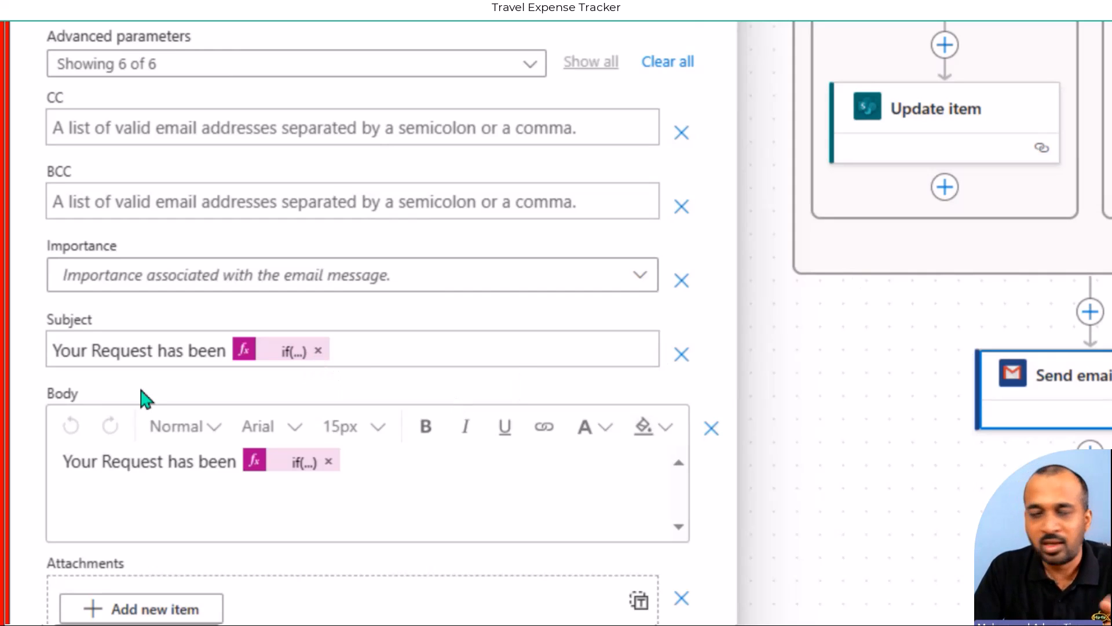
- Open the if expression in the email's Subject and highlight its equals function for examination
left_click_drag(53, 349, 191, 345)
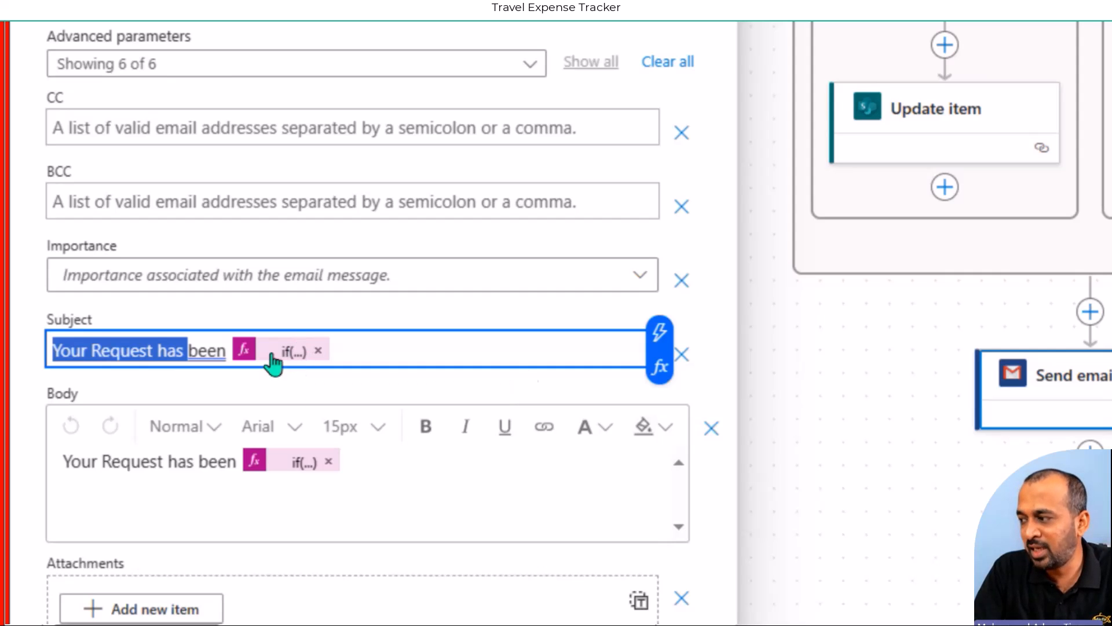
left_click(278, 358)
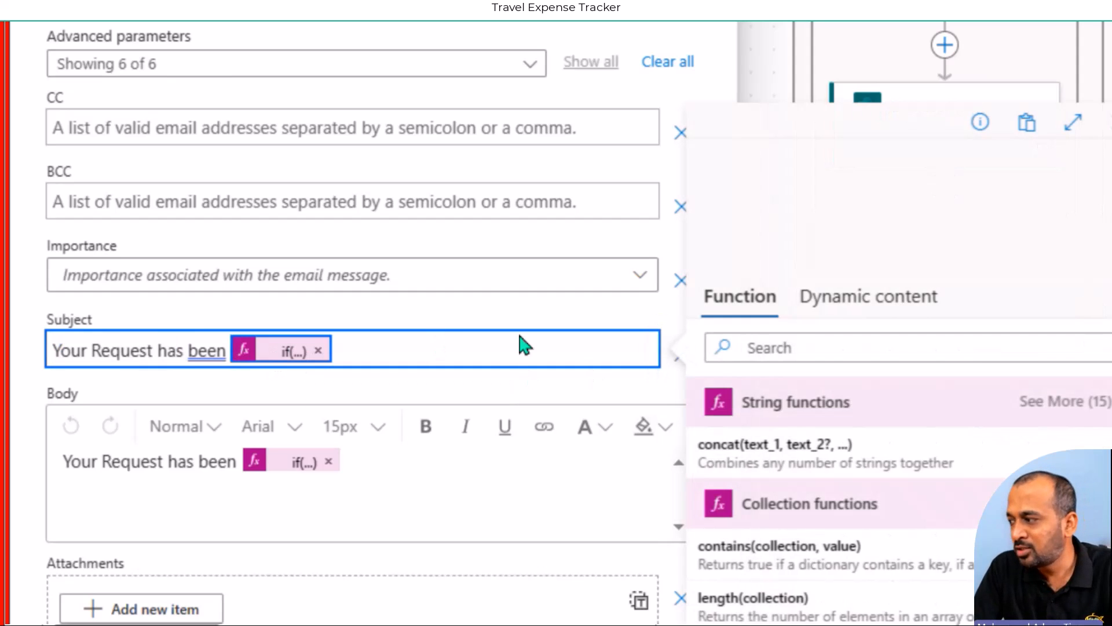
left_click(880, 317)
left_click(740, 299)
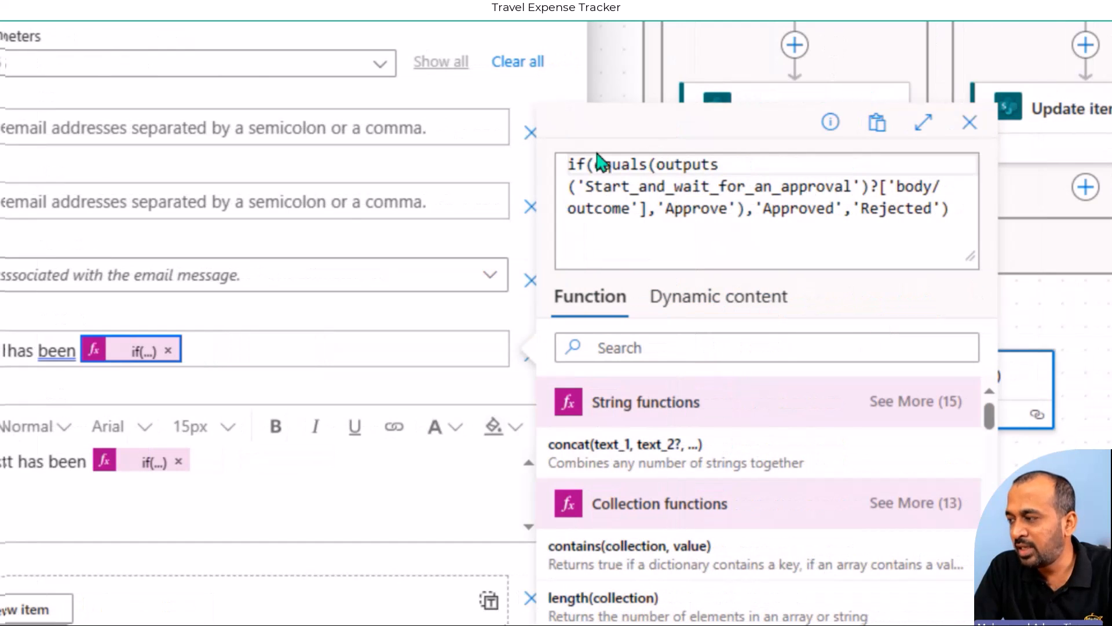
left_click(563, 165)
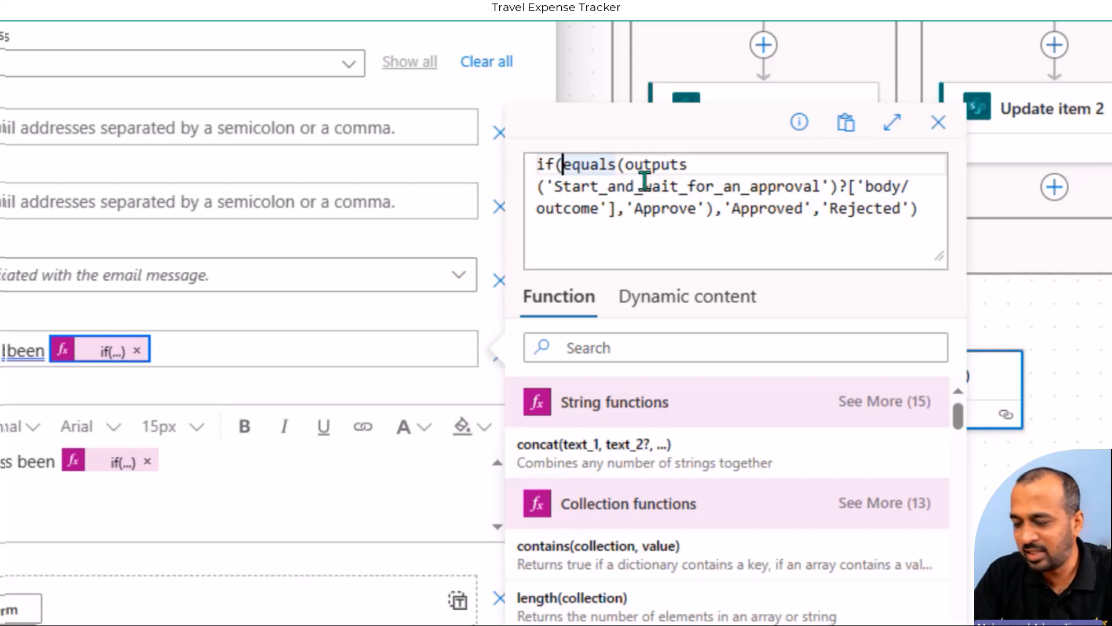
key("Left")
key("Right")
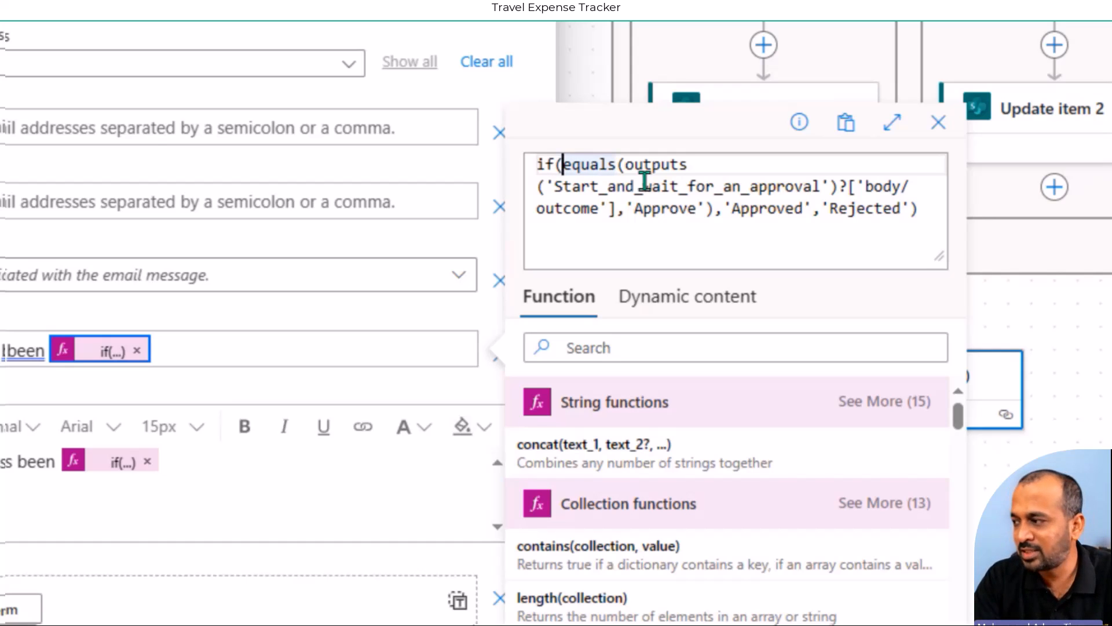
key("ctrl+shift+Right")
key("shift+Right")
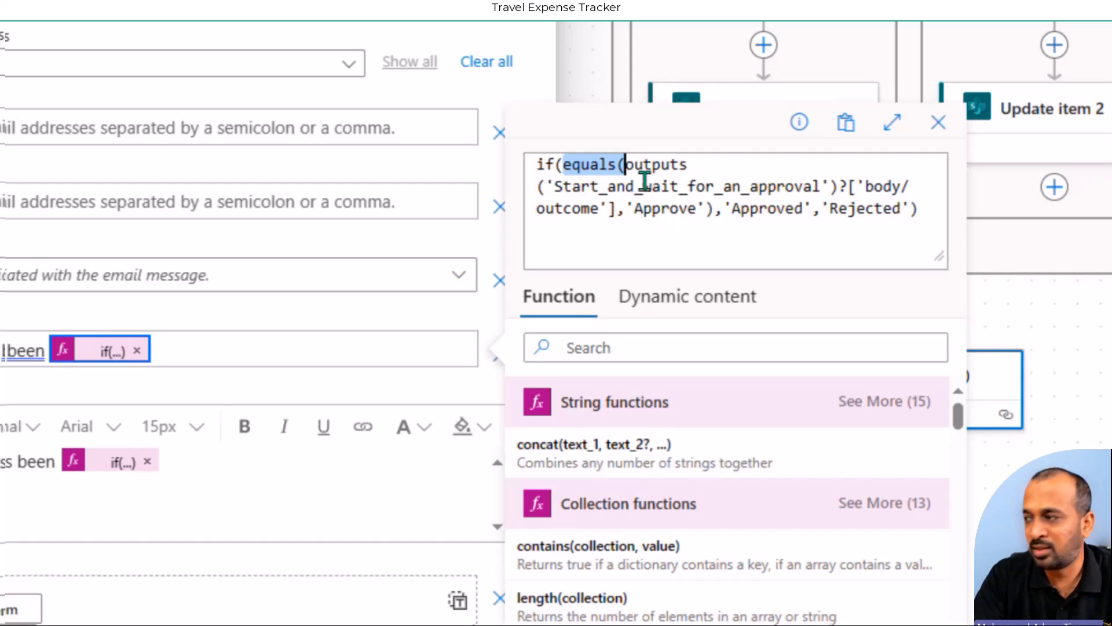
key("Right")
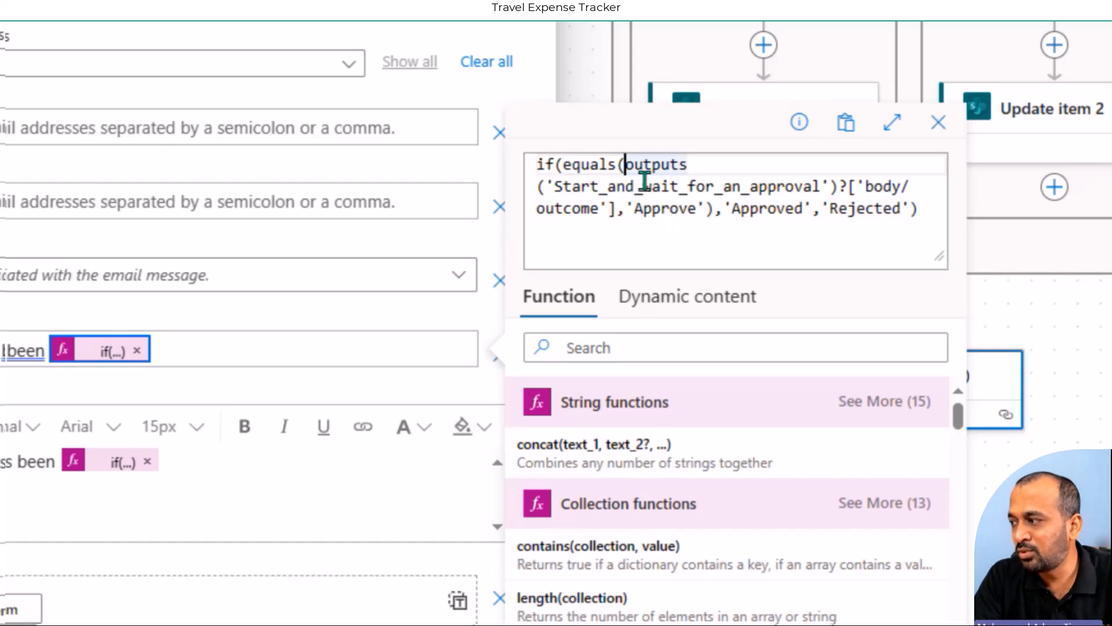
- Highlight the outputs('Start_and_wait_for_an_approval')?['body/outcome'] reference in the Subject's if expression
key("shift+Right")
key("shift+Right")
key("shift+Right")
key("shift+Right")
key("shift+Right")
key("shift+Right")
key("shift+Right")
key("shift+Right")
key("shift+Right")
key("shift+Right")
key("shift+Right")
key("shift+Right")
key("shift+Right")
key("shift+Right")
key("shift+Right")
key("shift+Right")
key("shift+Right")
key("ctrl+shift+Right")
key("ctrl+shift+Right")
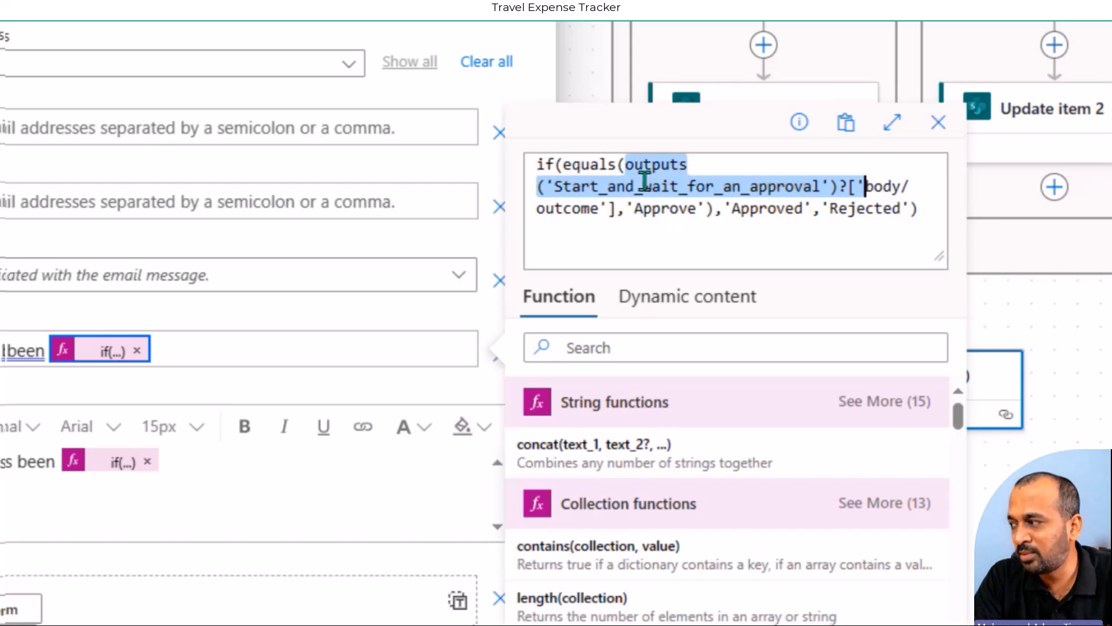
key("ctrl+shift+Right")
key("ctrl+shift+Right")
key("ctrl+shift+Right")
key("ctrl+shift+Right")
key("shift+Left")
key("shift+Left")
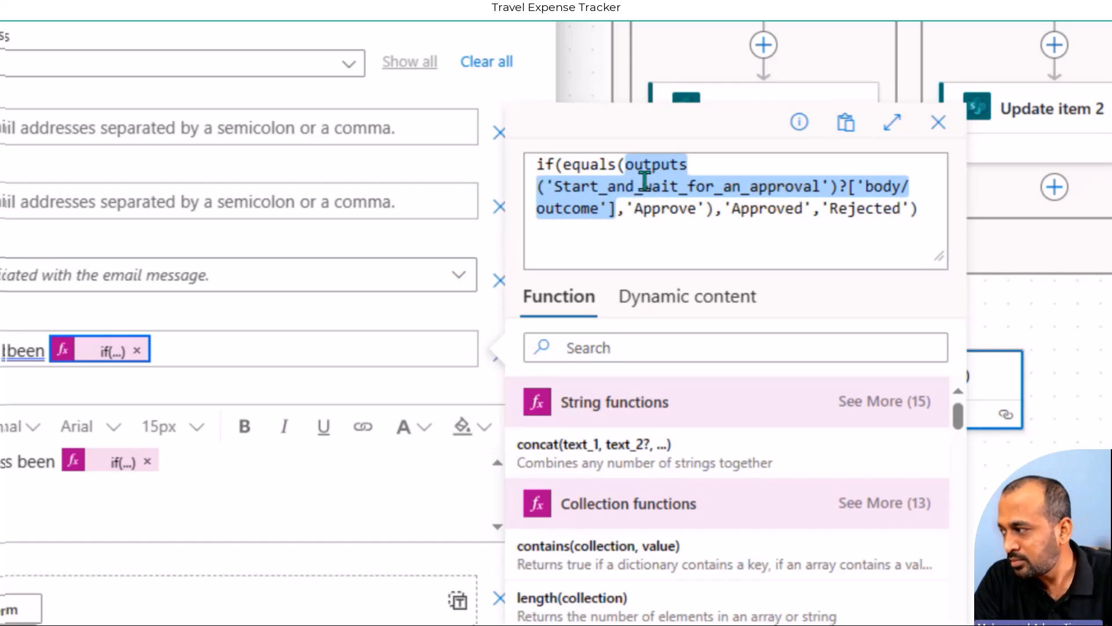
- Highlight the 'Approve' comparison value in the Subject's if expression
key("Right")
key("Right")
key("shift+Right")
key("shift+Right")
key("shift+Right")
key("shift+Right")
key("shift+Right")
key("shift+Right")
key("shift+Right")
key("shift+Right")
key("shift+Right")
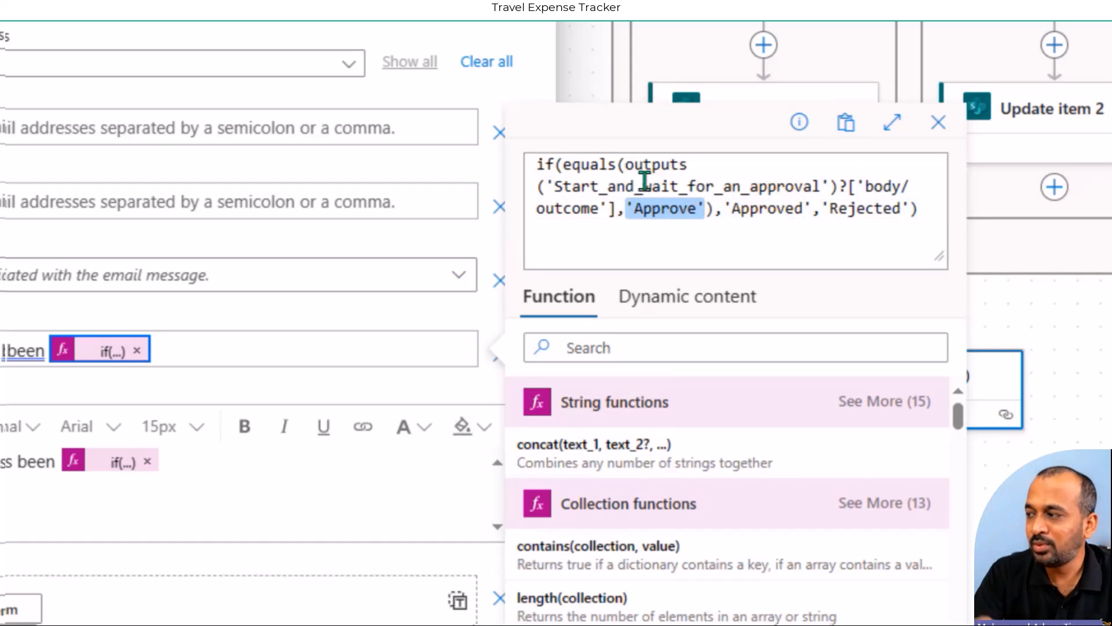
- Examine the 'Approved' and 'Rejected' results of the Subject's if expression, highlighting everything after the outcome reference
key("Right")
key("Right")
key("Right")
key("Right")
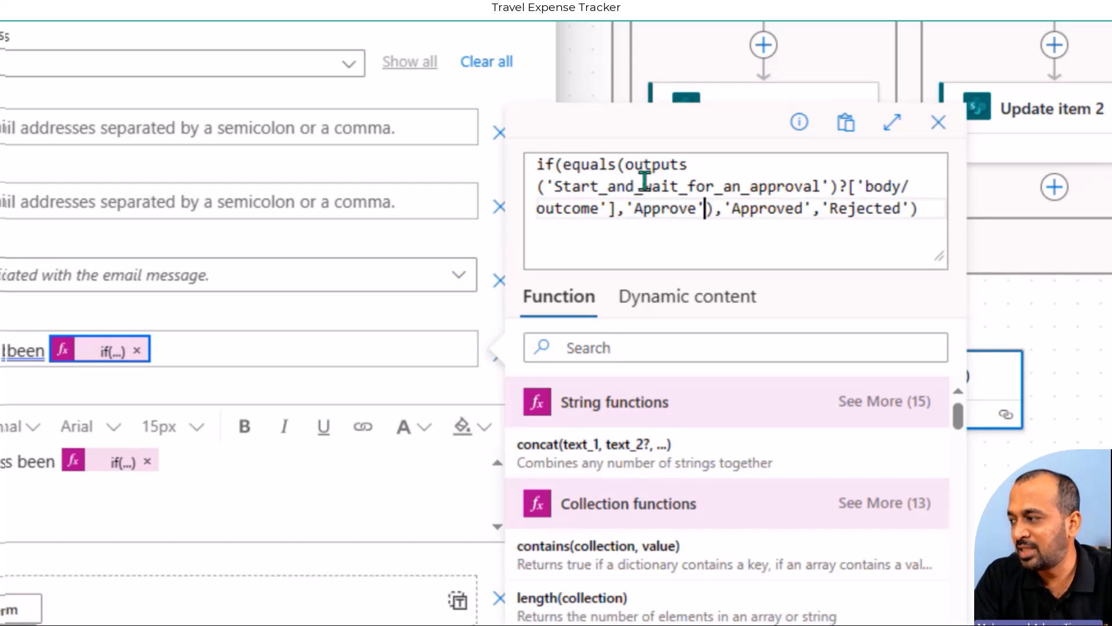
key("ctrl+Right")
key("ctrl+Right")
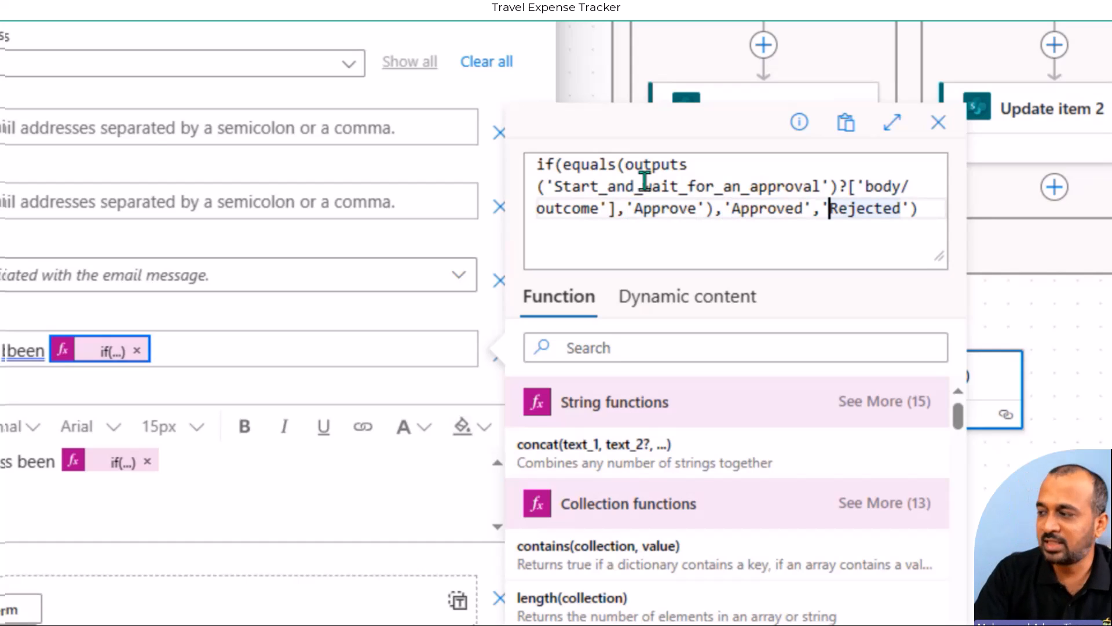
left_click_drag(618, 208, 946, 209)
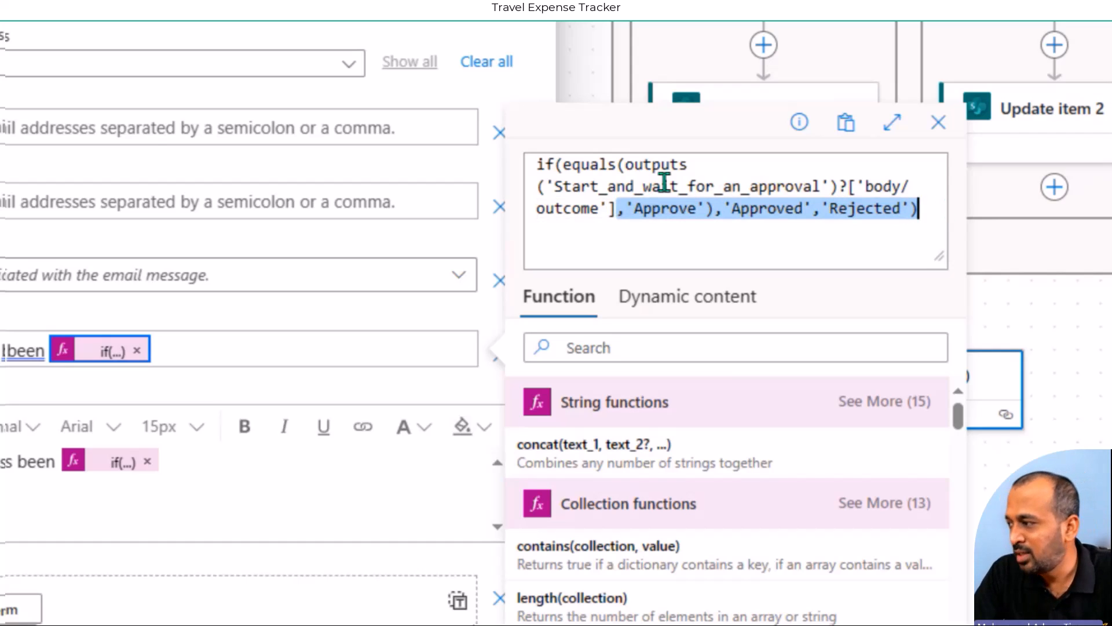
- Highlight the outcome reference in the Subject expression and display the Condition's underlying code to find where that reference comes from
left_click(627, 168)
left_click_drag(627, 168, 615, 211)
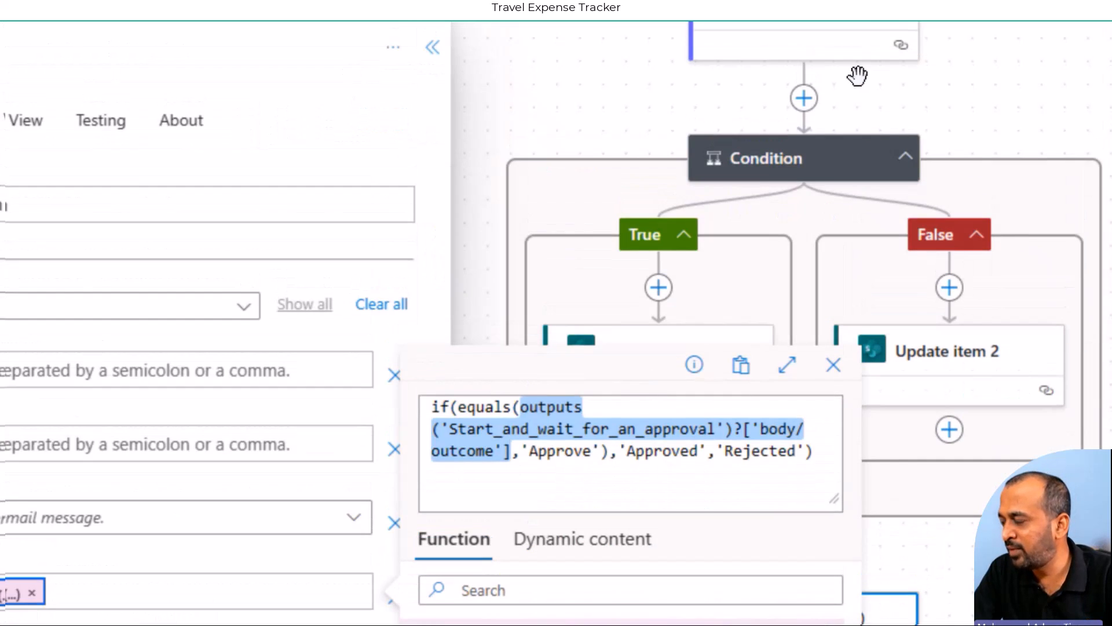
left_click(796, 158)
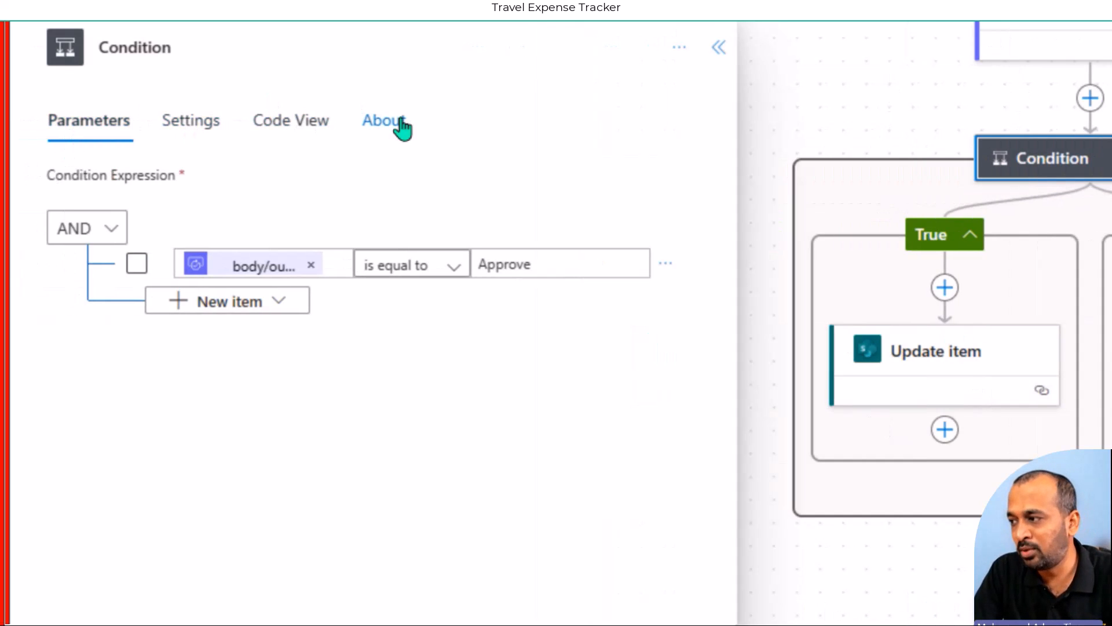
left_click(290, 129)
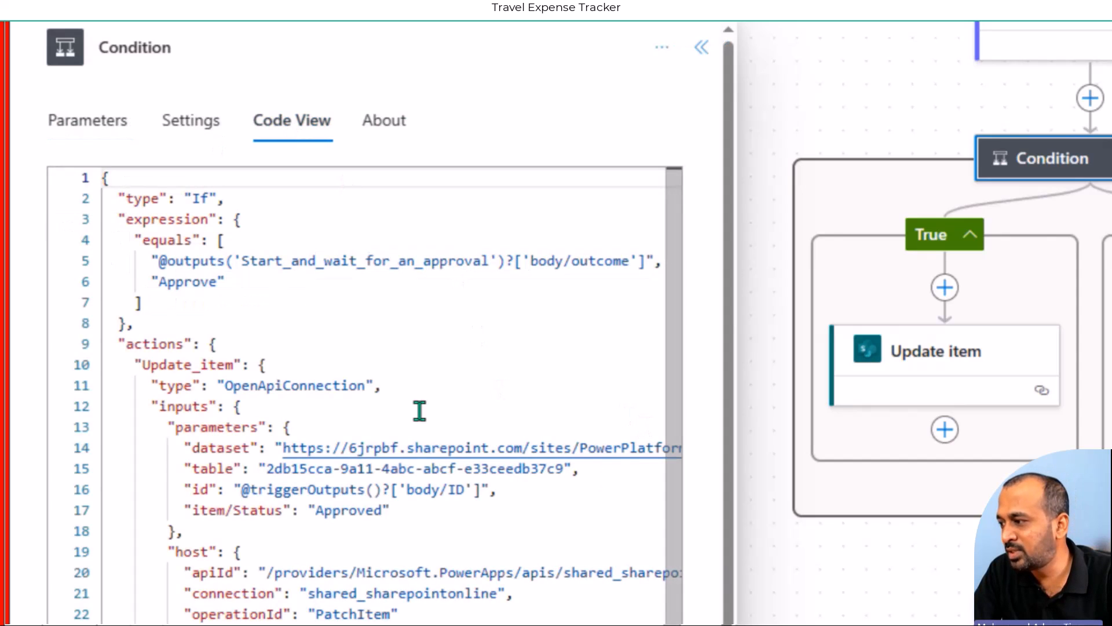
- Highlight the approval outcome reference in the Condition's code and reopen the if expression in the Send email (V2) Subject
left_click_drag(160, 239, 646, 261)
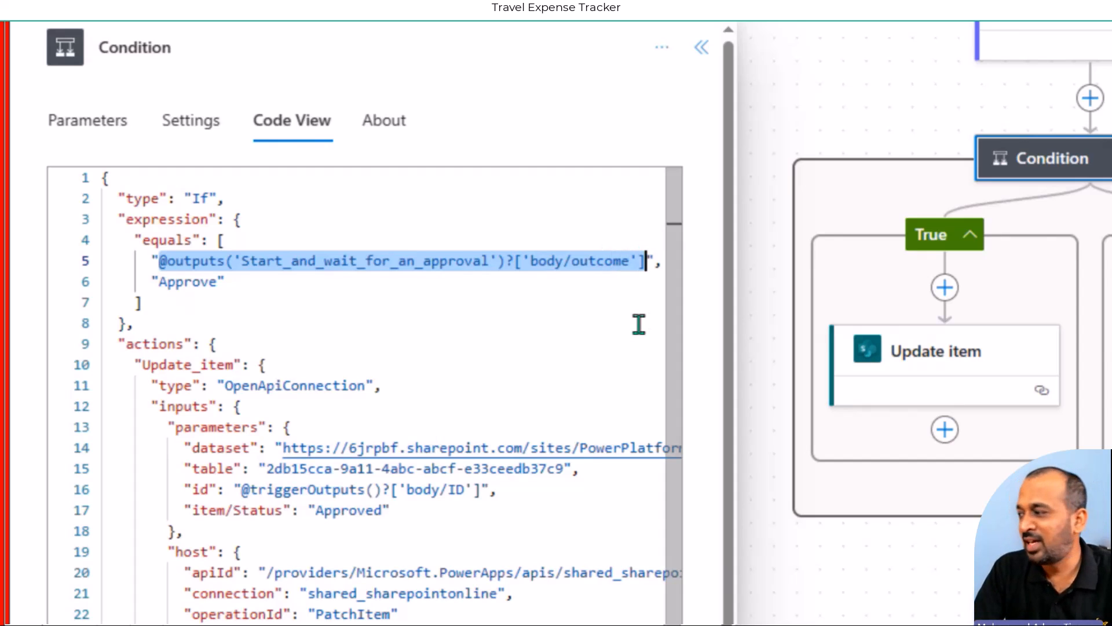
left_click(720, 487)
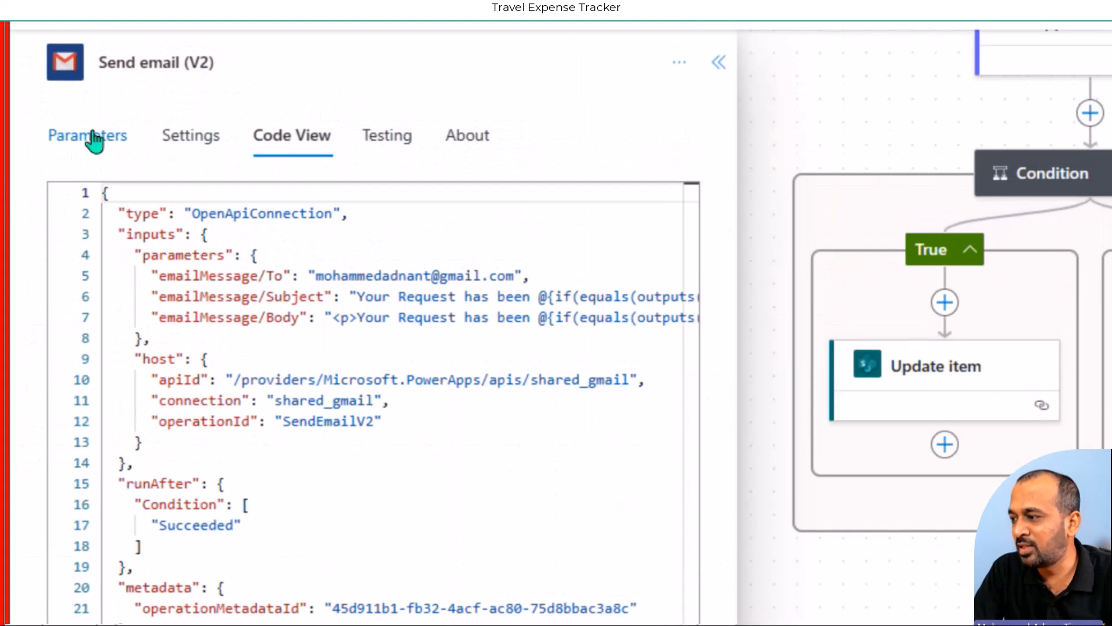
left_click(93, 137)
left_click(287, 530)
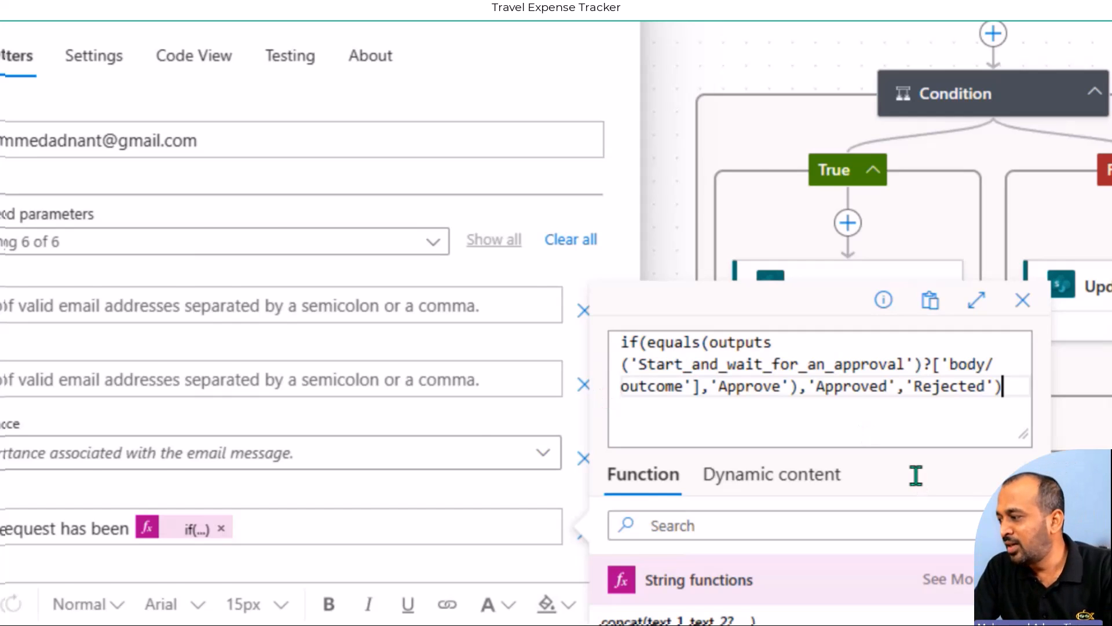
- Highlight the 'Approved' and 'Rejected' results and part of the approval reference in the Subject's if expression, closing the expression when done
scroll(697, 322, "down", 3)
double_click(850, 219)
double_click(969, 220)
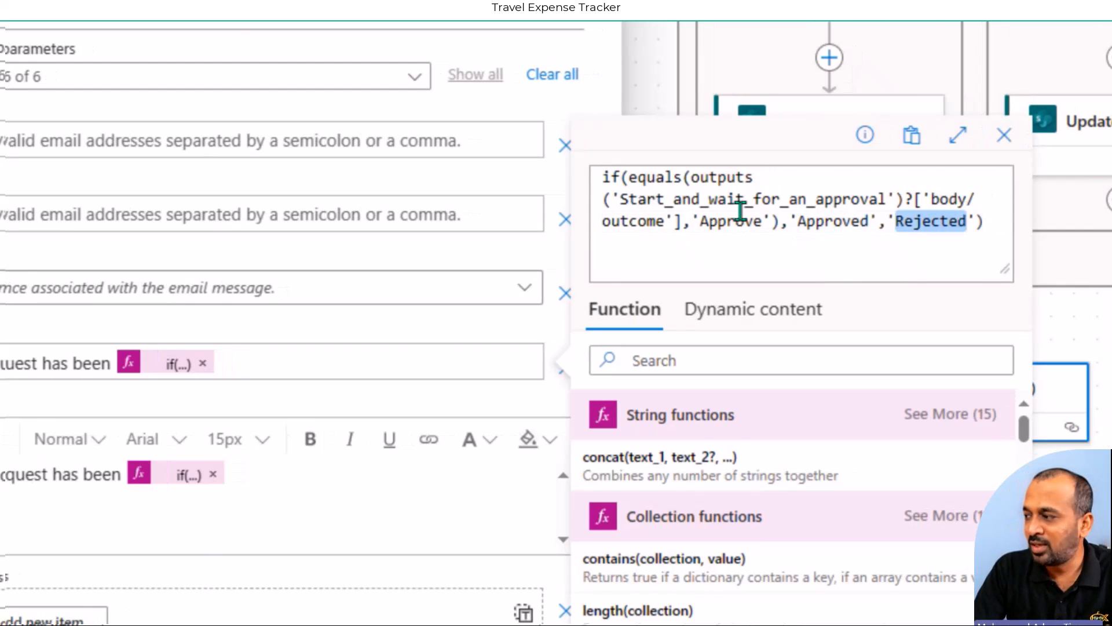
left_click_drag(763, 198, 717, 199)
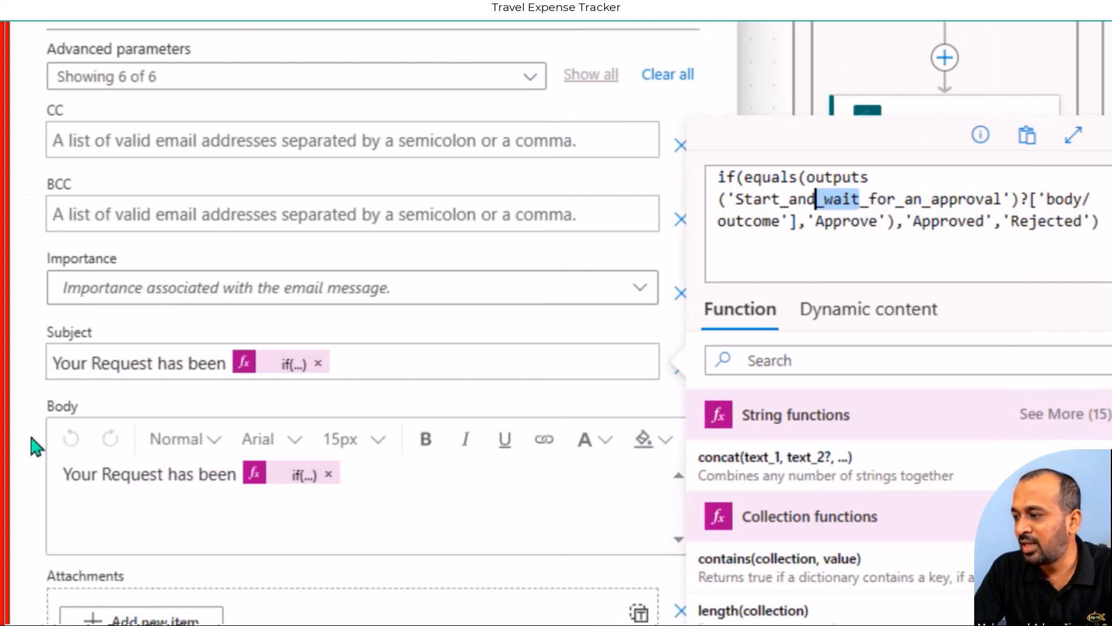
left_click(99, 486)
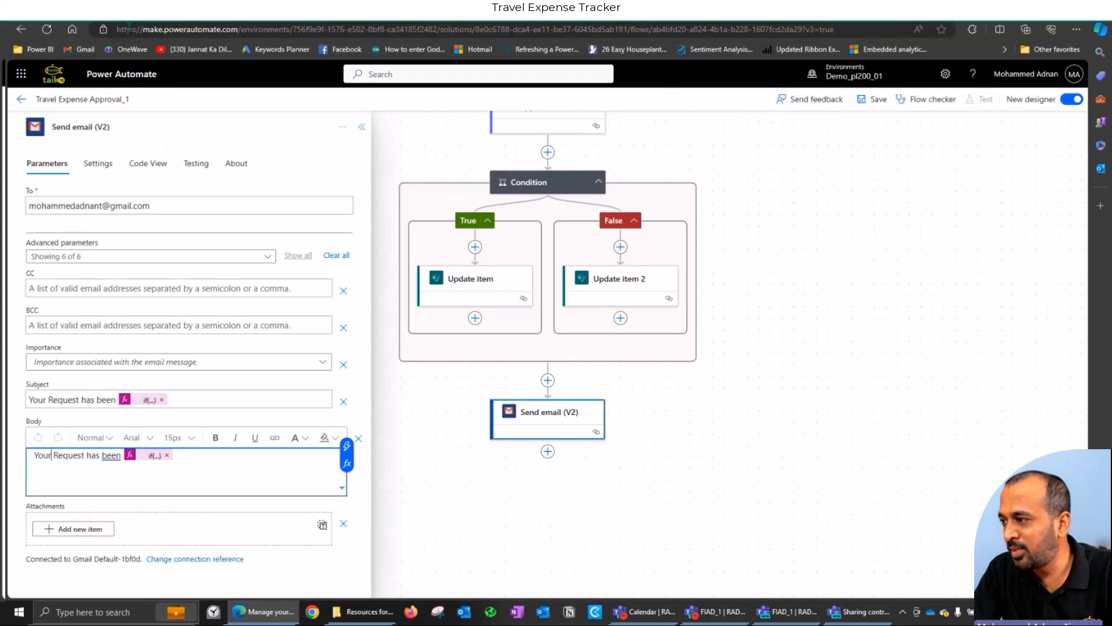
- Exit the flow designer without saving and open the received approvals, checking the Food item's status in the Travel Expense Tracker_1 list
left_click(22, 103)
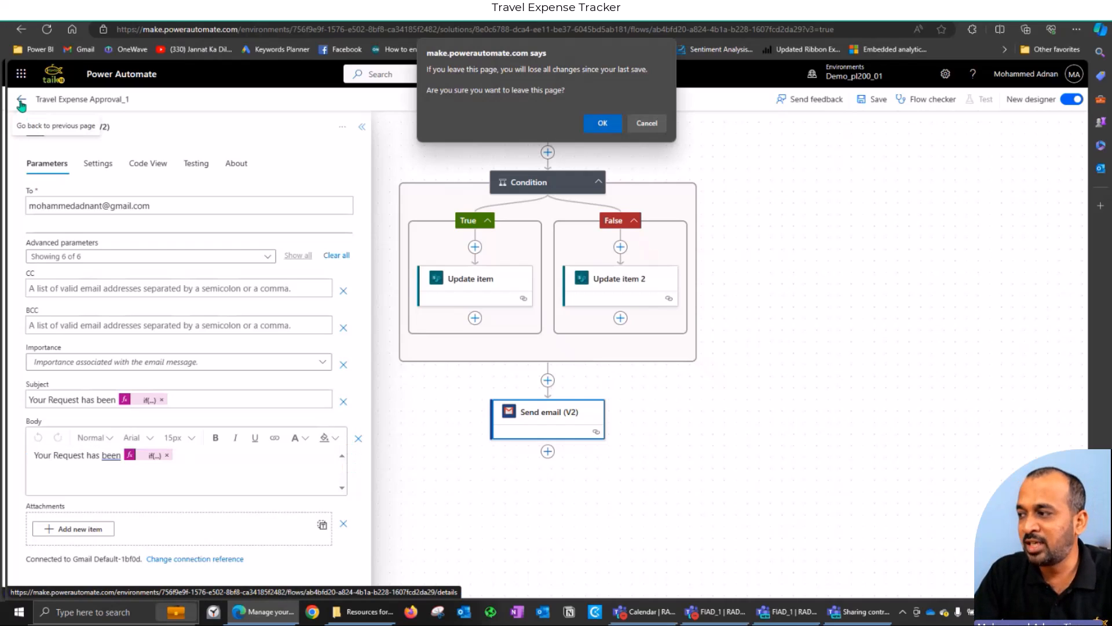
left_click(603, 124)
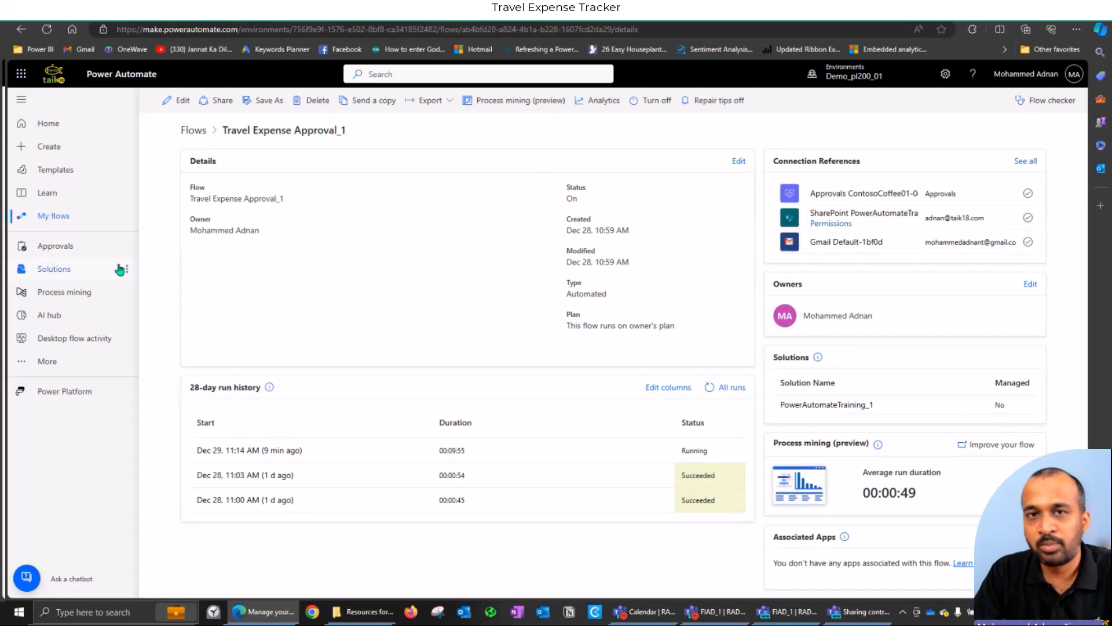
left_click(73, 249)
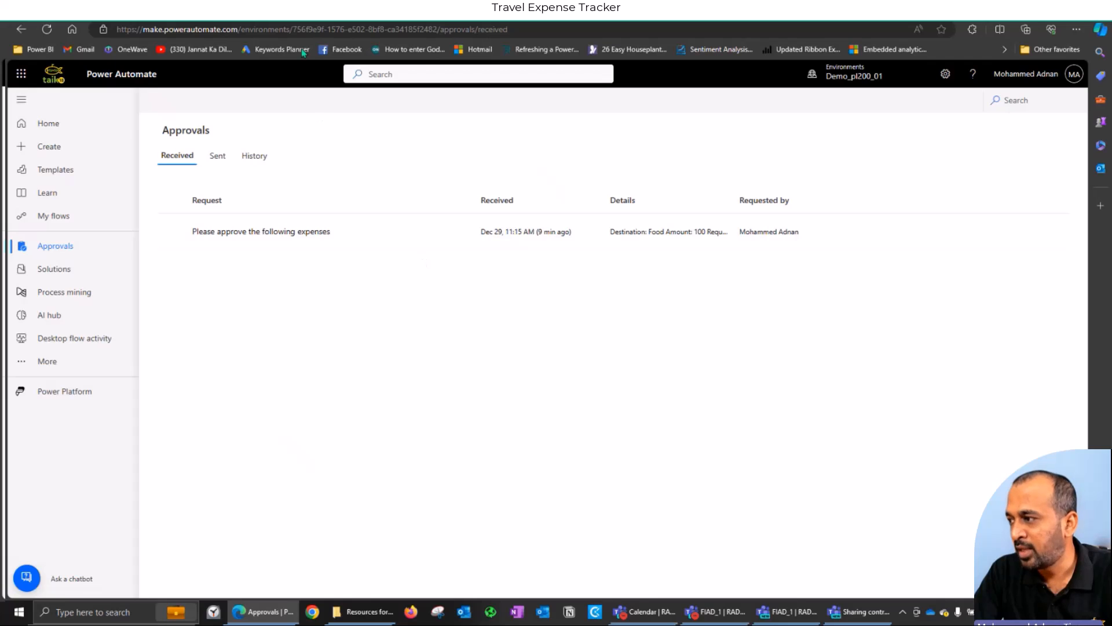
left_click(321, 9)
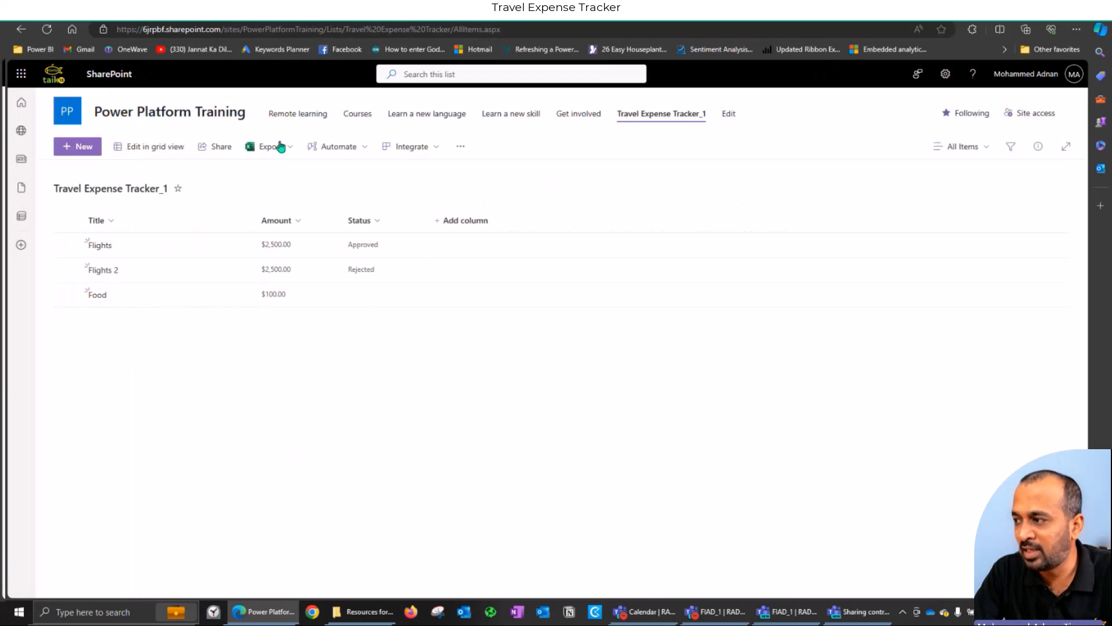
key("ctrl+Tab")
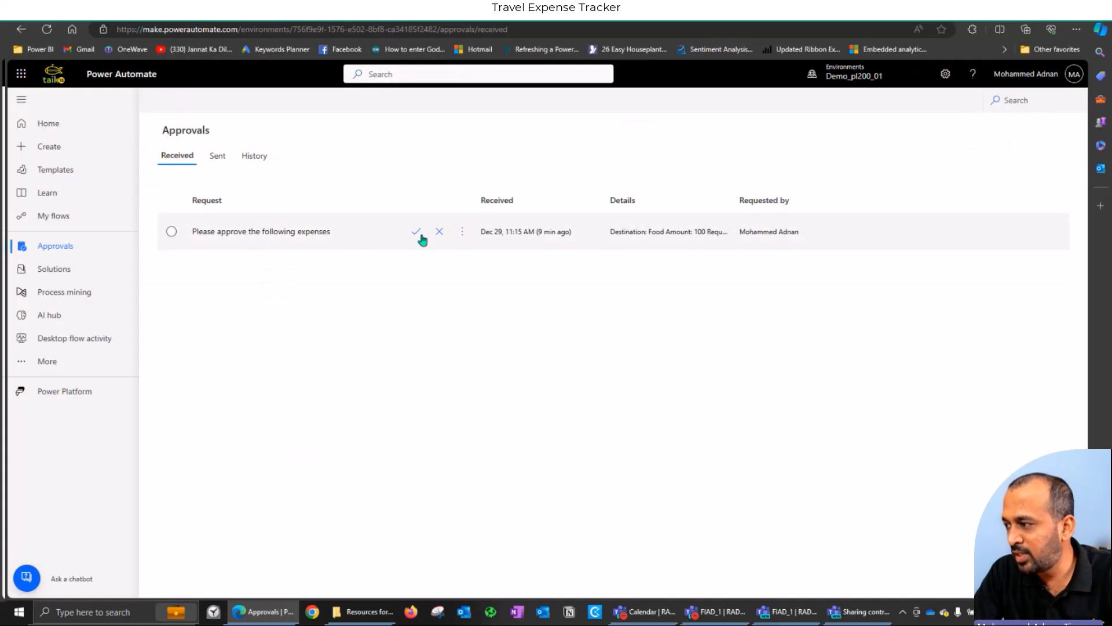
- Approve the pending 'Please approve the following expenses' request with the comment "enjoy"
left_click(416, 234)
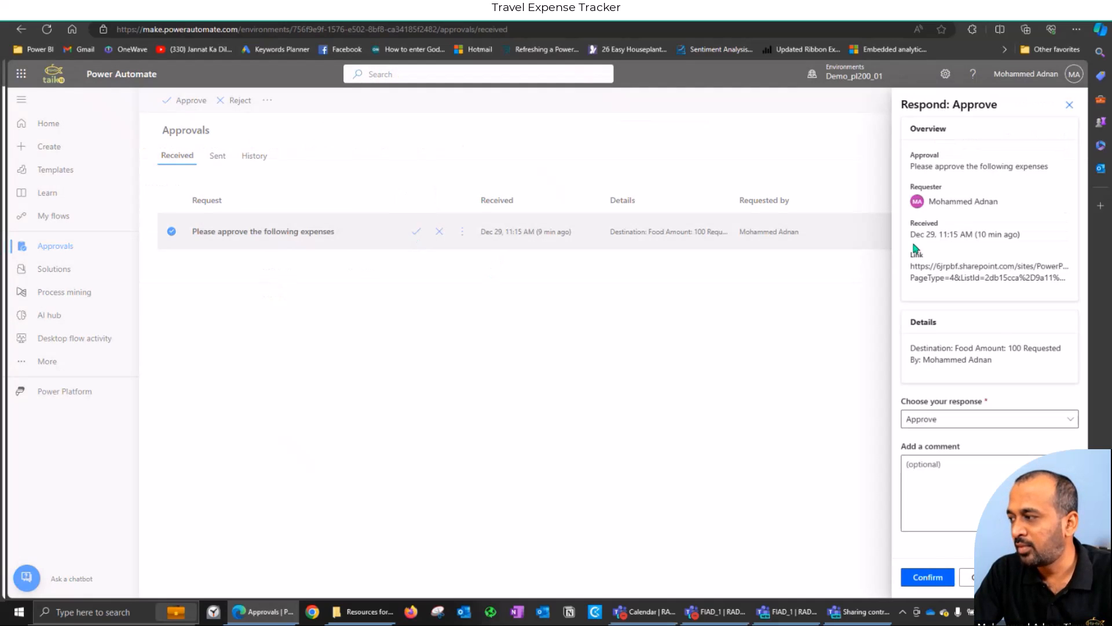
left_click(966, 422)
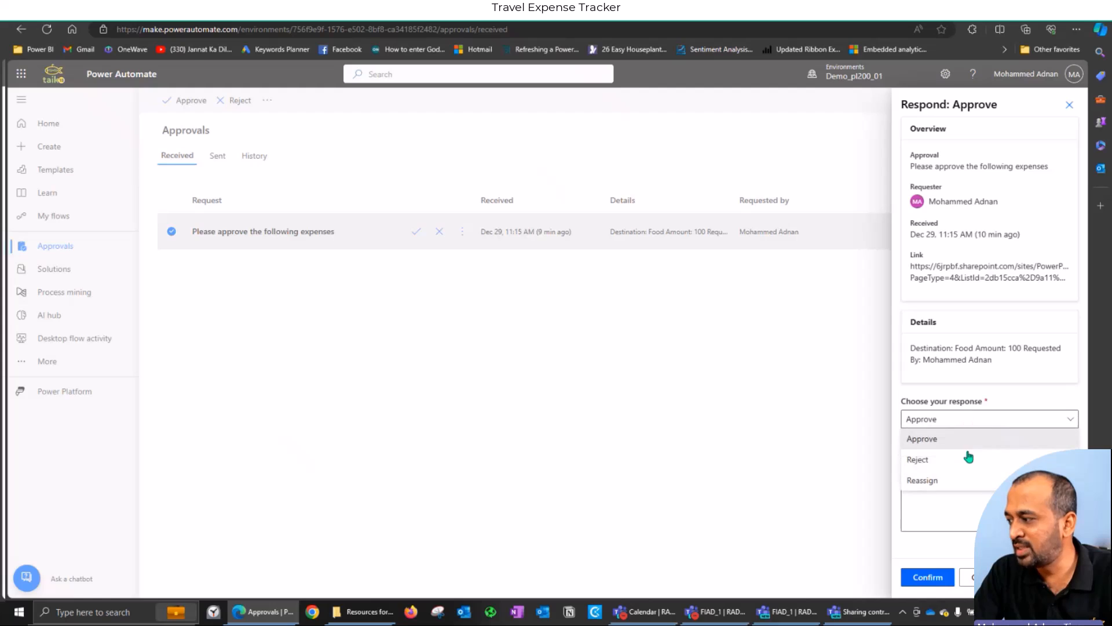
left_click(956, 443)
left_click(960, 471)
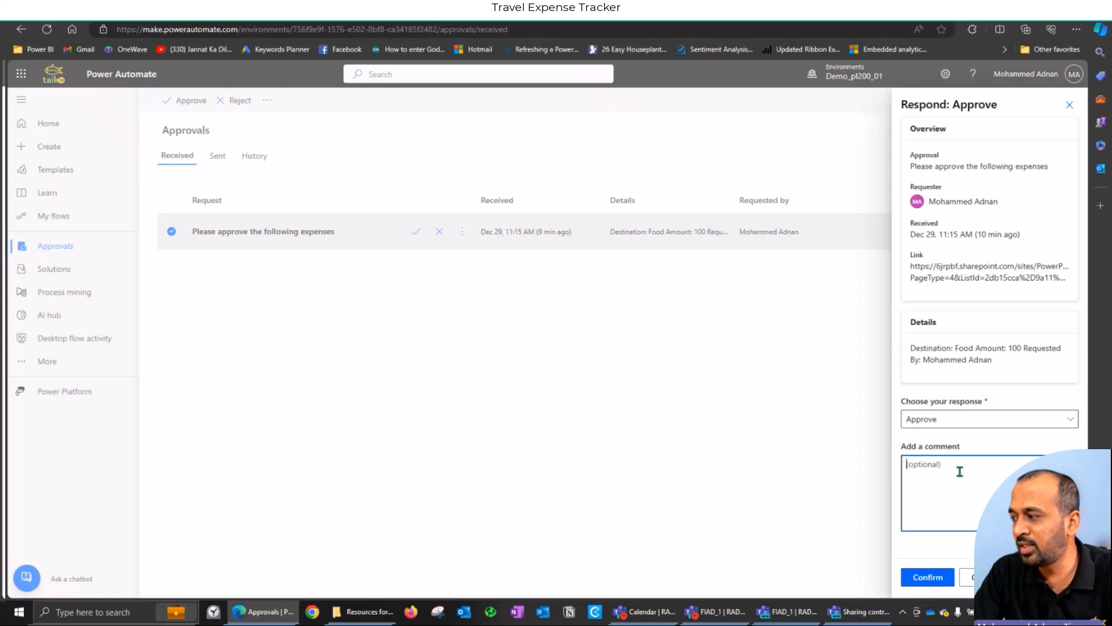
type("enjoy")
left_click(938, 577)
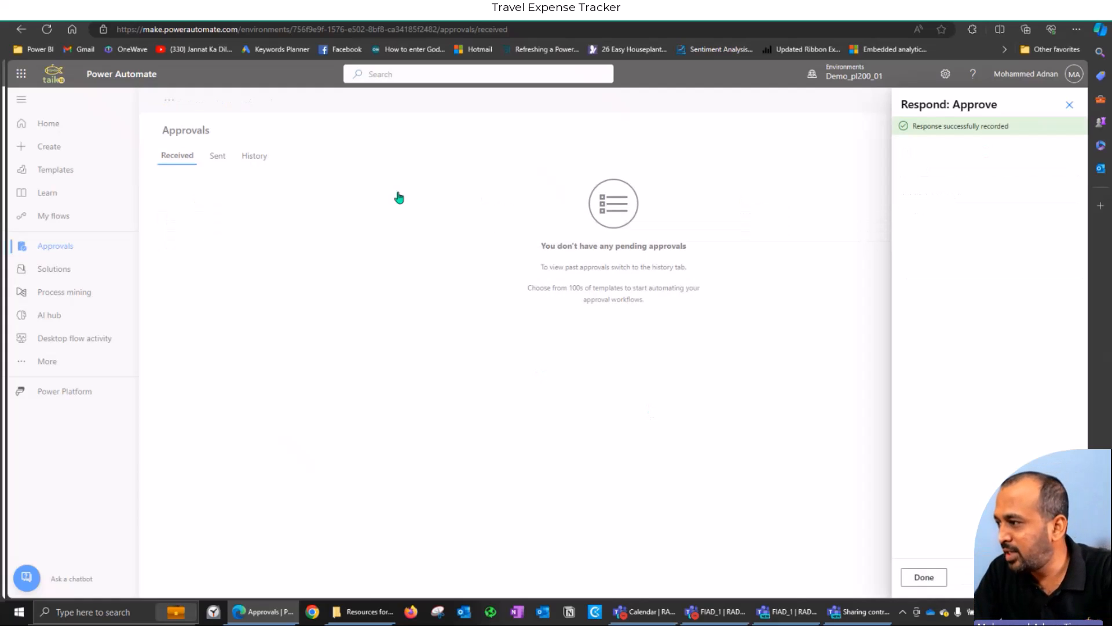
- Check the latest run of the Travel Expense Approval_1 flow and the Food item's status in the Travel Expense Tracker_1 list
left_click(348, 10)
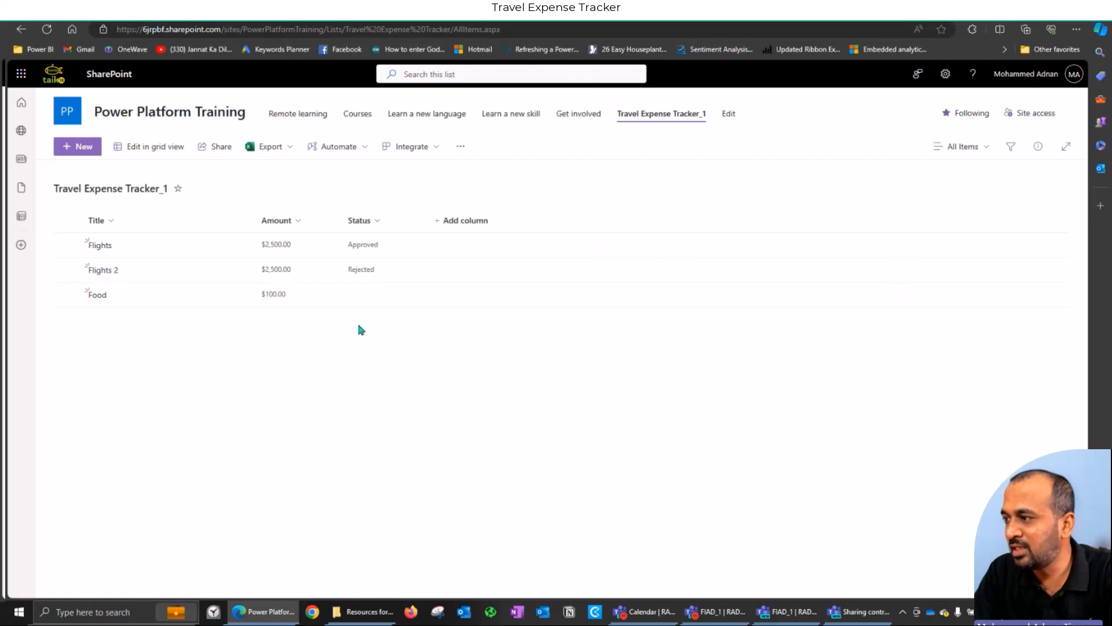
left_click(464, 11)
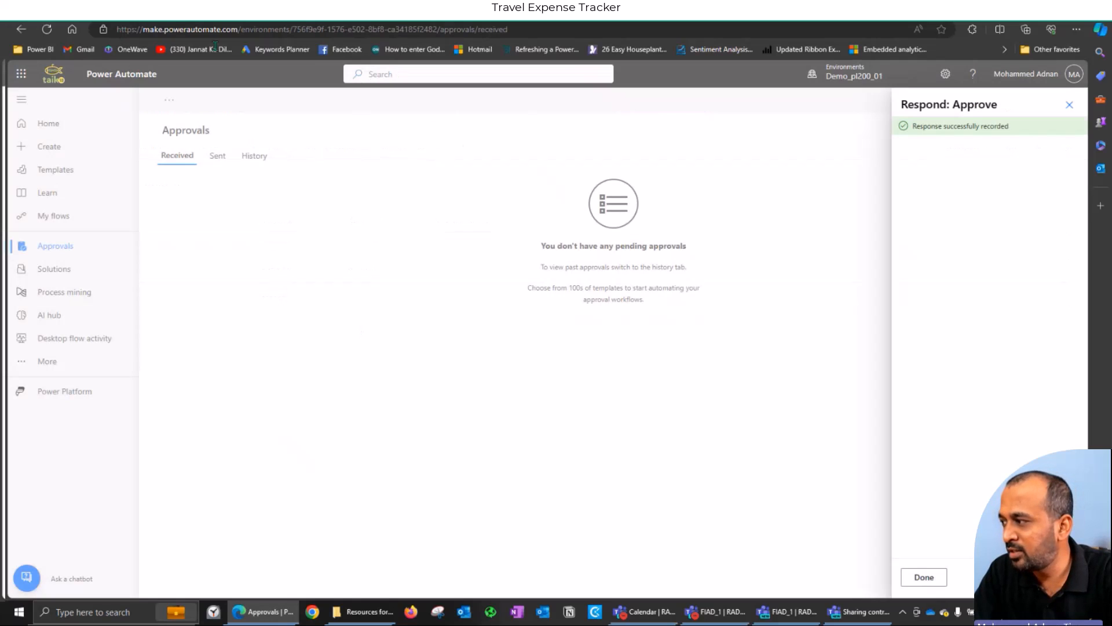
left_click(70, 212)
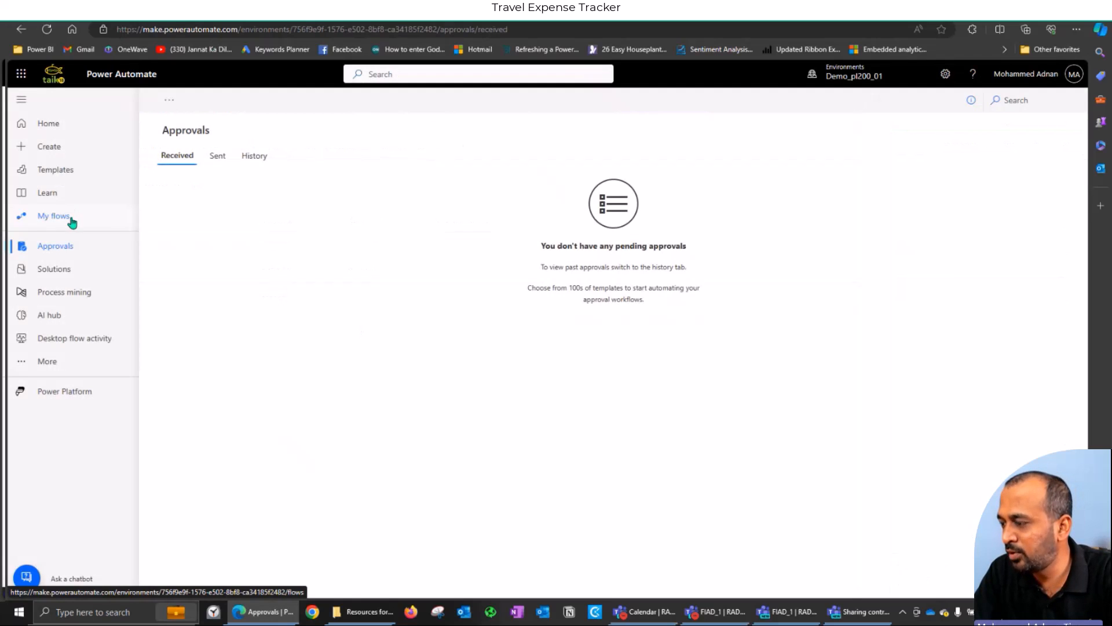
left_click(75, 221)
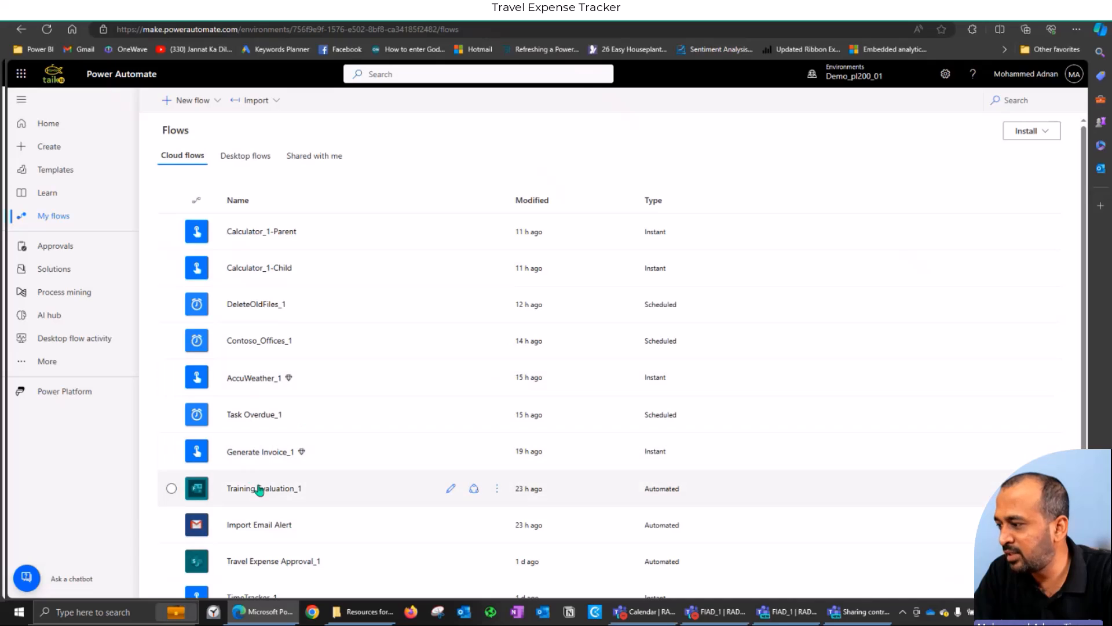
scroll(285, 504, "down", 1)
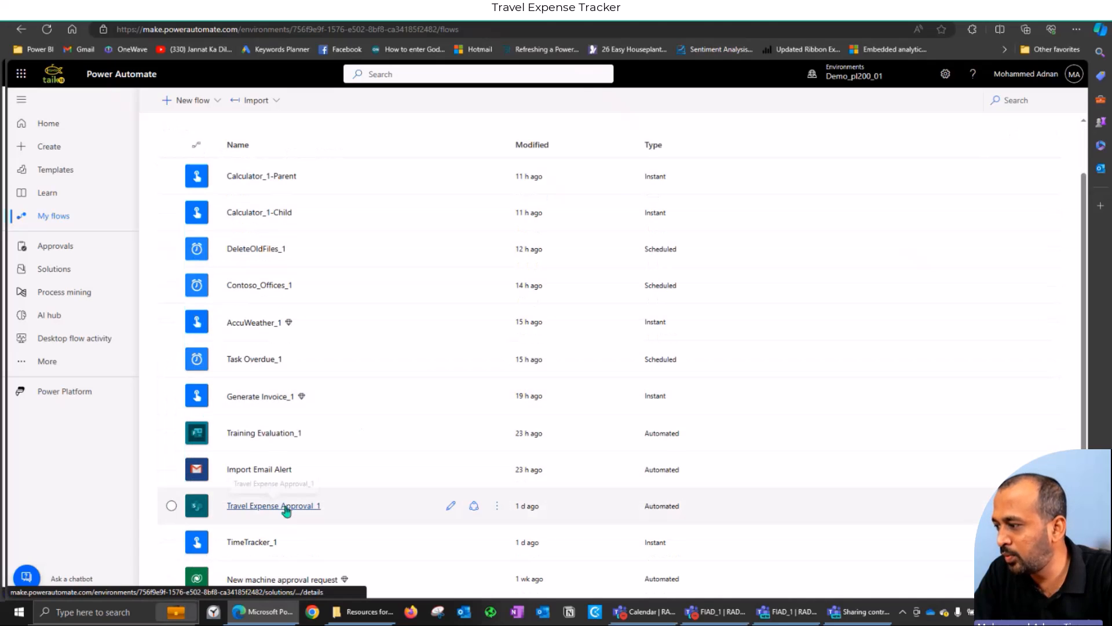
left_click(286, 508)
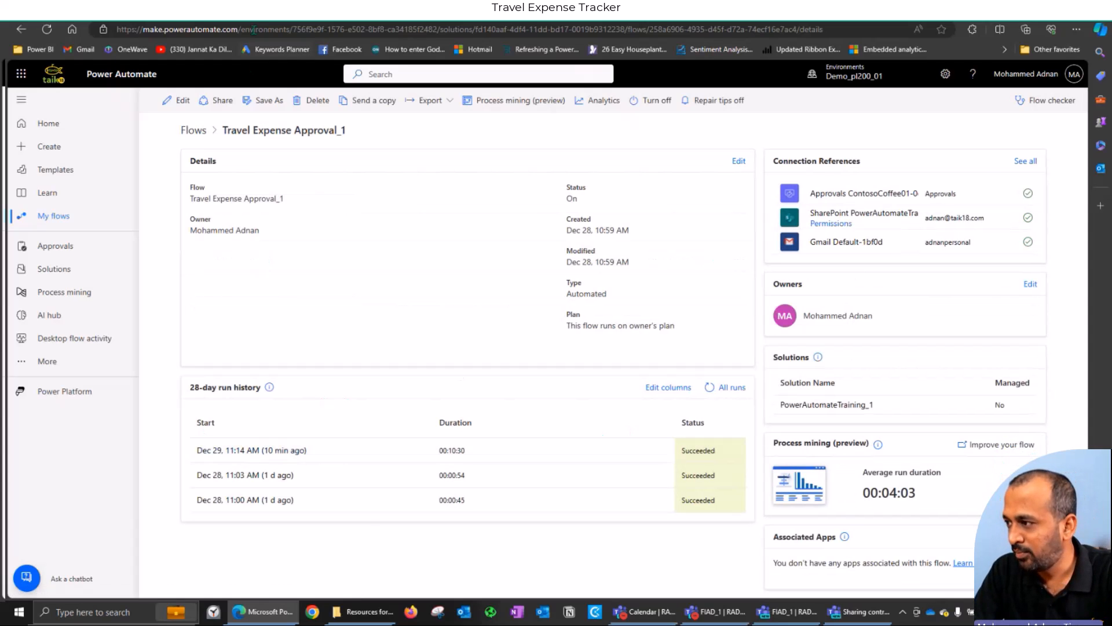
left_click(237, 10)
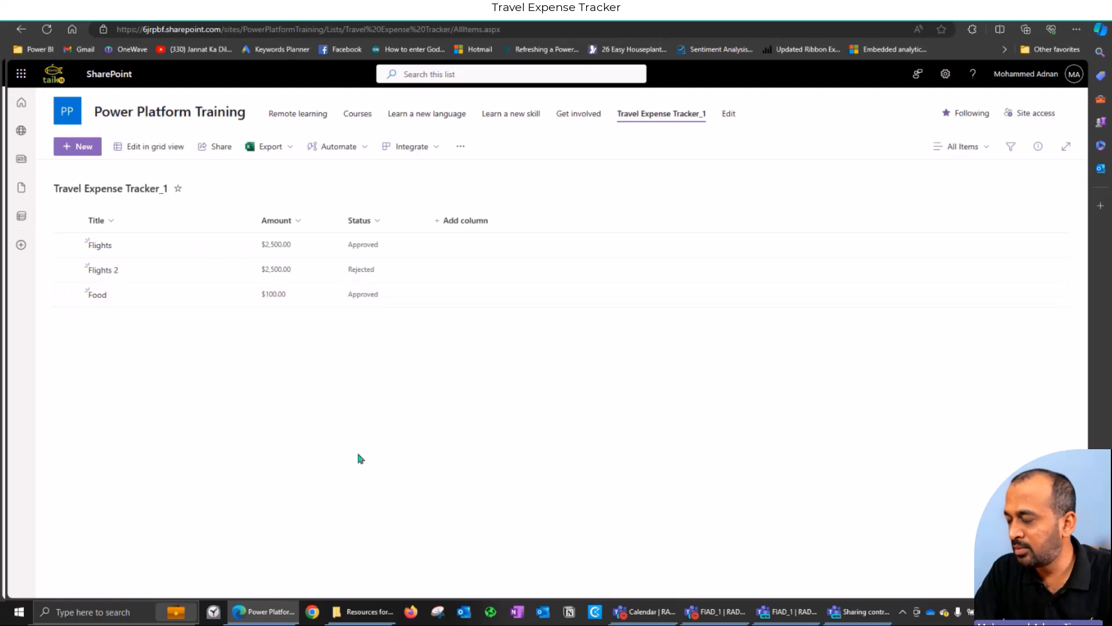
- Switch to Gmail in Chrome and highlight the subject, arrival time and body text of the request outcome email
left_click(312, 614)
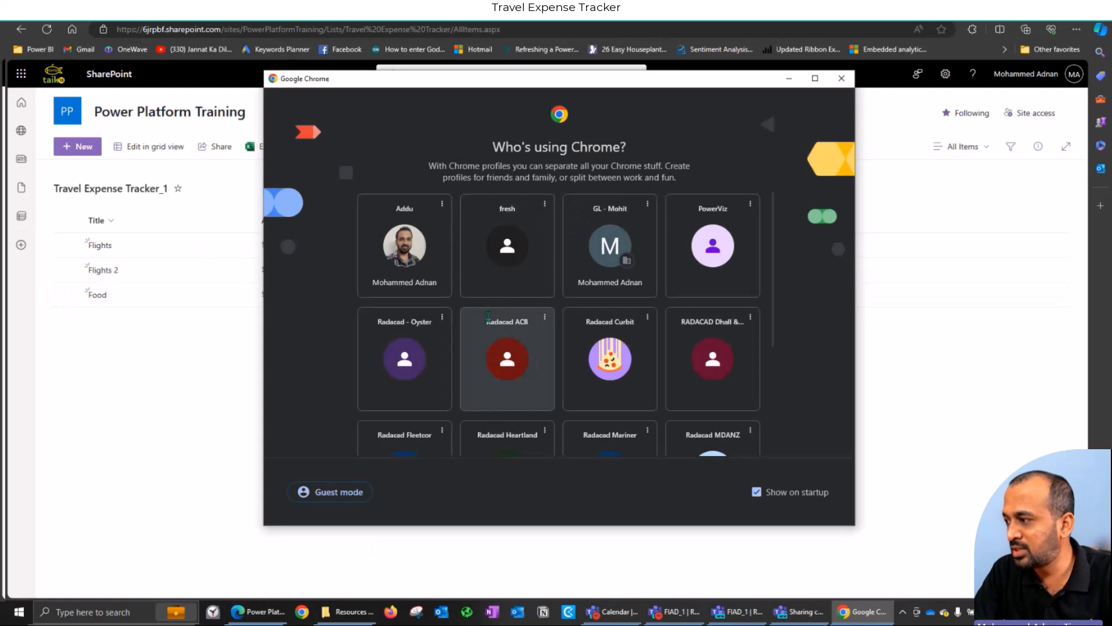
left_click(422, 287)
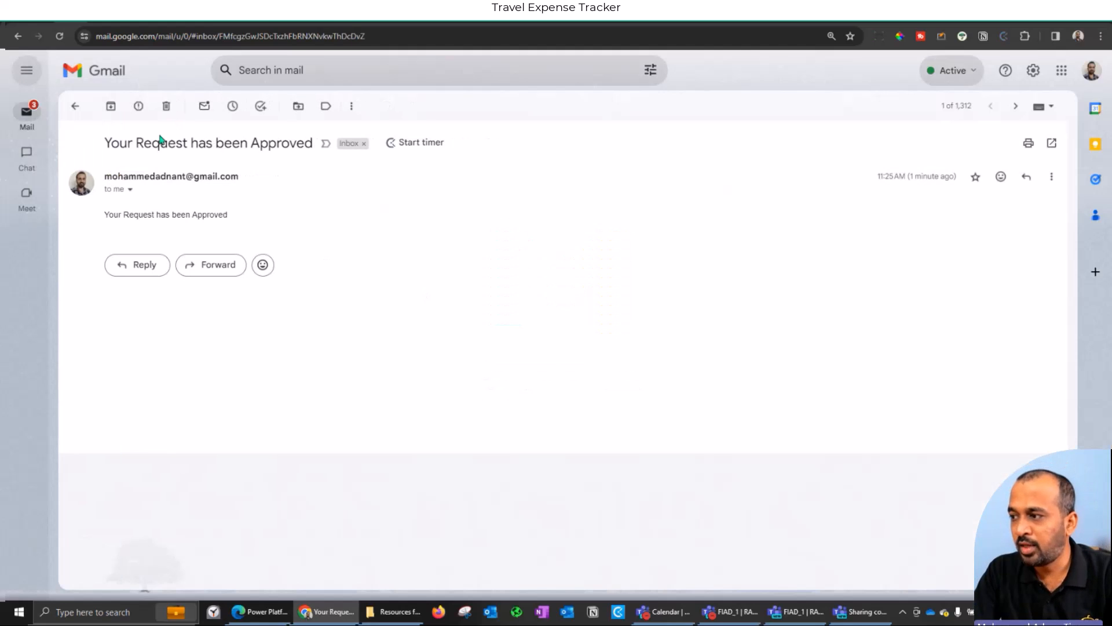
left_click_drag(110, 143, 296, 145)
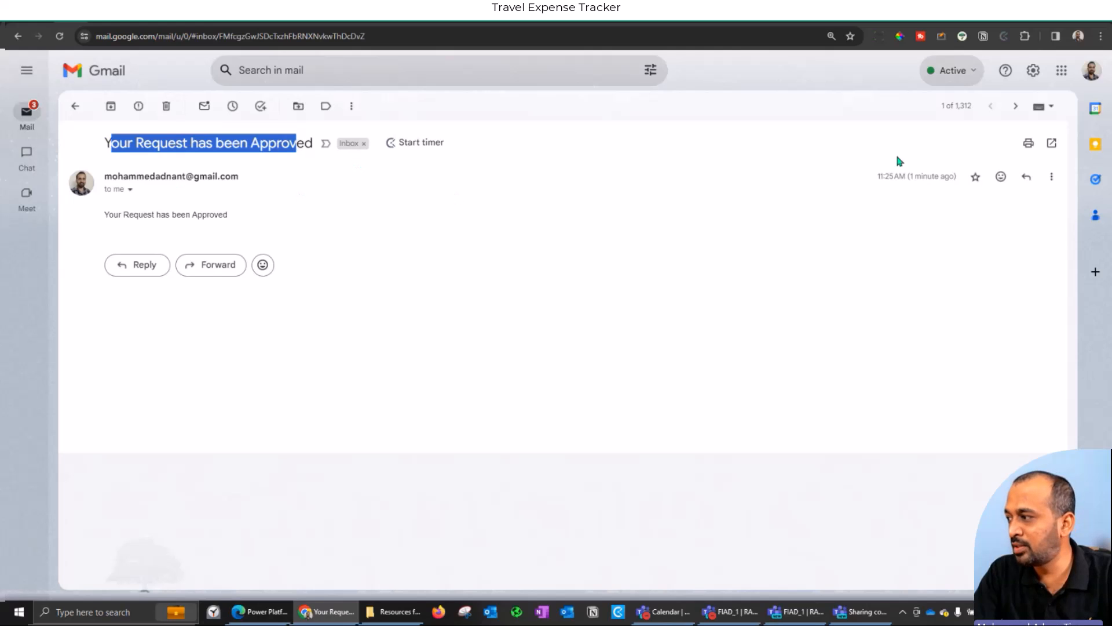
left_click_drag(894, 176, 939, 176)
left_click_drag(147, 215, 236, 215)
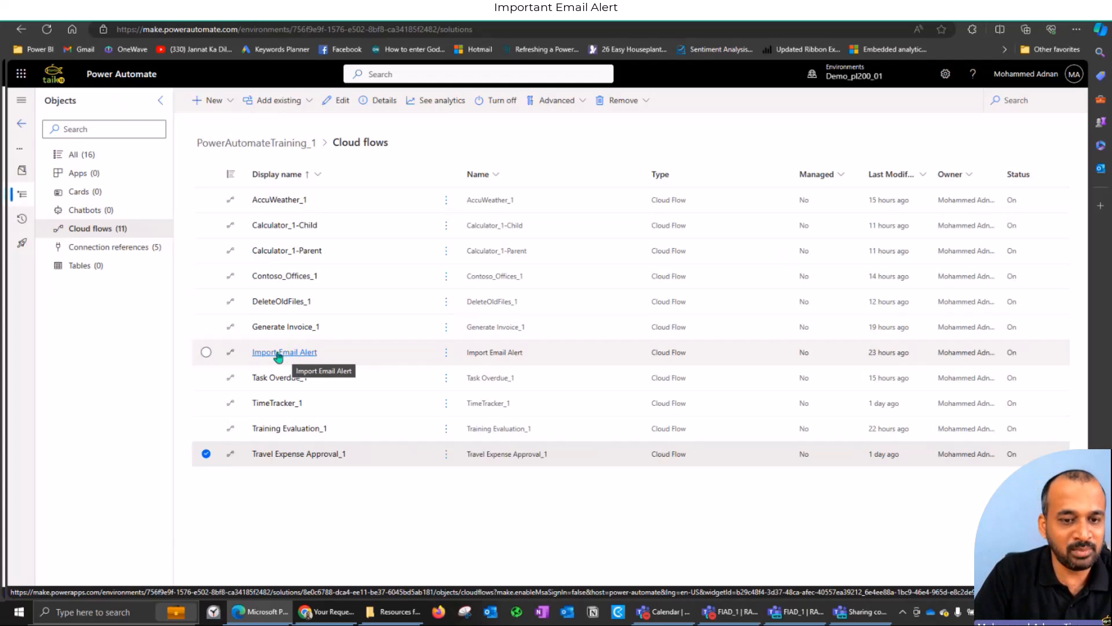
- View the Import Email Alert flow in the designer and return to the cloud flows of the PowerAutomateTraining_1 solution
left_click(279, 353)
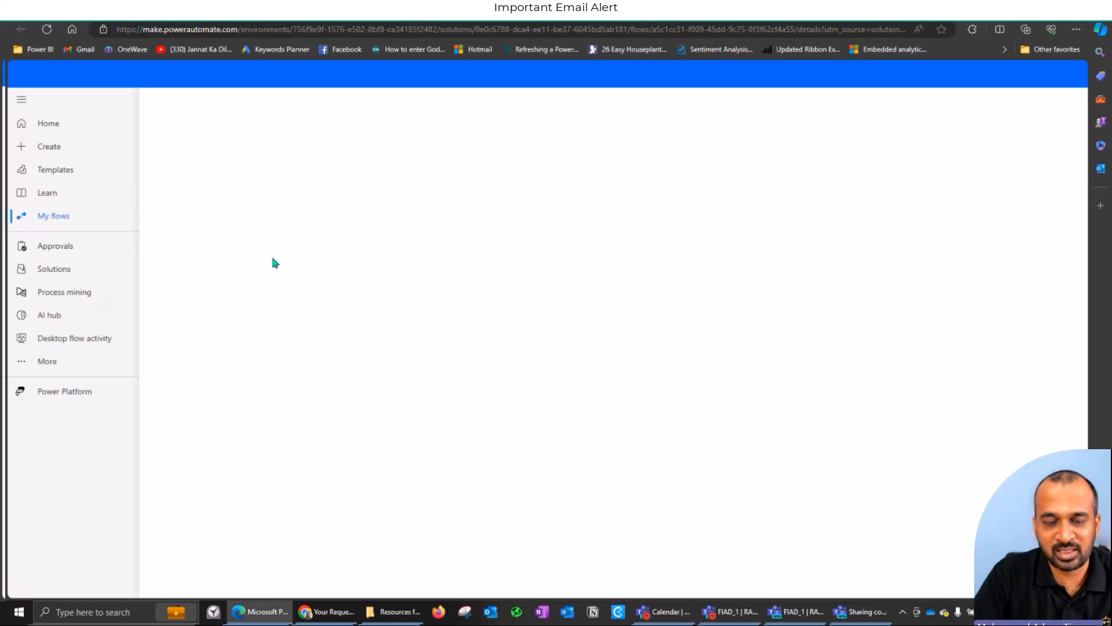
left_click(182, 100)
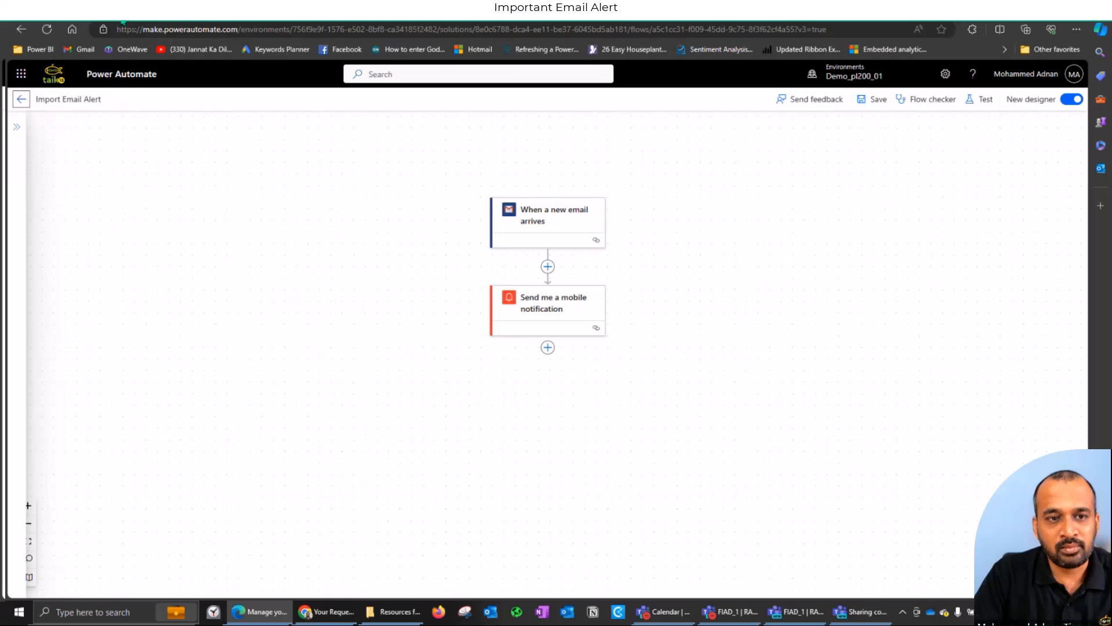
left_click(20, 99)
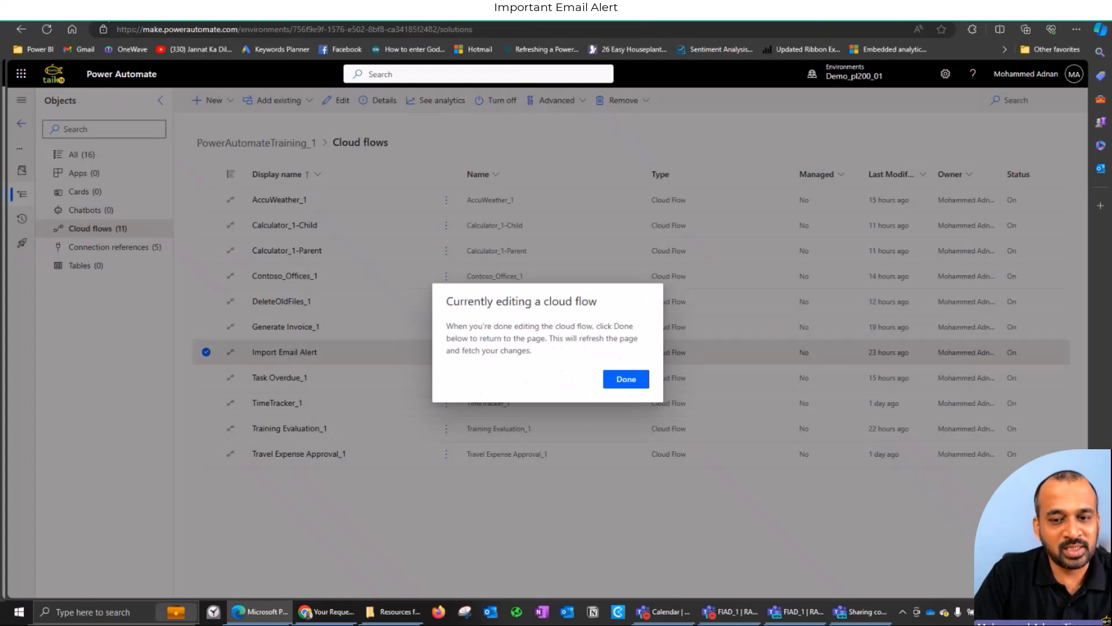
left_click(615, 382)
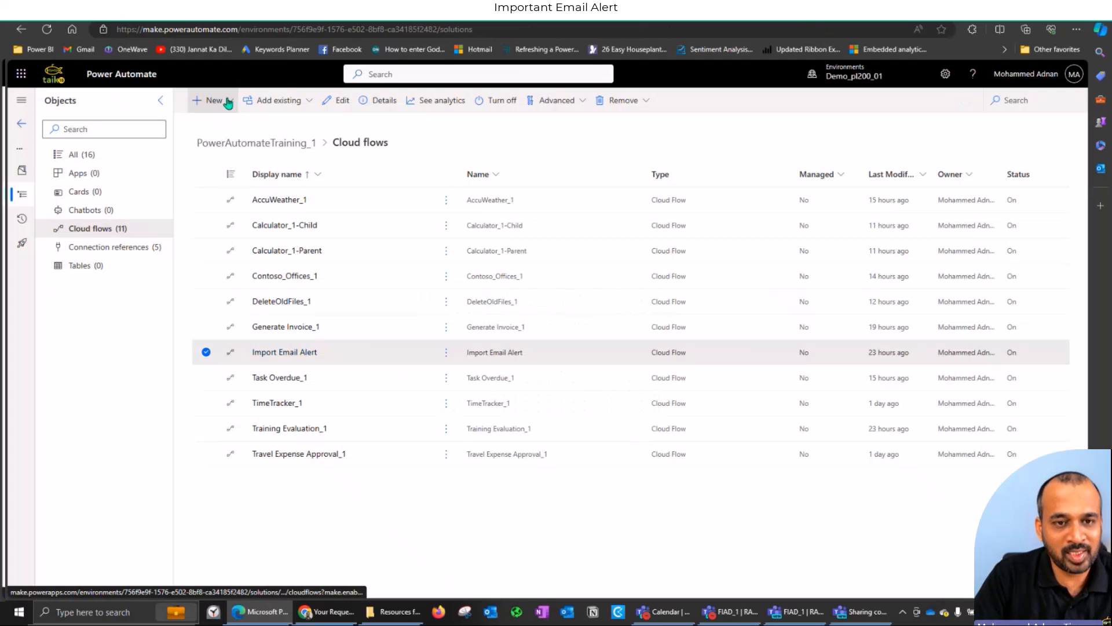
- Start building a new automated cloud flow in the solution and search its triggers for gmail
left_click(226, 101)
mouse_move(242, 132)
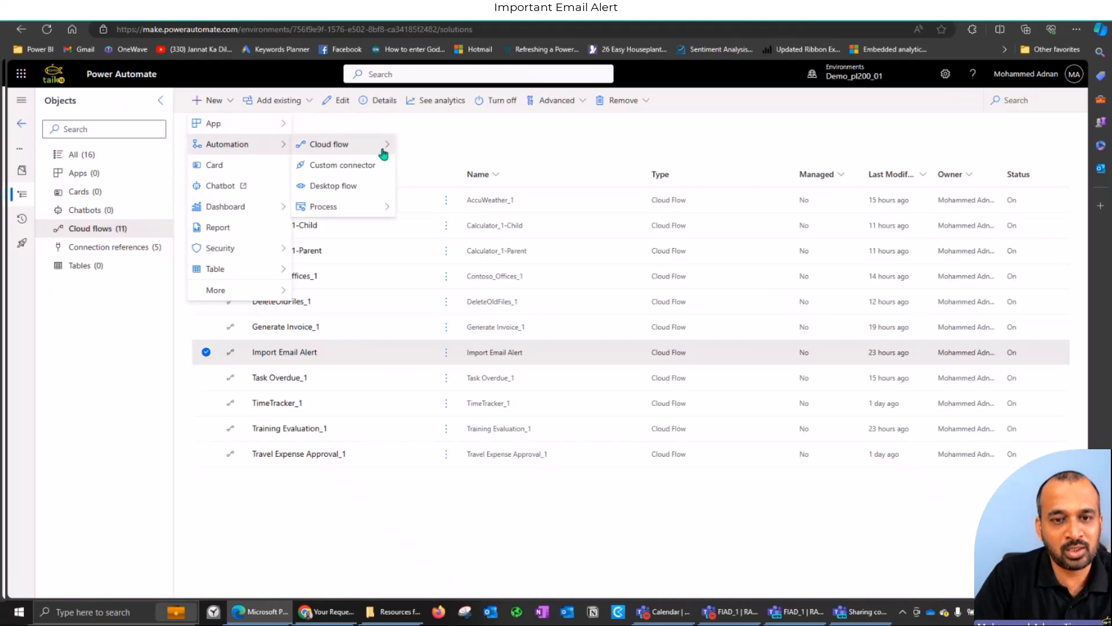
mouse_move(383, 151)
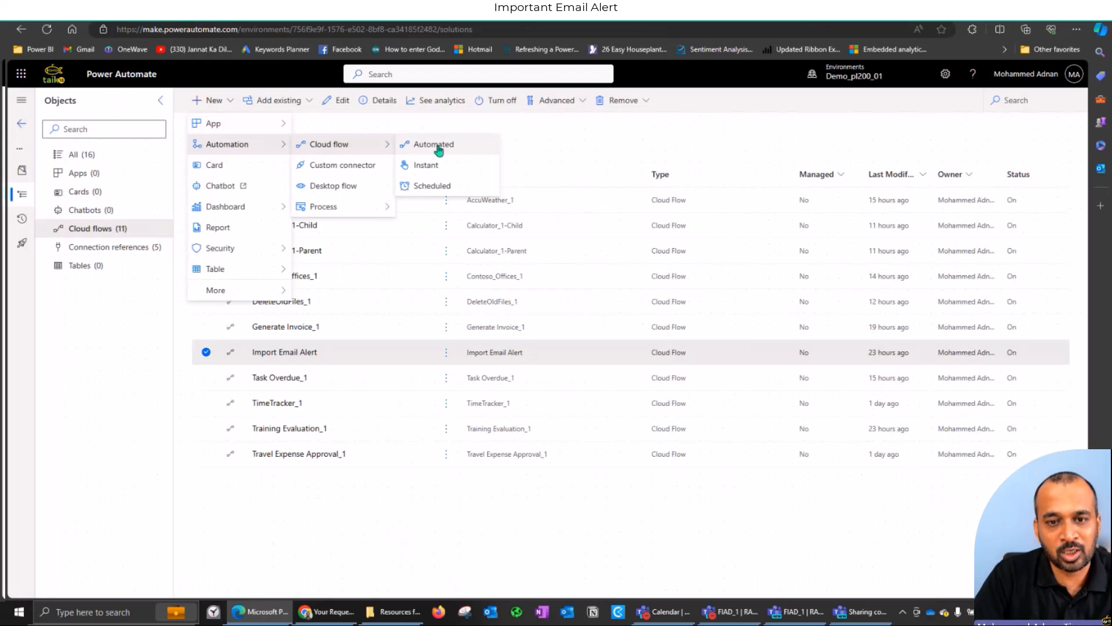
left_click(438, 147)
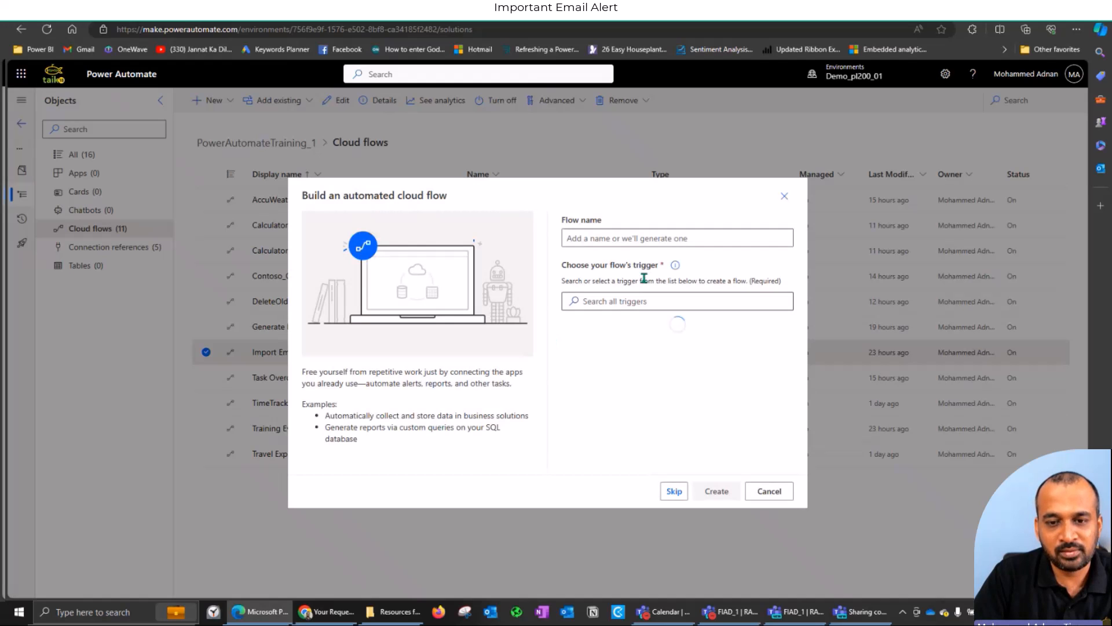
type("gmail")
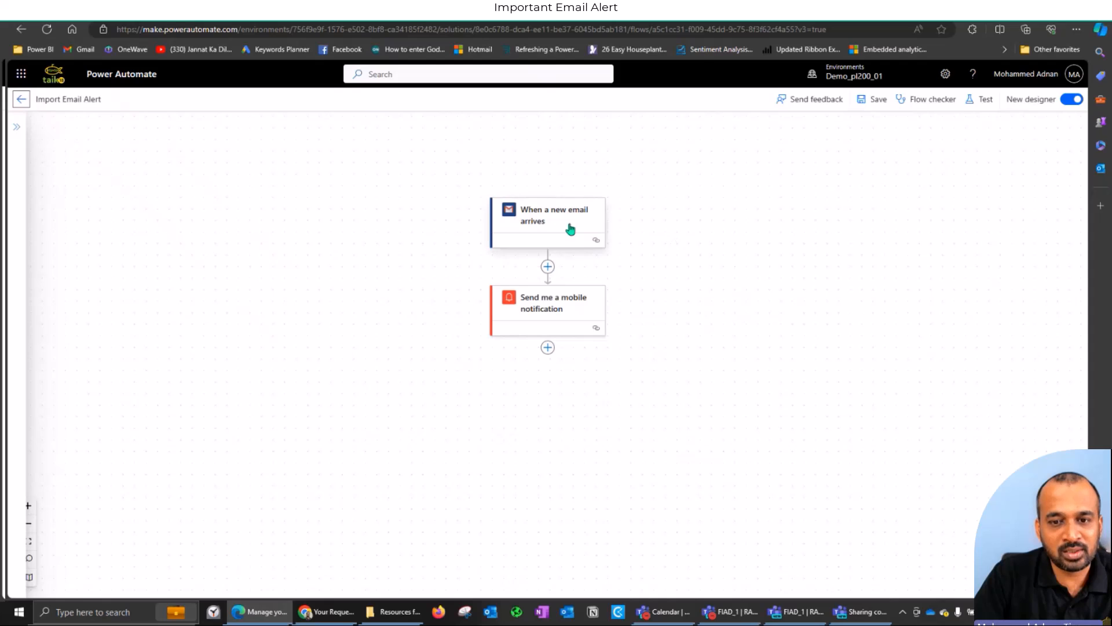
- Show all advanced parameters of the When a new email arrives trigger and examine its Subject, Importance and remaining filter settings
left_click(565, 227)
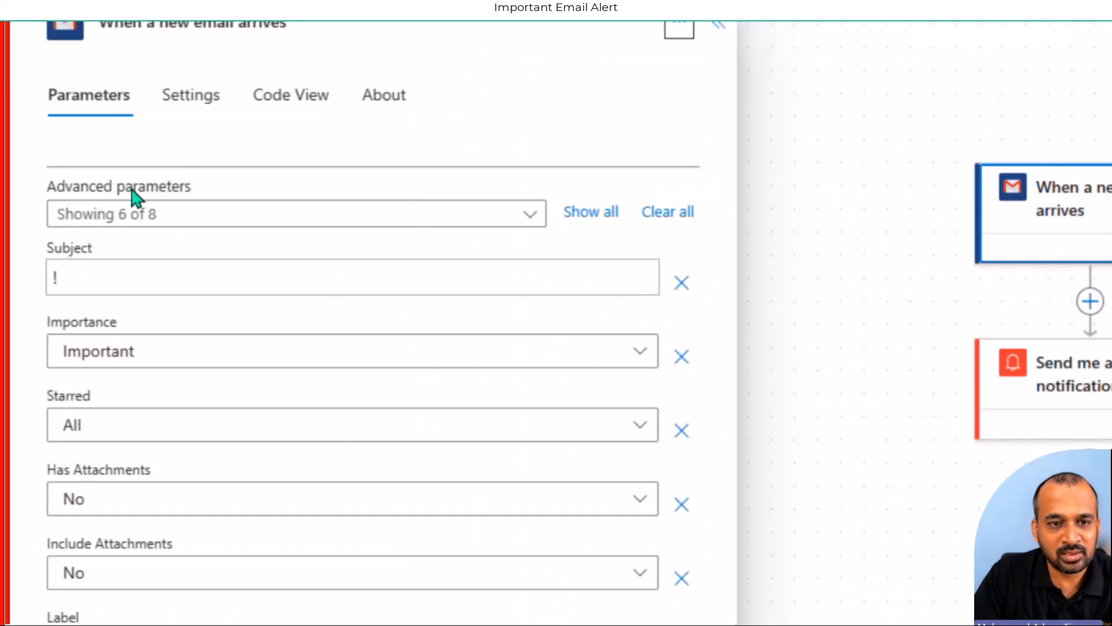
left_click(602, 223)
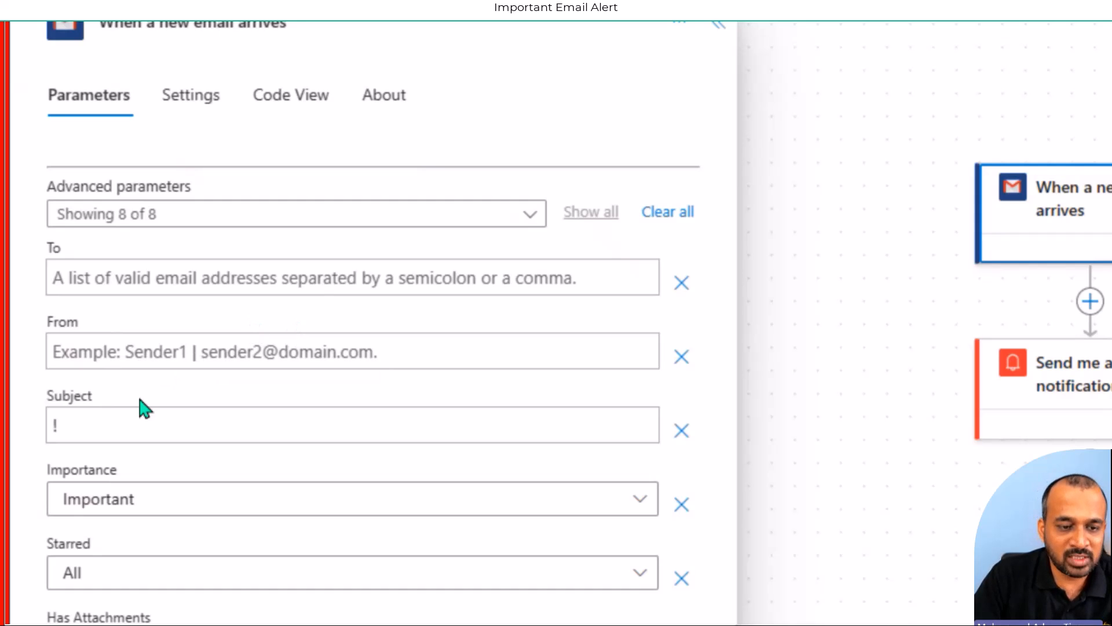
left_click(74, 427)
double_click(45, 427)
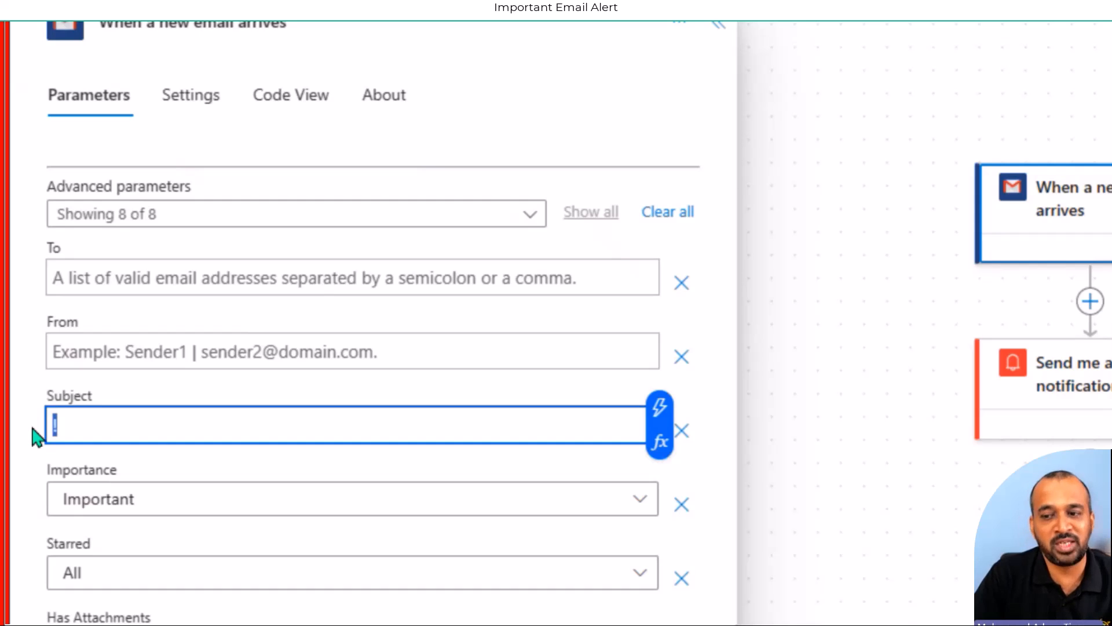
left_click(81, 423)
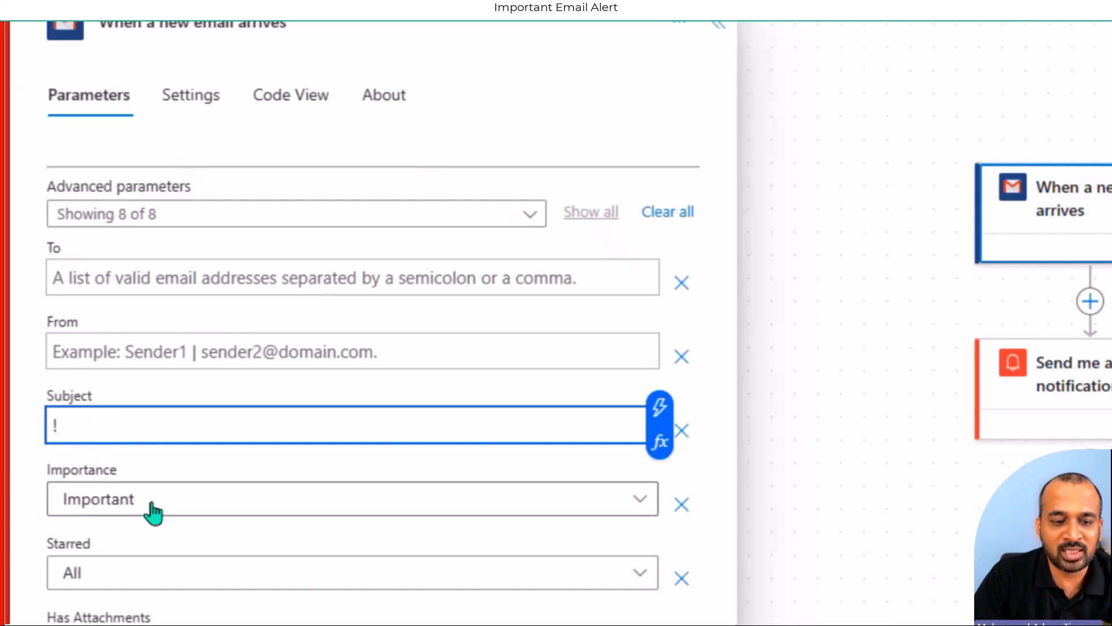
scroll(131, 474, "down", 5)
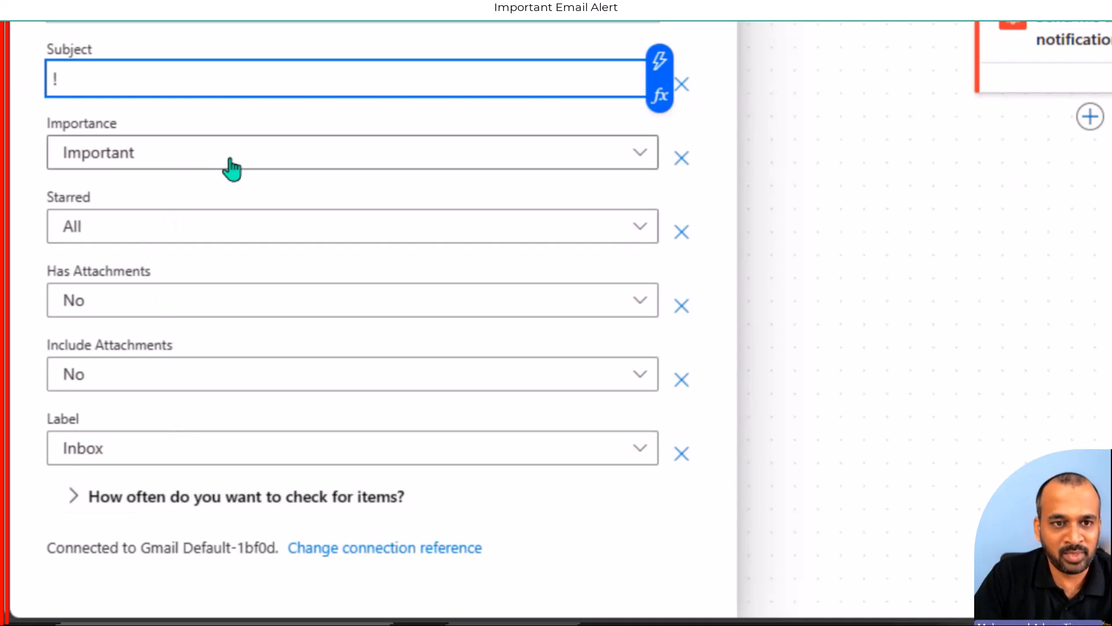
scroll(303, 67, "up", 5)
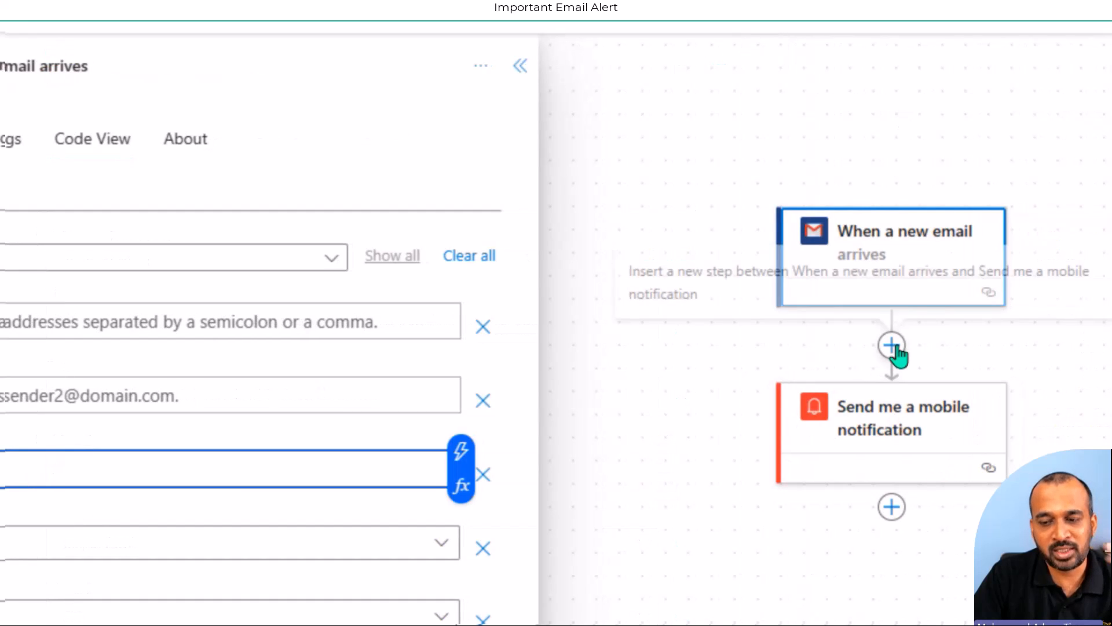
- Start adding an action between the email trigger and the mobile notification, and search the available actions for notifi
left_click(896, 346)
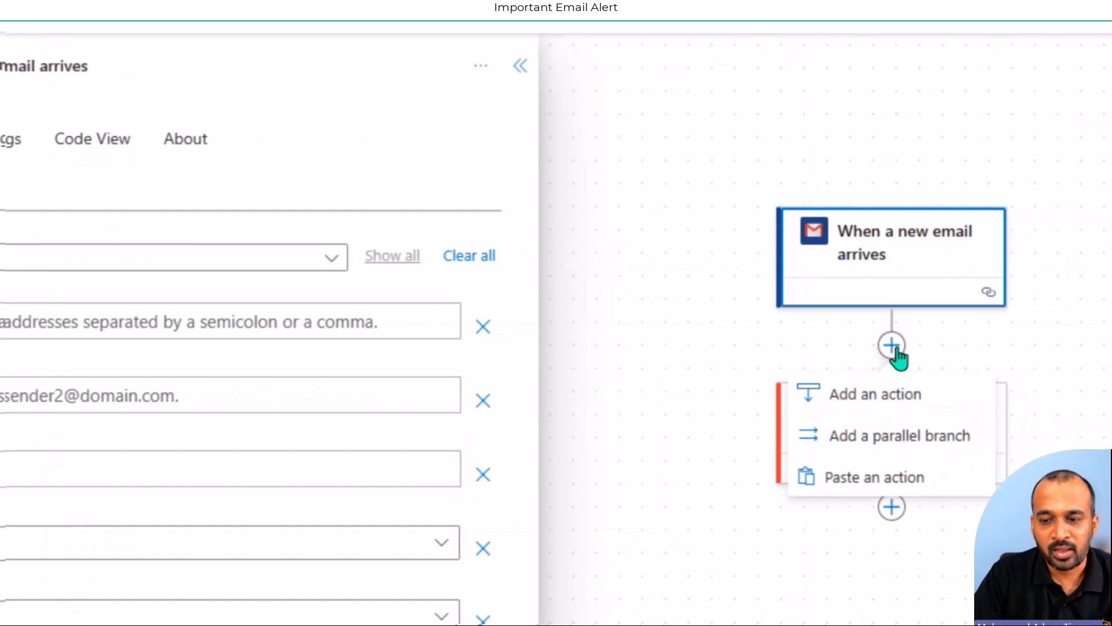
left_click(899, 405)
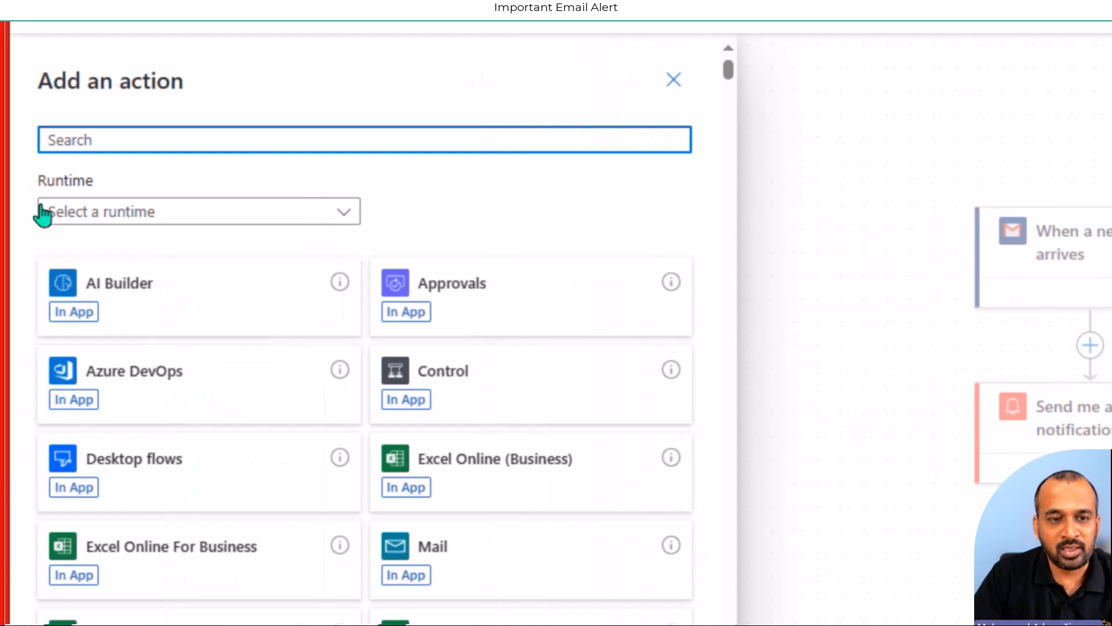
type("notifi")
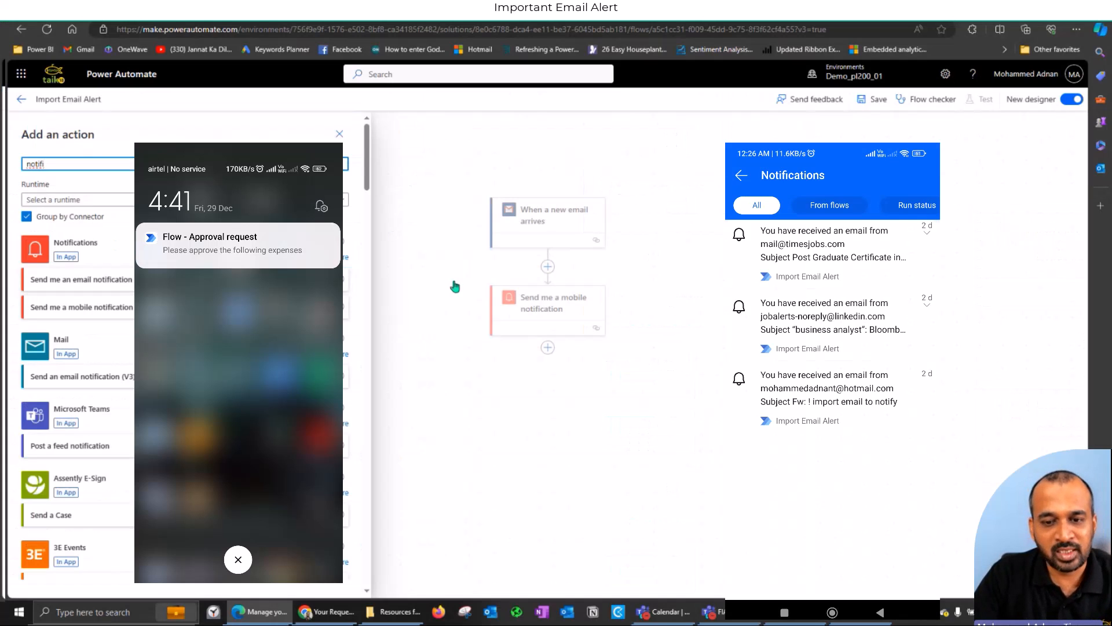
- Examine the Send me a mobile notification action's message text and the dynamic content available for it
left_click(533, 298)
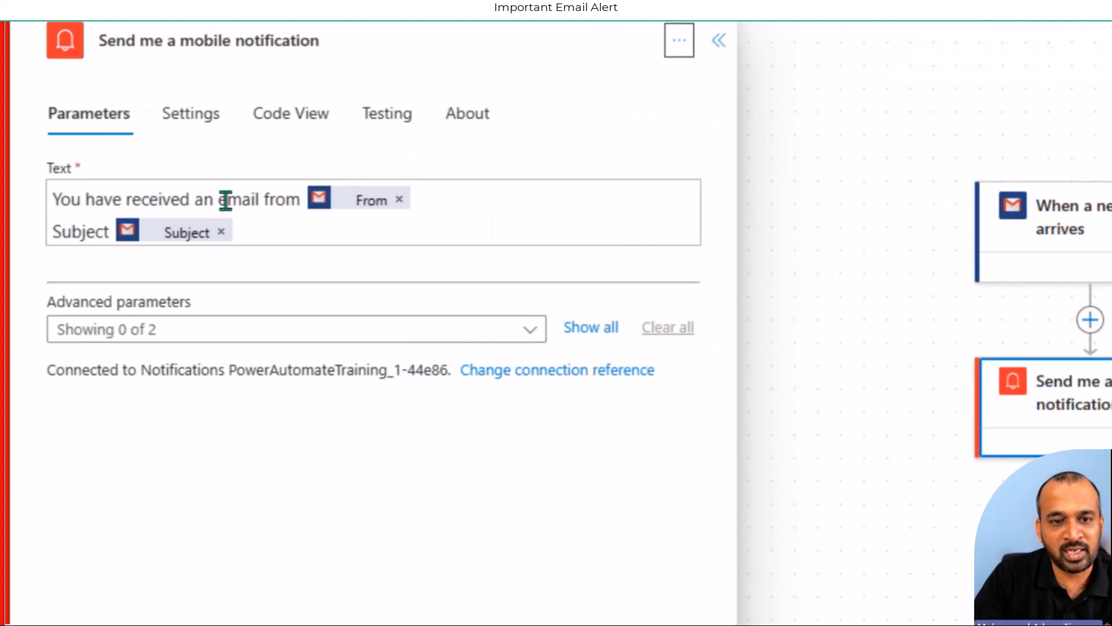
left_click(446, 198)
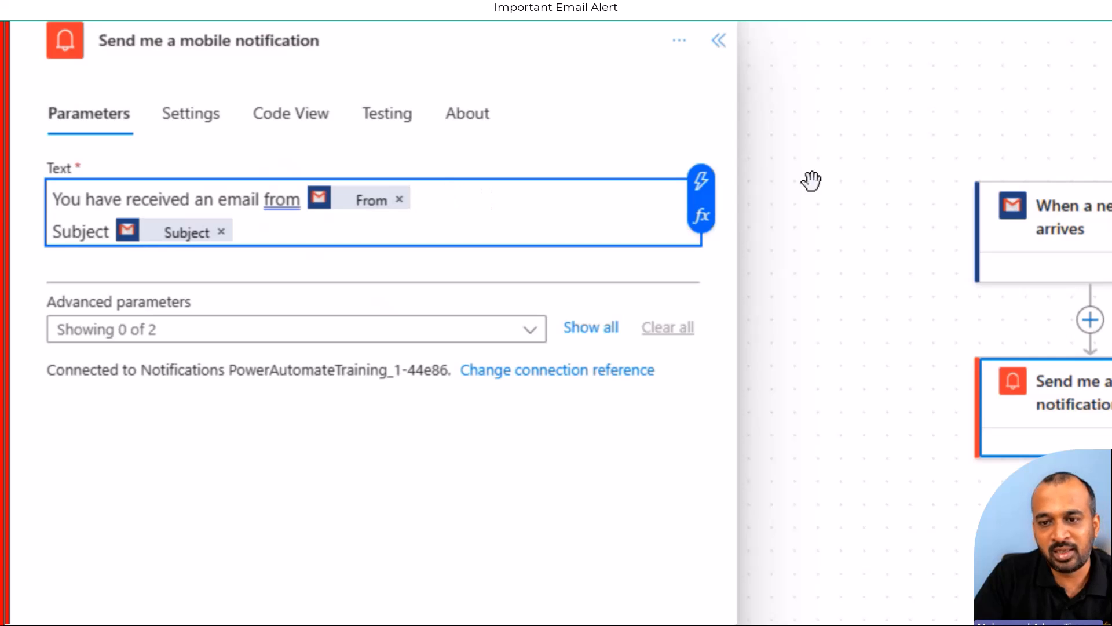
left_click(702, 181)
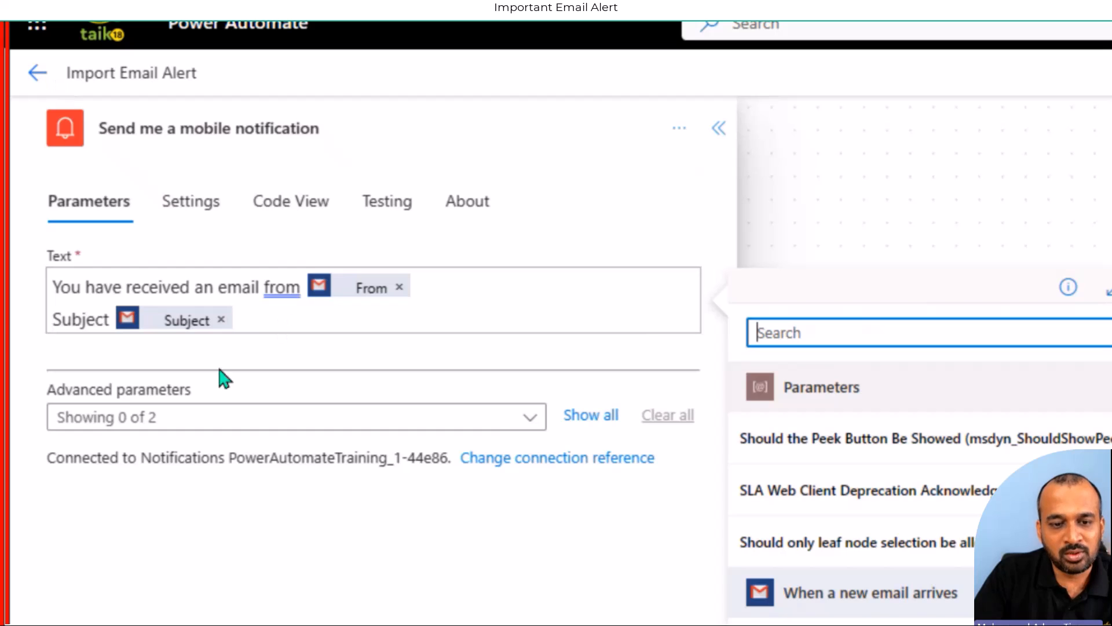
left_click(277, 319)
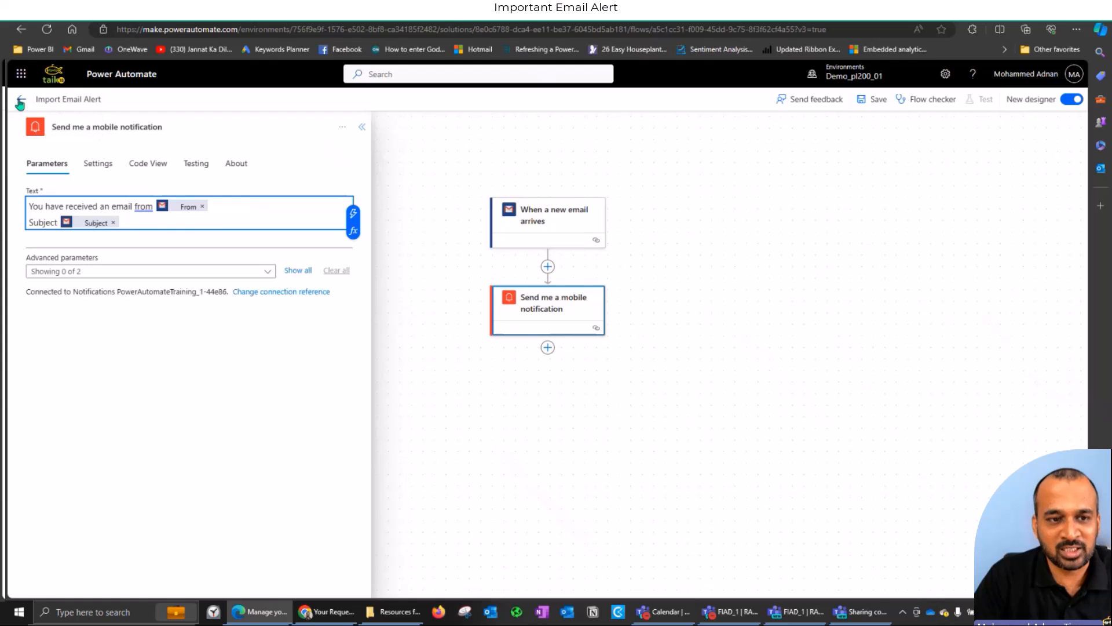
- Leave the Import Email Alert flow without saving, select only Task Overdue_1 in the solution and open that flow
left_click(21, 99)
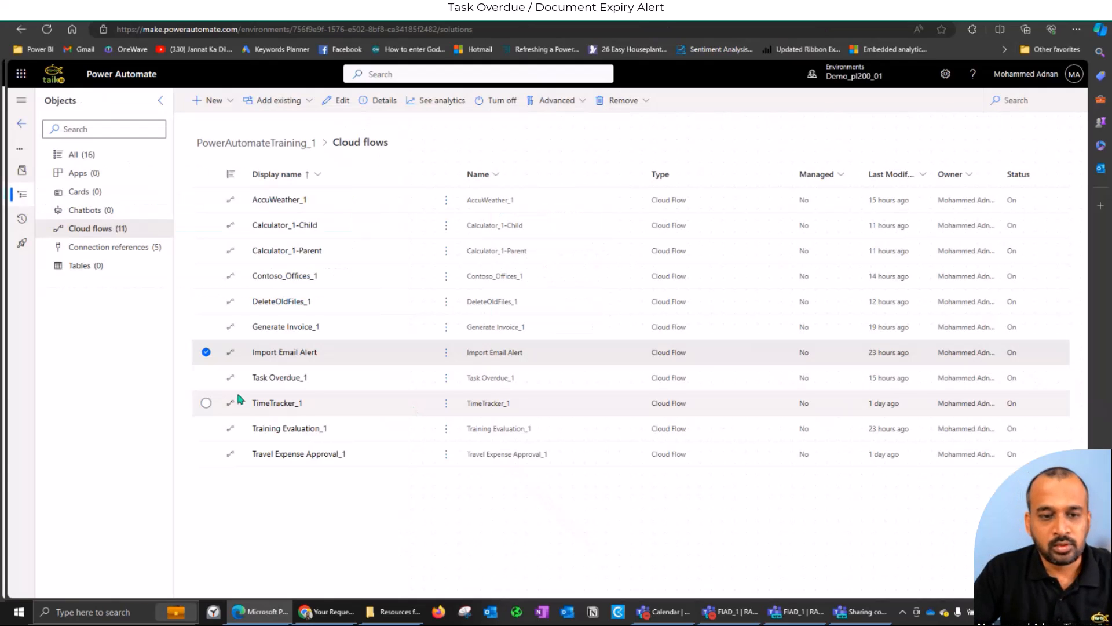
left_click(206, 378)
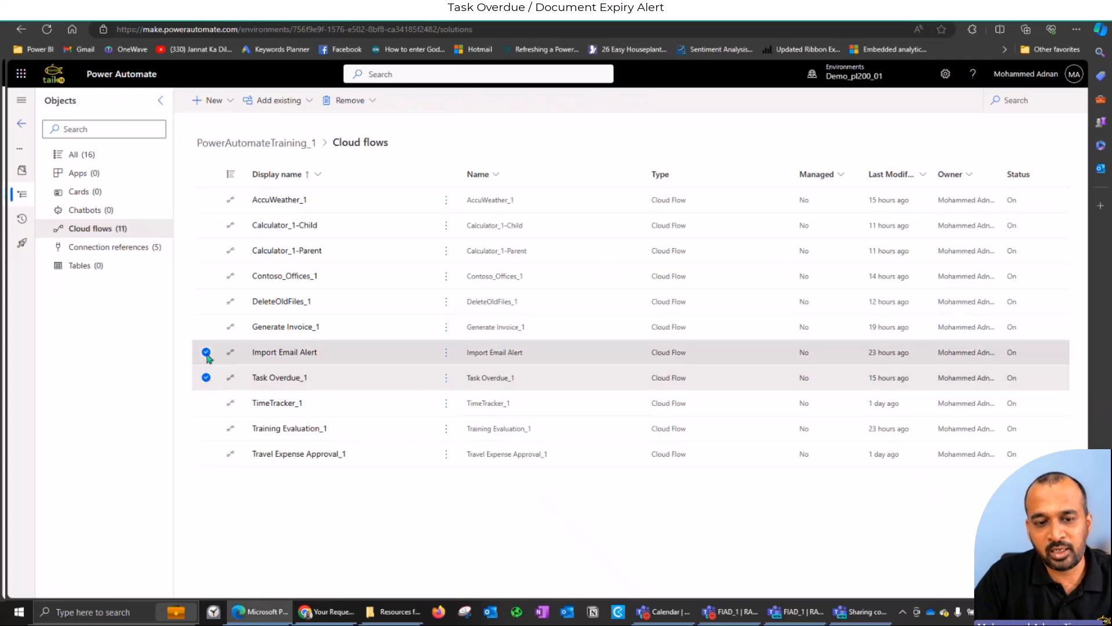
left_click(206, 353)
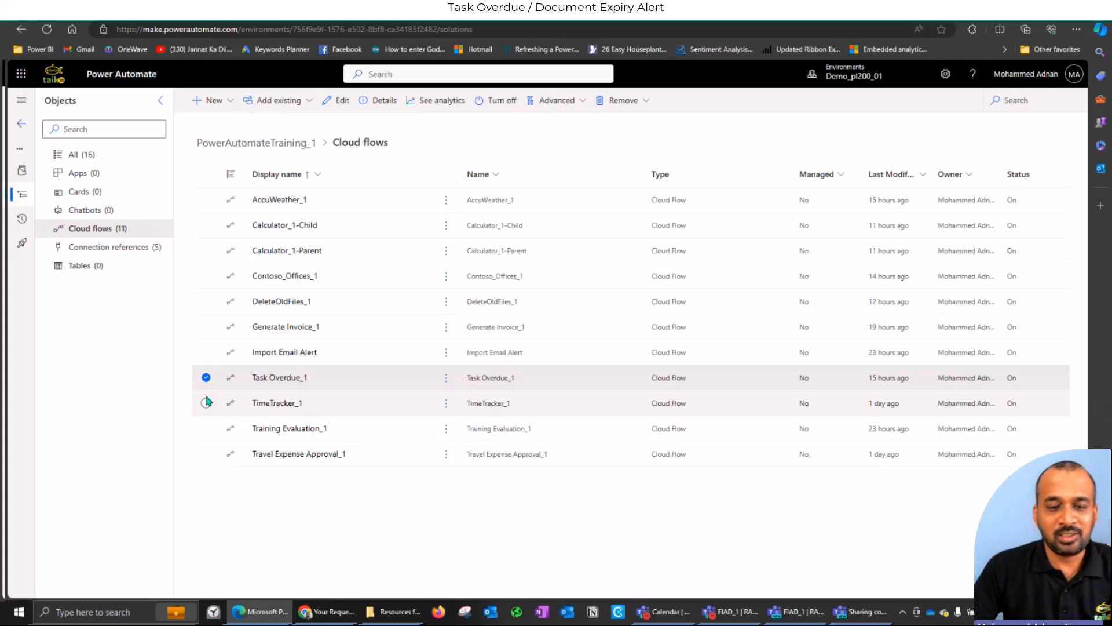
left_click(275, 378)
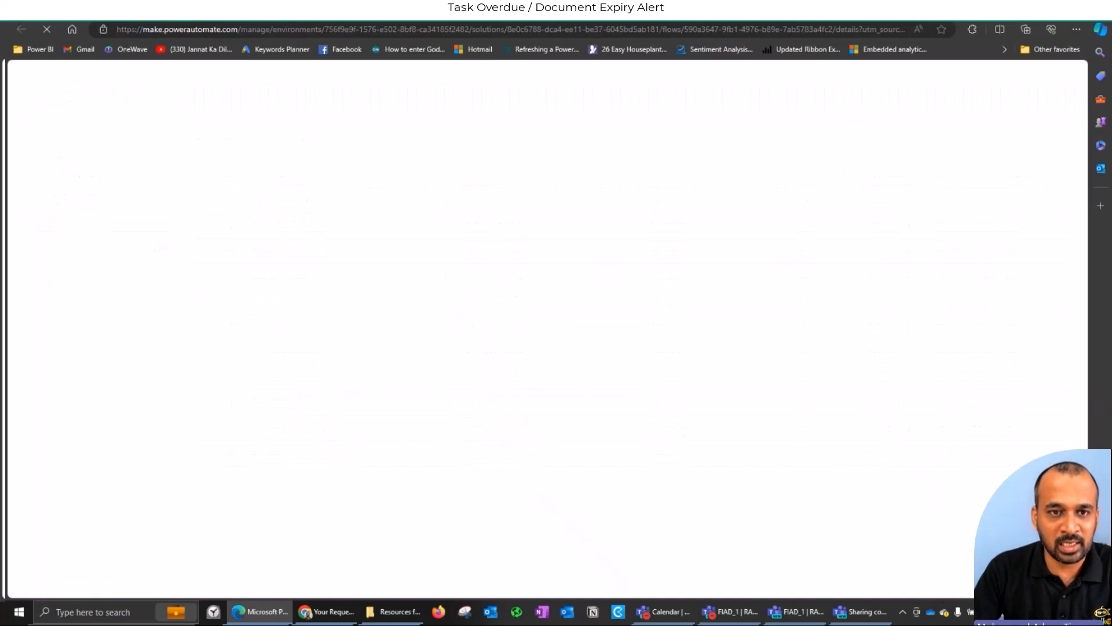
key("ctrl+w")
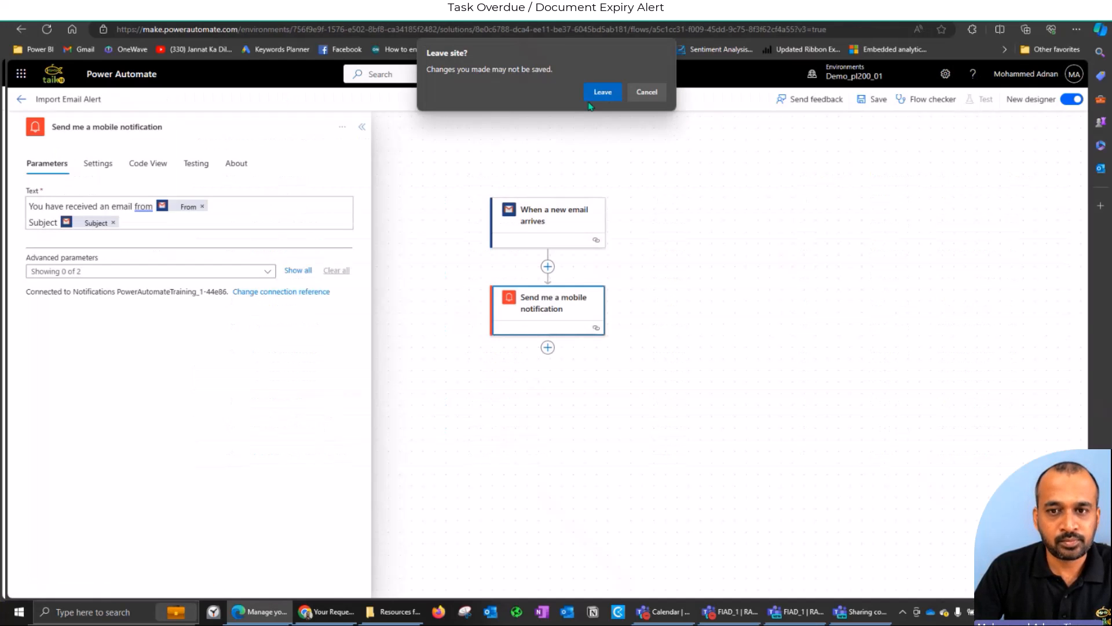
left_click(591, 96)
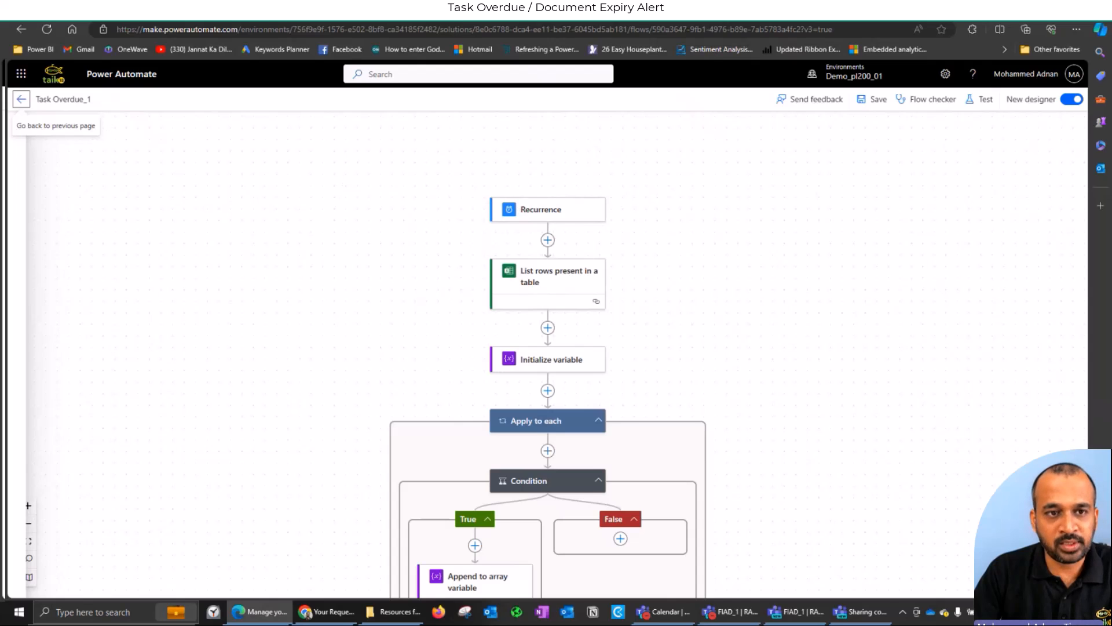
- Start a new scheduled cloud flow from the solution, view its repeat frequency options, and cancel to return to Task Overdue_1
key("ctrl+w")
left_click(620, 380)
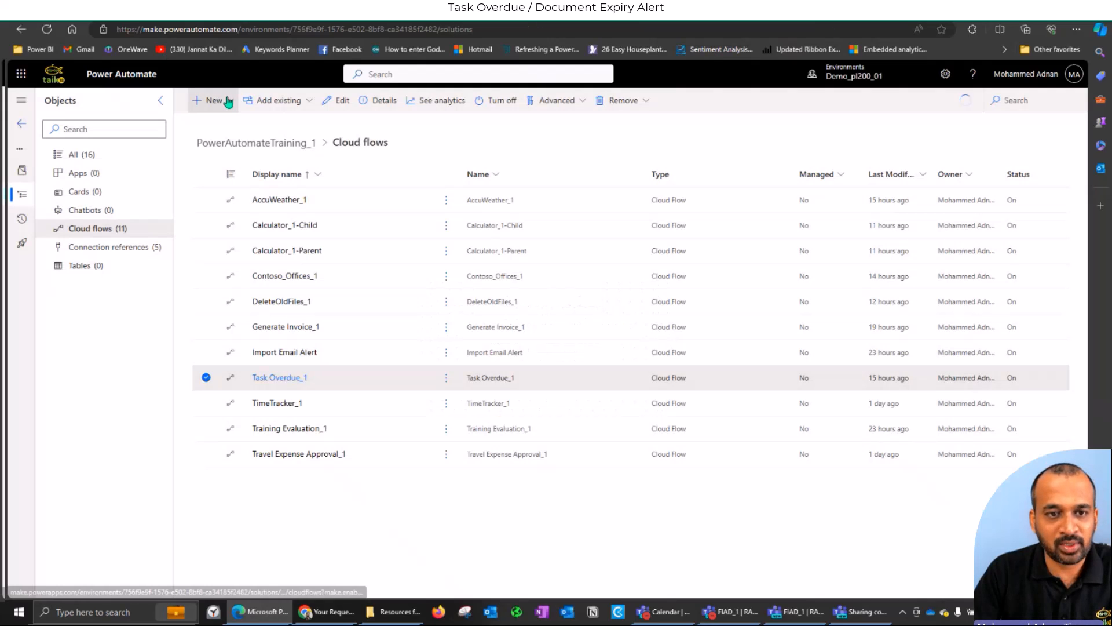
left_click(226, 100)
mouse_move(253, 147)
mouse_move(335, 144)
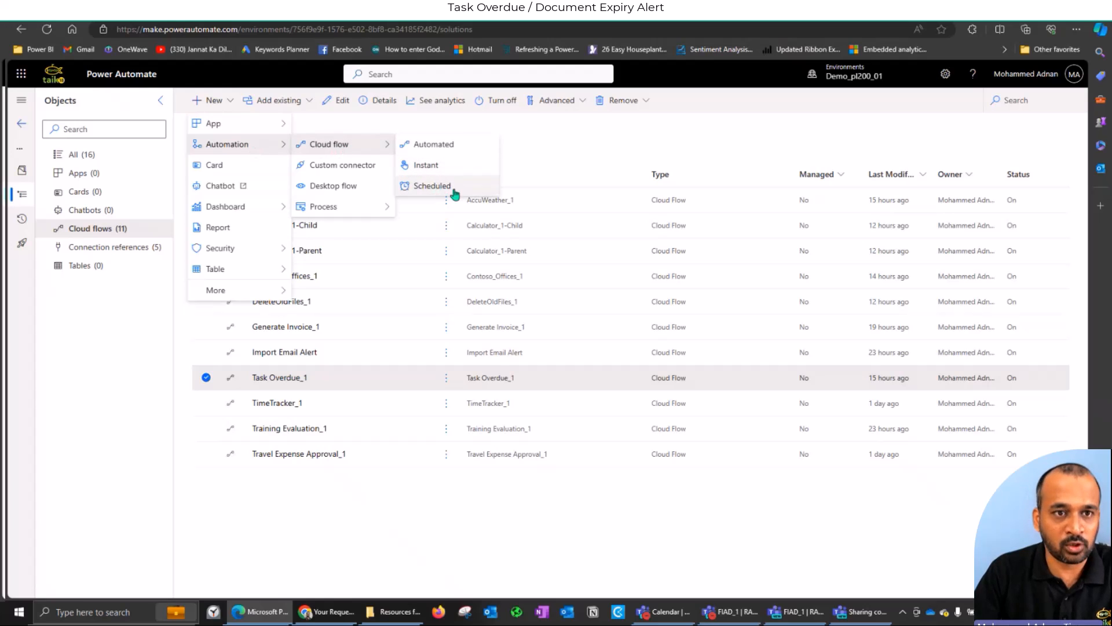
left_click(454, 194)
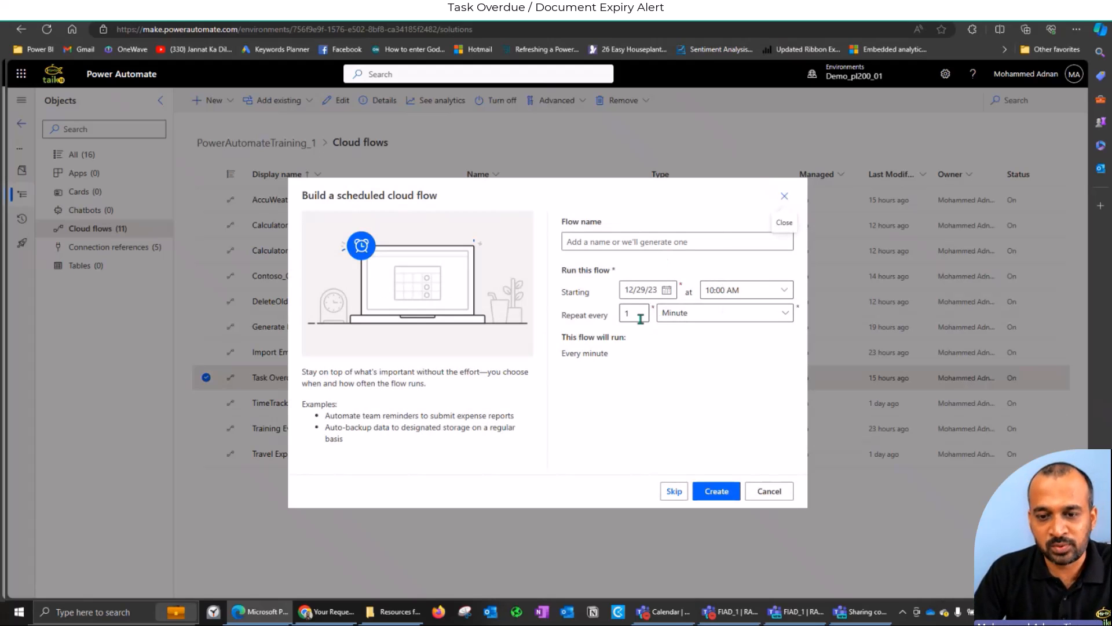
left_click(698, 322)
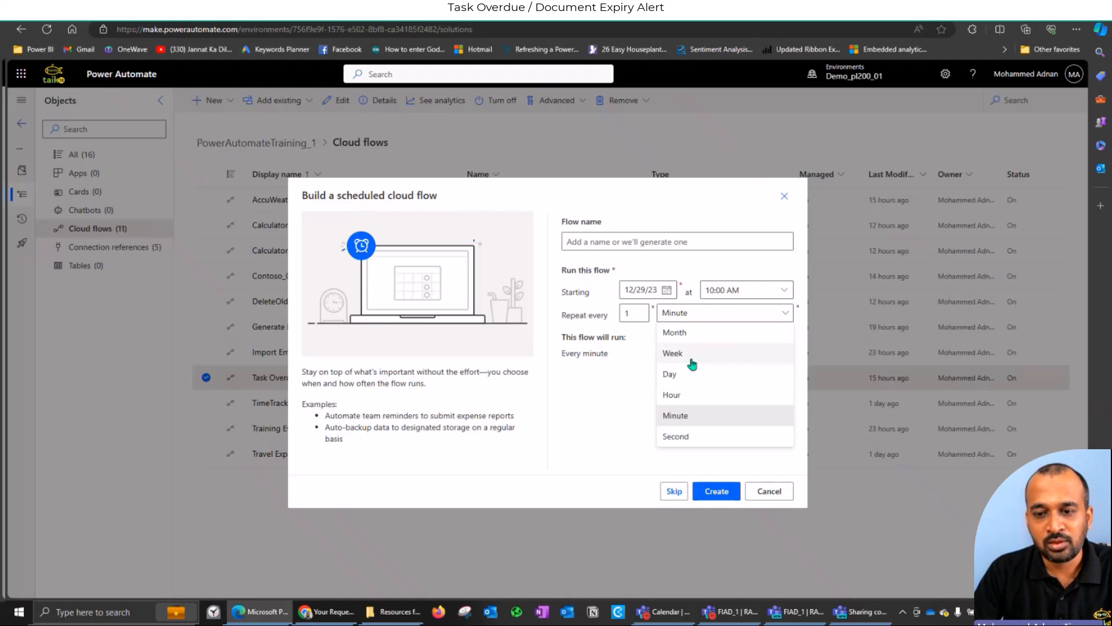
left_click(647, 376)
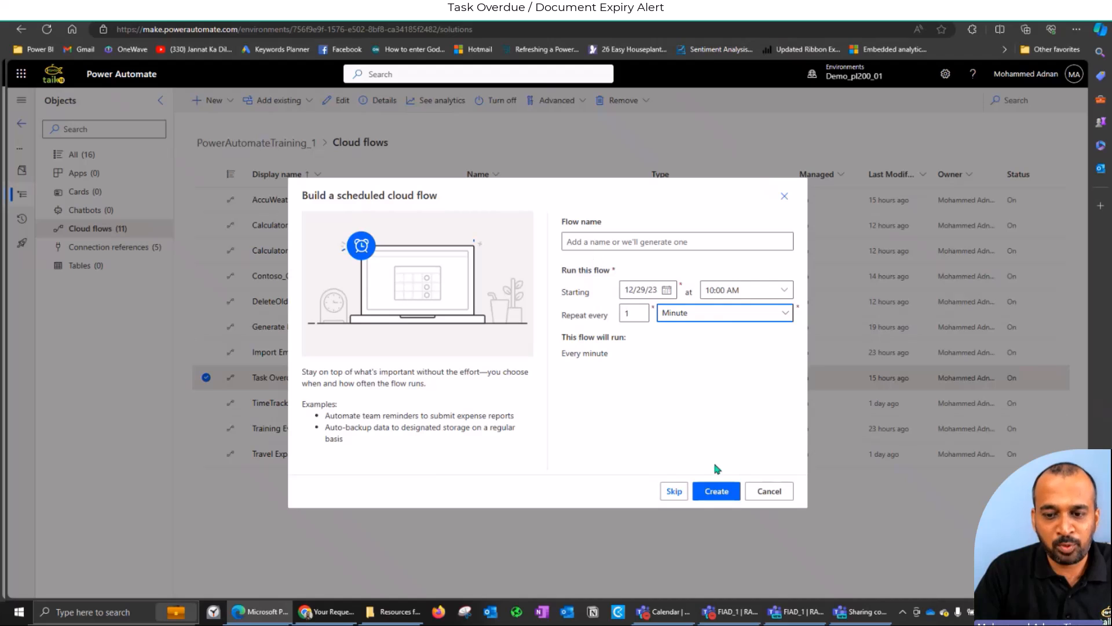
left_click(765, 490)
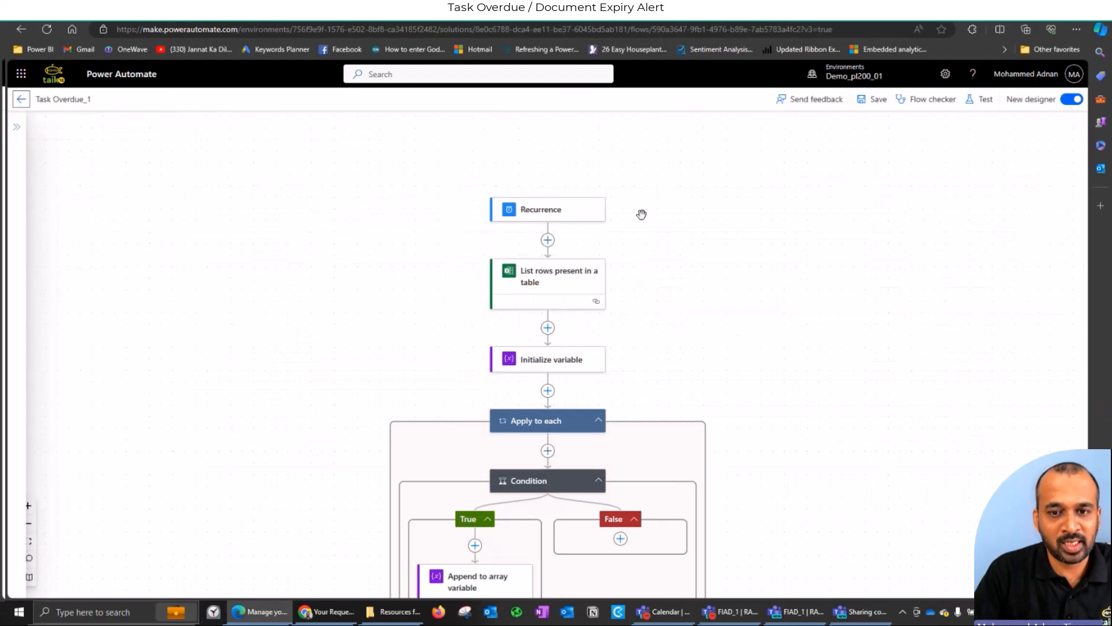
- Examine Task Overdue_1's Recurrence trigger and its List rows present in a table action, including the source Tasks workbook and all advanced parameters
left_click(542, 209)
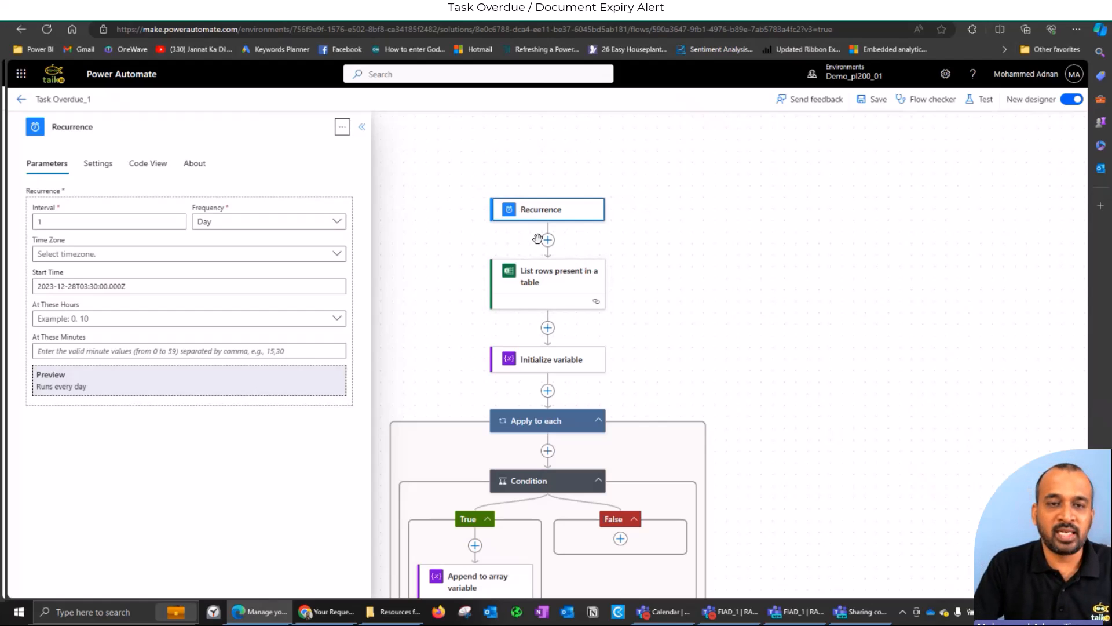
left_click(535, 283)
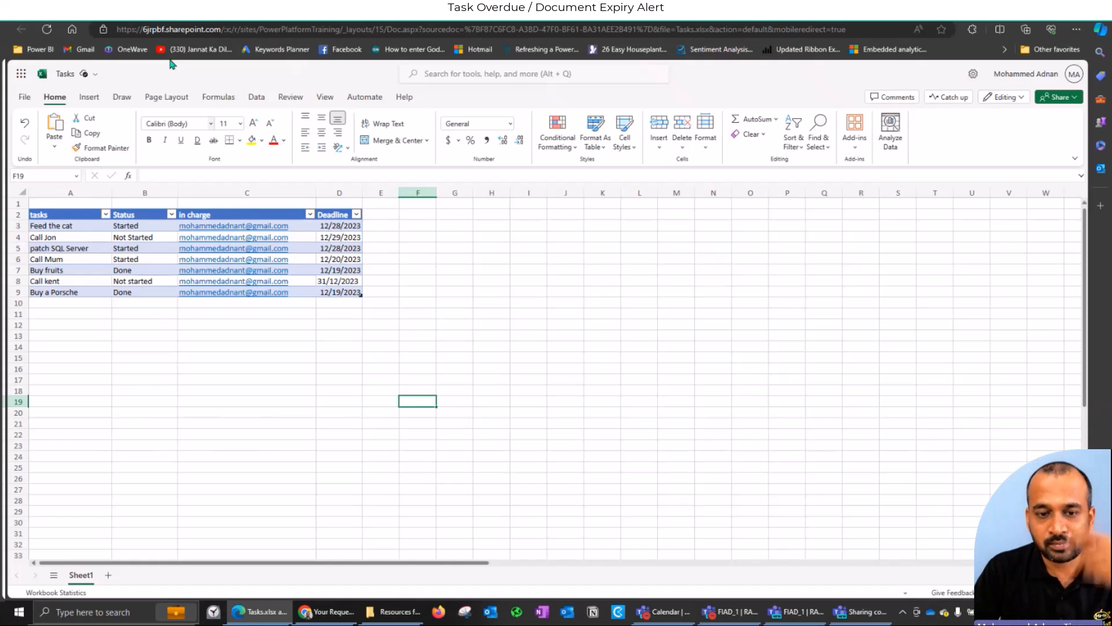
key("ctrl+Tab")
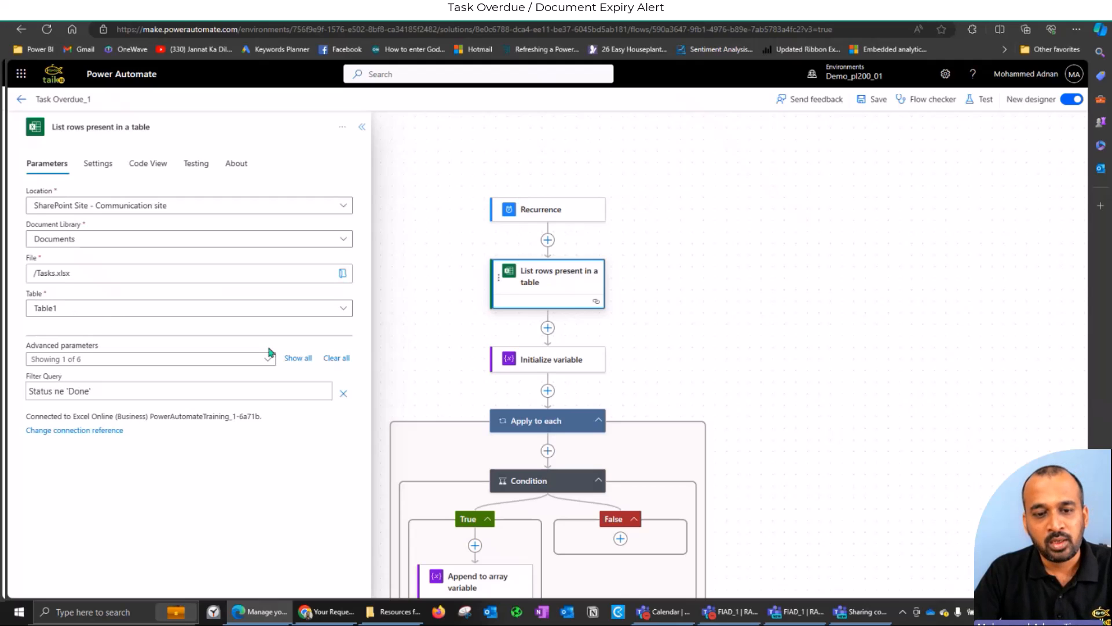
left_click(295, 359)
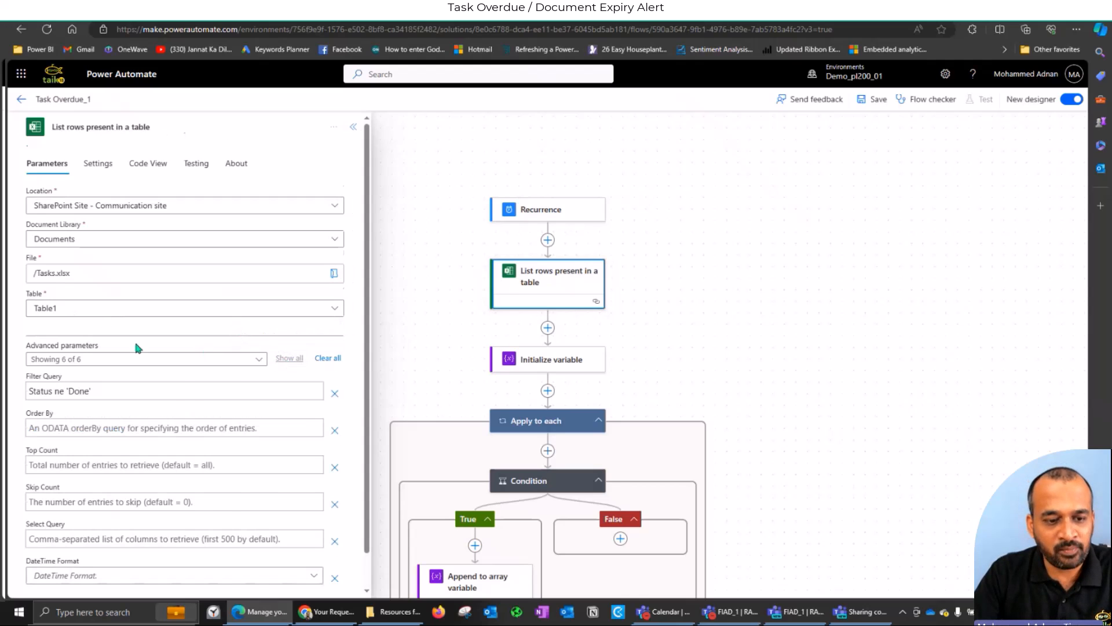
scroll(139, 348, "down", 2)
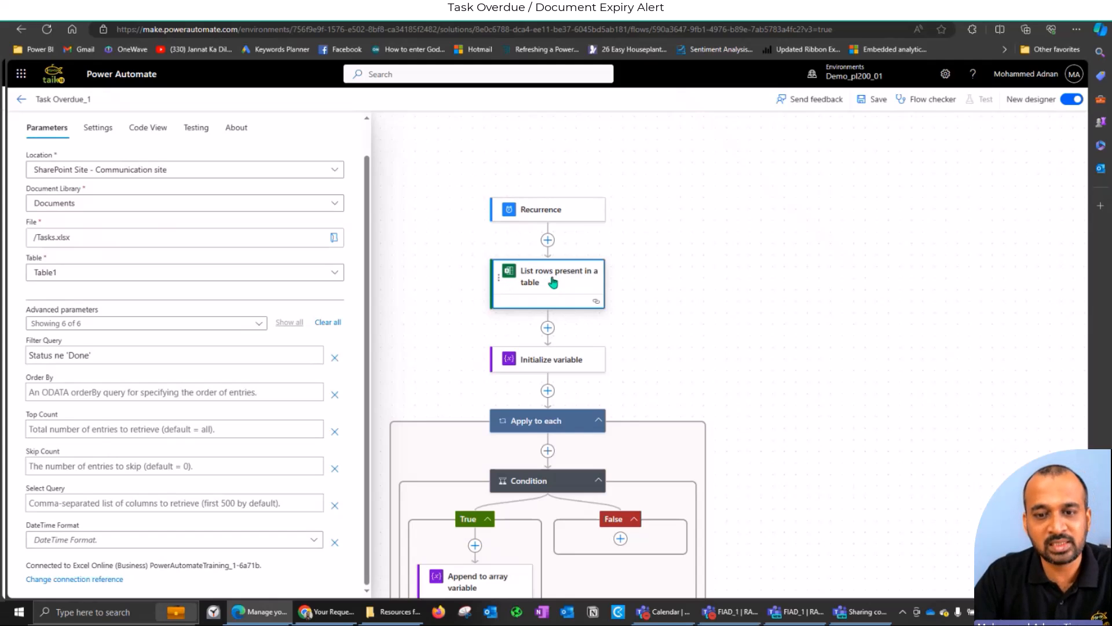
- Search for list rows among the actions that can follow the Recurrence trigger, and close the search without adding one
left_click(548, 240)
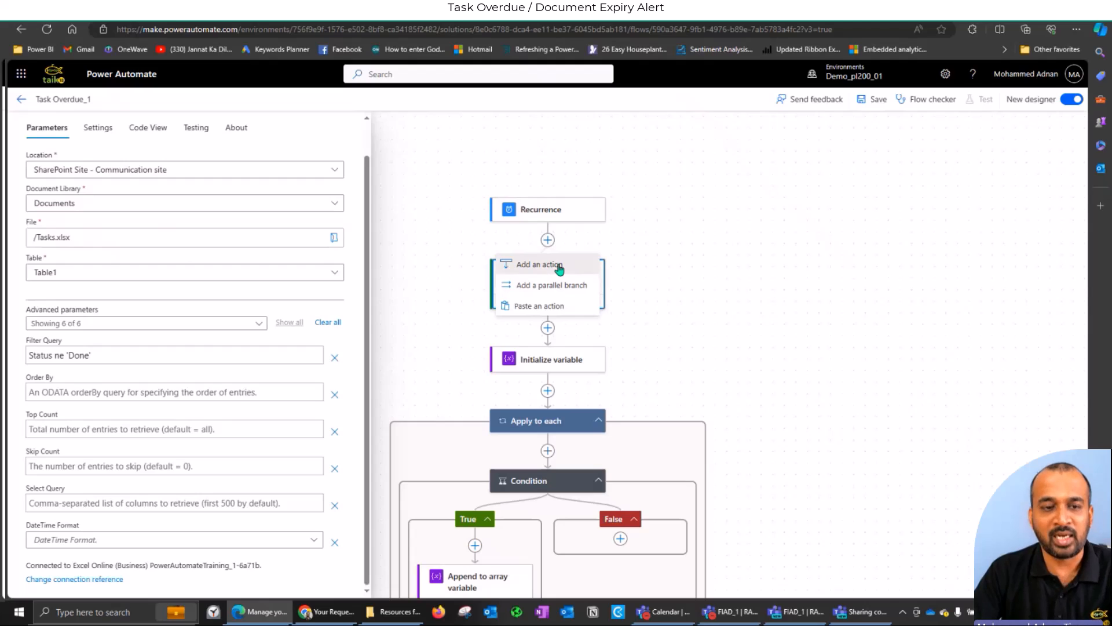
left_click(556, 264)
left_click(82, 164)
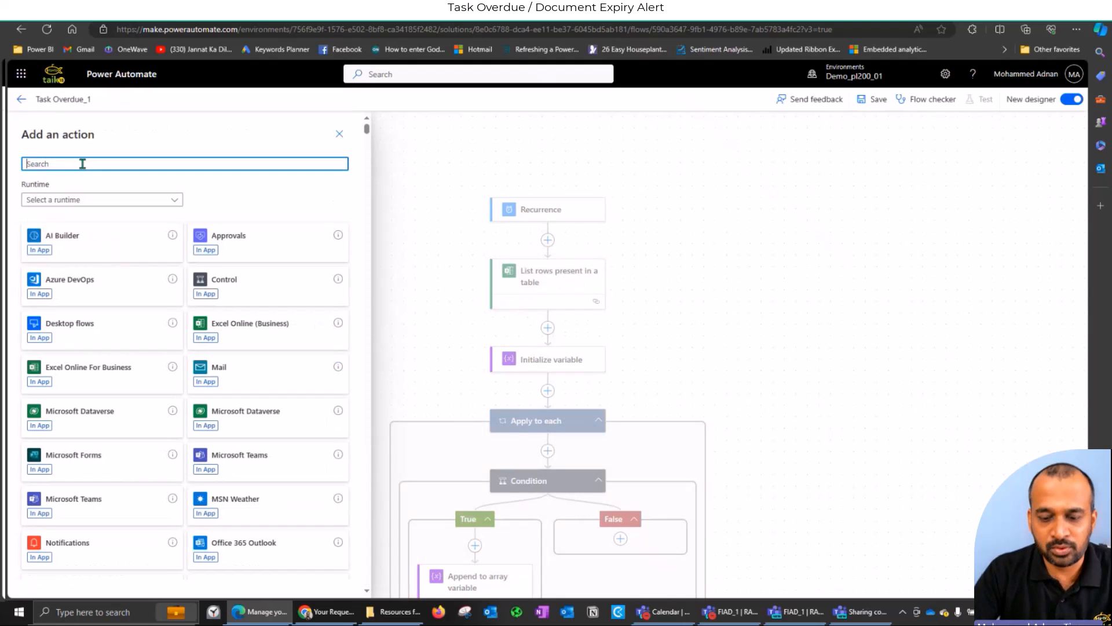
type("list rows")
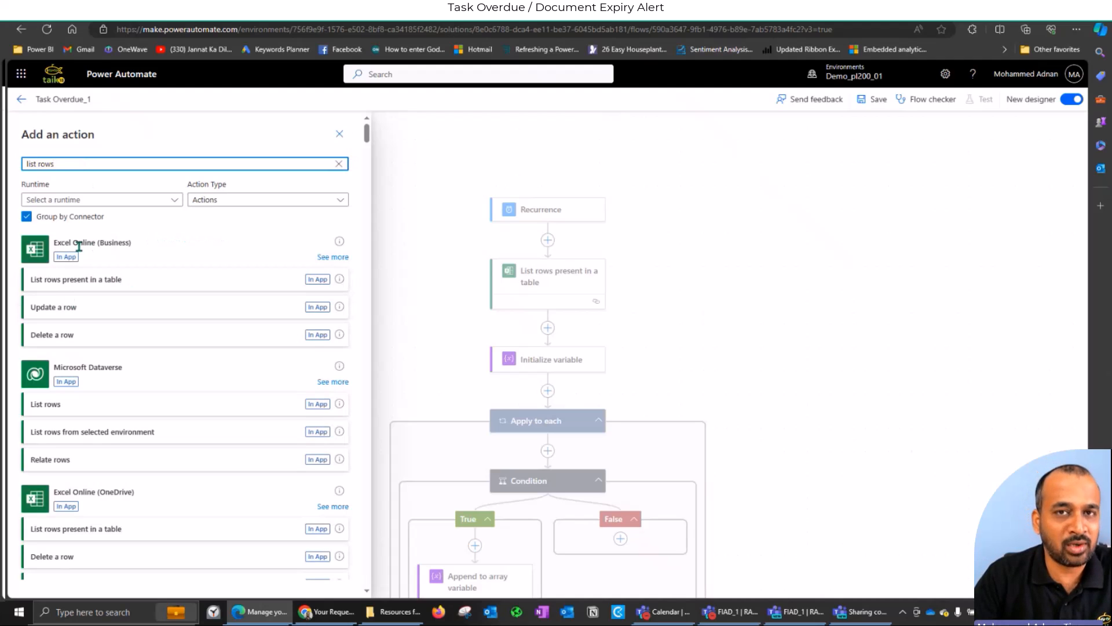
left_click(147, 249)
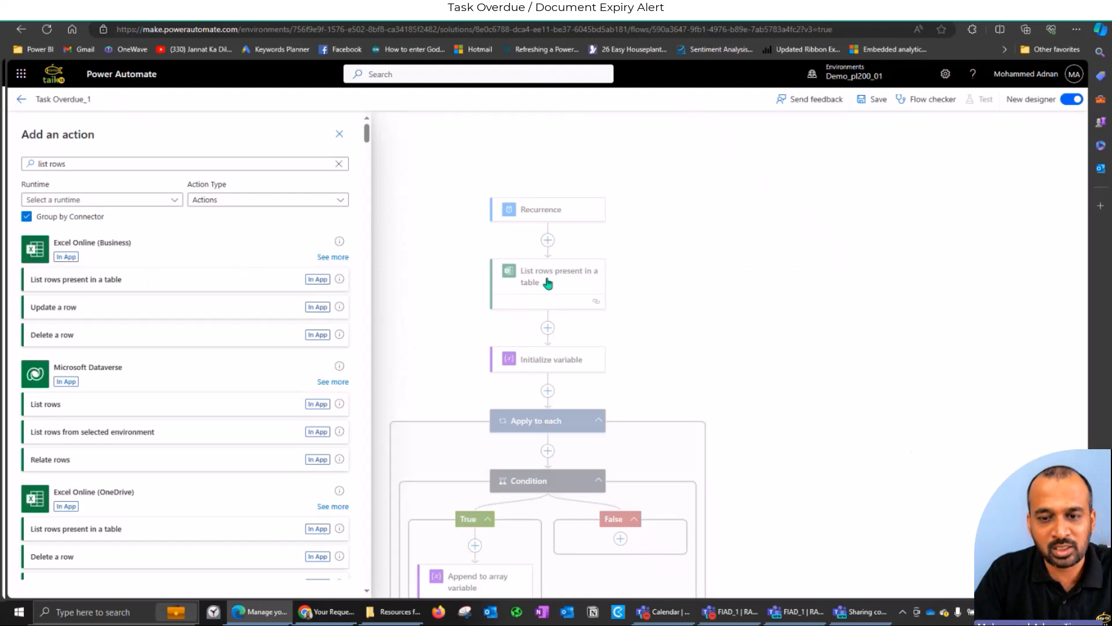
left_click(340, 133)
- View the name, type and value parameters of the Initialize variable action
left_click(565, 364)
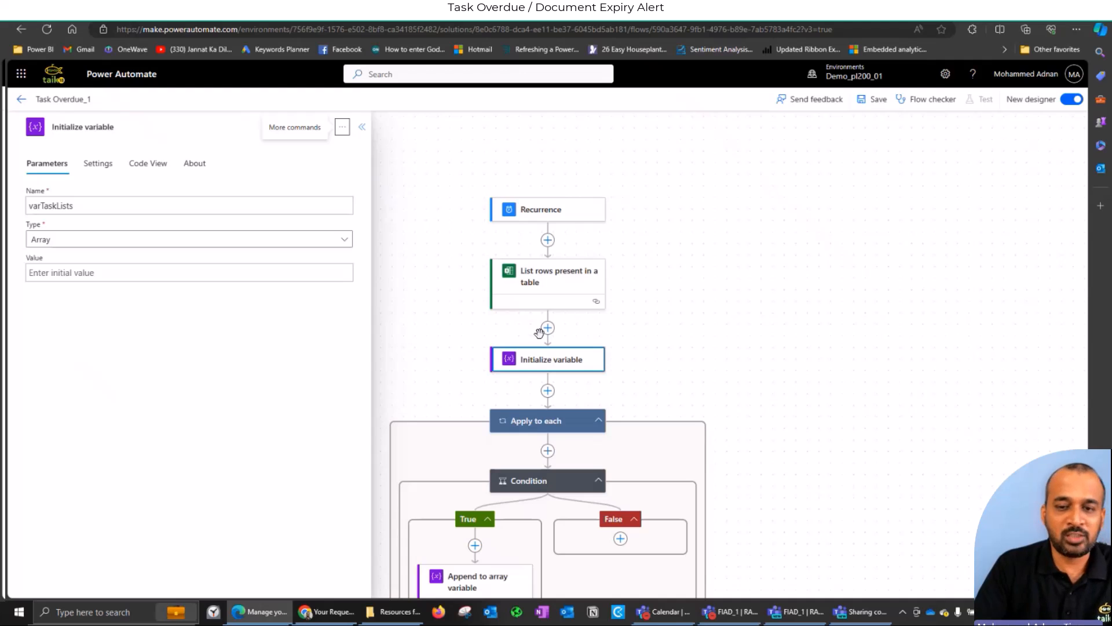
- View the data types available for the varTaskLists variable in the Initialize variable action
left_click(548, 328)
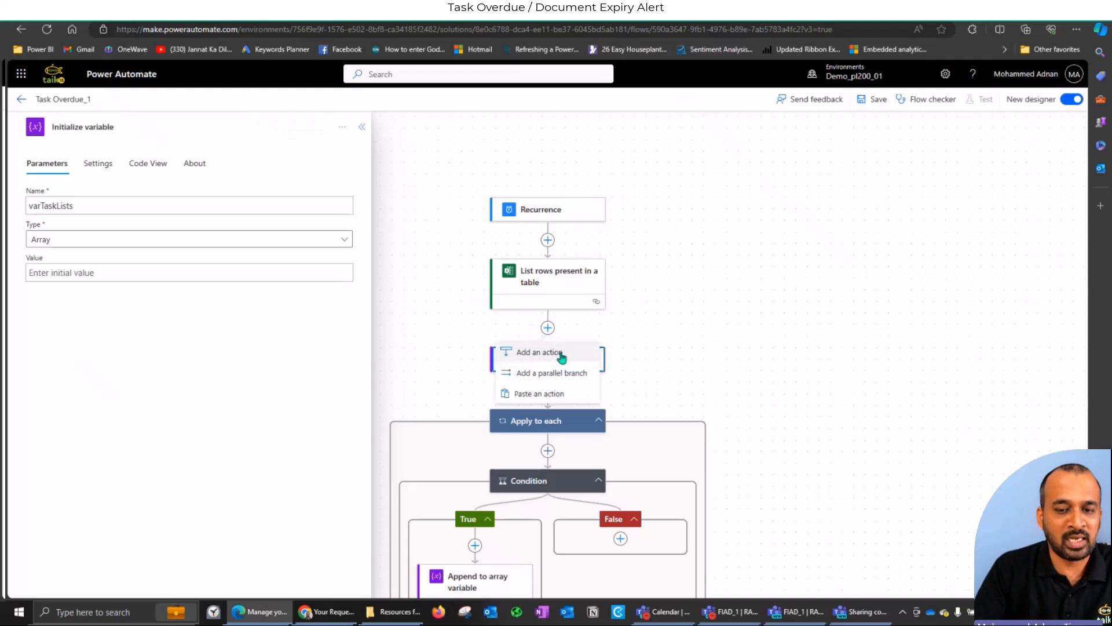
left_click_drag(54, 126, 140, 124)
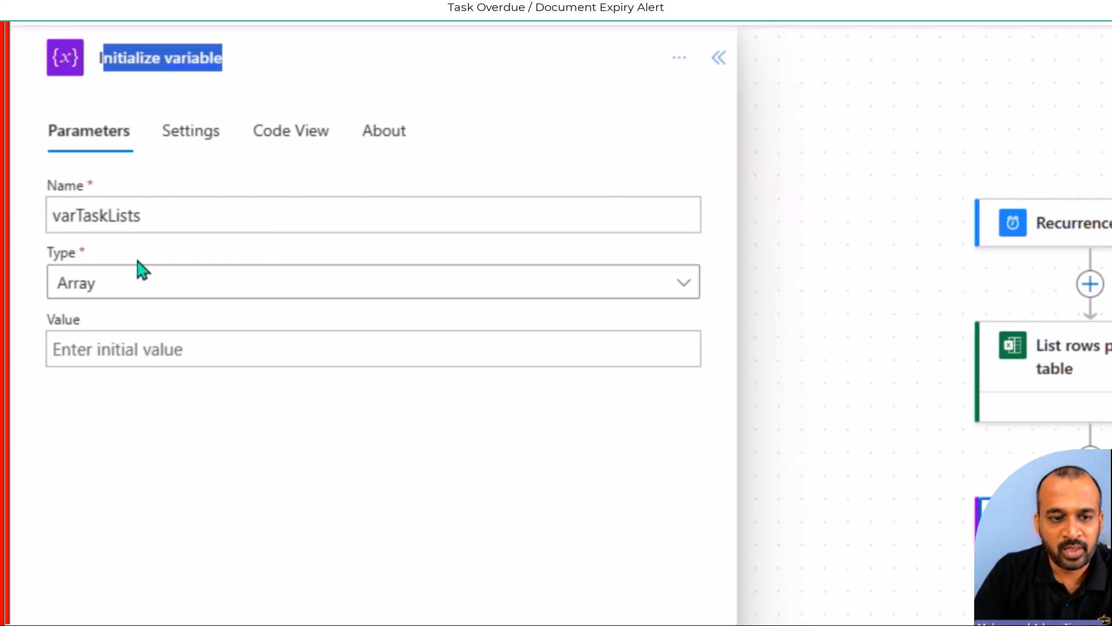
left_click(692, 286)
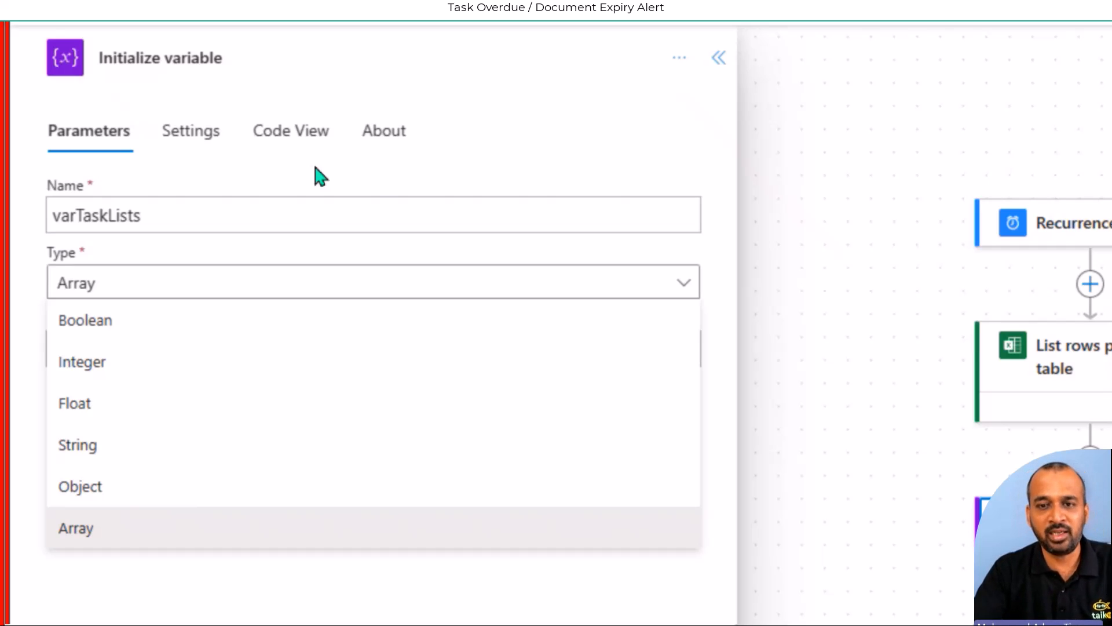
left_click(374, 190)
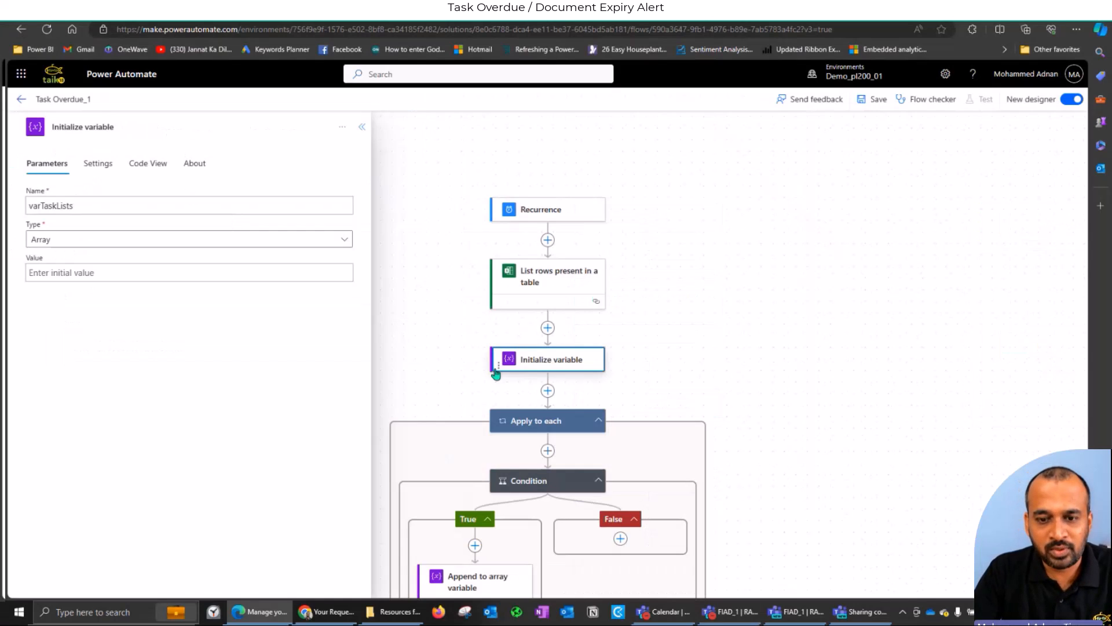
- View the Apply to each parameters and the Control actions that can follow Initialize variable, without adding one
left_click(581, 421)
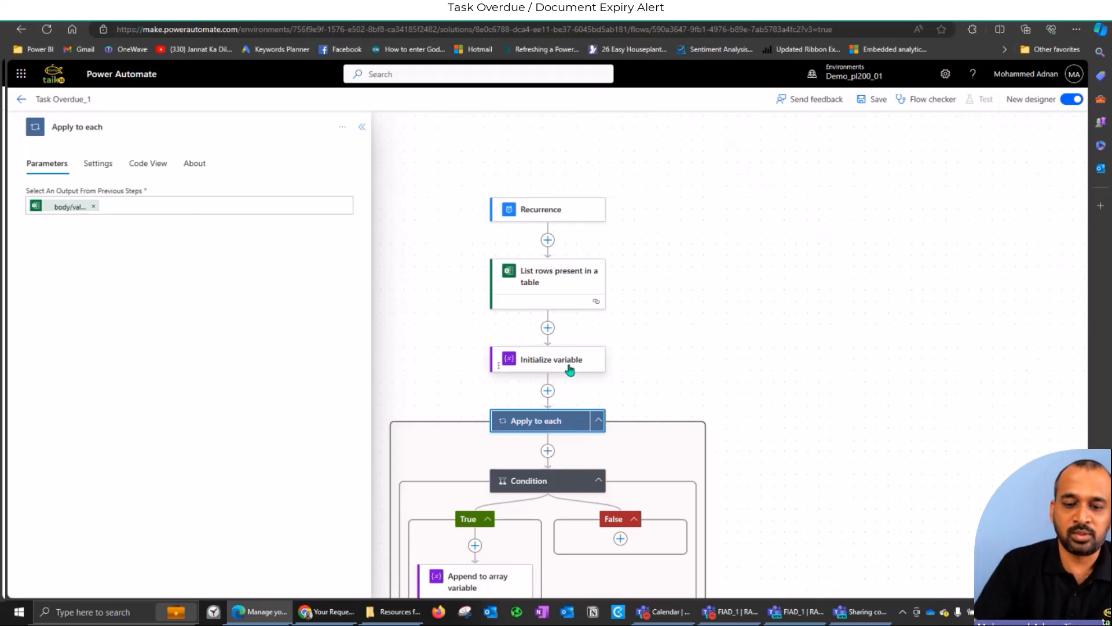
scroll(570, 370, "down", 1)
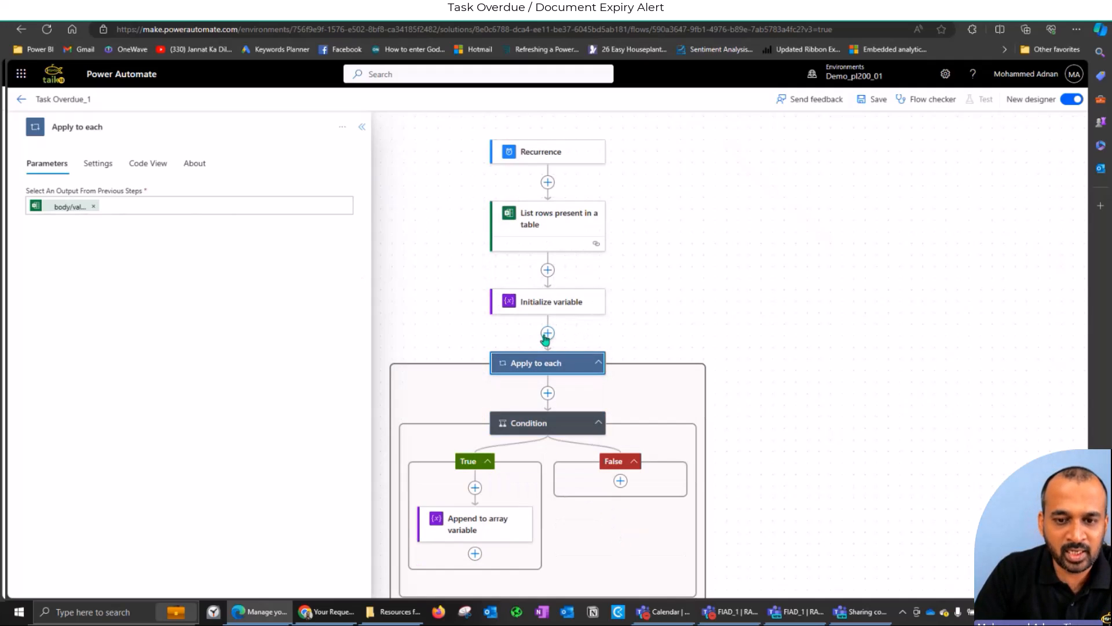
left_click(548, 333)
left_click(551, 358)
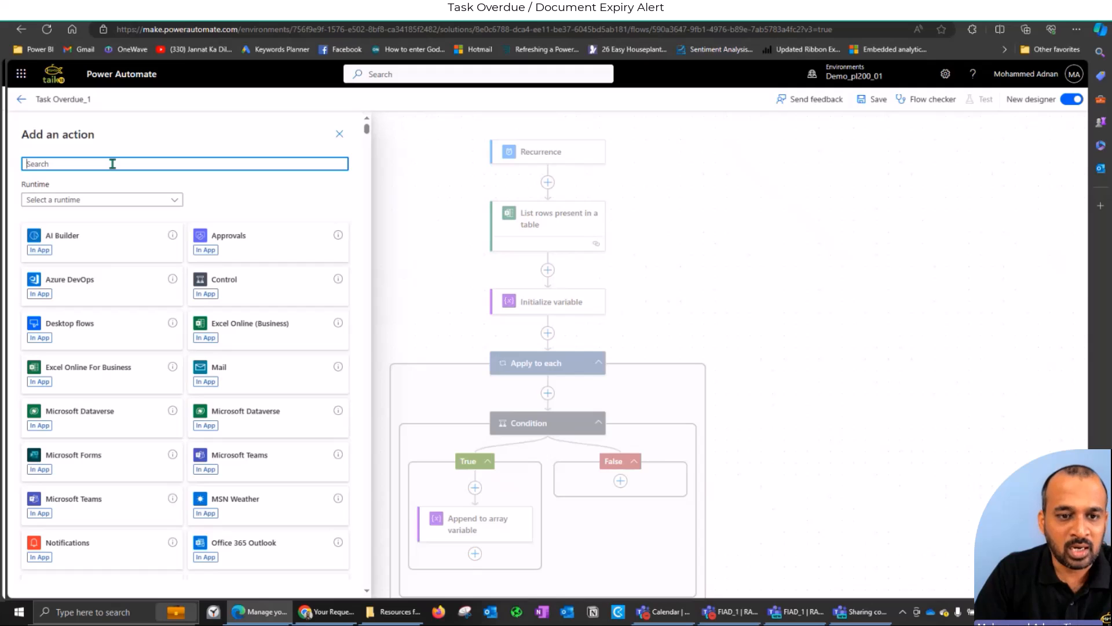
left_click(222, 280)
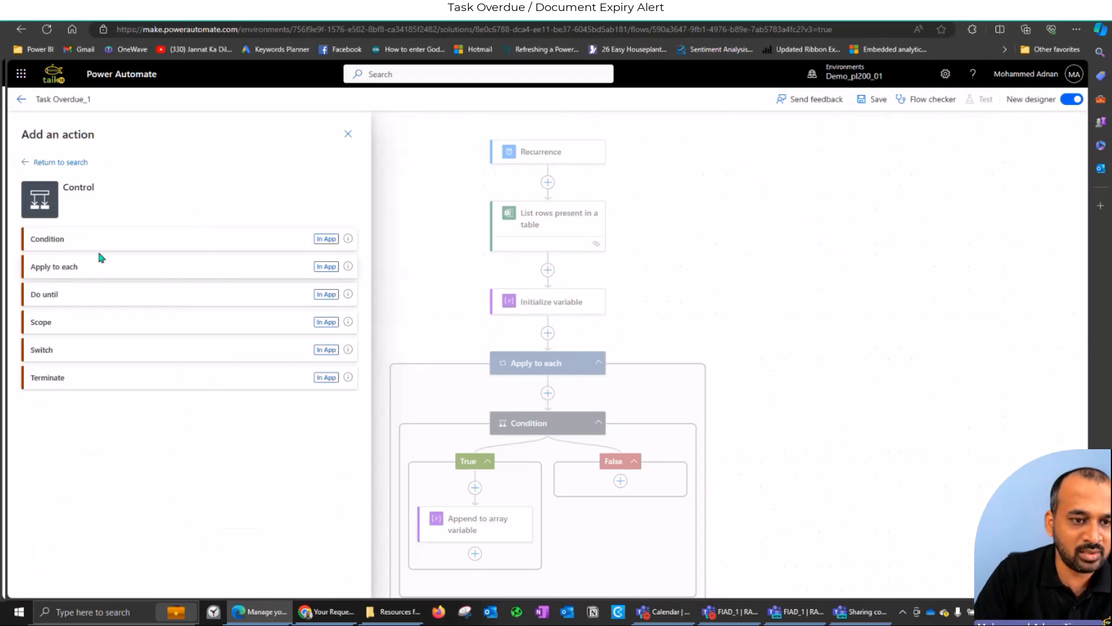
left_click(348, 134)
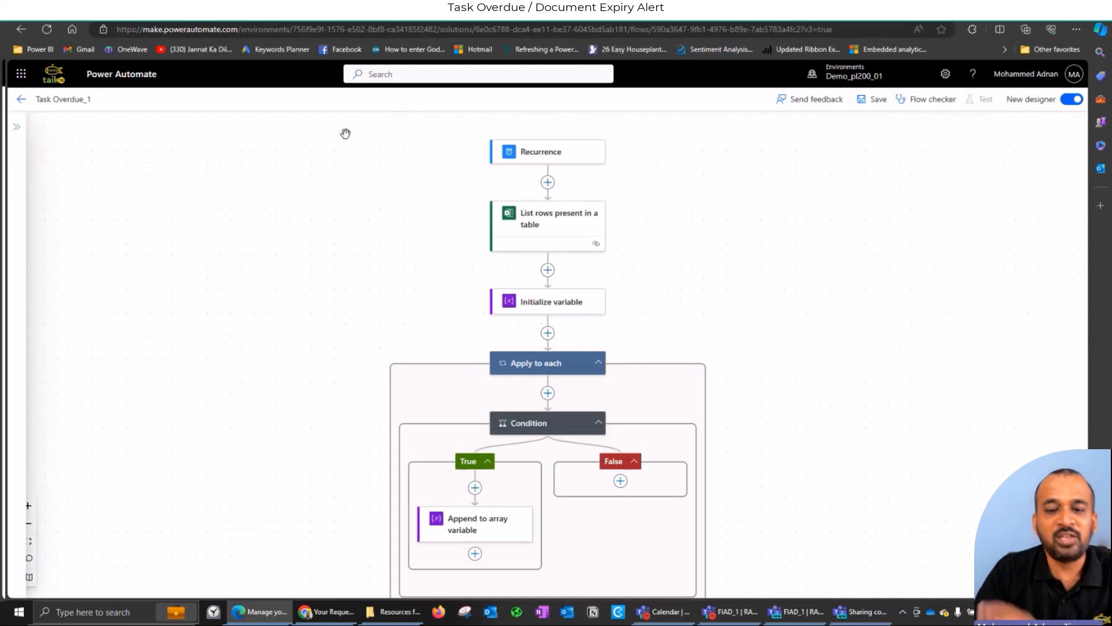
- Examine the Condition's Deadline operand and the full dynamic content offered by List rows present in a table
scroll(572, 356, "down", 1)
left_click(575, 365)
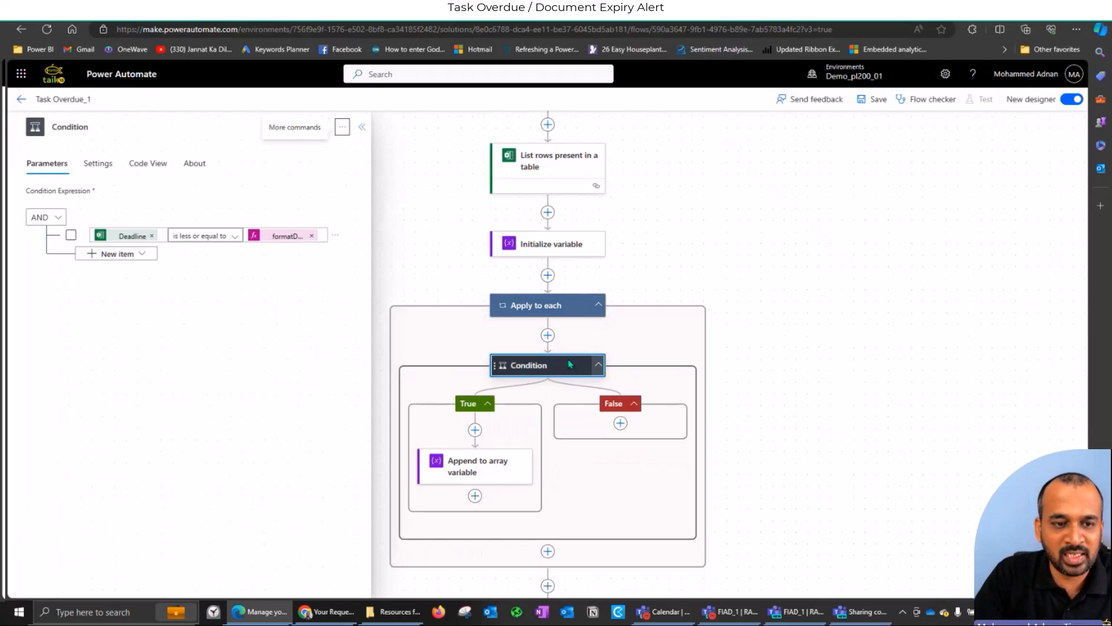
left_click(159, 233)
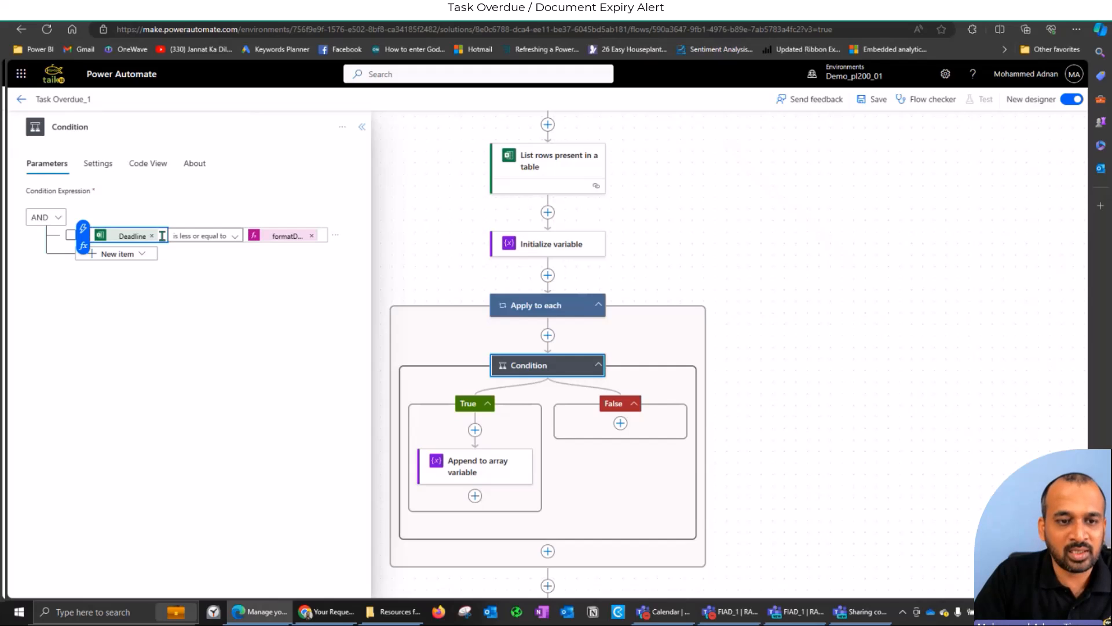
left_click(83, 228)
scroll(261, 457, "down", 2)
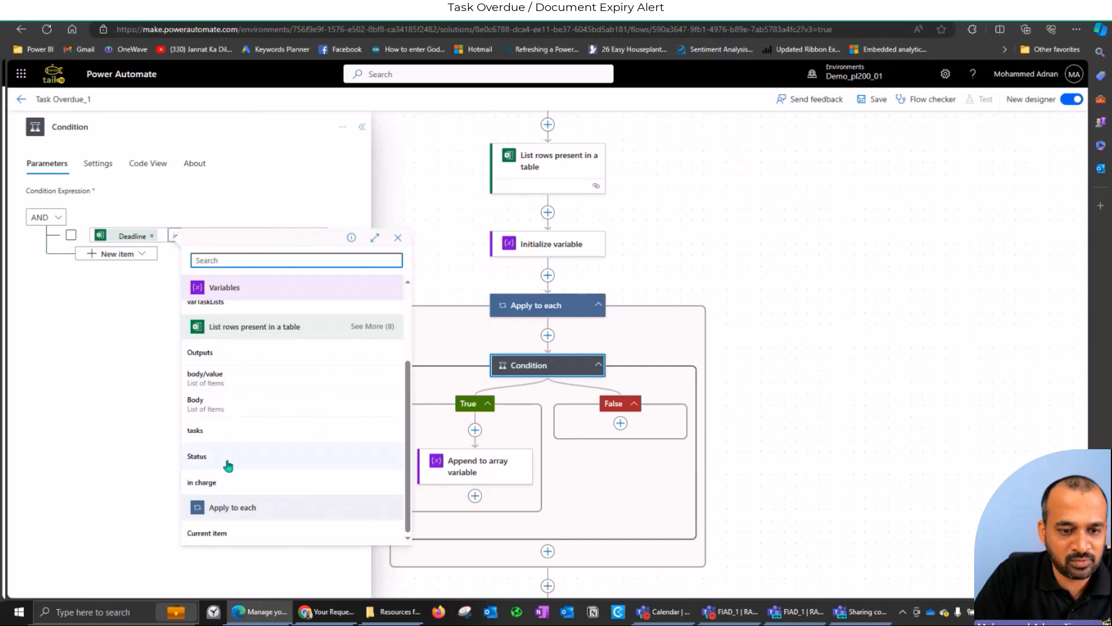
scroll(234, 365, "up", 1)
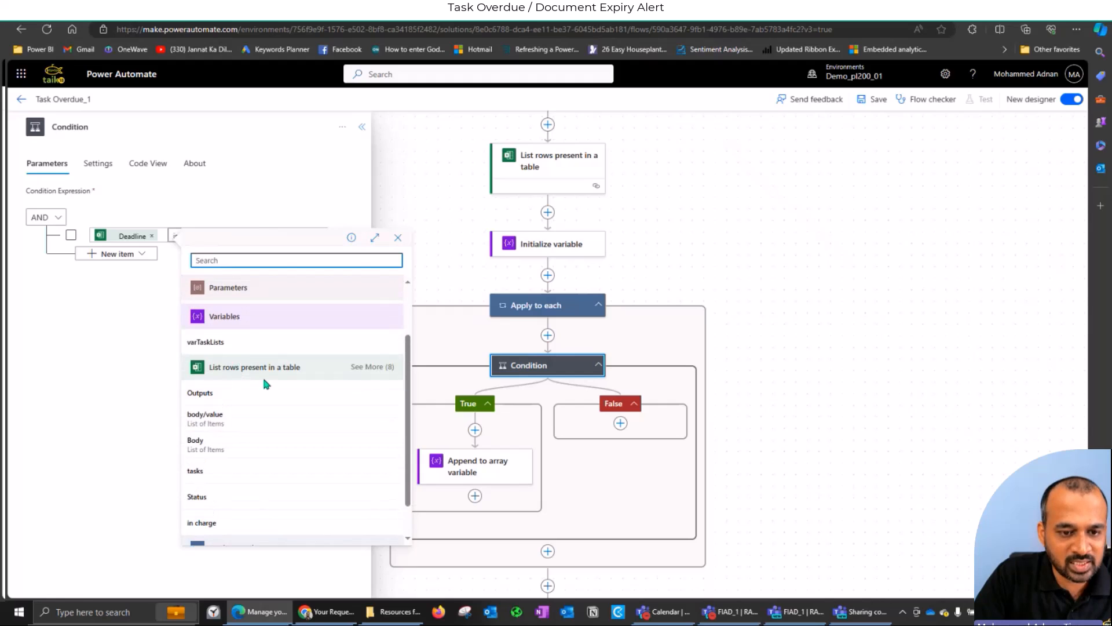
scroll(246, 435, "down", 1)
scroll(245, 432, "up", 2)
scroll(246, 428, "down", 2)
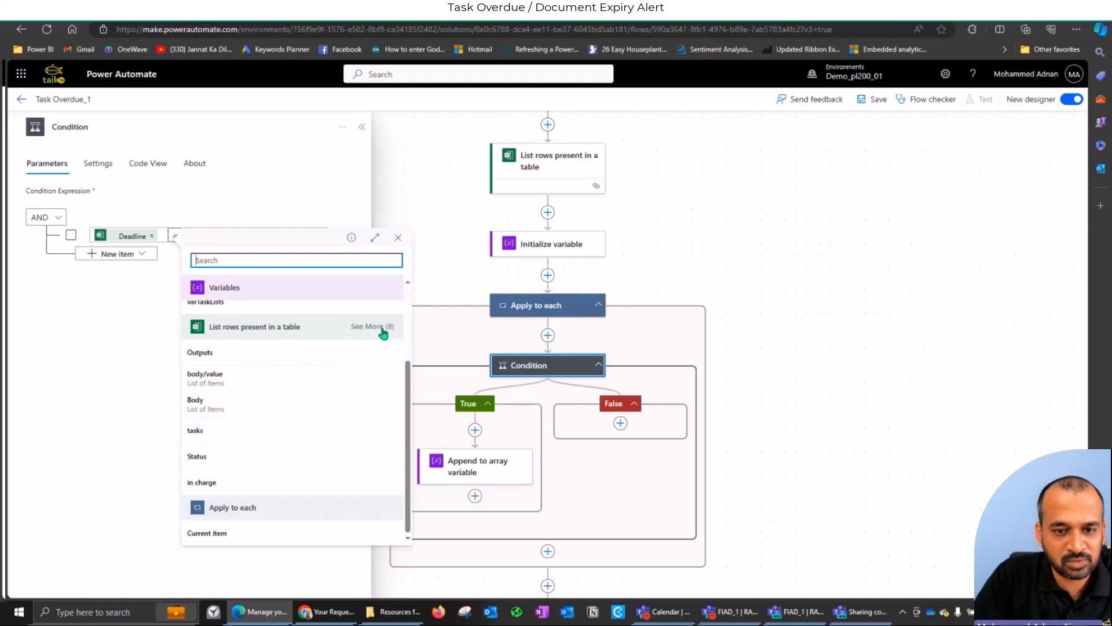
left_click(382, 328)
scroll(220, 452, "down", 1)
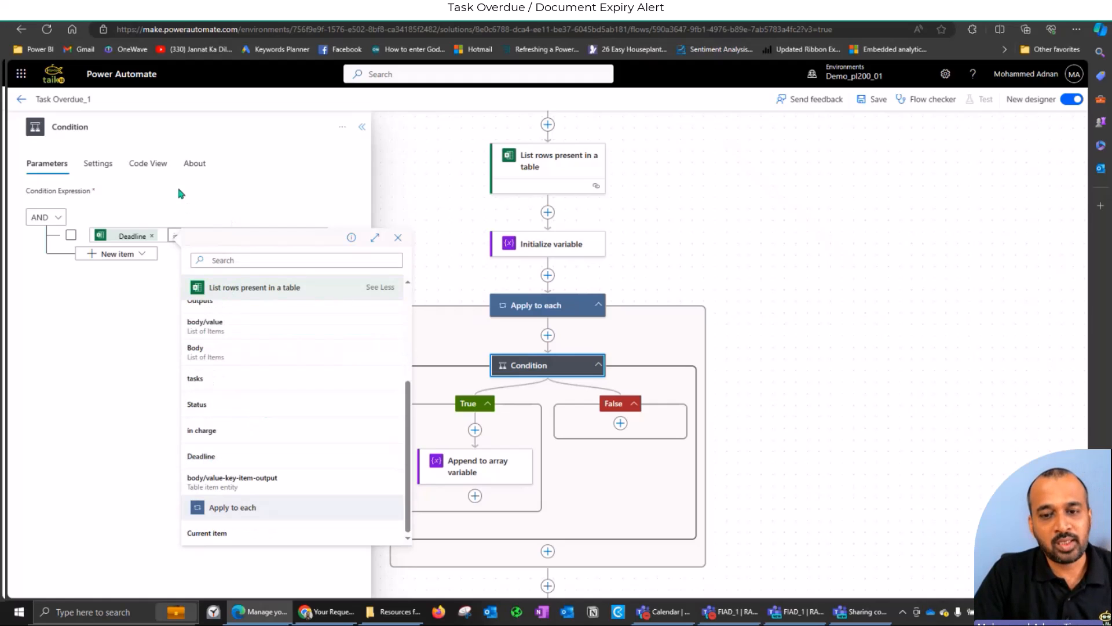
- View the Apply to each loop's input and the dynamic content available for it
left_click(554, 308)
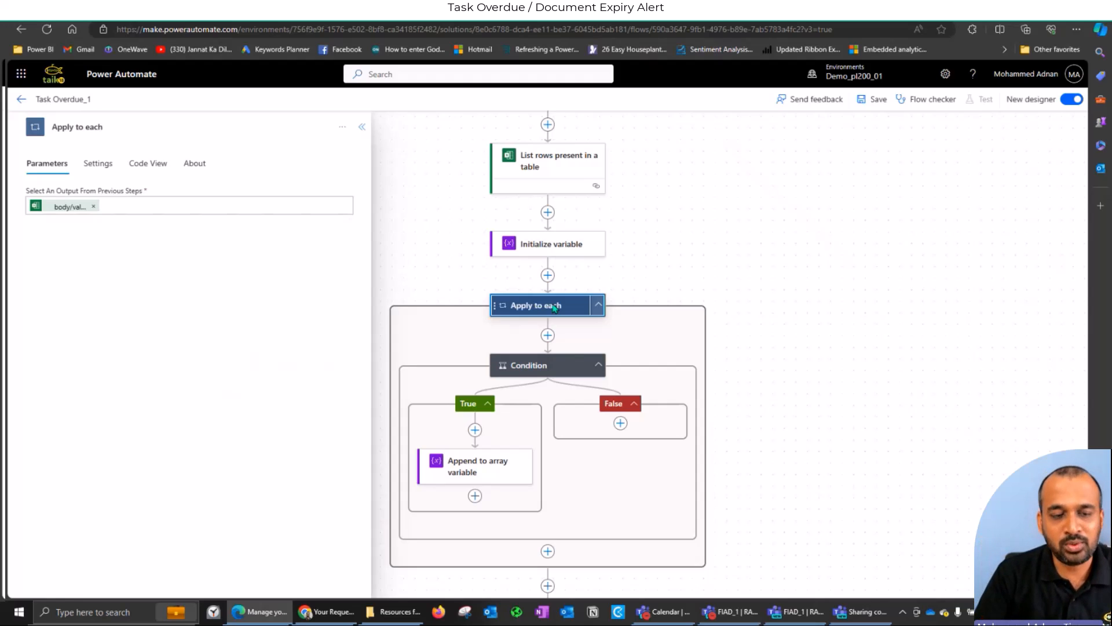
left_click(117, 204)
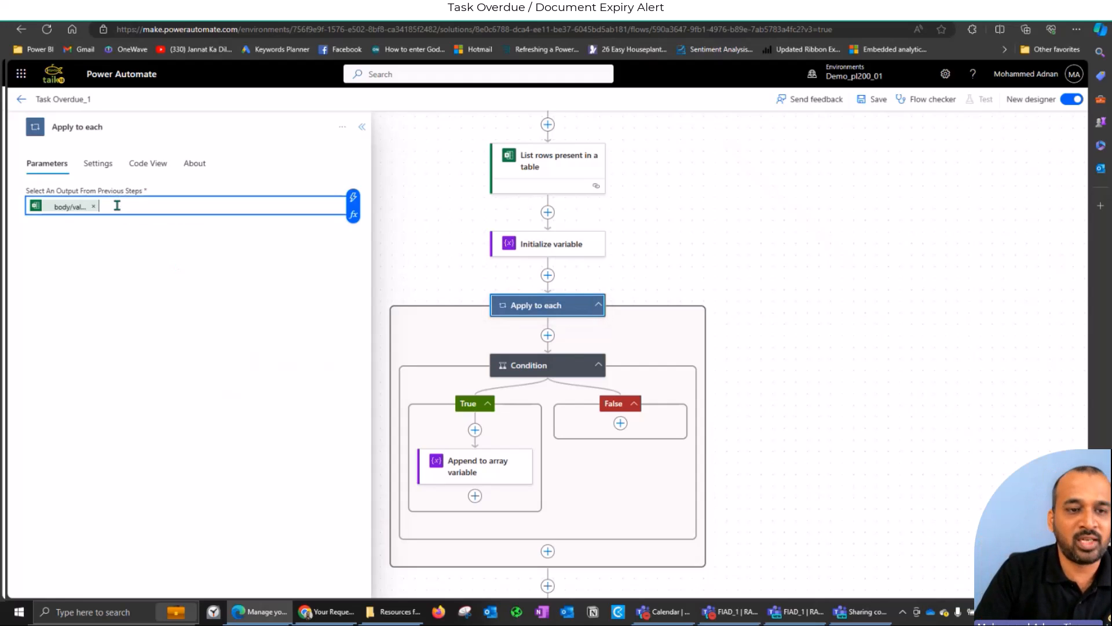
left_click(353, 198)
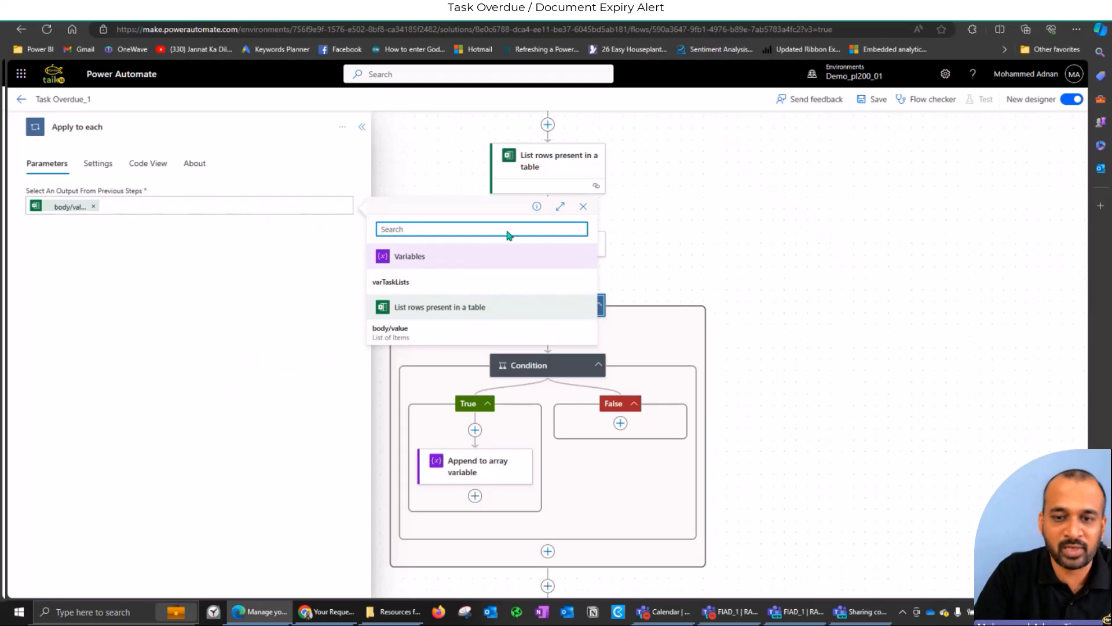
- Examine the formatDateTime expression that the Condition compares with Deadline, including its utcNow() and date format arguments
left_click(562, 367)
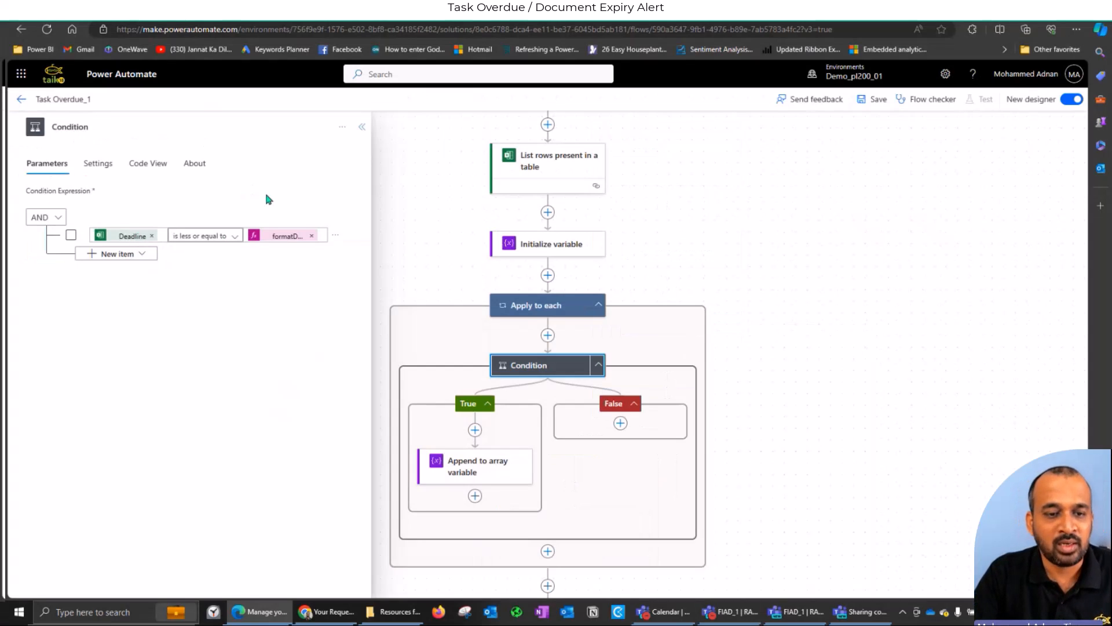
left_click(279, 243)
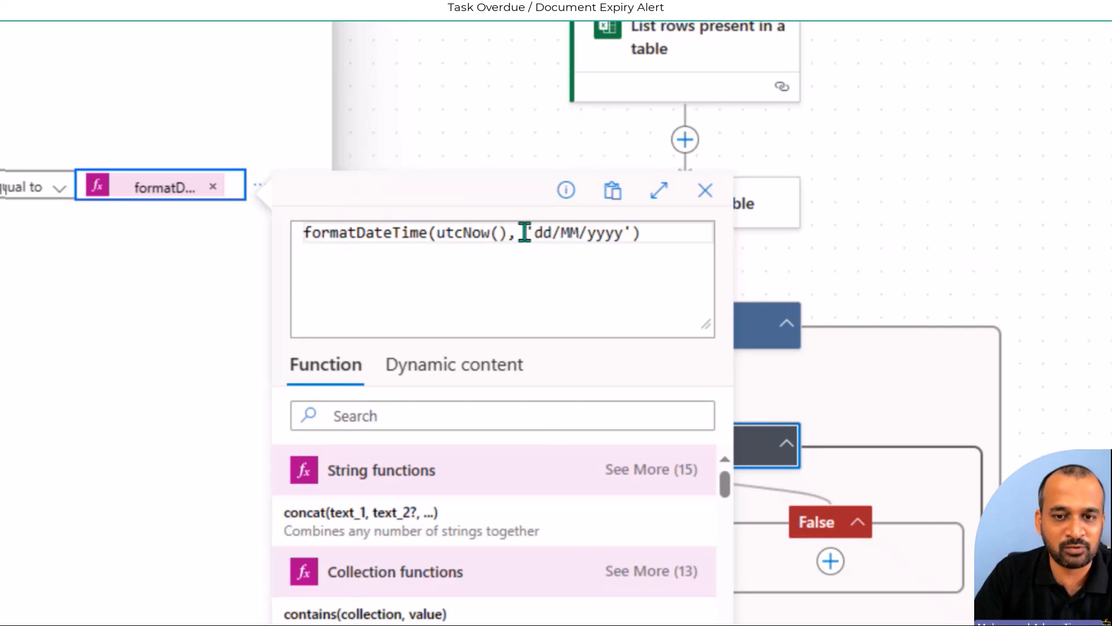
left_click_drag(318, 233, 489, 235)
left_click(437, 234)
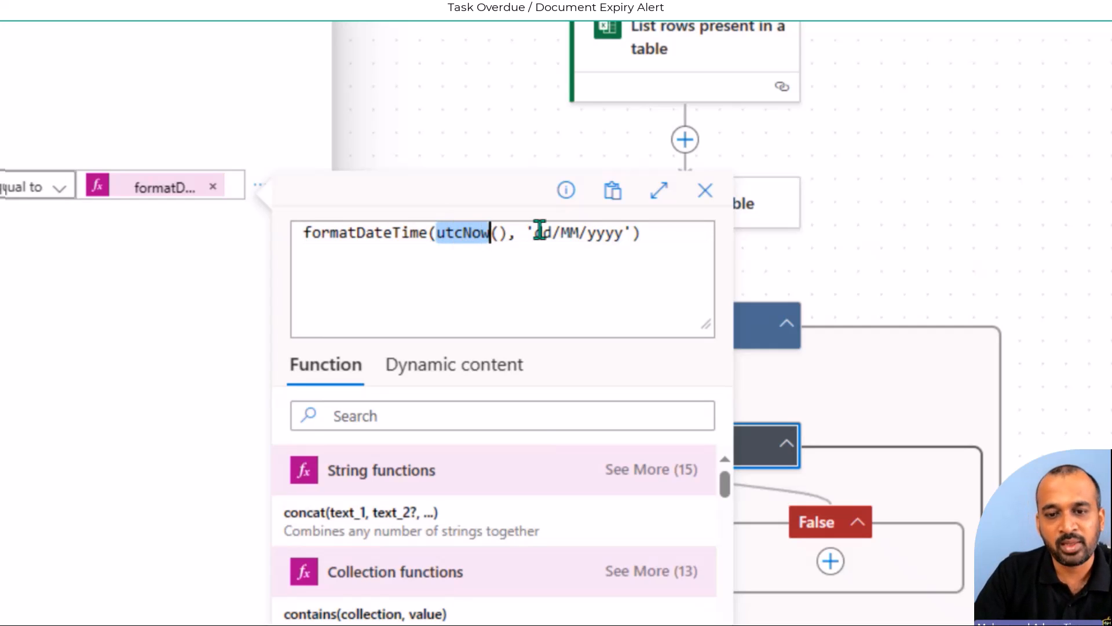
left_click_drag(516, 234, 632, 233)
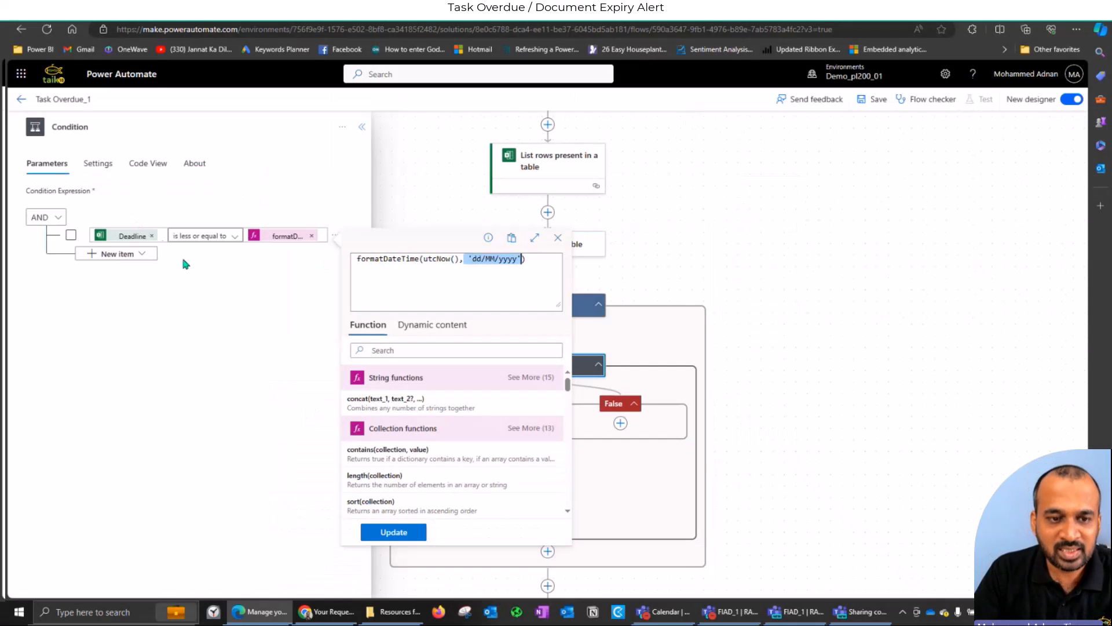
left_click(235, 278)
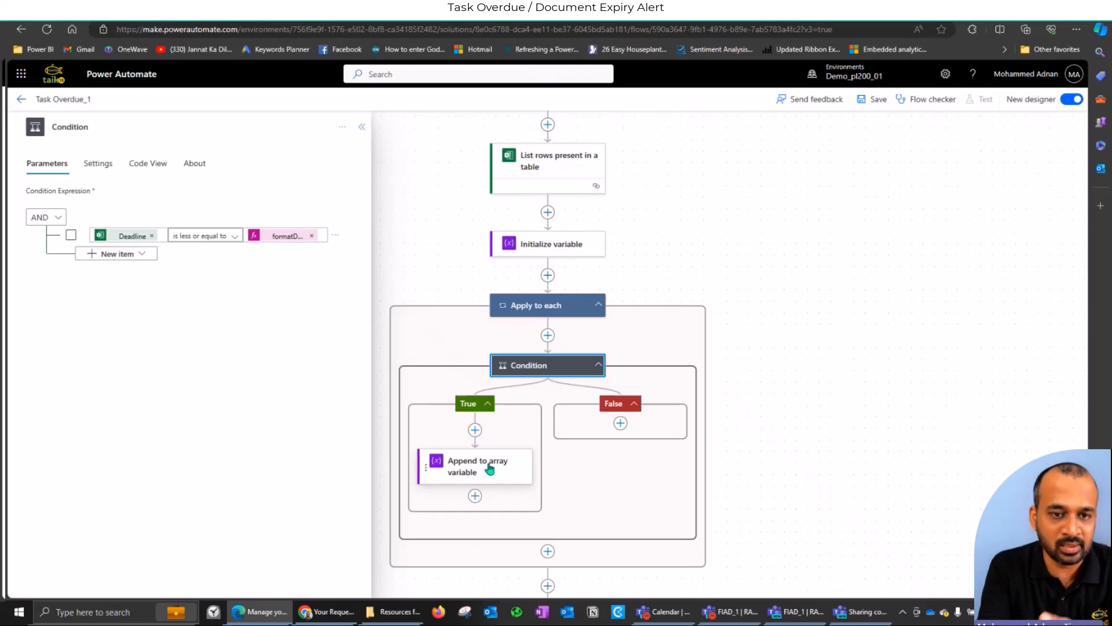
left_click(283, 237)
key("Home")
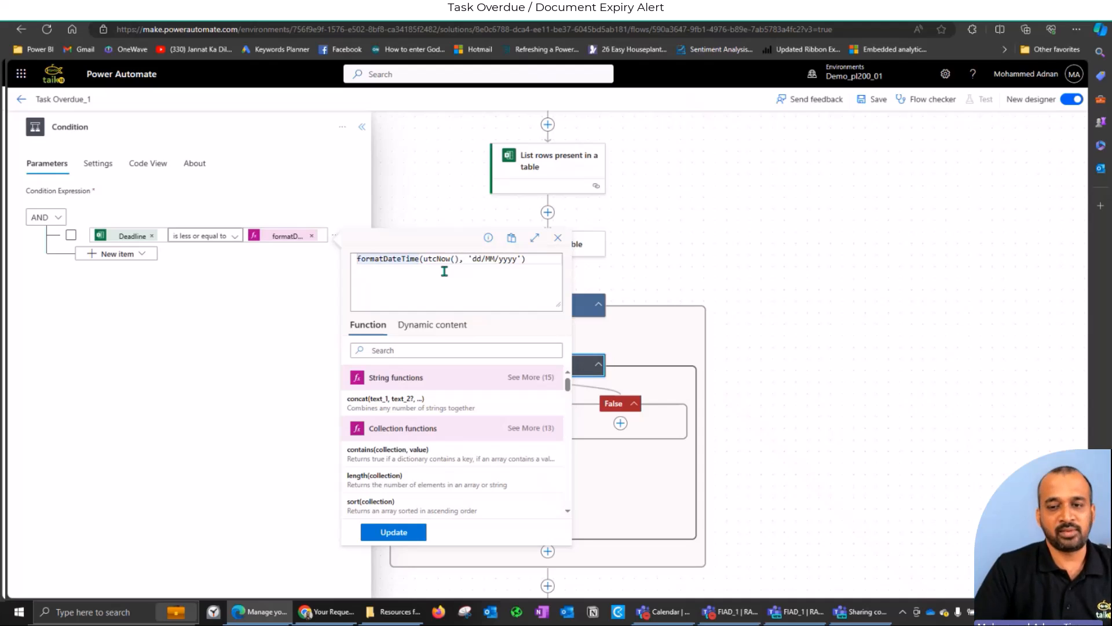
left_click(634, 354)
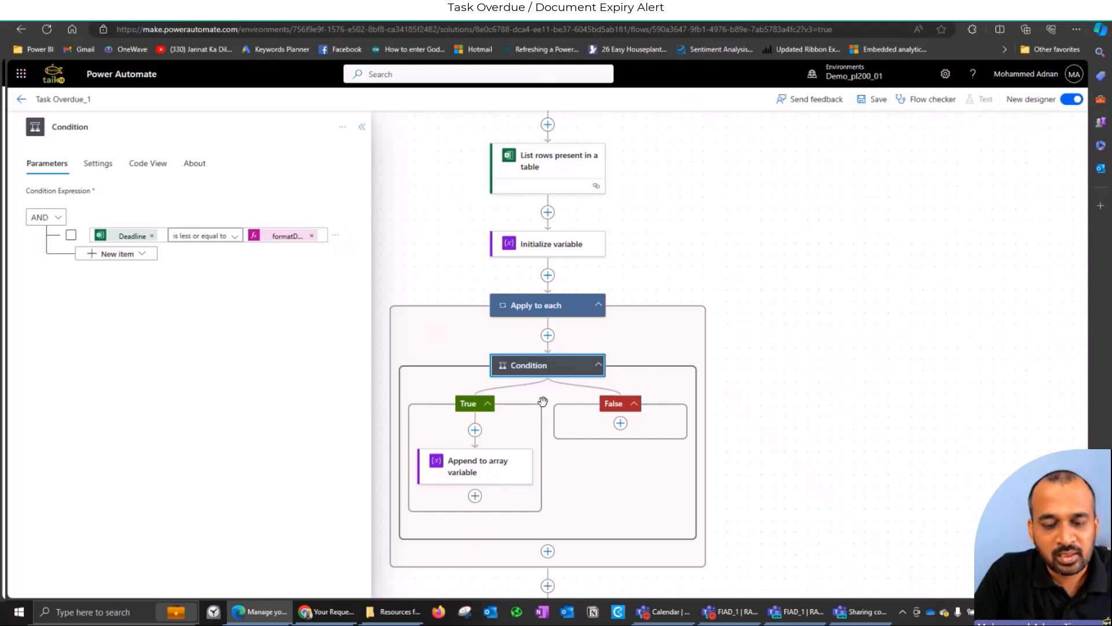
- Search the actions that can be added to the Condition's True branch for variables, and list all Variable actions
scroll(546, 411, "down", 2)
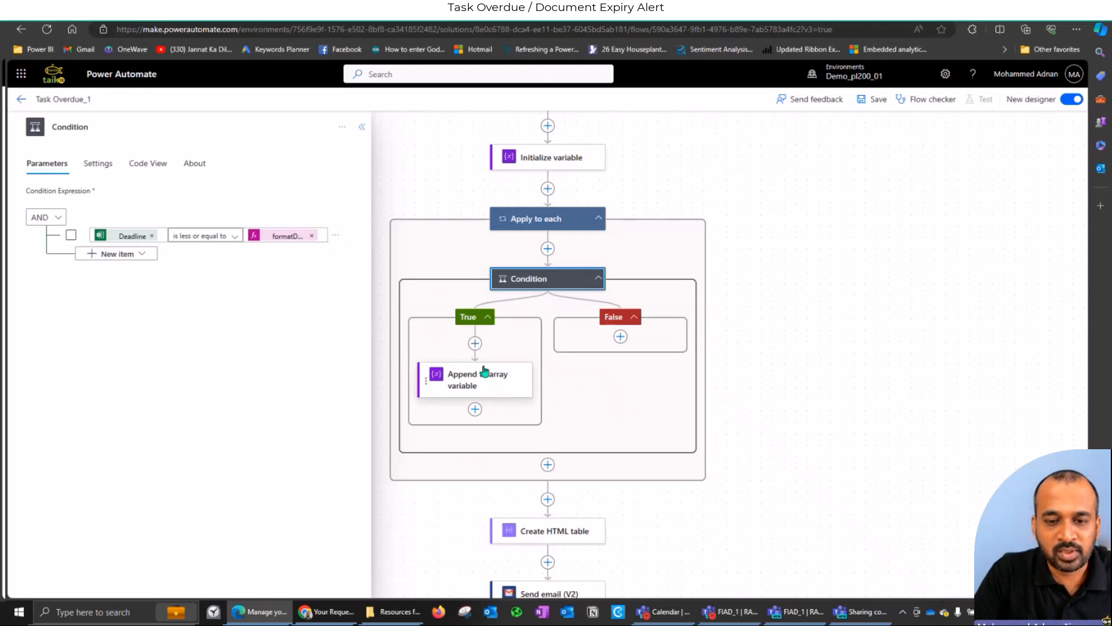
left_click(475, 344)
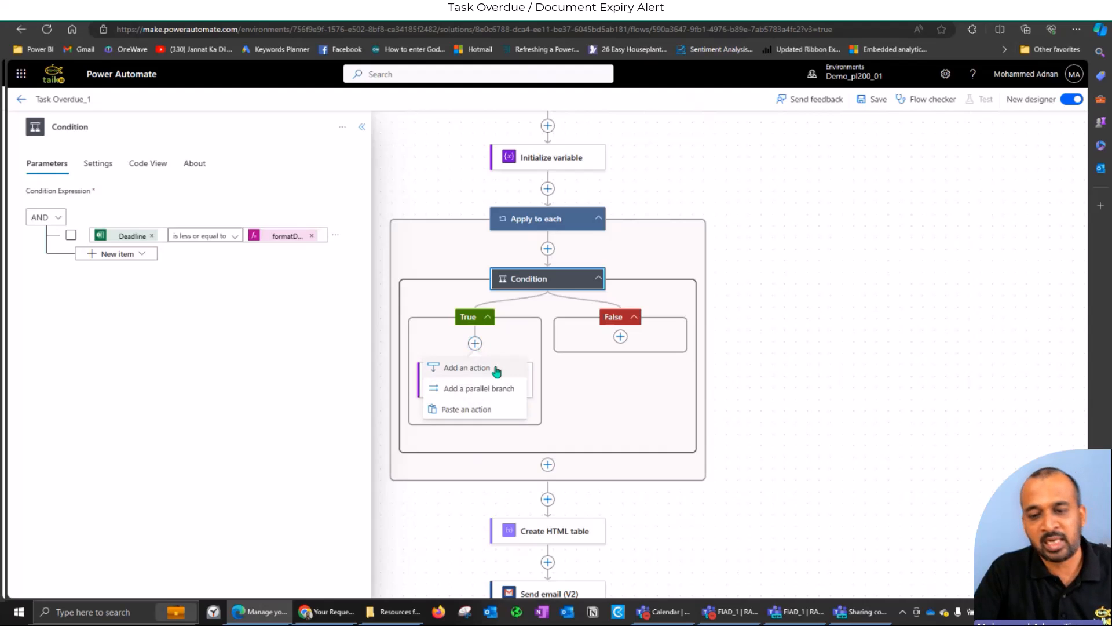
left_click(492, 368)
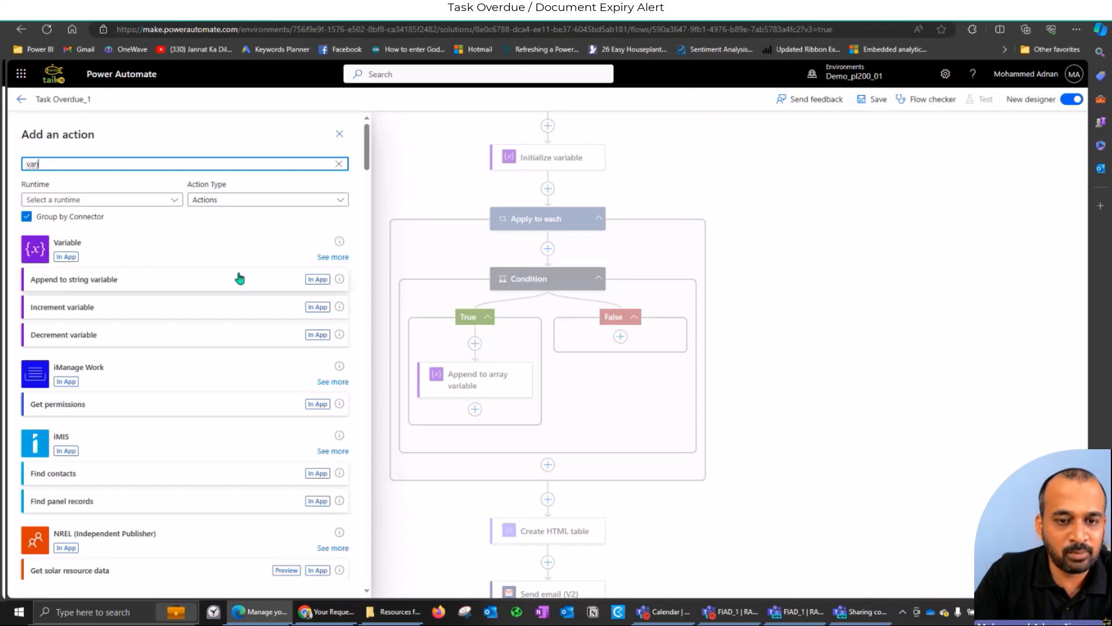
left_click(329, 257)
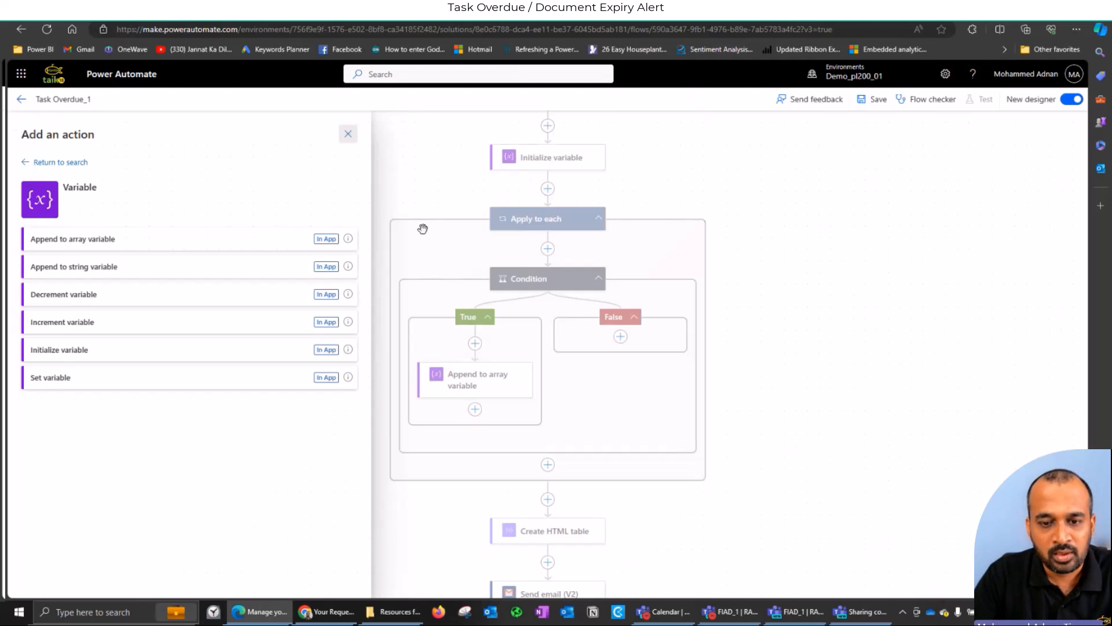
- Examine the Append to array variable action's target varTaskLists and its JSON value that maps Tasks, Status, InCharge and Deadline
left_click(472, 389)
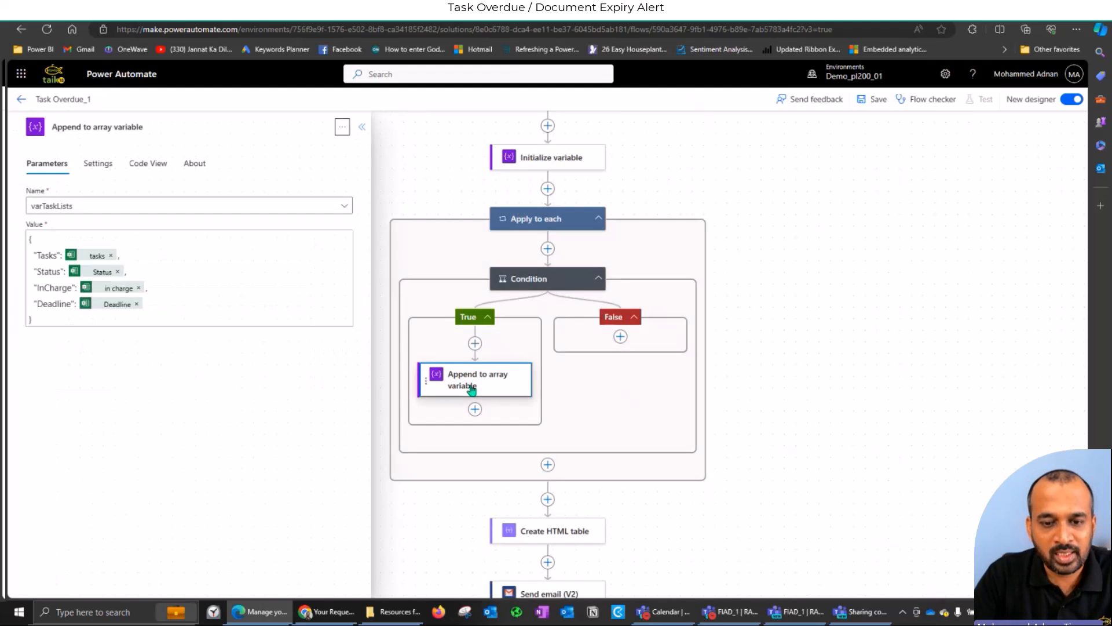
left_click(81, 208)
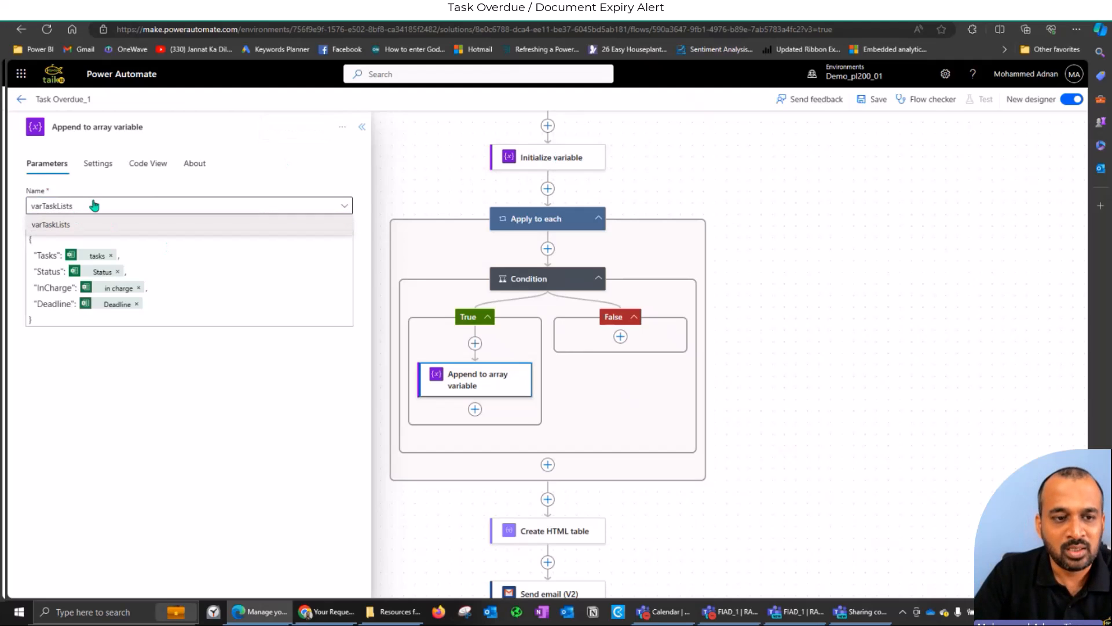
left_click(87, 223)
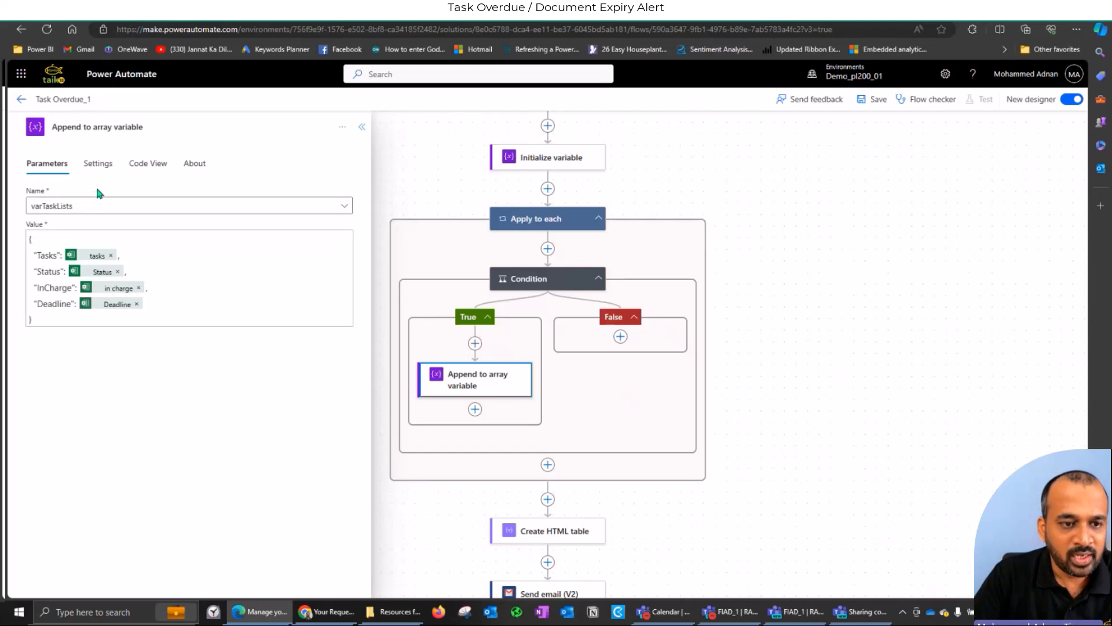
left_click(46, 237)
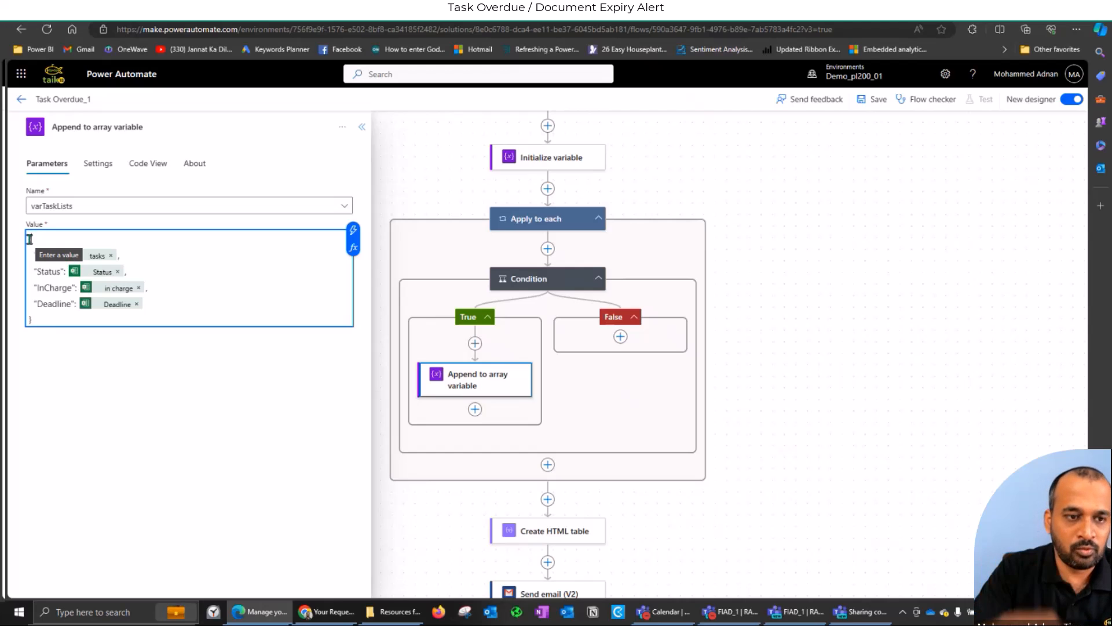
left_click(52, 319)
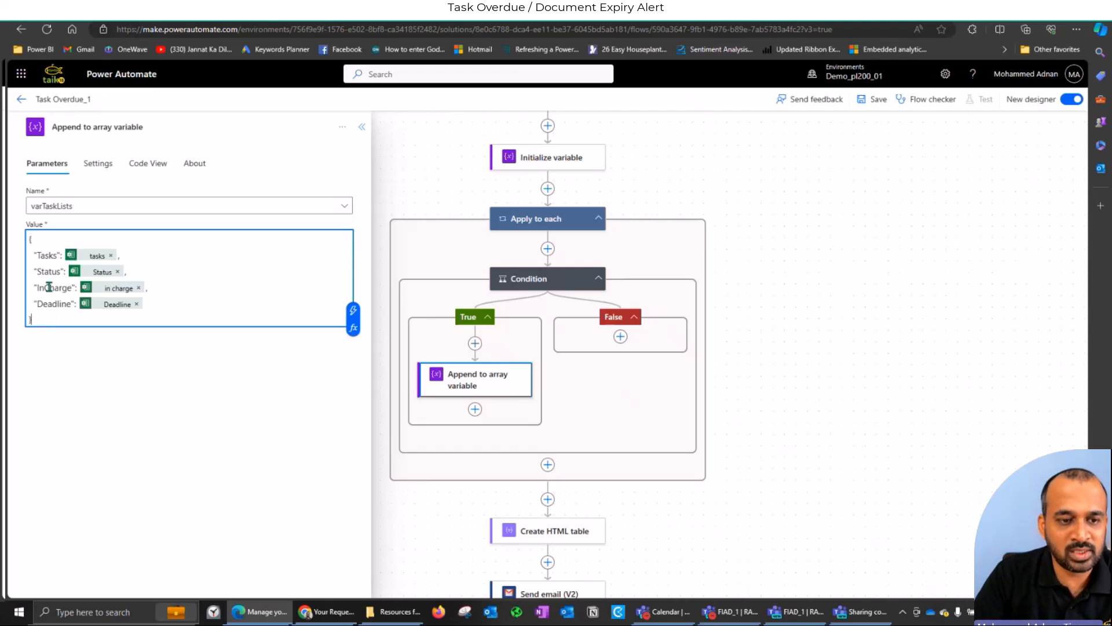
left_click_drag(32, 256, 58, 253)
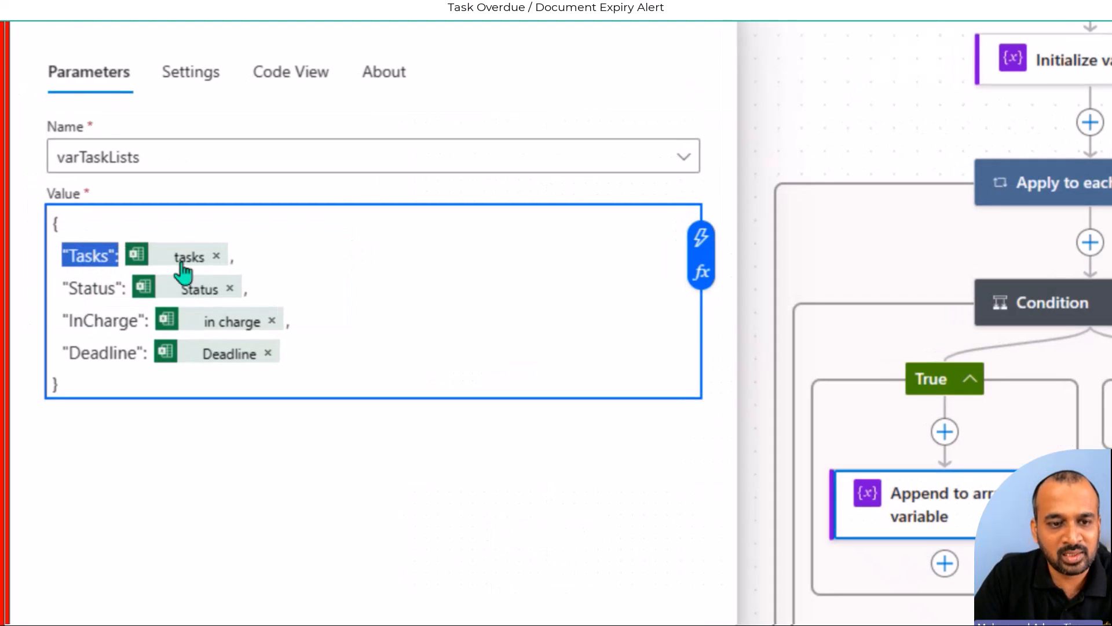
left_click(123, 256)
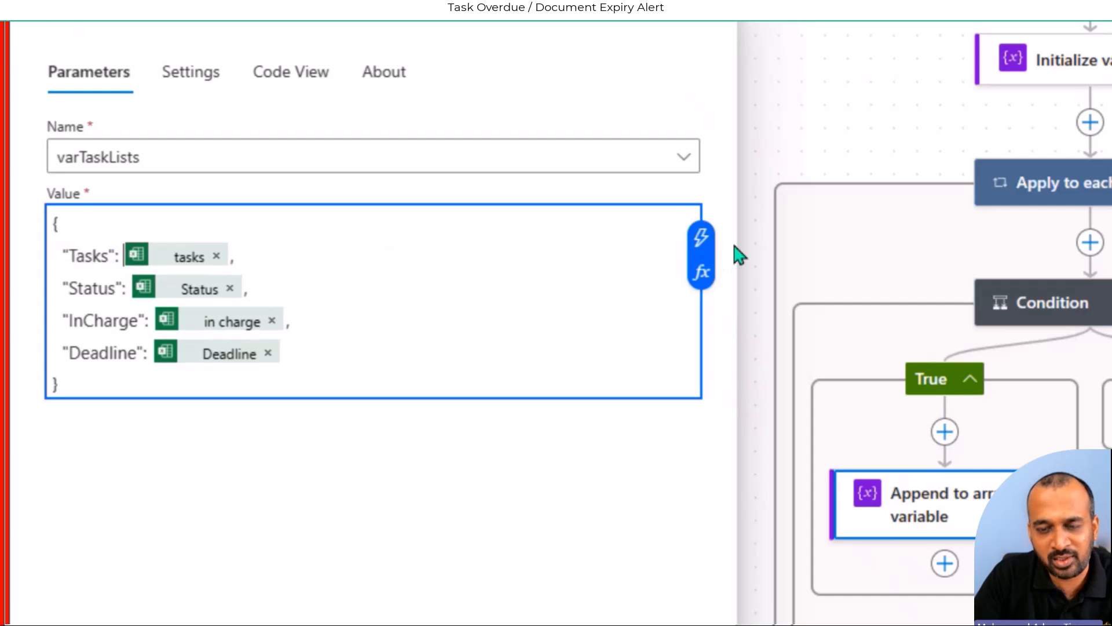
- View the dynamic content from List rows present in a table that is available for the appended array value
left_click(705, 240)
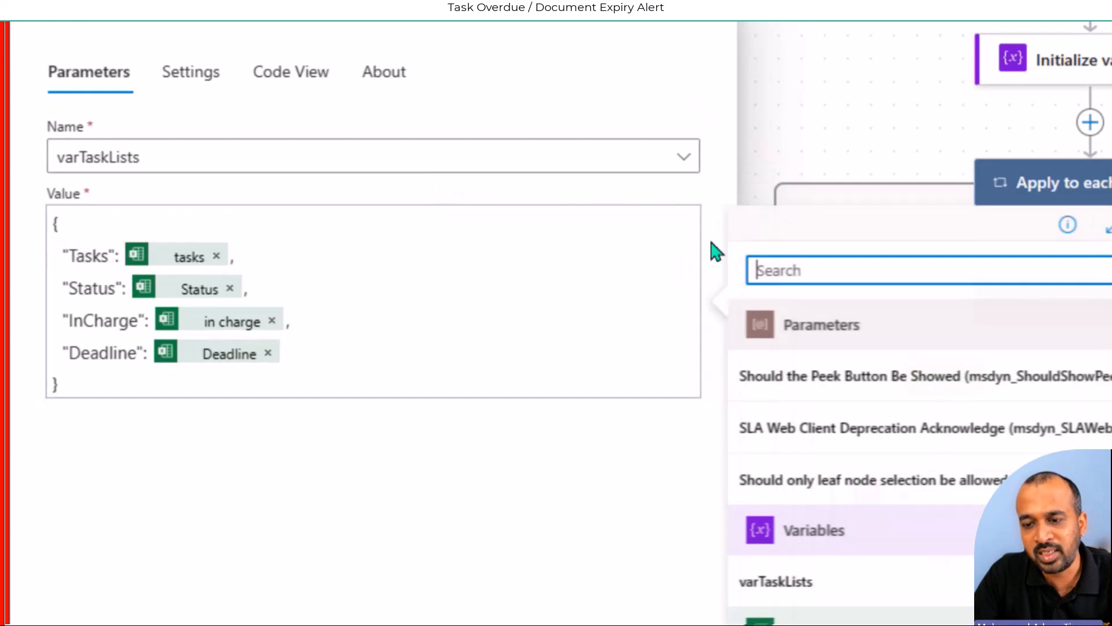
scroll(946, 450, "down", 3)
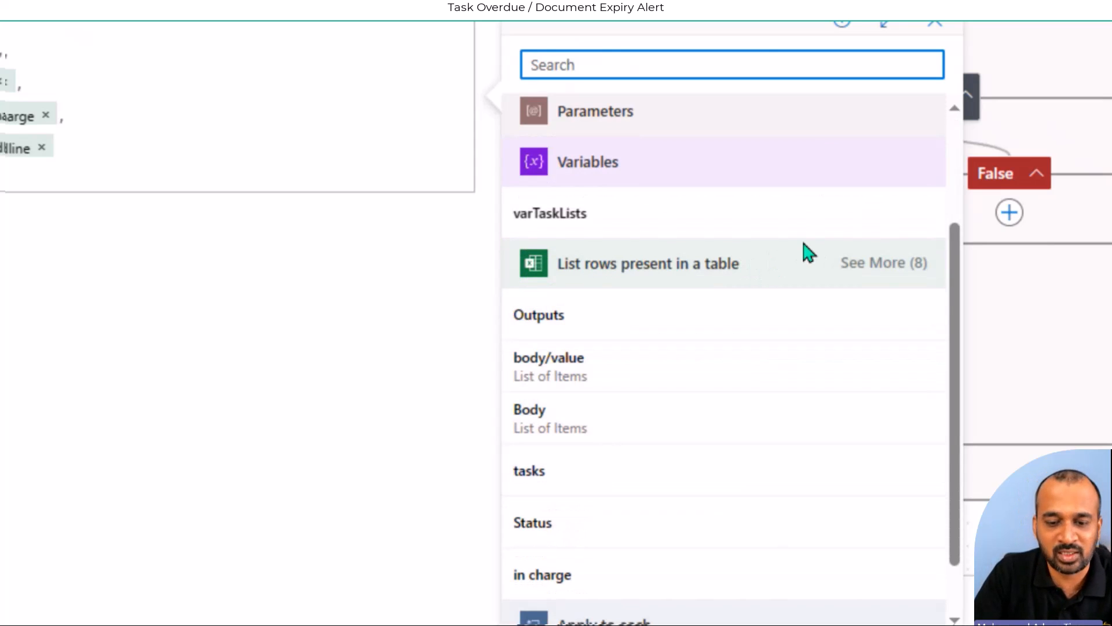
scroll(667, 522, "down", 1)
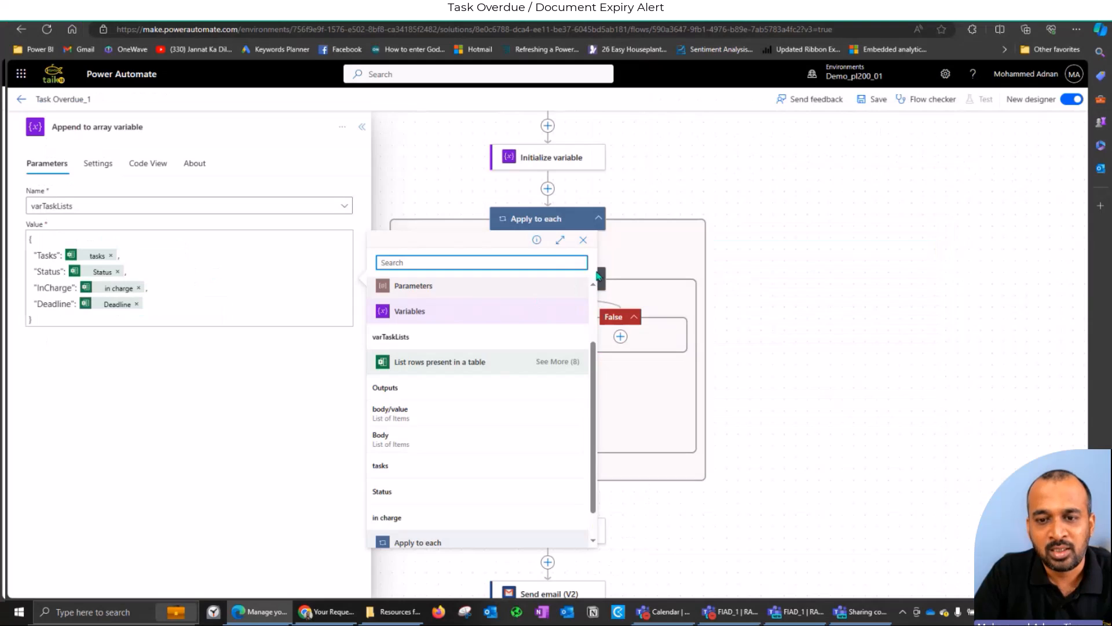
left_click(597, 254)
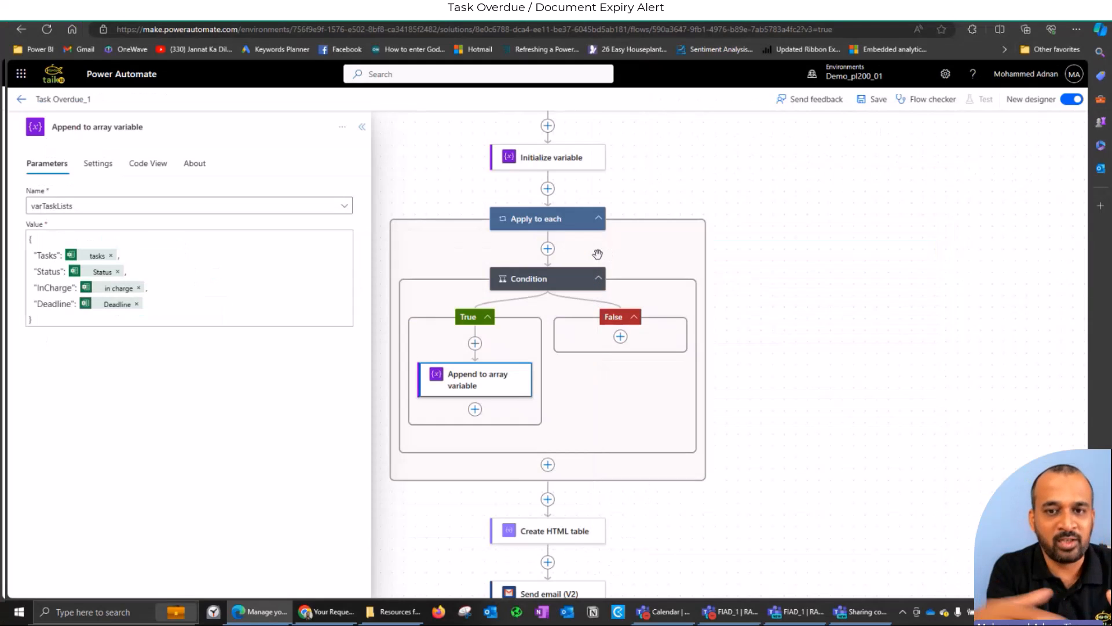
- Search the actions that can be added after the Apply to each loop for html, and find Create HTML table under Data Operation
scroll(597, 254, "up", 2)
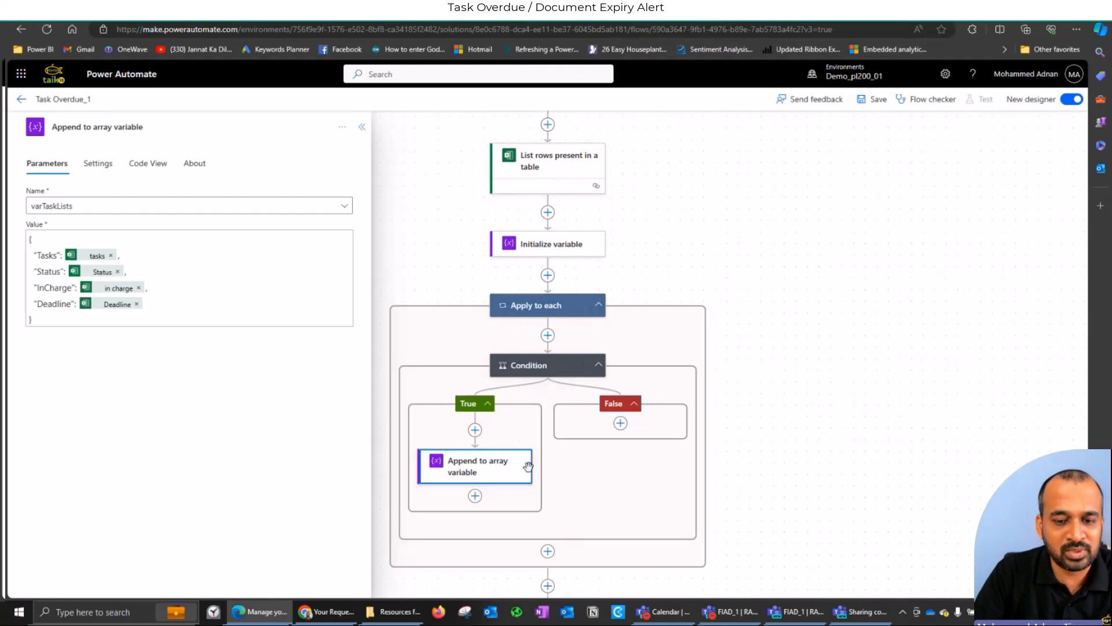
scroll(530, 462, "down", 3)
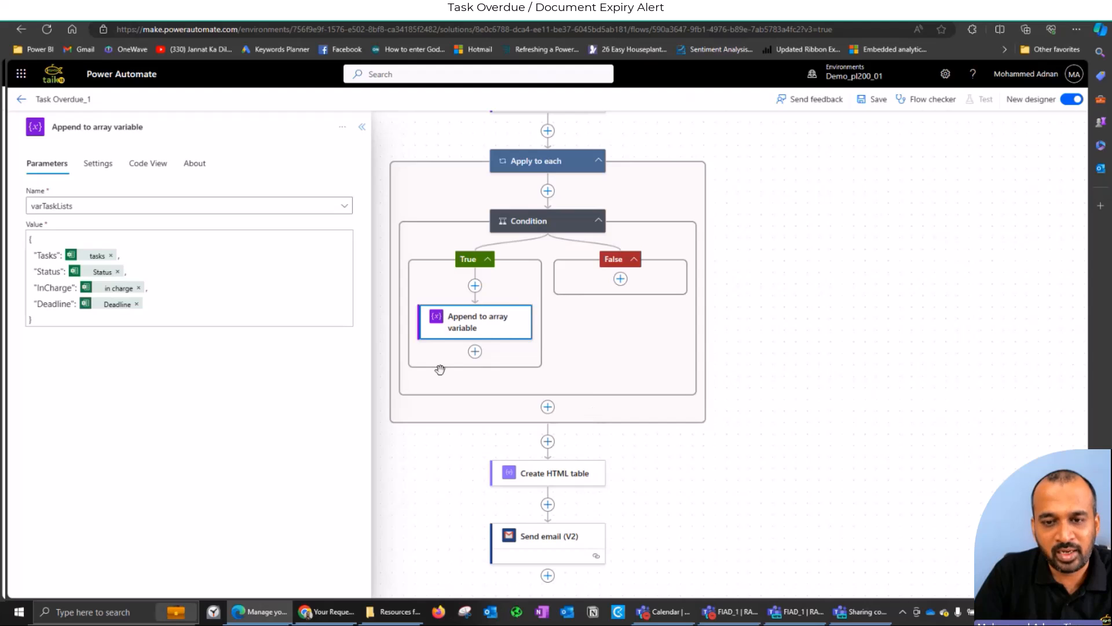
left_click(548, 443)
left_click(552, 463)
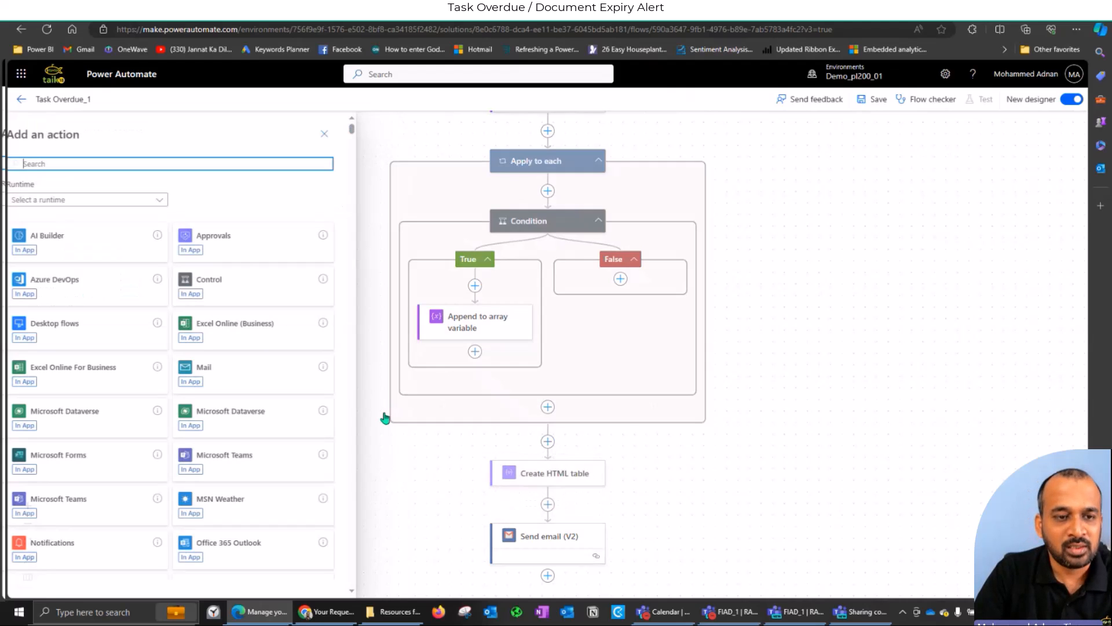
type("html")
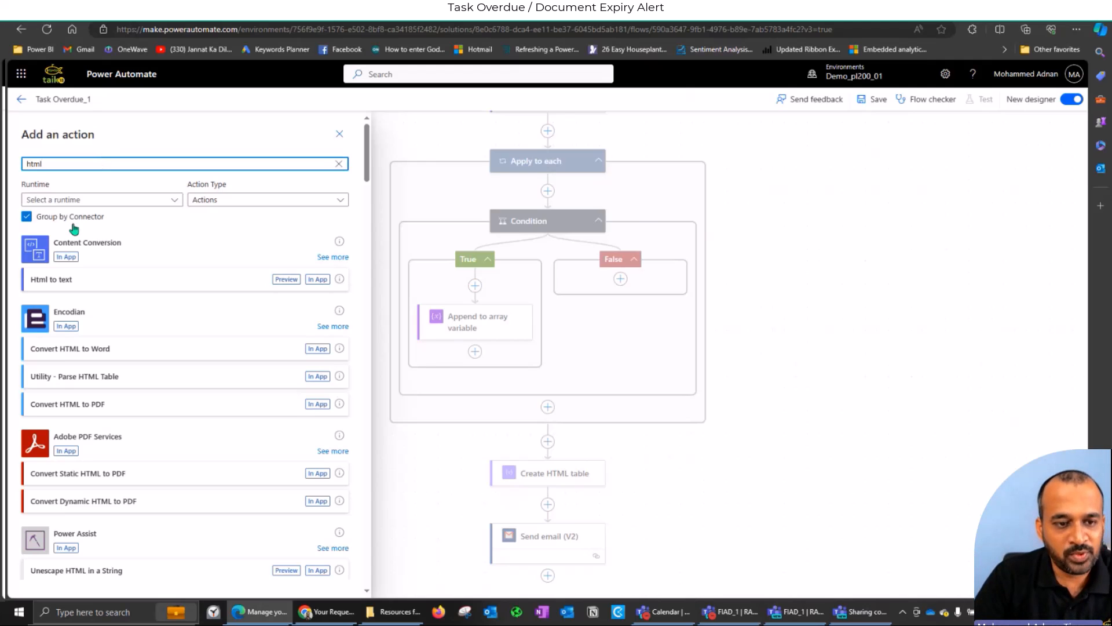
scroll(138, 287, "down", 5)
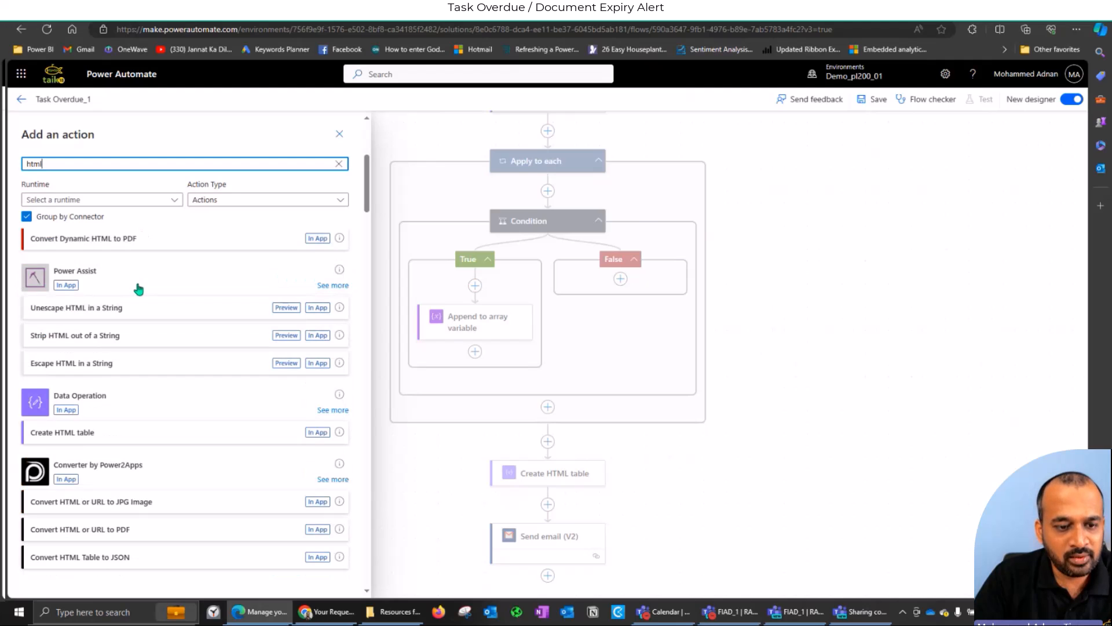
left_click(83, 366)
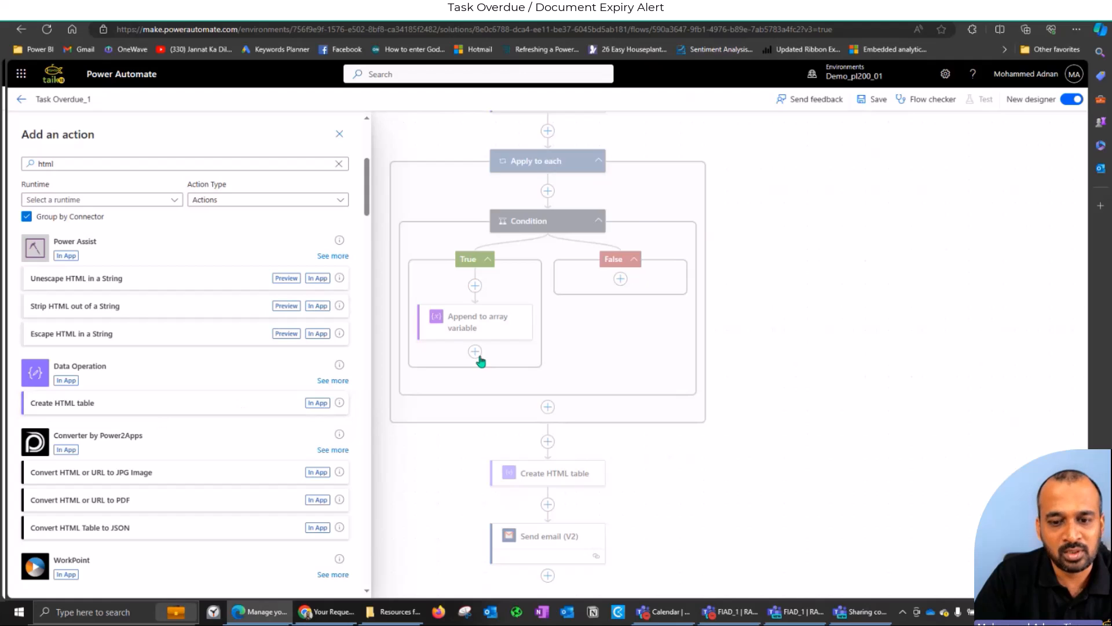
- Examine the Create HTML table action's From input and the dynamic content available for it
left_click(546, 475)
left_click(562, 480)
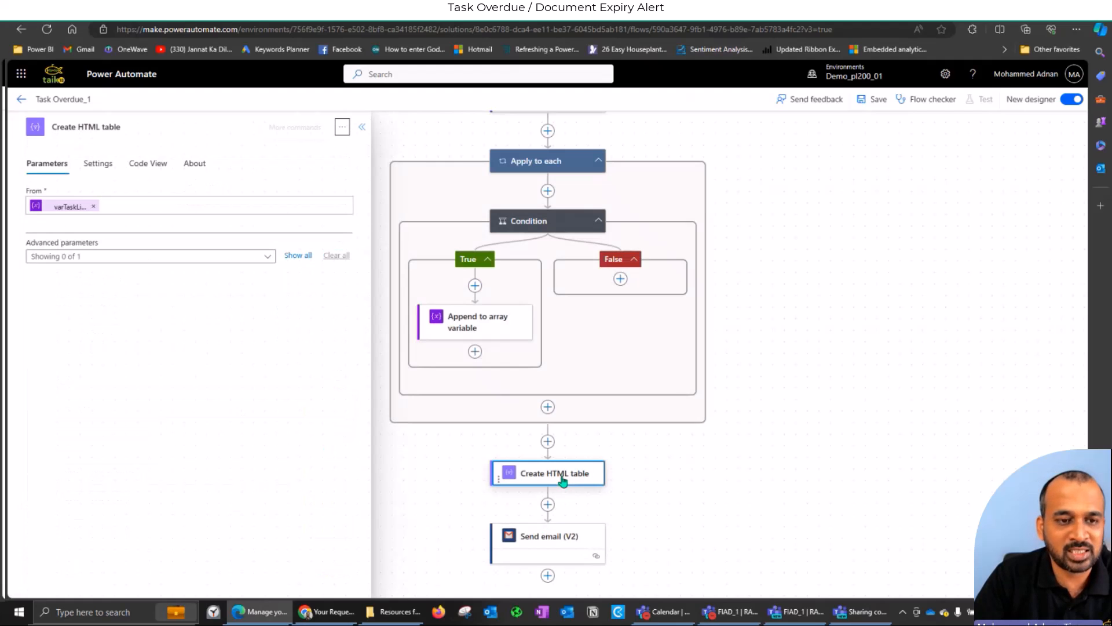
left_click(117, 207)
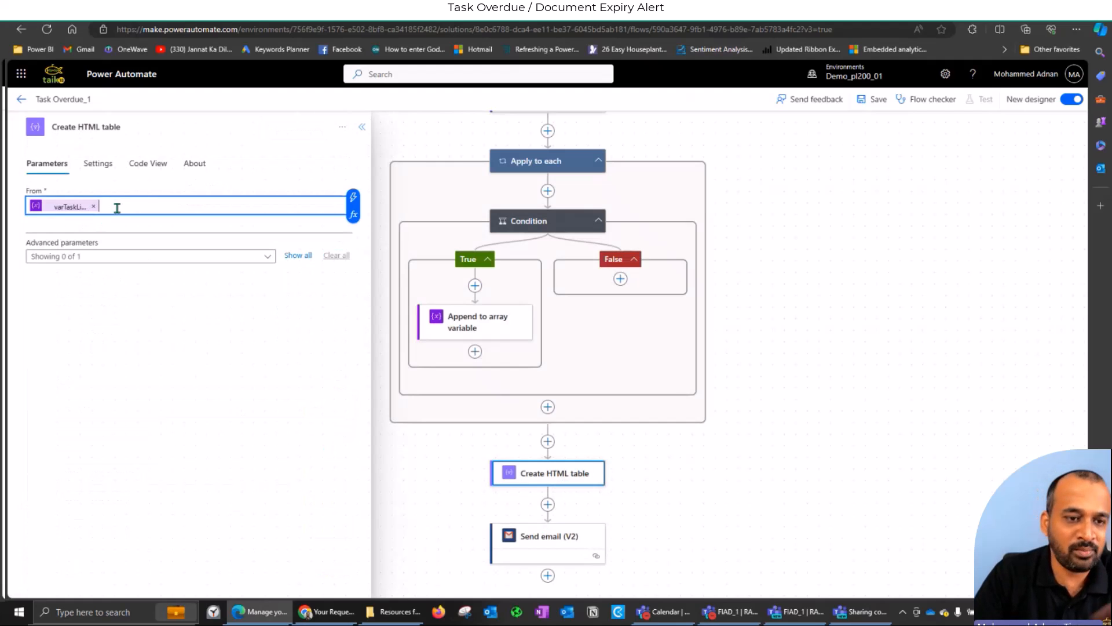
left_click(351, 197)
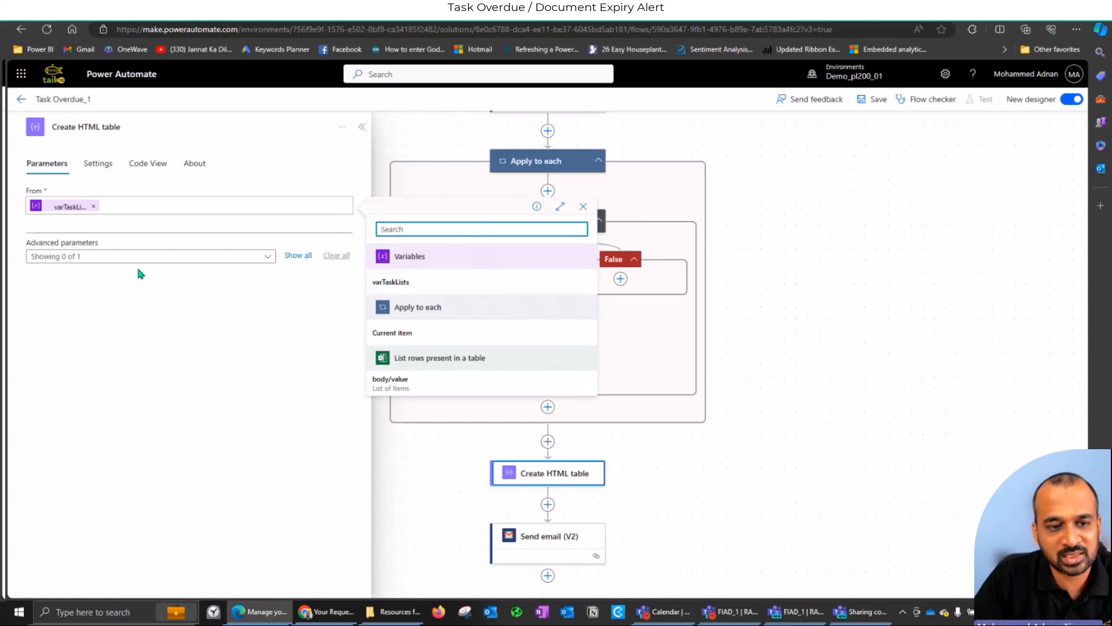
left_click(140, 281)
- Try custom columns in Create HTML table with the header tASKS, view the expression editor for its value, and remove the Columns parameter
left_click(296, 255)
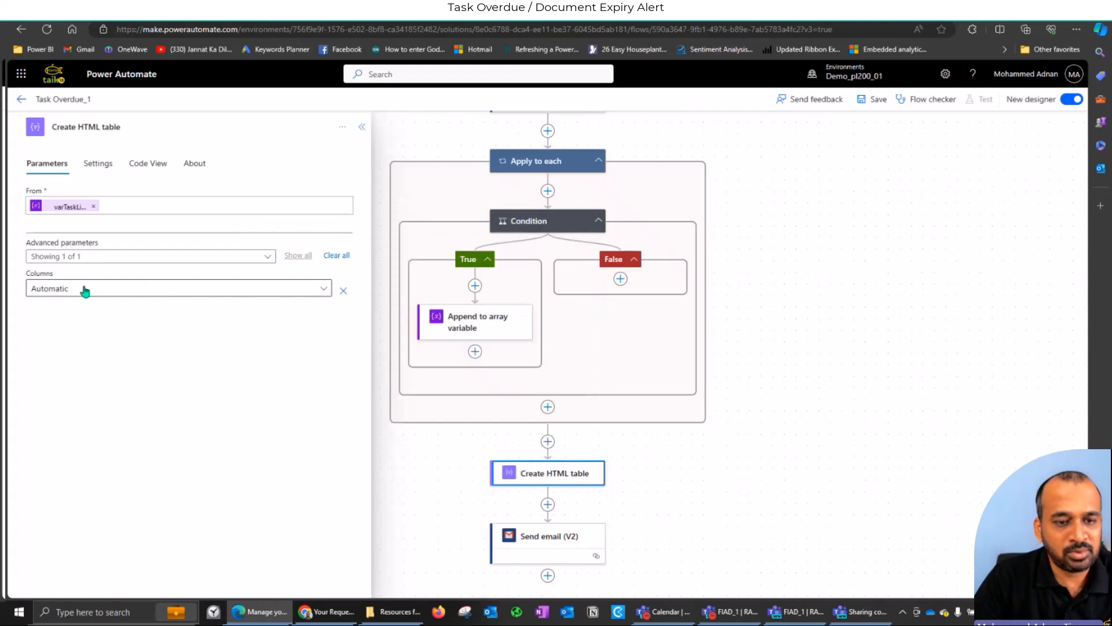
left_click(164, 289)
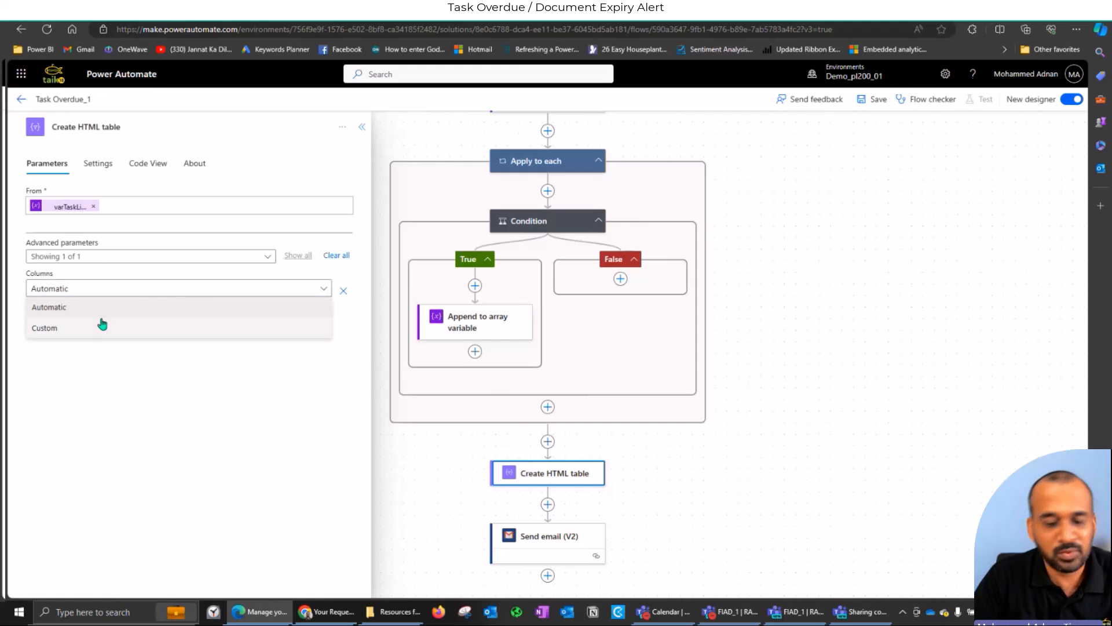
left_click(62, 333)
left_click(72, 329)
type("tASKS")
left_click(214, 322)
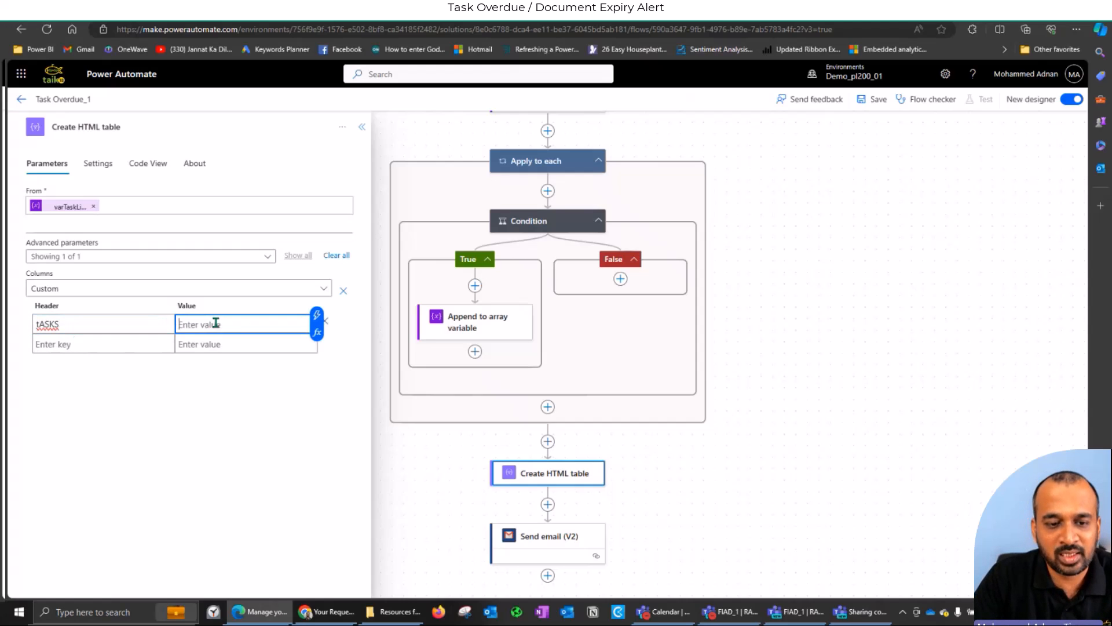
left_click(317, 332)
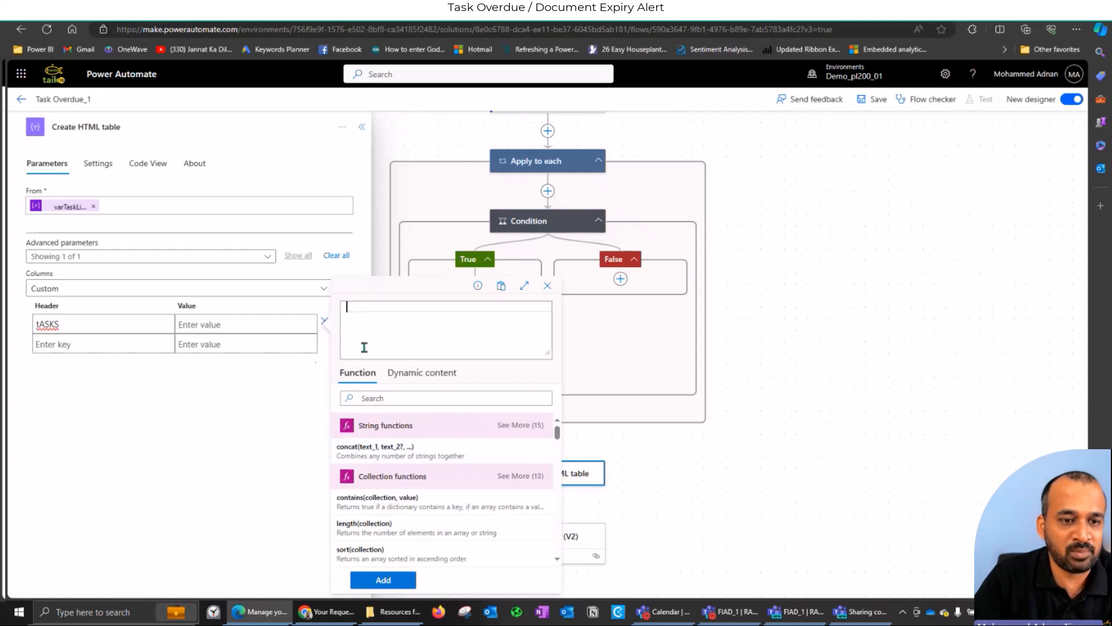
left_click(322, 316)
left_click(325, 322)
left_click(344, 291)
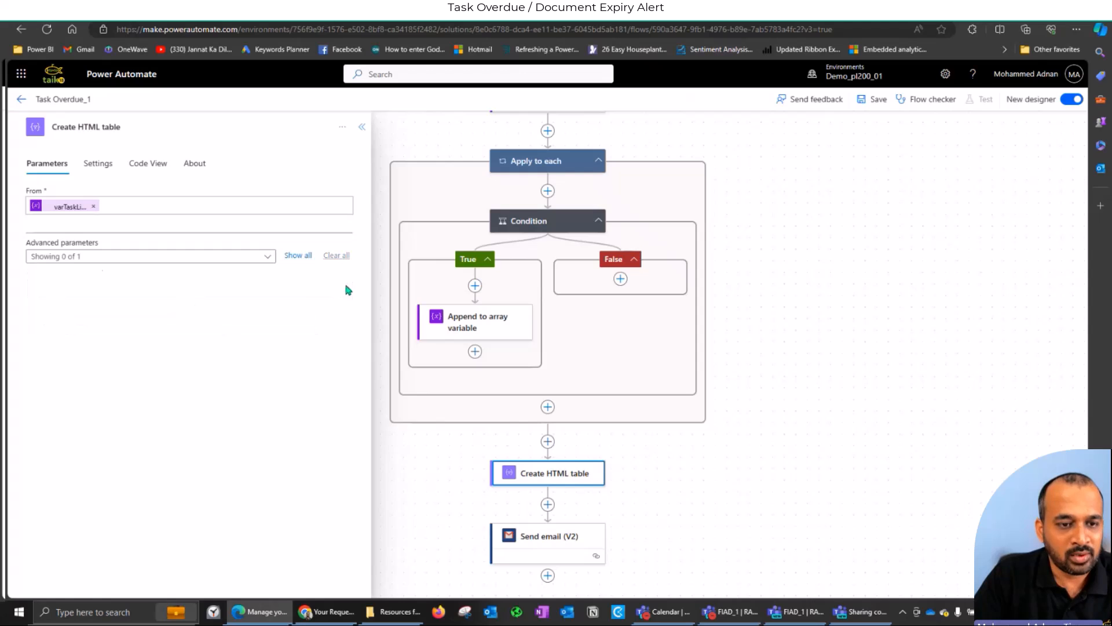
- Show the Create HTML table action's advanced parameters and set Columns to Automatic
left_click(303, 257)
left_click(162, 288)
left_click(80, 309)
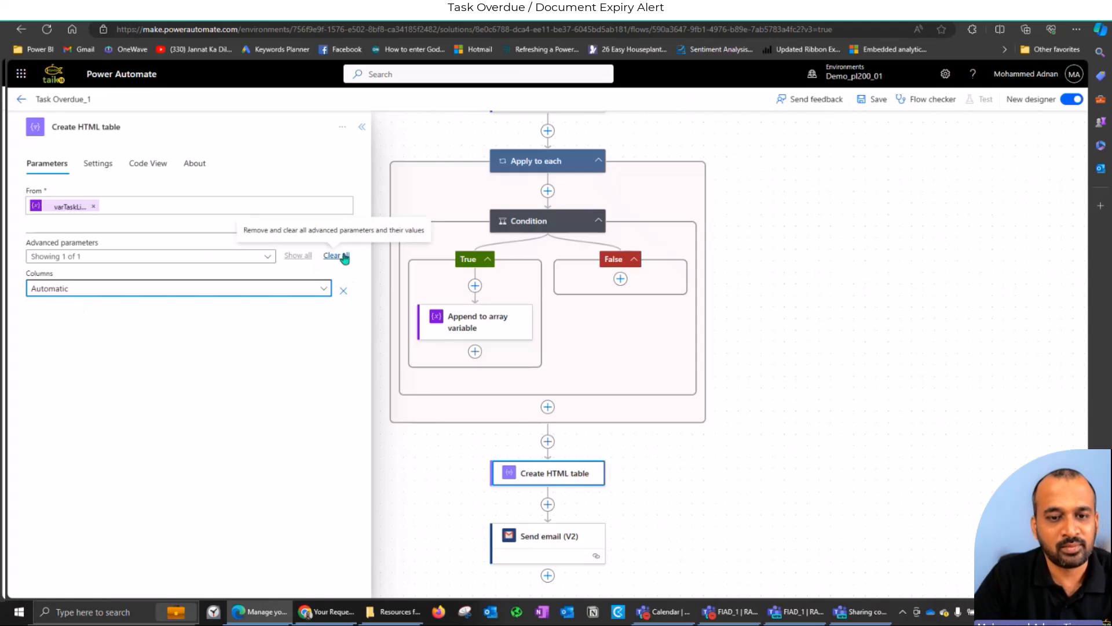
left_click(673, 515)
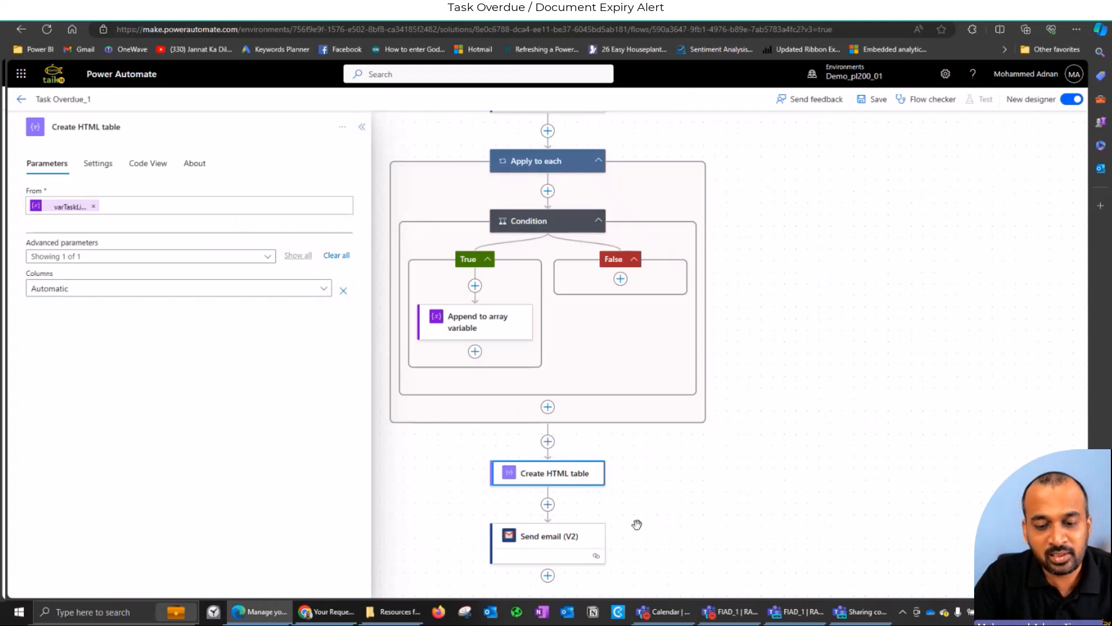
- Search the actions that can be added after Create HTML table for SEND AN, and then for GMAIL
left_click(548, 504)
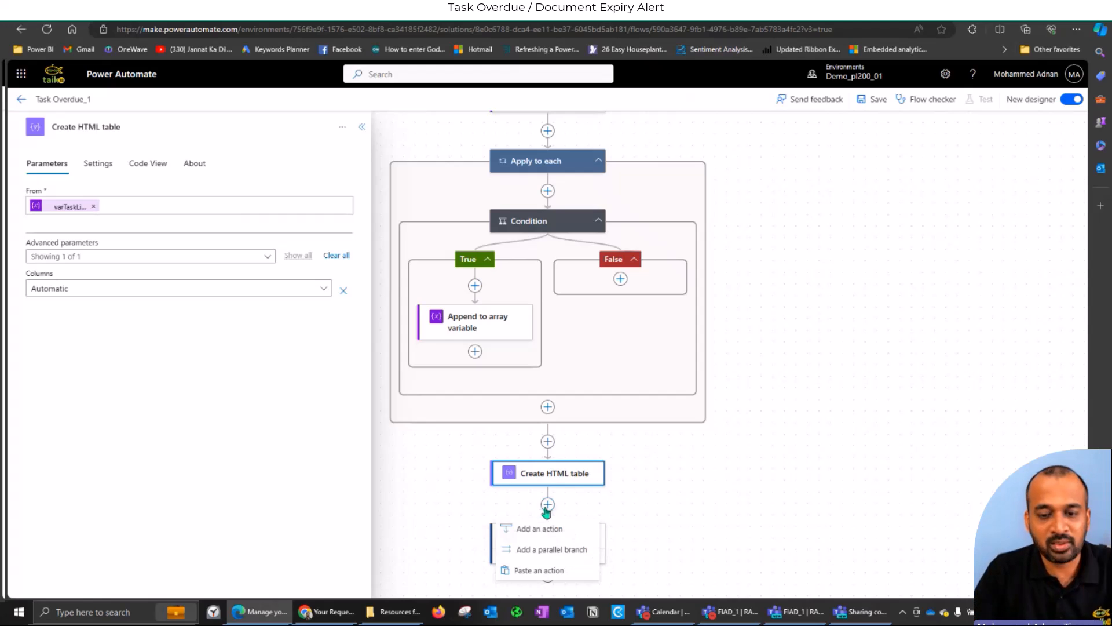
left_click(550, 527)
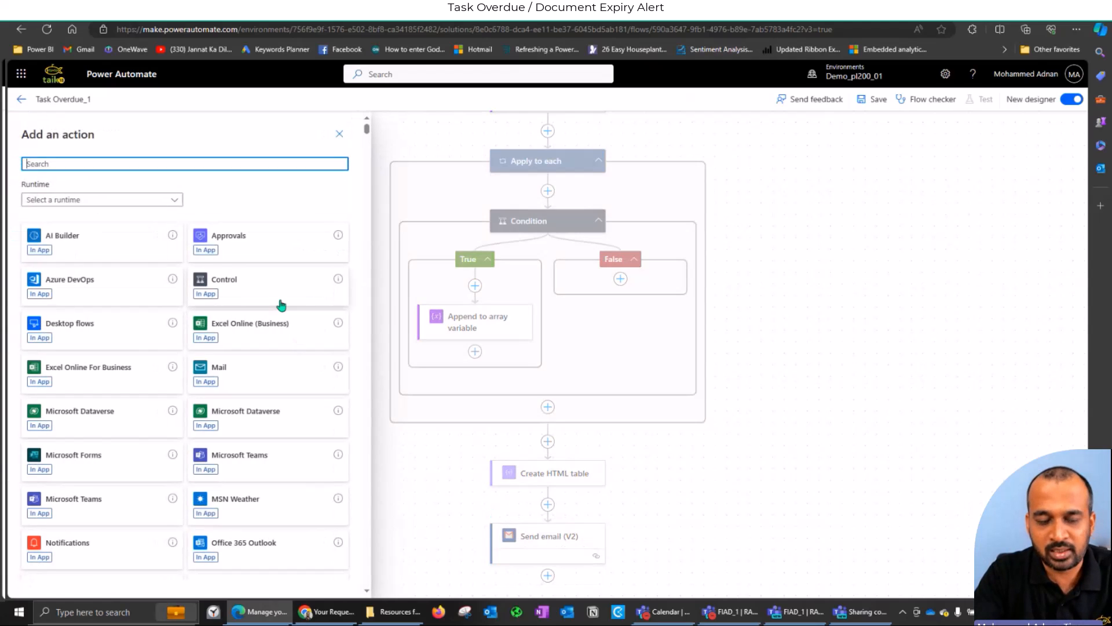
type("SEND ANE")
key("BackSpace")
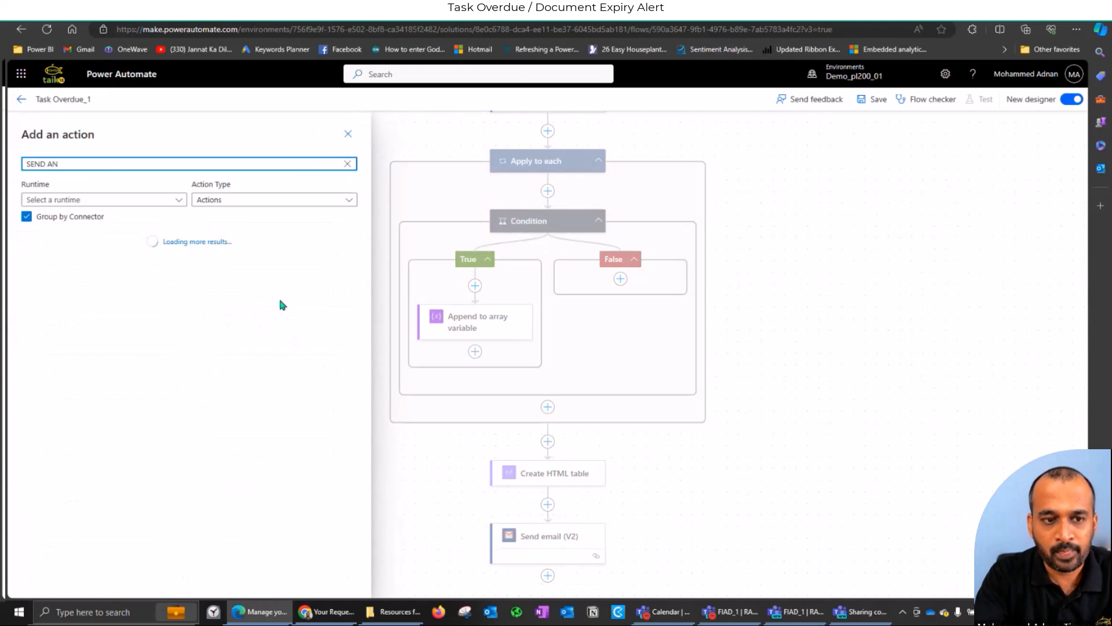
scroll(134, 330, "down", 15)
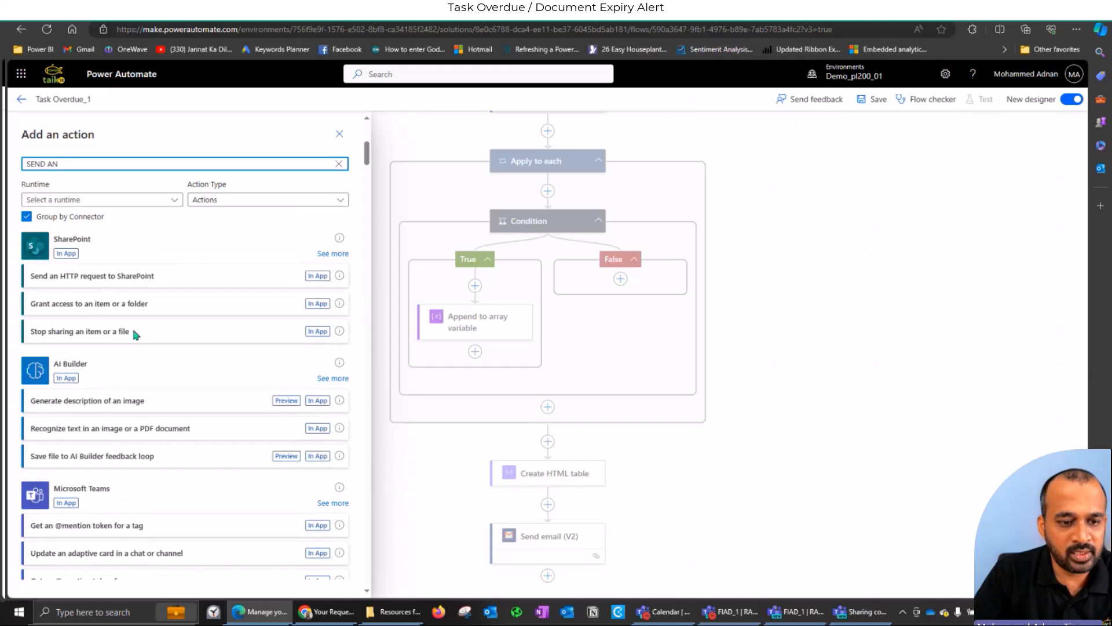
key("ctrl+a")
type("G")
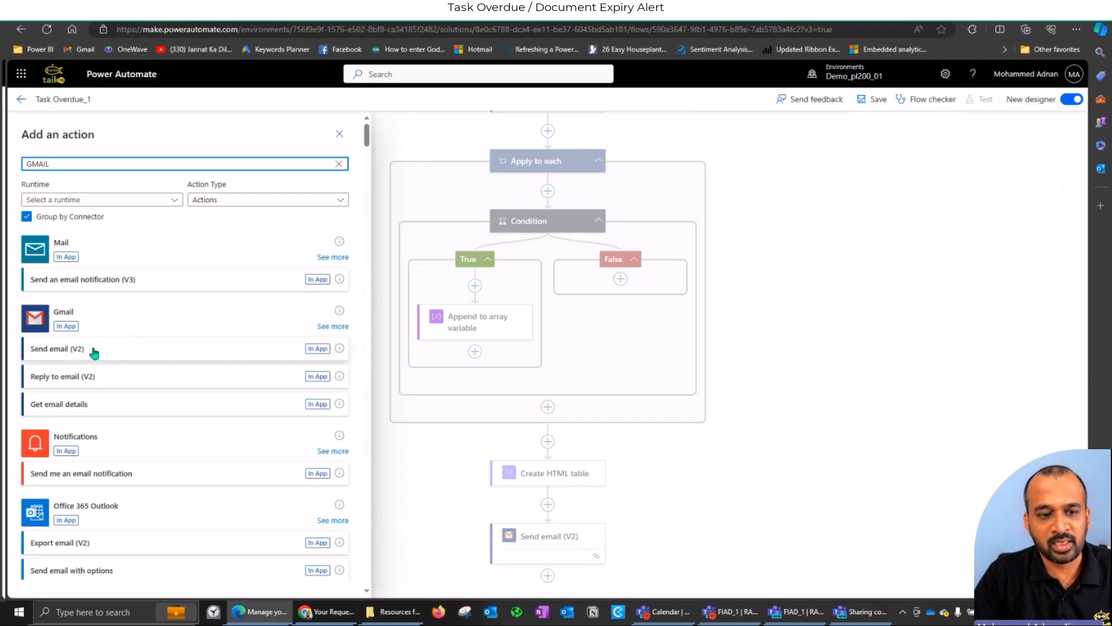
- Examine the Send email (V2) action's recipient, subject and body text
left_click(524, 536)
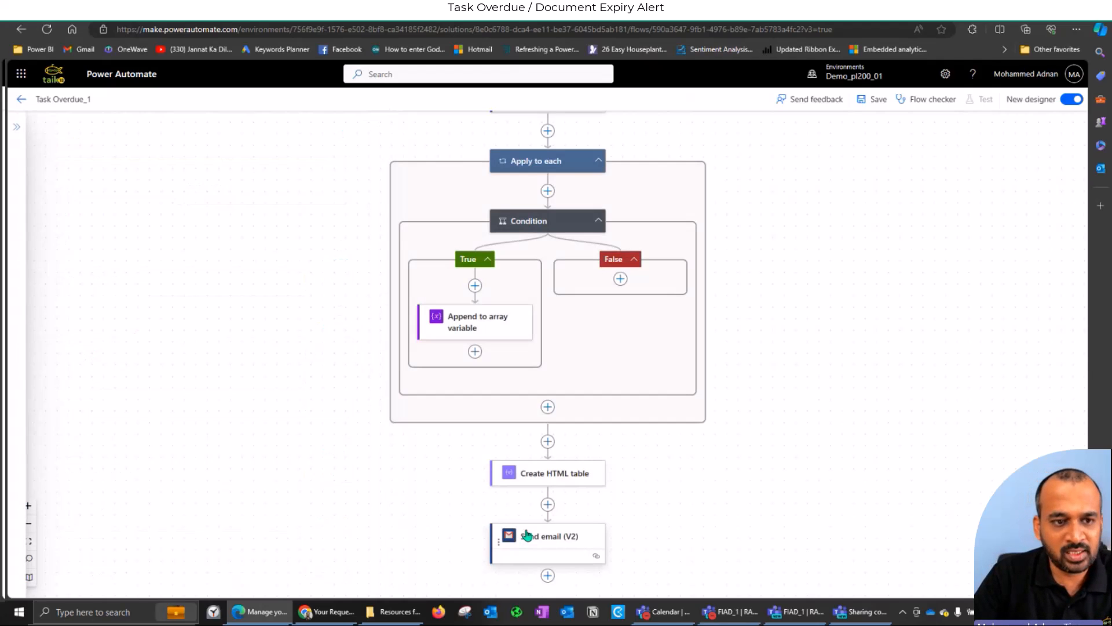
left_click(540, 534)
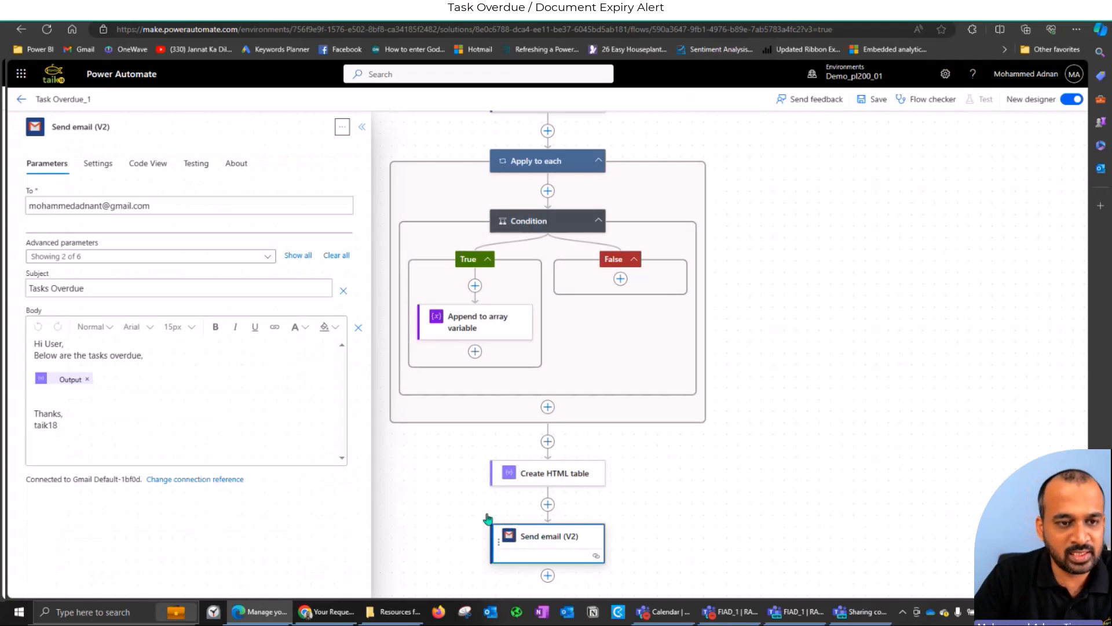
left_click(158, 207)
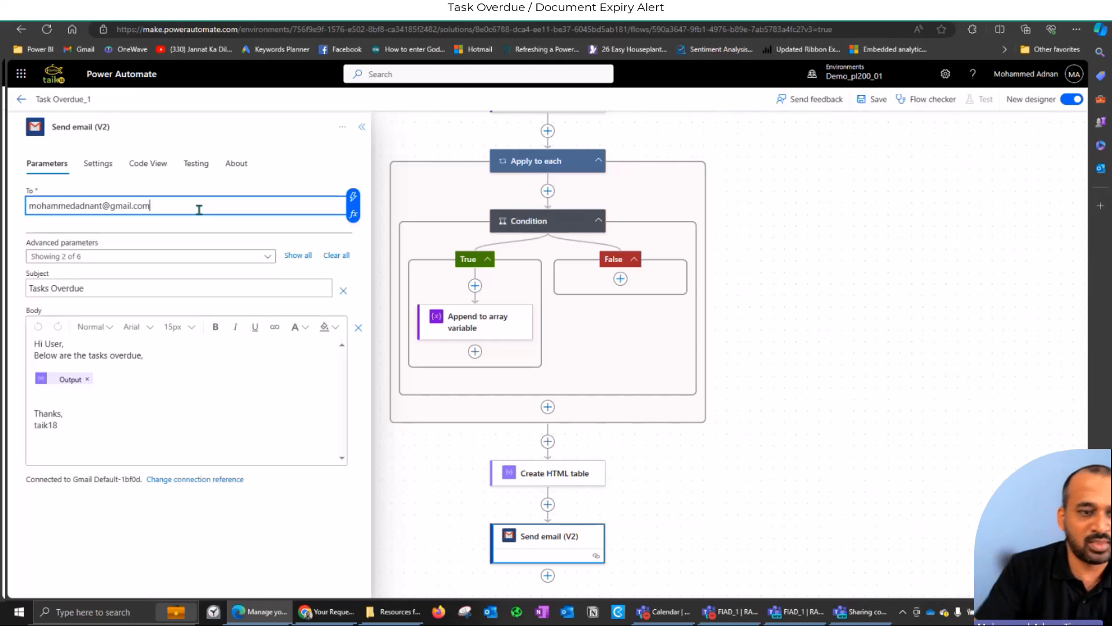
left_click_drag(102, 290, 4, 296)
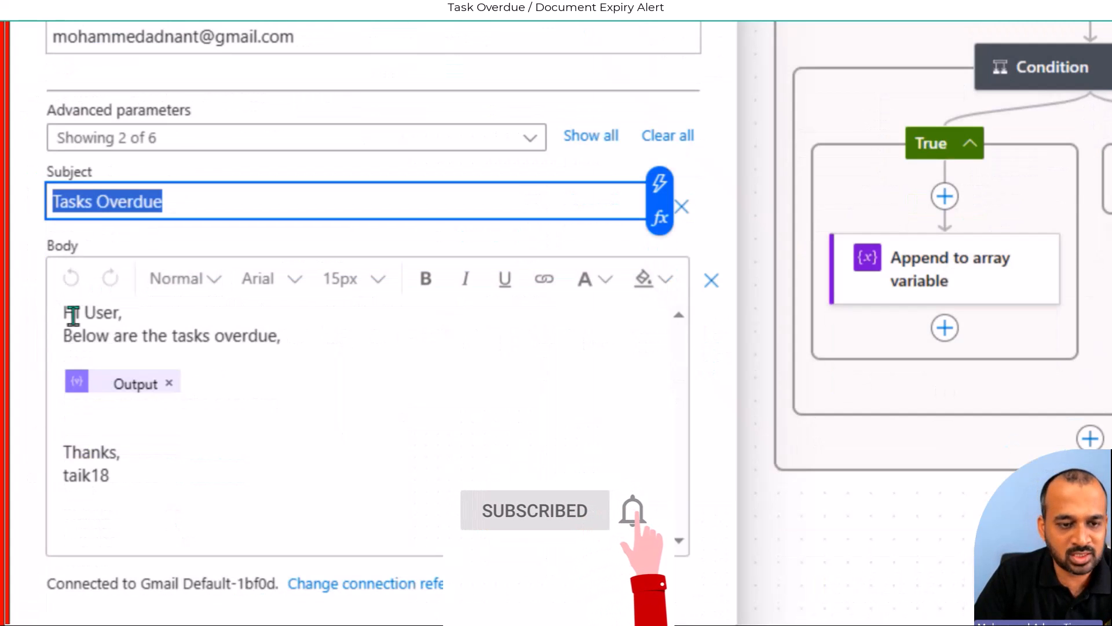
left_click_drag(88, 329, 276, 328)
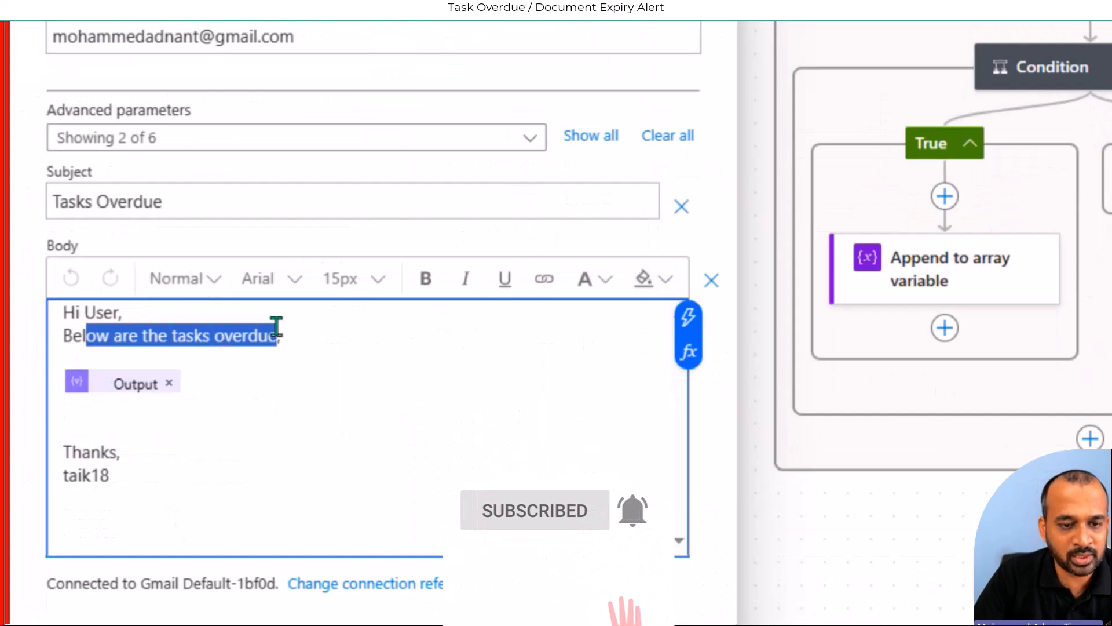
- Check the dynamic content available for the Send email (V2) body beside the Create HTML table output
left_click(197, 382)
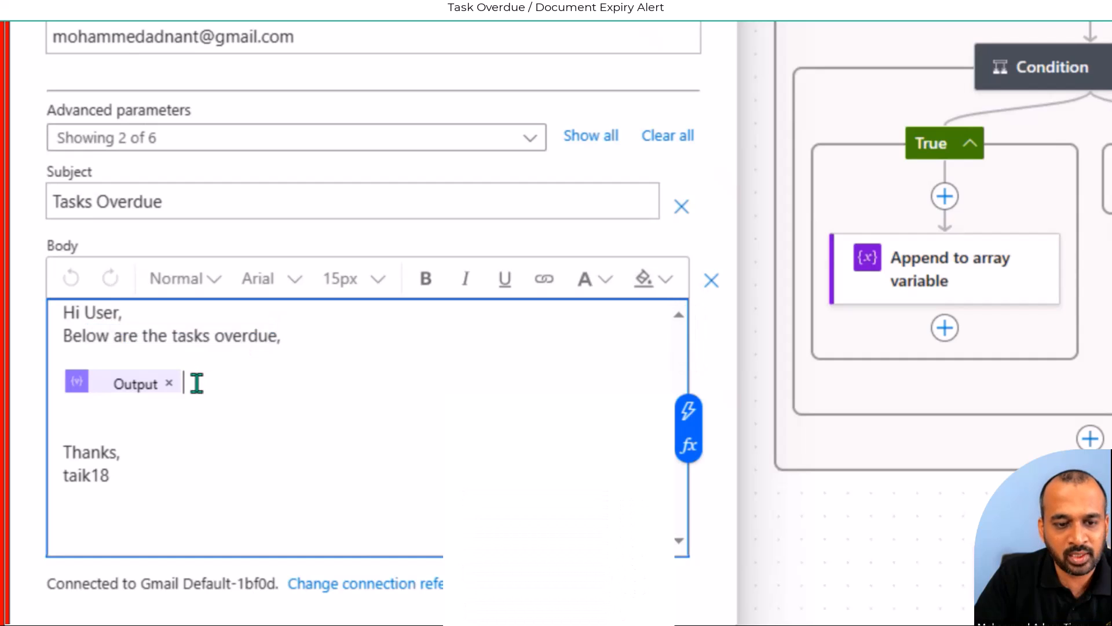
left_click(689, 411)
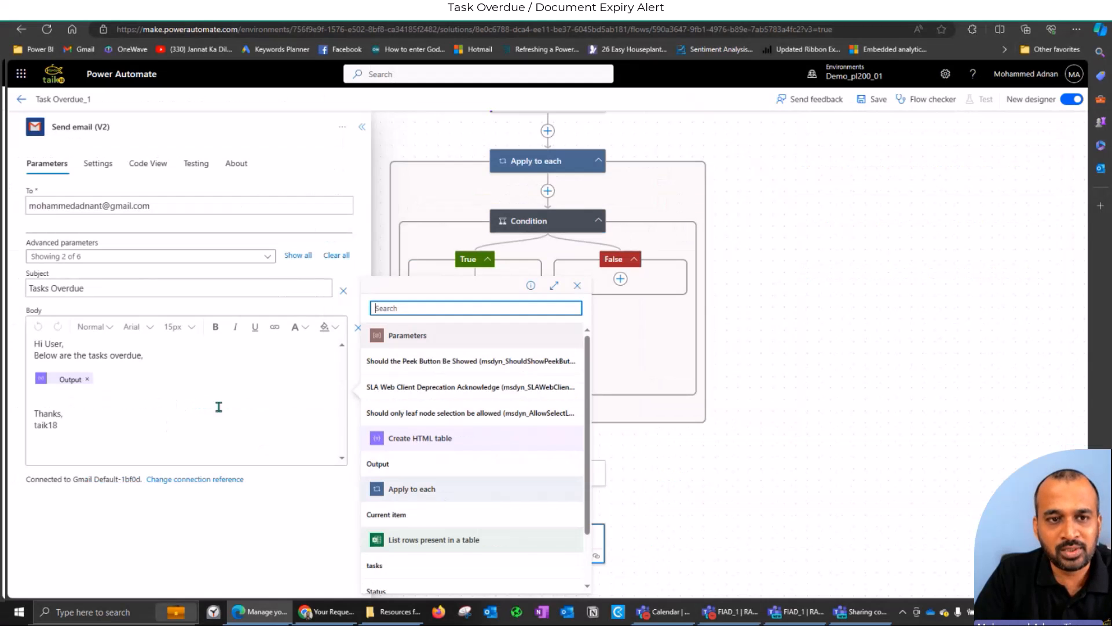
left_click(334, 262)
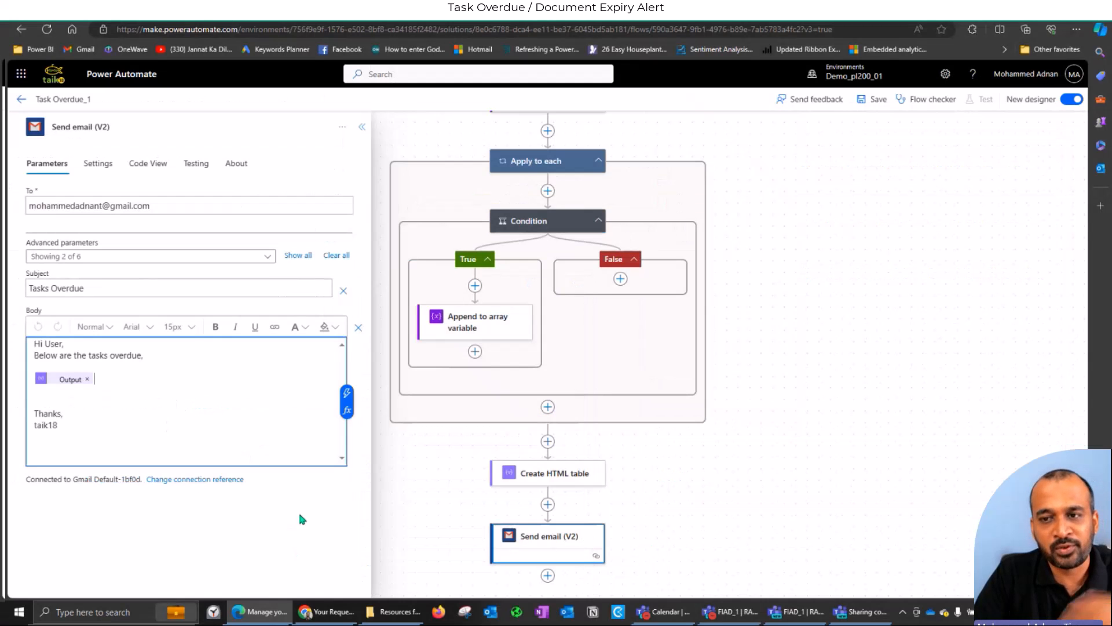
- Switch to Gmail and open the newest Tasks Overdue email from the inbox
left_click(327, 611)
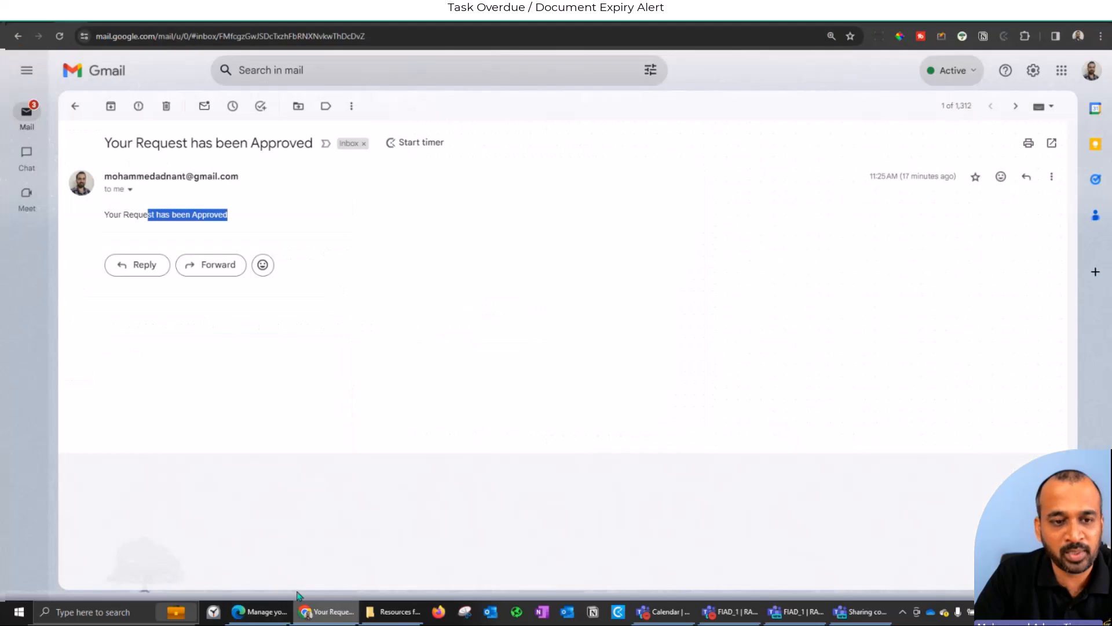
left_click(259, 612)
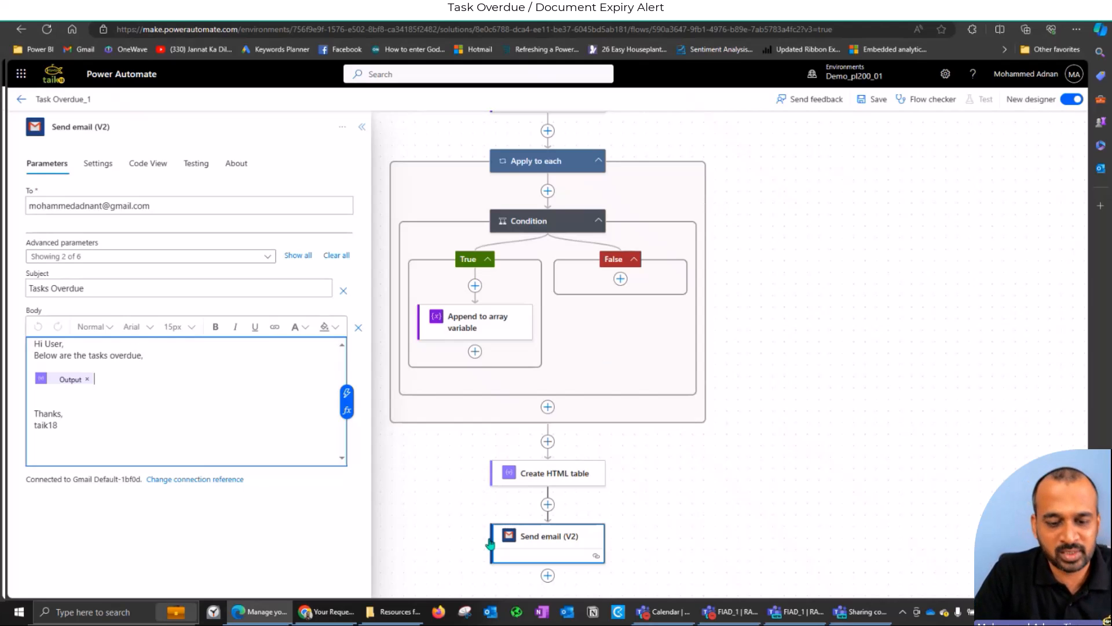
left_click(326, 612)
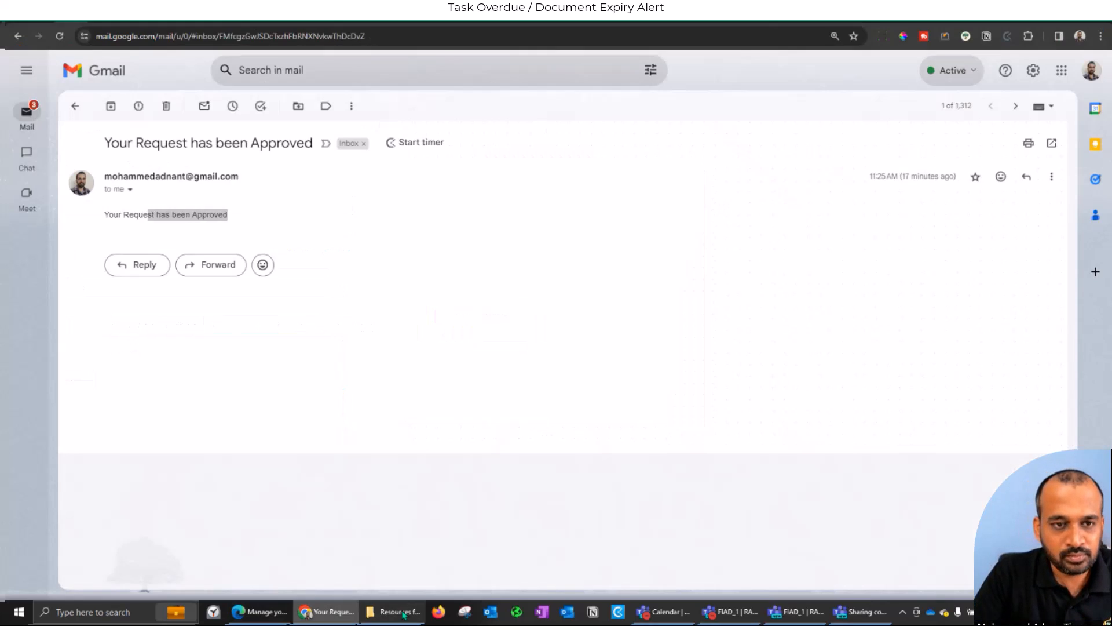
left_click(84, 114)
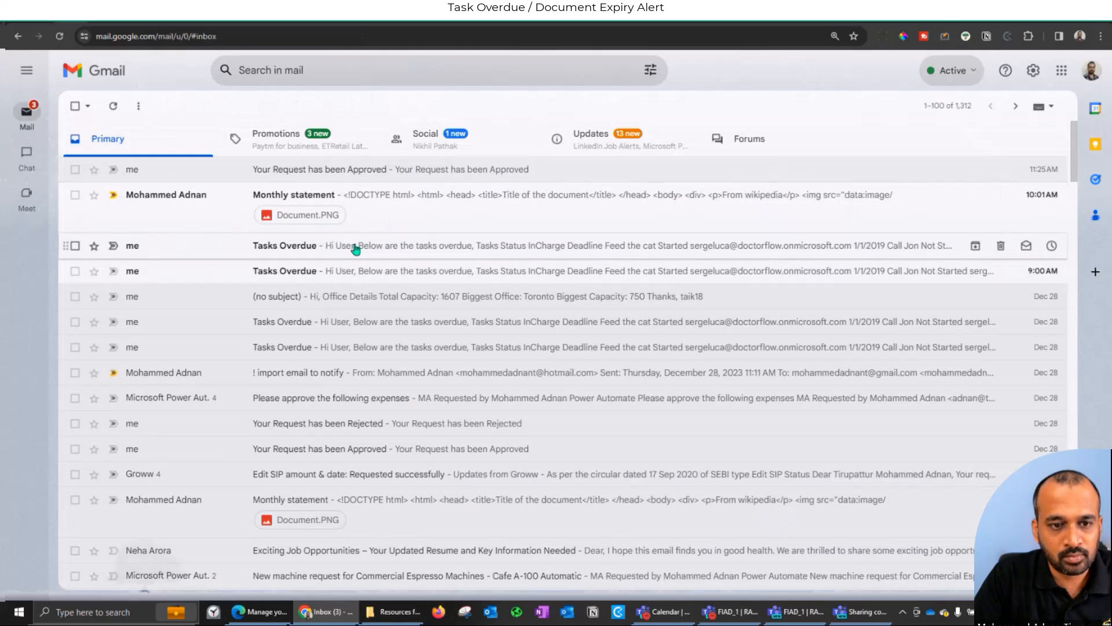
left_click(356, 245)
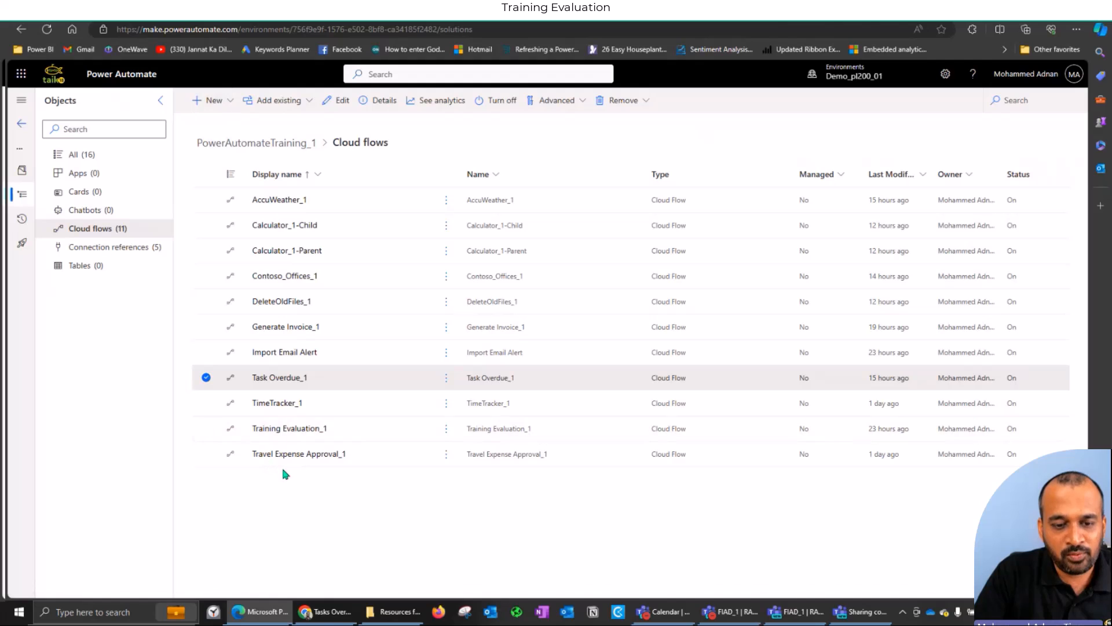
- Open the Training Evaluation_1 cloud flow from the PowerAutomateTraining_1 solution in the flow designer
left_click(290, 429)
left_click(110, 9)
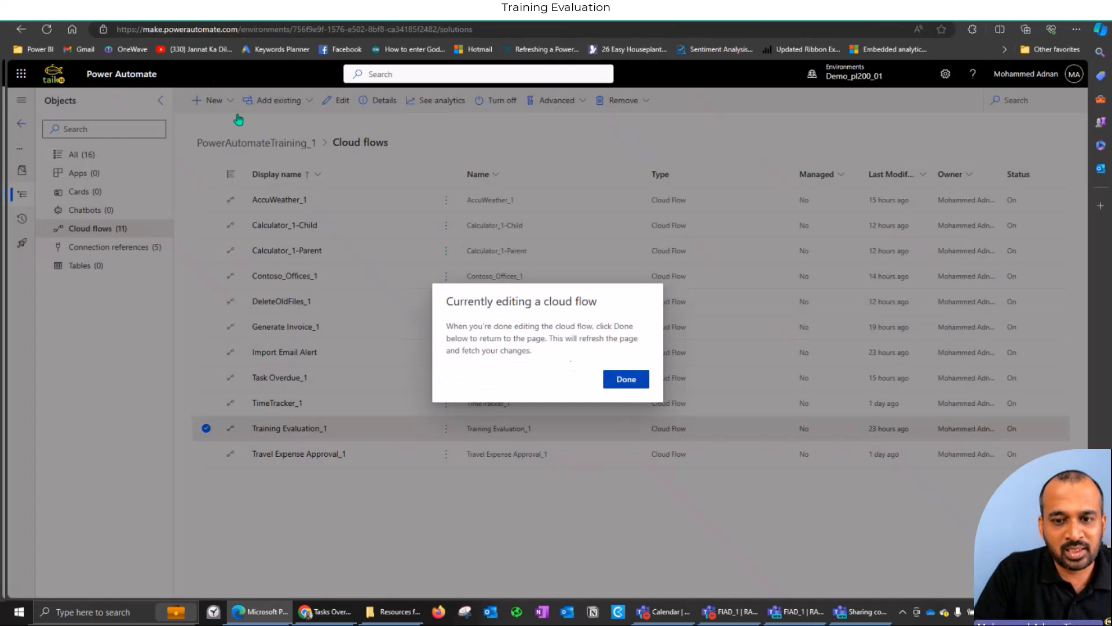
left_click(625, 379)
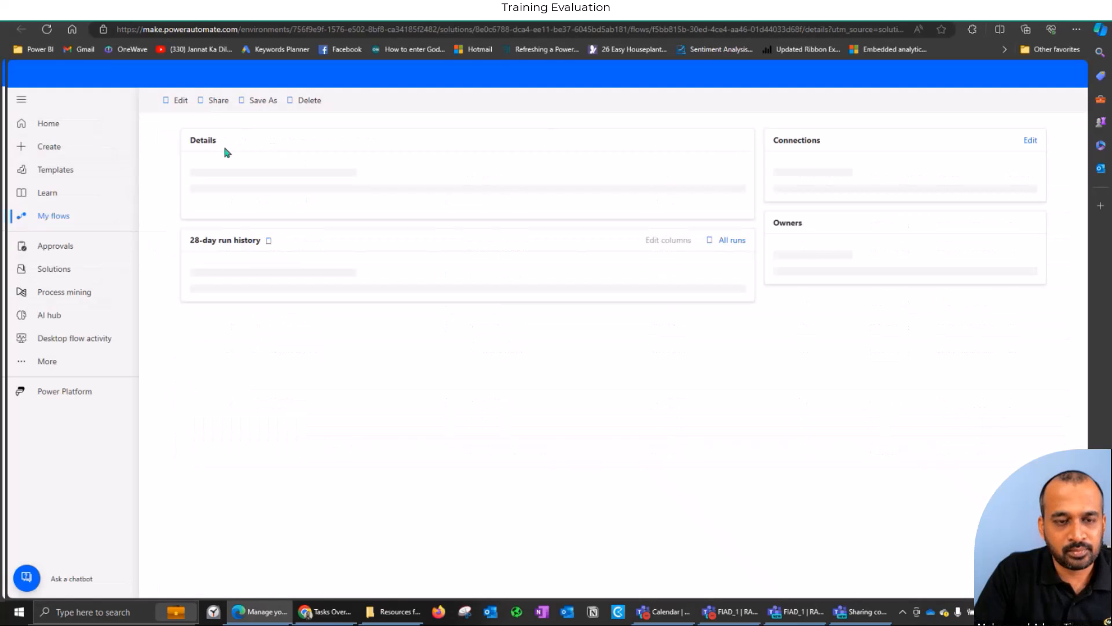
left_click(179, 102)
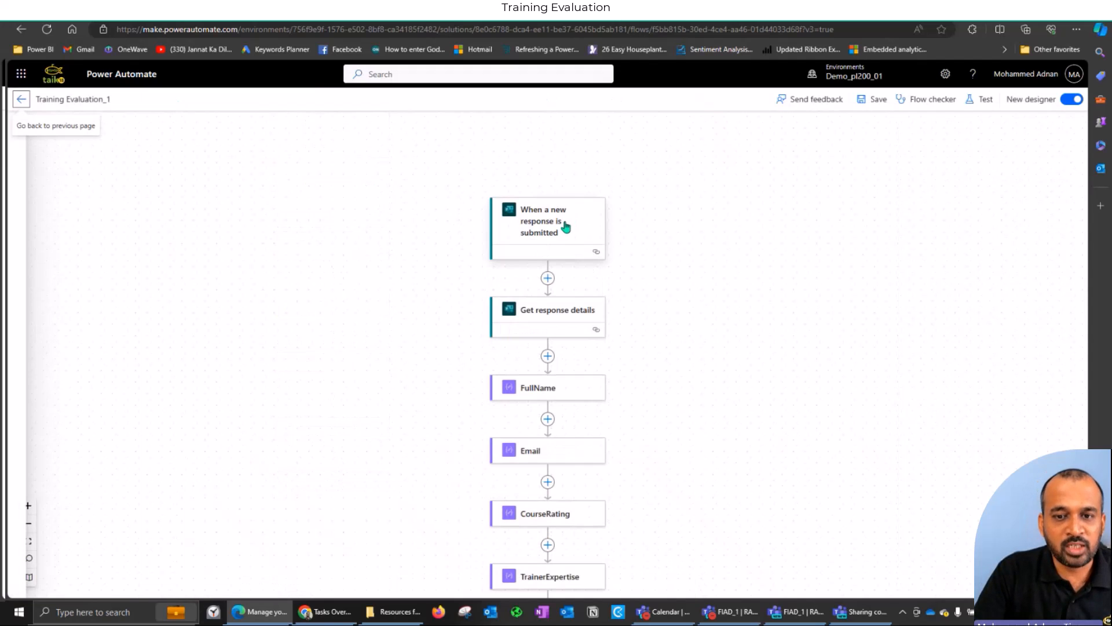
- Search the triggers offered for a new automated cloud flow for "FORM", leaving without creating the flow
left_click(21, 99)
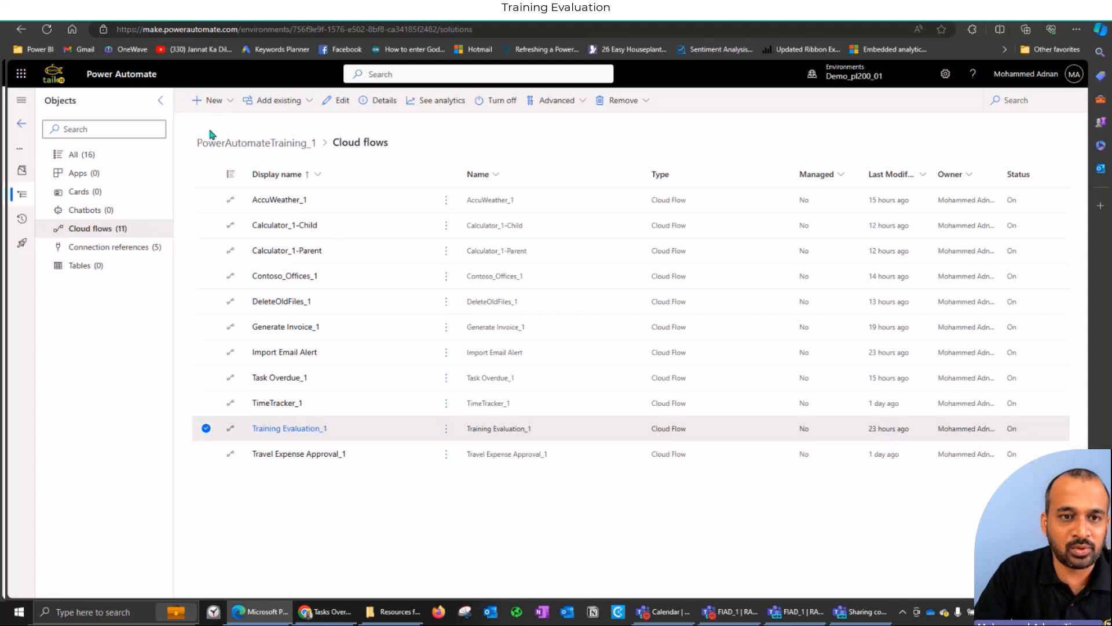
left_click(235, 104)
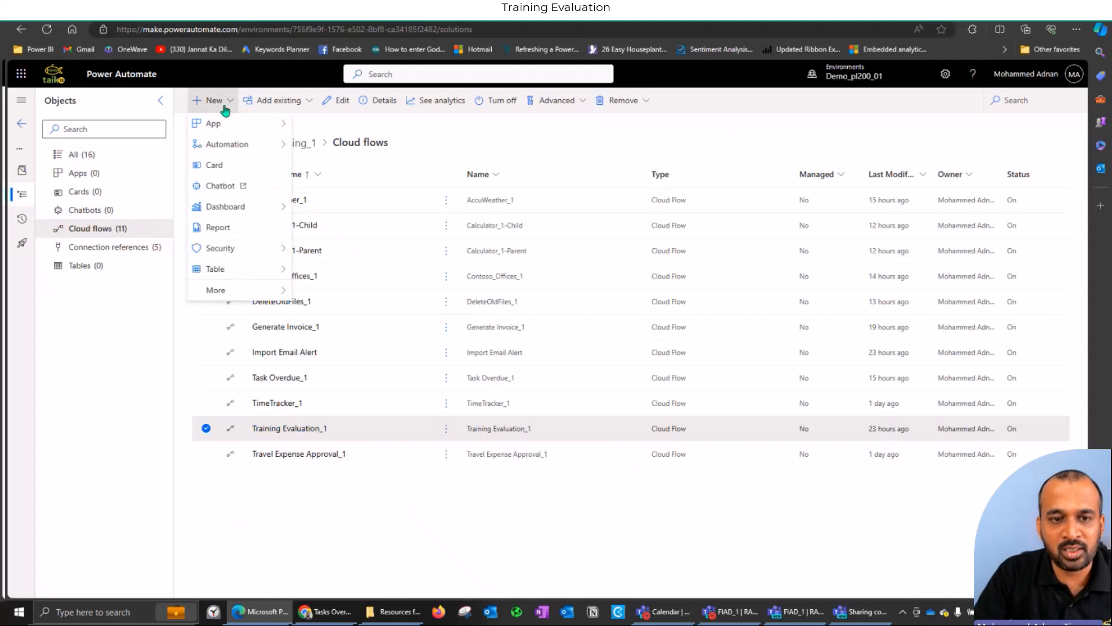
mouse_move(250, 133)
mouse_move(340, 143)
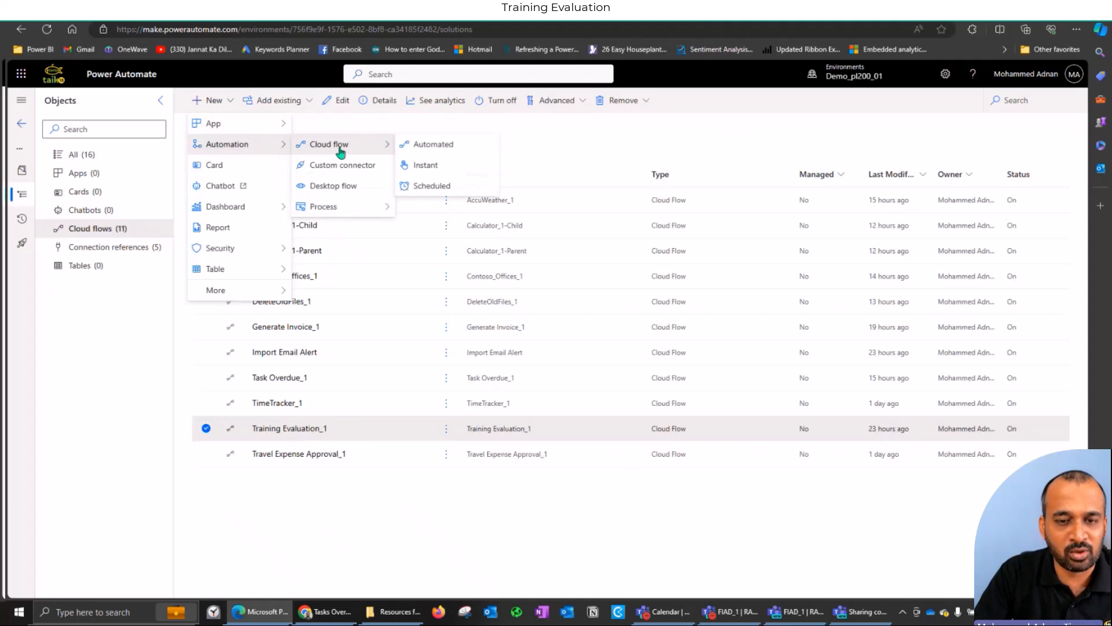
left_click(451, 150)
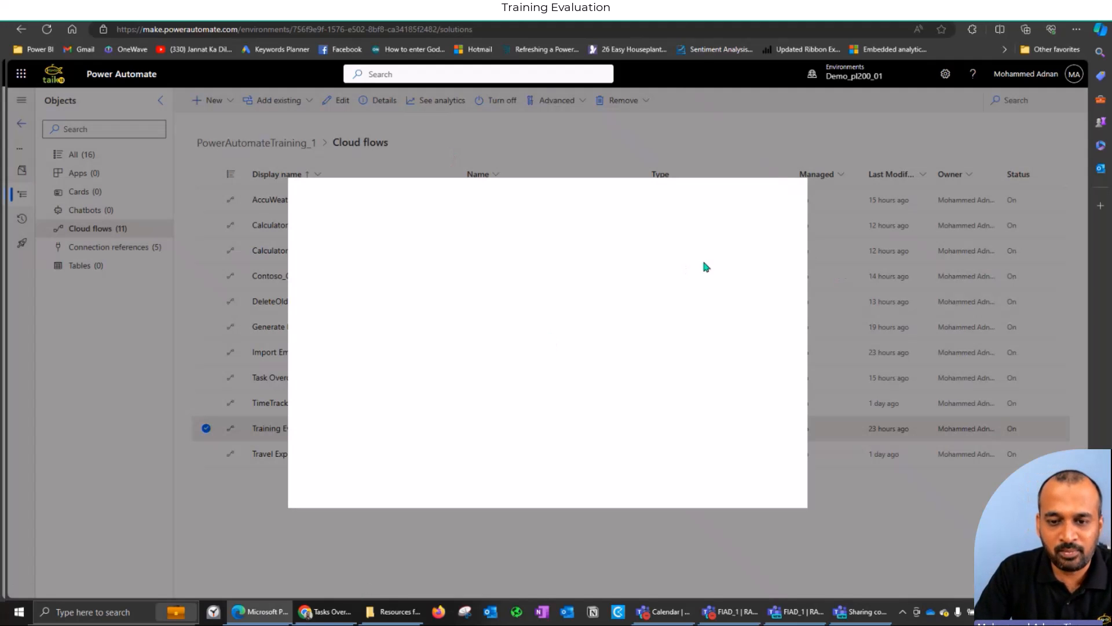
left_click(592, 301)
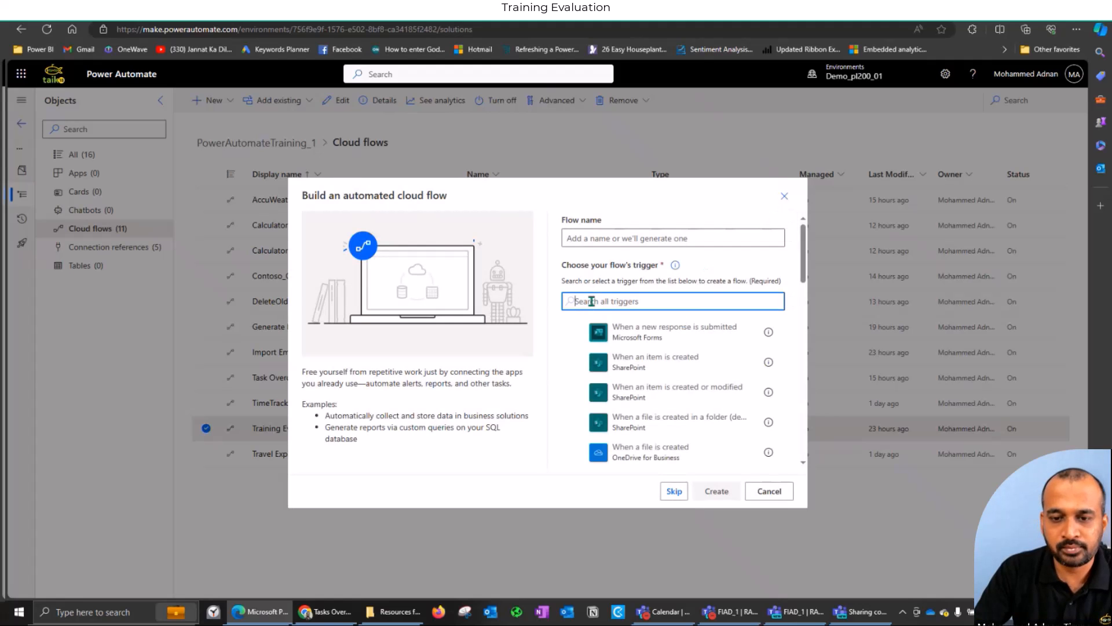
type("FORM")
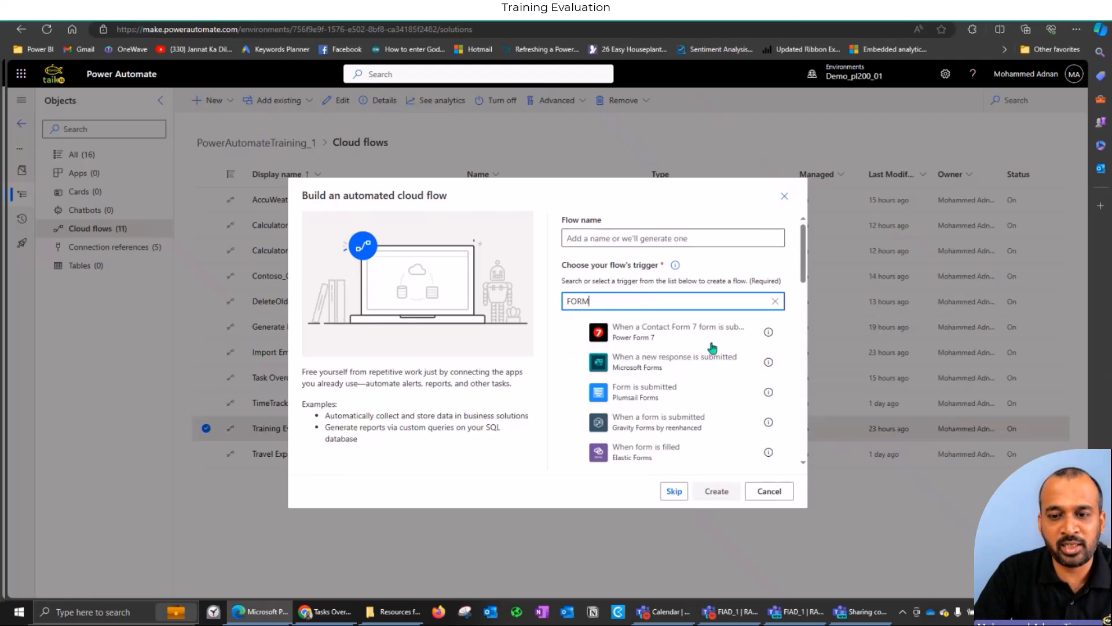
left_click(769, 492)
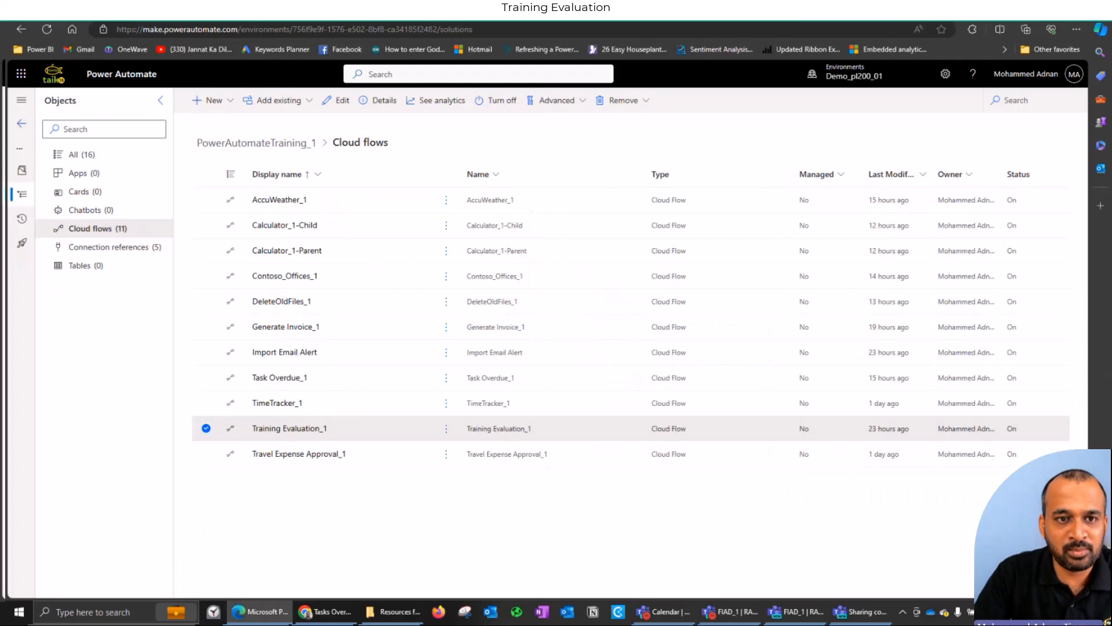
- Inspect which form the "When a new response is submitted" trigger of Training Evaluation_1 uses
left_click(289, 428)
left_click(544, 228)
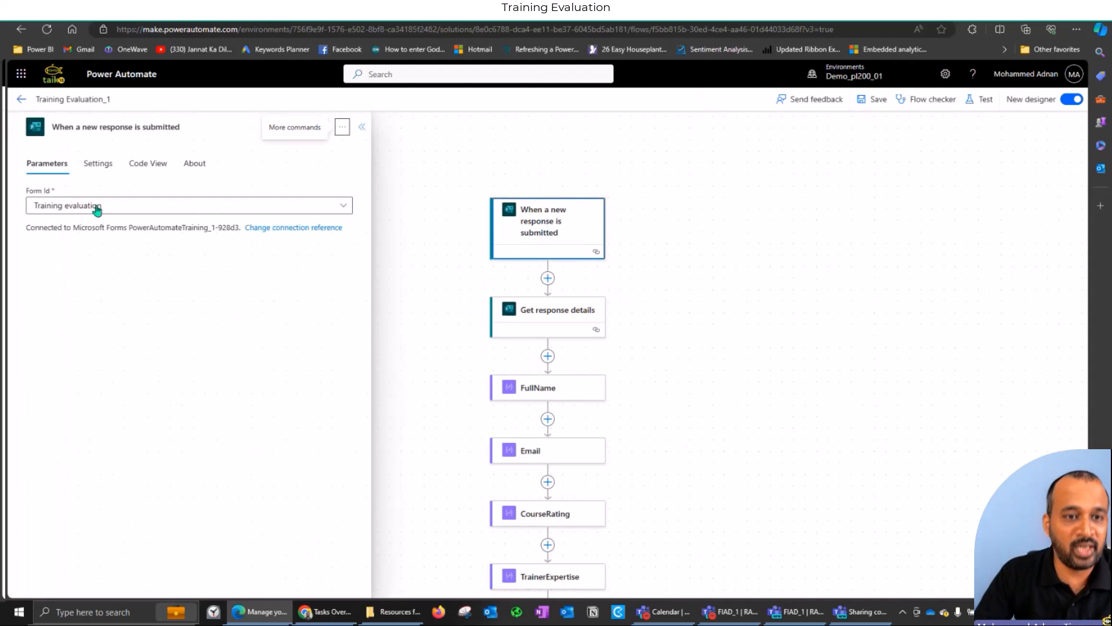
left_click(348, 212)
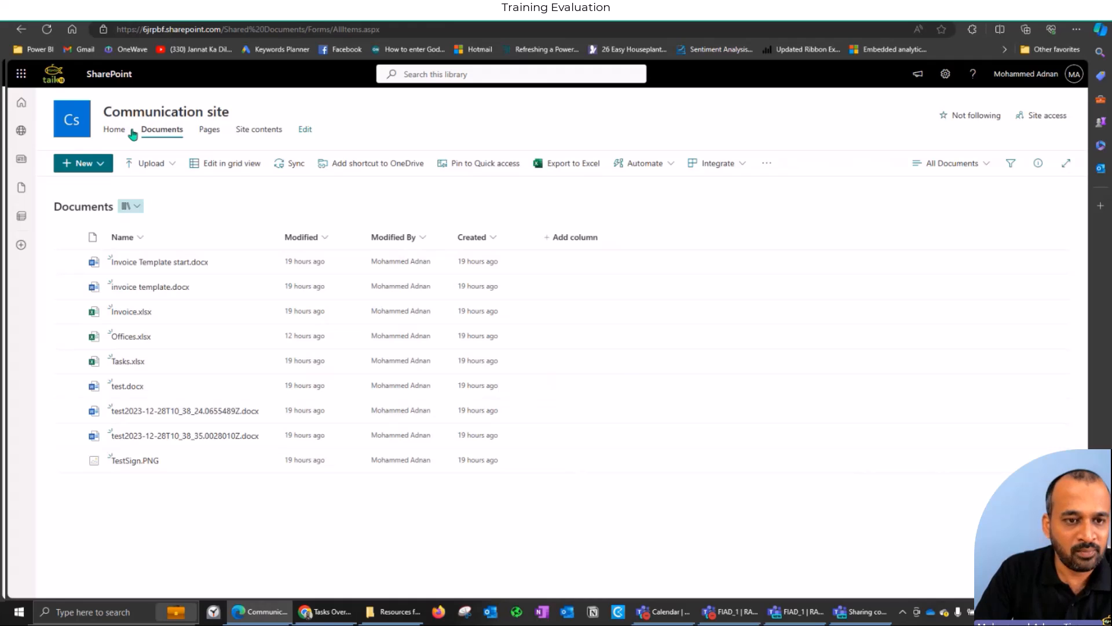
- Open Microsoft Forms from the full list of Microsoft 365 apps and dismiss its what's-new notice
left_click(19, 72)
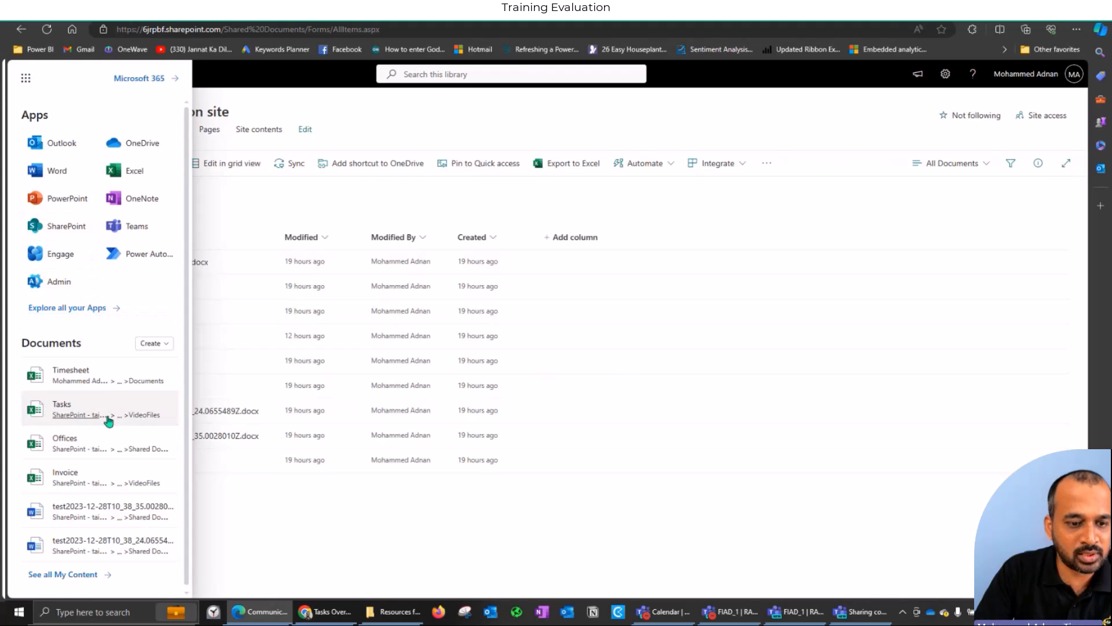
left_click(64, 571)
left_click(20, 74)
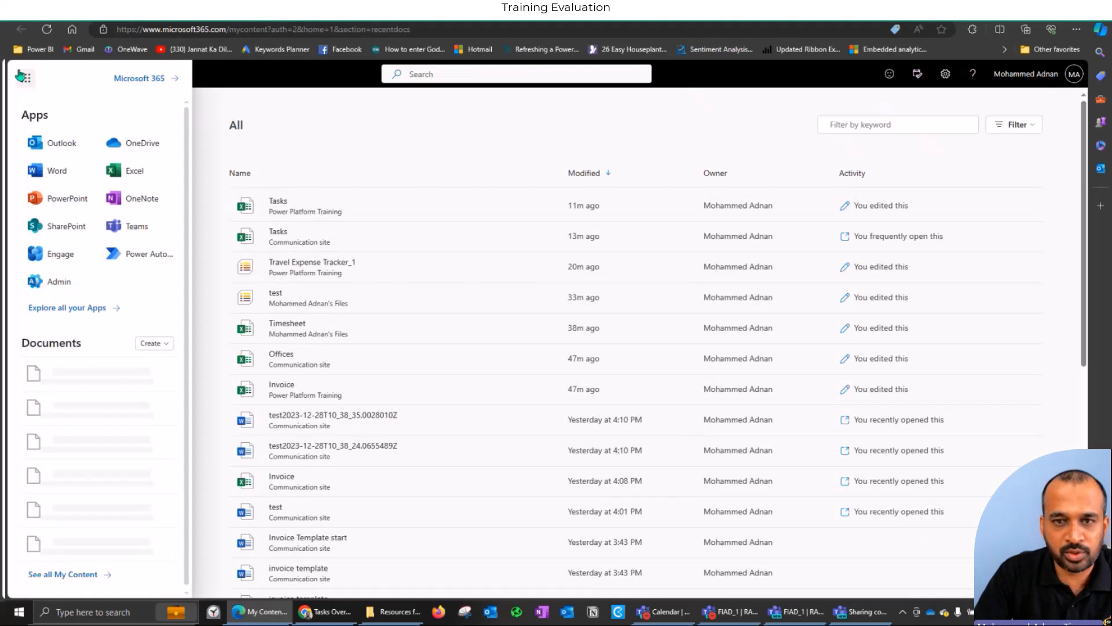
left_click(68, 308)
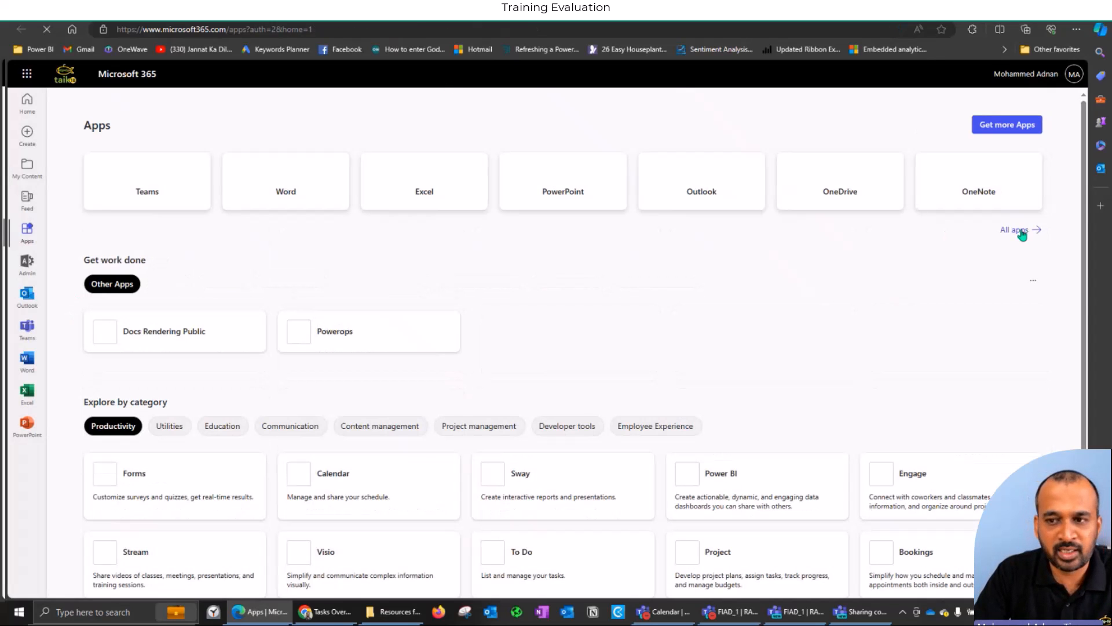
left_click(1022, 231)
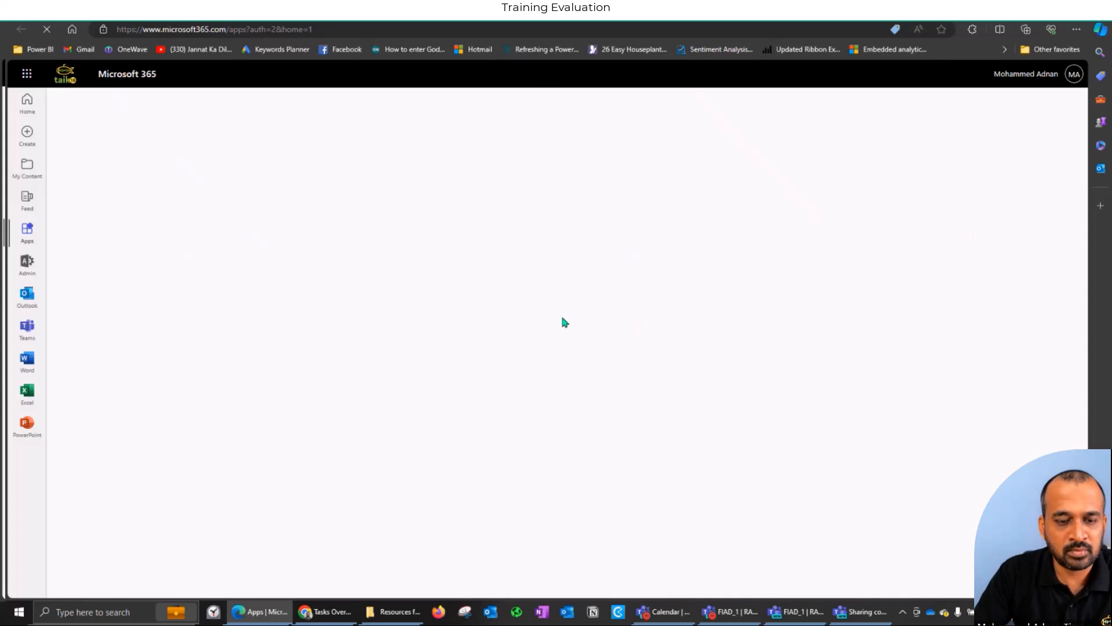
left_click(745, 253)
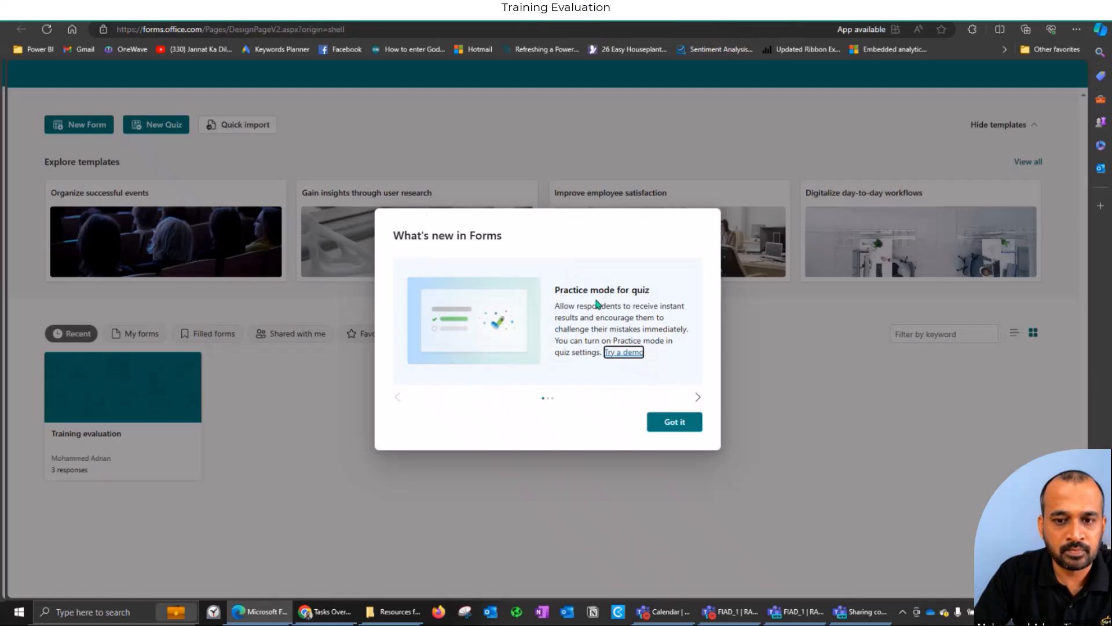
left_click(689, 427)
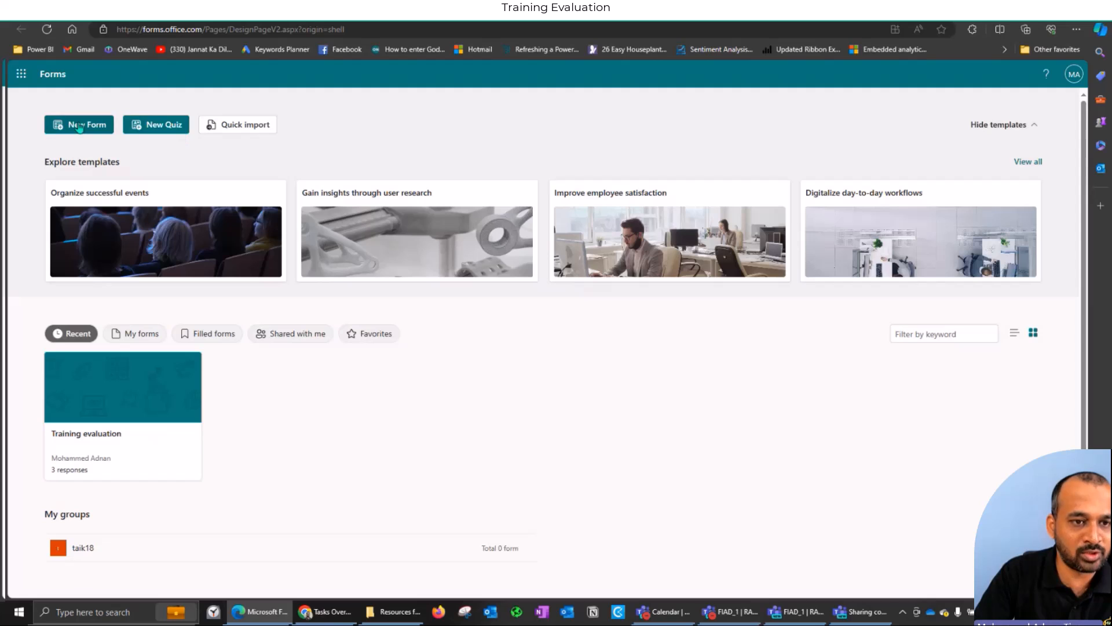
- Open the Training evaluation form with the taik18 account and review its questions on personal details, course content and trainer expertise
left_click(142, 441)
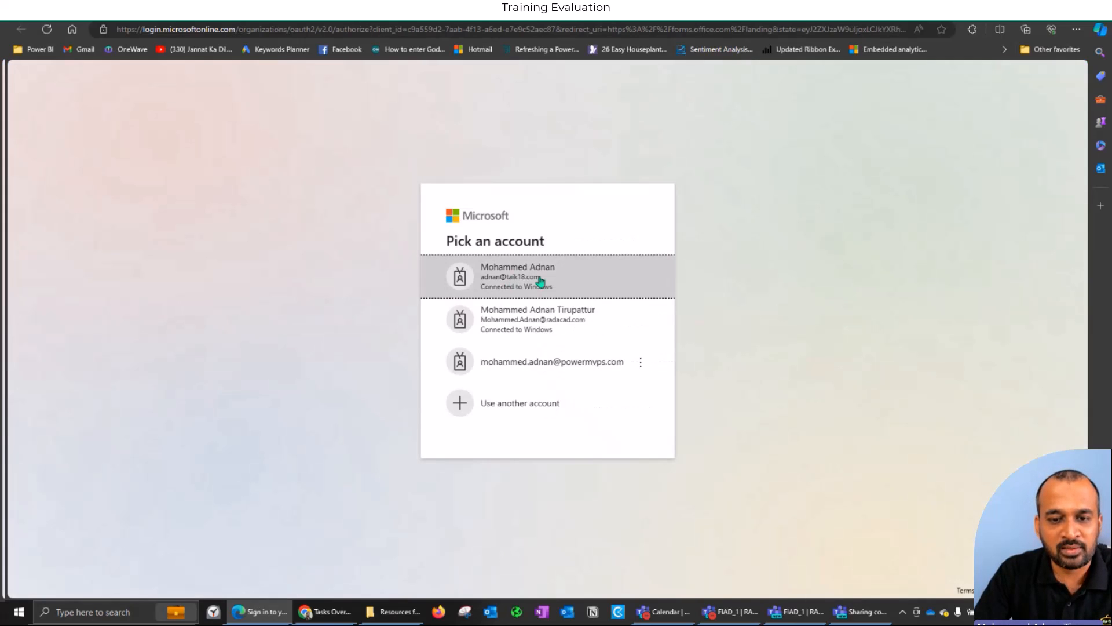
left_click(540, 282)
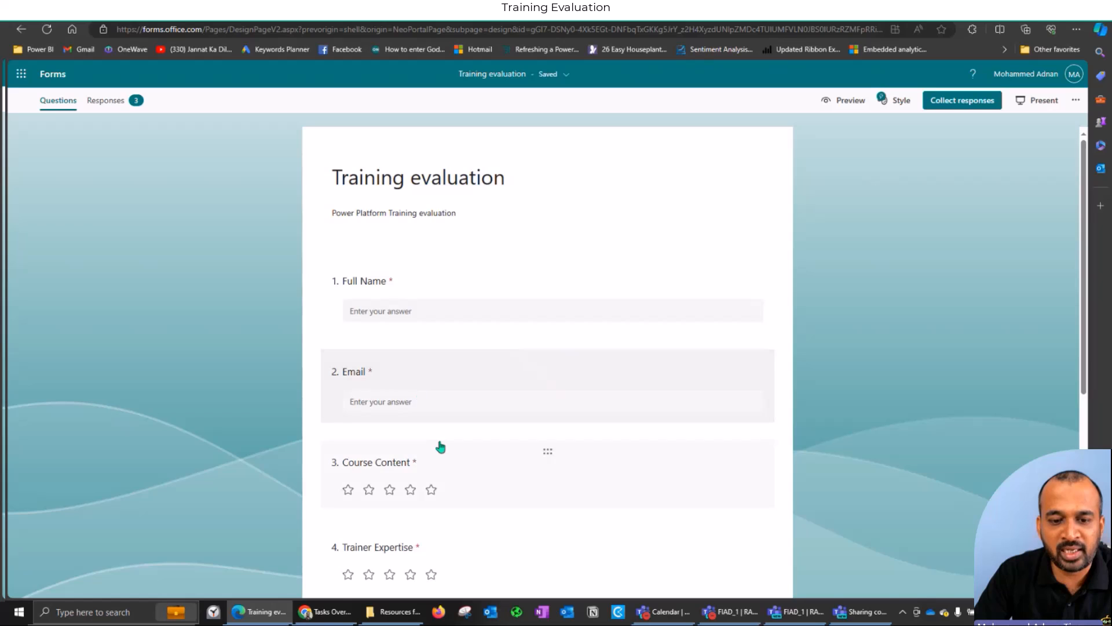
scroll(439, 447, "down", 2)
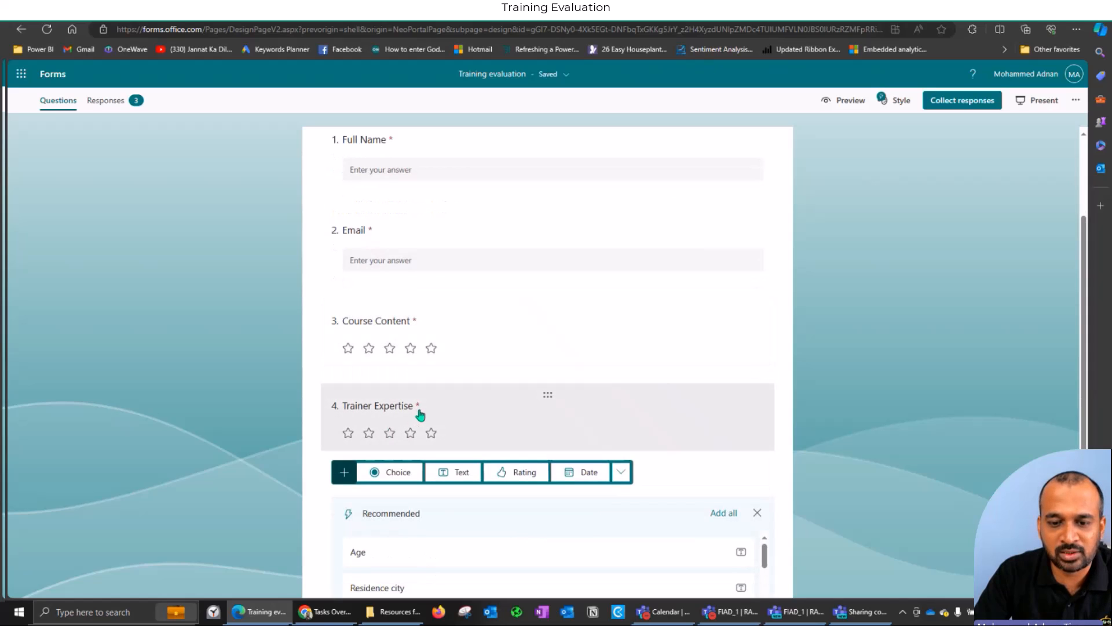
scroll(420, 413, "down", 1)
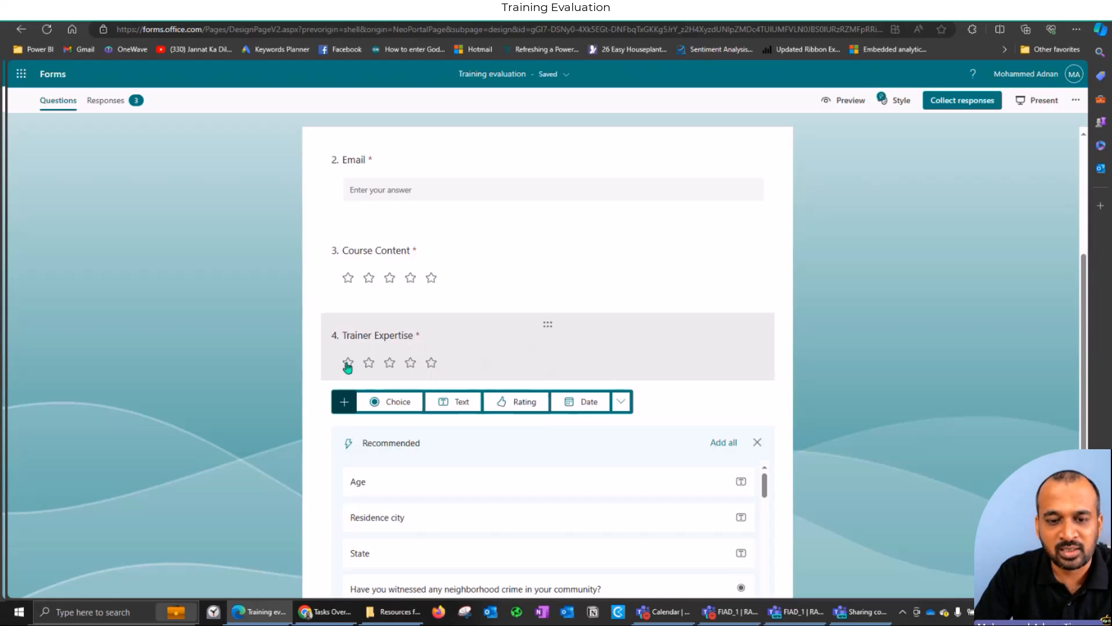
scroll(343, 385, "down", 2)
scroll(343, 393, "up", 5)
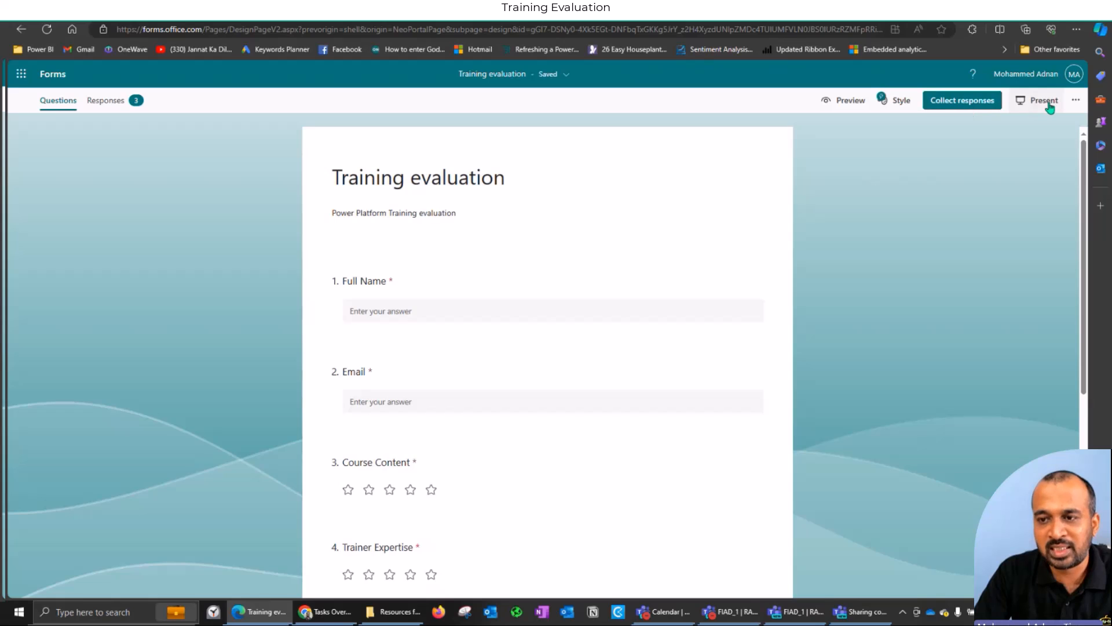
- Copy the Training evaluation form's response link with responses open to anyone, and close the sharing dialog
left_click(973, 113)
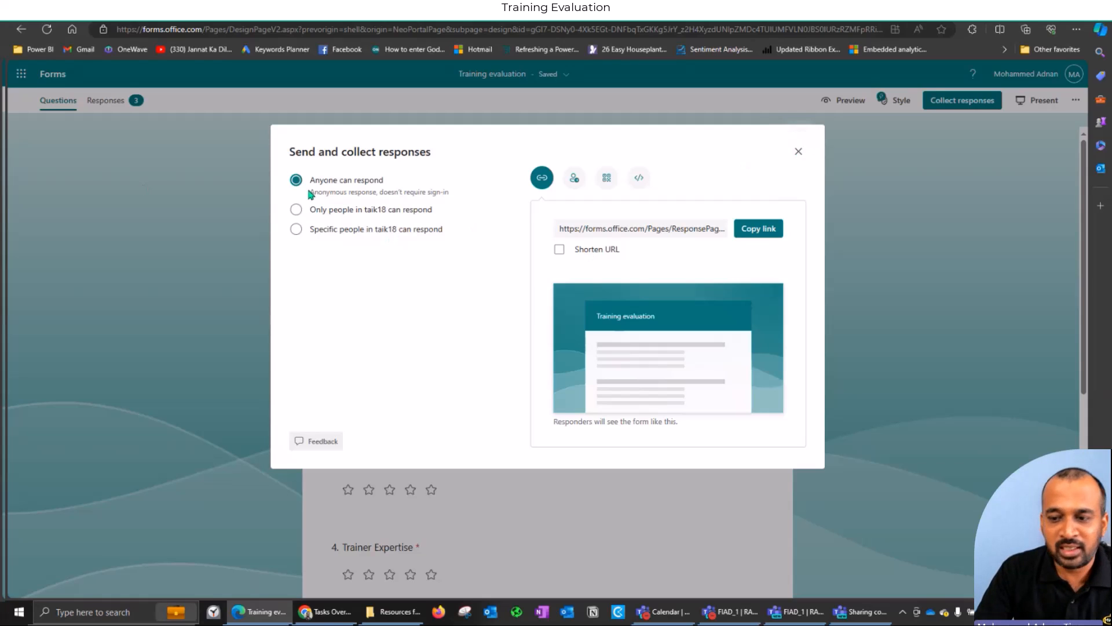
left_click(783, 236)
left_click(799, 153)
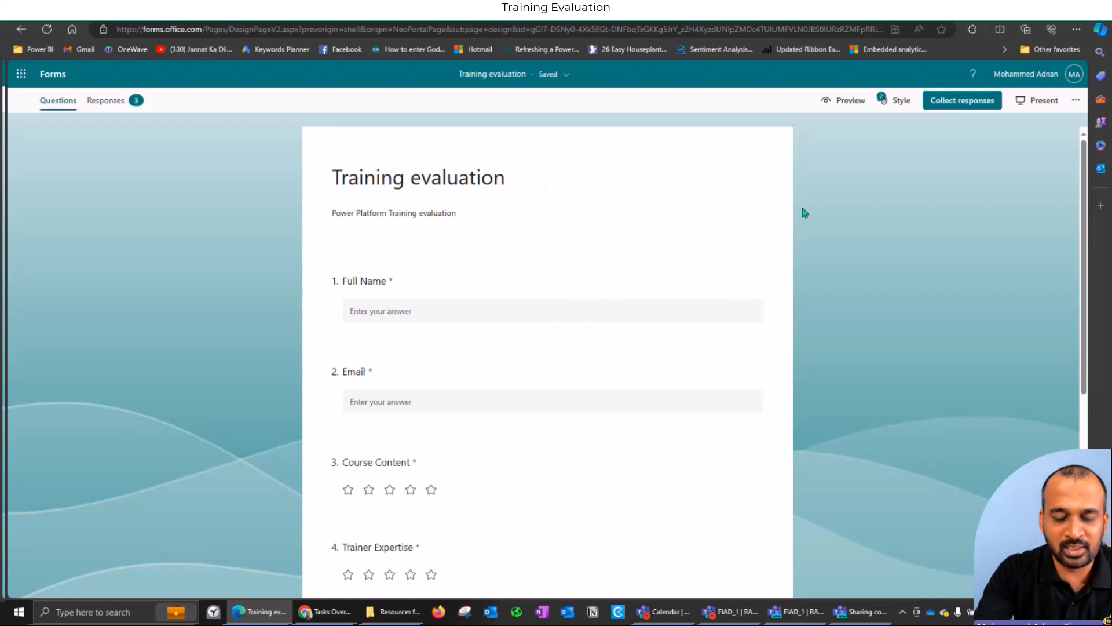
- Open the copied form link in a private browser window and place the cursor in the Full Name answer
key("ctrl+shift+n")
key("ctrl+v")
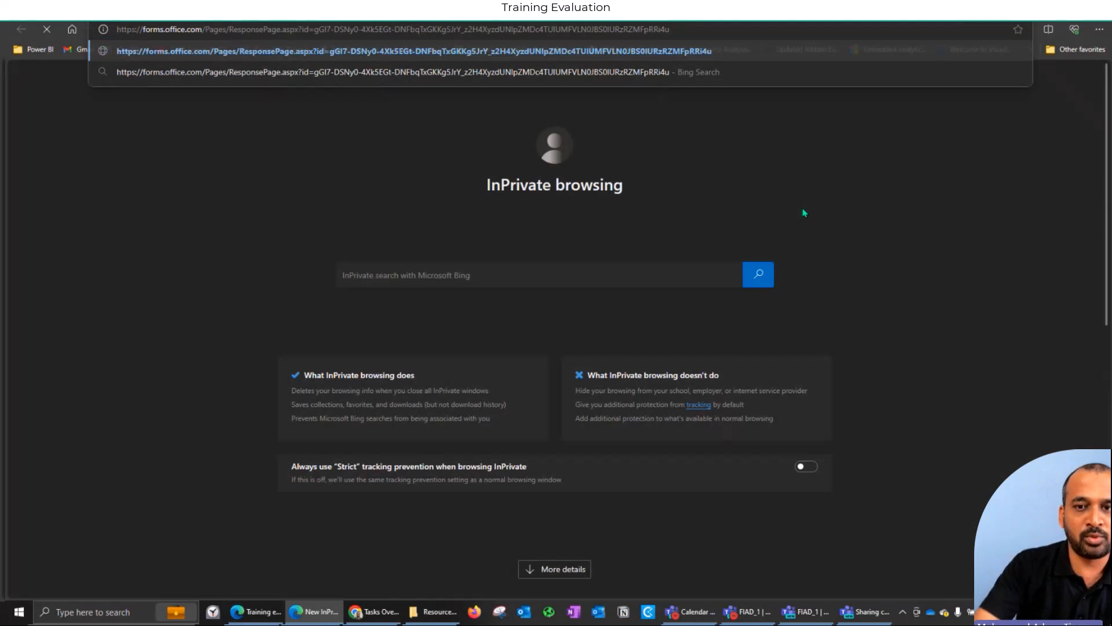
key("Return")
left_click(459, 278)
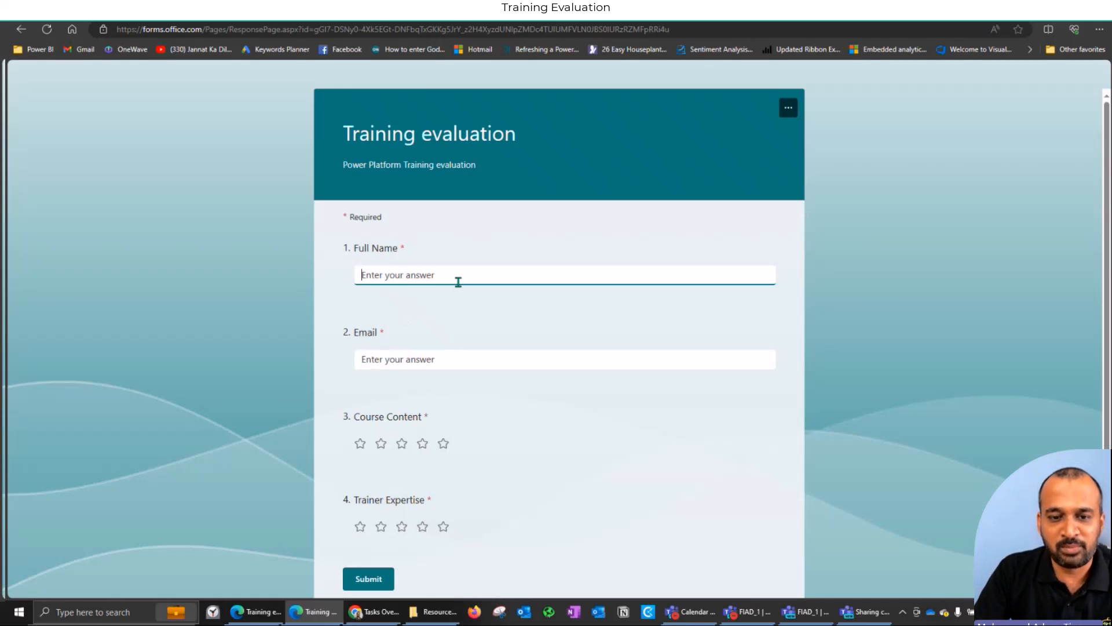
- Fill in the respondent's full name and e-mail address in the Training evaluation form
scroll(773, 317, "down", 2)
scroll(772, 317, "down", 1)
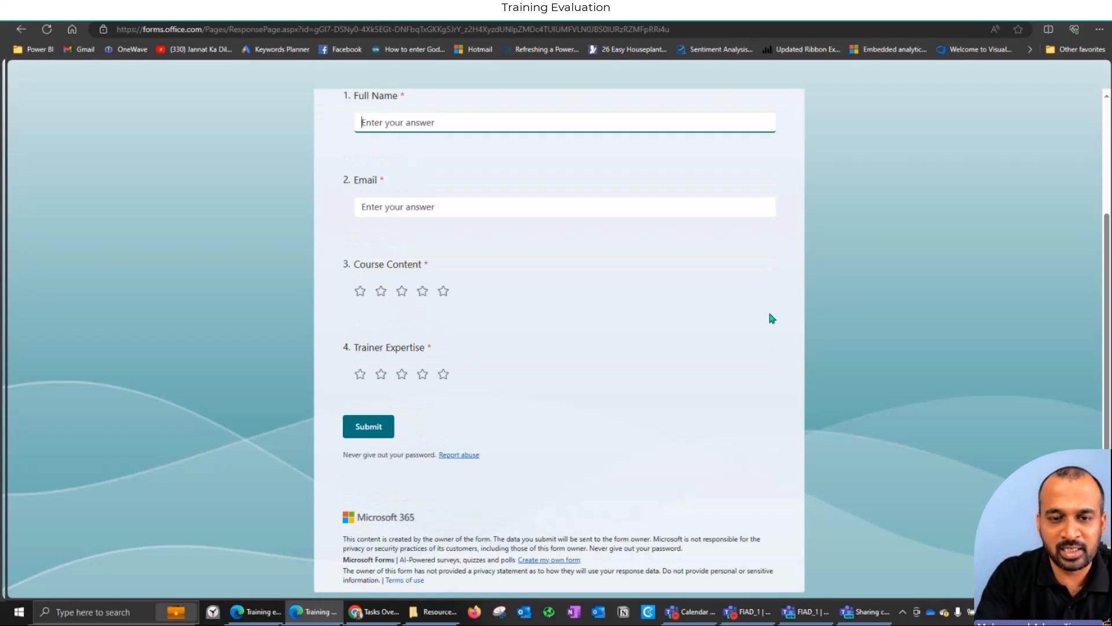
type("aD")
type("an")
key("Tab")
type("adnan")
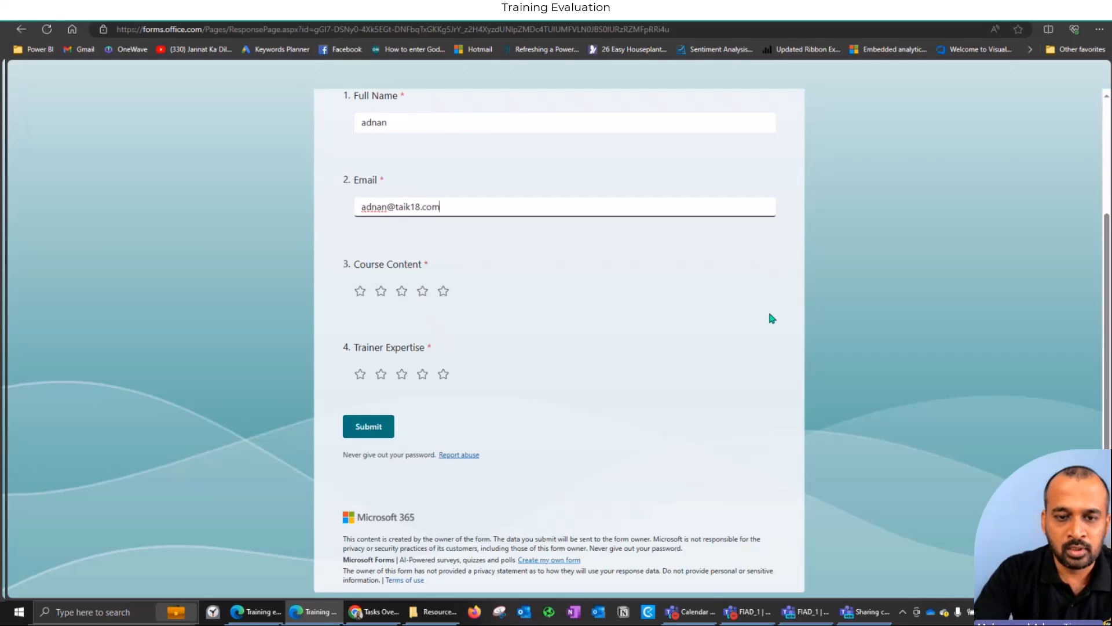
- Rate Course Content three stars, rate Trainer Expertise, and submit the response, closing the private window
left_click(401, 299)
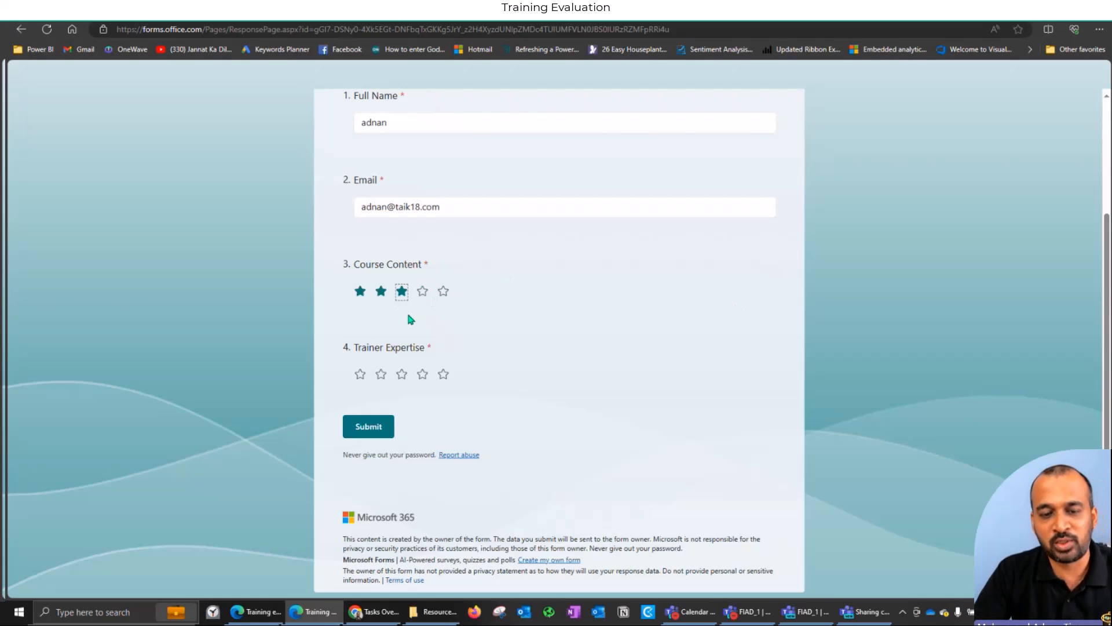
left_click(413, 378)
left_click(384, 428)
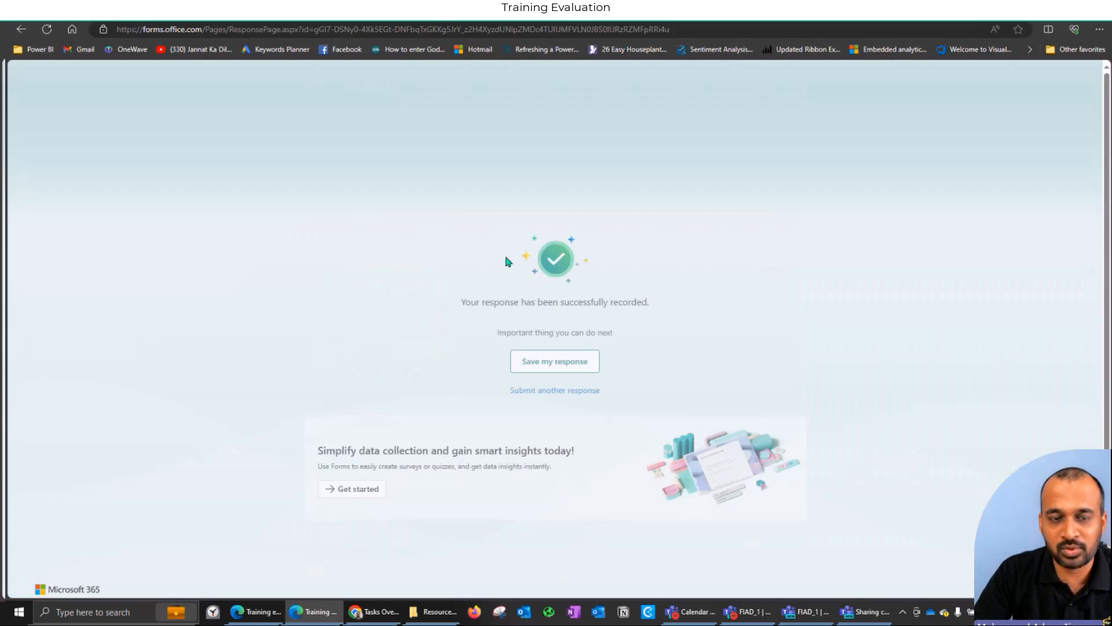
key("alt+F4")
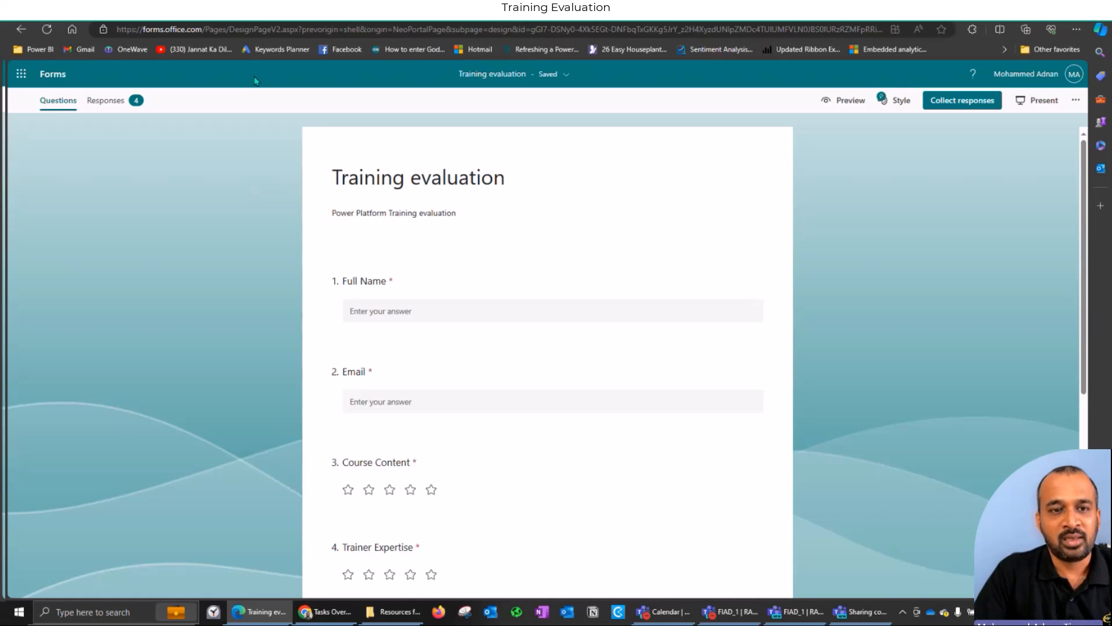
- Switch to the Training Evaluation_1 flow in Power Automate and look up the Microsoft Forms actions available after the trigger, without adding one
left_click(162, 20)
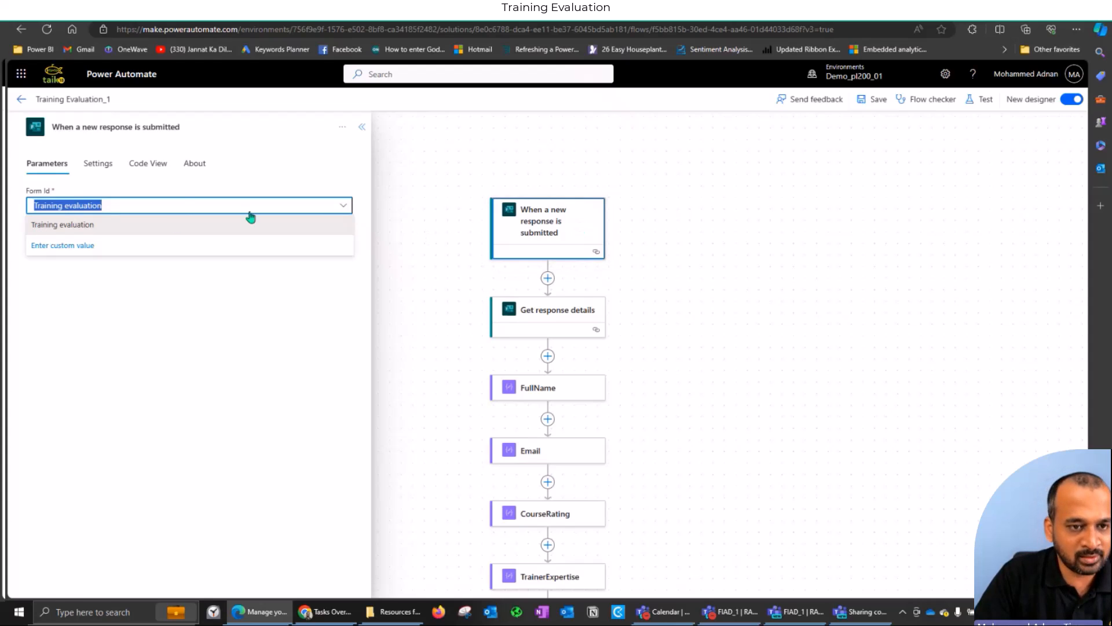
left_click(547, 279)
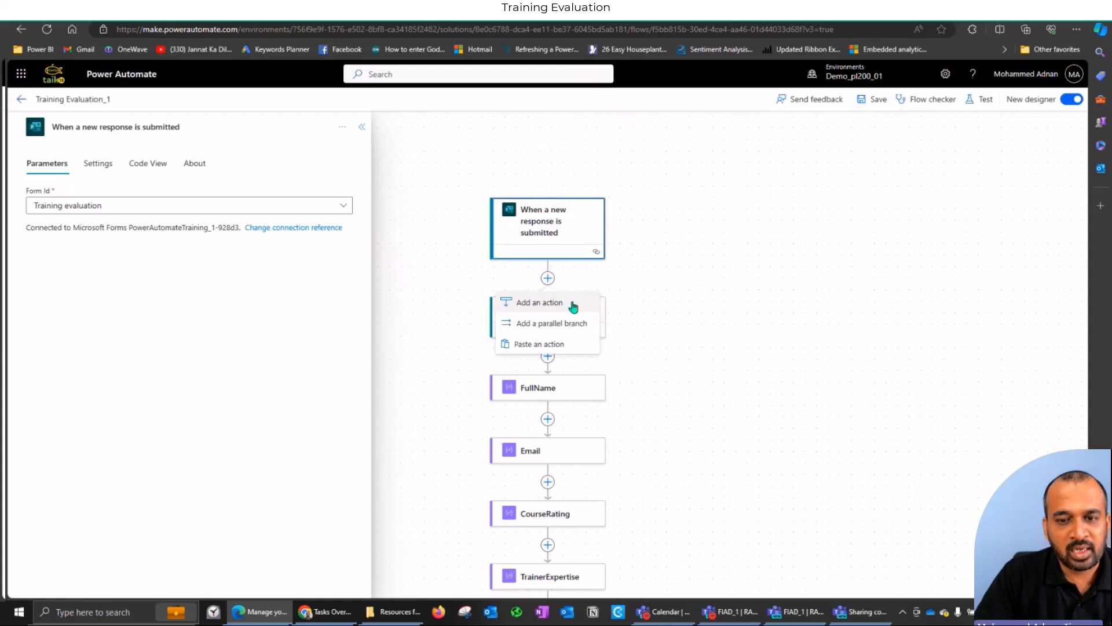
left_click(573, 307)
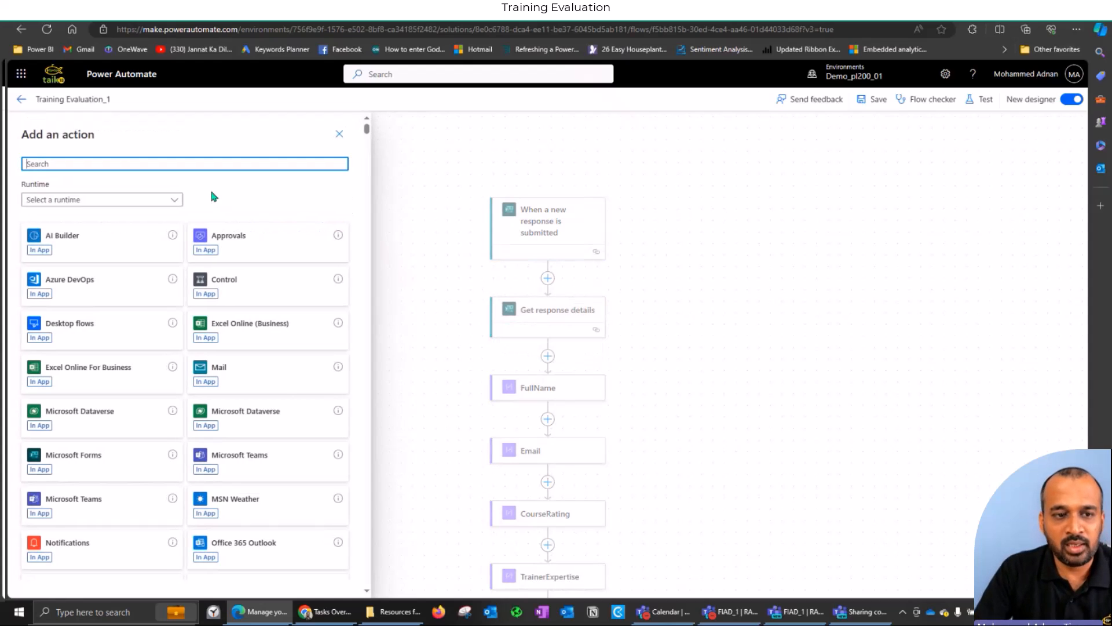
type("forms")
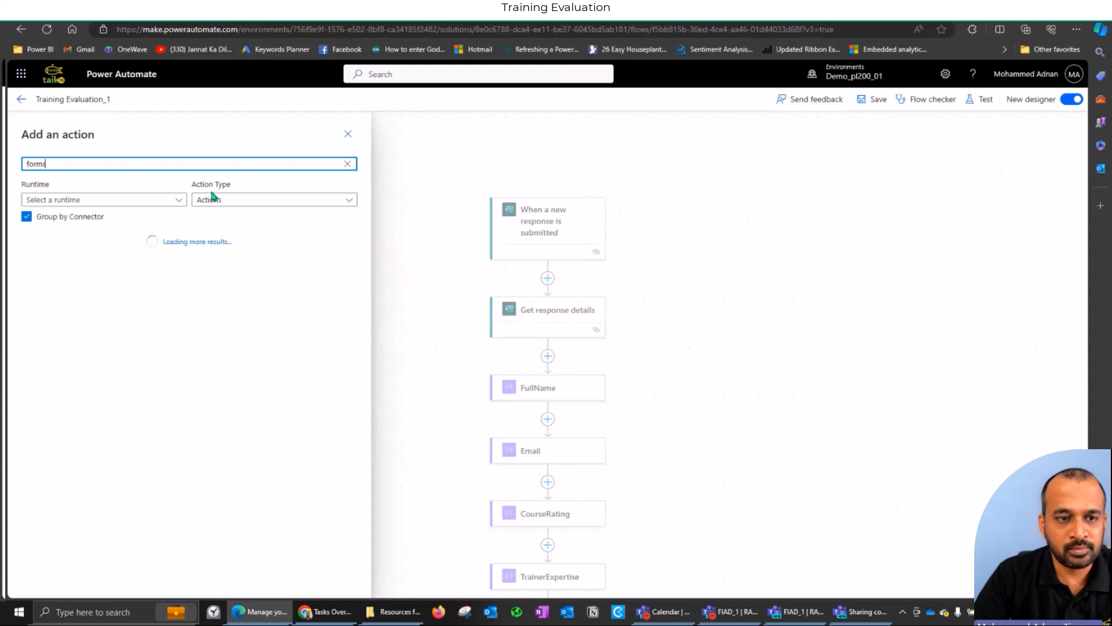
left_click(340, 257)
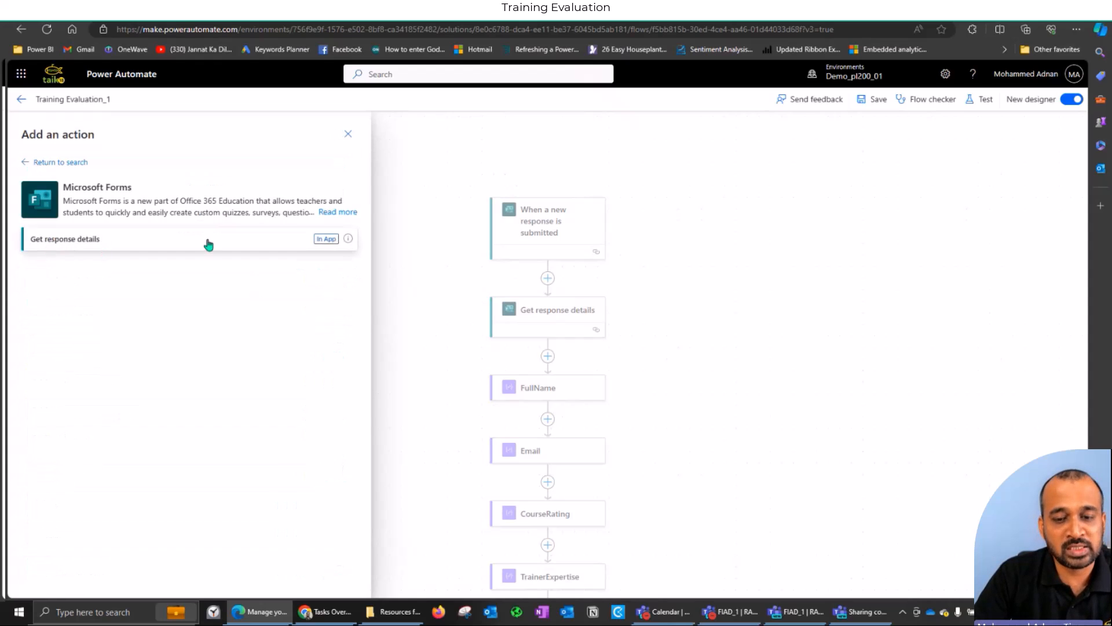
left_click(348, 133)
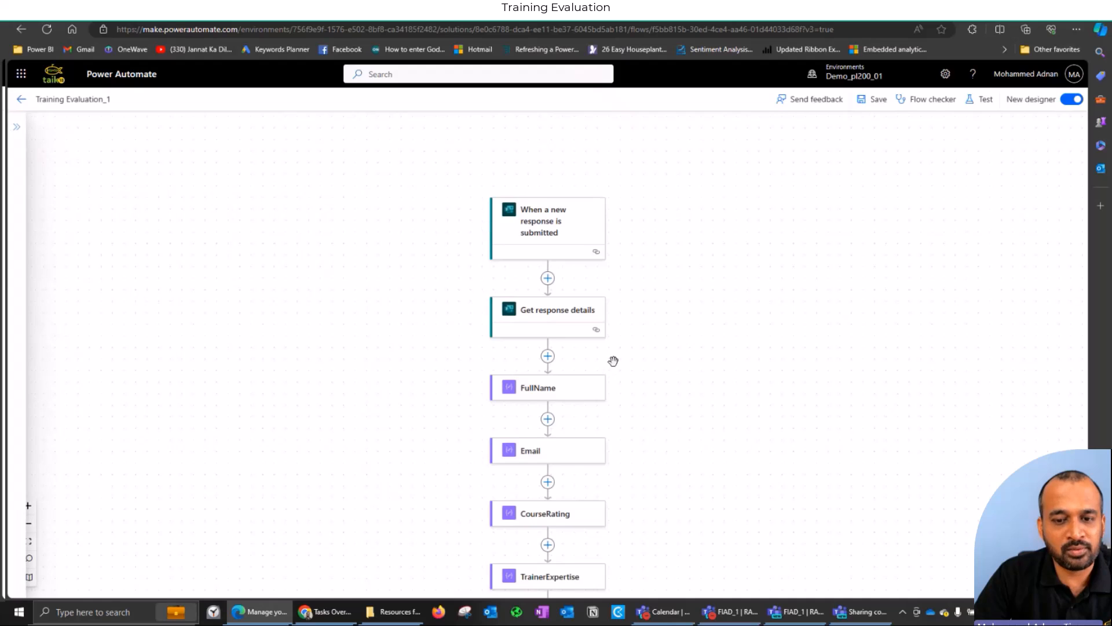
- Examine the Get response details action's form and Response Id parameters, including the trigger's dynamic content offered for the Response Id
scroll(613, 361, "down", 2)
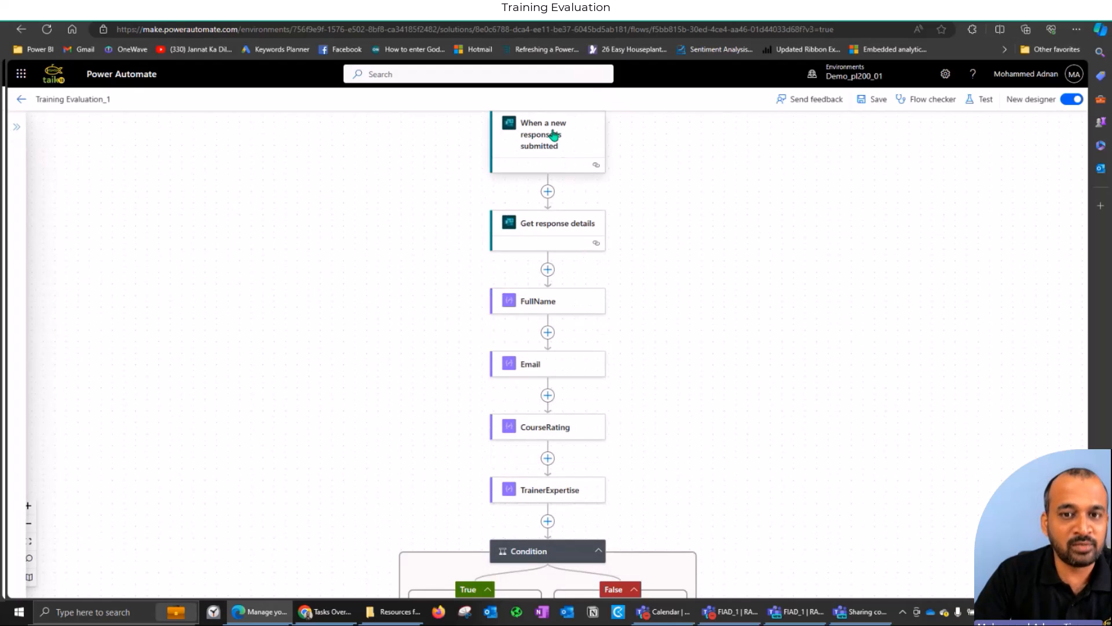
scroll(558, 147, "up", 1)
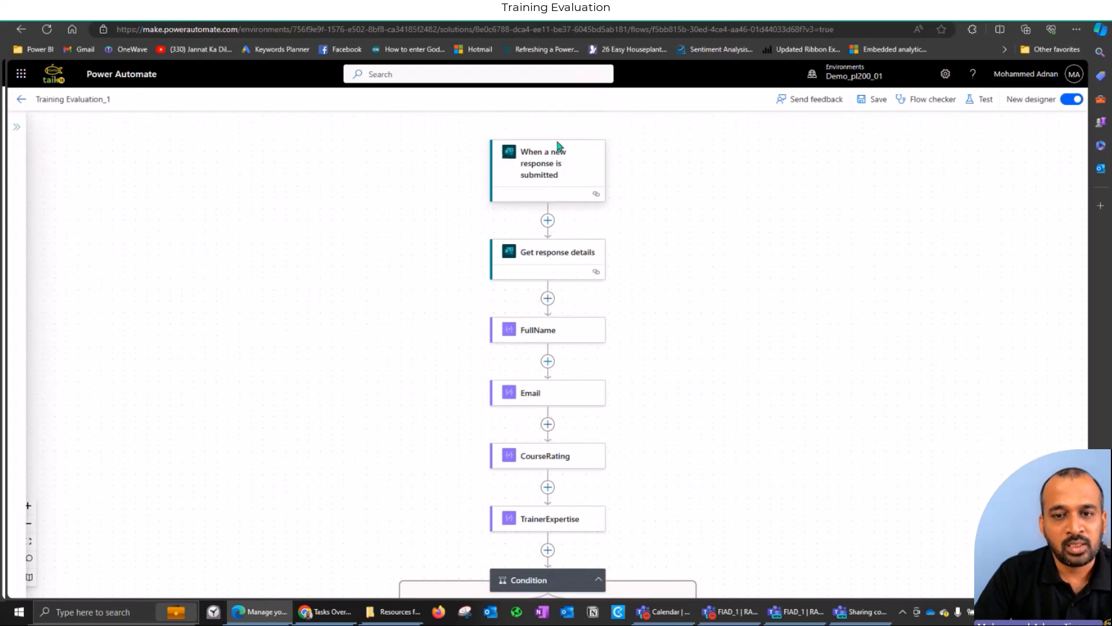
left_click(554, 262)
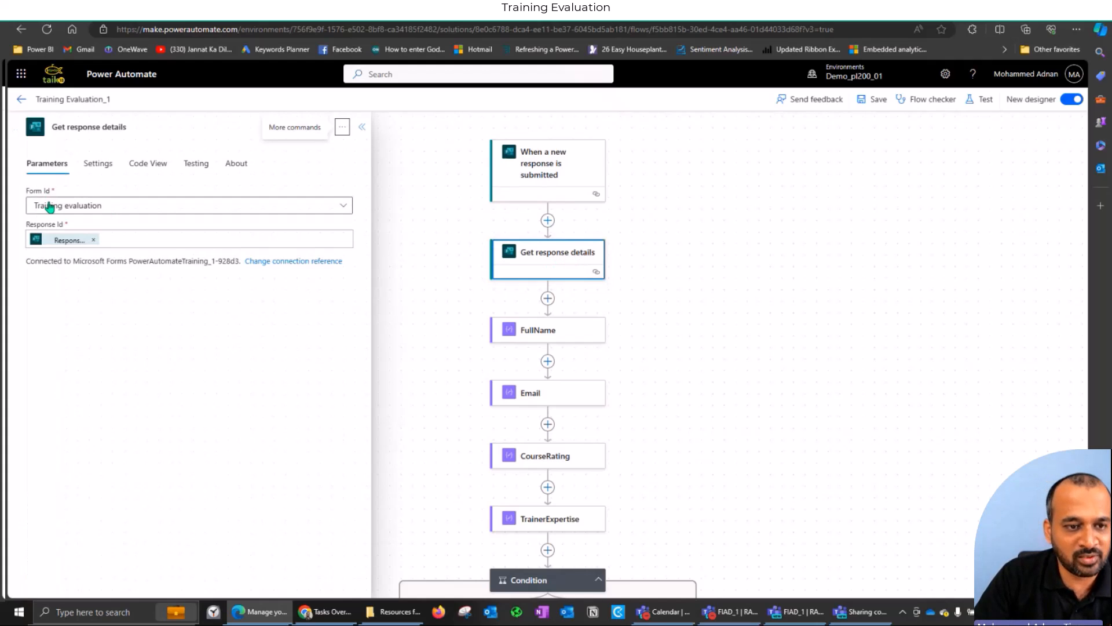
left_click(118, 242)
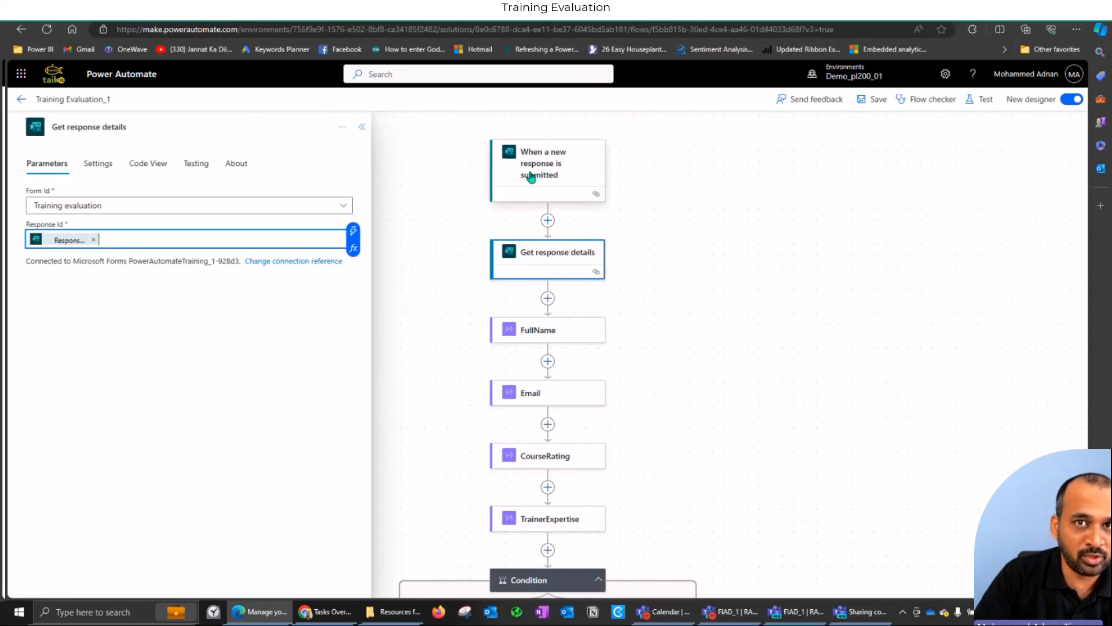
left_click(353, 231)
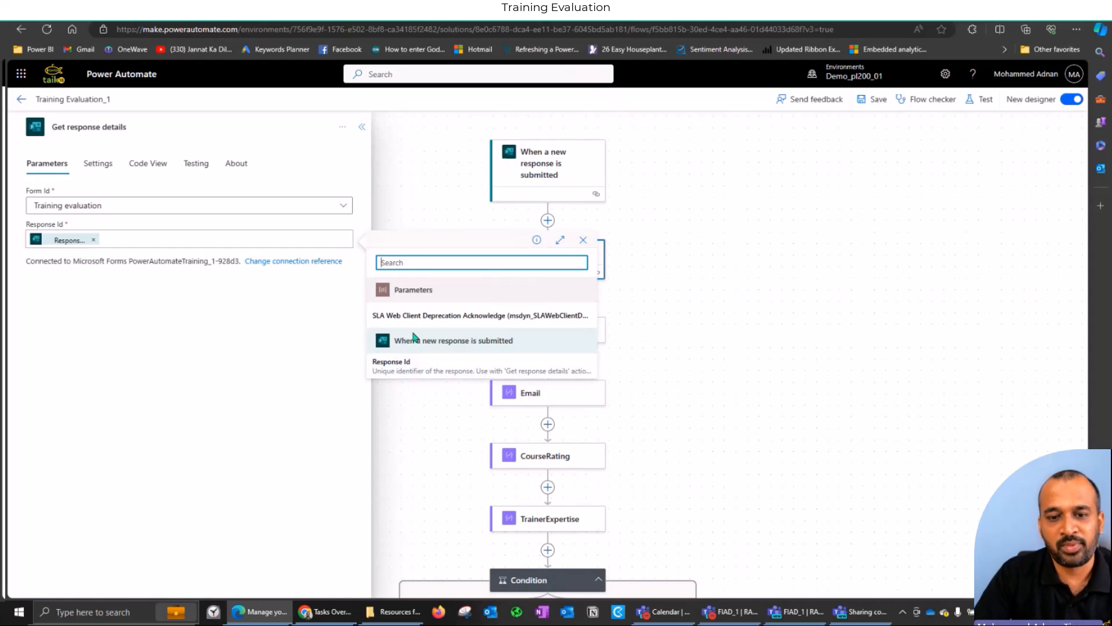
left_click_drag(398, 340, 513, 341)
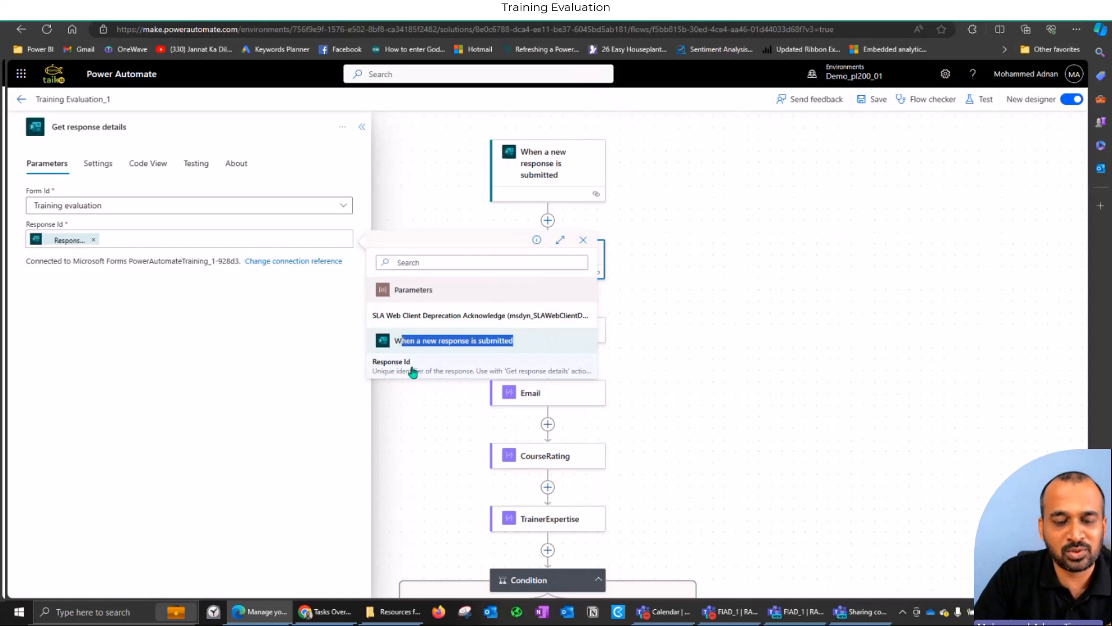
left_click(119, 235)
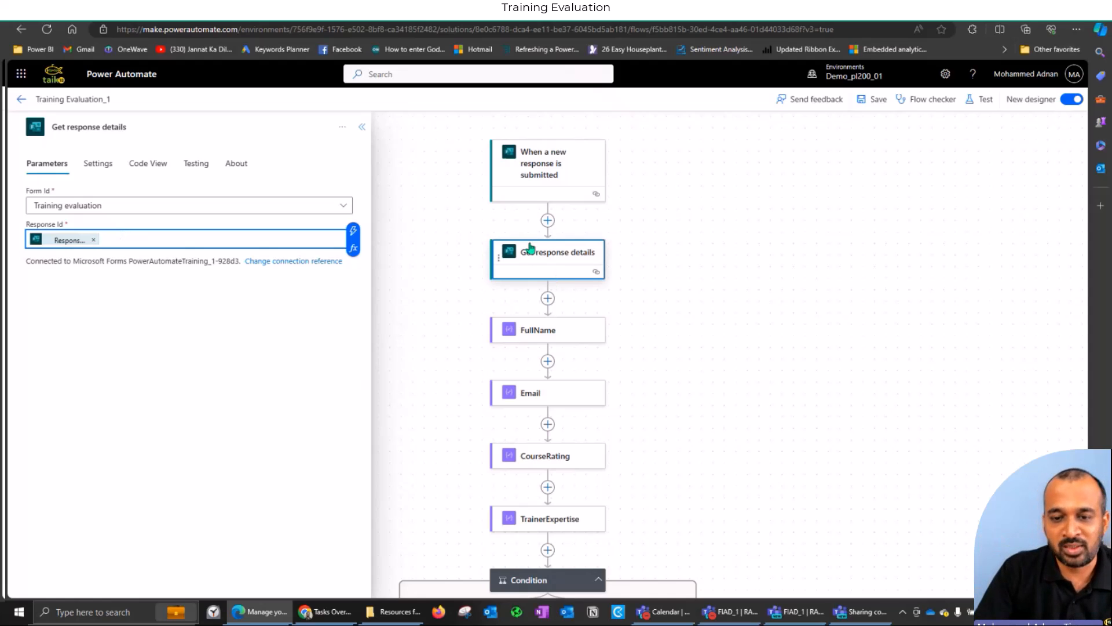
- Inspect the FullName action and search for the Compose action to show where it is found below Get response details
scroll(626, 295, "down", 3)
scroll(616, 289, "down", 1)
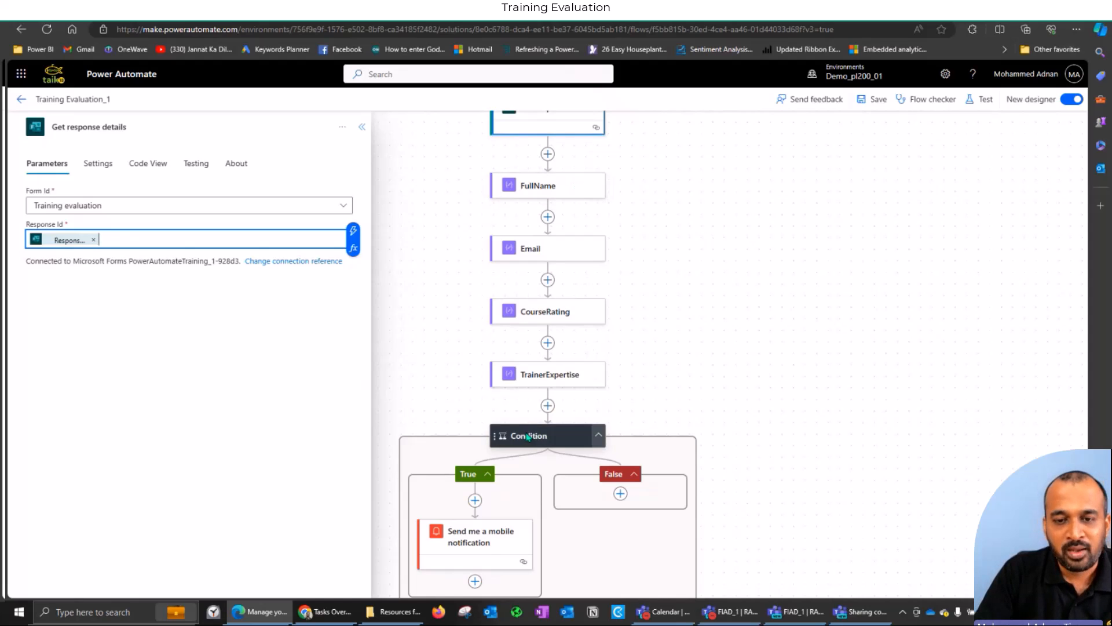
left_click(570, 198)
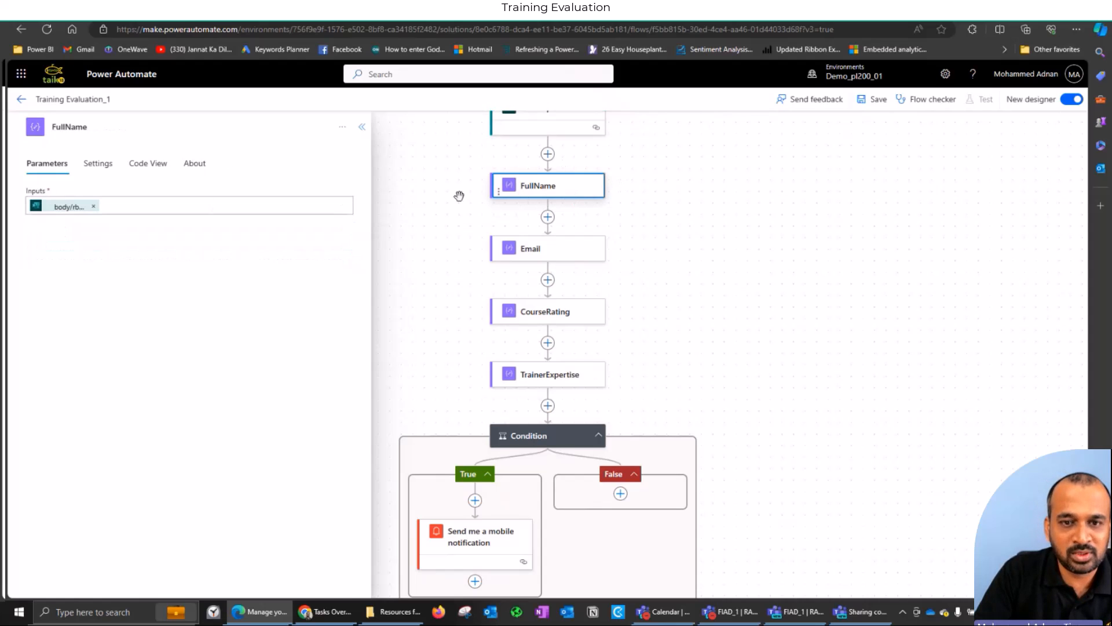
left_click(548, 153)
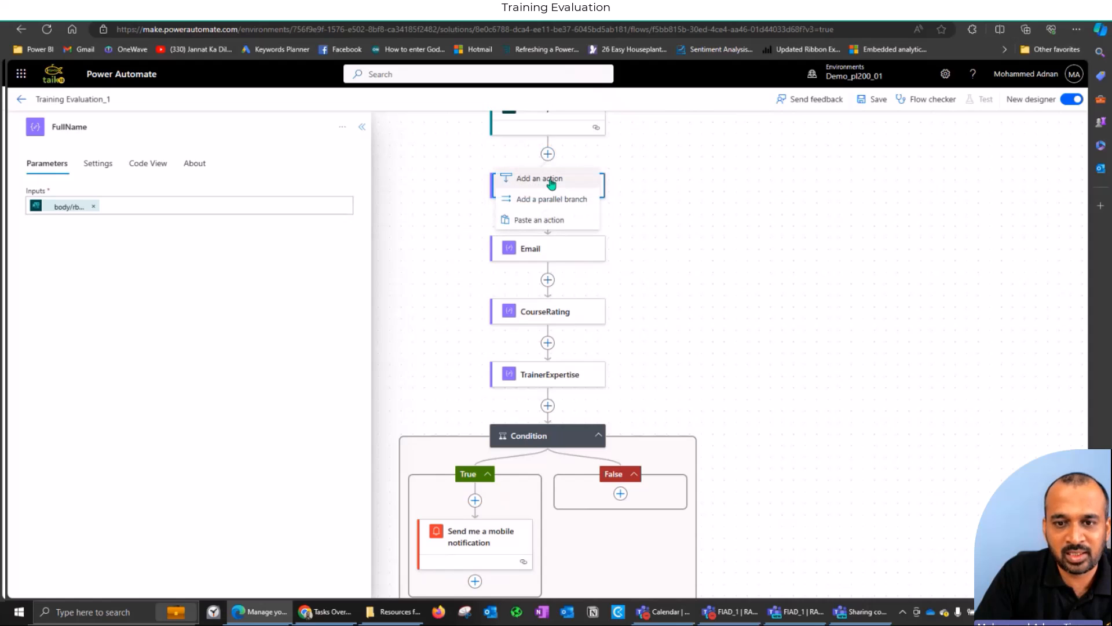
left_click(547, 178)
type("compose")
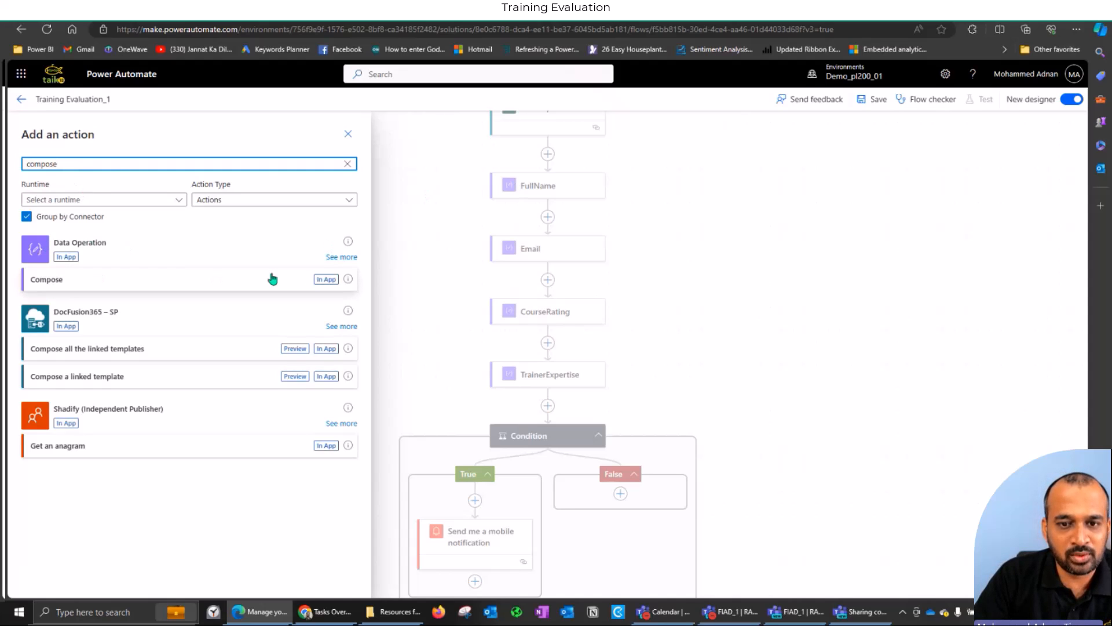
- Examine the Get response details outputs offered as dynamic content for the FullName action's input
left_click(537, 184)
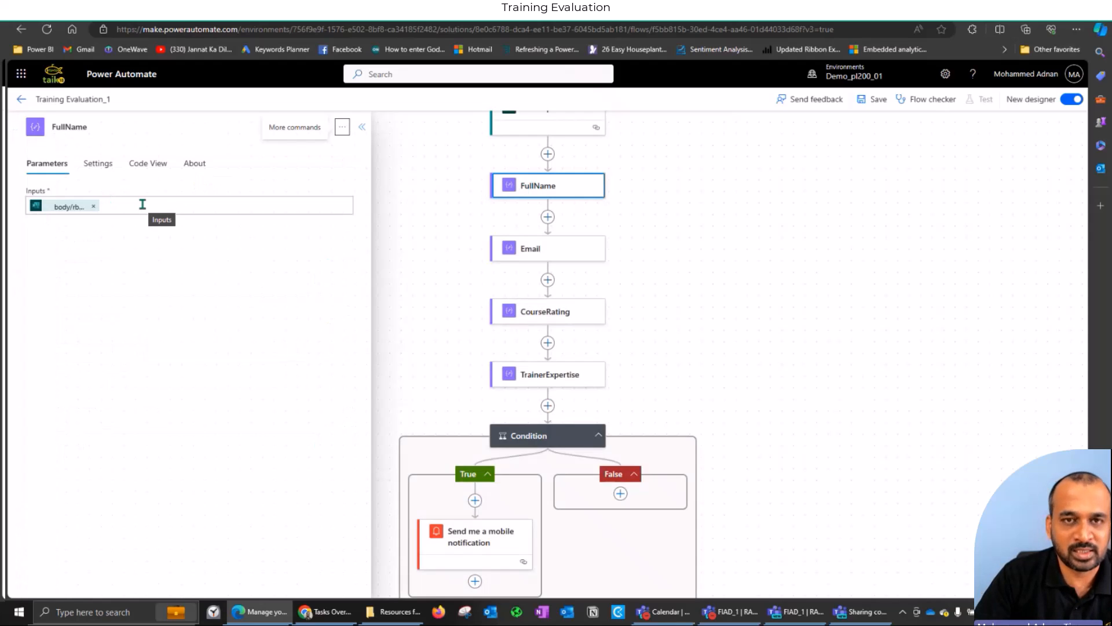
left_click(120, 210)
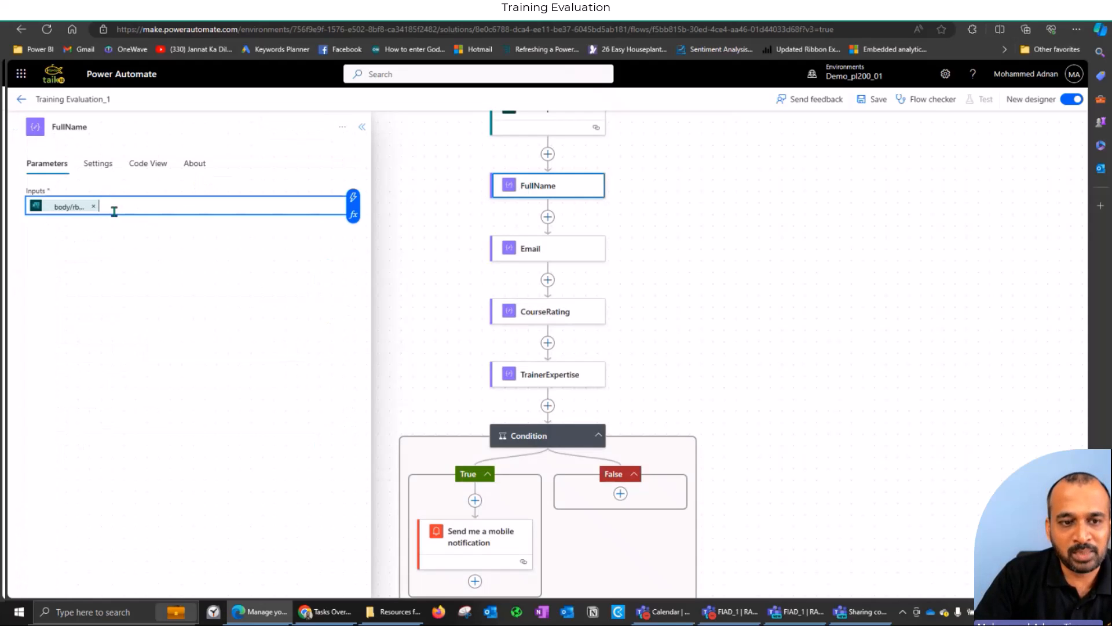
left_click(355, 199)
left_click_drag(406, 359, 474, 365)
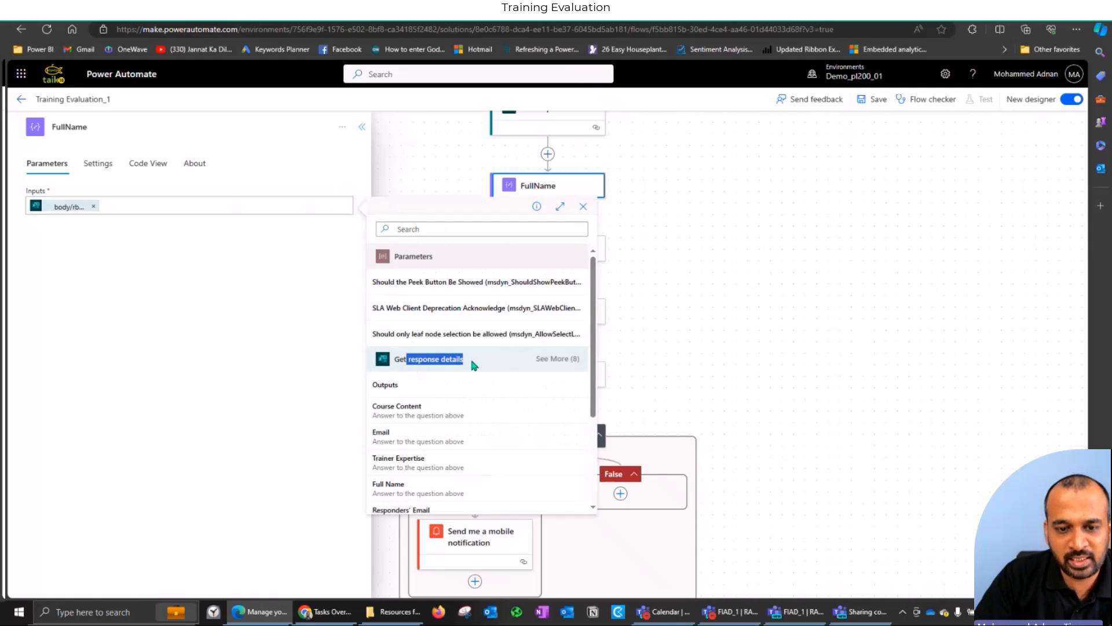
scroll(454, 417, "down", 1)
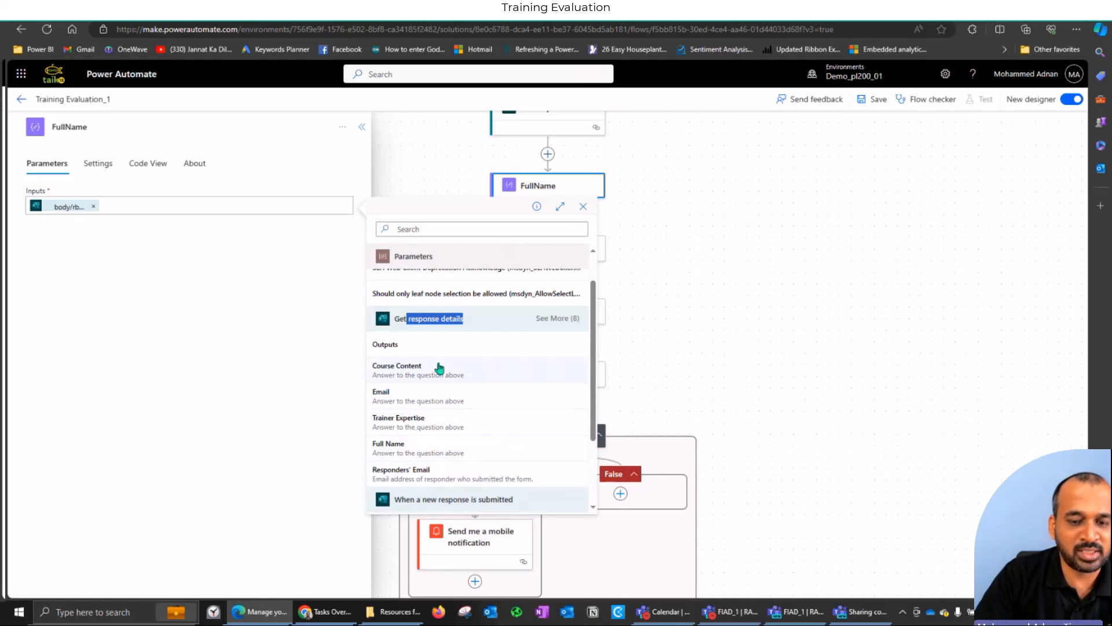
left_click(697, 255)
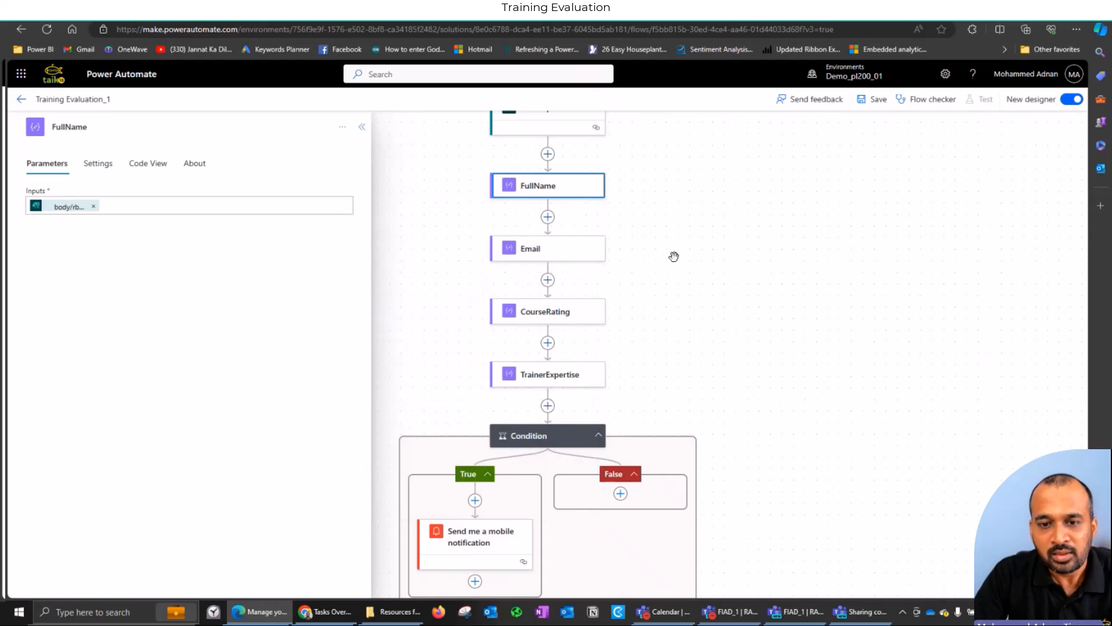
- Review the inputs of the Email and CourseRating actions, including the int expression that converts the course rating
left_click(571, 256)
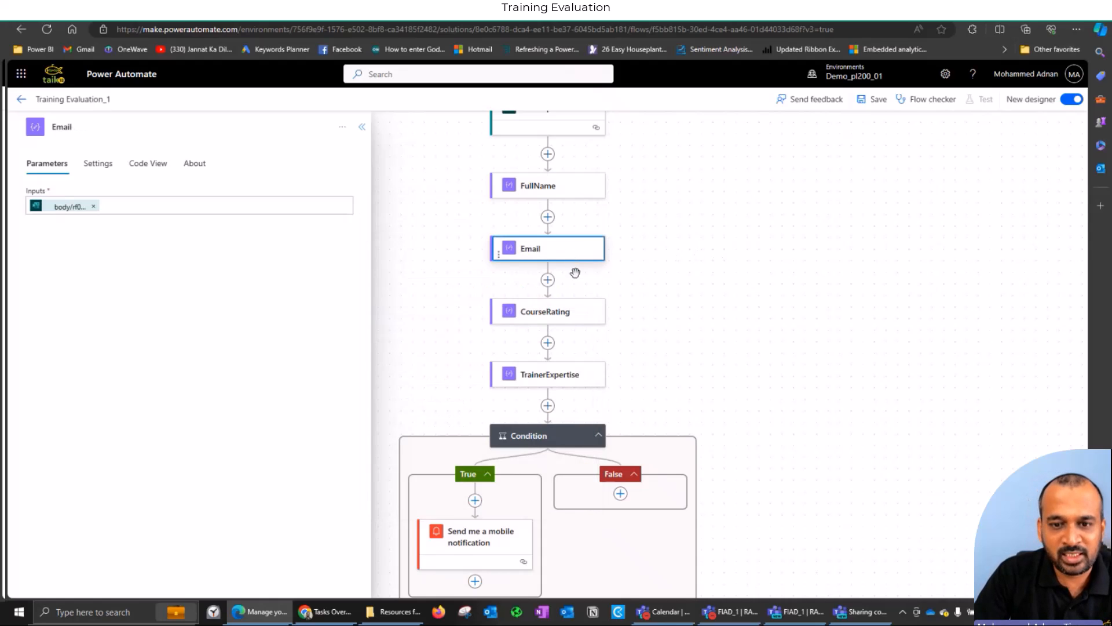
left_click(571, 318)
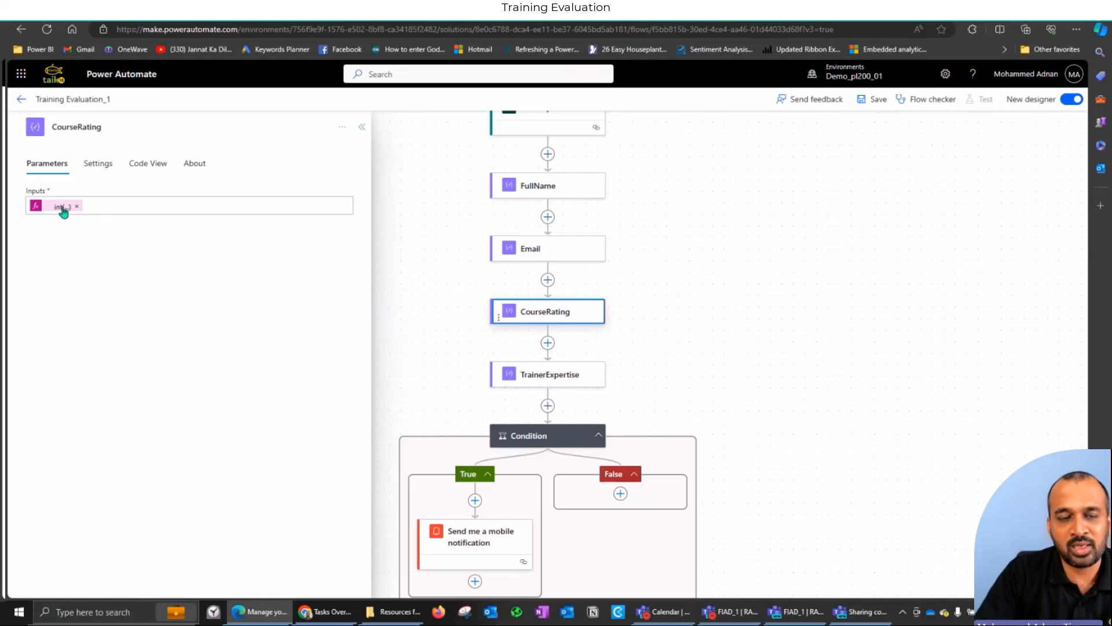
left_click(96, 204)
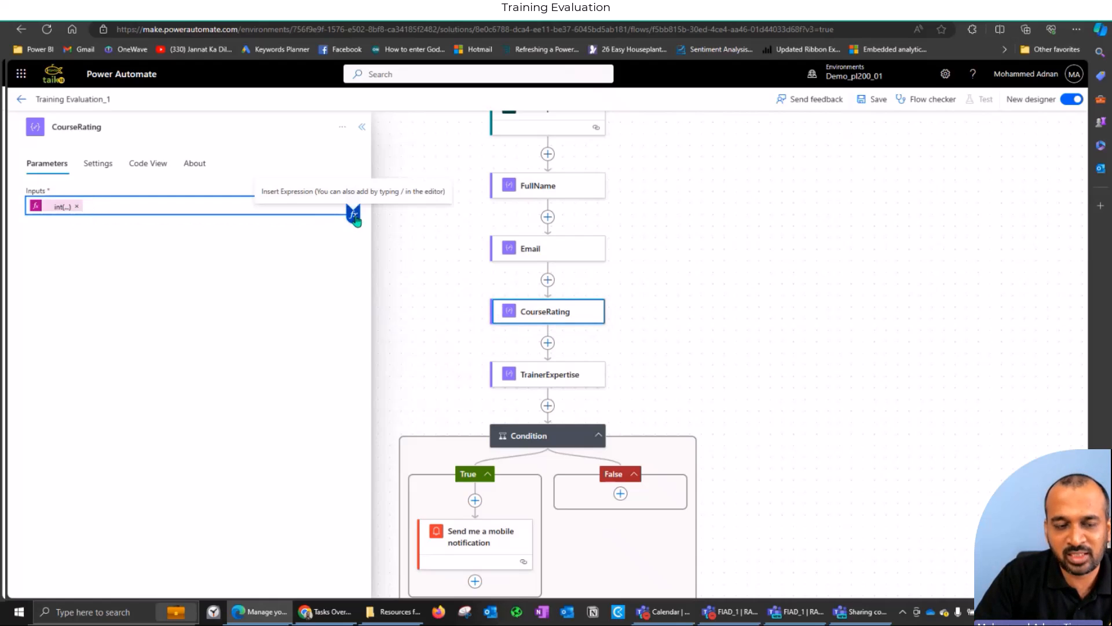
left_click(64, 210)
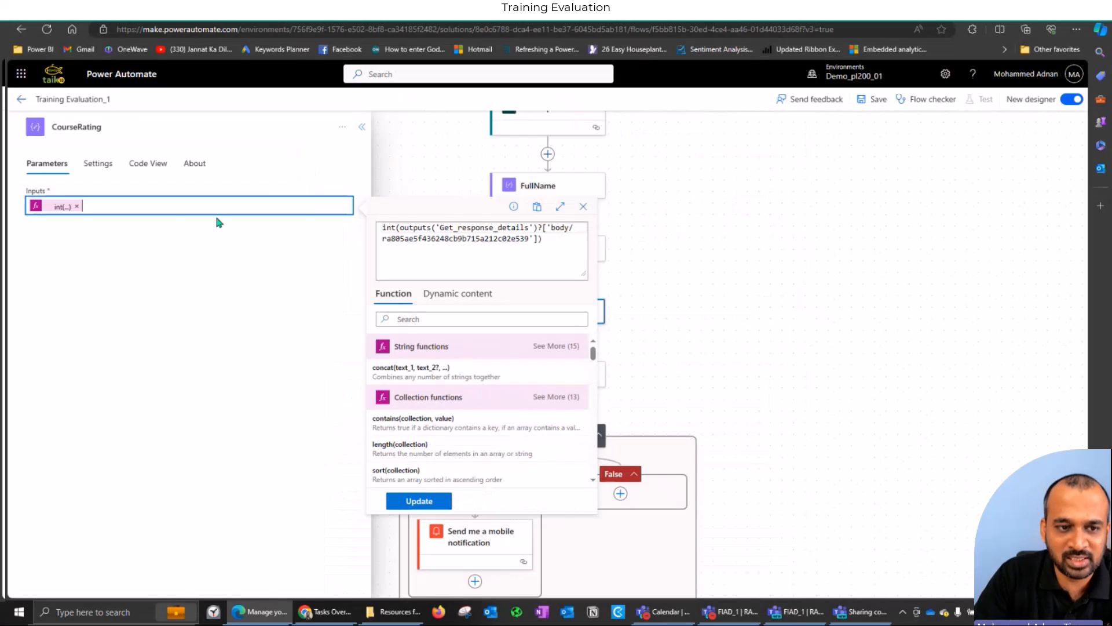
left_click(141, 207)
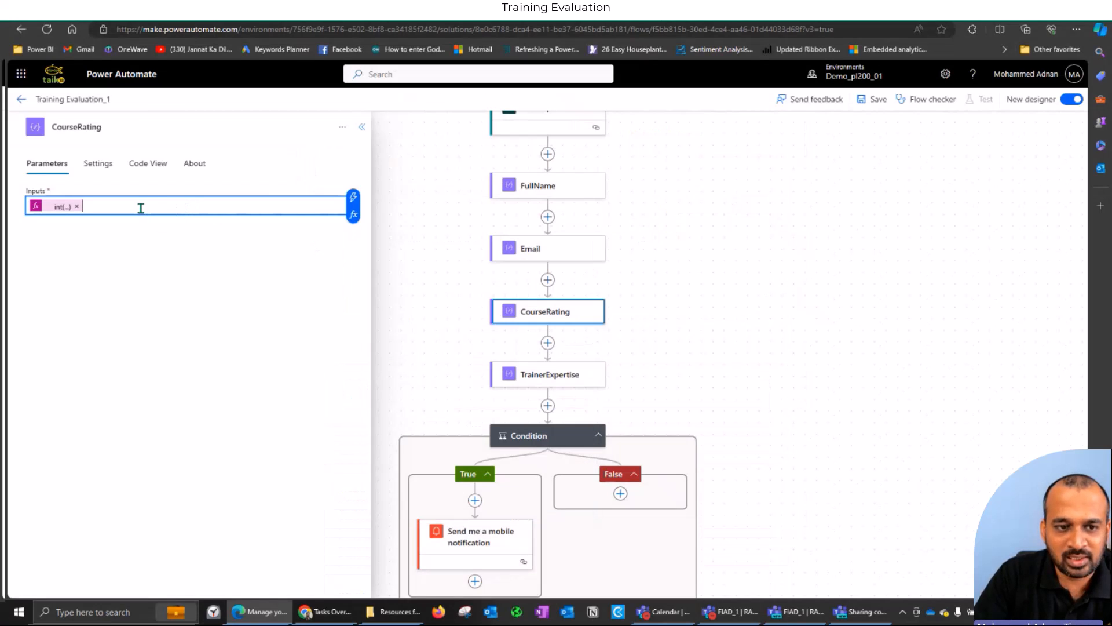
- Copy the CourseRating int expression and replace it in the input with the Course Content output of Get response details
left_click(63, 207)
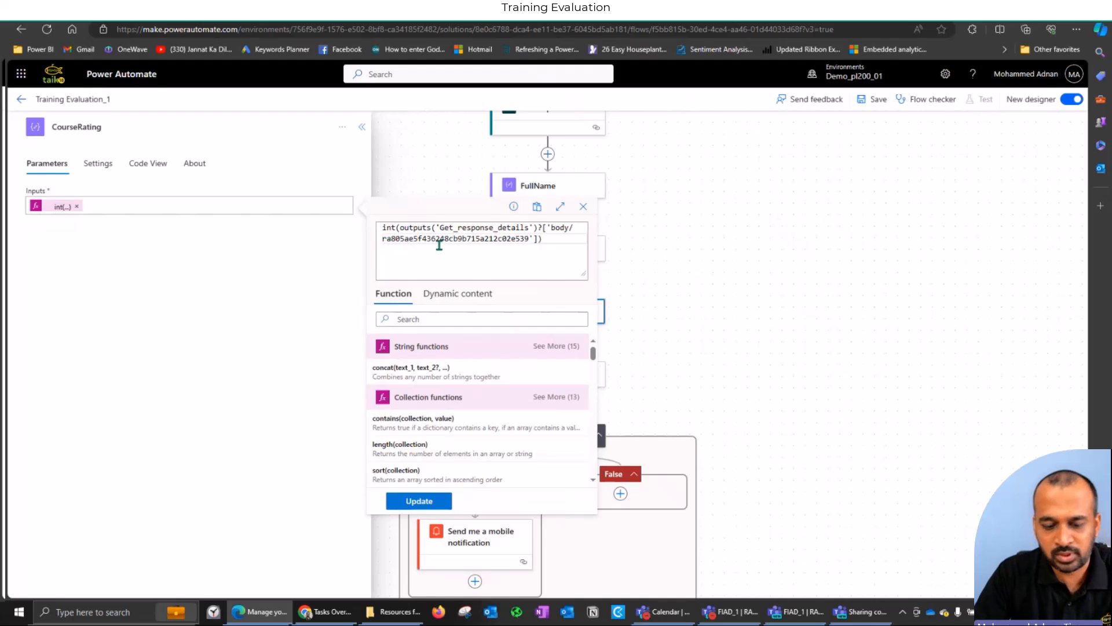
key("ctrl+a")
key("ctrl+c")
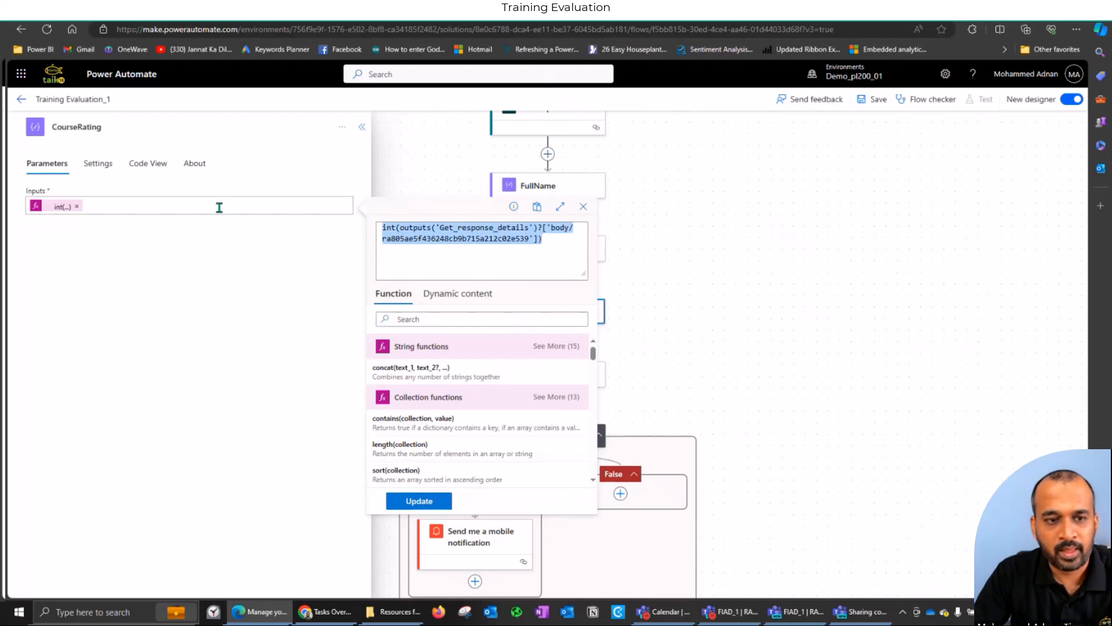
left_click(76, 207)
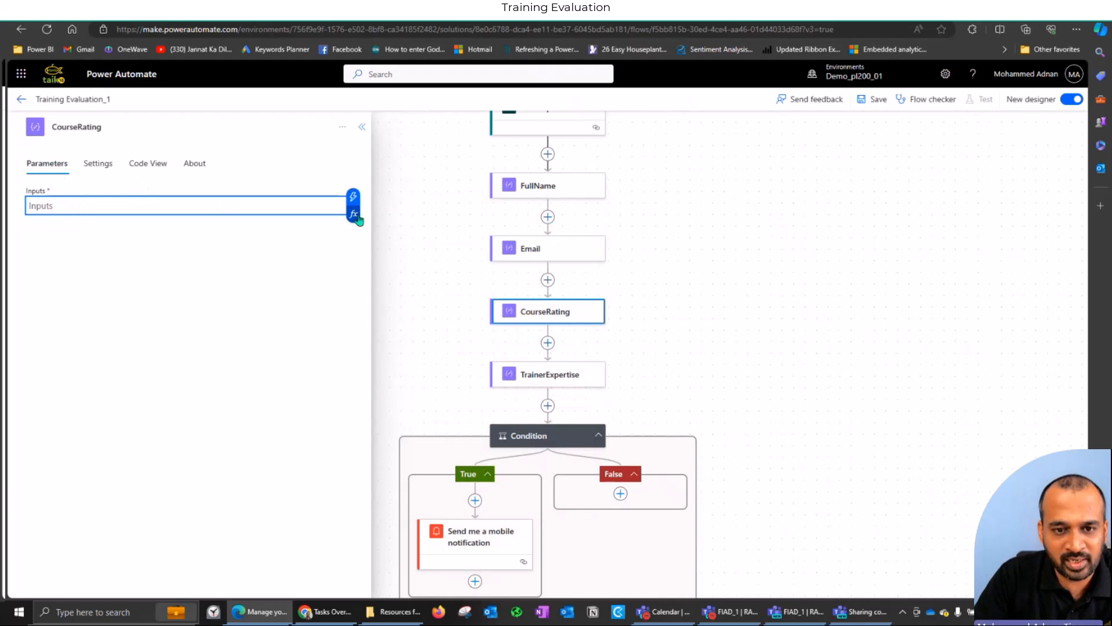
left_click(353, 197)
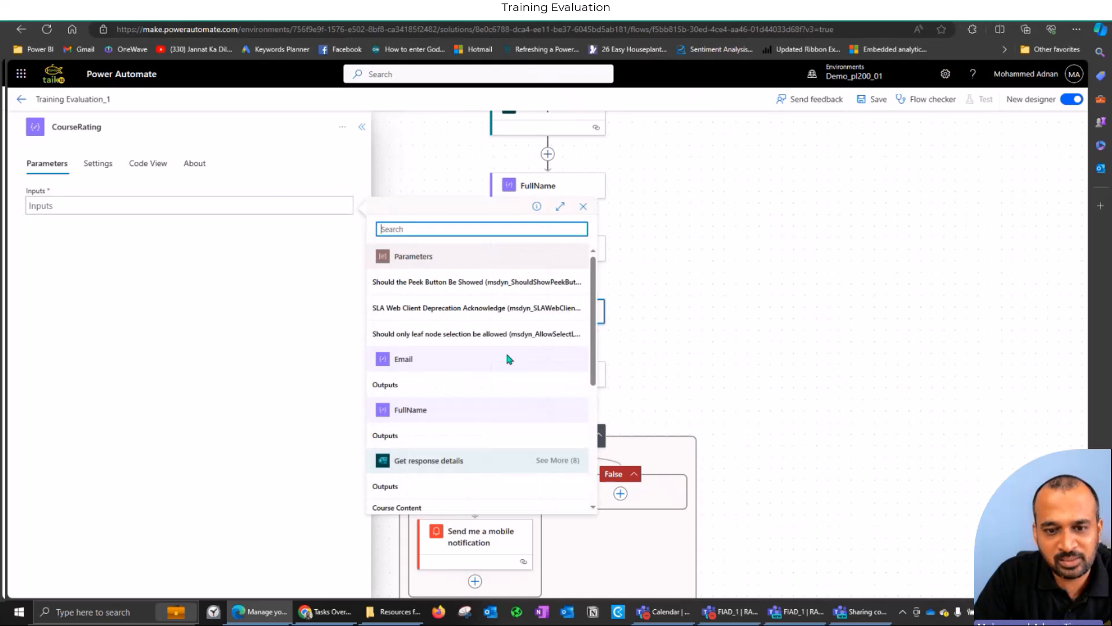
scroll(508, 358, "down", 2)
scroll(506, 360, "down", 2)
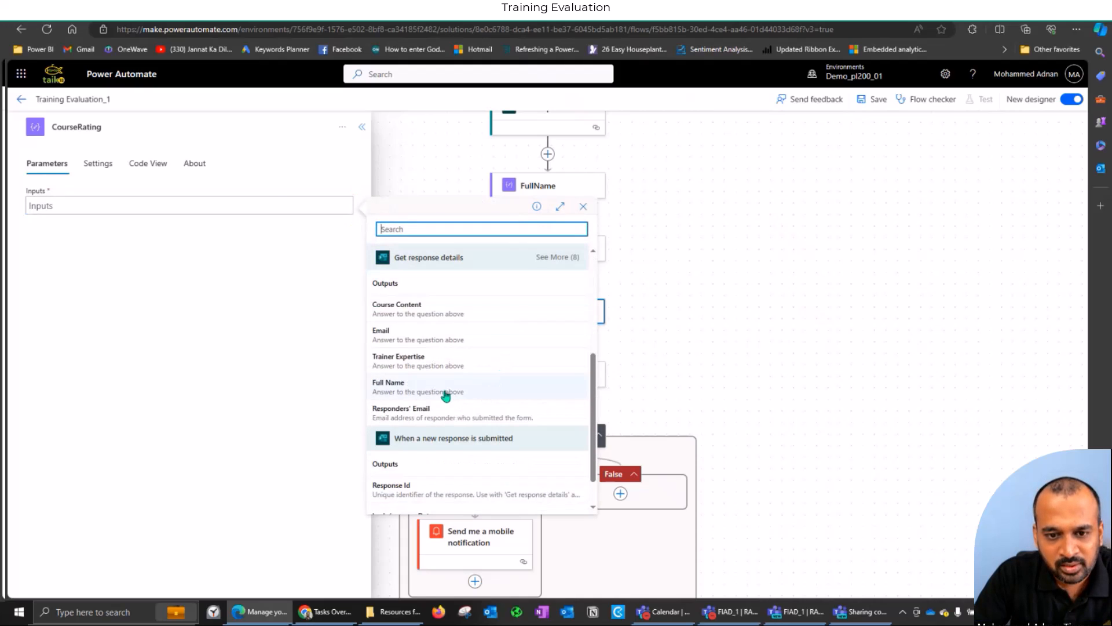
left_click(408, 310)
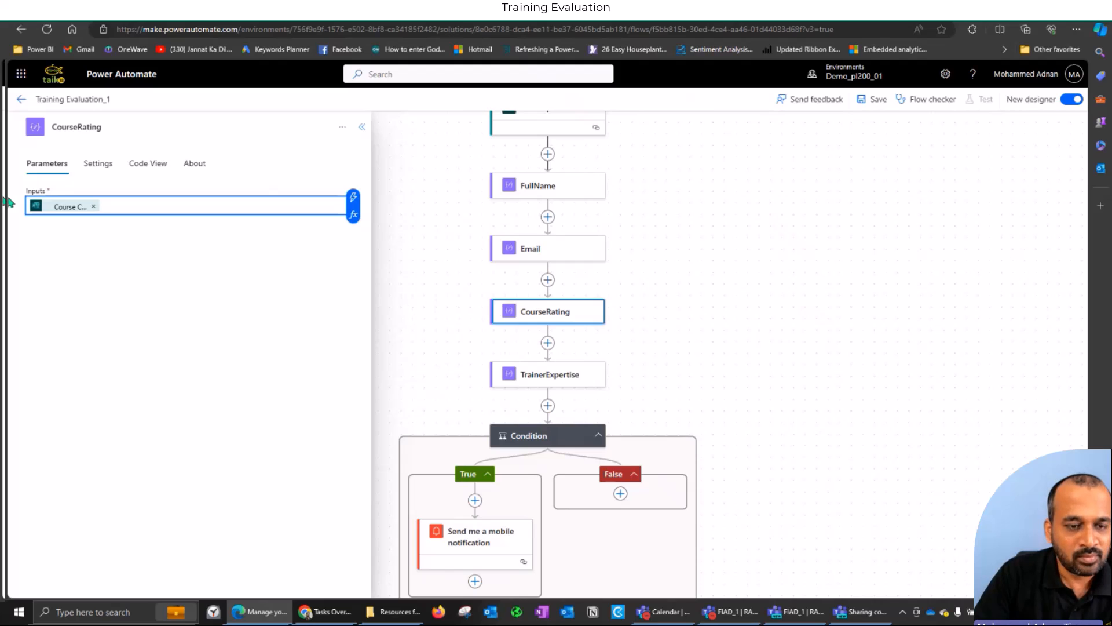
- Inspect the CourseRating action's code, reading the full body('Get_response_details') reference in its inputs line
left_click(155, 166)
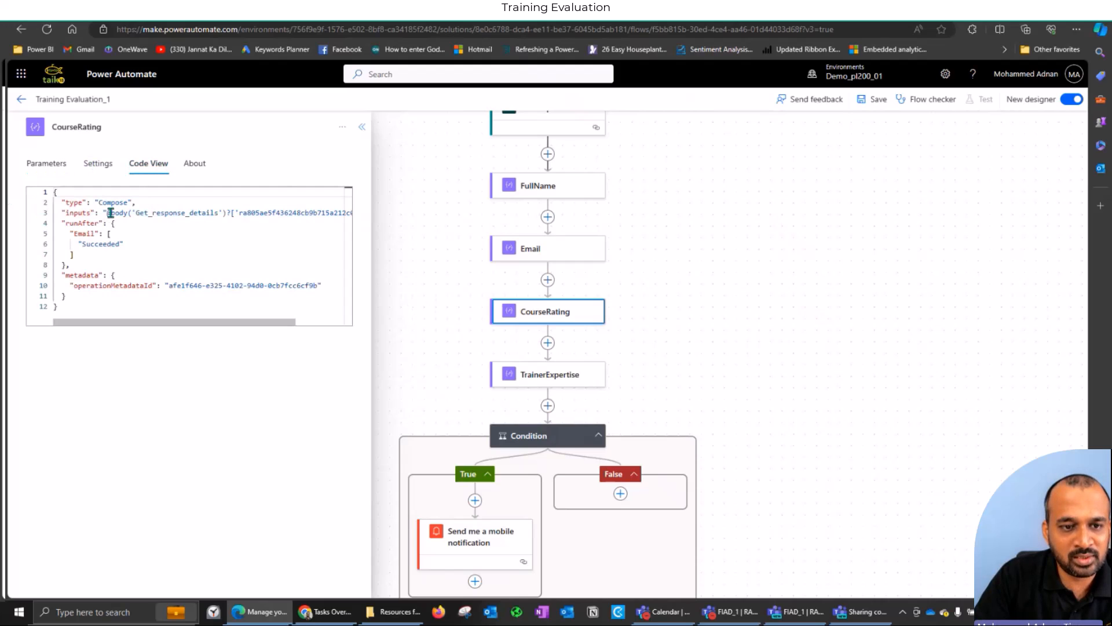
left_click_drag(109, 212, 248, 213)
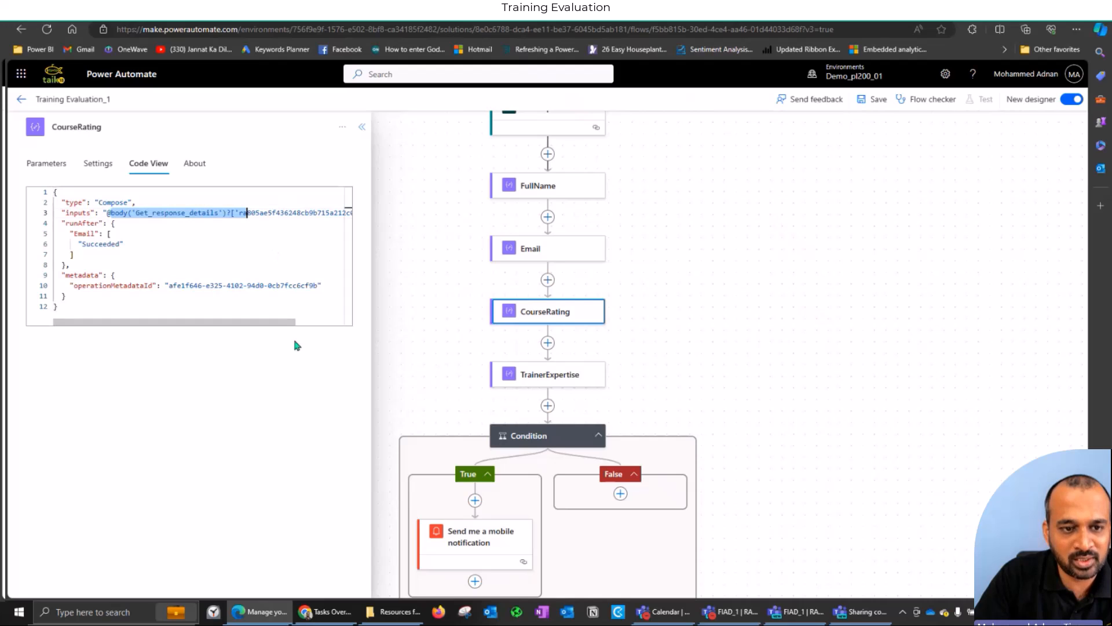
left_click_drag(287, 322, 335, 323)
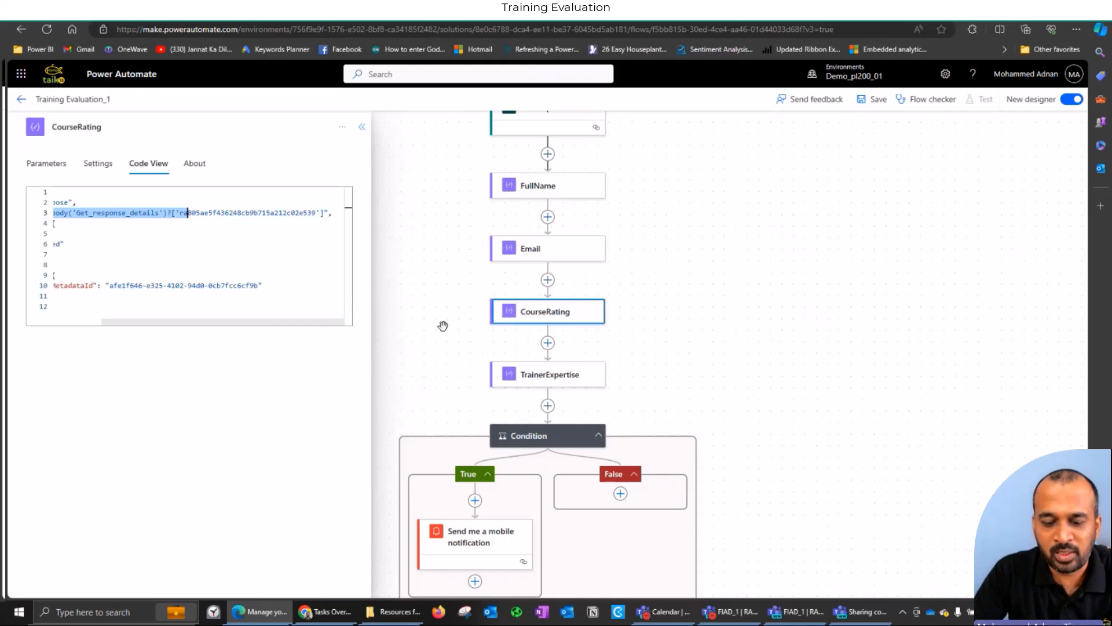
- Open Notepad, paste the copied int expression, place the window below the CourseRating code and highlight the expression's field identifier
key("super+r")
type("notepad")
key("Return")
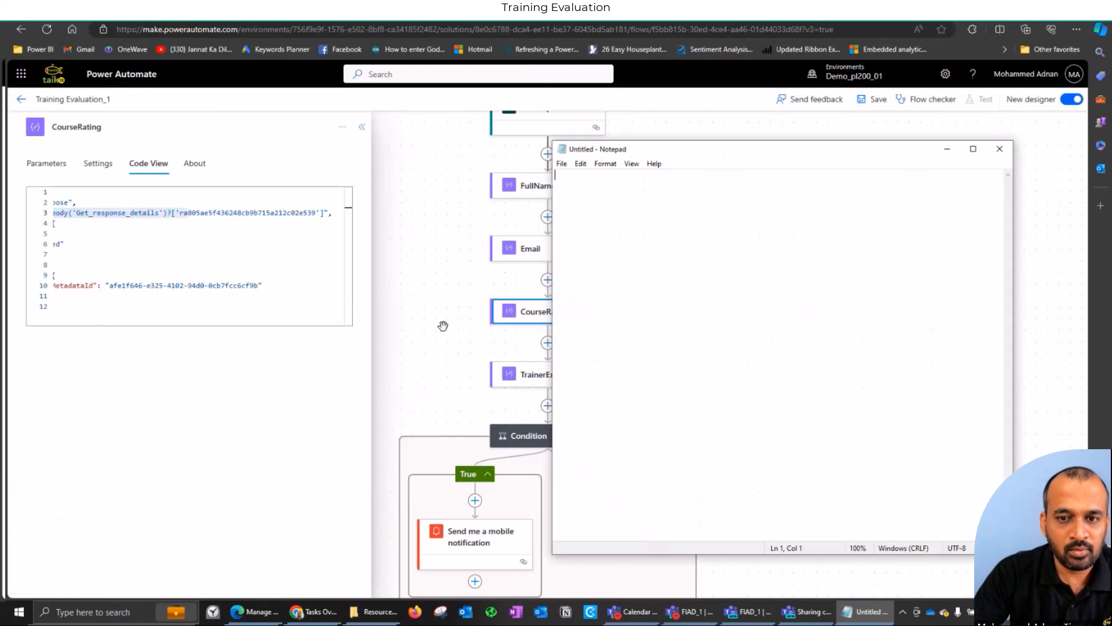
key("ctrl+v")
left_click_drag(665, 149, 128, 267)
left_click_drag(78, 294, 371, 294)
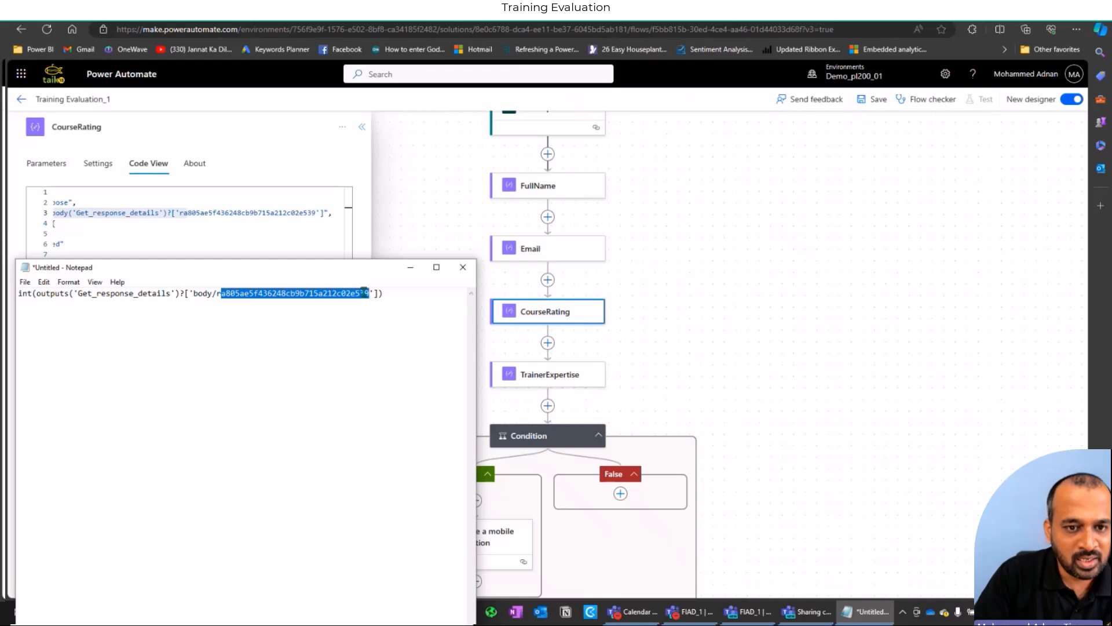
- Compare the body reference in the CourseRating code with the outputs and body/ parts of the int expression in Notepad
left_click(110, 214)
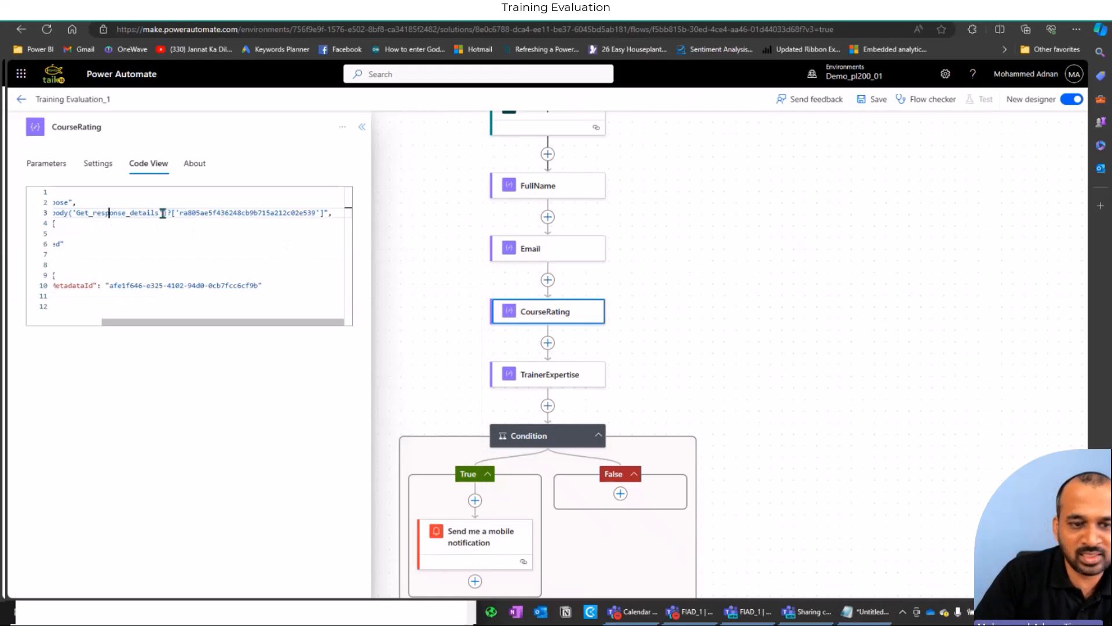
left_click(96, 325)
key("alt+Tab")
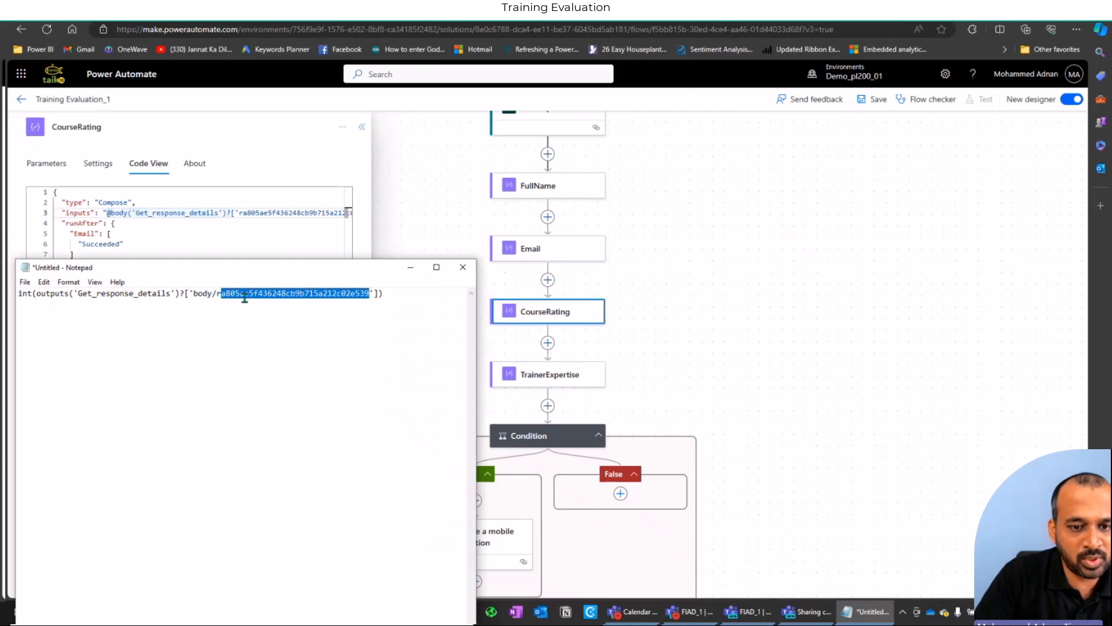
double_click(202, 289)
left_click(173, 294)
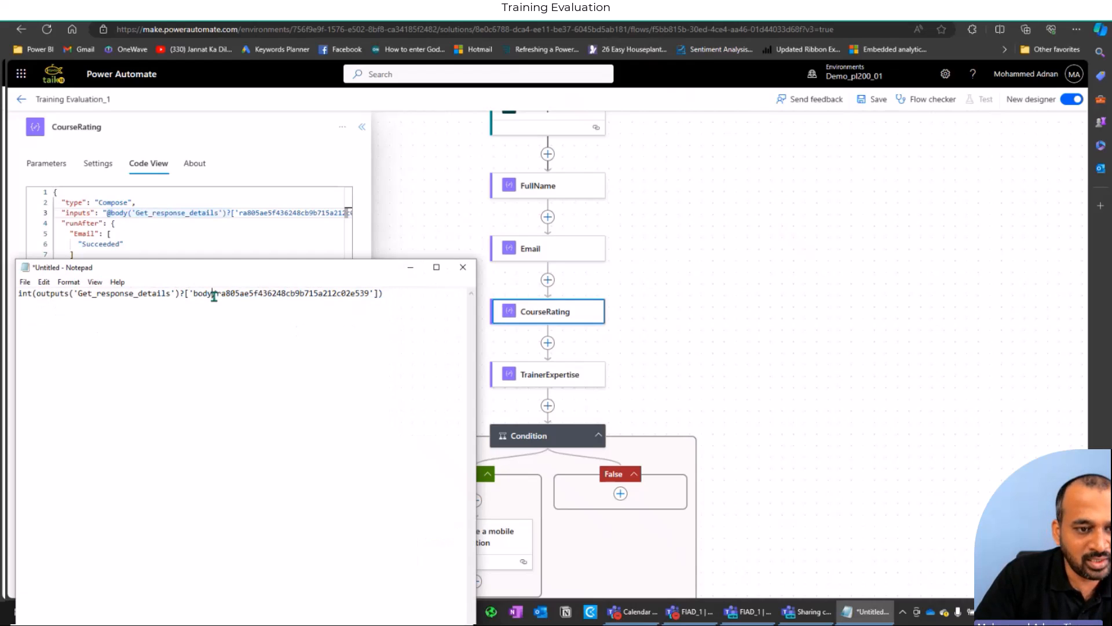
left_click_drag(42, 293, 75, 294)
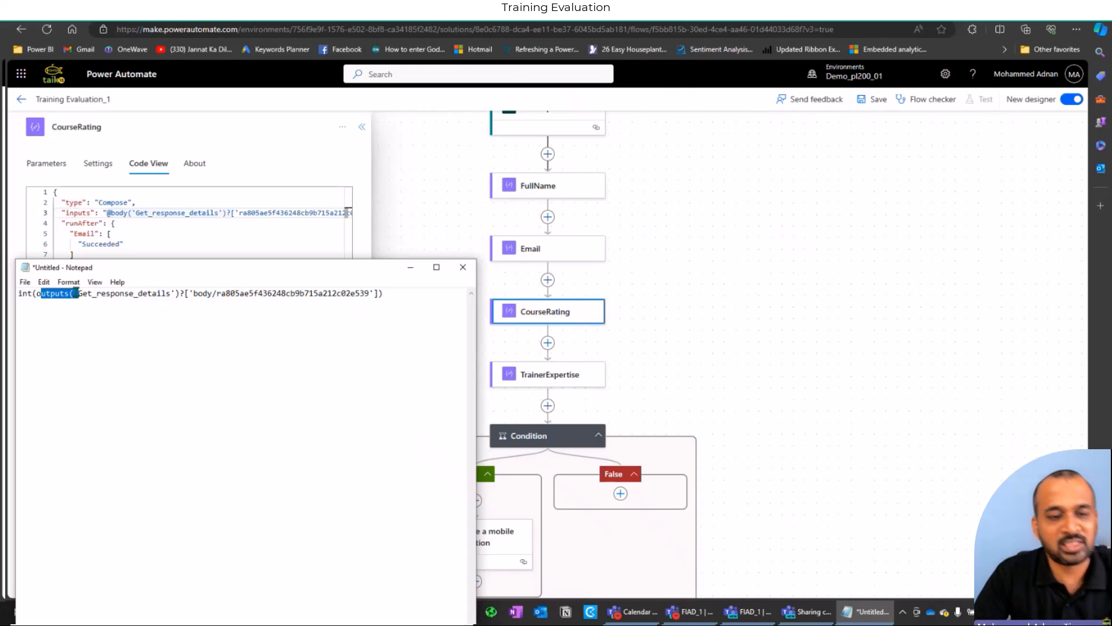
- Copy the int expression from Notepad and add it in Power Automate as the CourseRating input in place of Course Content
key("ctrl+a")
key("ctrl+c")
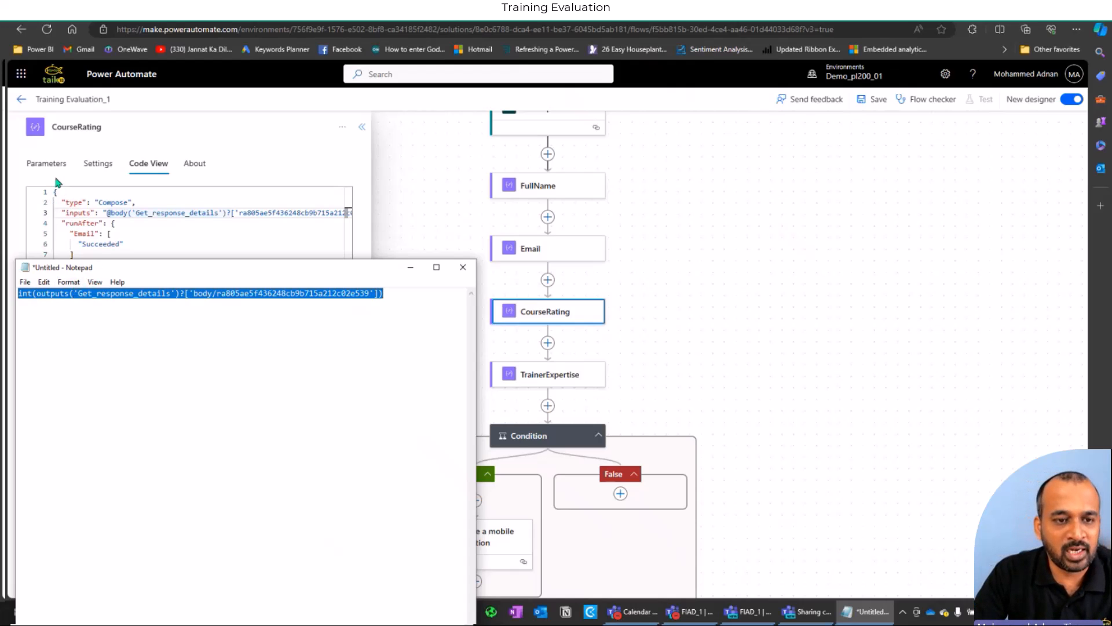
left_click(55, 165)
left_click(94, 209)
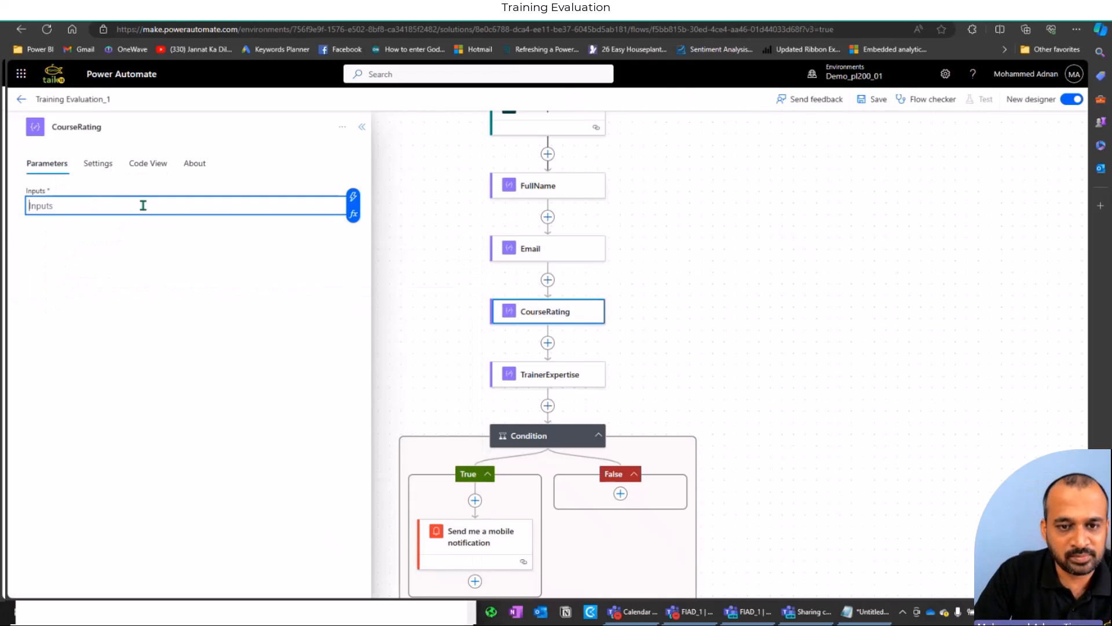
left_click(353, 217)
key("ctrl+v")
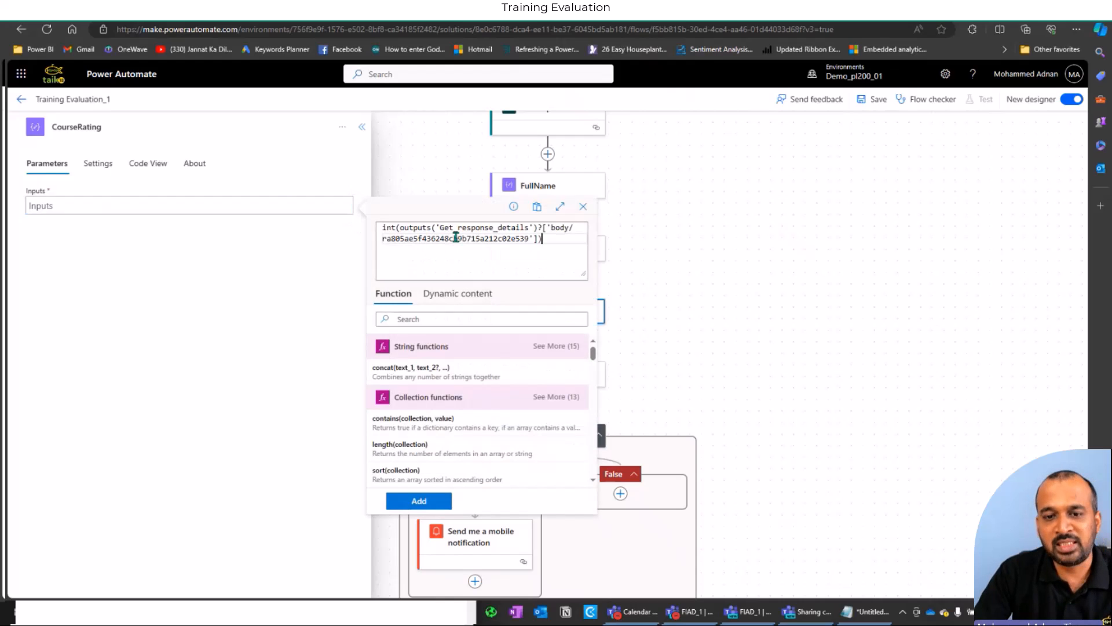
left_click(421, 501)
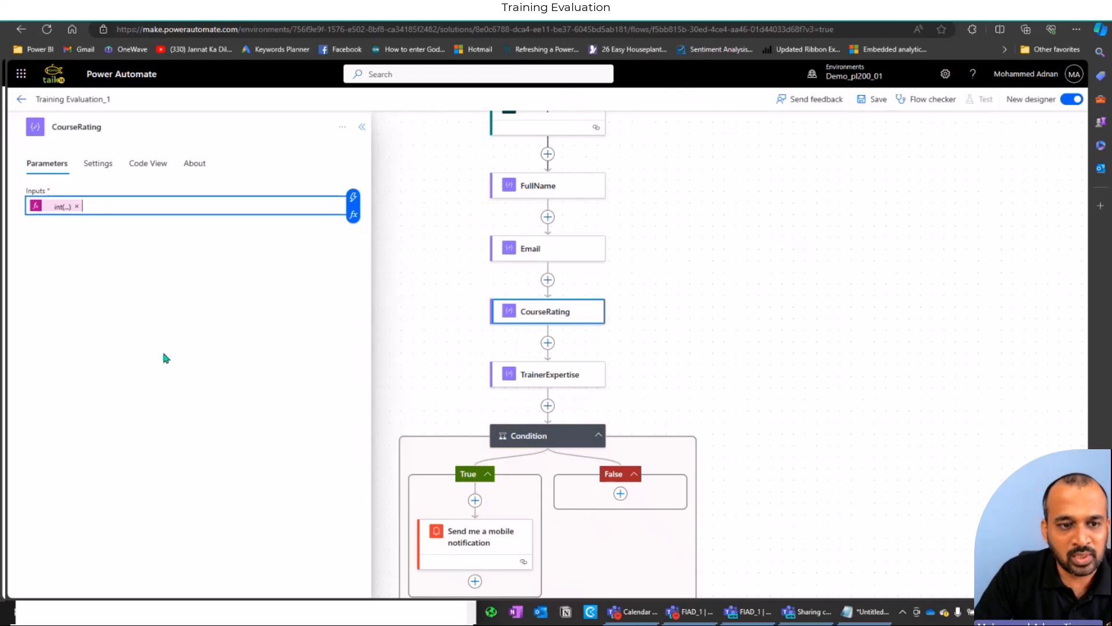
- Inspect the int expression in the TrainerExpertise action's input, highlighting its field identifier
left_click(573, 384)
left_click(57, 208)
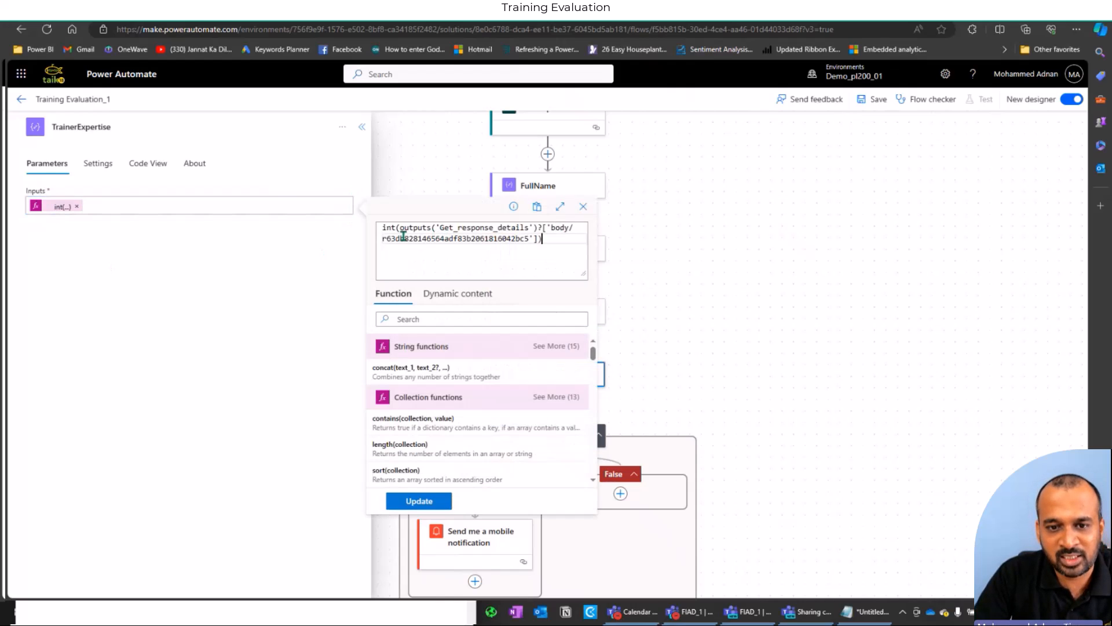
left_click_drag(534, 238, 381, 248)
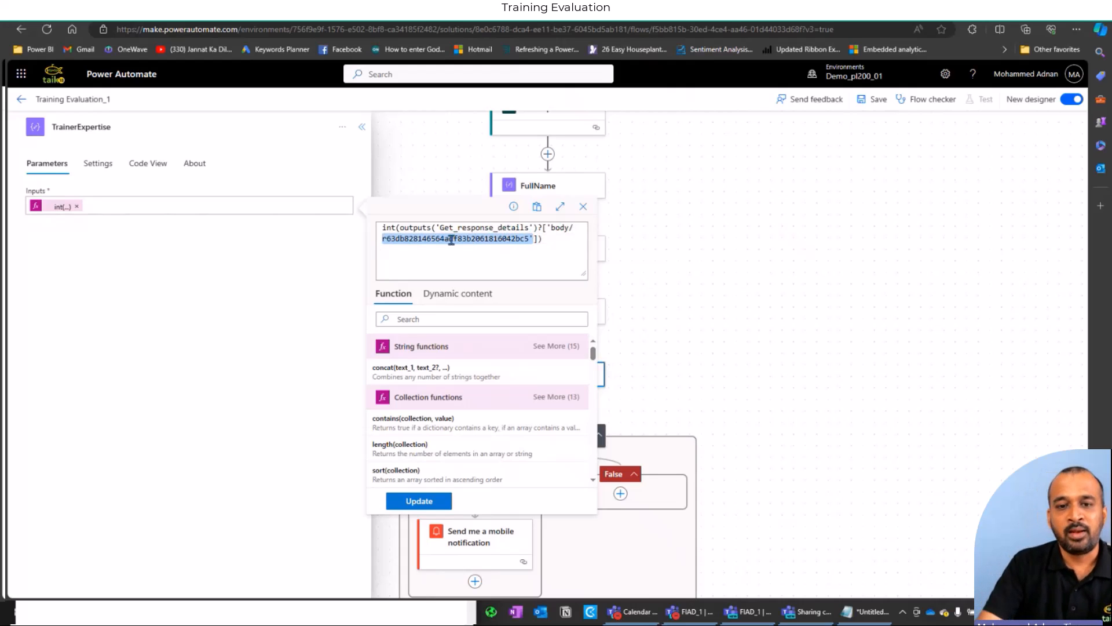
left_click(267, 298)
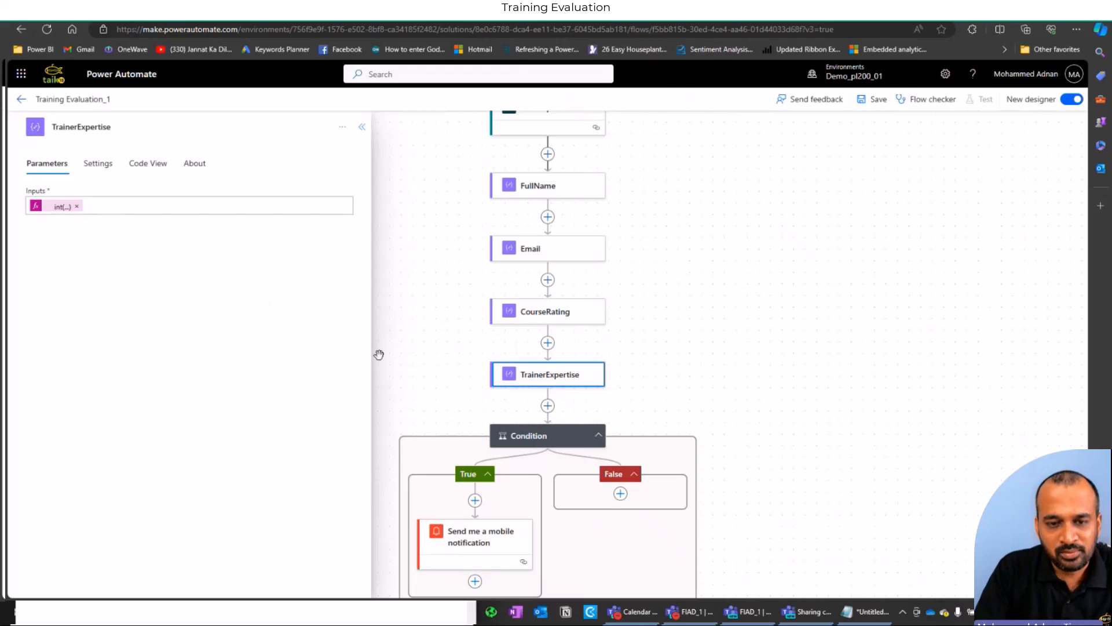
- View the Condition's parameters and browse the Control actions below TrainerExpertise to show where Condition is found, without adding one
left_click(548, 438)
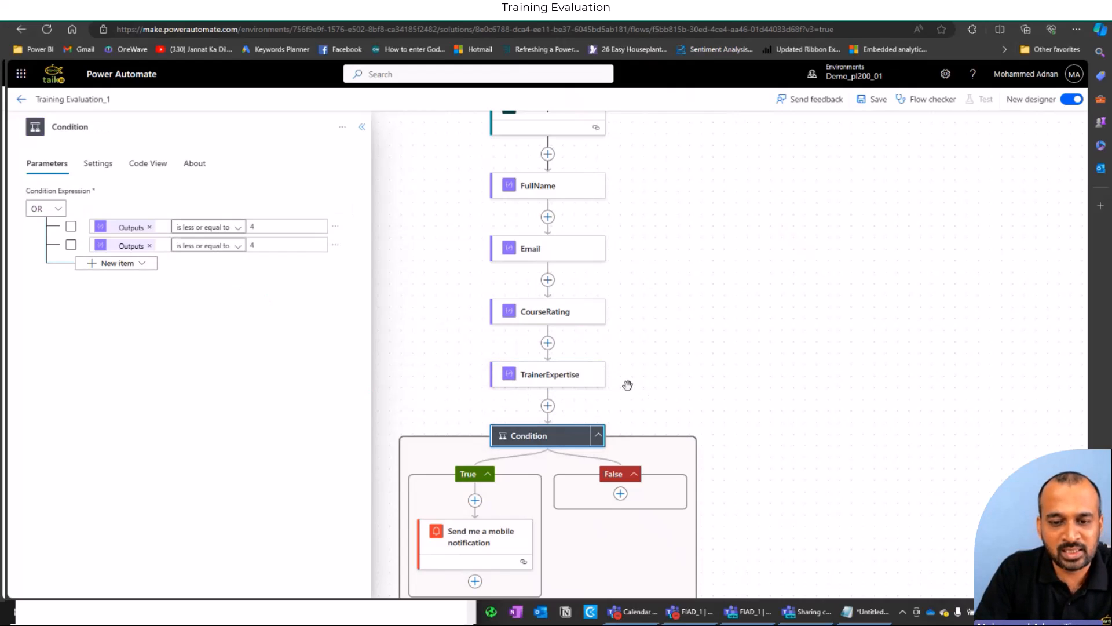
left_click(547, 406)
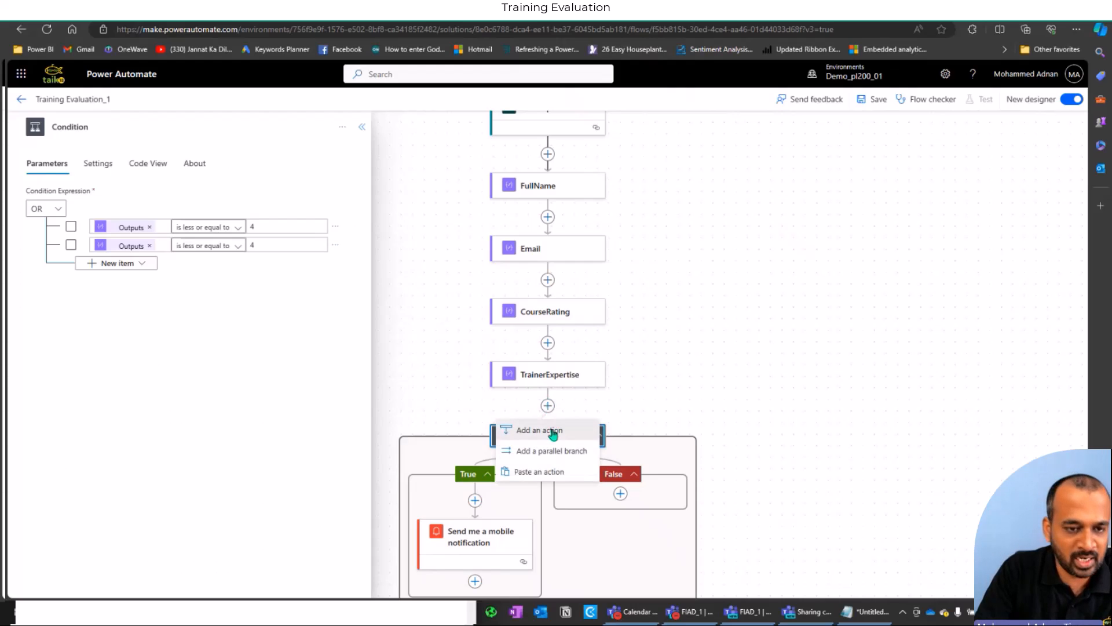
left_click(544, 430)
left_click(227, 287)
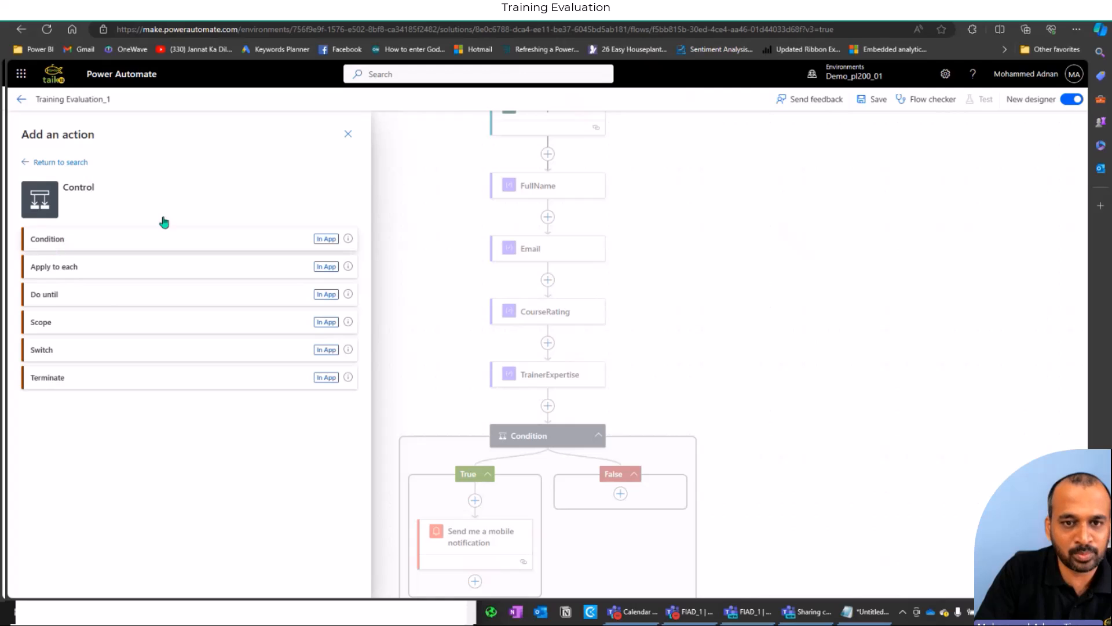
left_click(348, 134)
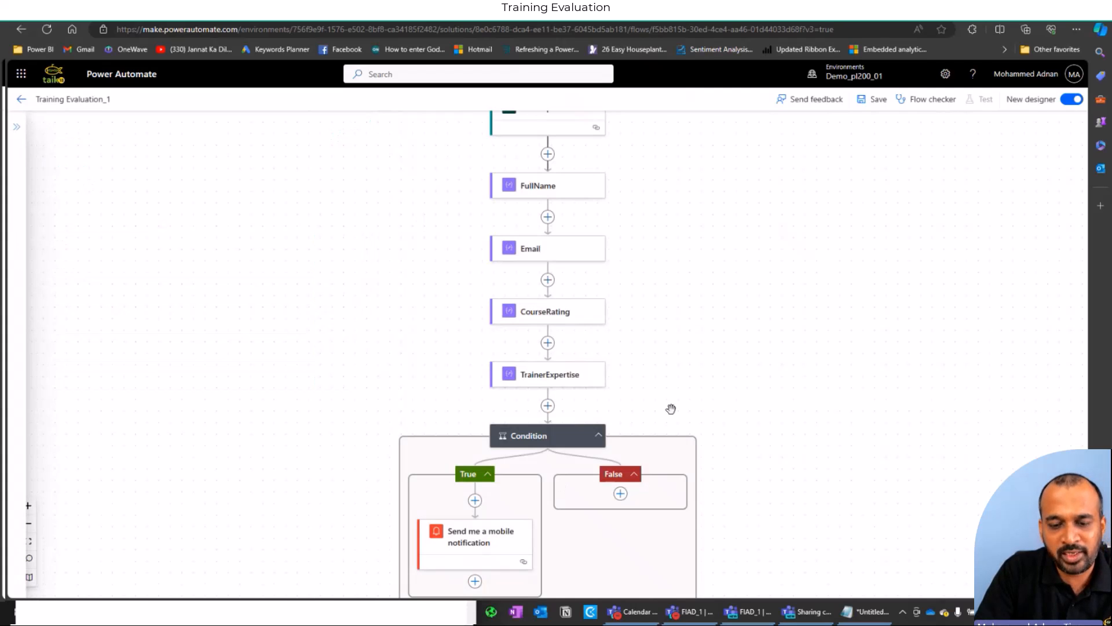
- Examine the Condition's OR expression and the dynamic content offered for its first row's Outputs value
scroll(684, 423, "down", 2)
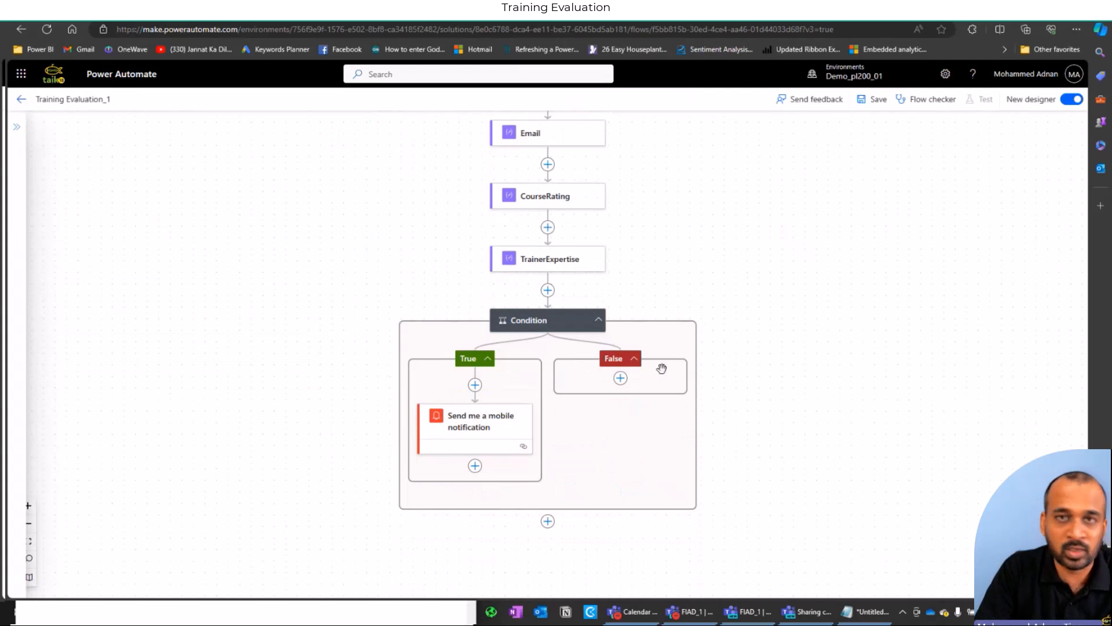
left_click(525, 320)
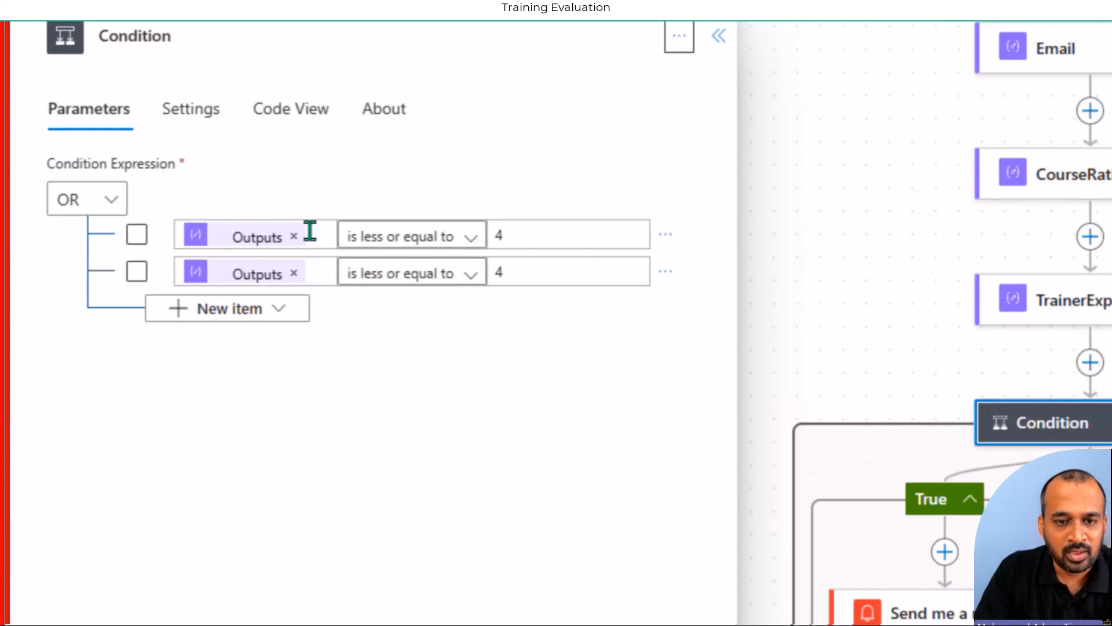
left_click(310, 231)
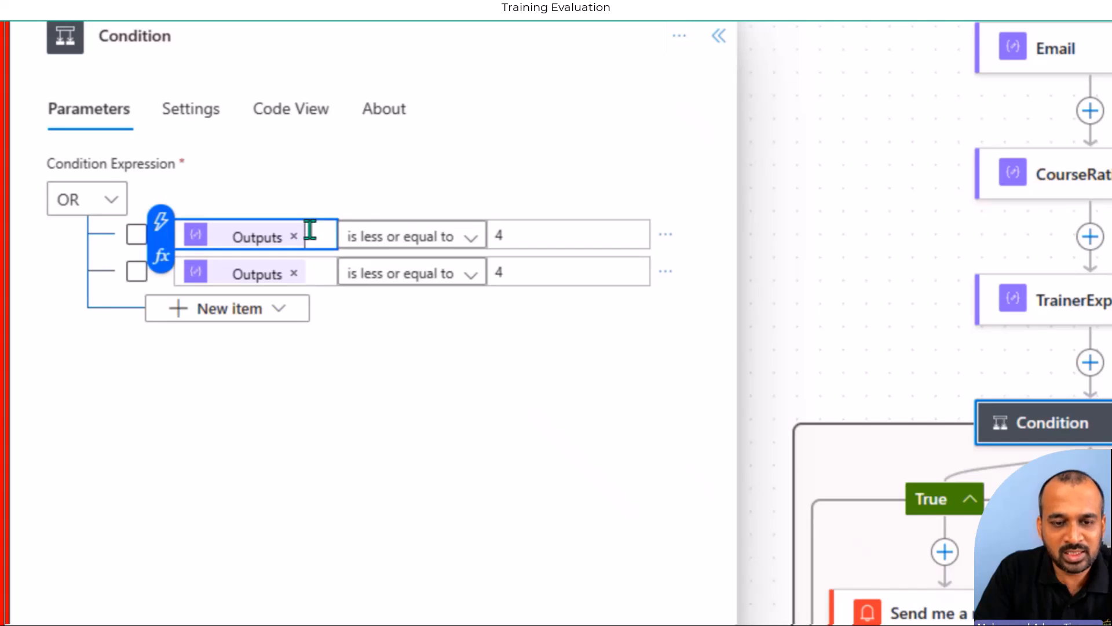
left_click(161, 254)
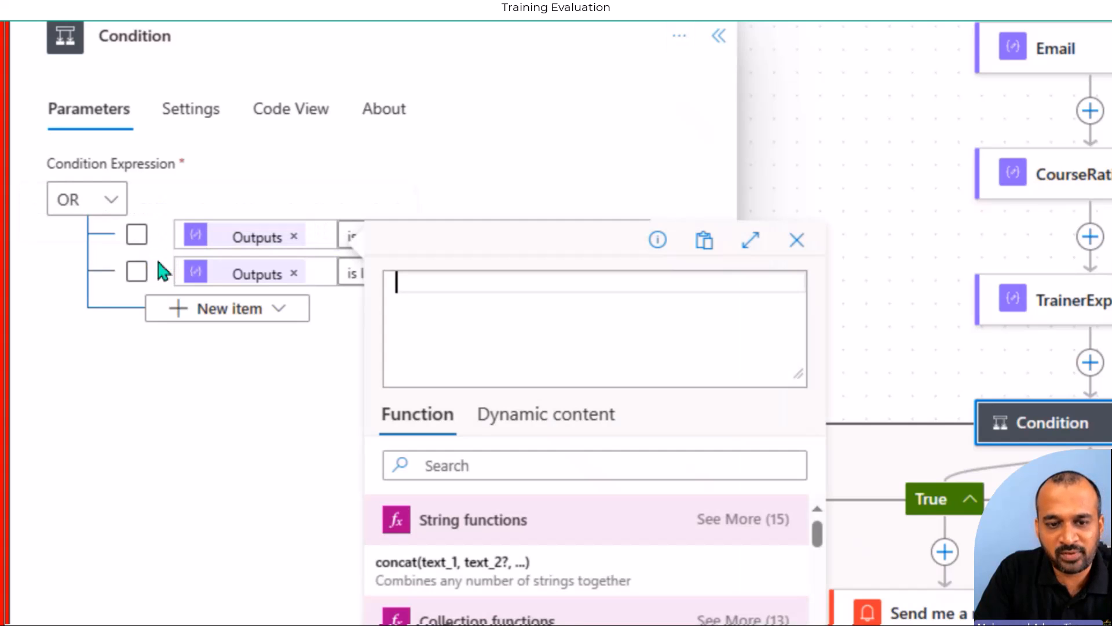
left_click(329, 226)
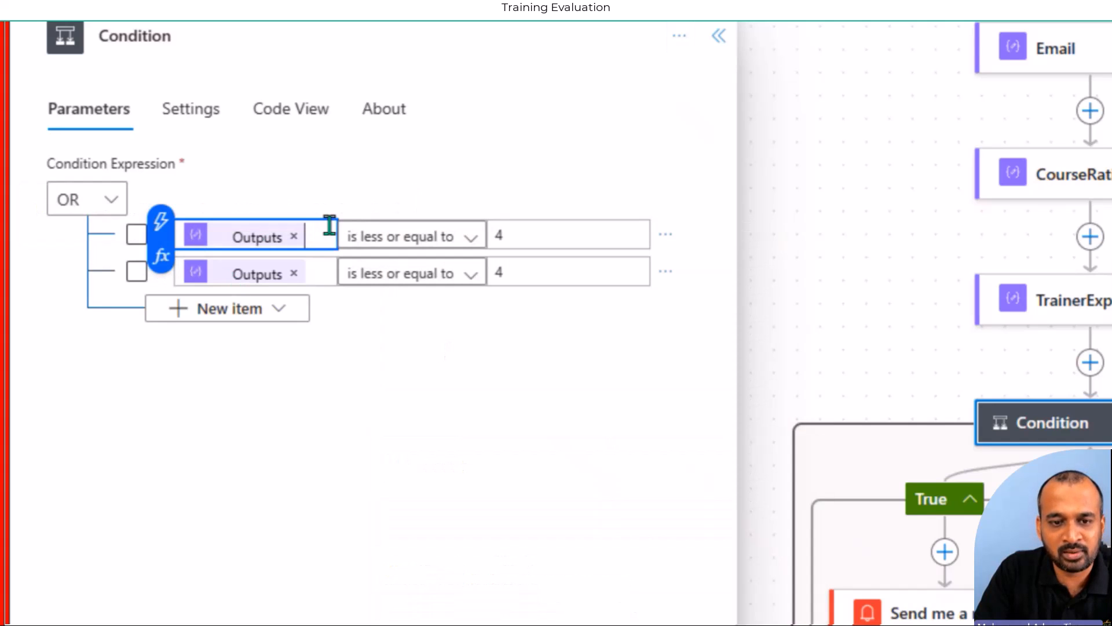
left_click(161, 221)
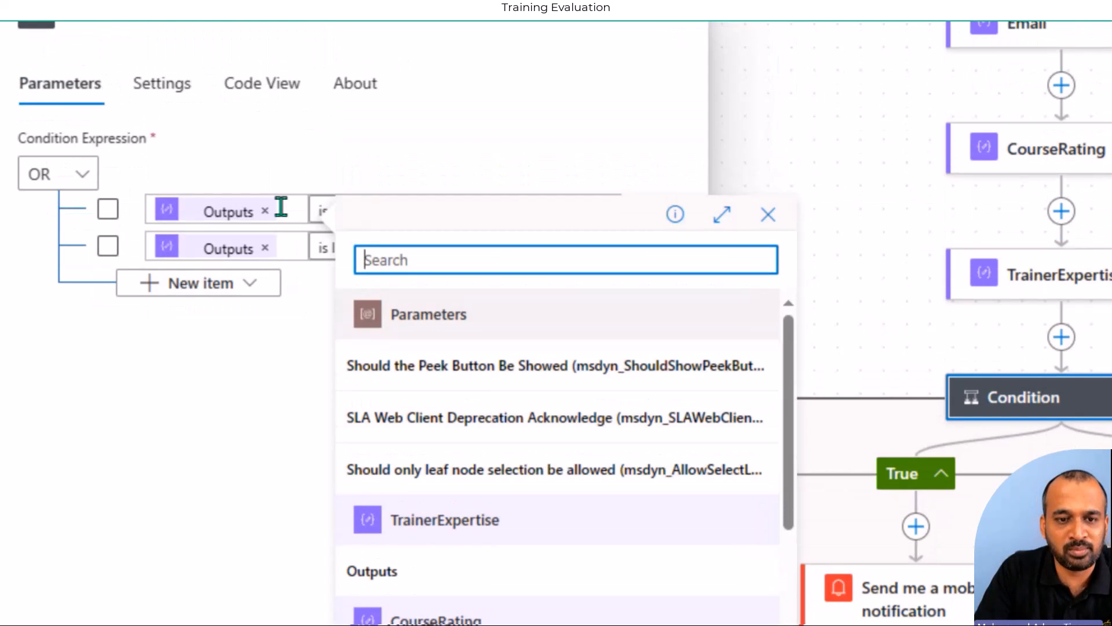
left_click(283, 11)
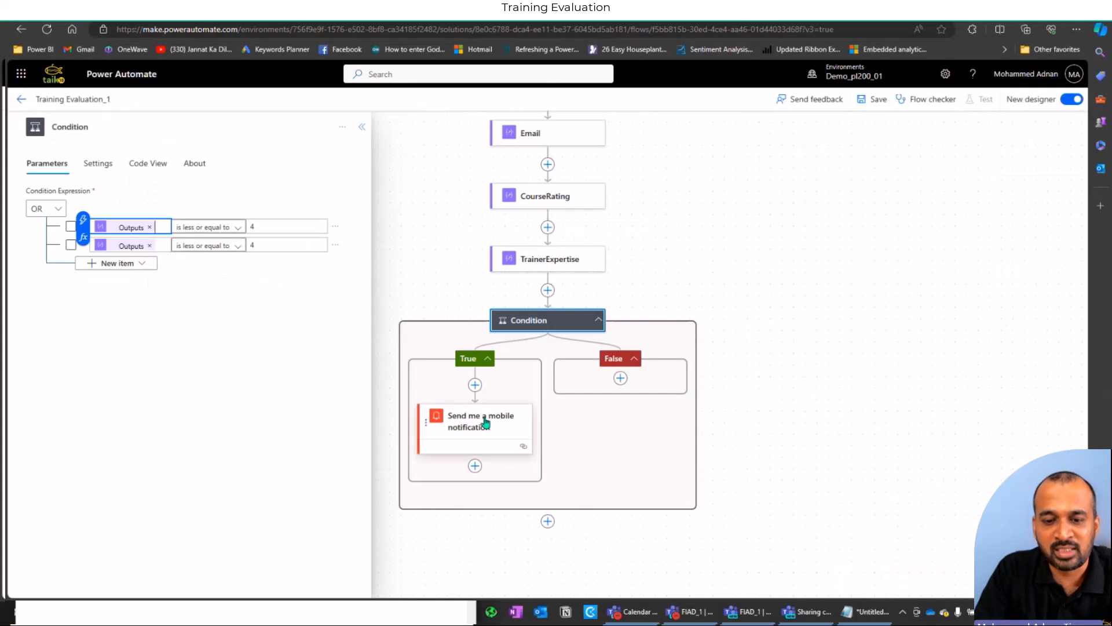
- Examine the text of the Send me a mobile notification action in the True branch
left_click(485, 422)
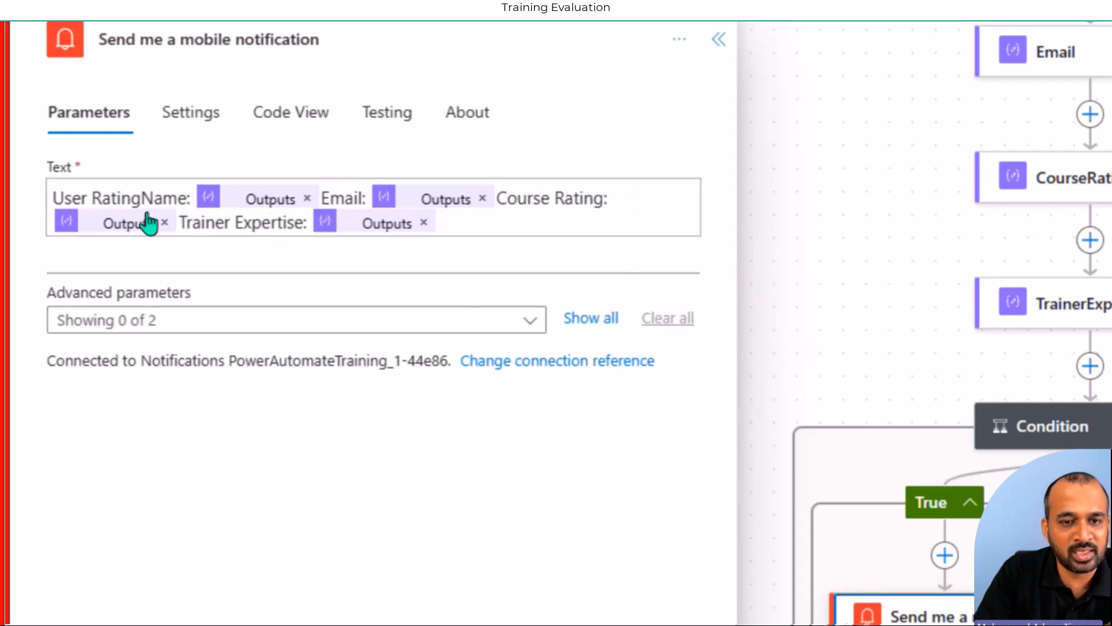
left_click(324, 193)
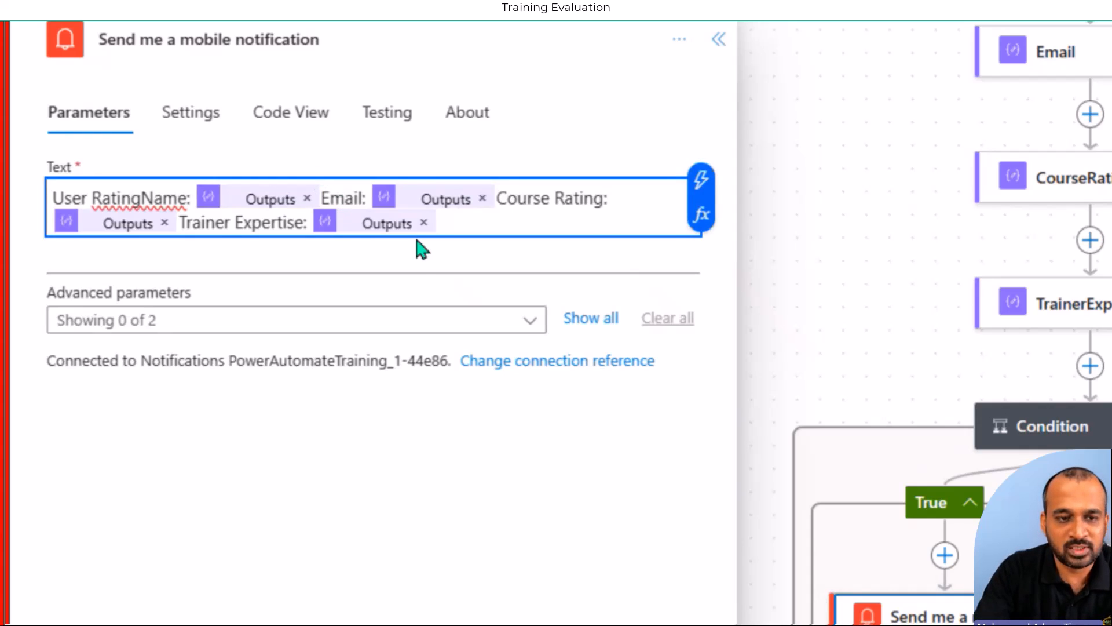
- Break the mobile notification text into separate lines for User Rating, Name, Email, Course Rating and Trainer Expertise
key("Return")
key("Return")
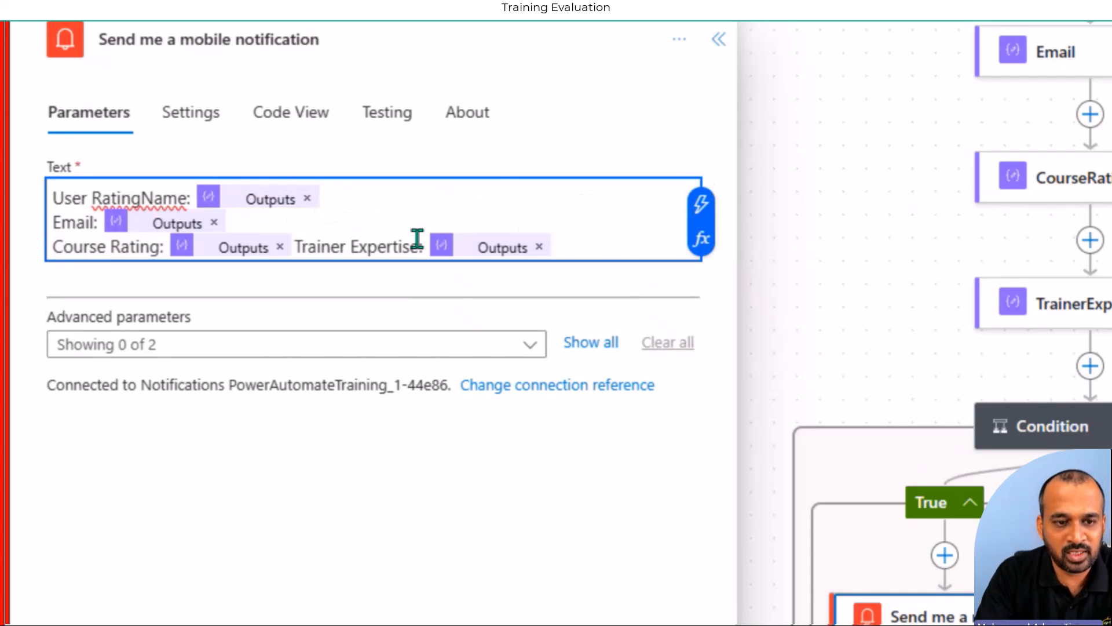
key("ctrl+Left")
key("Return")
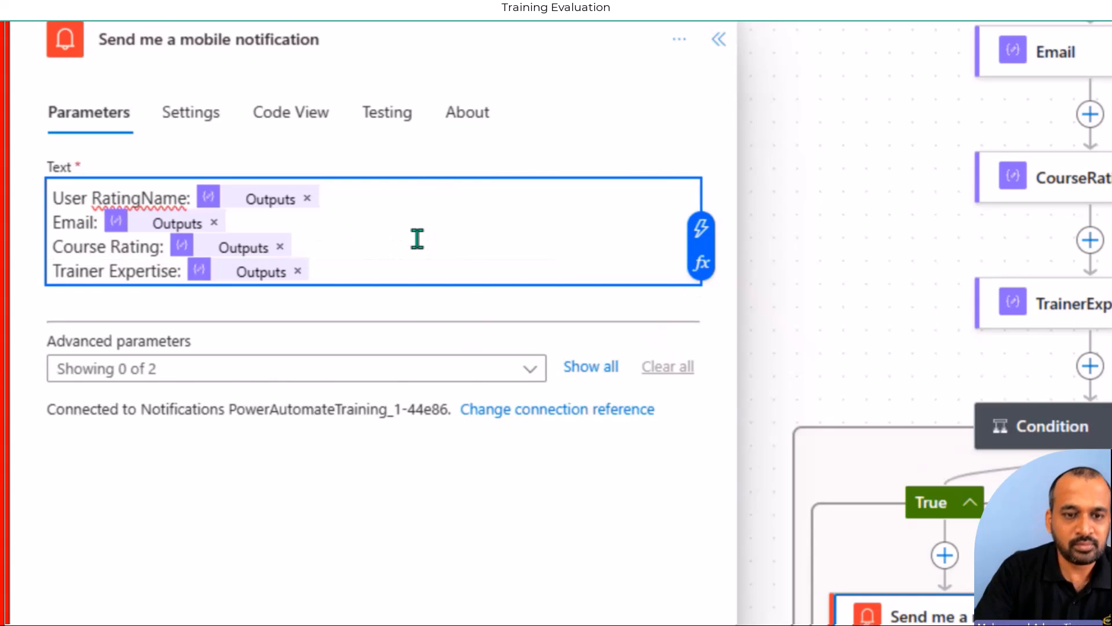
left_click(141, 197)
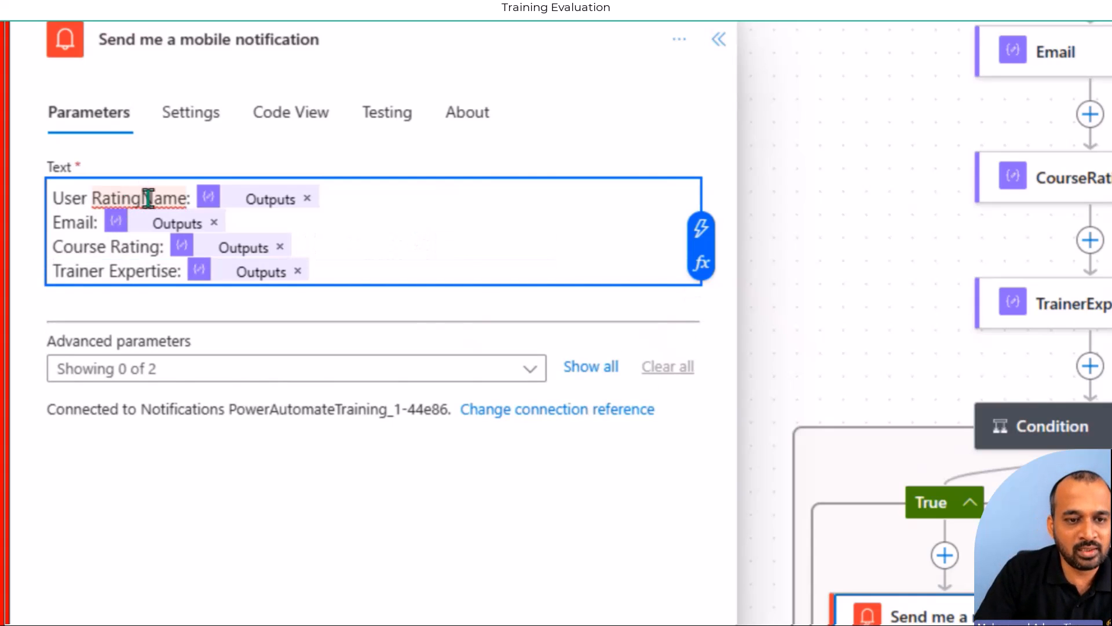
key("Return")
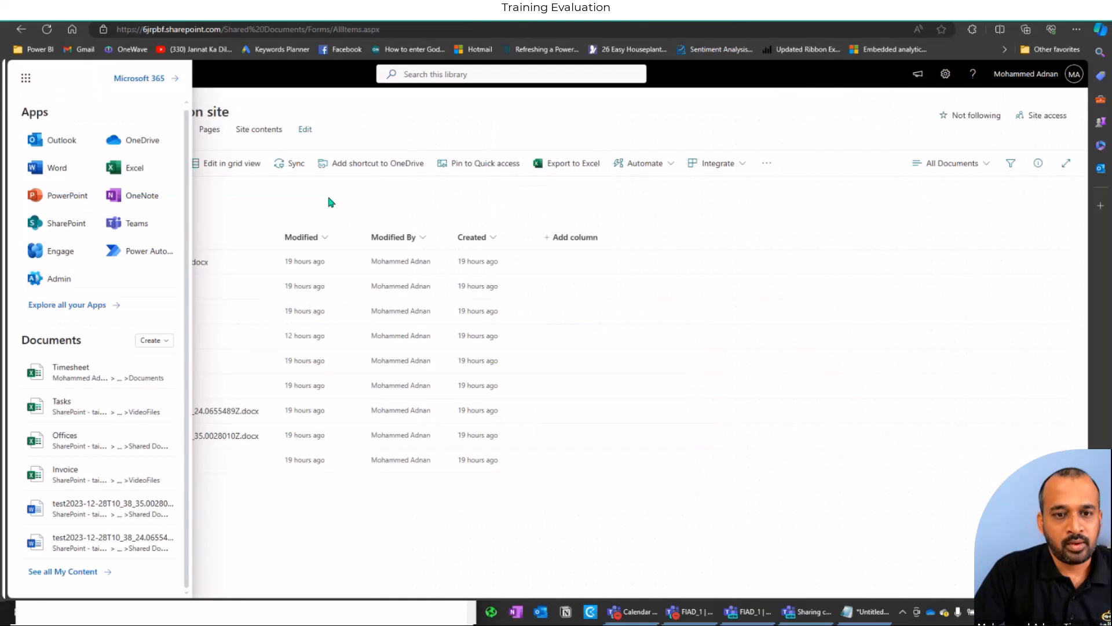
- Return to the PowerAutomateTraining_1 cloud flows and open the Calculator_1-Child flow's details
left_click(329, 198)
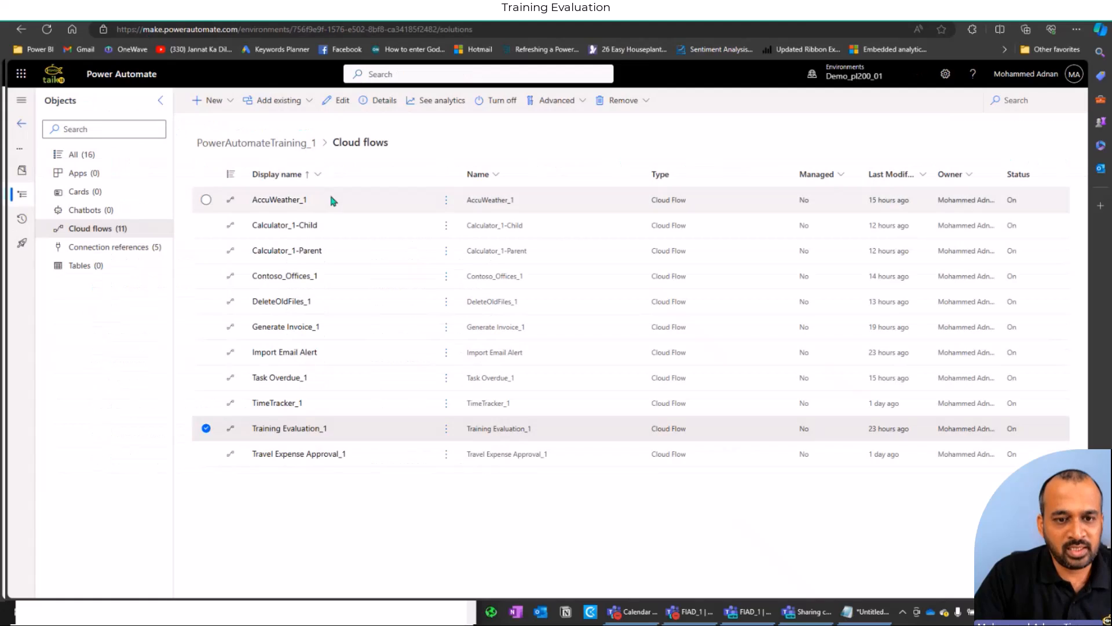
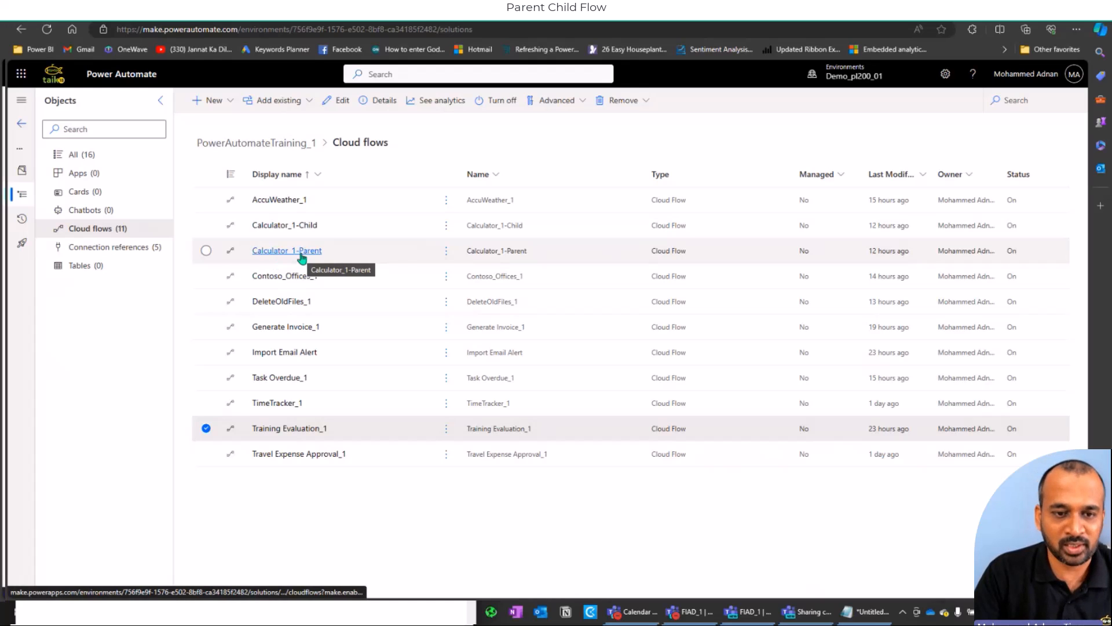
left_click(282, 227)
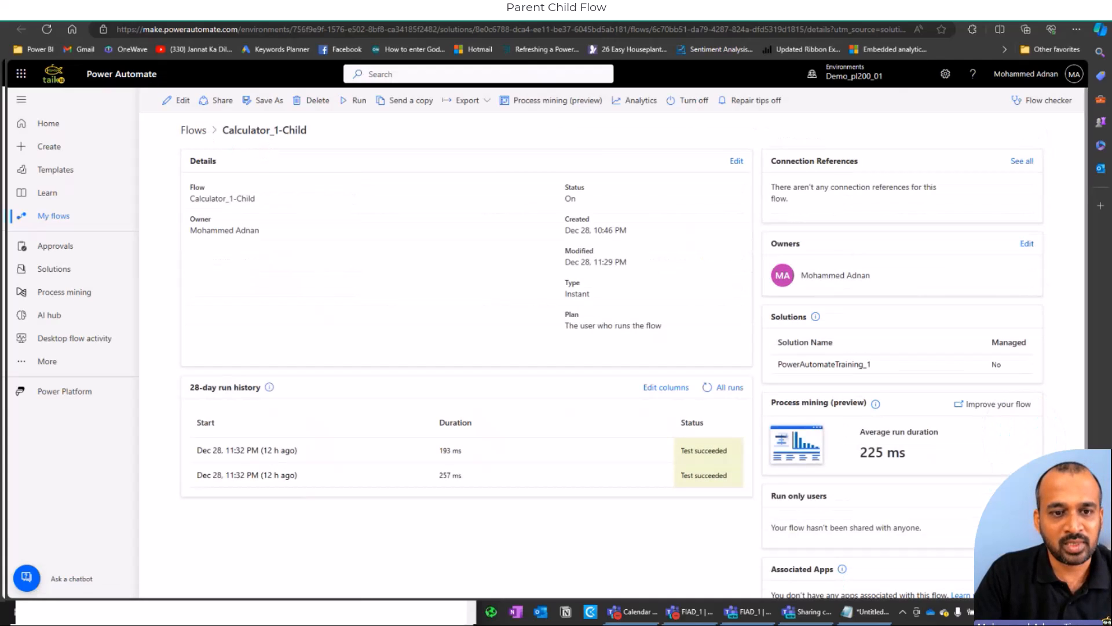
- Browse the solution's options for creating a new automation to show where a cloud flow is started, without creating one
left_click(130, 12)
left_click(626, 379)
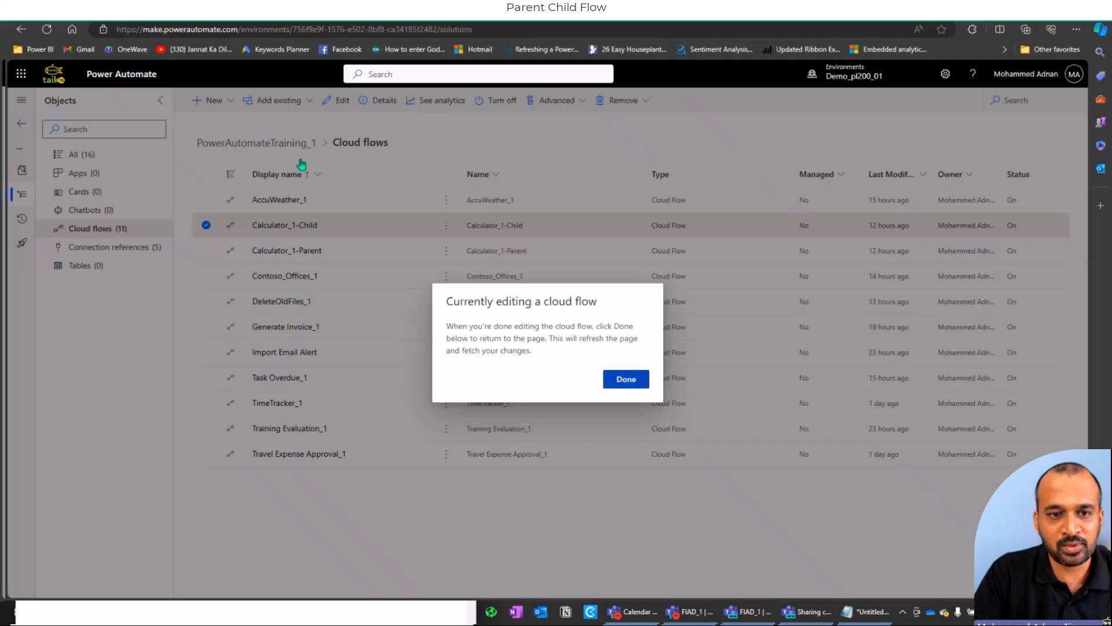
left_click(213, 101)
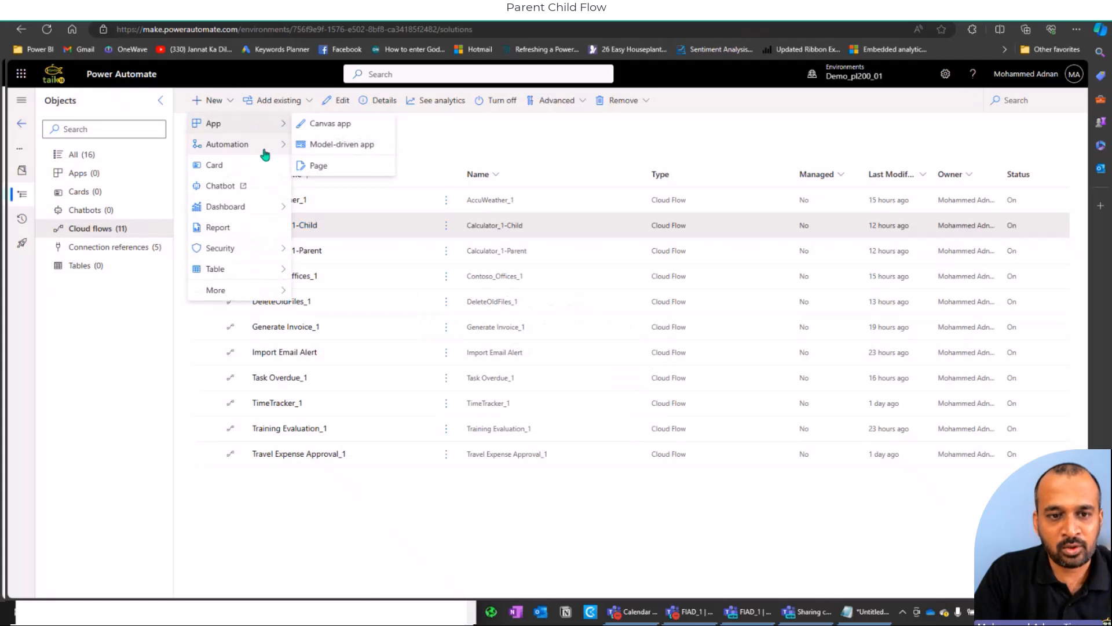
mouse_move(267, 145)
mouse_move(383, 144)
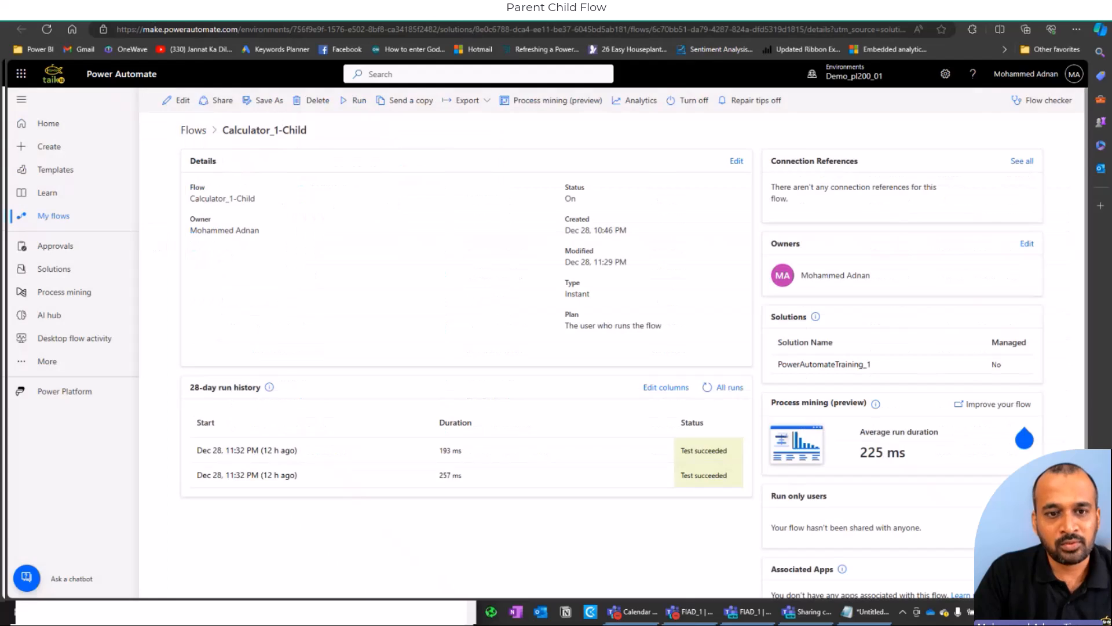
- Open Calculator_1-Child for editing and examine its manual trigger's number inputs and the available user input types, without adding one
left_click(174, 100)
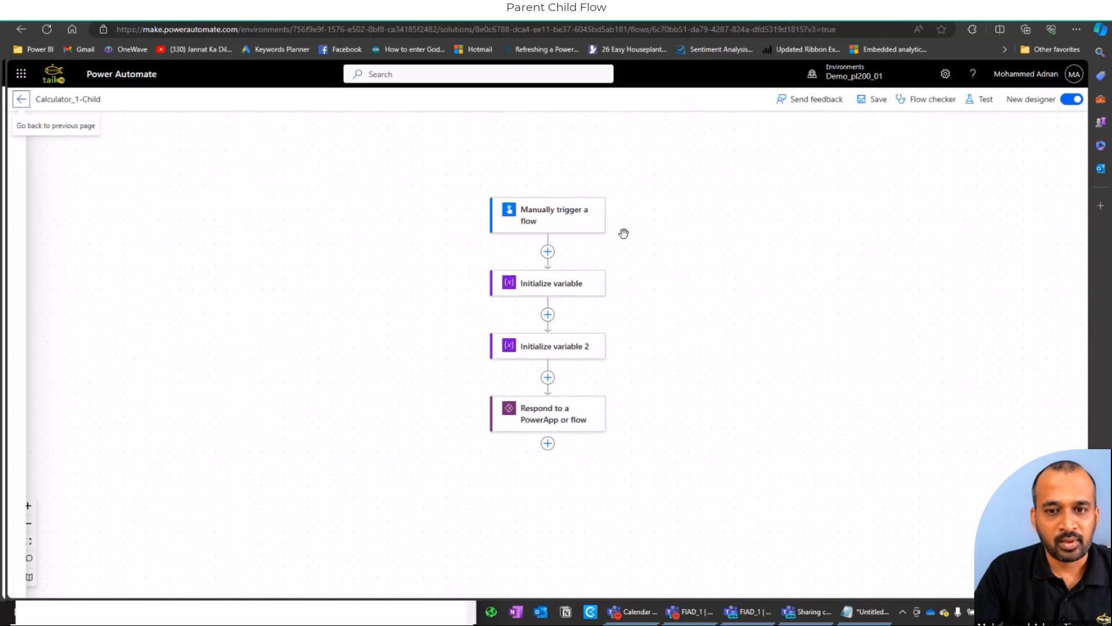
left_click(548, 219)
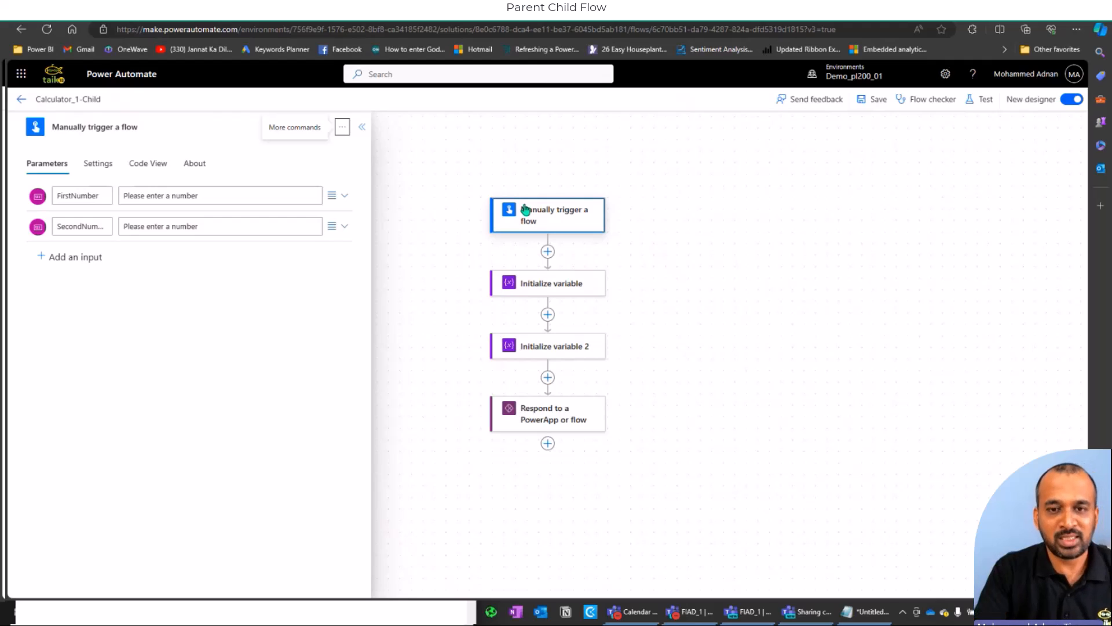
left_click(72, 262)
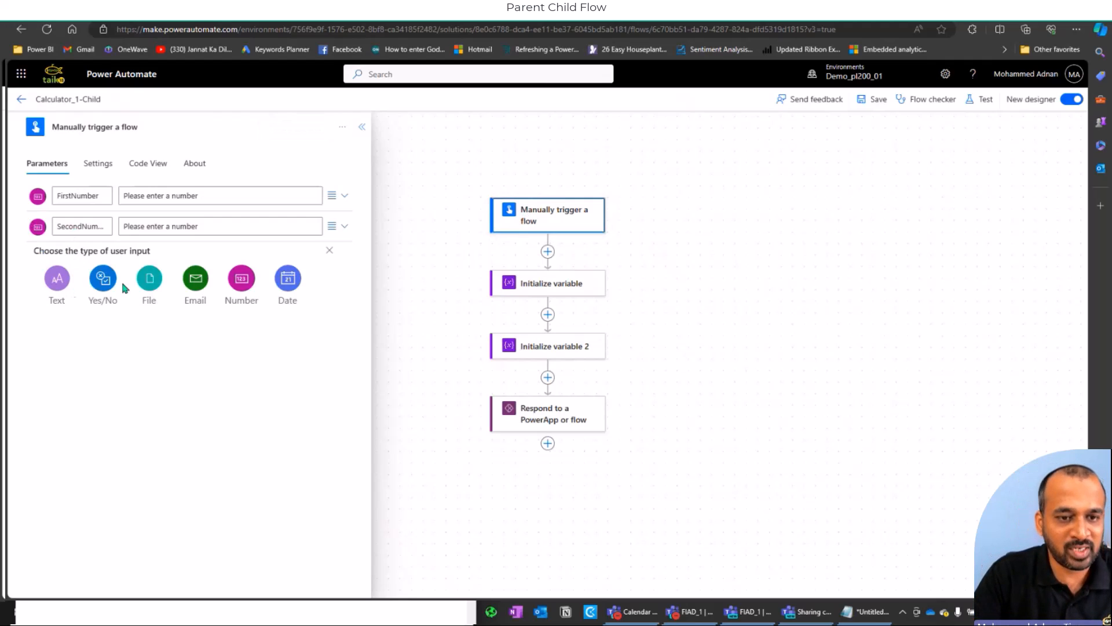
left_click(329, 252)
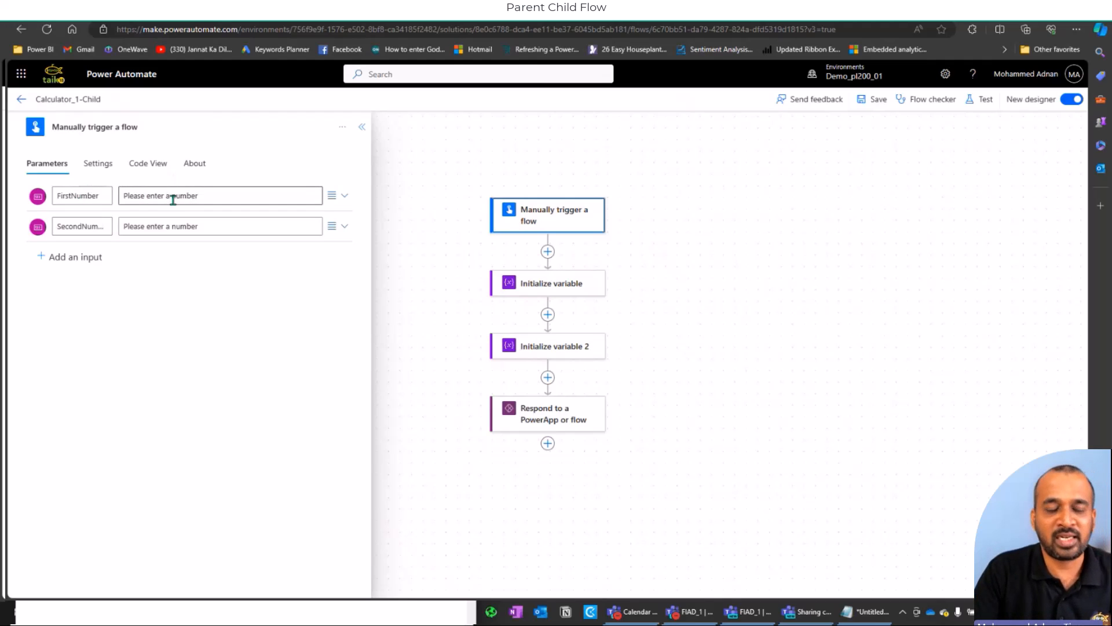
left_click(164, 226)
- Examine the Initialize variable action and search for "variable" actions below the trigger to show where it is found, without adding one
left_click(557, 284)
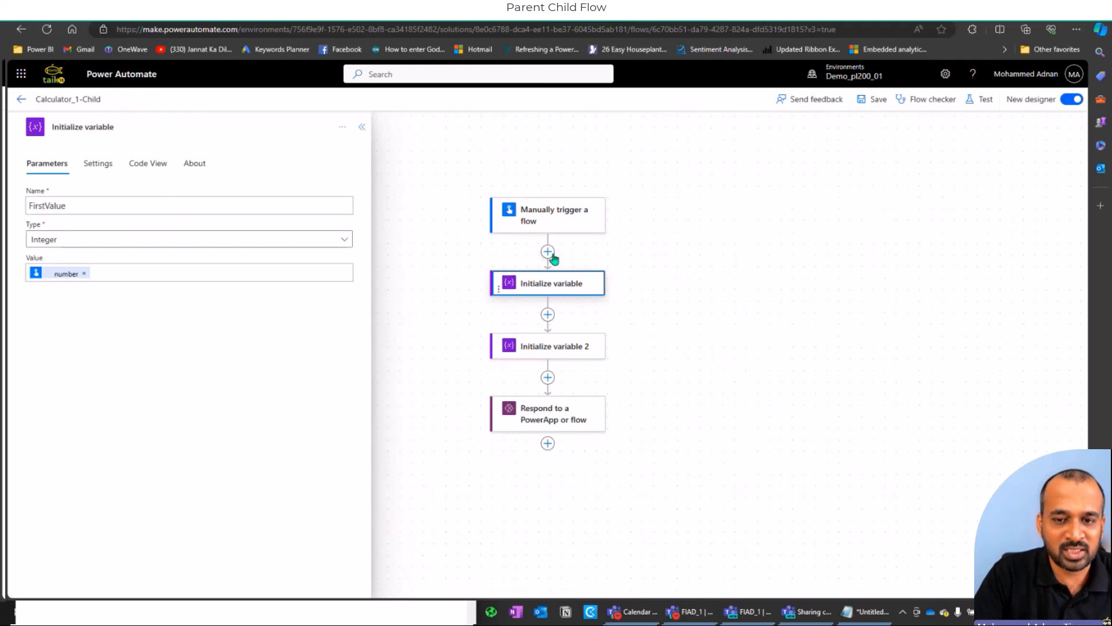
left_click(548, 251)
left_click(560, 277)
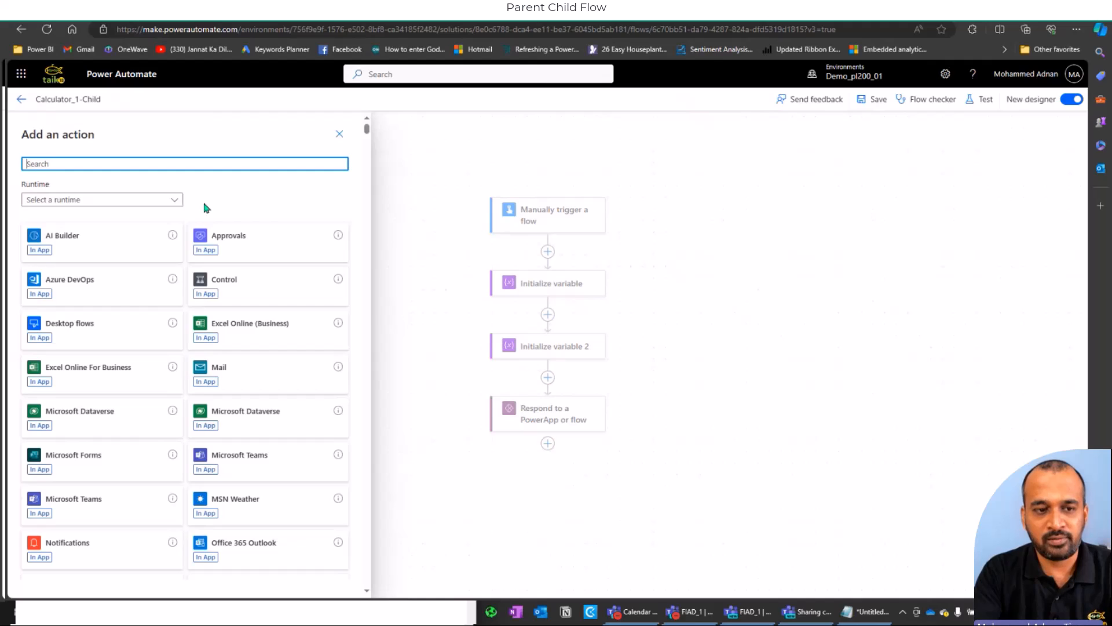
type("variable")
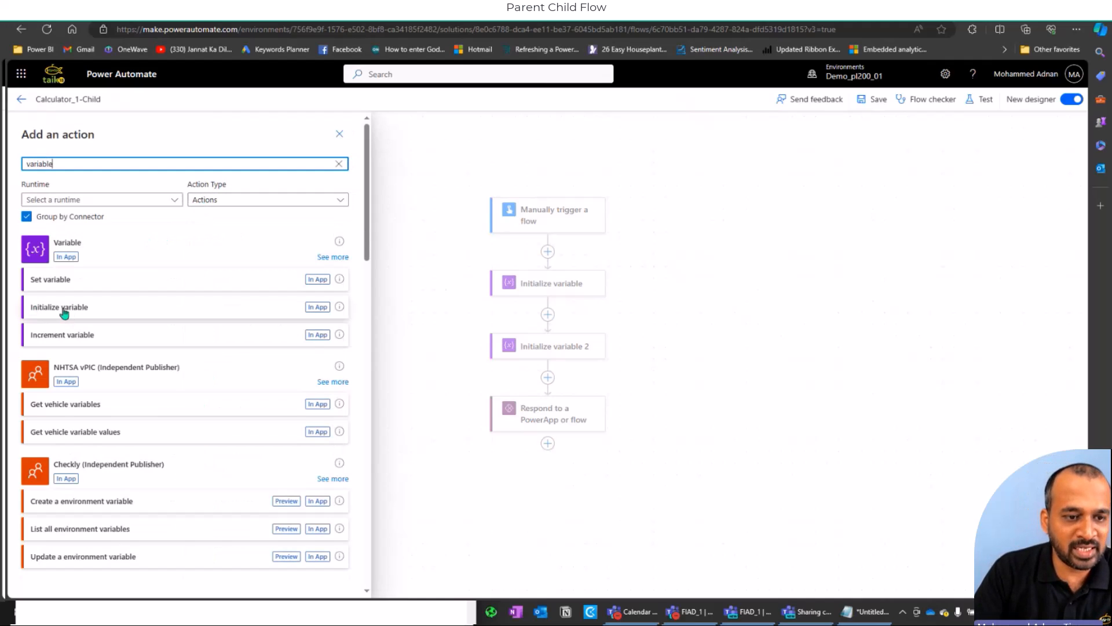
left_click(541, 282)
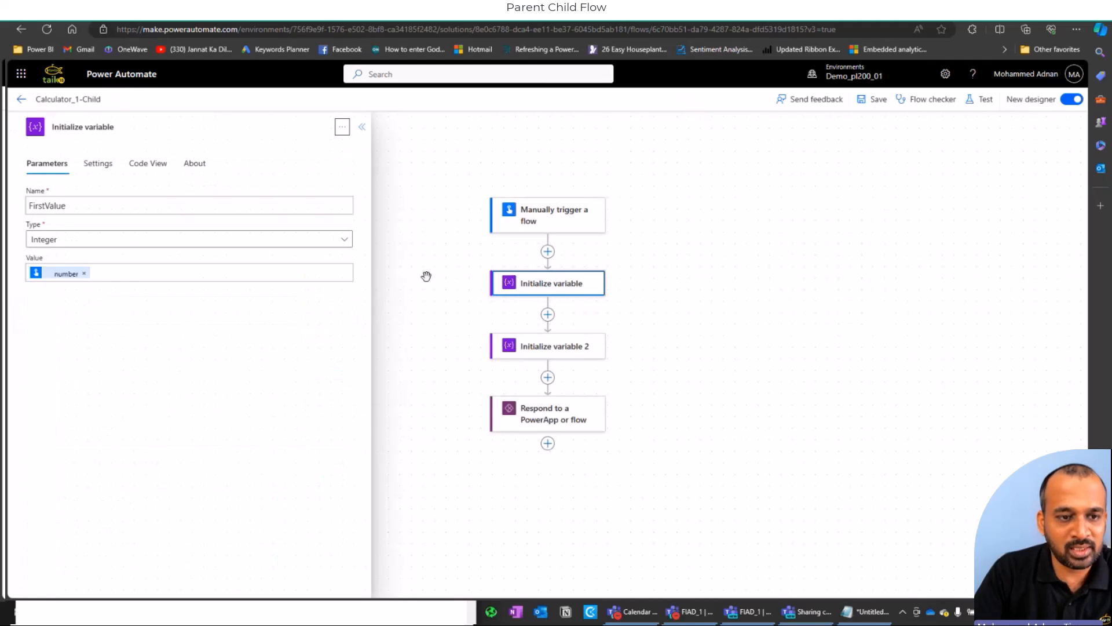
- Examine the FirstValue variable's name, type and dynamic content offered for its value, plus Initialize variable 2 and the trigger inputs it draws on
double_click(81, 207)
left_click(91, 247)
left_click(63, 375)
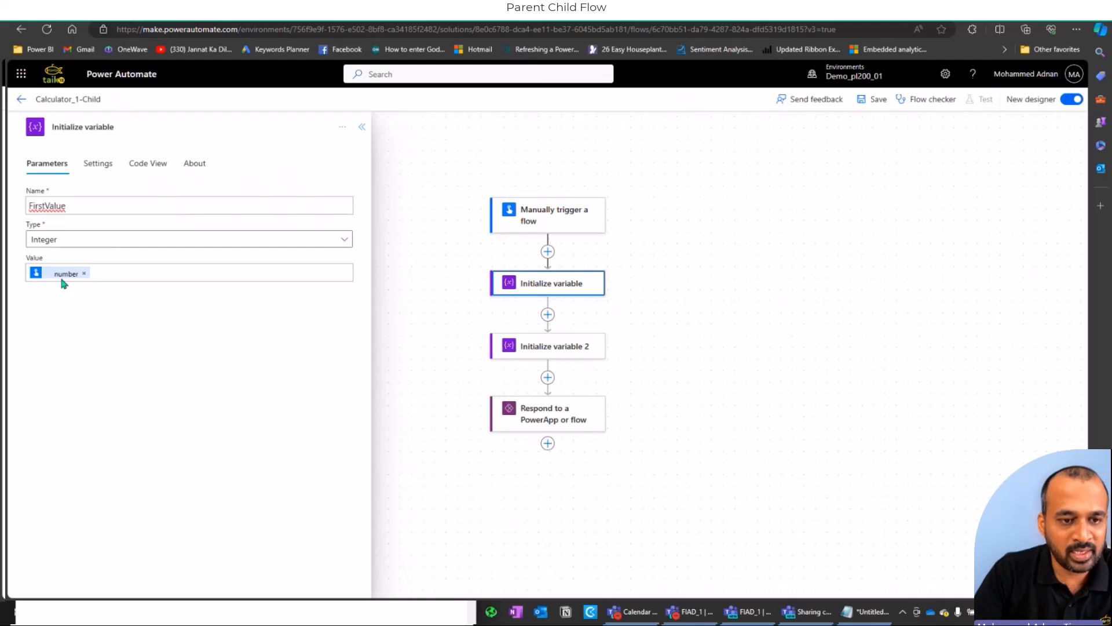
left_click(176, 285)
left_click(350, 265)
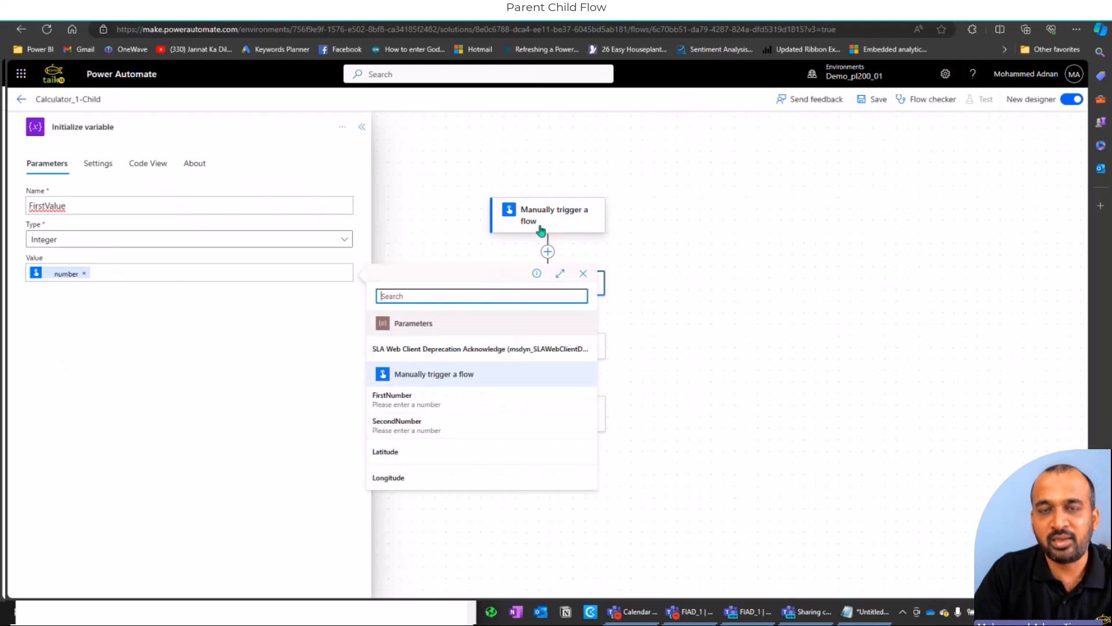
left_click(136, 313)
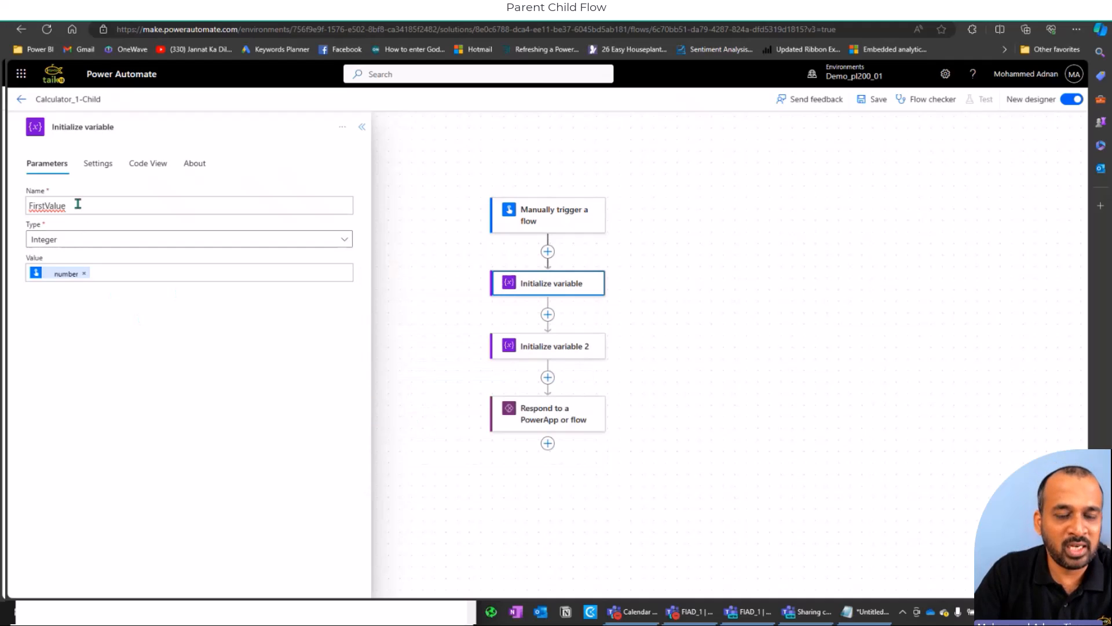
left_click(571, 347)
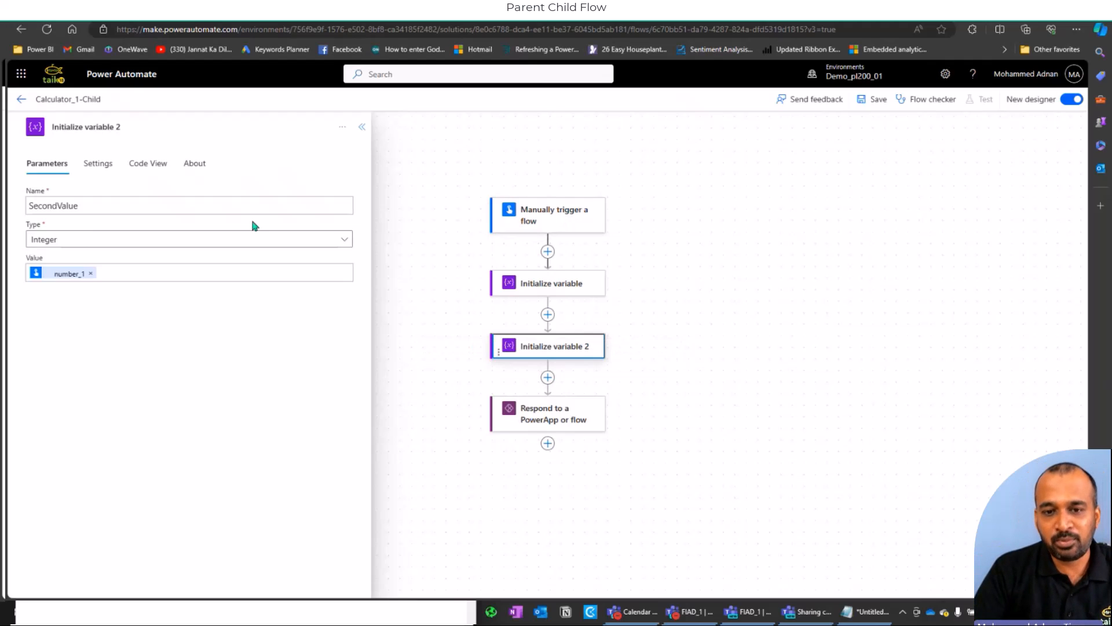
left_click(561, 223)
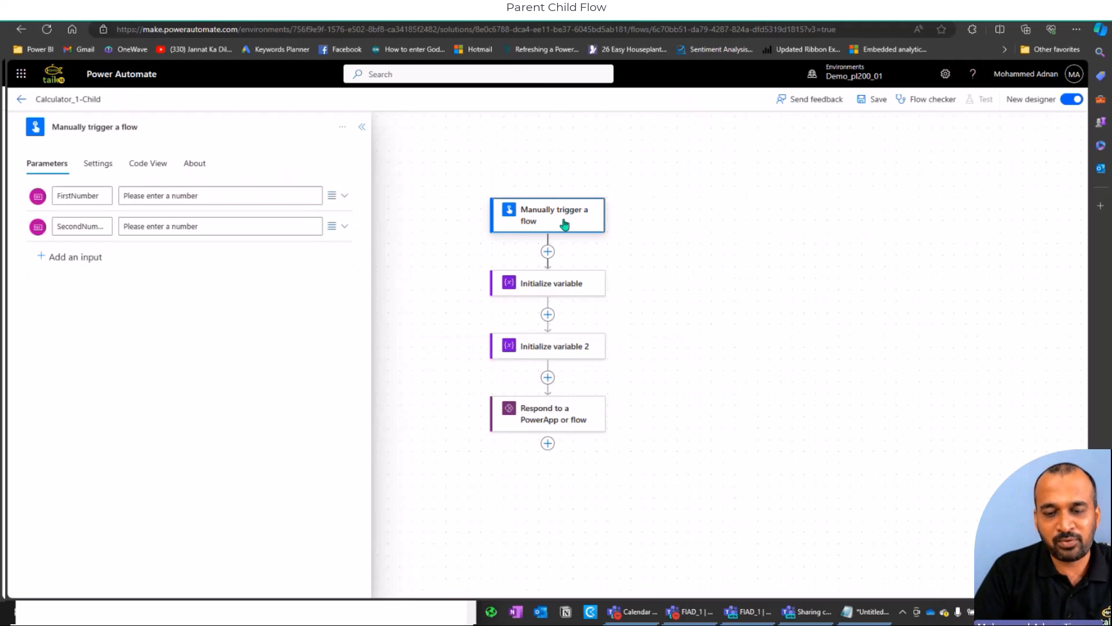
- View the Respond to a PowerApp or flow action and search the actions for "repond" to show where it is found, without adding one
left_click(552, 415)
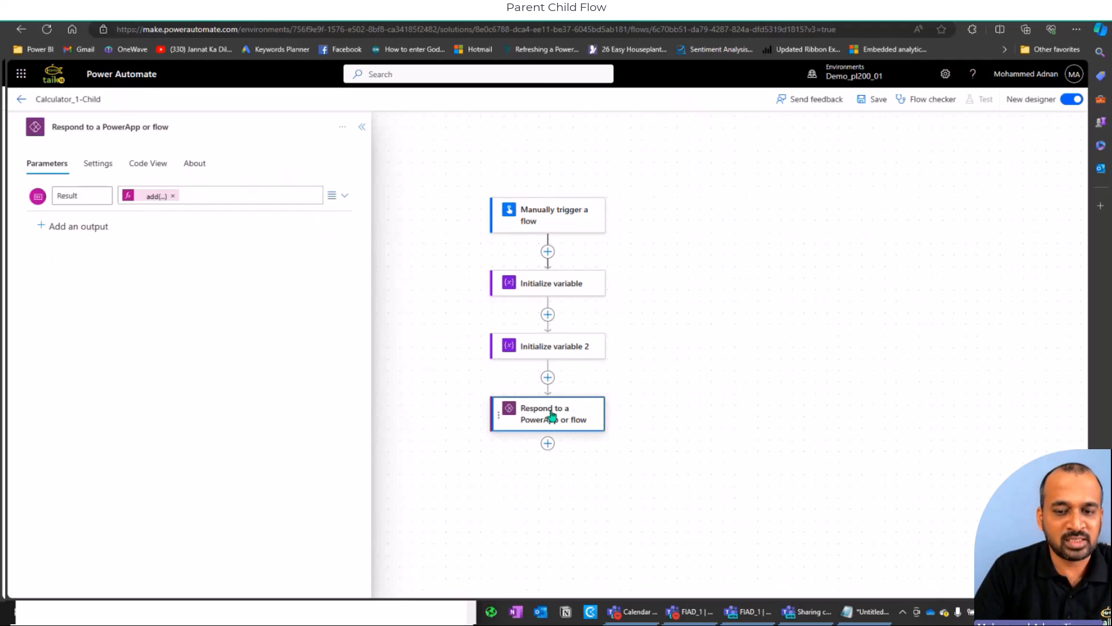
left_click(549, 379)
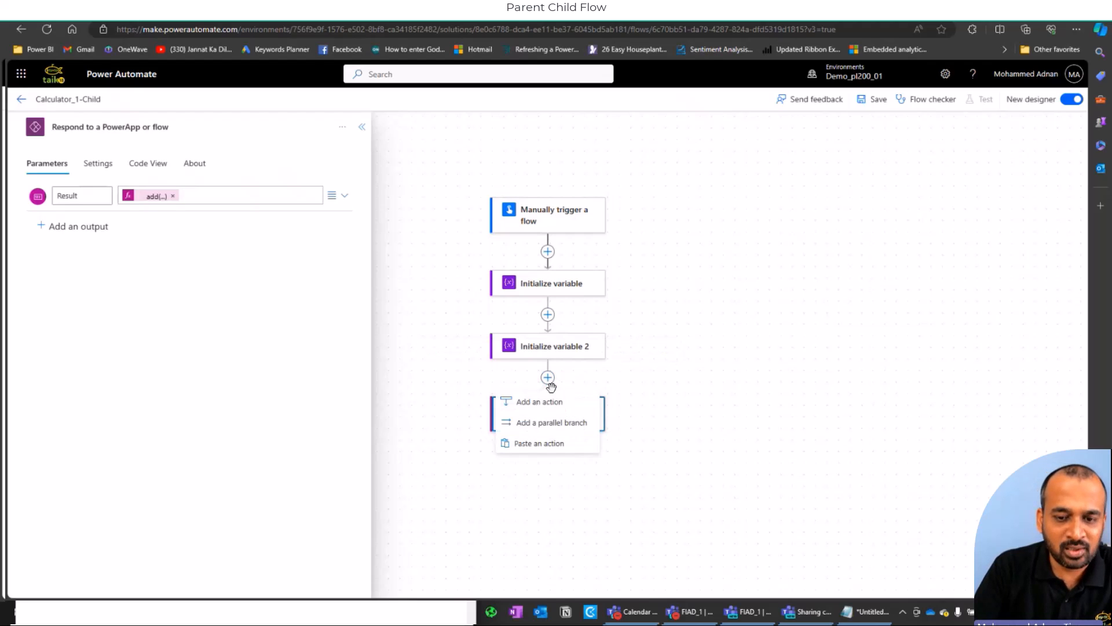
left_click(559, 405)
type("repo")
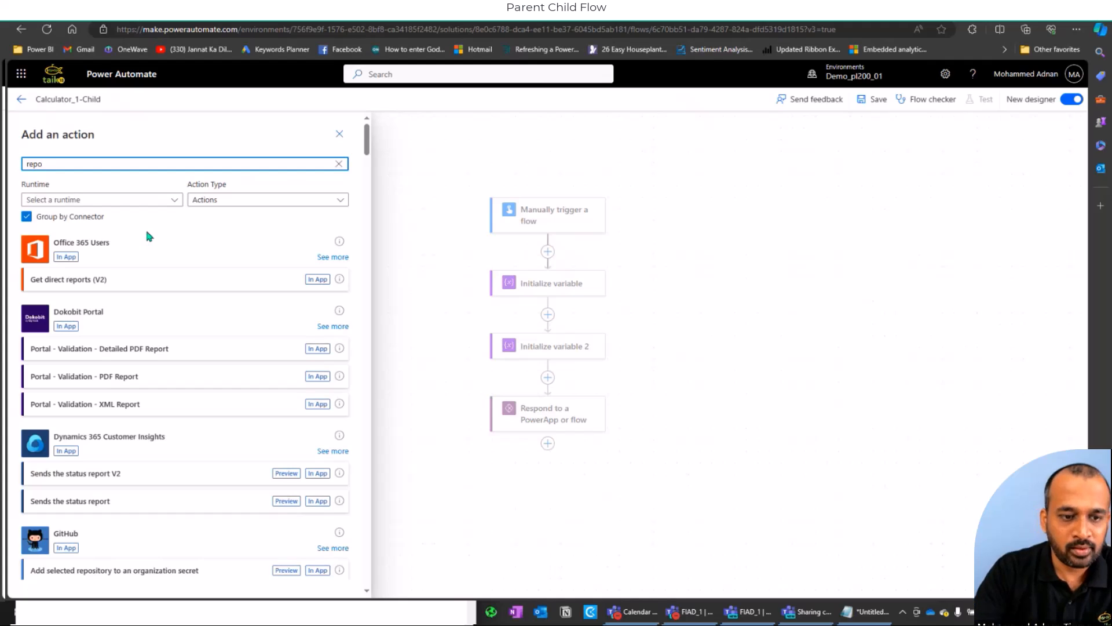
type("ond")
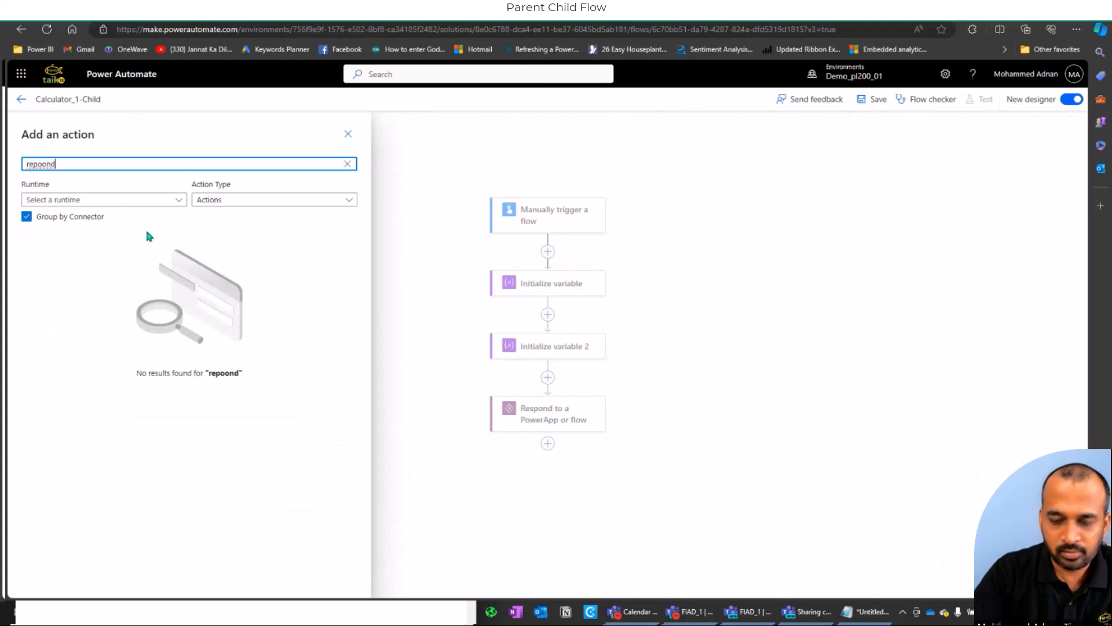
key("BackSpace")
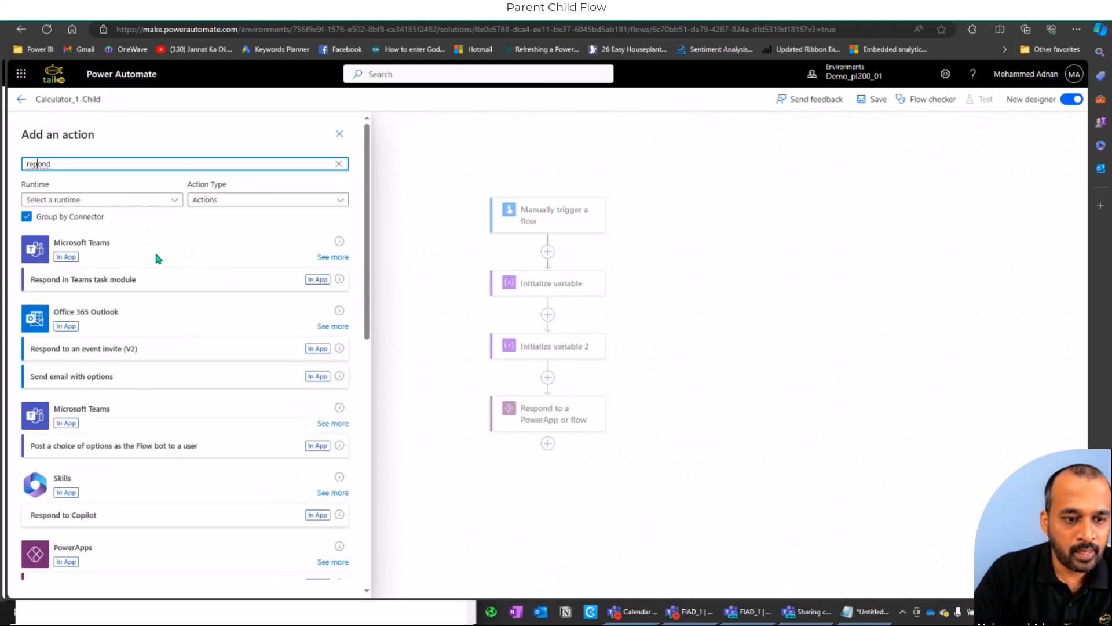
scroll(150, 313, "down", 1)
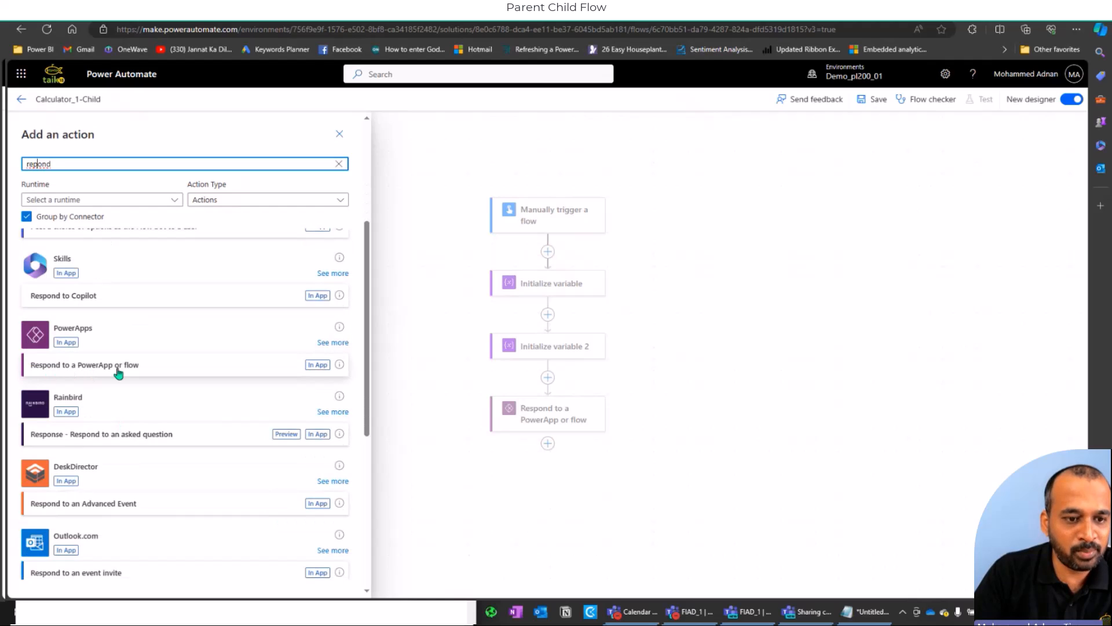
left_click(557, 421)
- Examine the output types offered by Respond to a PowerApp or flow without adding one, and highlight the Result output's name
left_click(557, 421)
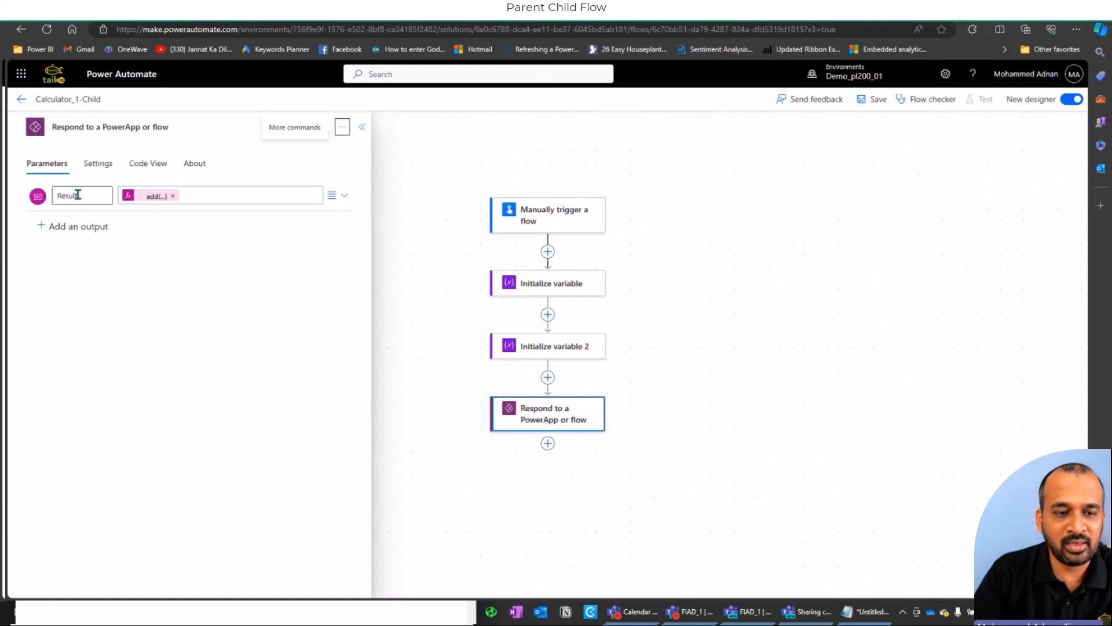
left_click(85, 230)
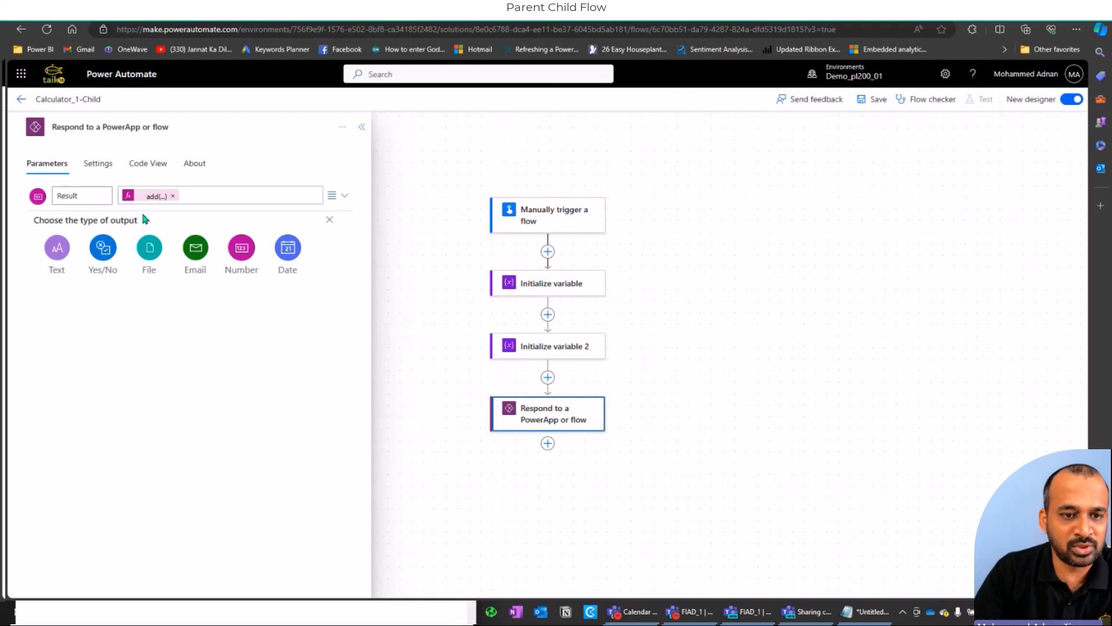
left_click(329, 220)
left_click(76, 197)
double_click(76, 197)
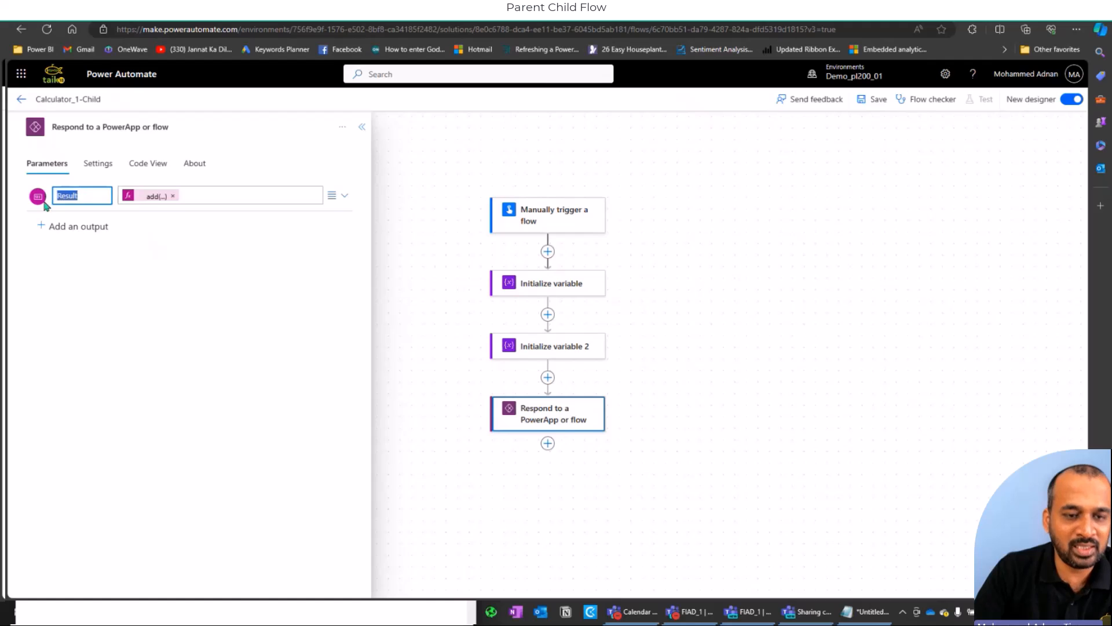
- Inspect the Result output's add expression, highlighting its FirstValue and SecondValue variable references, and close the expression editor
left_click(154, 199)
left_click(154, 197)
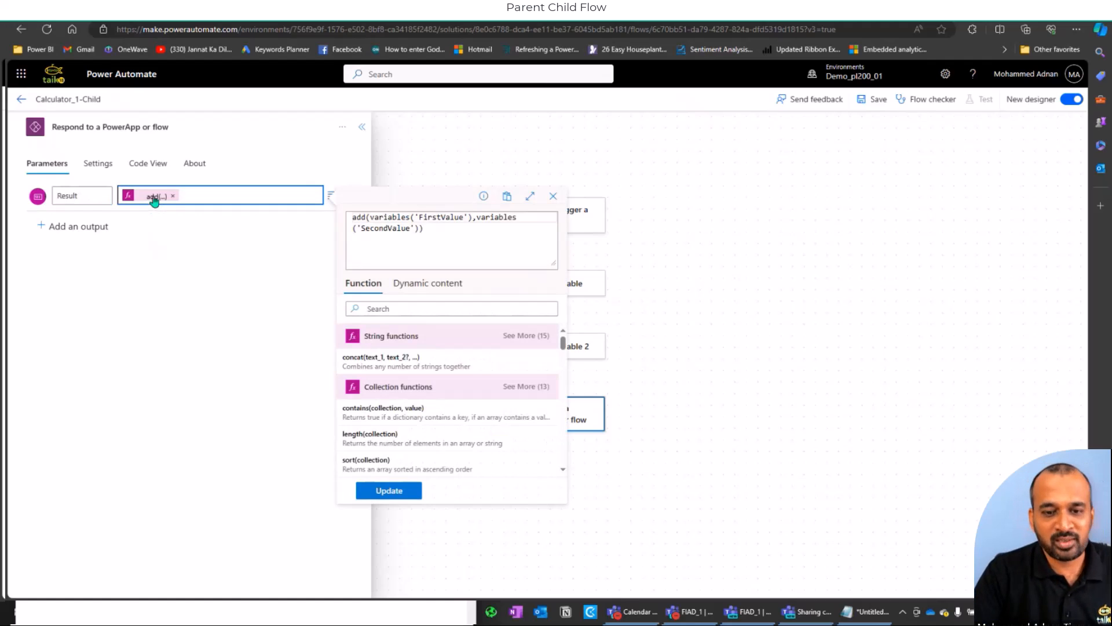
left_click(360, 217)
left_click_drag(369, 217, 464, 218)
left_click_drag(360, 231, 419, 230)
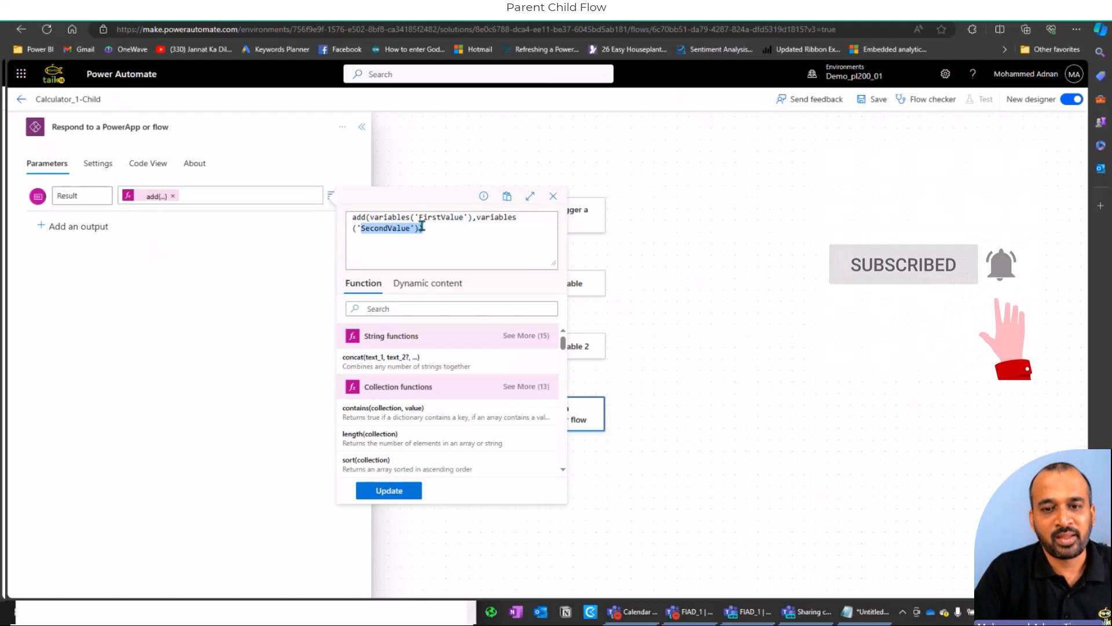
left_click(581, 272)
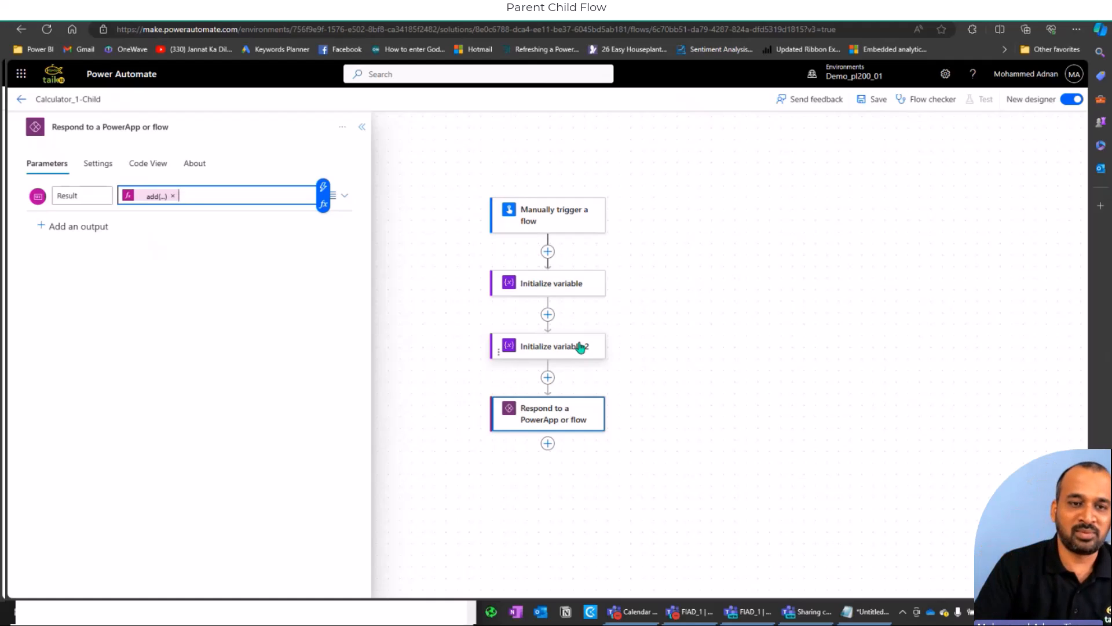
- Return to the solution's cloud flows and open the Calculator_1-Parent flow in the designer
left_click(19, 103)
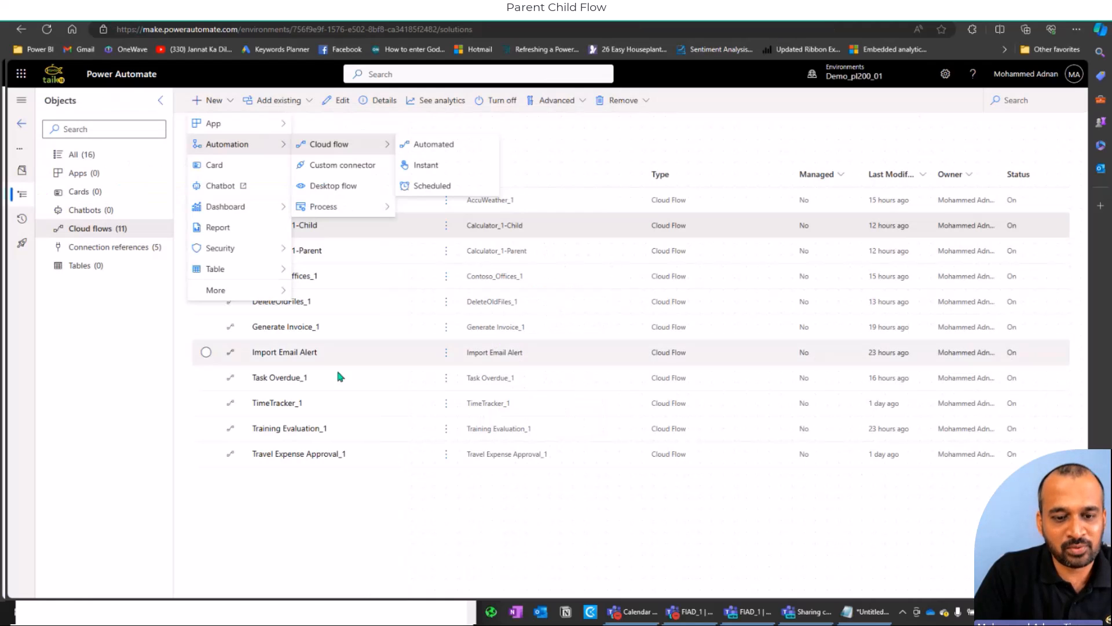
left_click(324, 506)
left_click(291, 253)
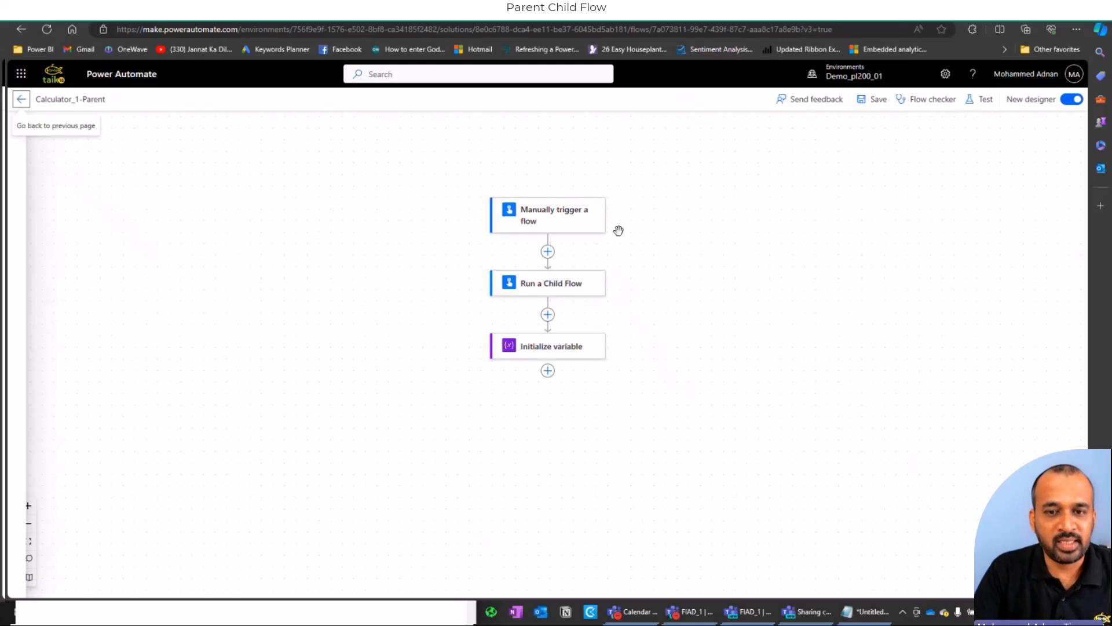
- Examine the parent trigger's number inputs A and B and the user input types offered, without adding another input
left_click(565, 220)
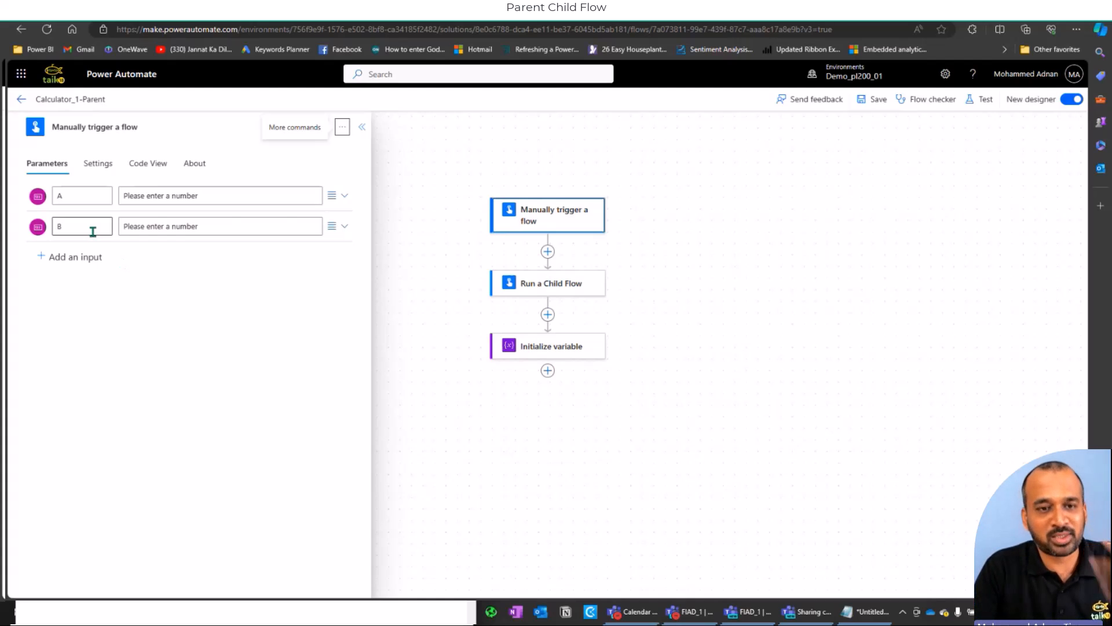
left_click(74, 225)
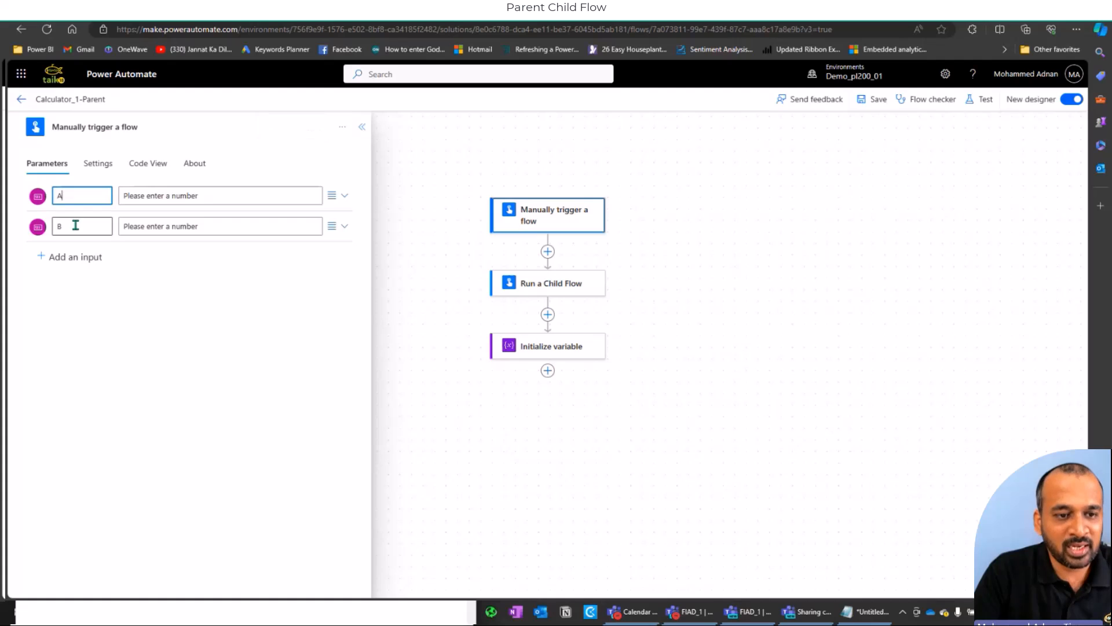
left_click(70, 264)
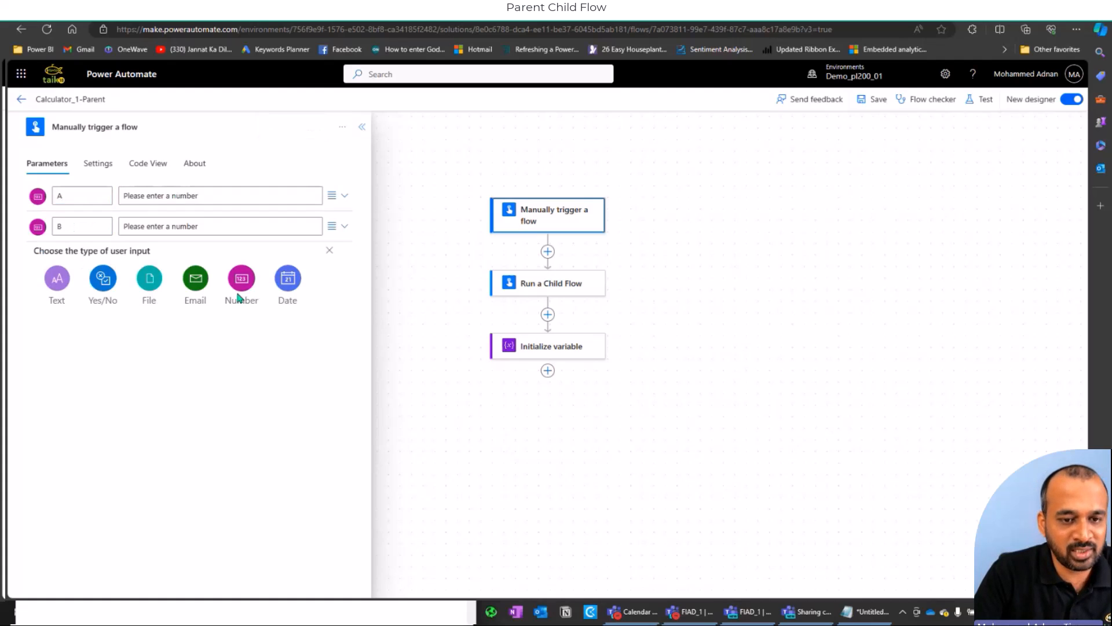
left_click(331, 250)
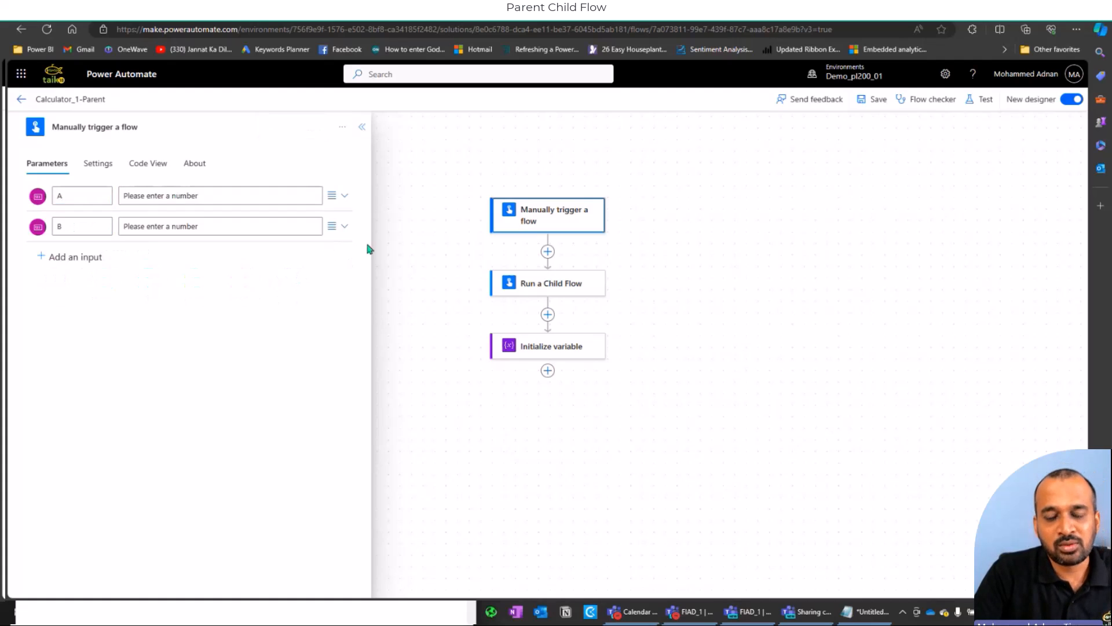
- Search the actions for "child" below the manual trigger to show where Run a Child Flow is found, without adding one
left_click(548, 253)
left_click(555, 282)
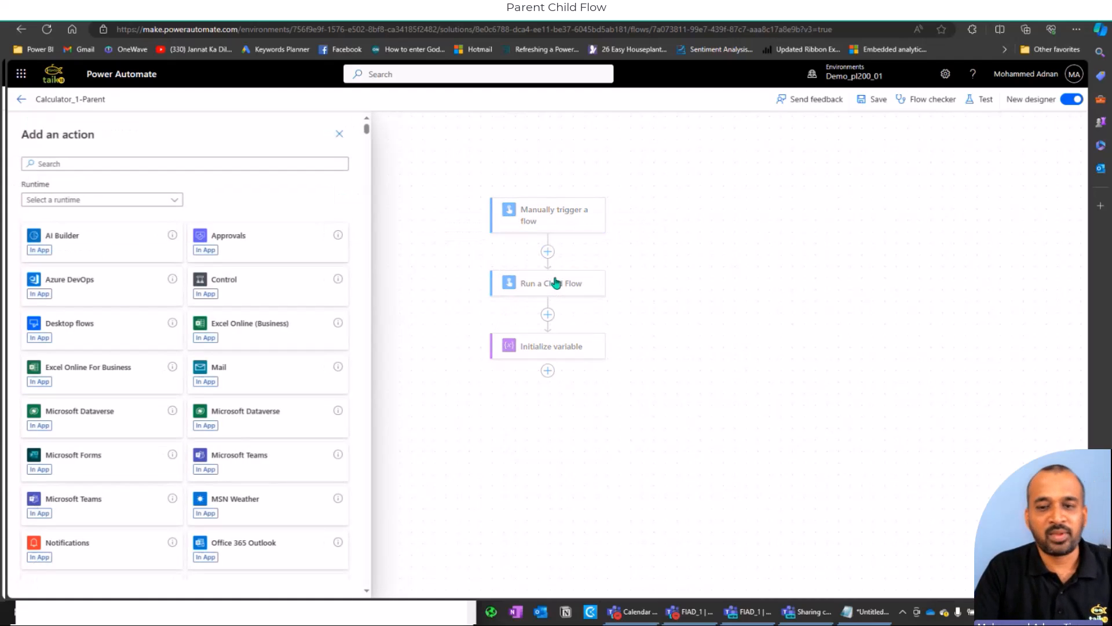
left_click(169, 163)
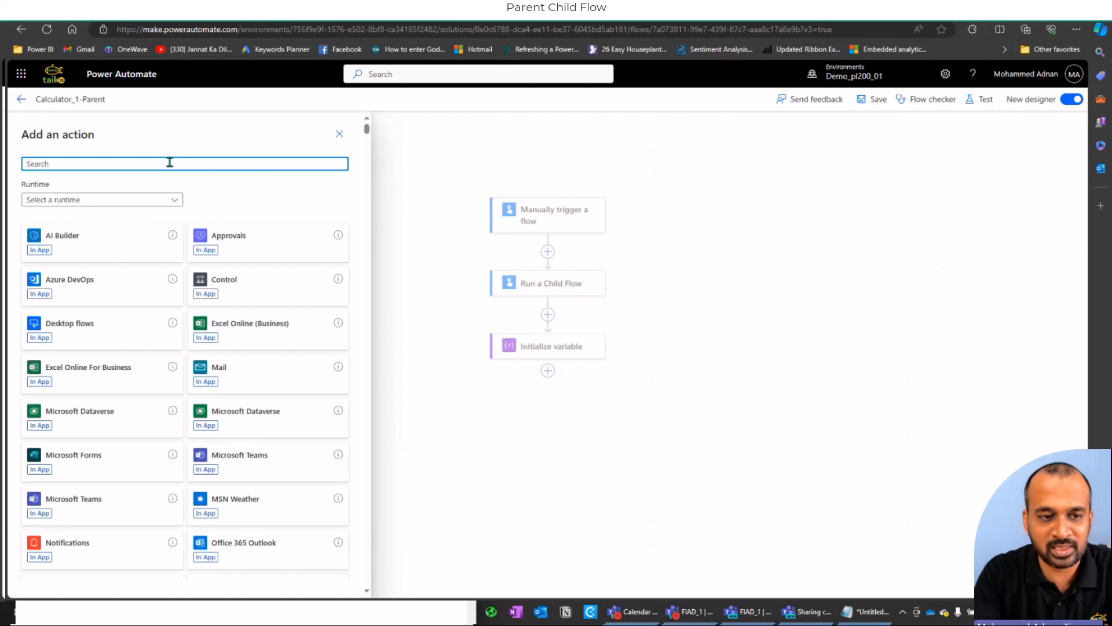
type("child")
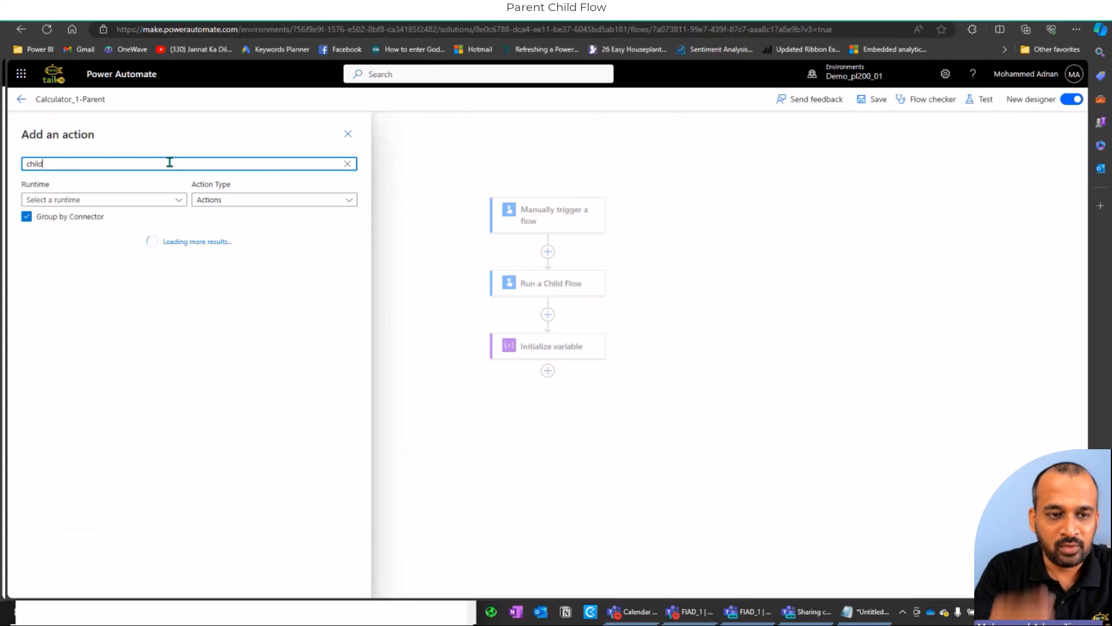
scroll(264, 347, "down", 4)
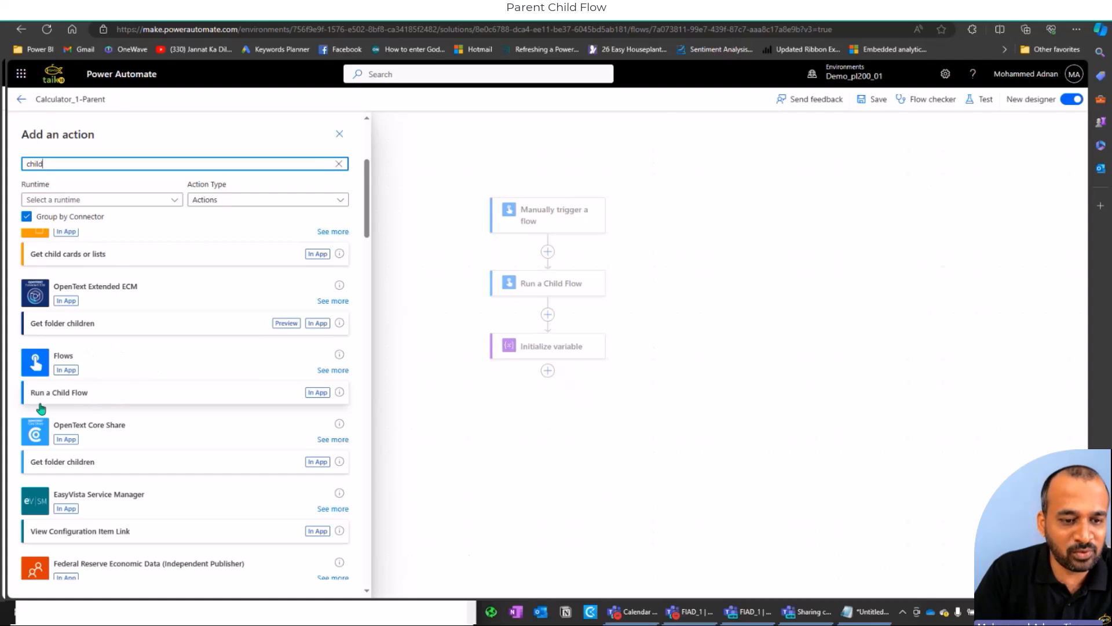
- Examine the Run a Child Flow action's selectable child flows and the dynamic content offered for FirstNumber, keeping Calculator_1-Child selected
left_click(550, 288)
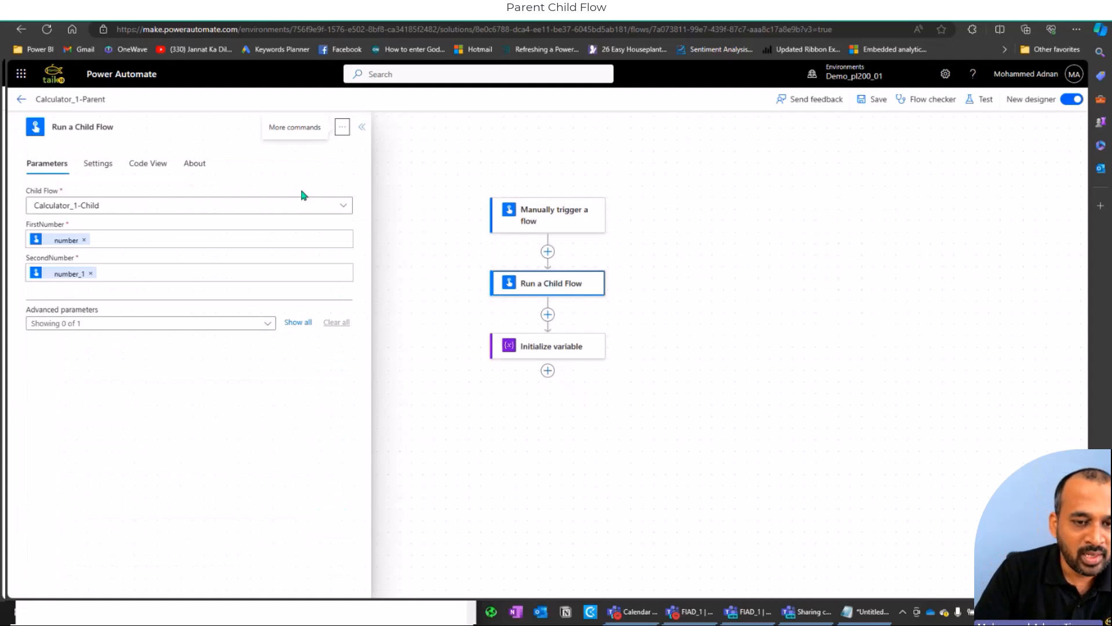
left_click(342, 206)
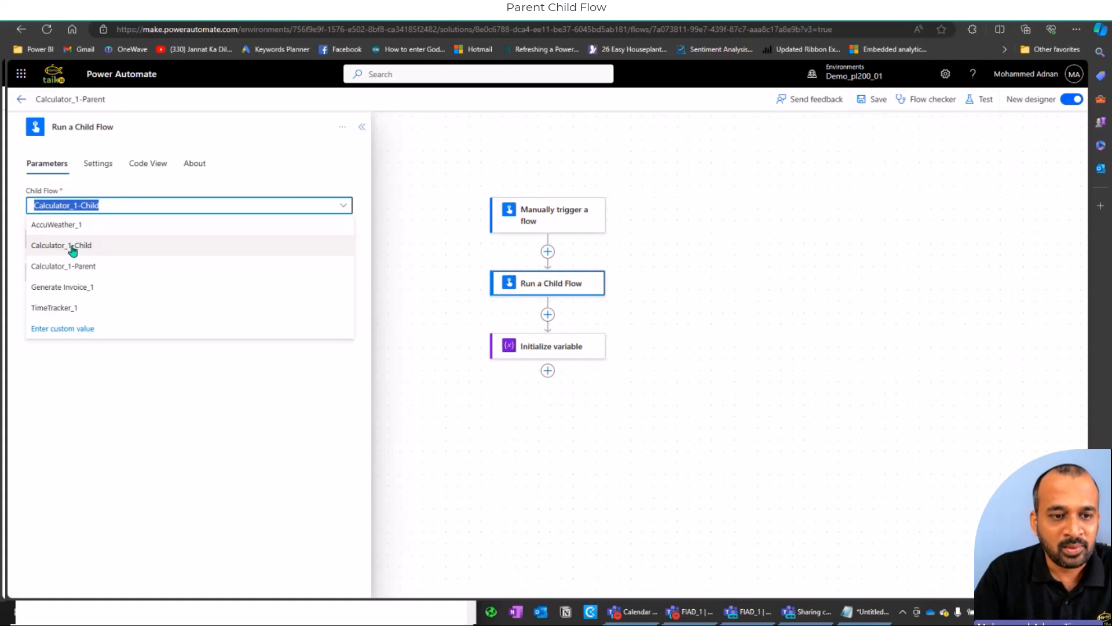
left_click(156, 197)
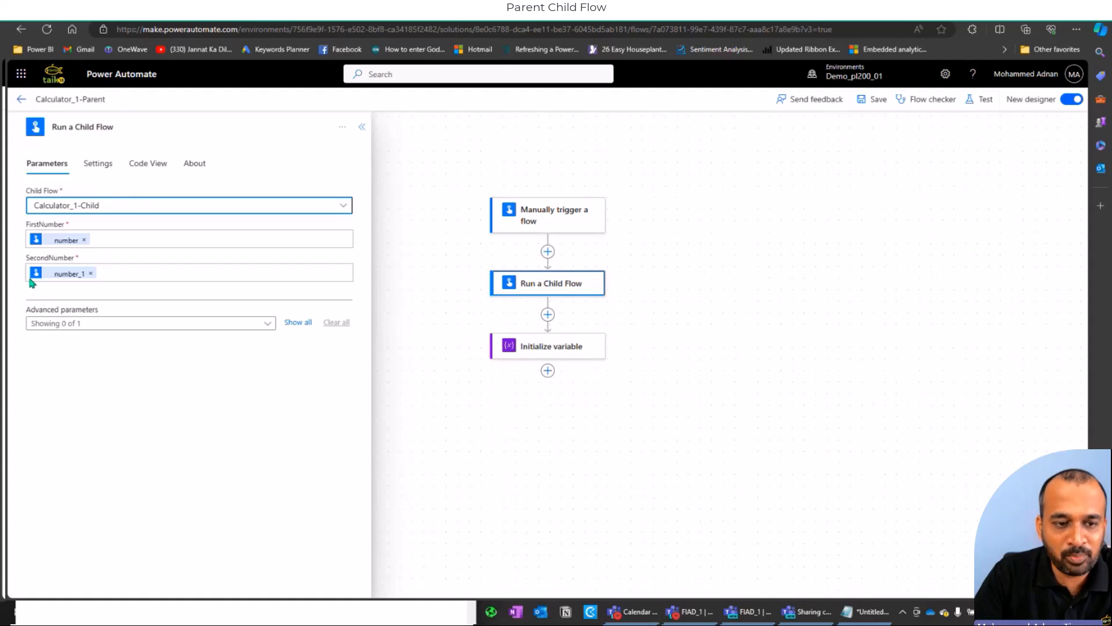
left_click(109, 237)
left_click(353, 231)
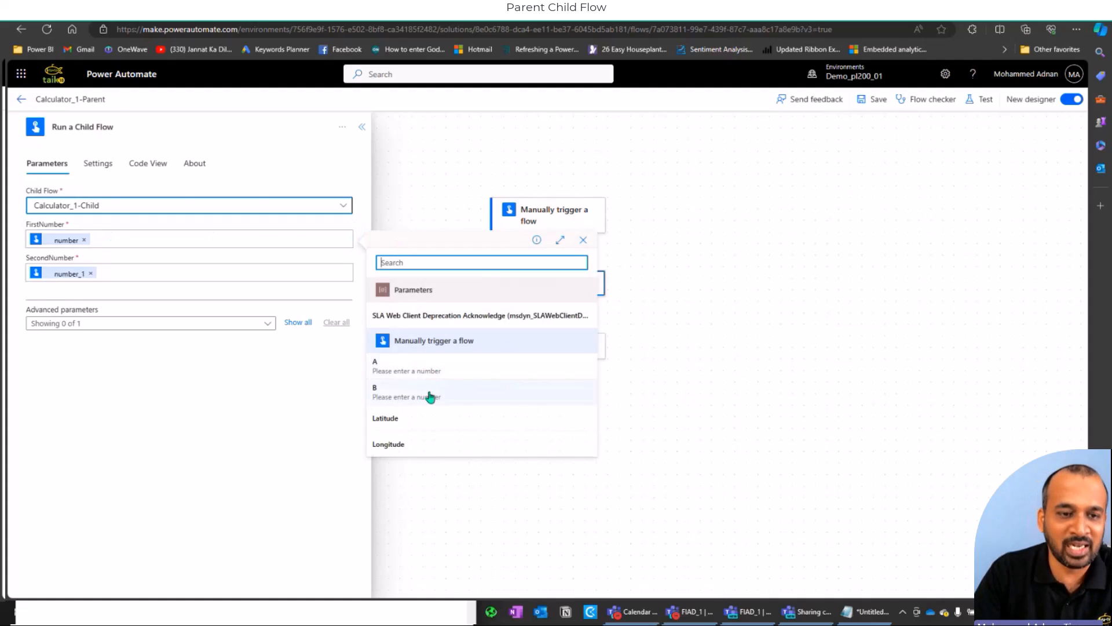
left_click(201, 378)
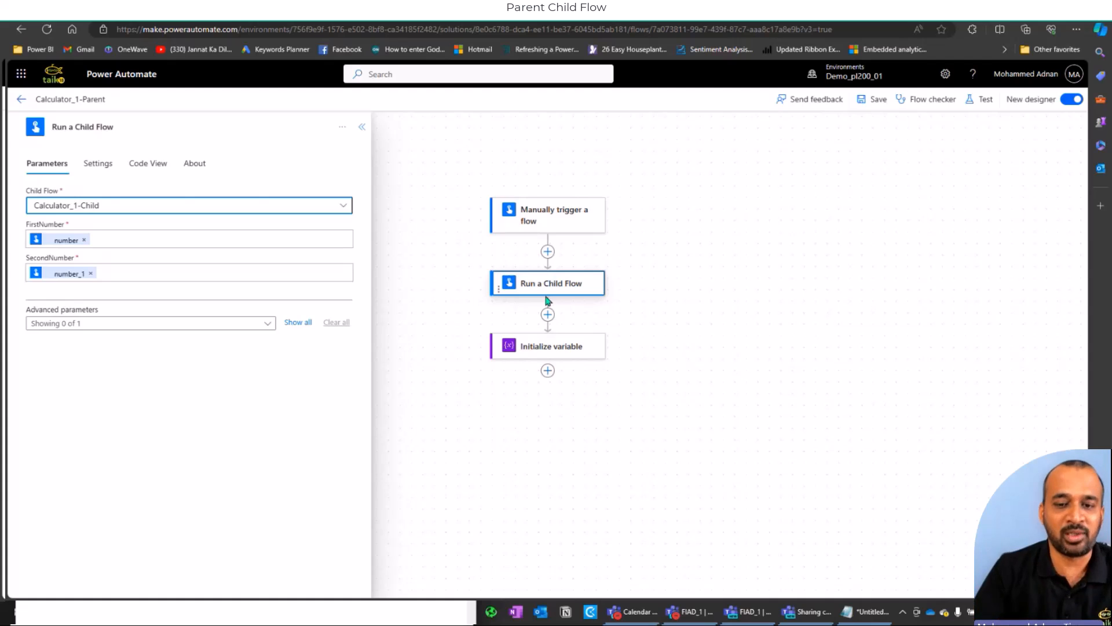
- Search the actions for "variabl" below Run a Child Flow to show where Initialize variable is found, without adding one
left_click(547, 314)
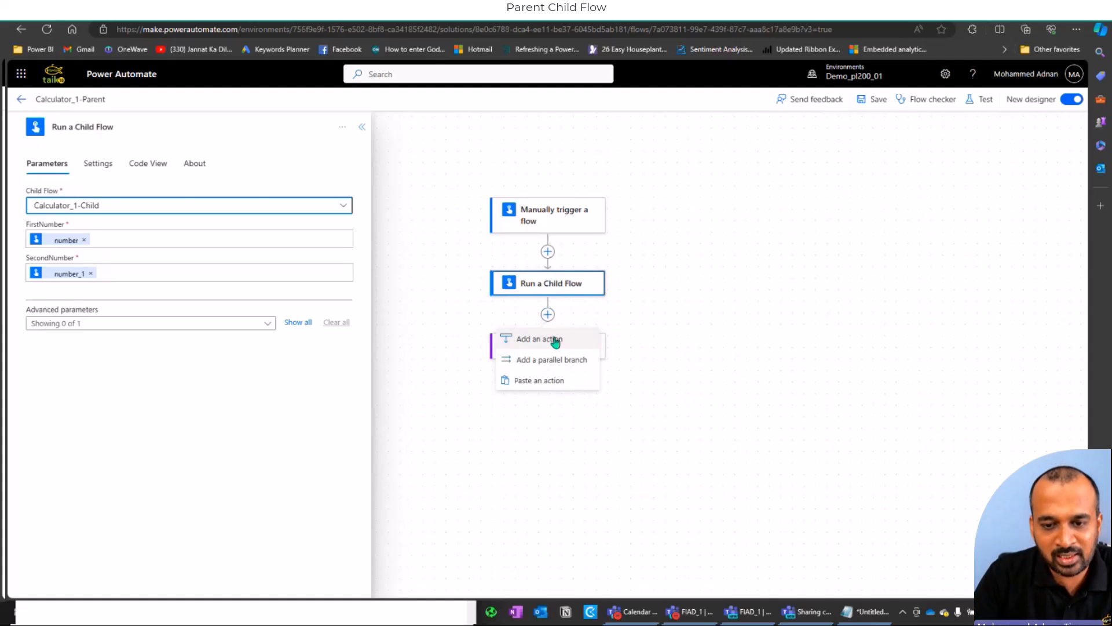
left_click(553, 340)
type("variabl")
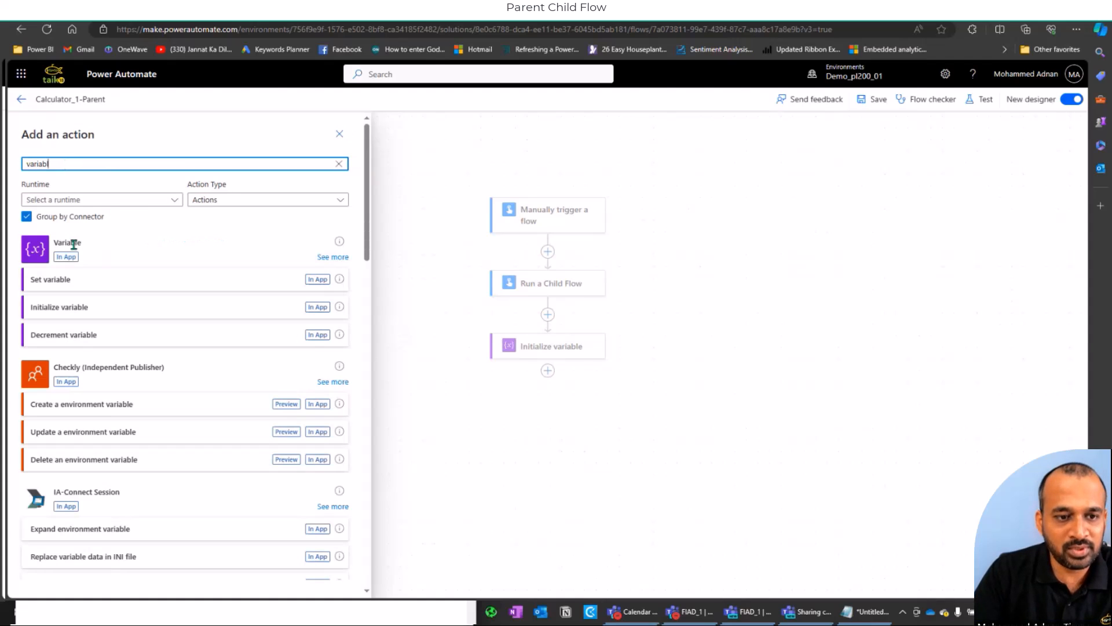
- Inspect the Output variable's name, type and int expression, highlighting its reference to the Run_a_Child_Flow result
left_click(551, 346)
double_click(63, 207)
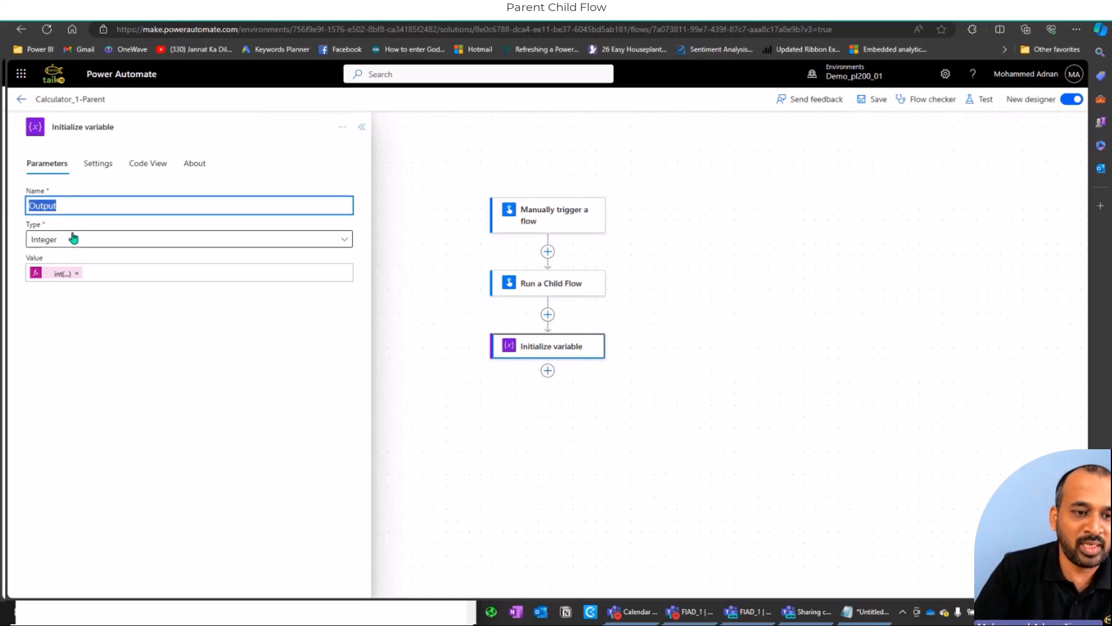
left_click(59, 276)
left_click(482, 361)
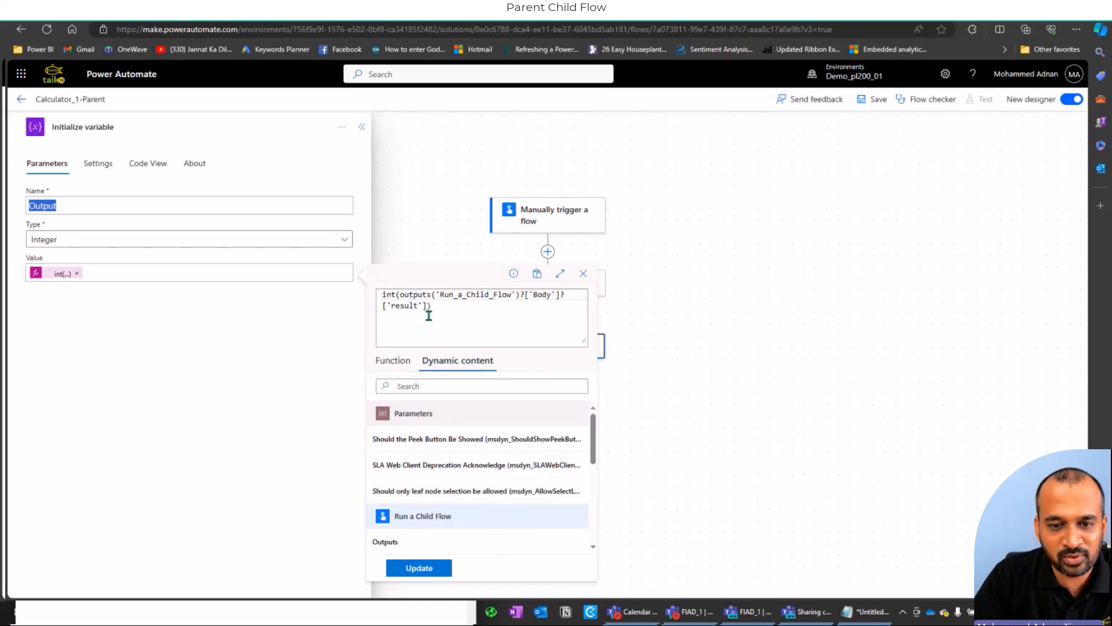
left_click_drag(400, 296, 423, 307)
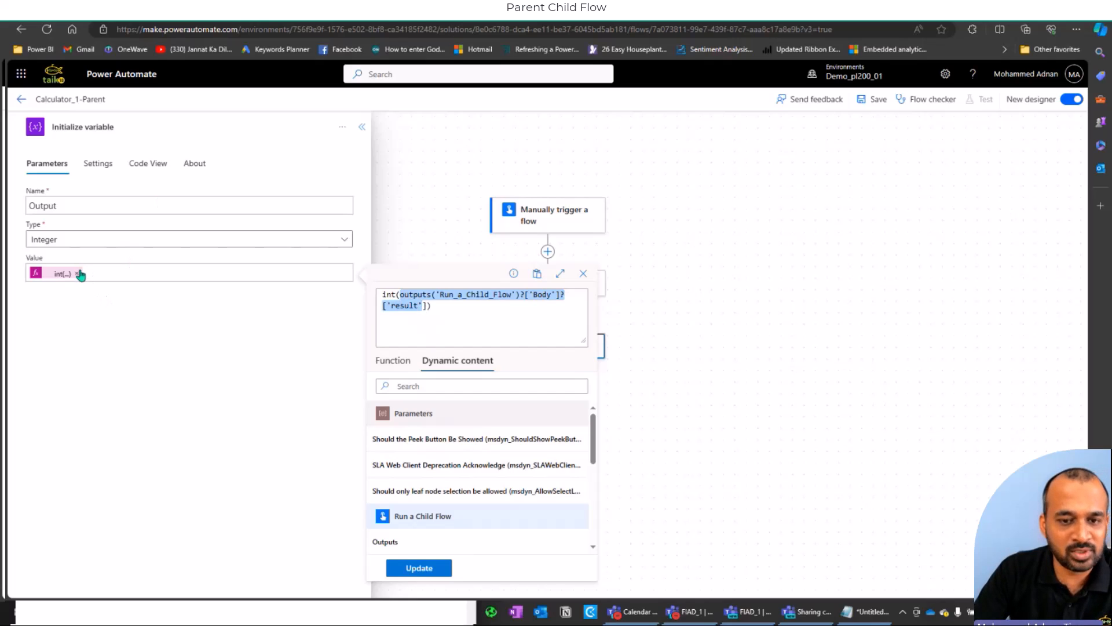
- Copy the Output variable's int expression and replace the value with the Result output from Run a Child Flow
left_click(434, 304)
key("ctrl+a")
key("ctrl+c")
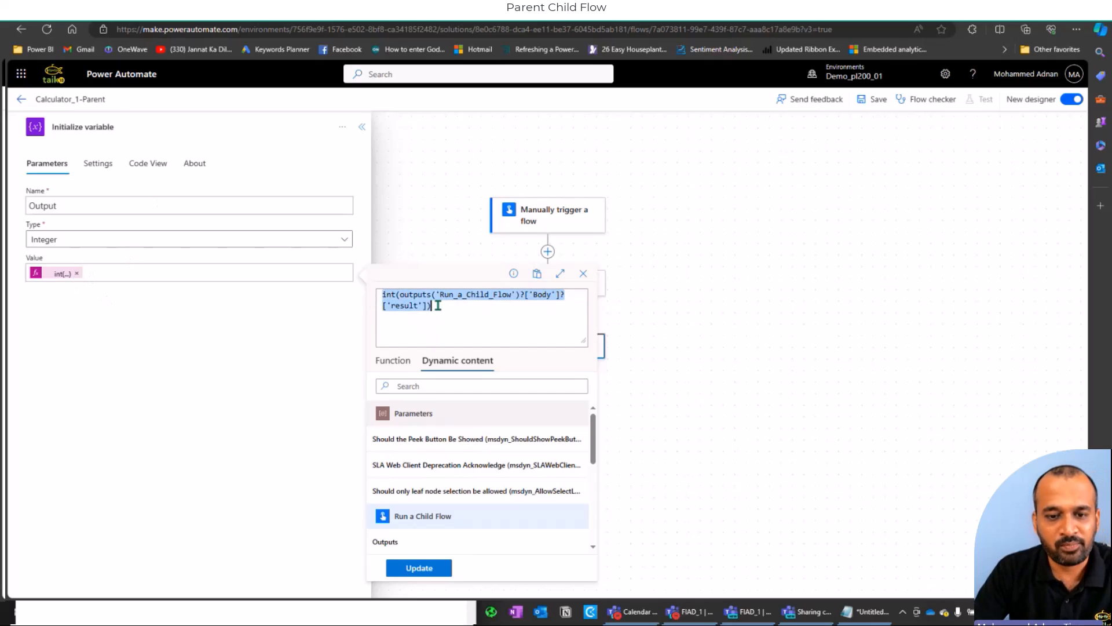
key("BackSpace")
left_click(77, 273)
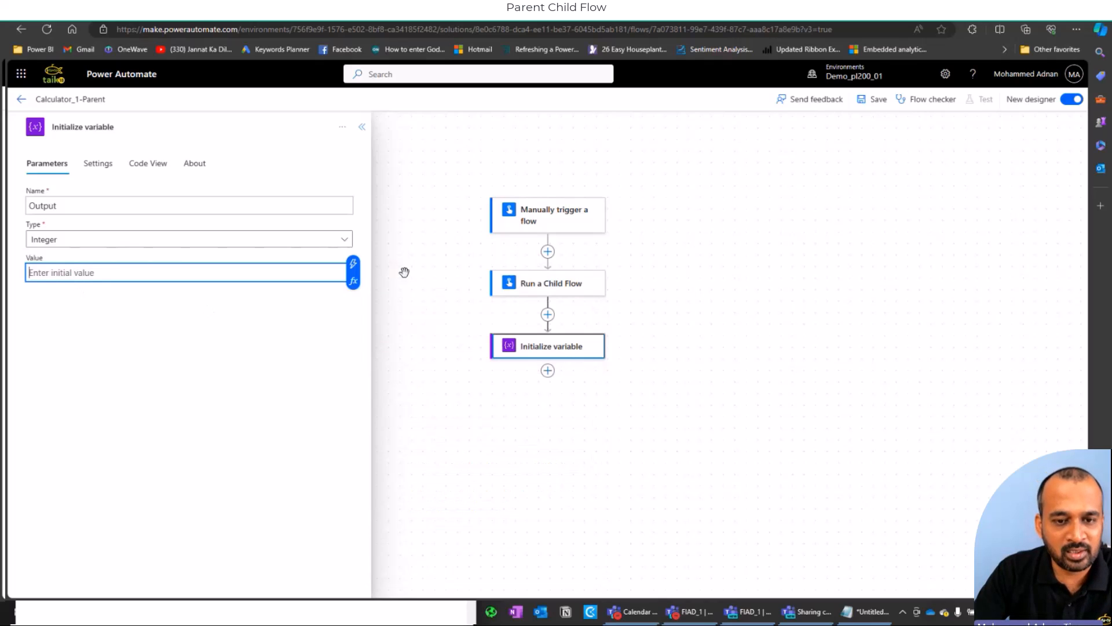
left_click(354, 265)
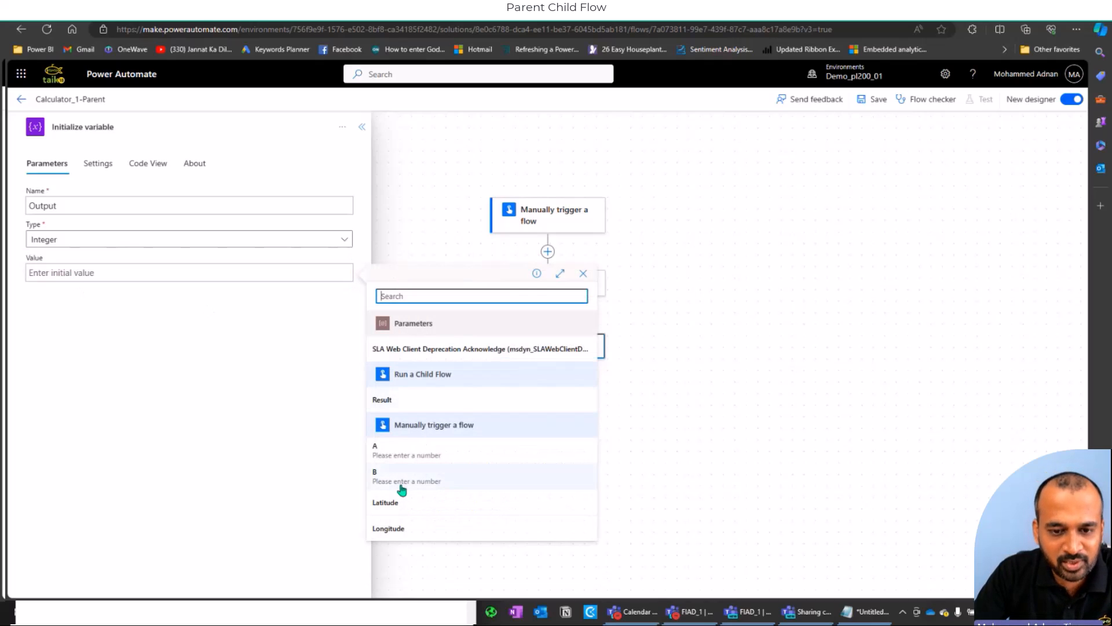
left_click(395, 400)
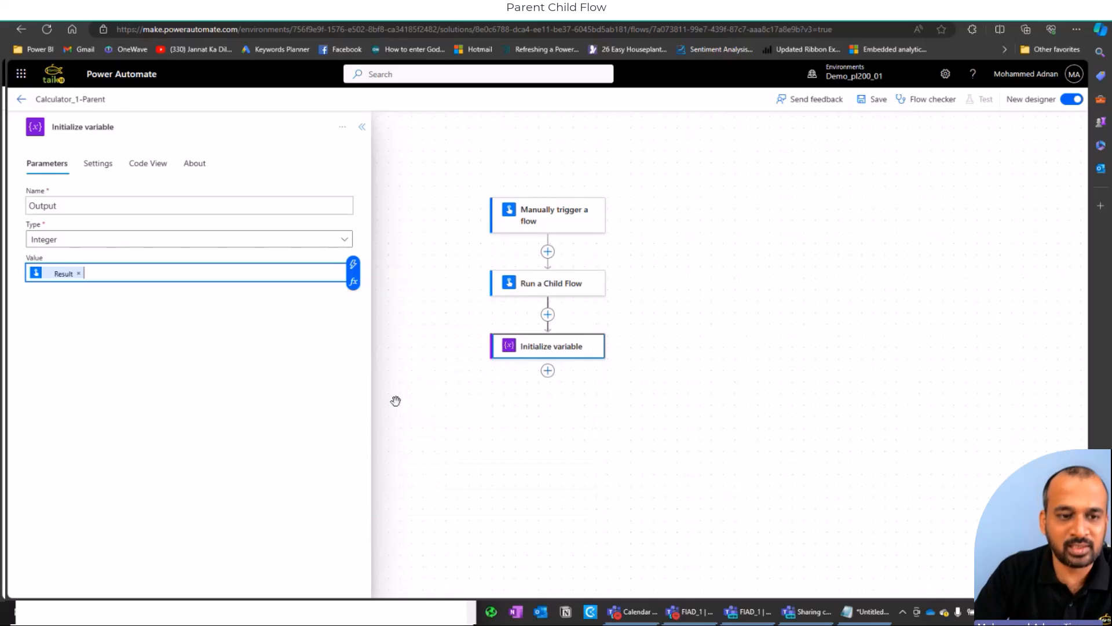
left_click(148, 164)
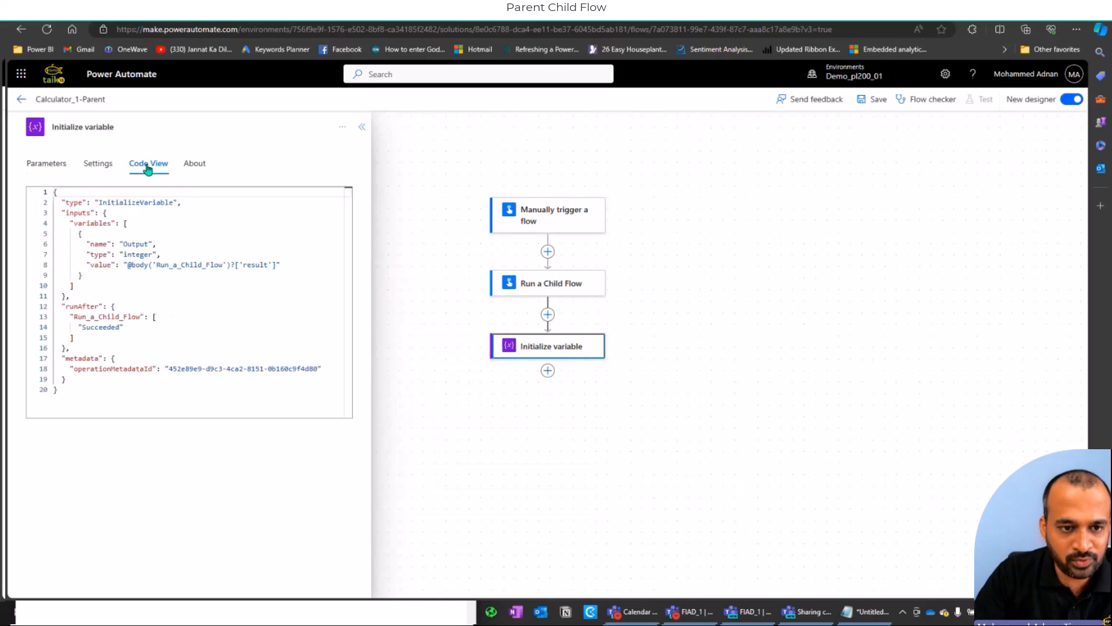
left_click_drag(125, 265, 277, 264)
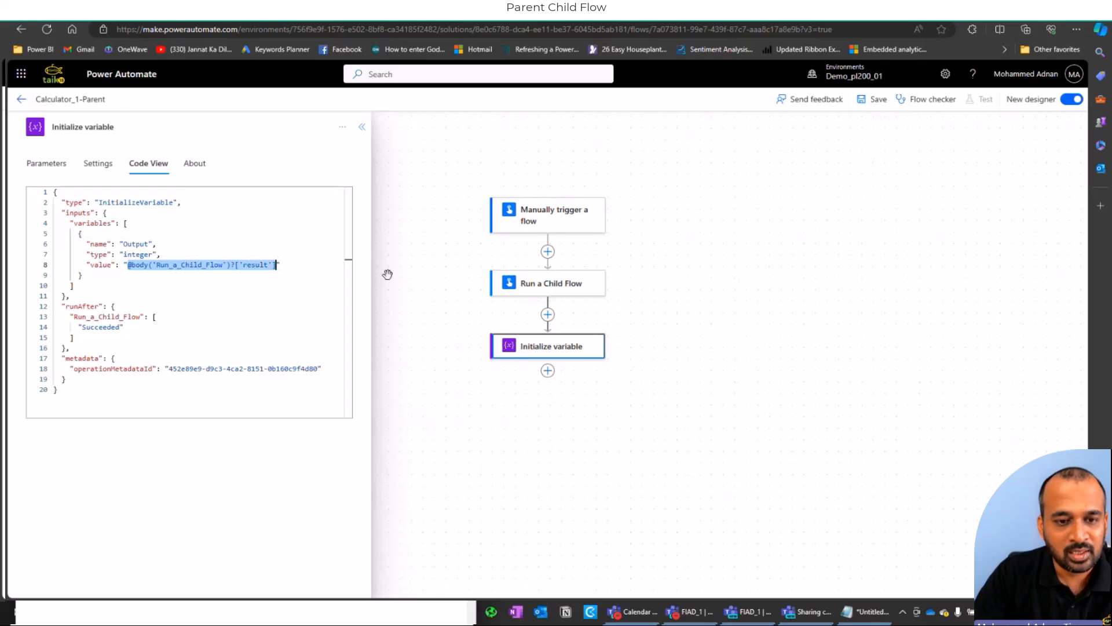
left_click(268, 266)
left_click(308, 265)
key("BackSpace")
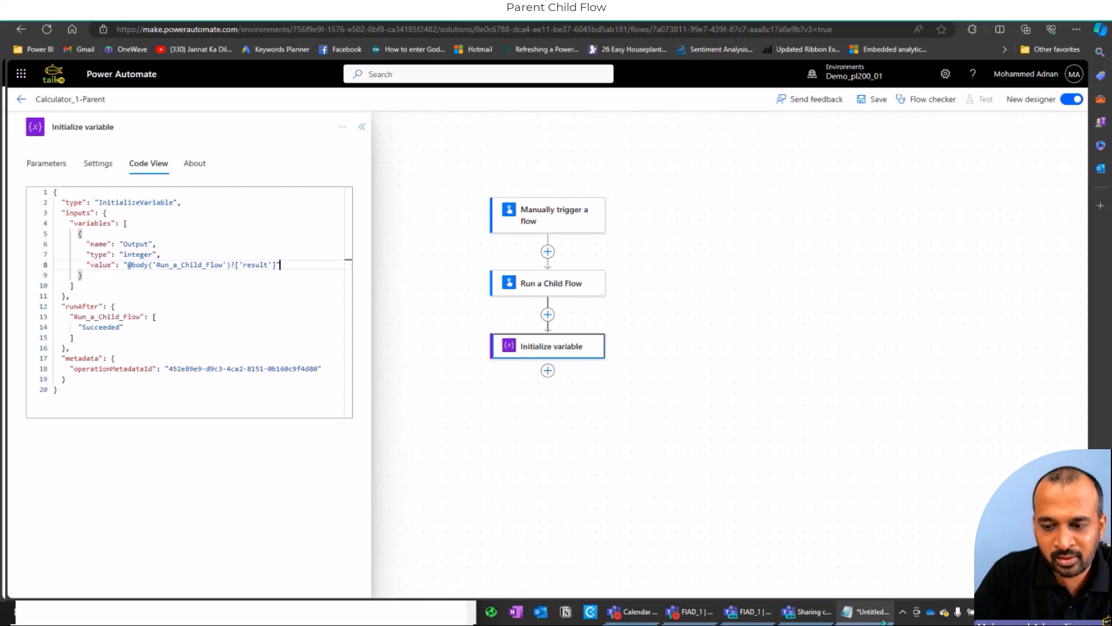
- Paste the copied int expression into the untitled Notepad file and highlight its 'Body' and int parts to compare with the action's code
left_click(866, 611)
key("ctrl+v")
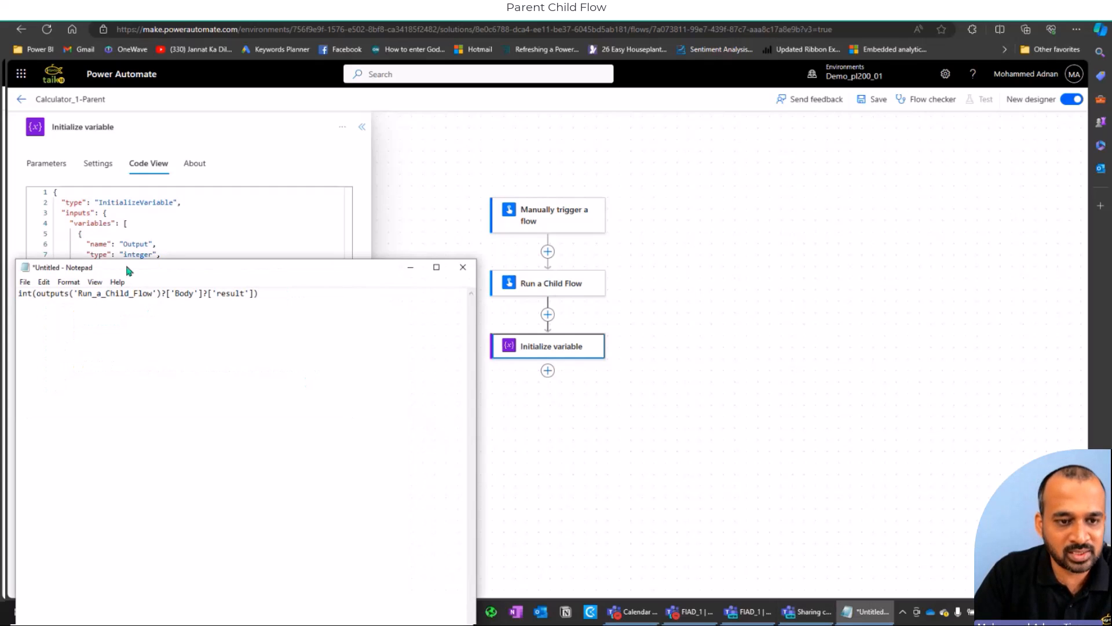
left_click_drag(140, 267, 198, 288)
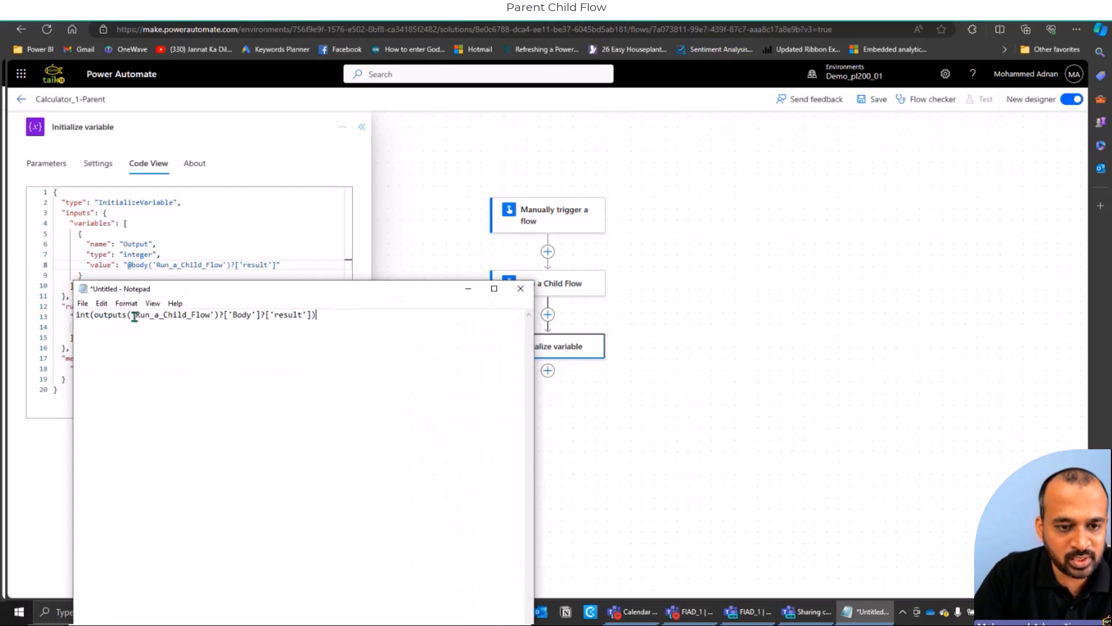
left_click_drag(134, 316, 251, 317)
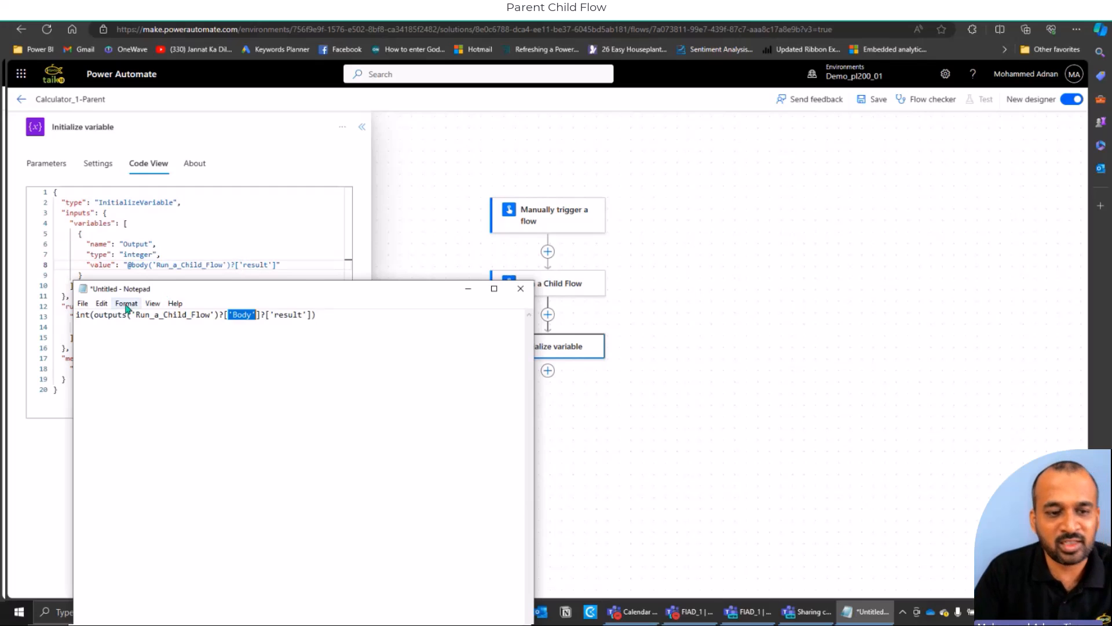
left_click(86, 318)
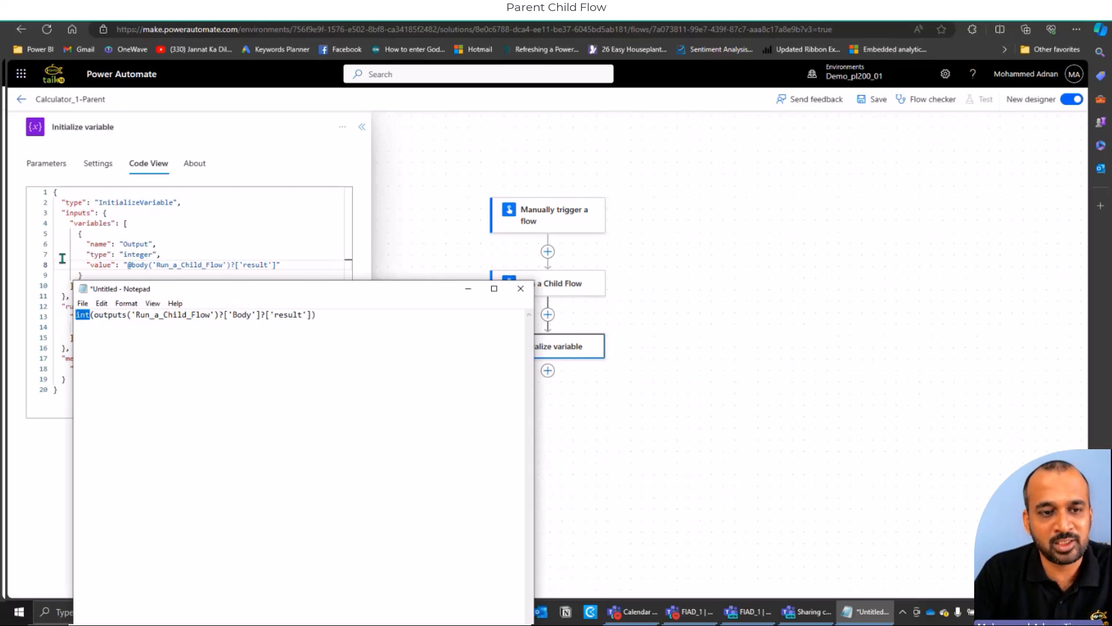
- Review the type options for the Output variable and leave the Calculator_1-Parent editor, discarding the unsaved changes
left_click(41, 172)
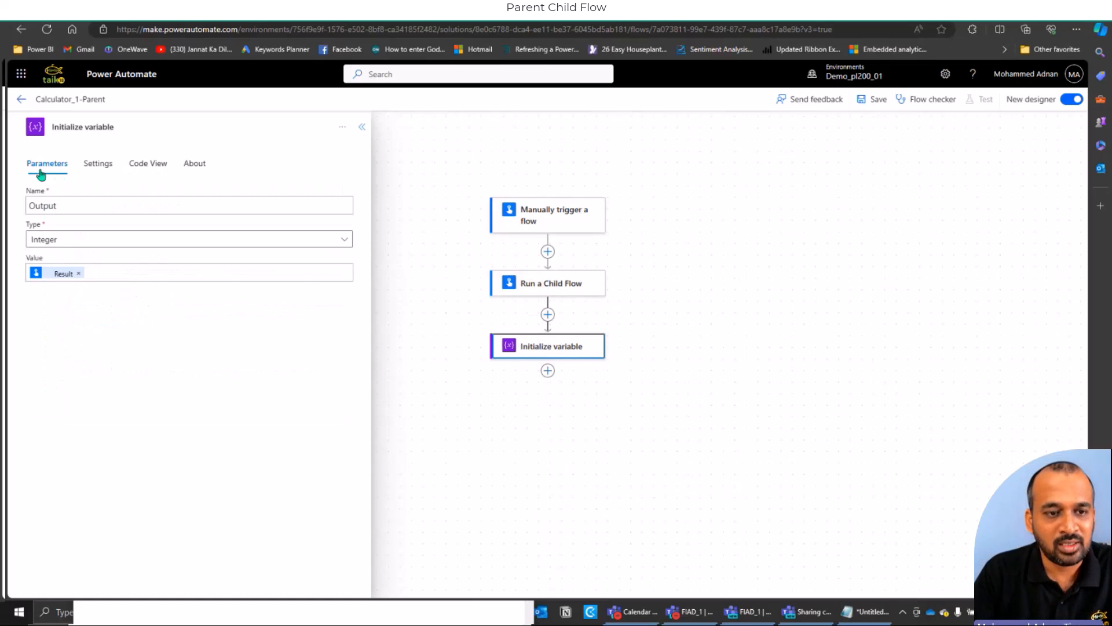
left_click(60, 242)
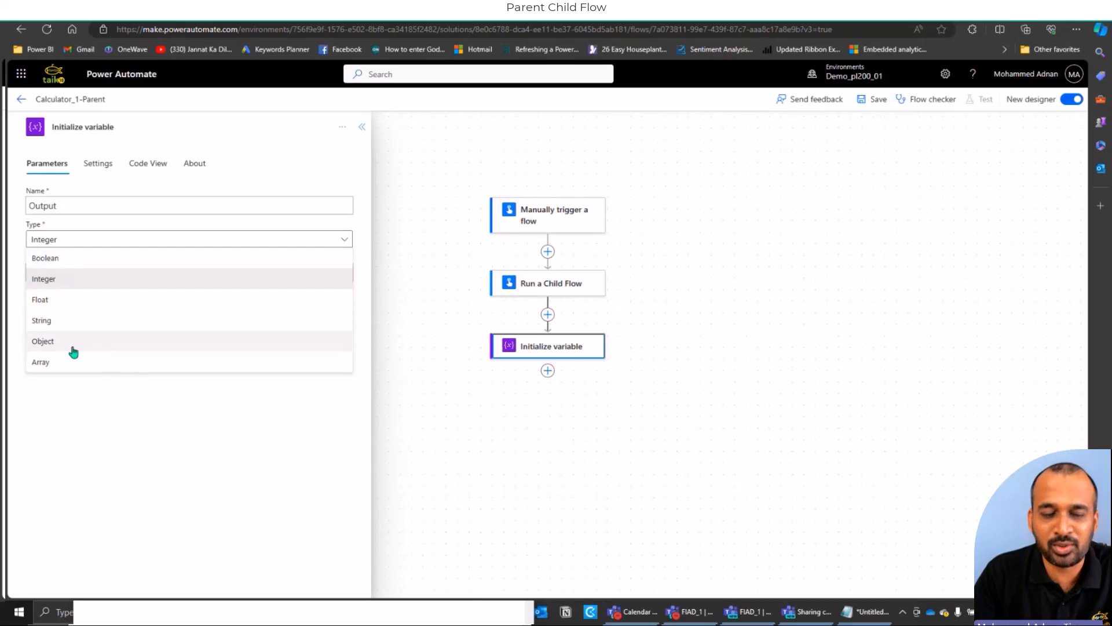
left_click(186, 429)
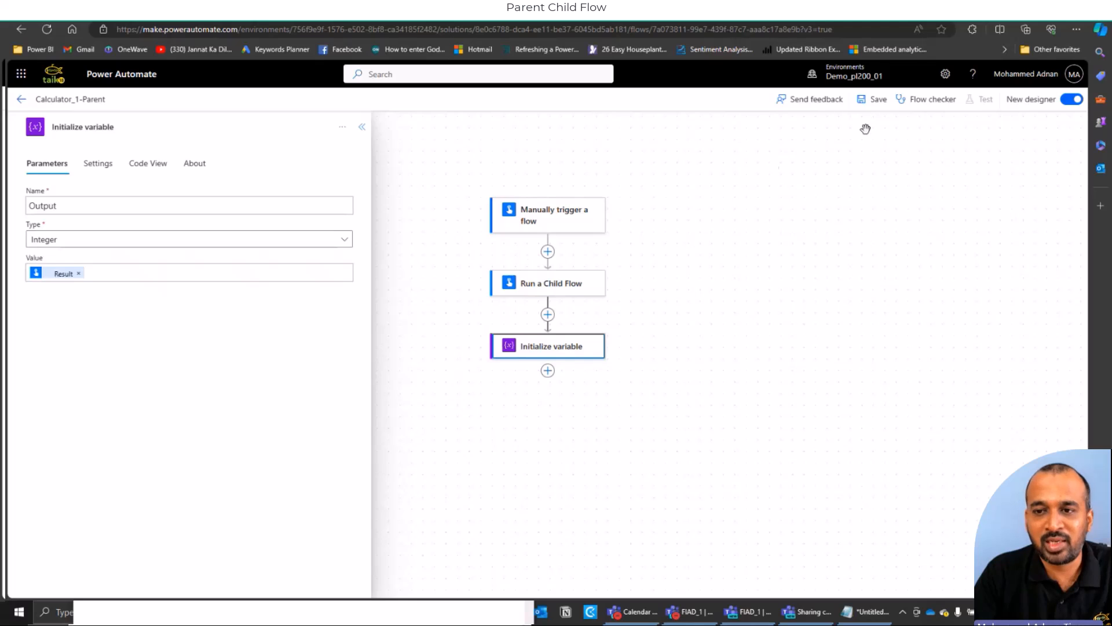
left_click(21, 102)
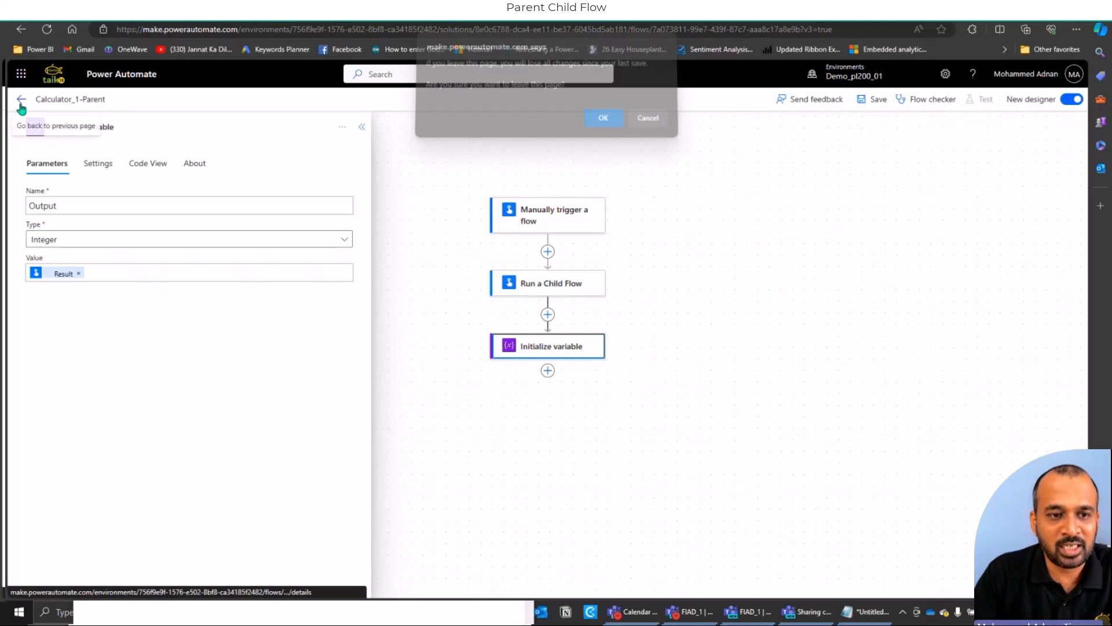
left_click(601, 119)
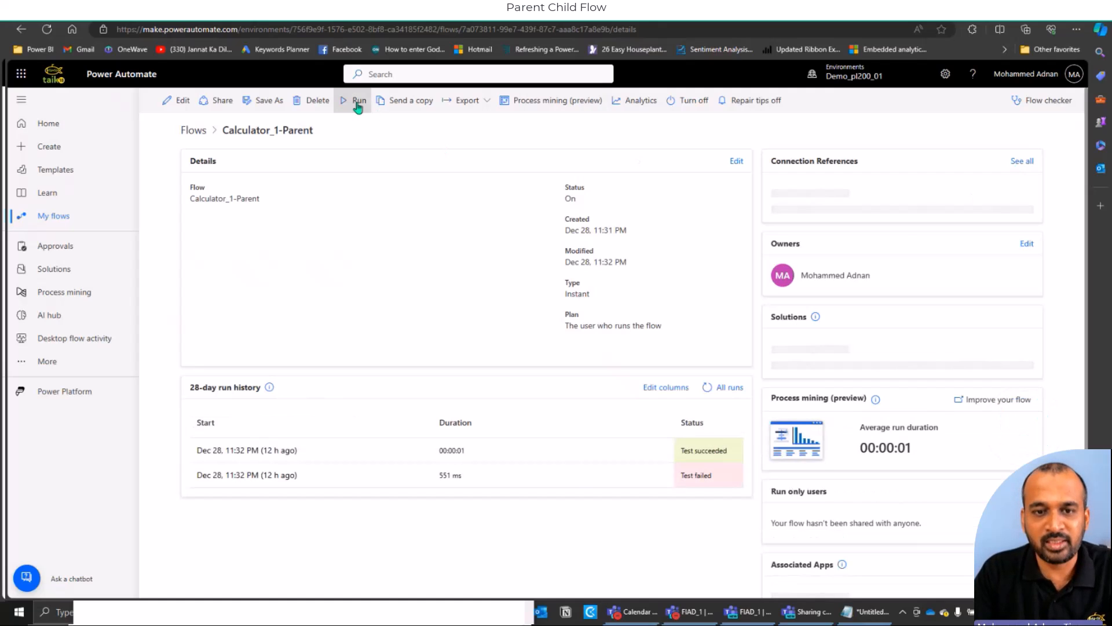
- Run Calculator_1-Parent with A set to 36 and B set to 9, and open the newest run from the refreshed history
left_click(358, 104)
left_click(967, 180)
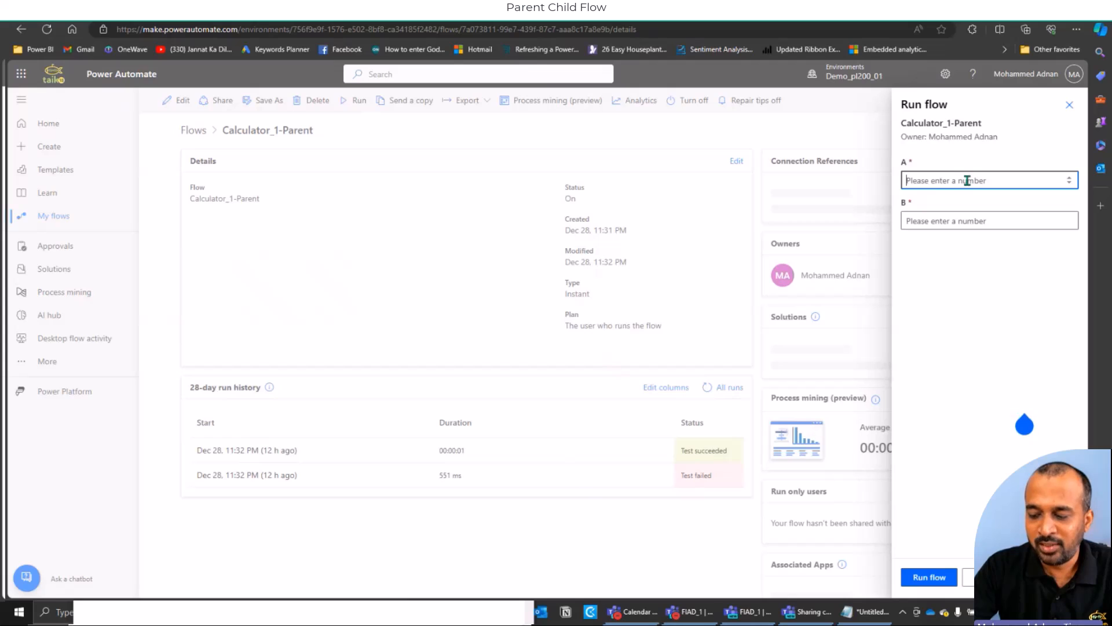
type("36")
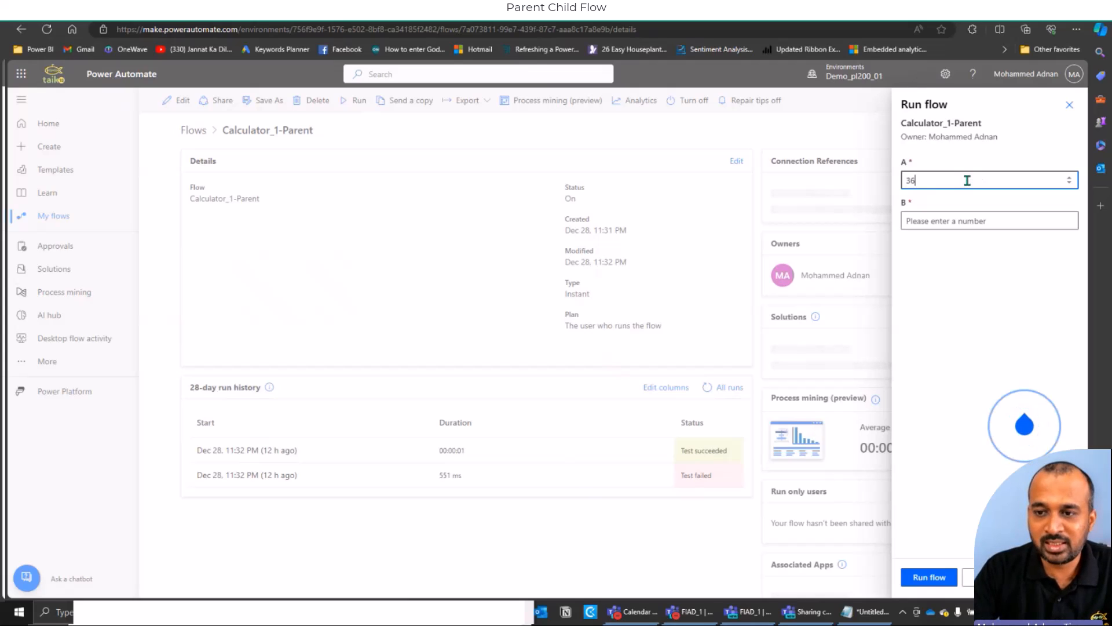
left_click(968, 219)
type("9")
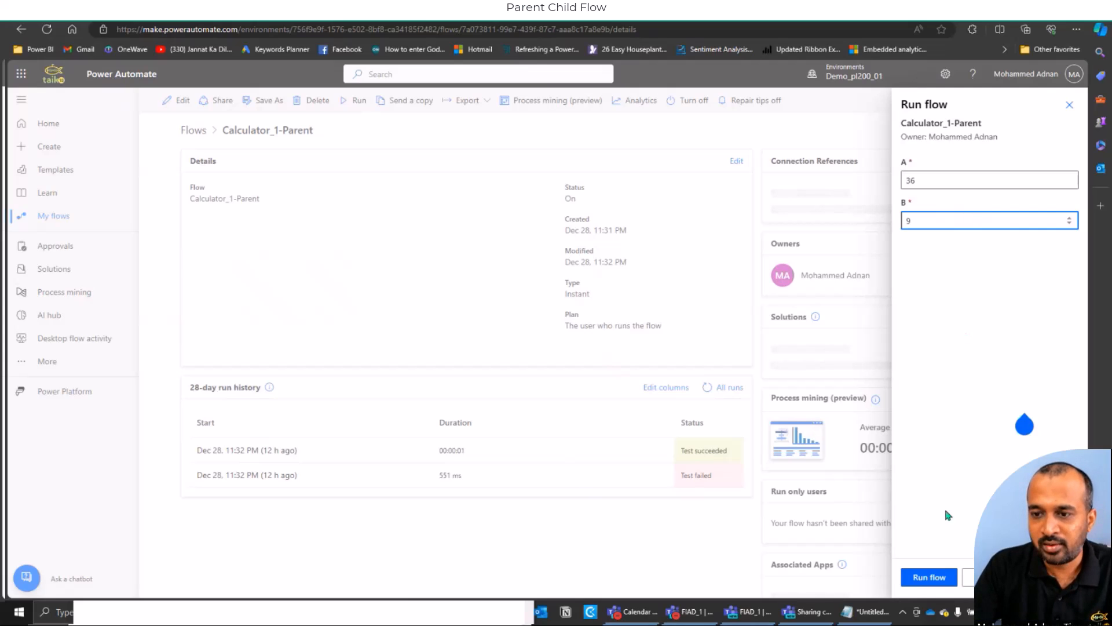
left_click(929, 577)
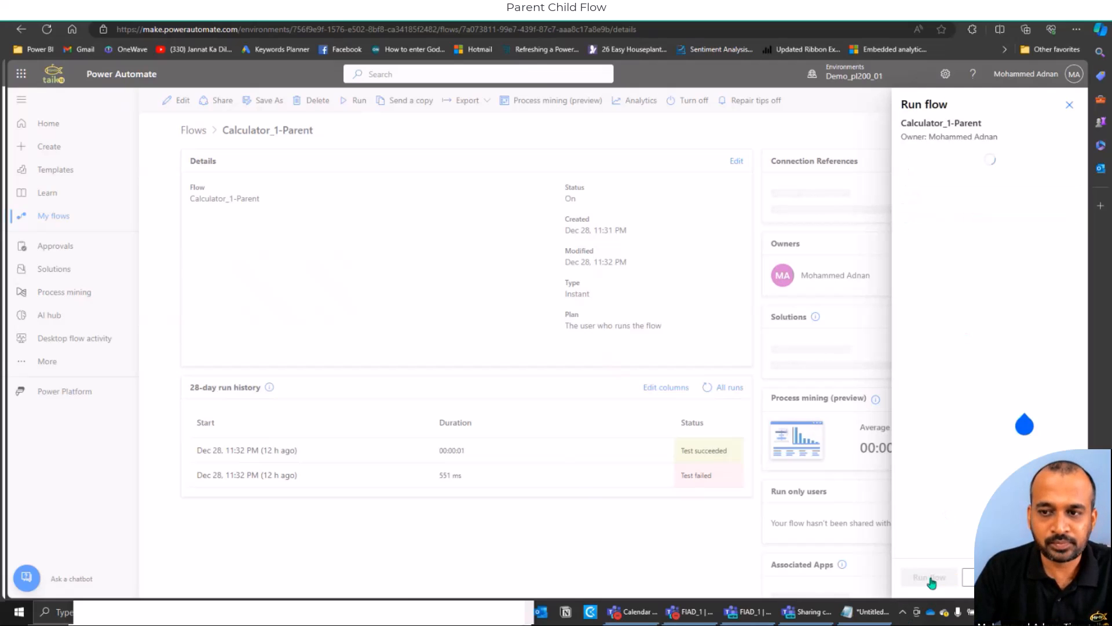
left_click(927, 578)
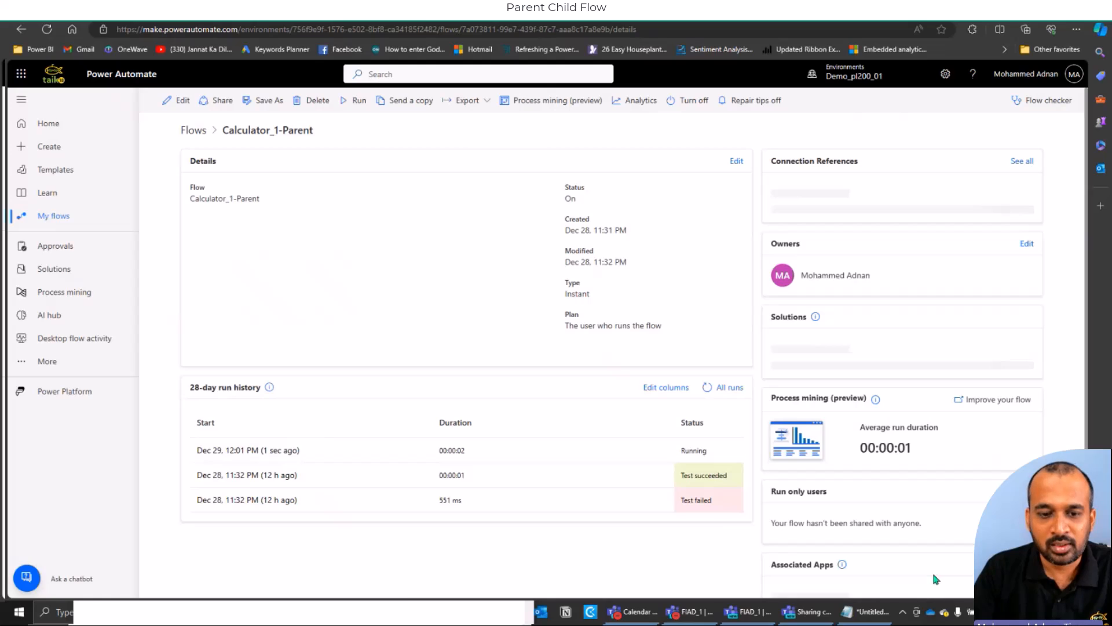
left_click(707, 388)
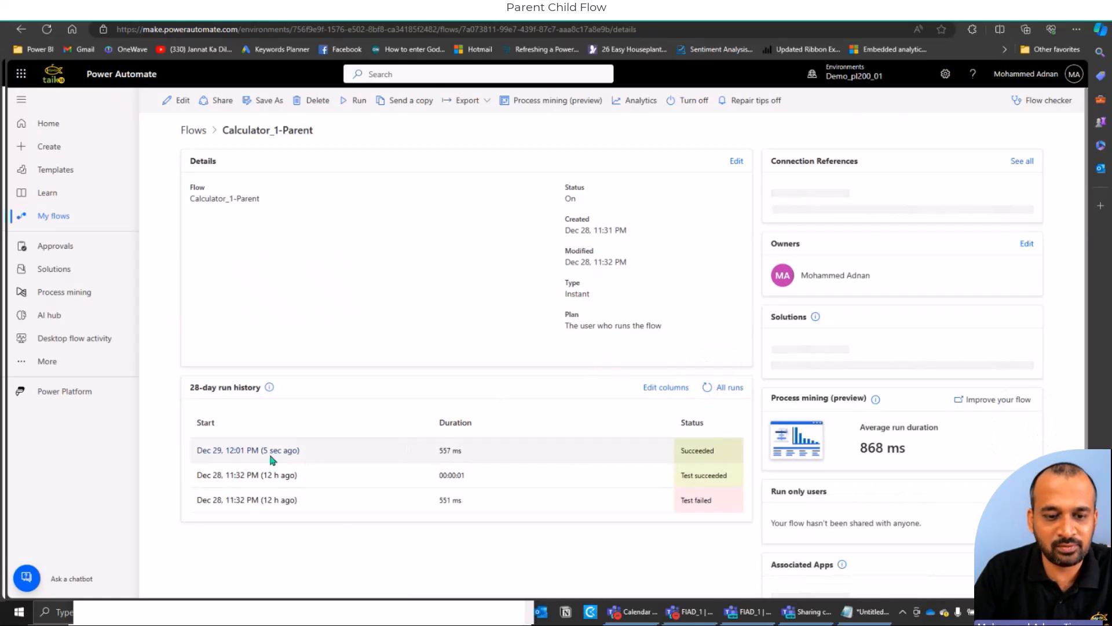
left_click(261, 453)
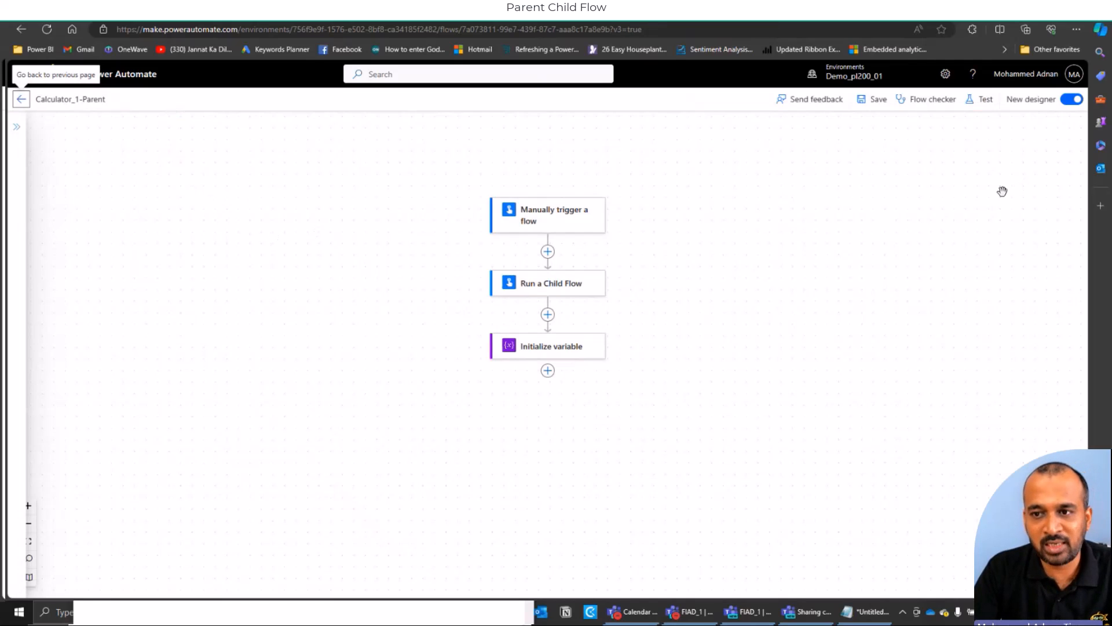
- Test Calculator_1-Parent manually with A set to 18 and B set to -9
left_click(983, 104)
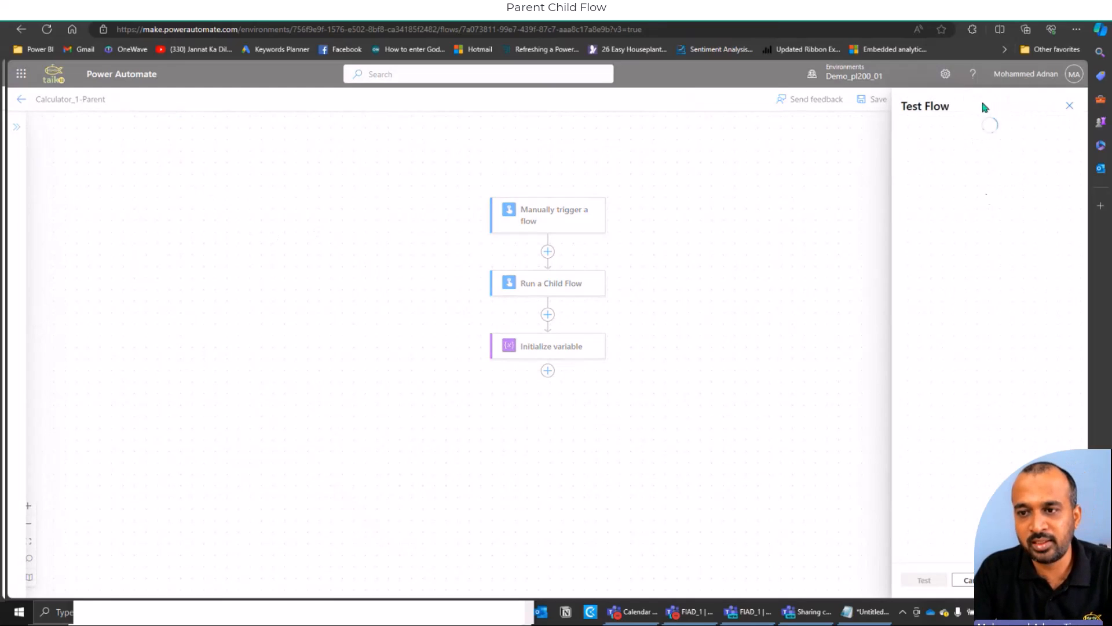
left_click(934, 131)
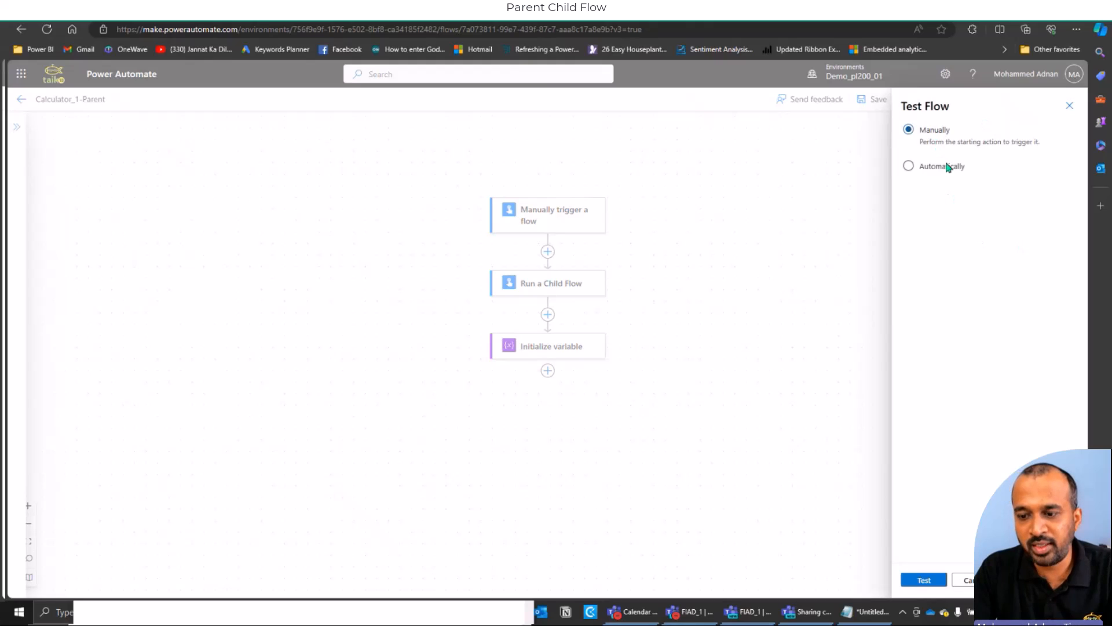
left_click(924, 580)
left_click(954, 181)
type("18")
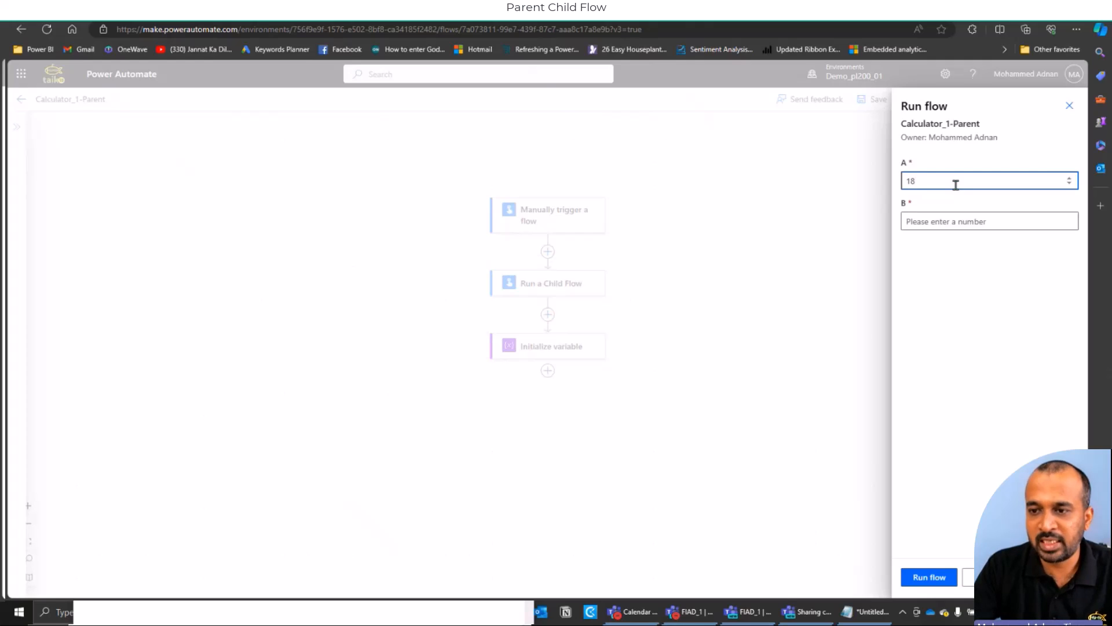
left_click(995, 222)
type("0")
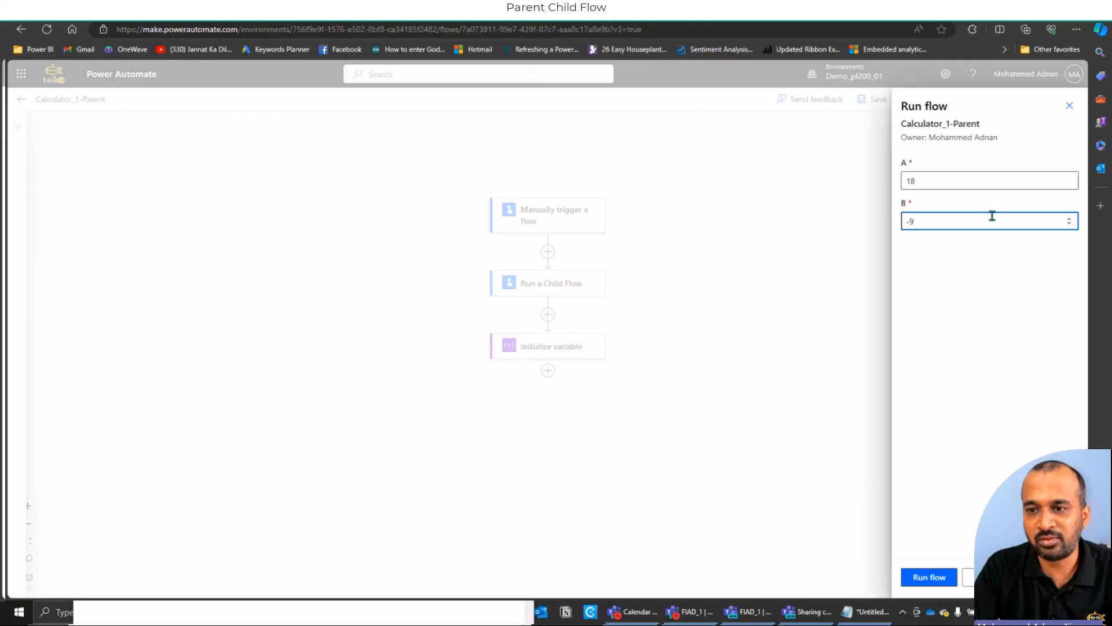
left_click(930, 577)
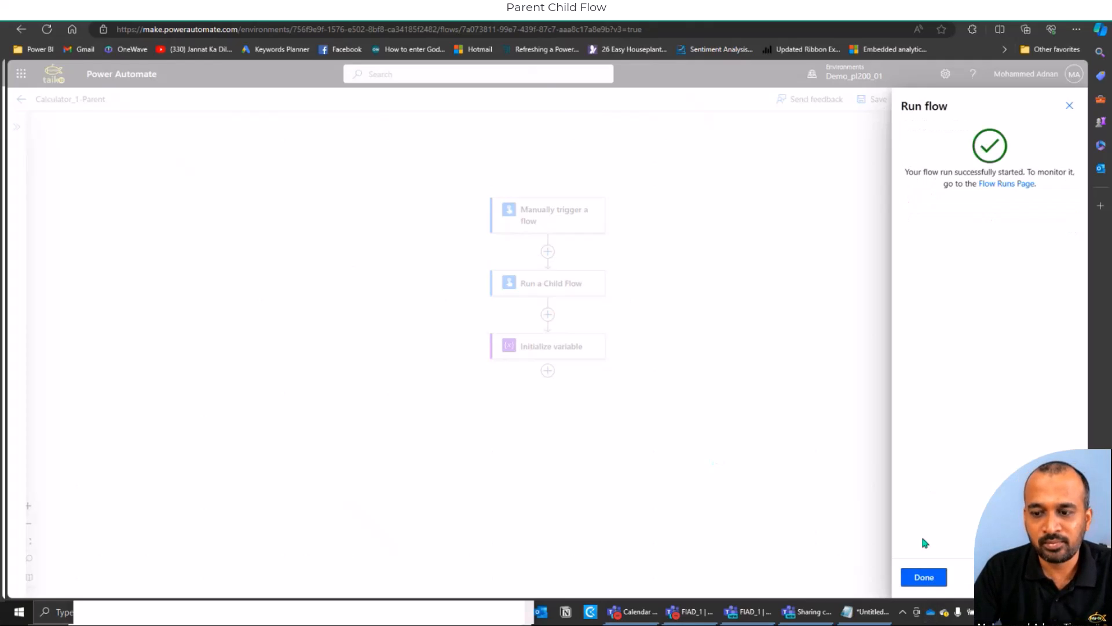
left_click(924, 577)
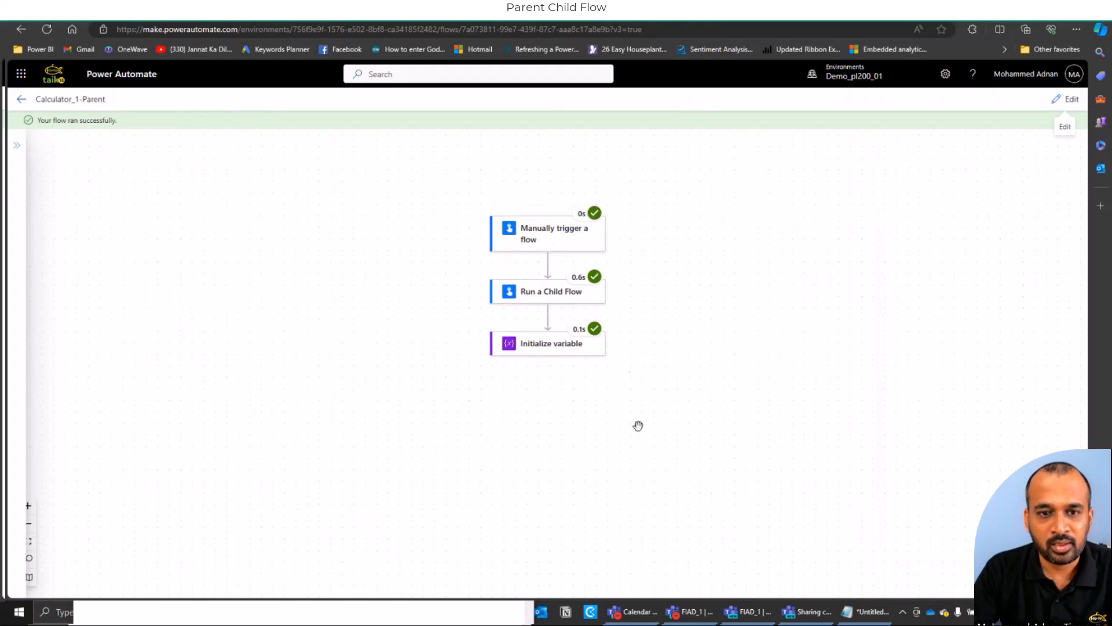
- Inspect the manual trigger's output body in the test run, highlighting the number passed in for A
left_click(543, 238)
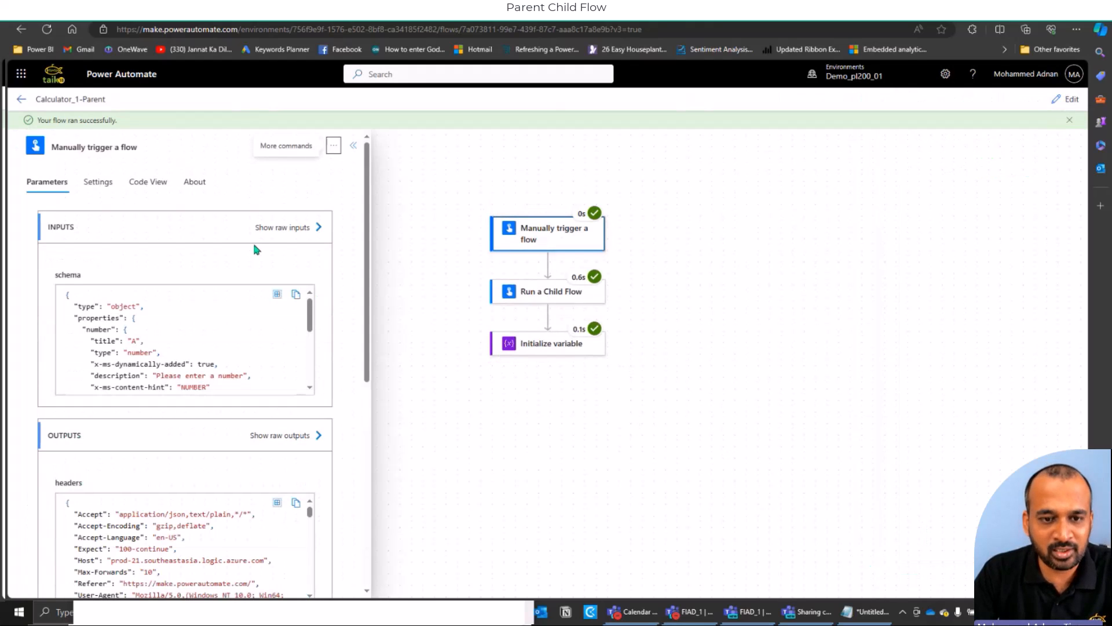
scroll(358, 286, "down", 1)
scroll(358, 286, "down", 6)
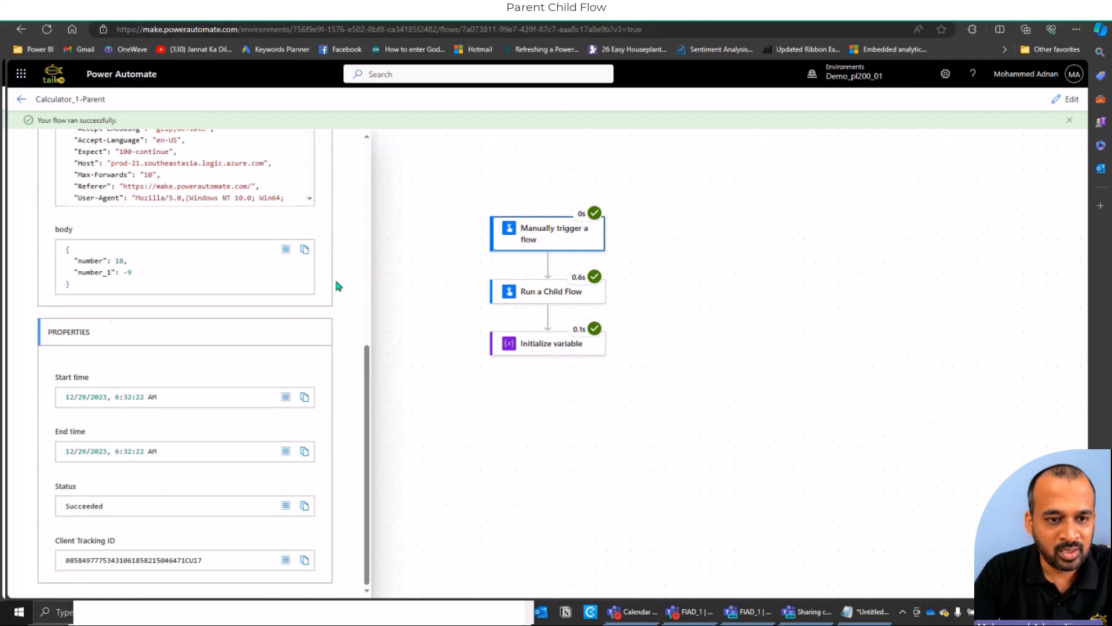
double_click(119, 260)
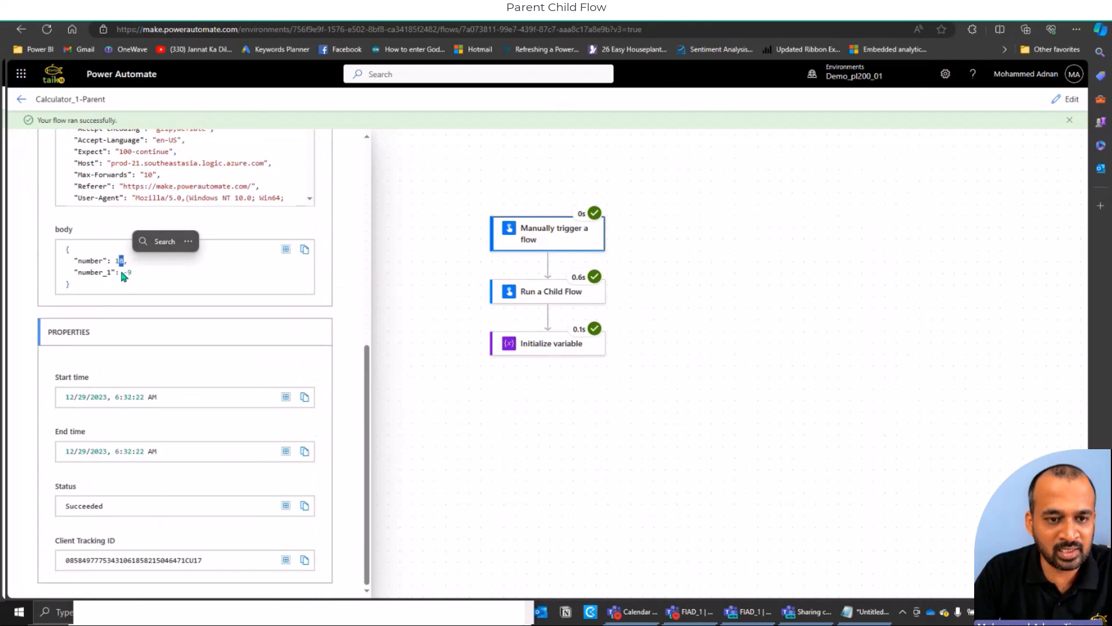
- Compare the result in the Run a Child Flow body with the Output value in Initialize variable, highlighting both
left_click(549, 296)
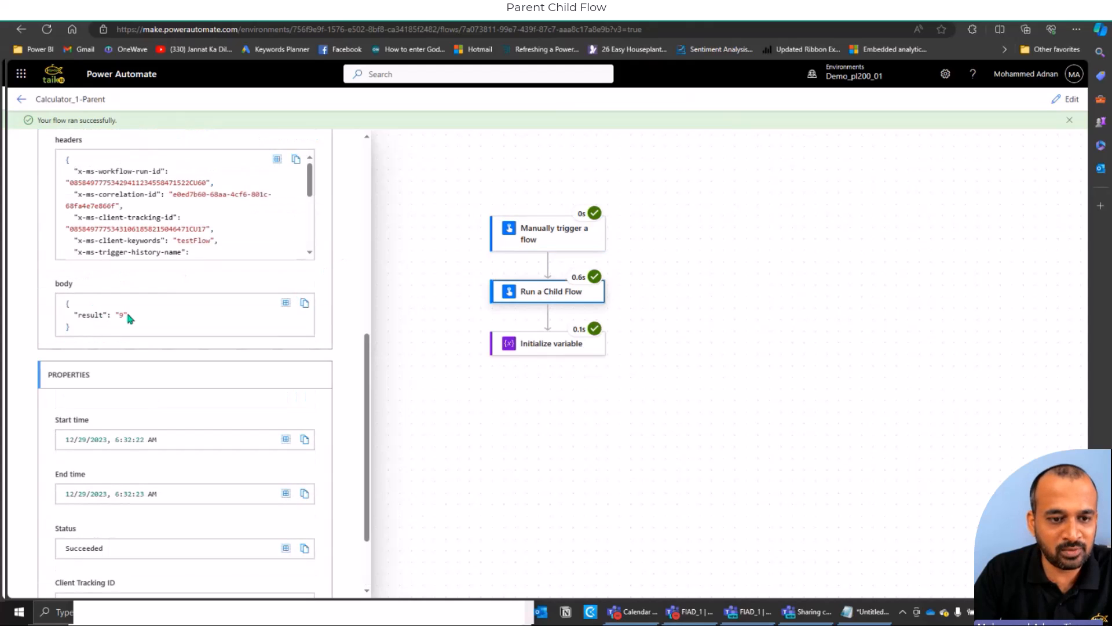
double_click(120, 314)
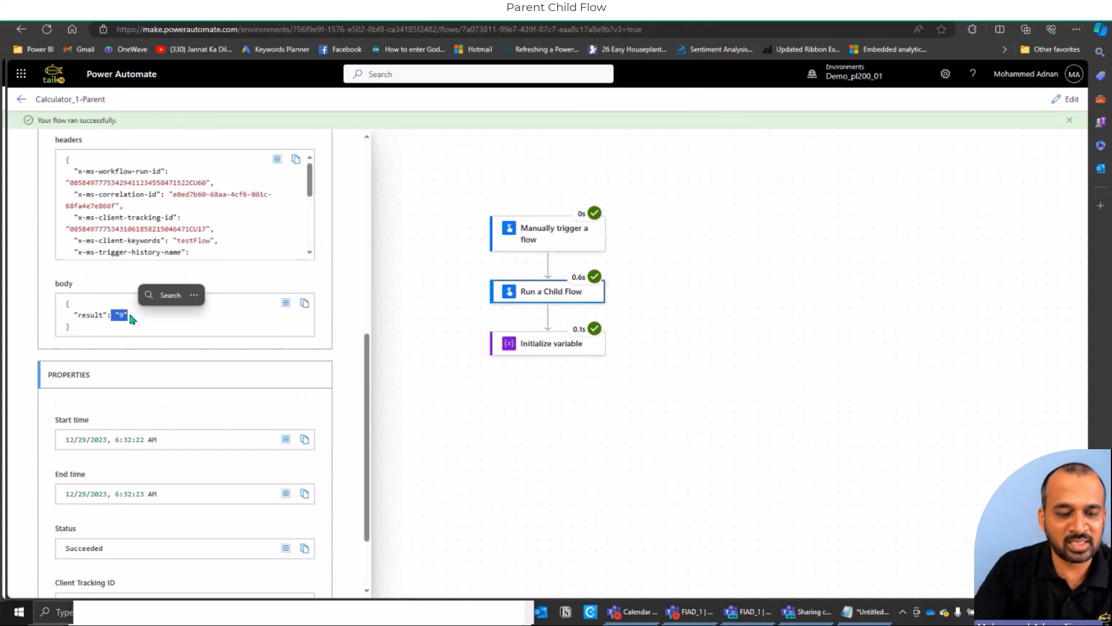
scroll(291, 353, "down", 2)
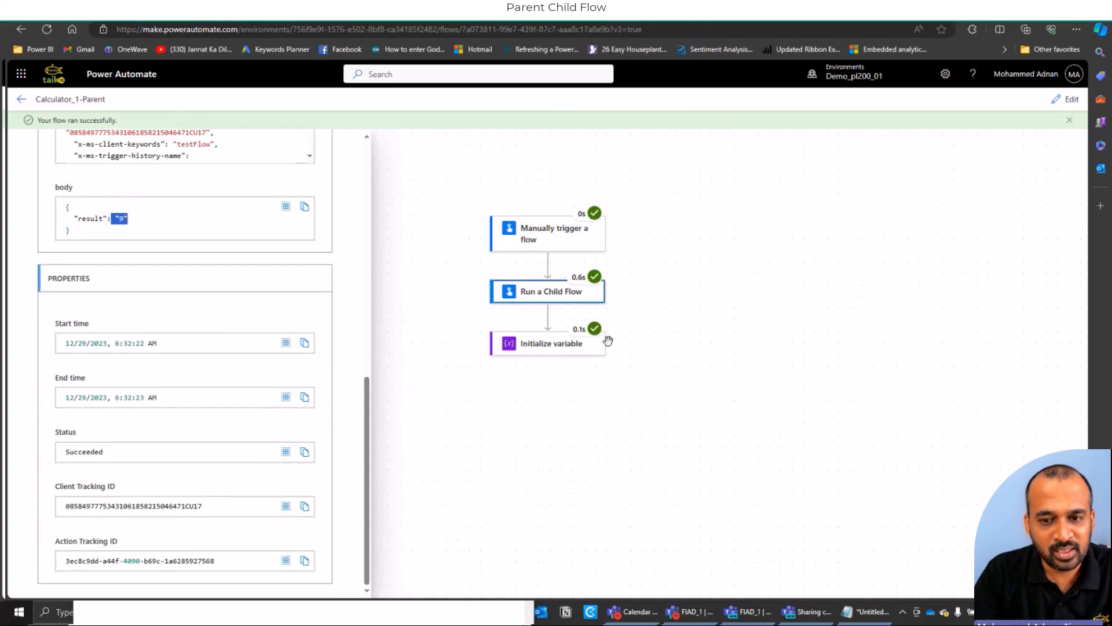
left_click(549, 348)
left_click_drag(108, 207, 124, 206)
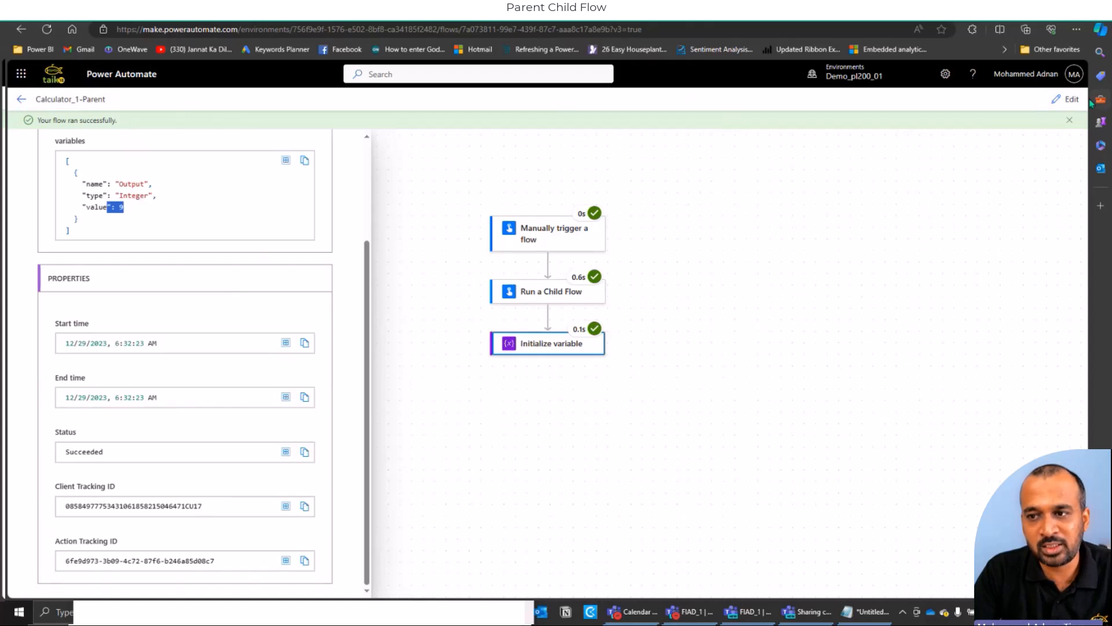
- Return to editing Calculator_1-Parent and test it manually with A set to 15 and B set to 7
left_click(1069, 99)
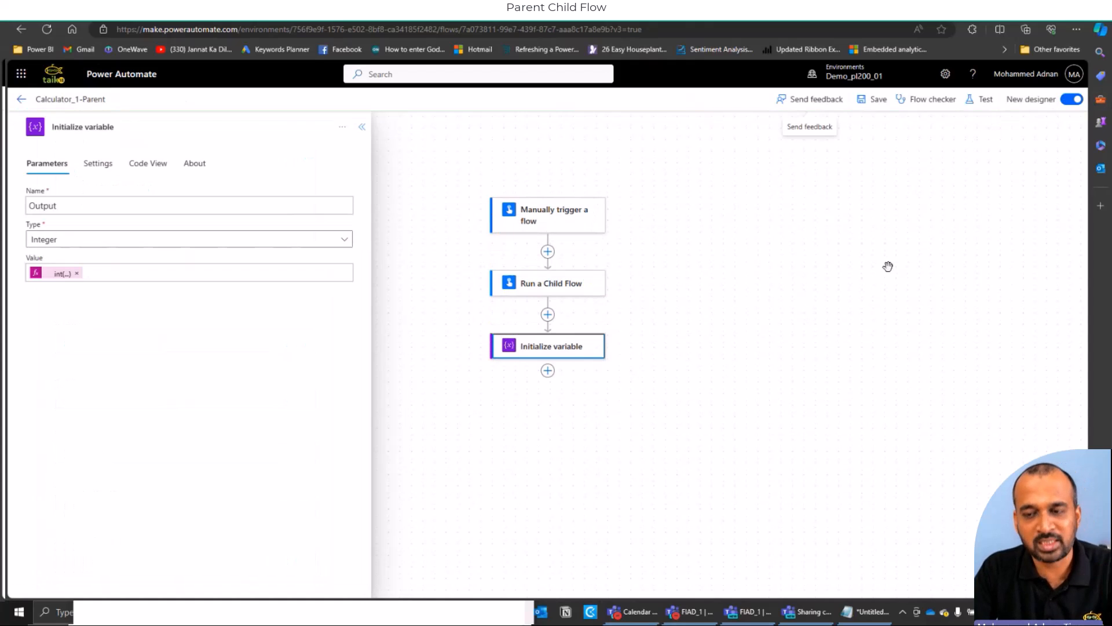
left_click(983, 101)
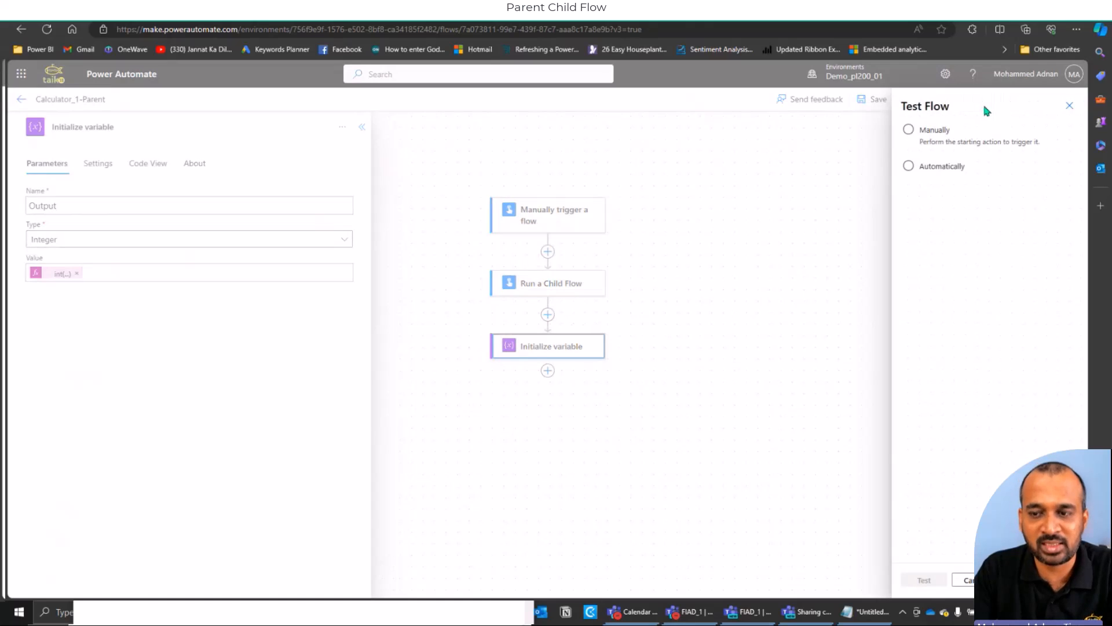
left_click(939, 148)
left_click(930, 581)
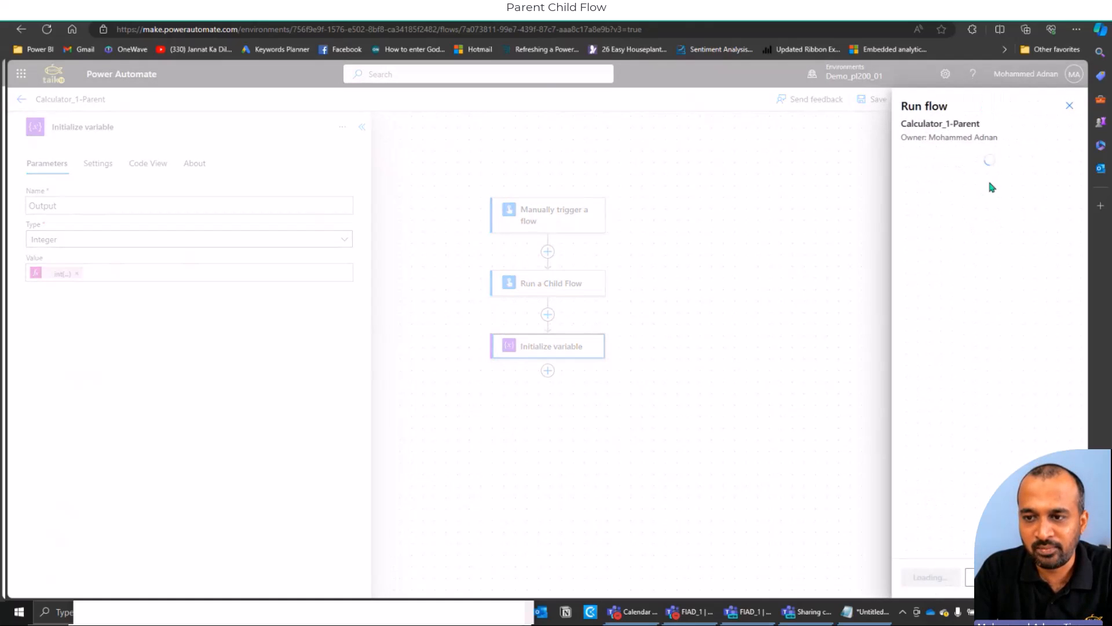
type("15")
left_click(966, 219)
type("7")
left_click(927, 577)
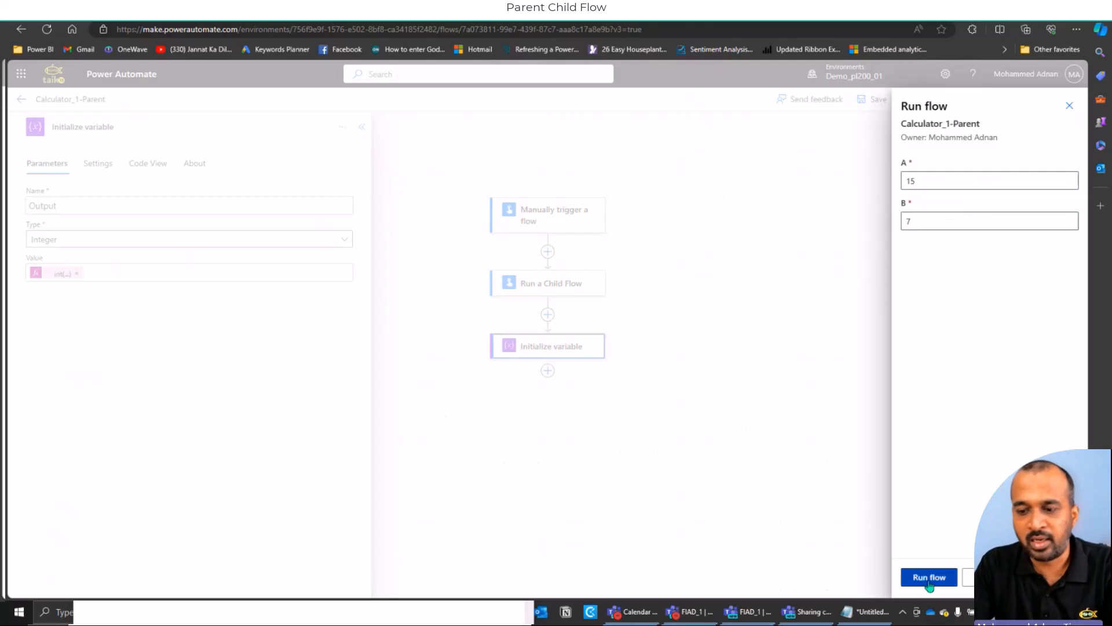
left_click(924, 577)
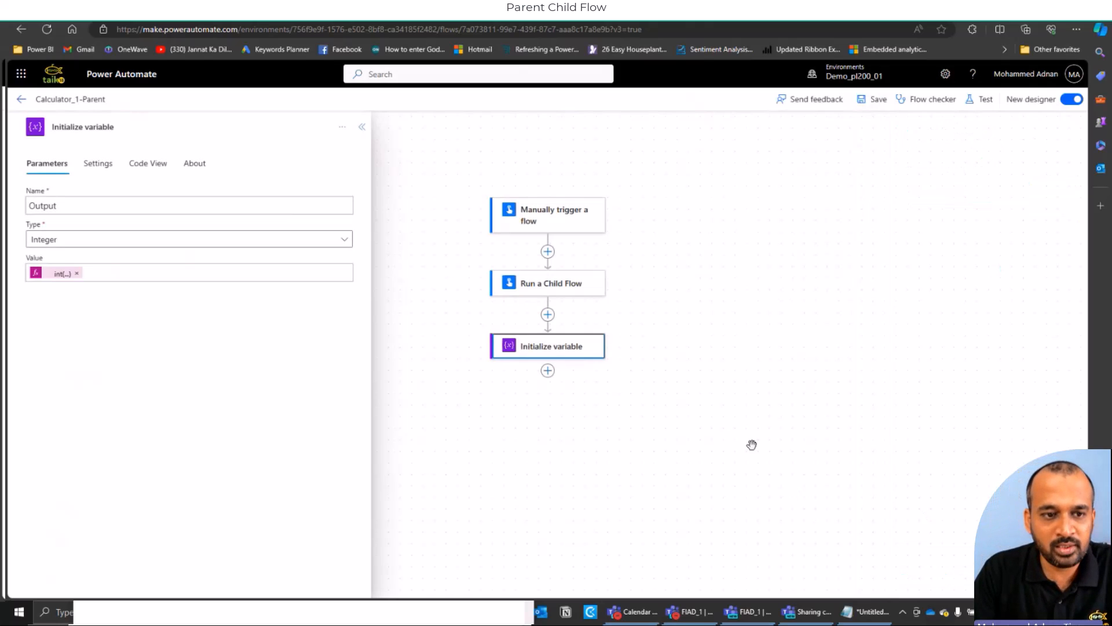
- Inspect the manual trigger's outputs in the second test run to check the numbers passed into the flow
left_click(562, 236)
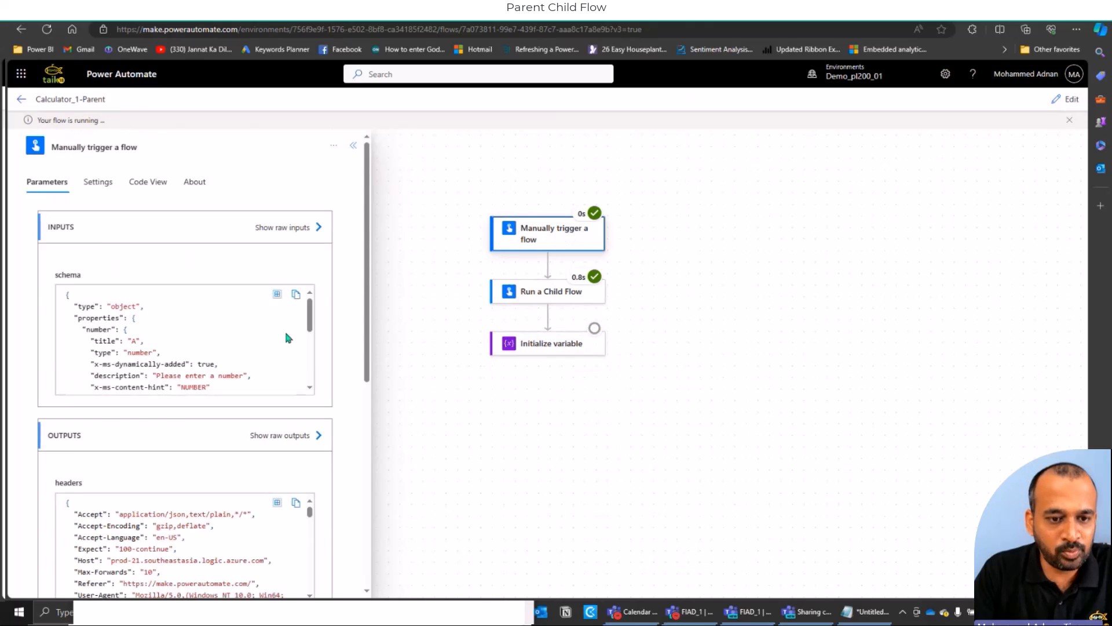
scroll(301, 342, "down", 5)
left_click_drag(112, 381, 137, 384)
- Highlight the Run a Child Flow result for the second test and inspect the value assigned by Initialize variable
left_click(542, 290)
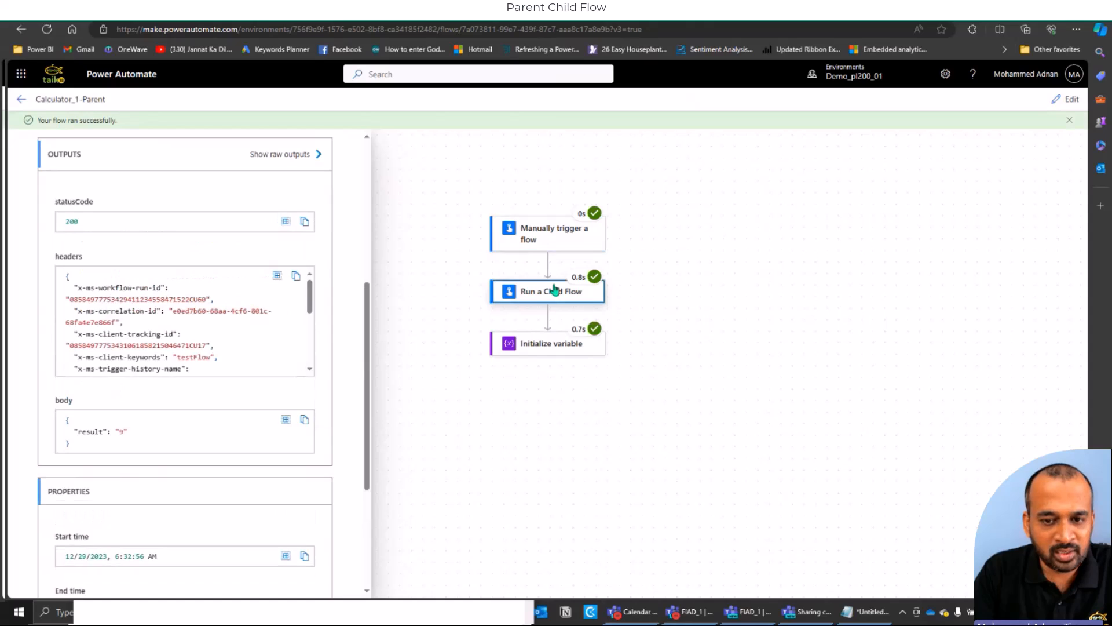
scroll(261, 338, "down", 2)
left_click_drag(115, 432, 133, 432)
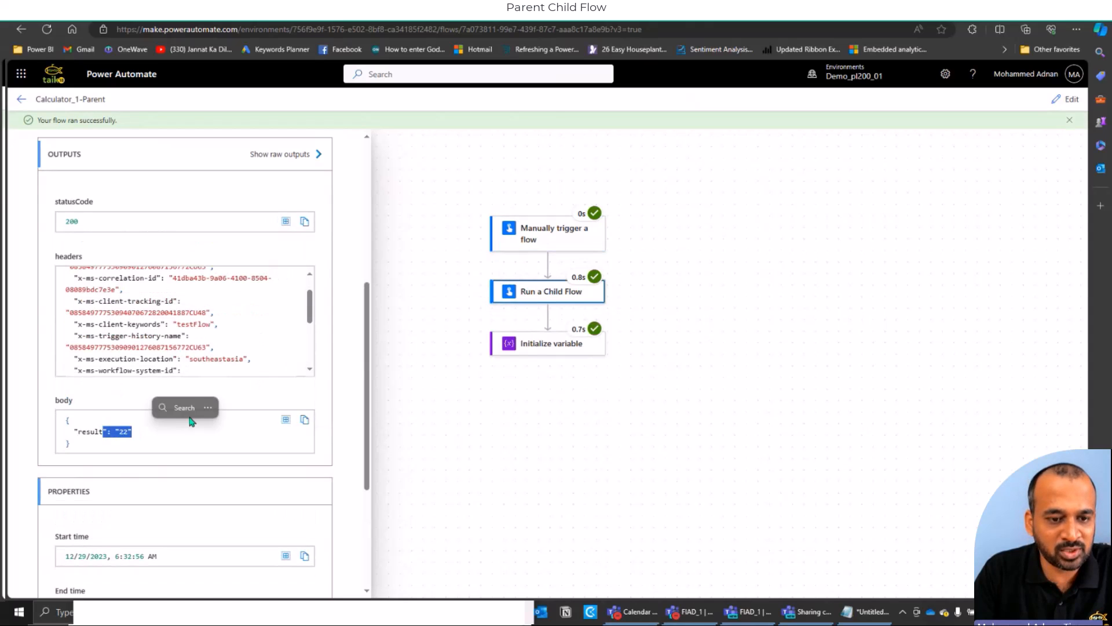
left_click(565, 356)
left_click_drag(103, 343, 151, 343)
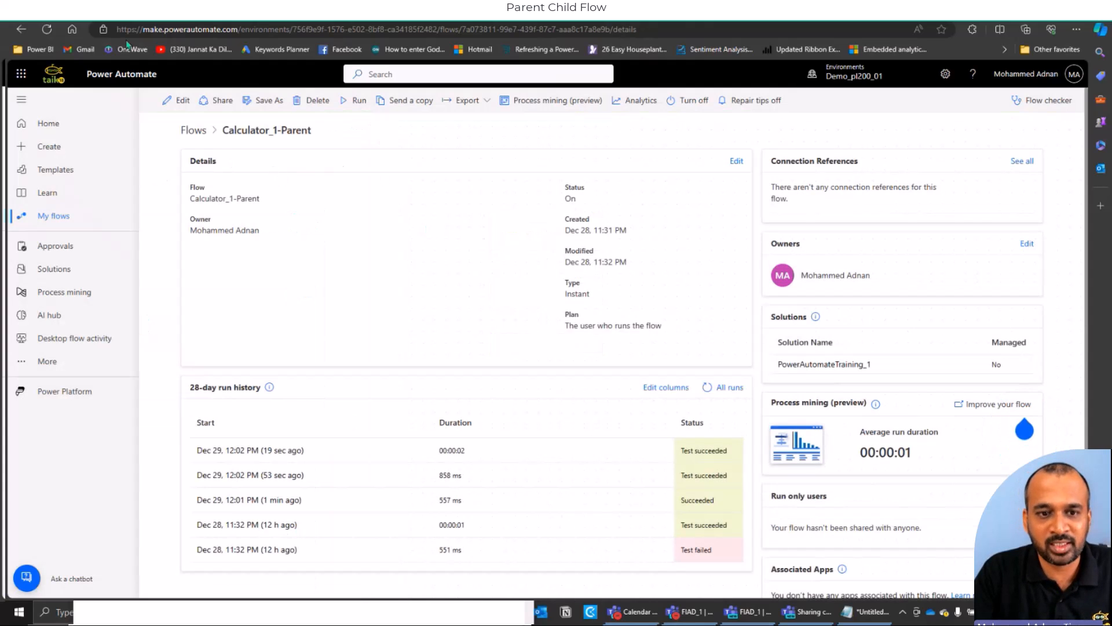
- Inspect the add expression behind the Result output in Calculator_1-Child's Respond to a PowerApp or flow action
left_click_drag(818, 277, 899, 280)
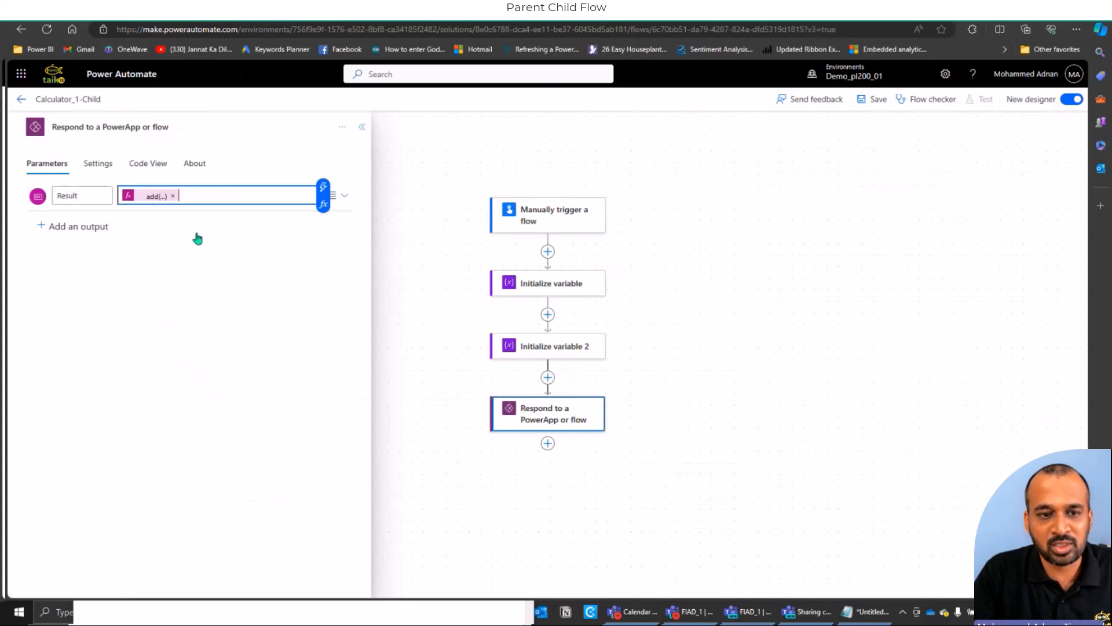
- Leave the Calculator_1-Child designer without saving and check the flow's owner on its details and sharing pages
left_click(18, 101)
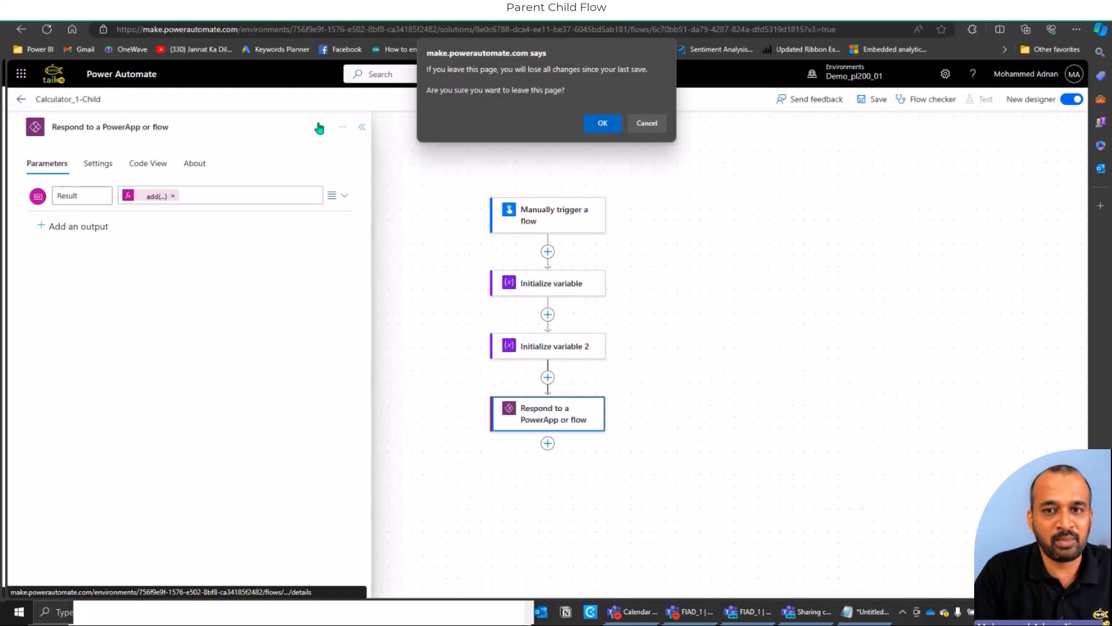
left_click(602, 123)
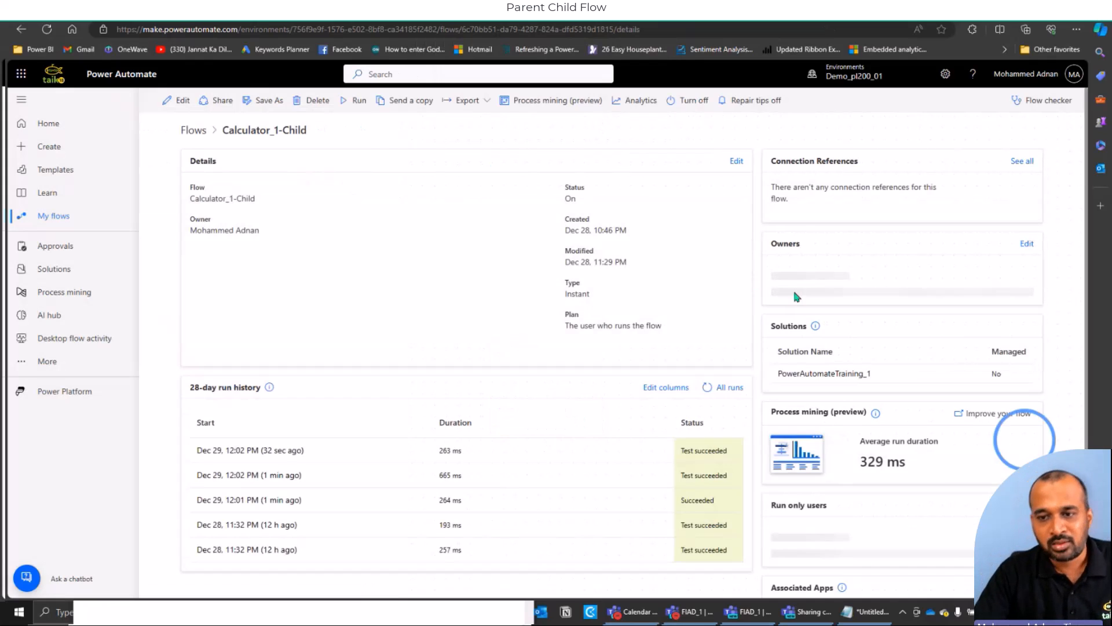
left_click_drag(795, 276, 899, 273)
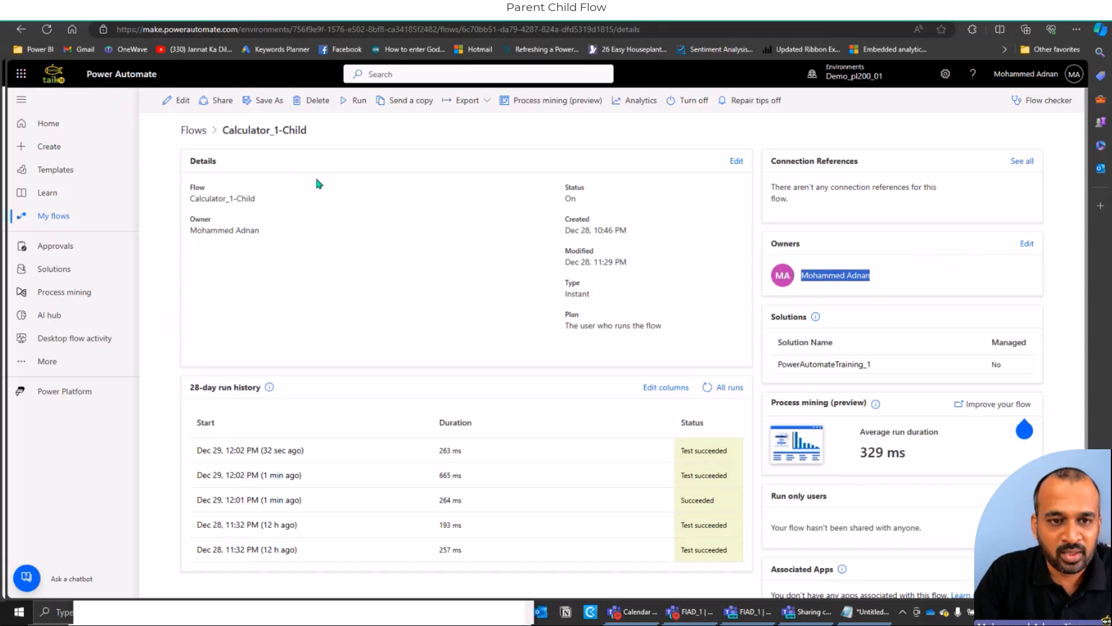
left_click(831, 266)
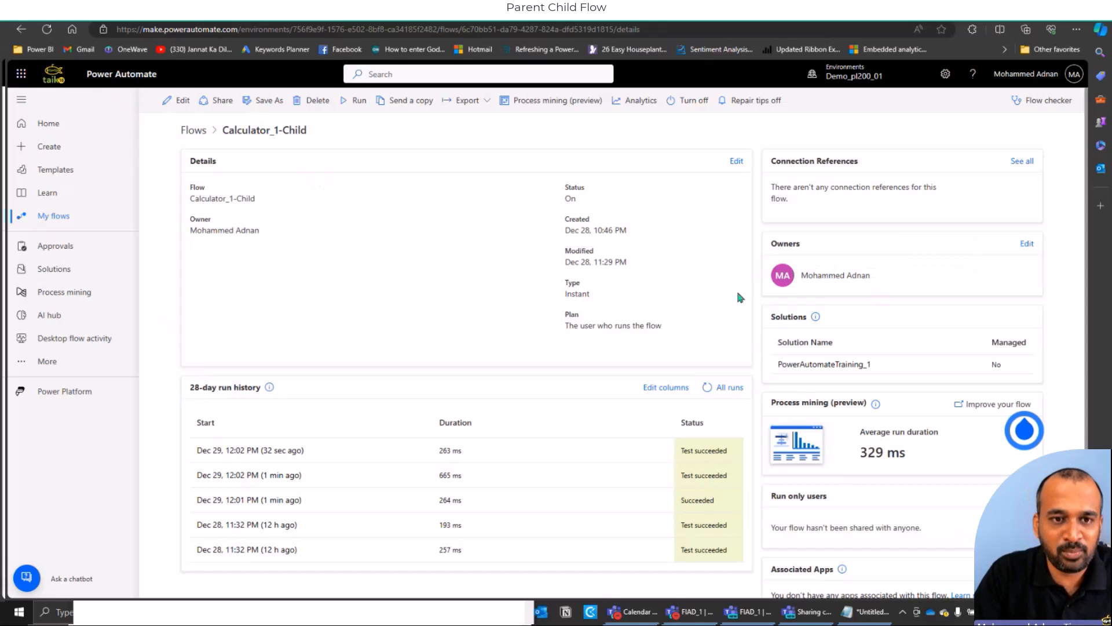
left_click(217, 101)
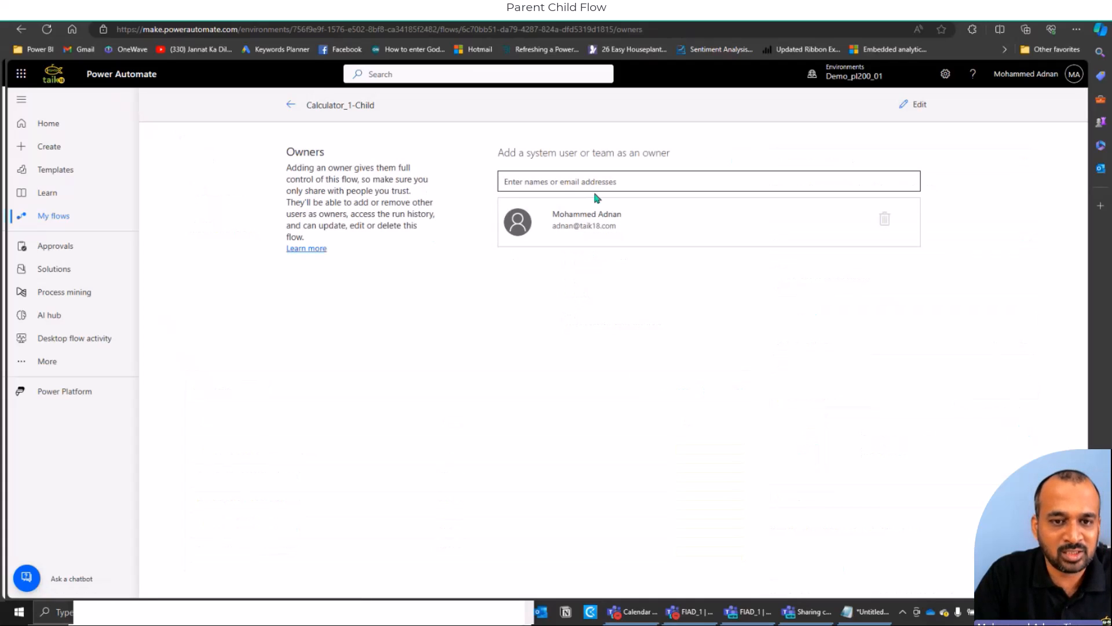
left_click(291, 105)
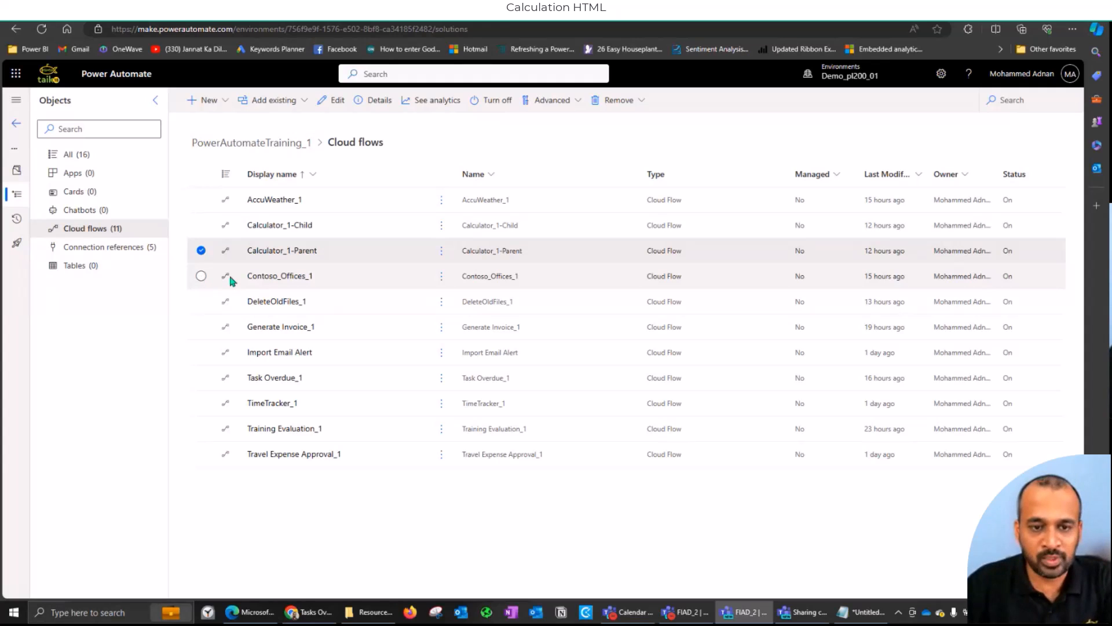
- Open the Contoso_Offices_1 flow from the PowerAutomateTraining_1 solution and look through the solution's options for creating a new cloud flow
left_click(202, 277)
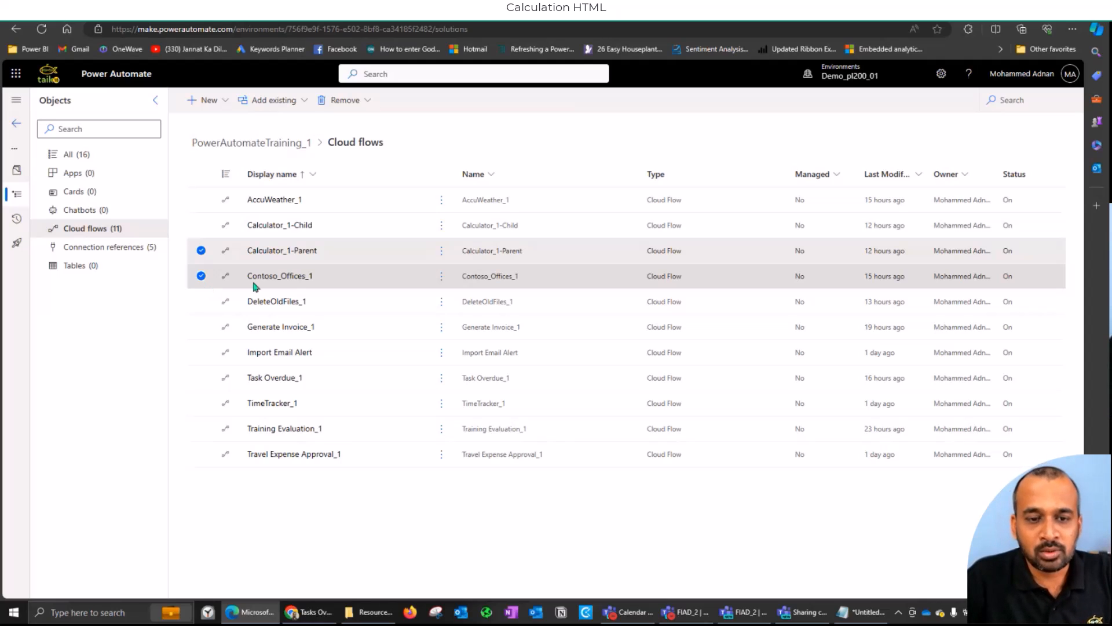
left_click(277, 278)
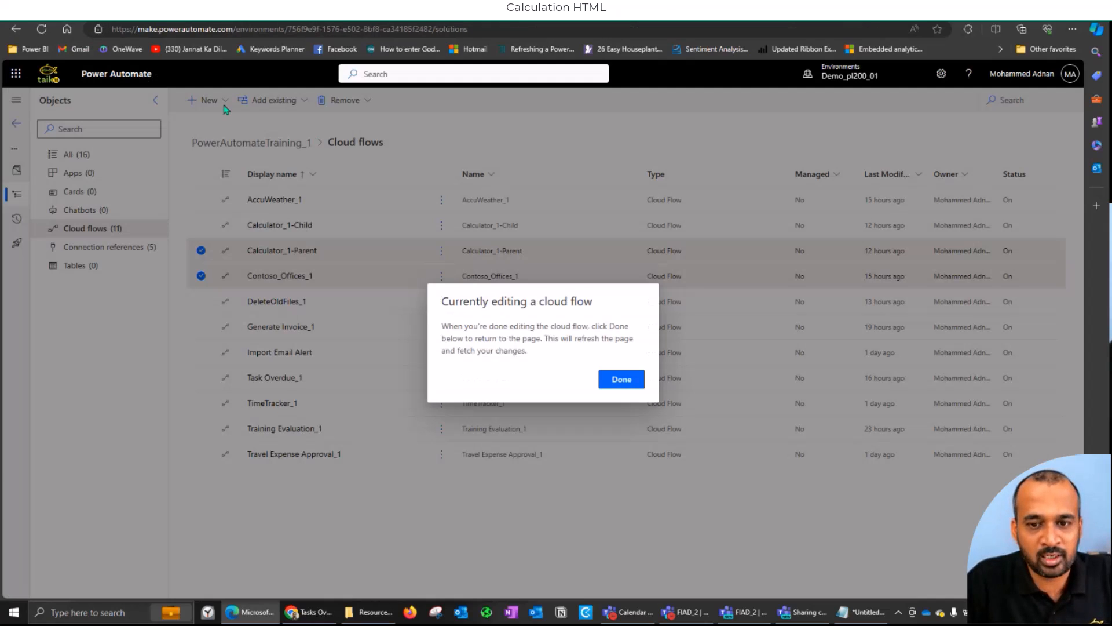
left_click(225, 102)
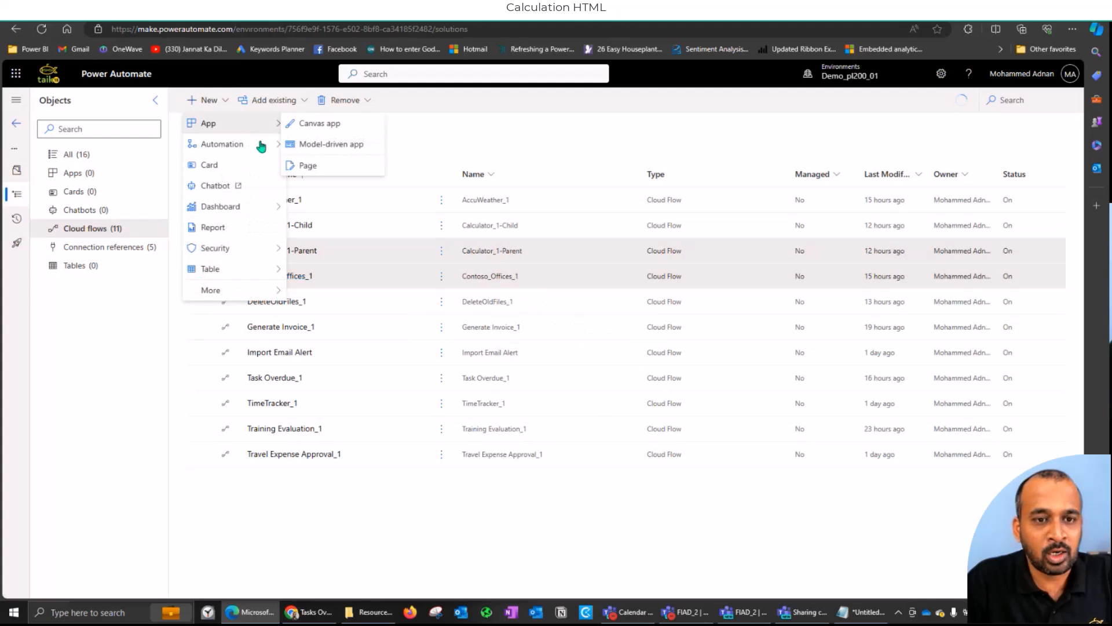
mouse_move(259, 149)
mouse_move(342, 145)
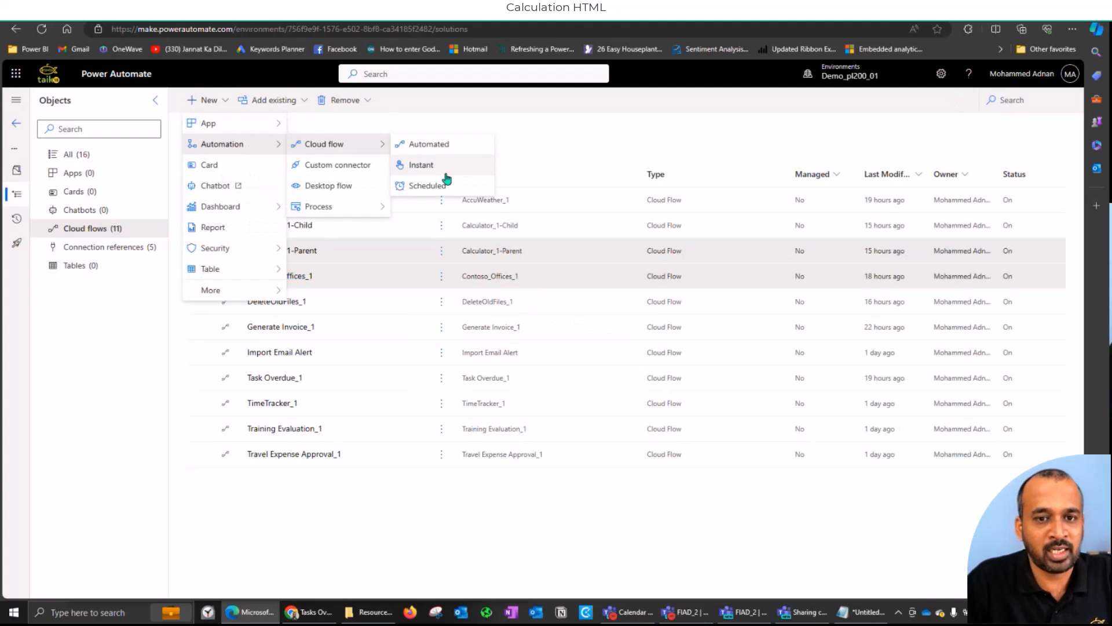
- Switch to the Offices workbook in Excel and examine its city and capacity columns, header row and table name
left_click(162, 15)
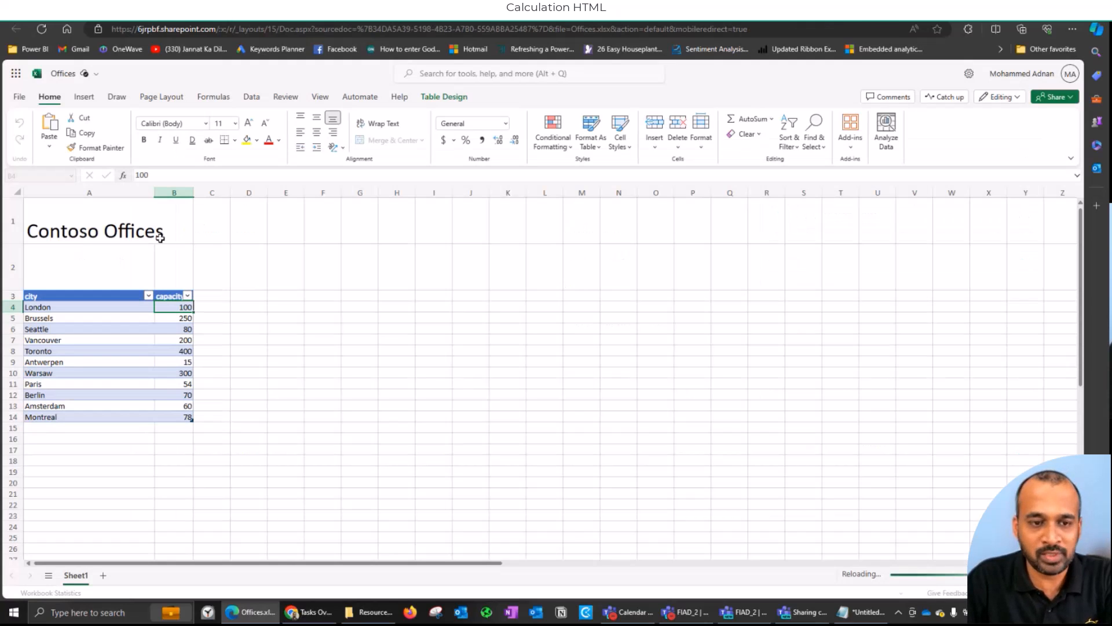
left_click_drag(37, 297, 43, 416)
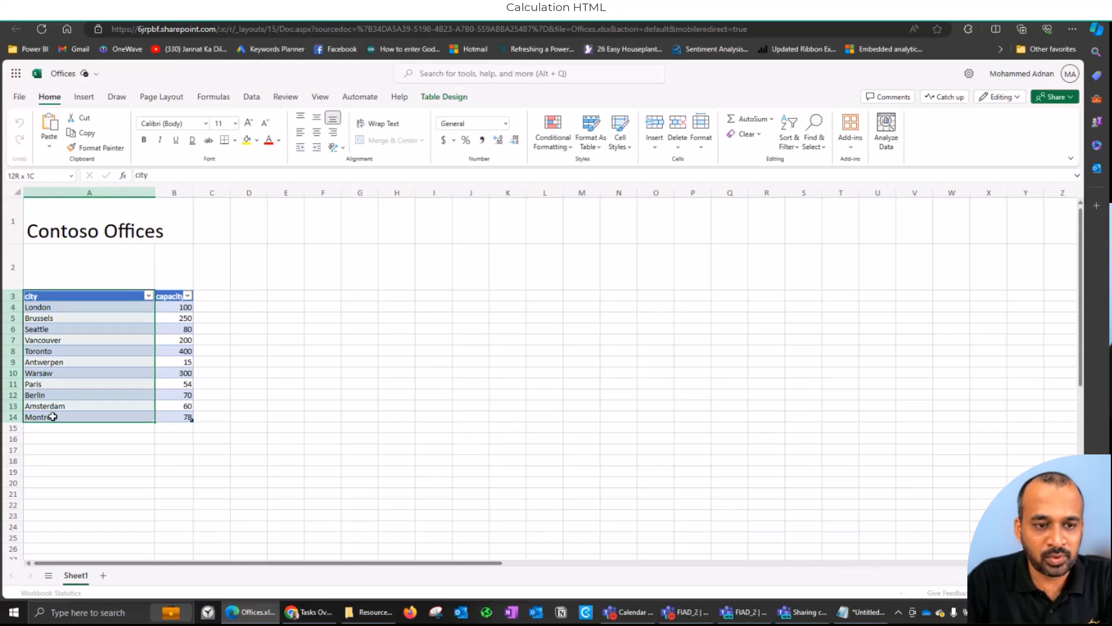
left_click_drag(171, 307, 171, 404)
left_click_drag(51, 295, 177, 293)
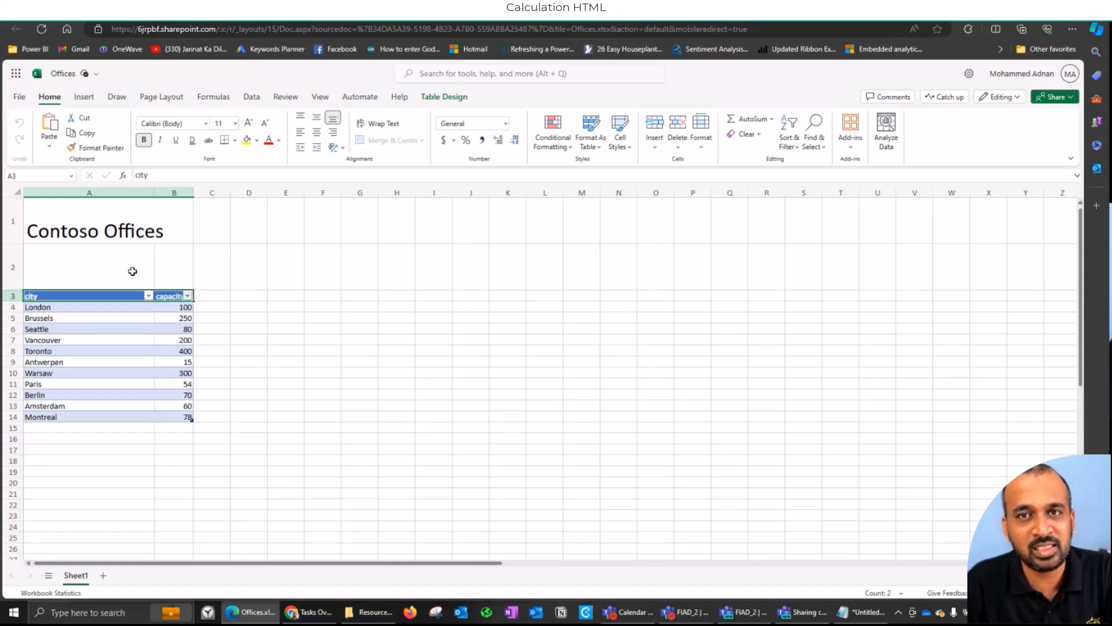
left_click(438, 100)
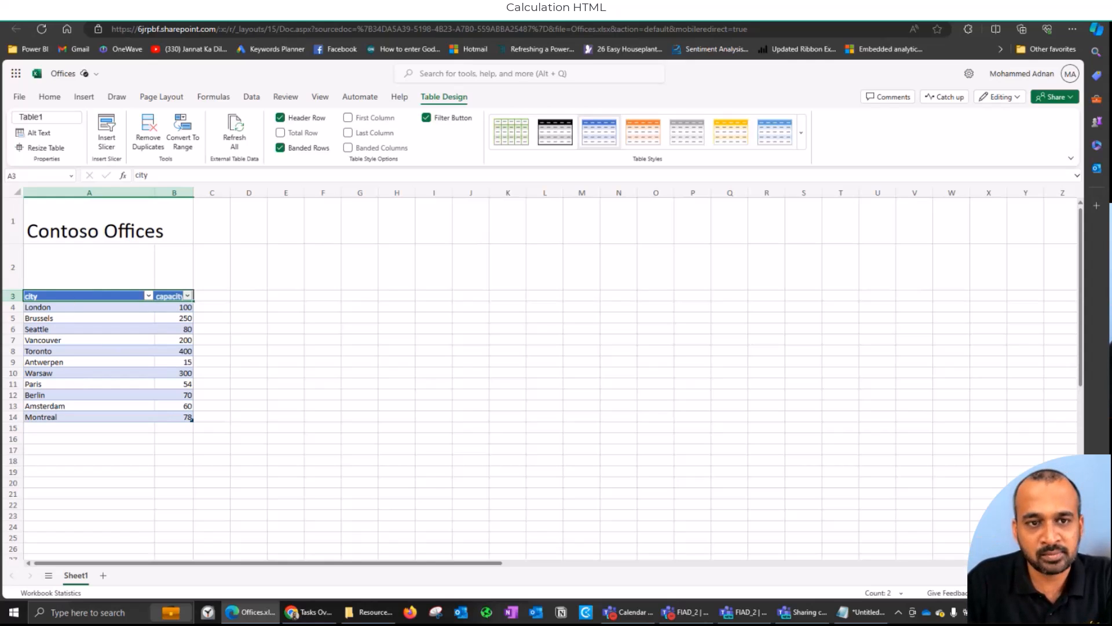
- Return to Contoso_Offices_1 in Power Automate, open it for editing and inspect the Recurrence trigger's schedule
key("ctrl+Tab")
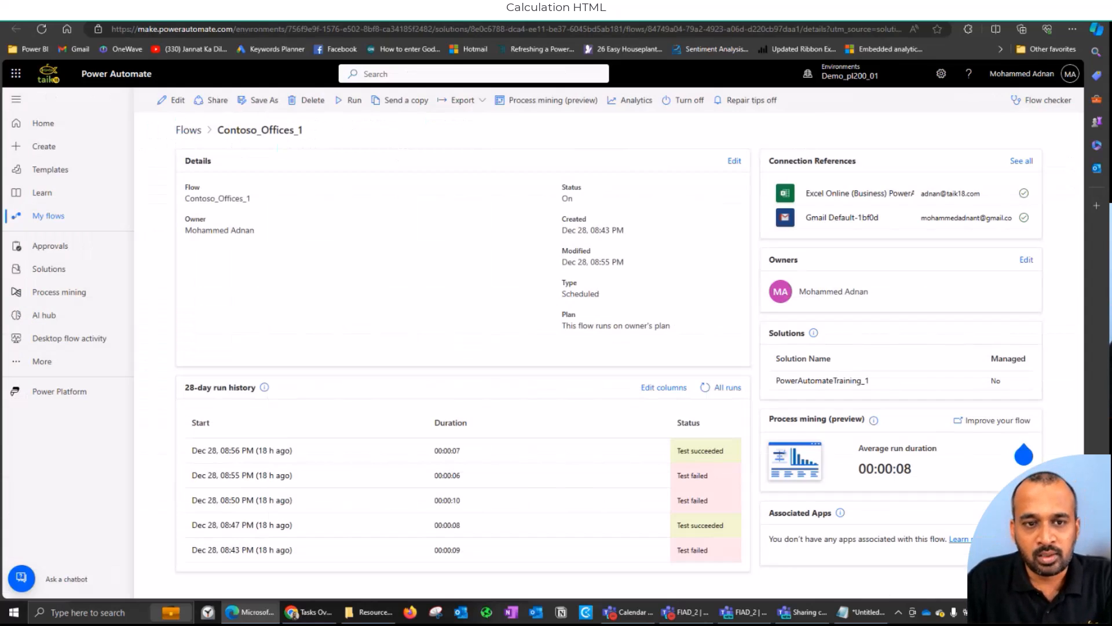
left_click(183, 106)
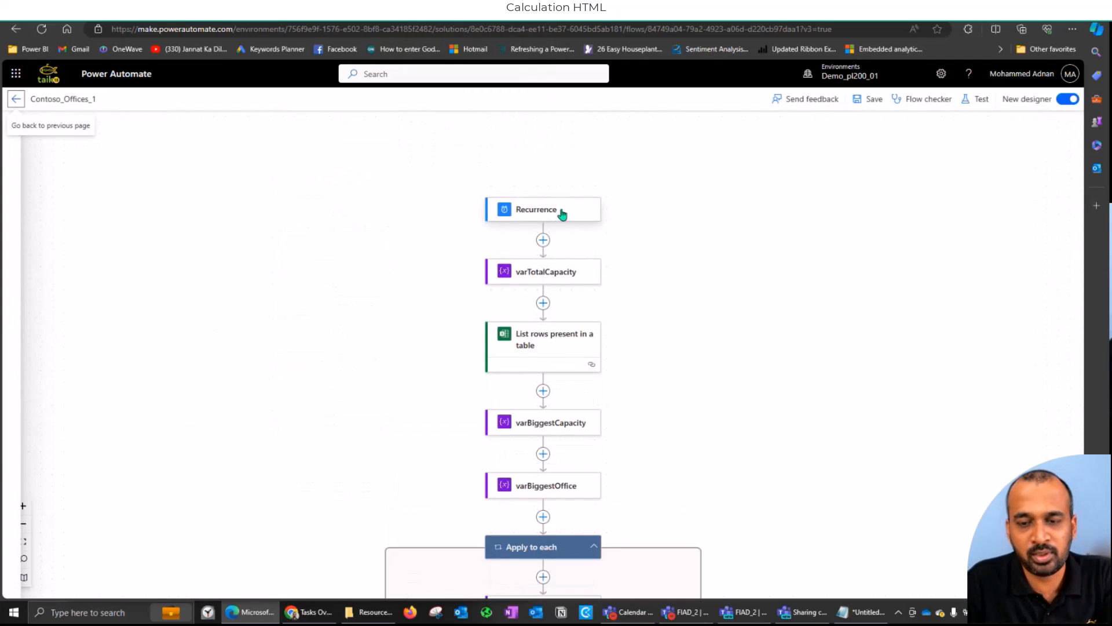
left_click(544, 213)
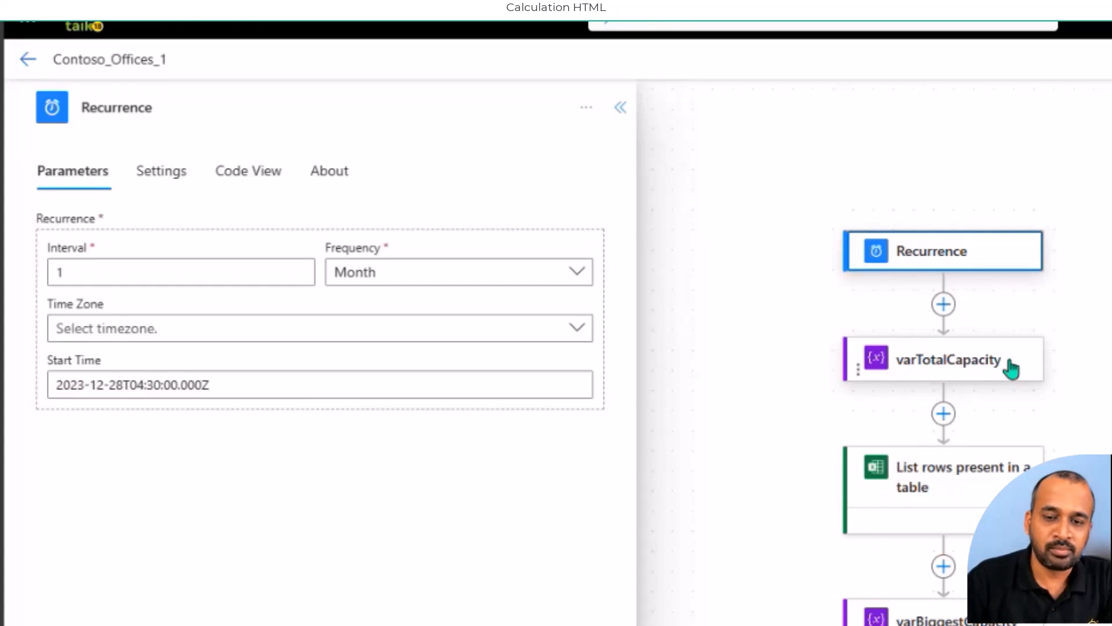
- View varTotalCapacity's settings and search for "VARIABLE" actions that can be added after the Recurrence trigger
left_click(962, 365)
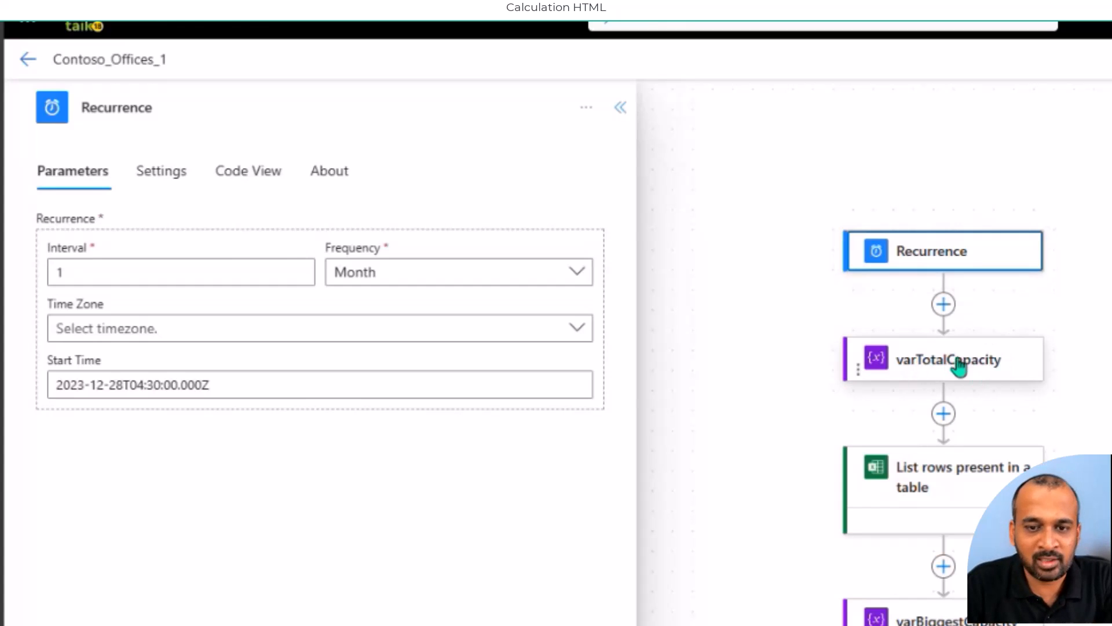
left_click(943, 304)
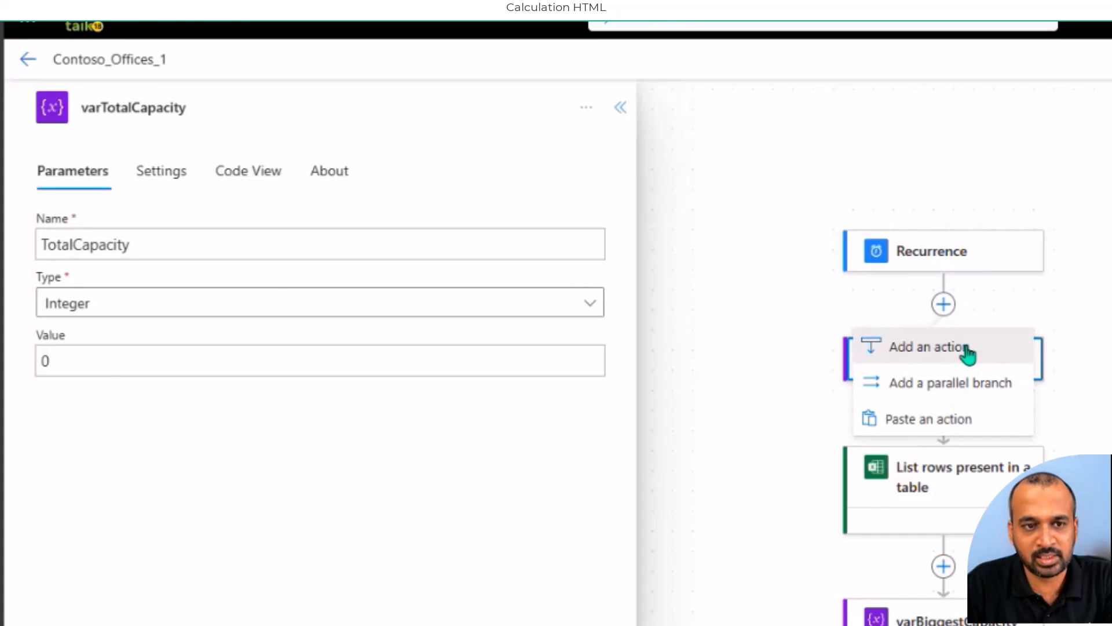
left_click(967, 348)
type("VARIABLE")
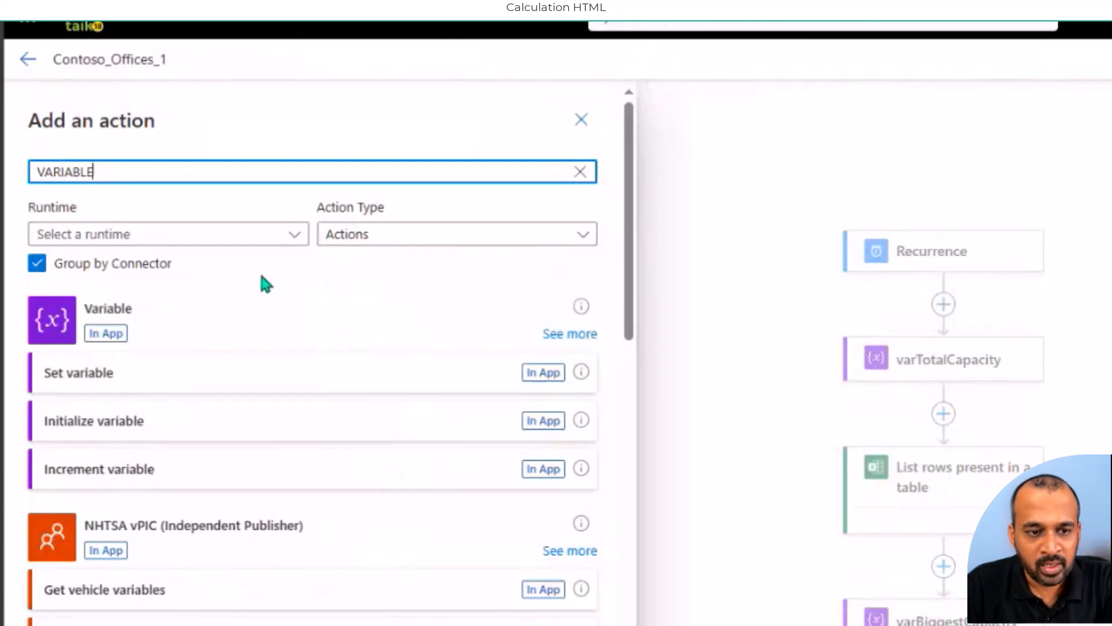
- Inspect varTotalCapacity's name and type options, and view the varBiggestCapacity and varBiggestOffice variable settings
left_click(914, 354)
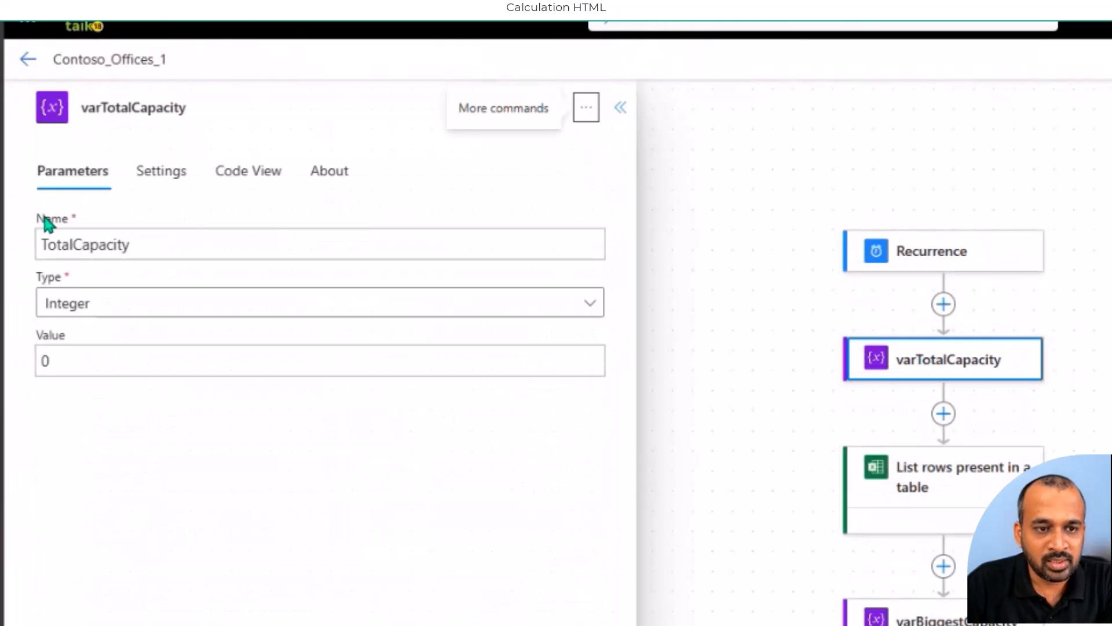
left_click_drag(150, 244, 8, 243)
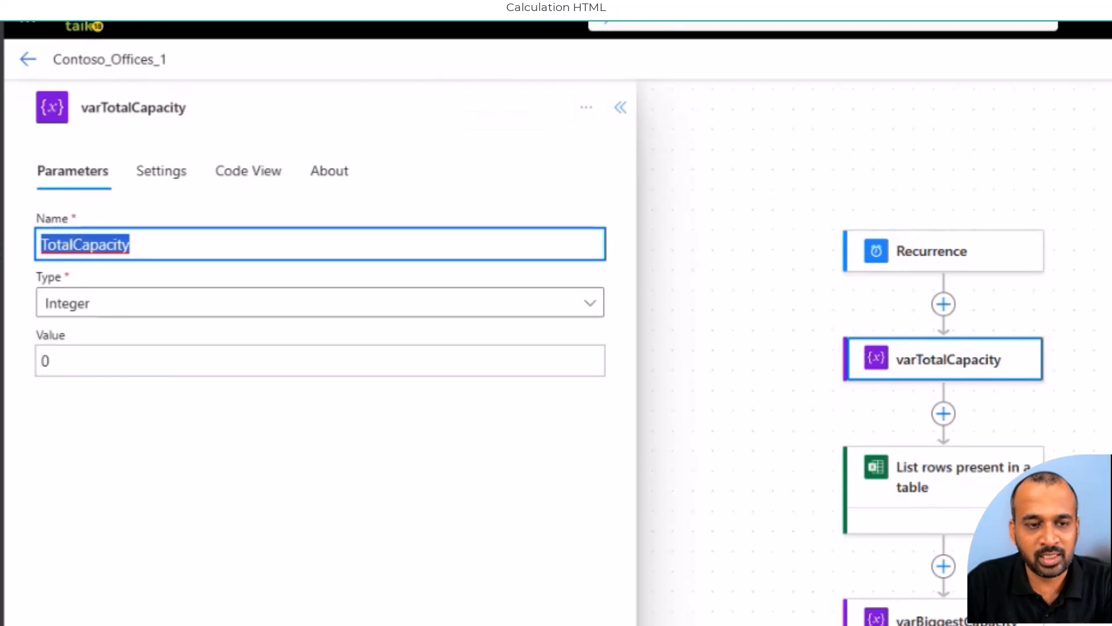
left_click(81, 308)
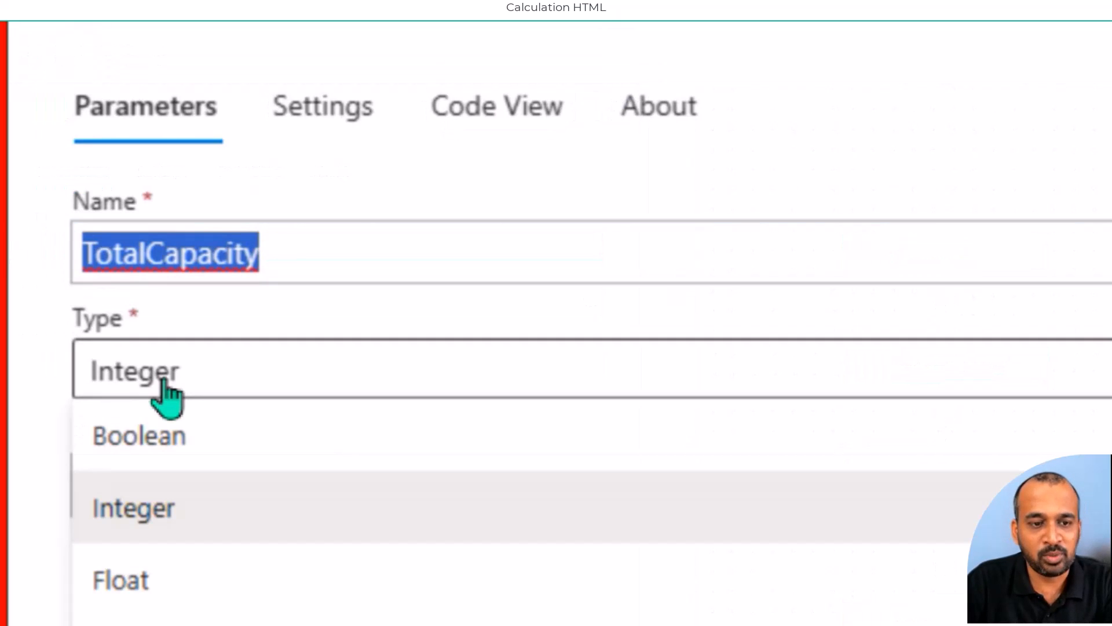
left_click(164, 381)
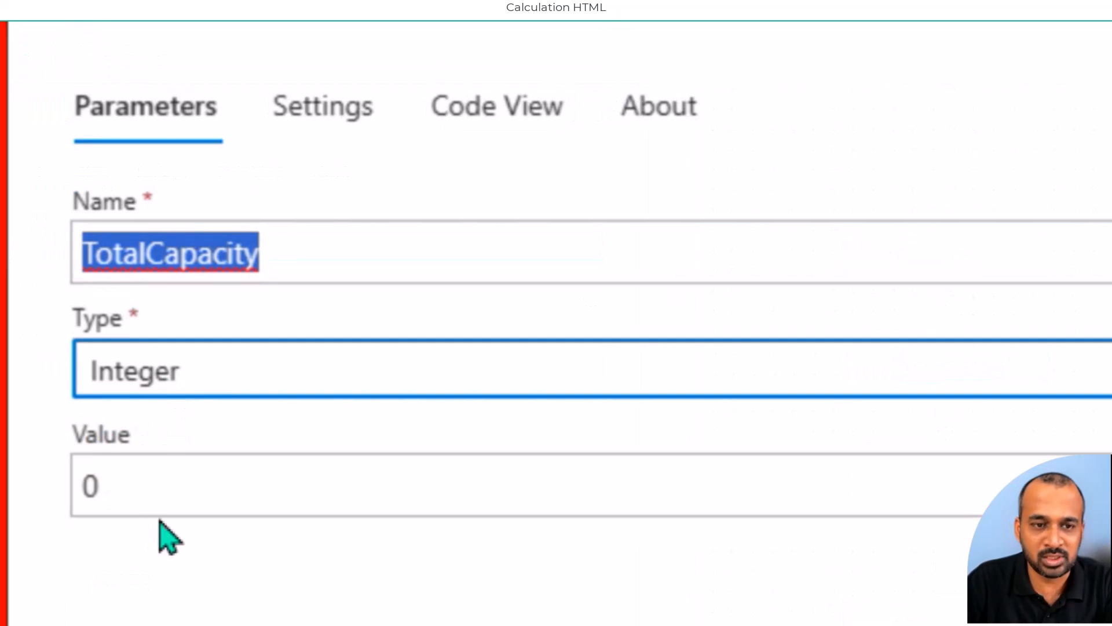
left_click(933, 622)
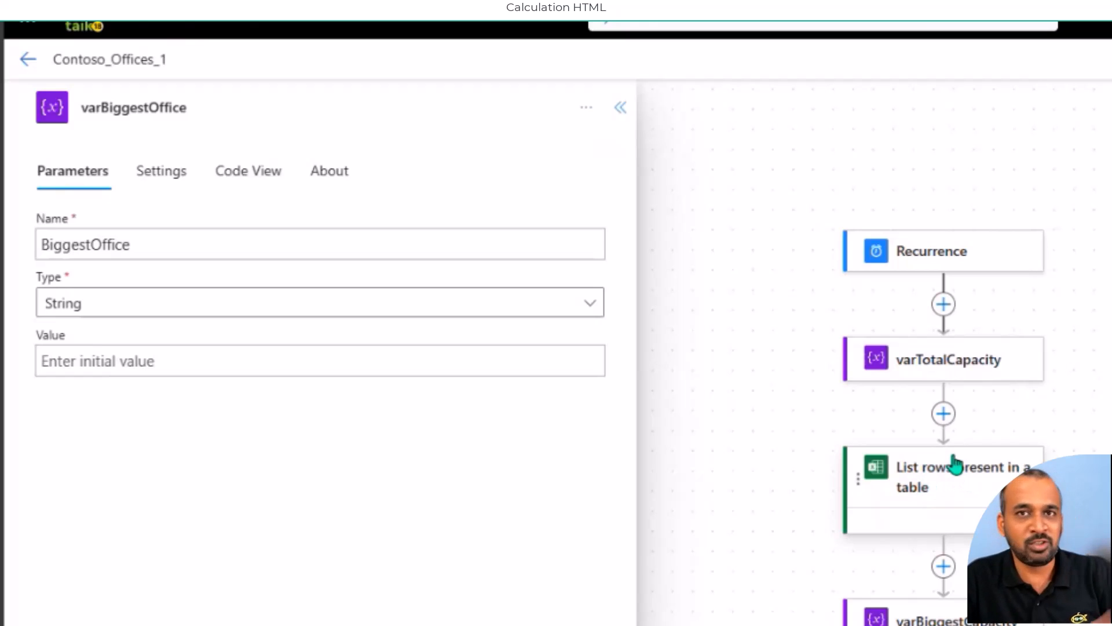
- Search for "EXCEL" actions to add after varTotalCapacity and browse the full Excel Online (Business) action list without adding any
left_click(947, 414)
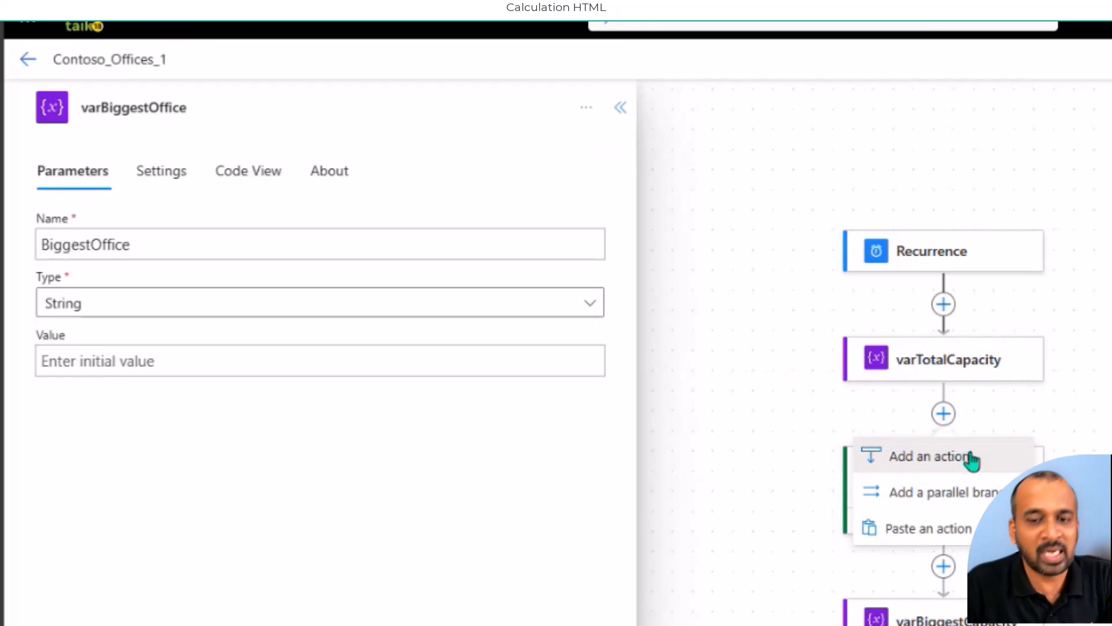
left_click(969, 457)
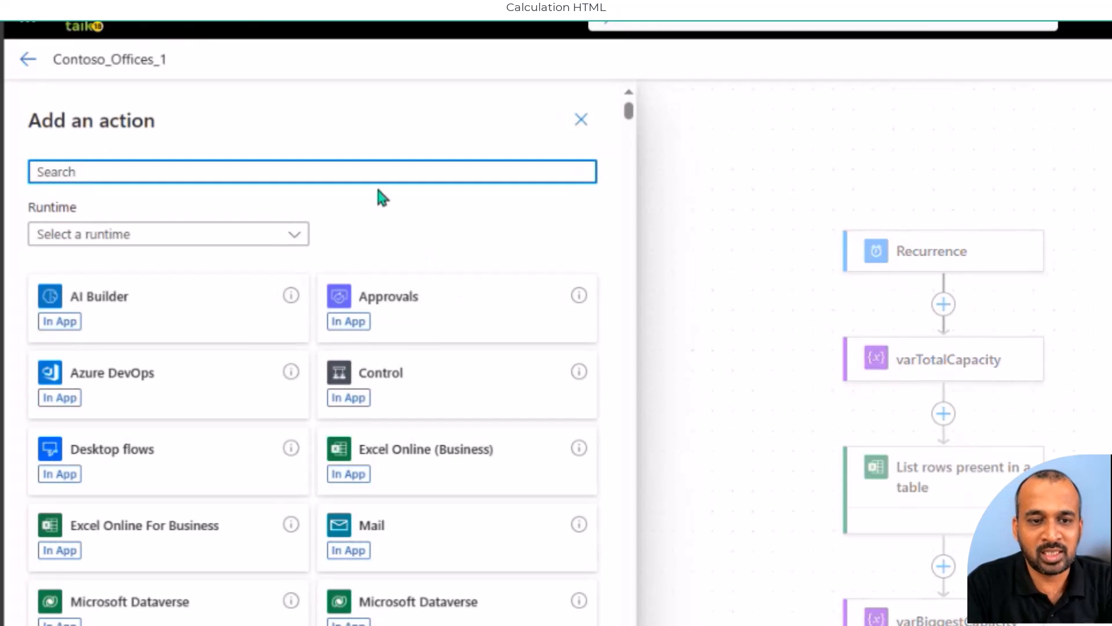
type("EXCEL")
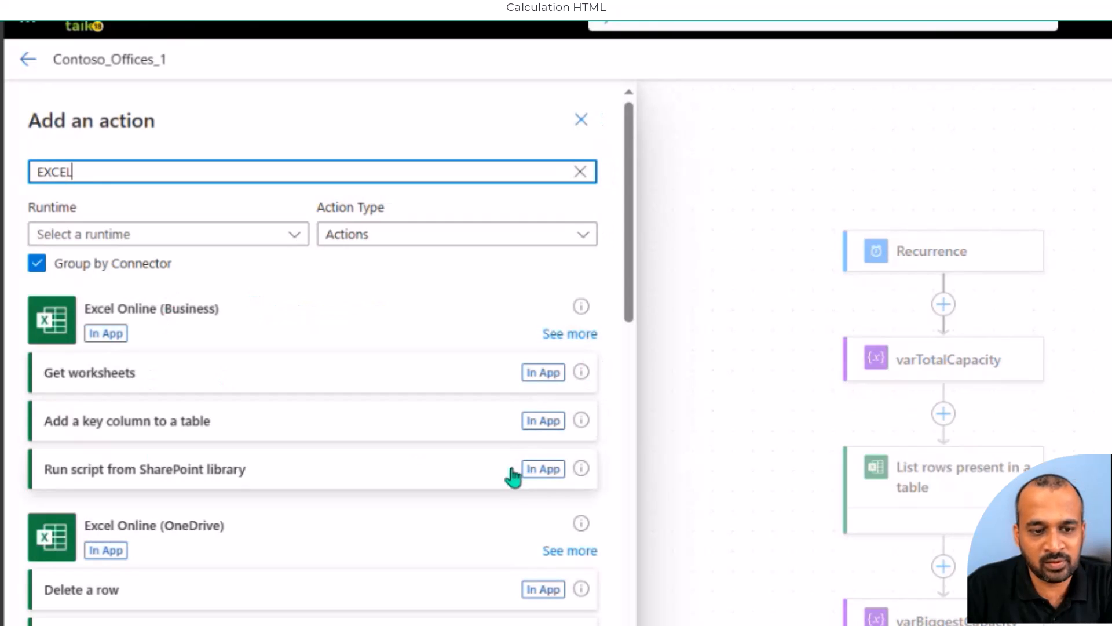
left_click(572, 336)
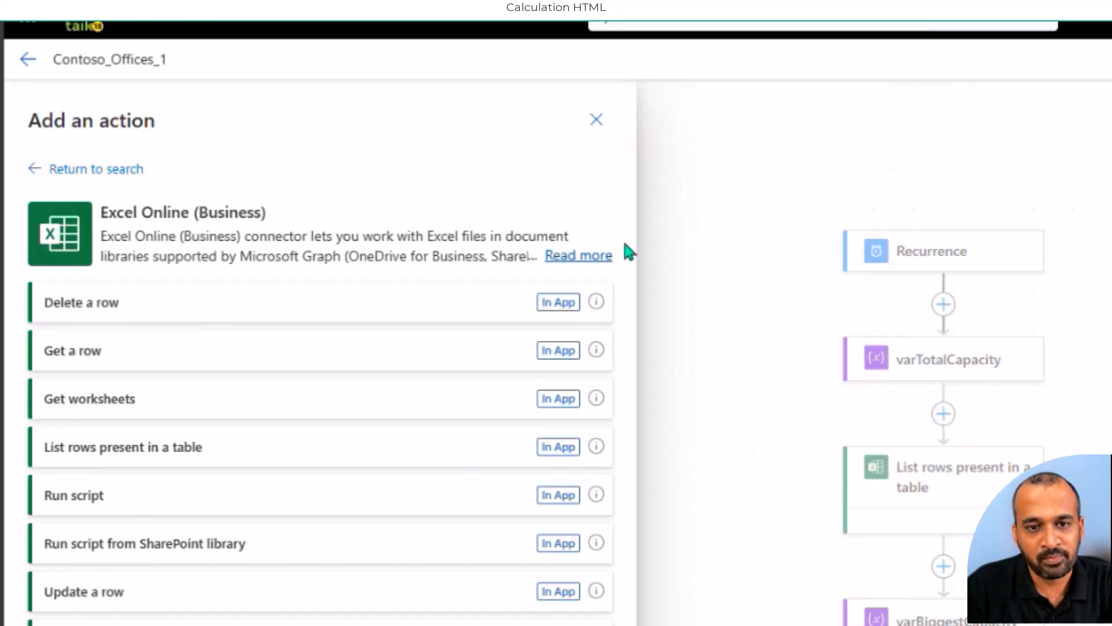
left_click(939, 479)
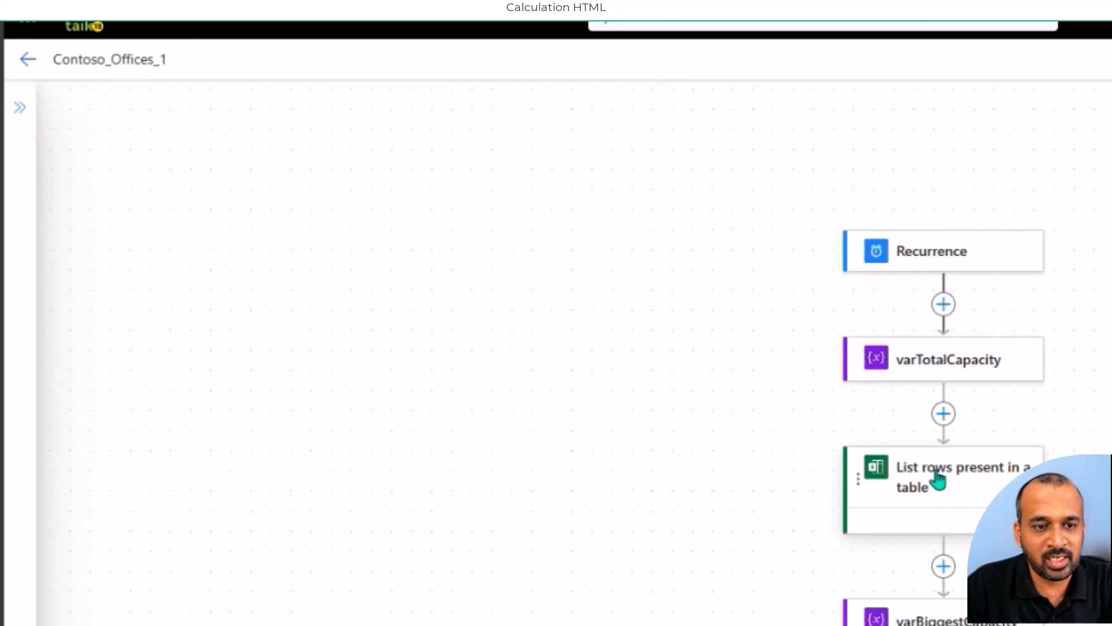
- Inspect the List rows present in a table action, including its file choices, table and all advanced parameters
left_click(937, 478)
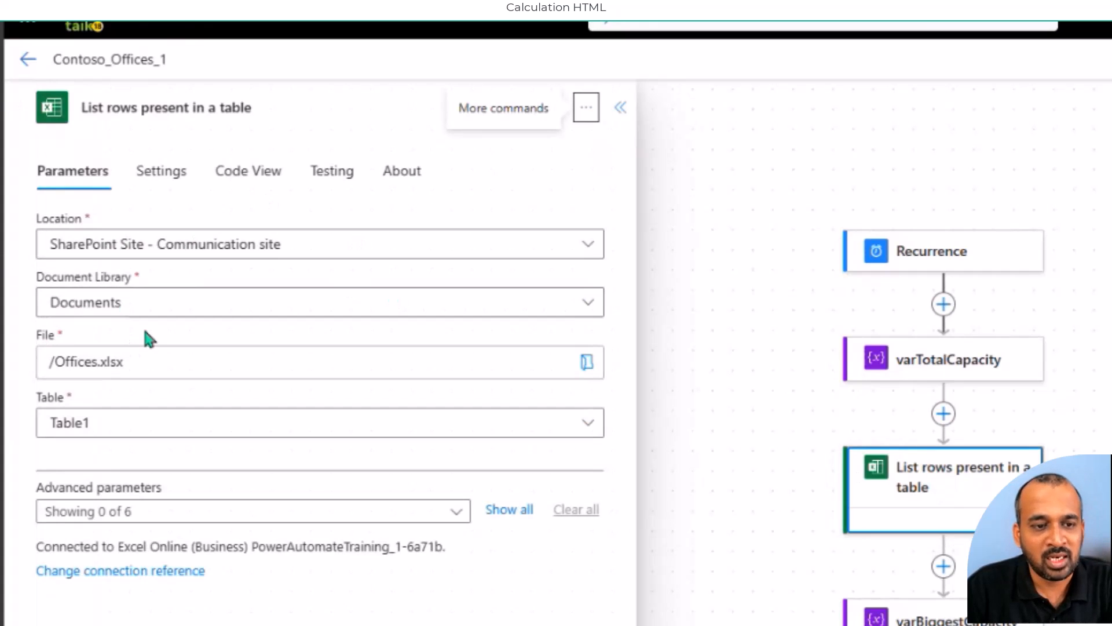
left_click(587, 364)
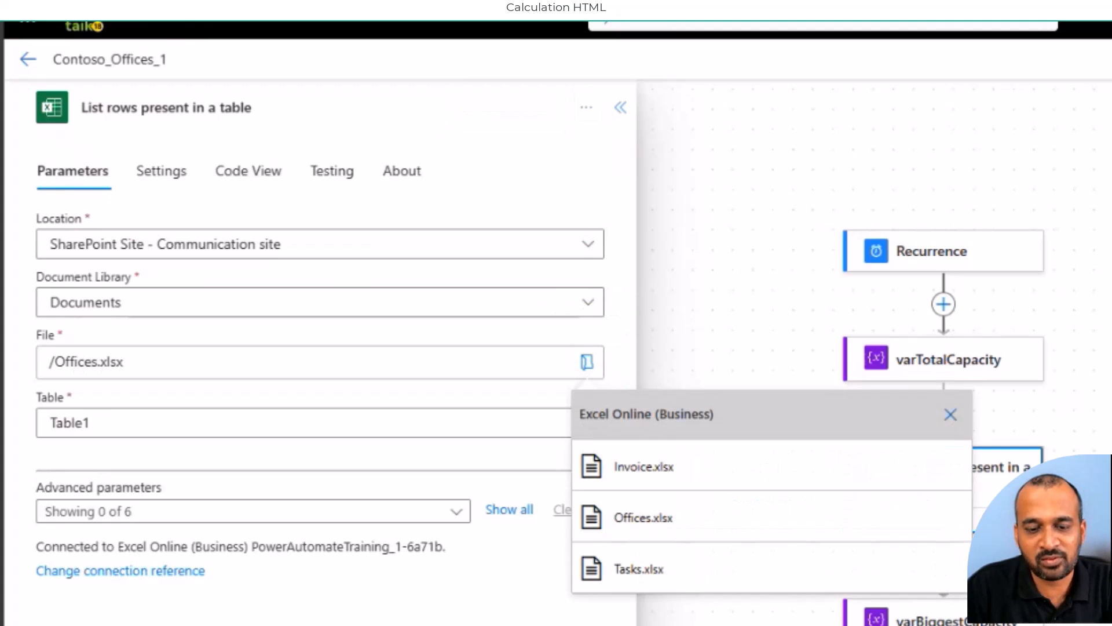
left_click(107, 393)
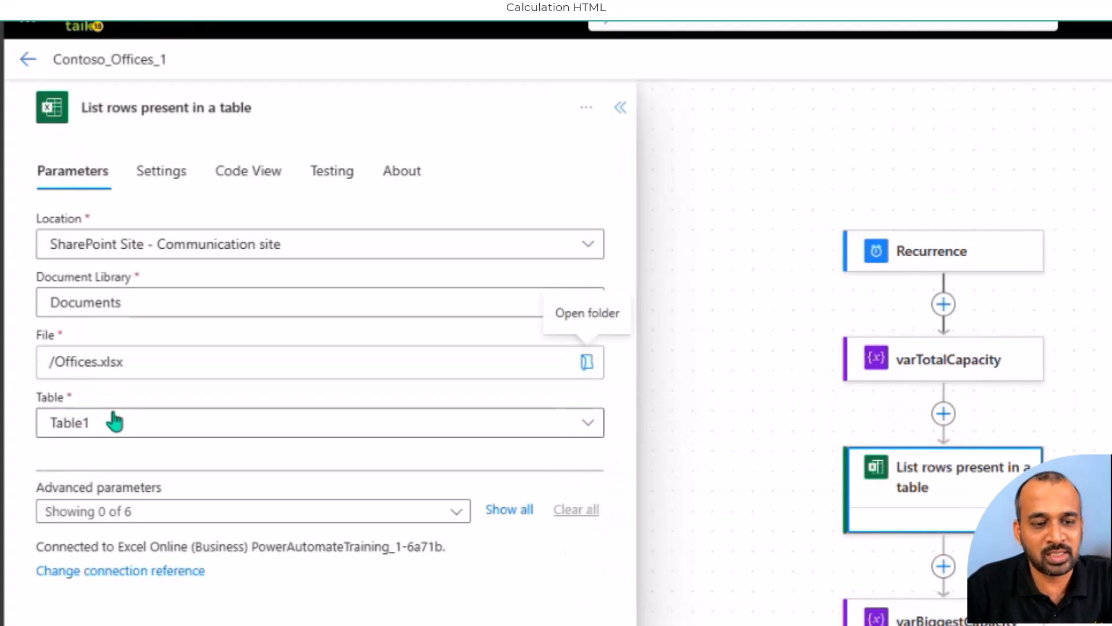
left_click(497, 513)
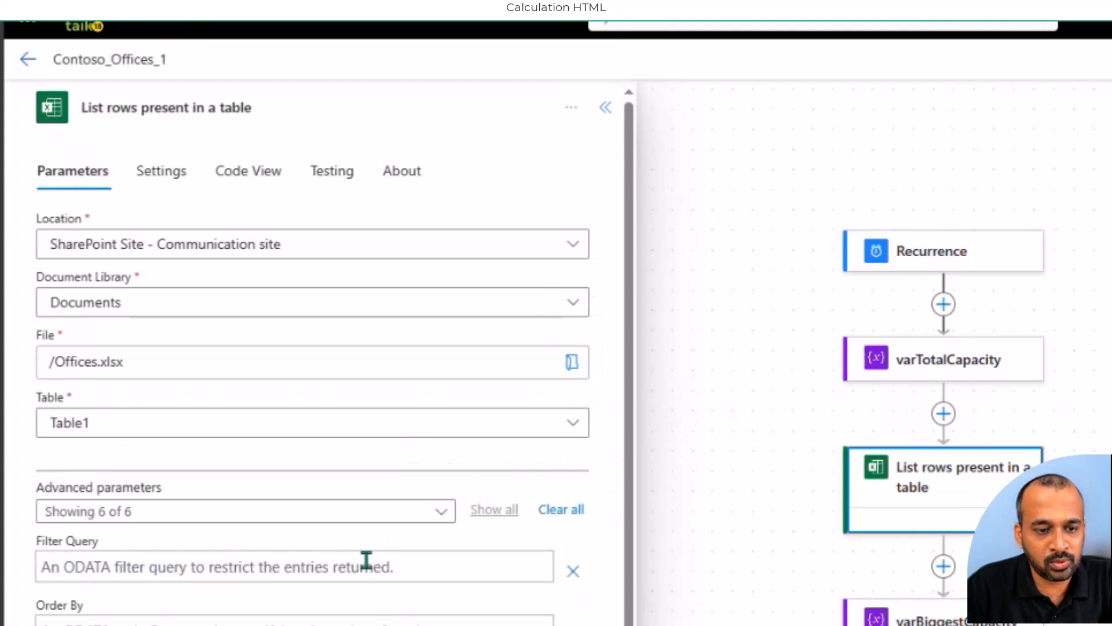
scroll(365, 562, "down", 1)
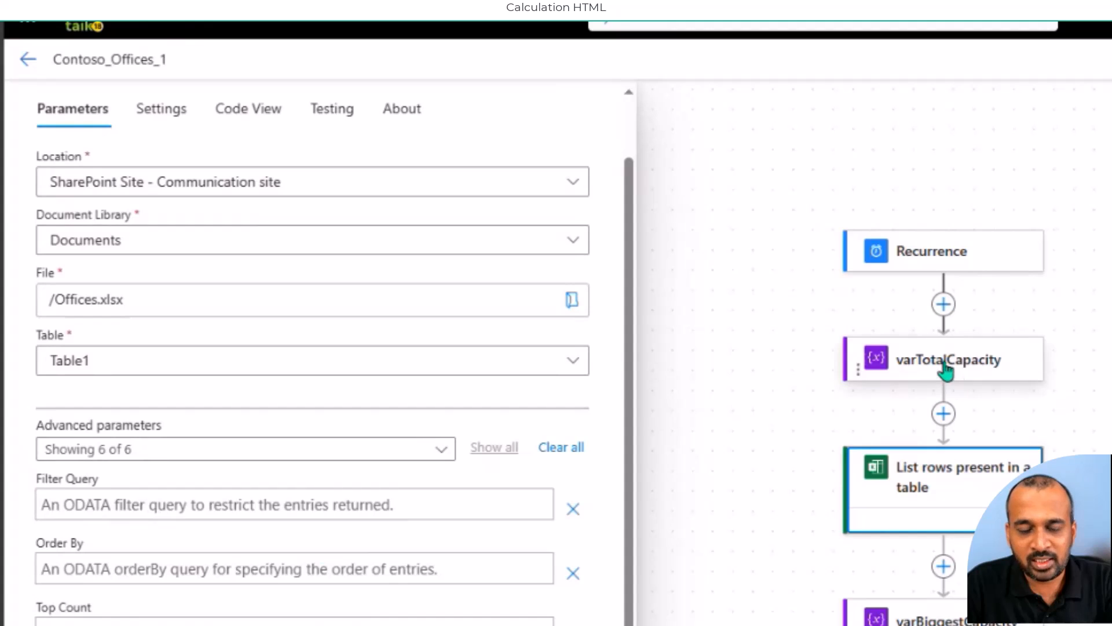
- Review the capacity values in the Contoso Offices table in Excel, and return to the Contoso_Offices_1 flow in Power Automate
scroll(955, 387, "down", 3)
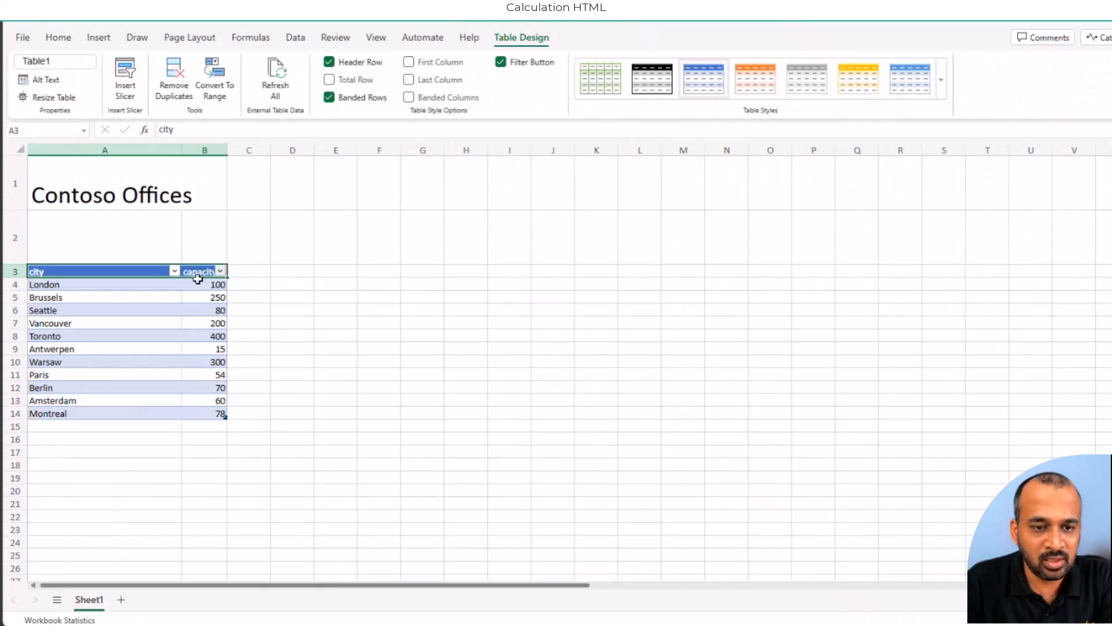
left_click_drag(195, 285, 196, 415)
left_click(202, 427)
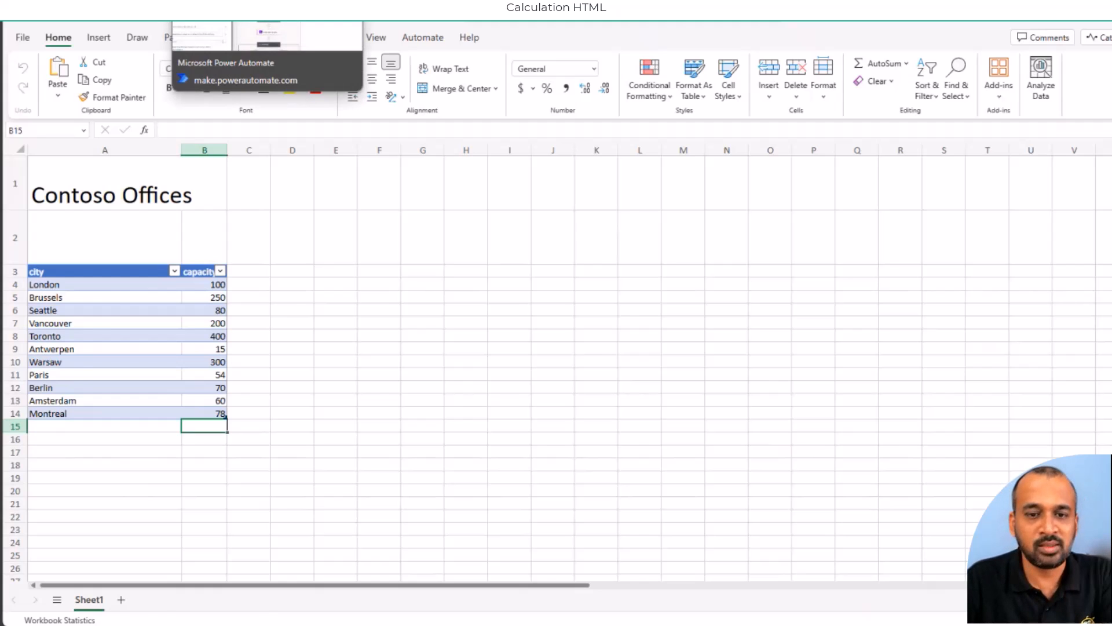
left_click(232, 22)
scroll(772, 356, "down", 1)
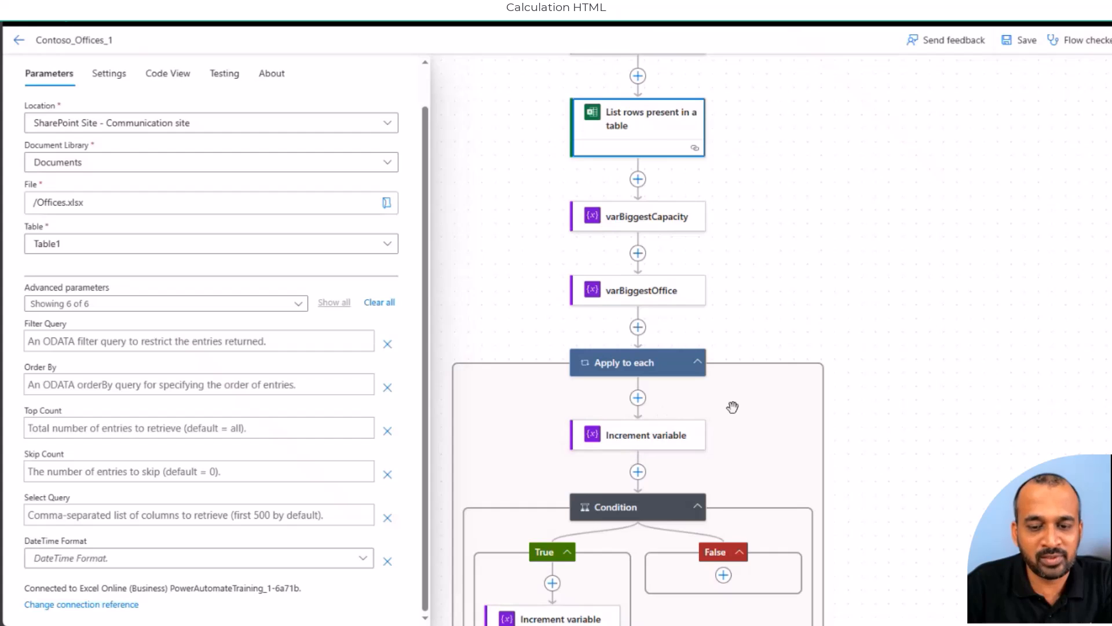
- Search for "INCREM" and add an Increment variable action between varBiggestOffice and Apply to each, with TotalCapacity as its variable
scroll(732, 405, "down", 1)
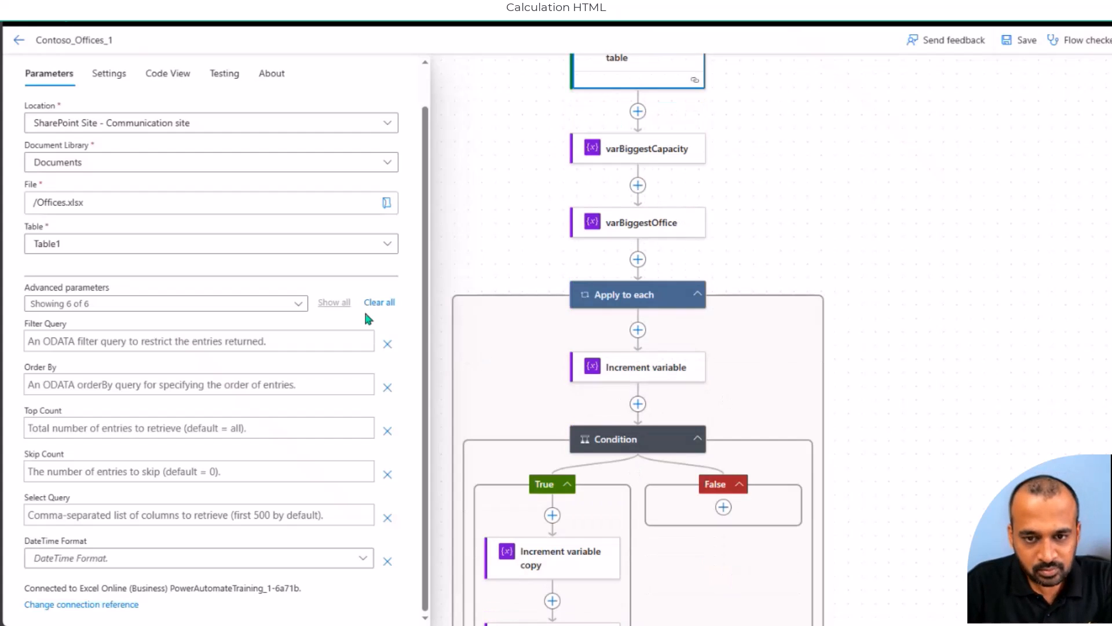
left_click(638, 260)
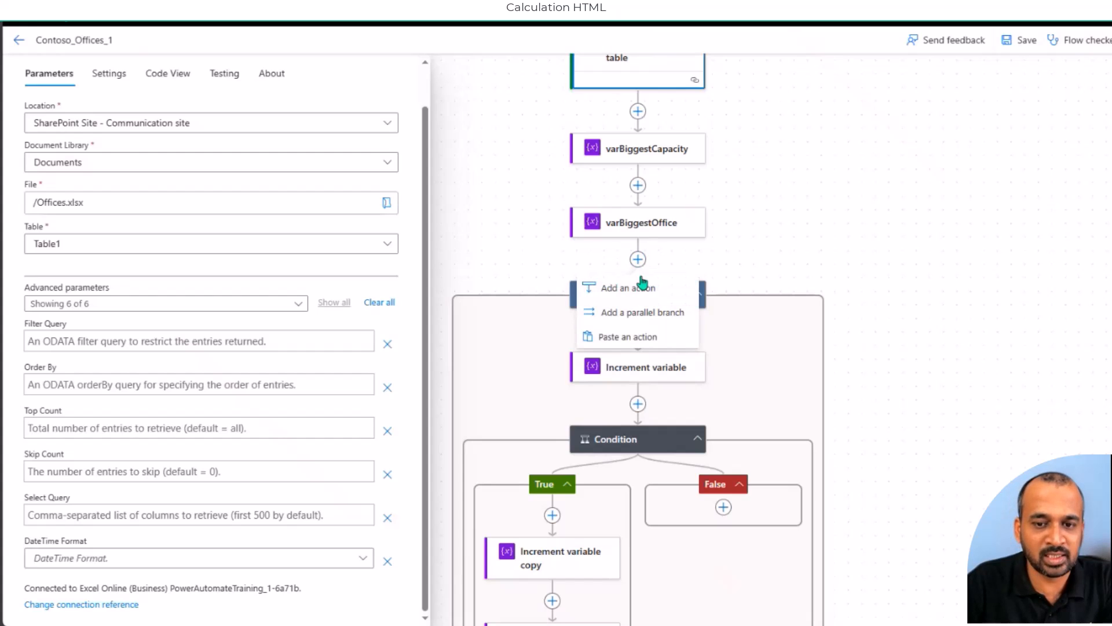
left_click(644, 289)
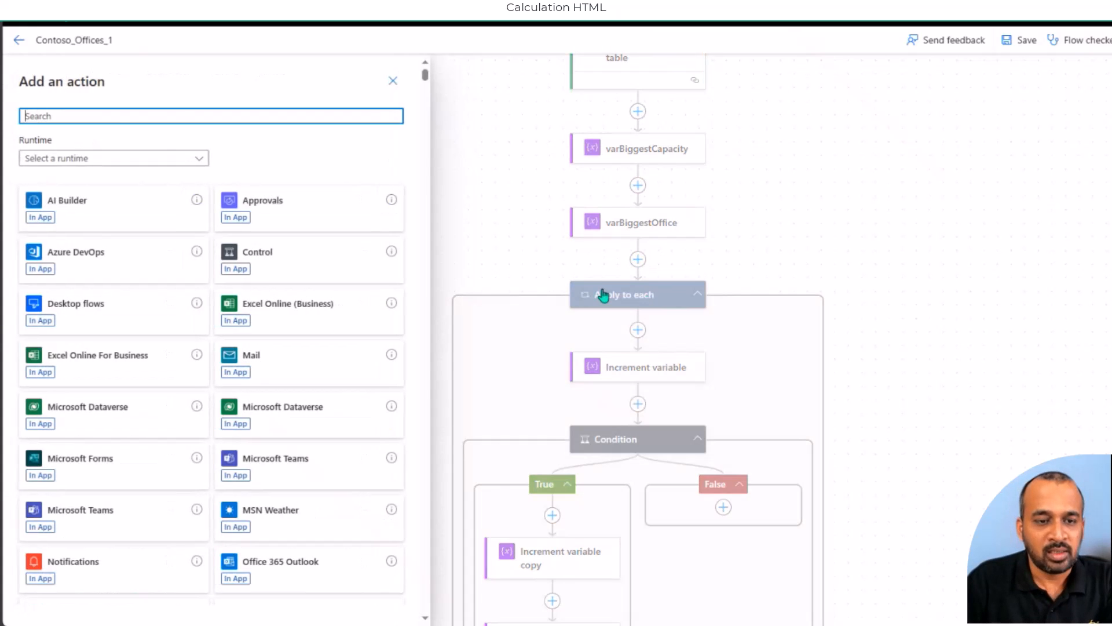
type("INCREM")
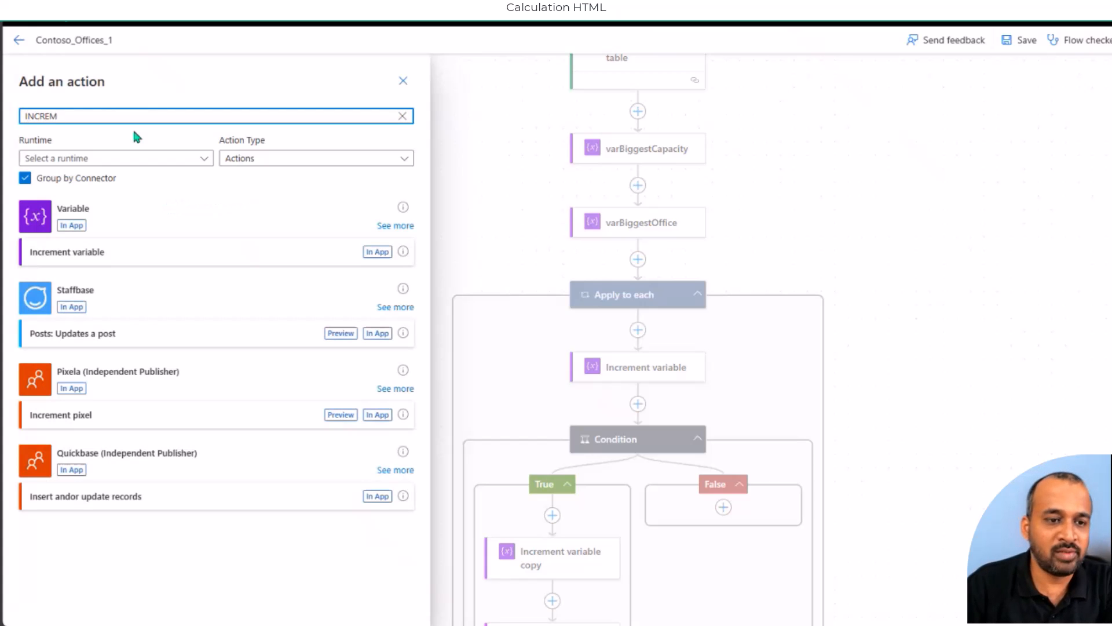
left_click(124, 253)
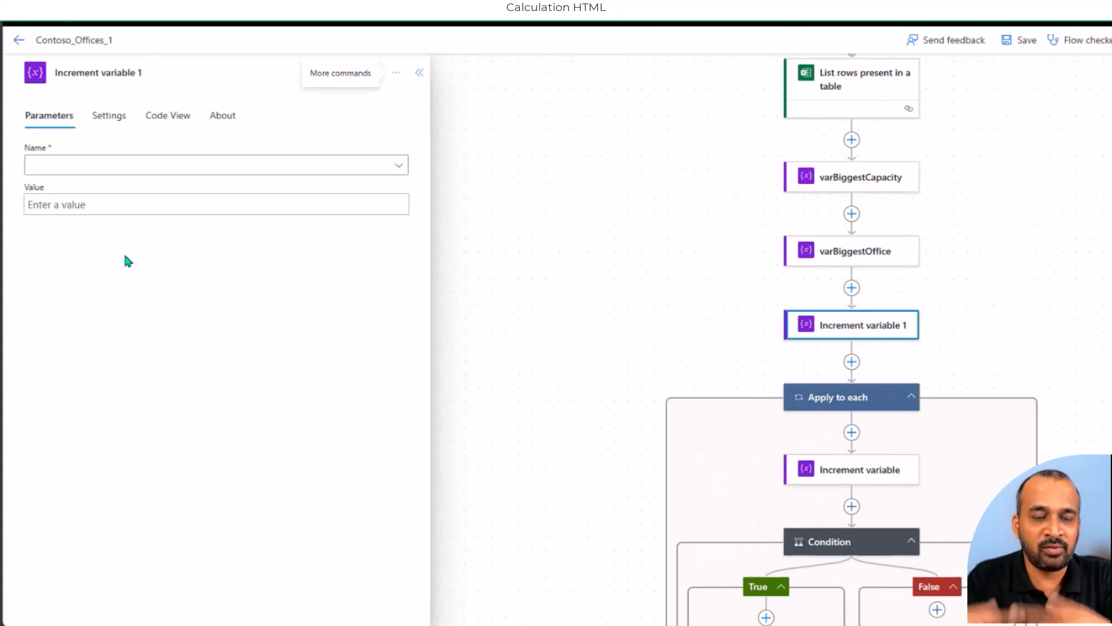
left_click(94, 167)
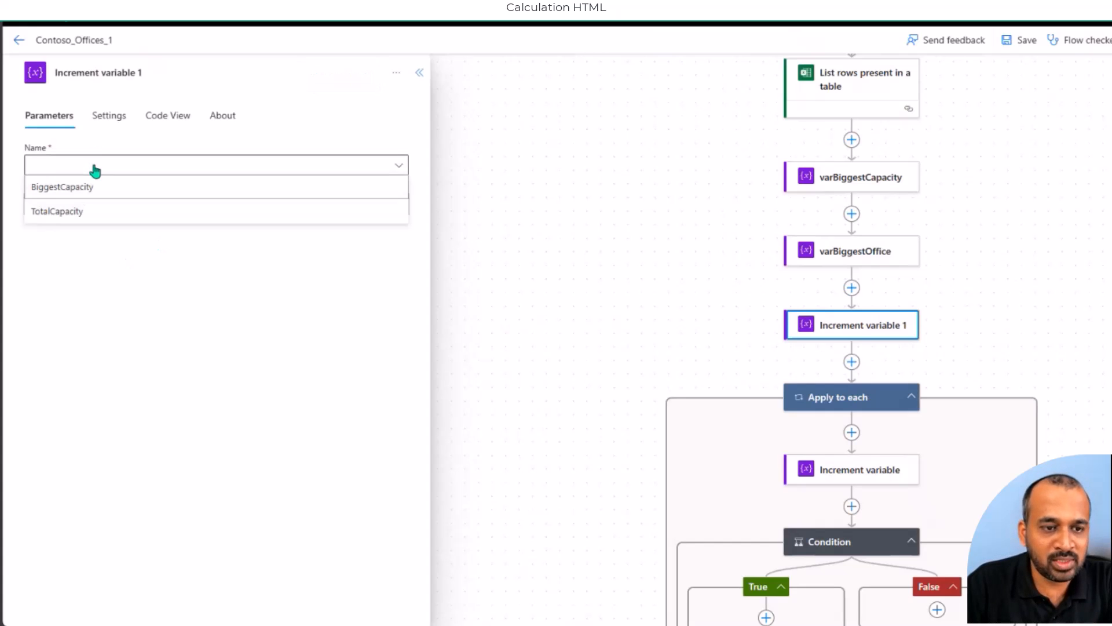
left_click(84, 212)
- Check which dynamic content is available for the value of the Increment variable action outside the loop
left_click(50, 205)
left_click(407, 196)
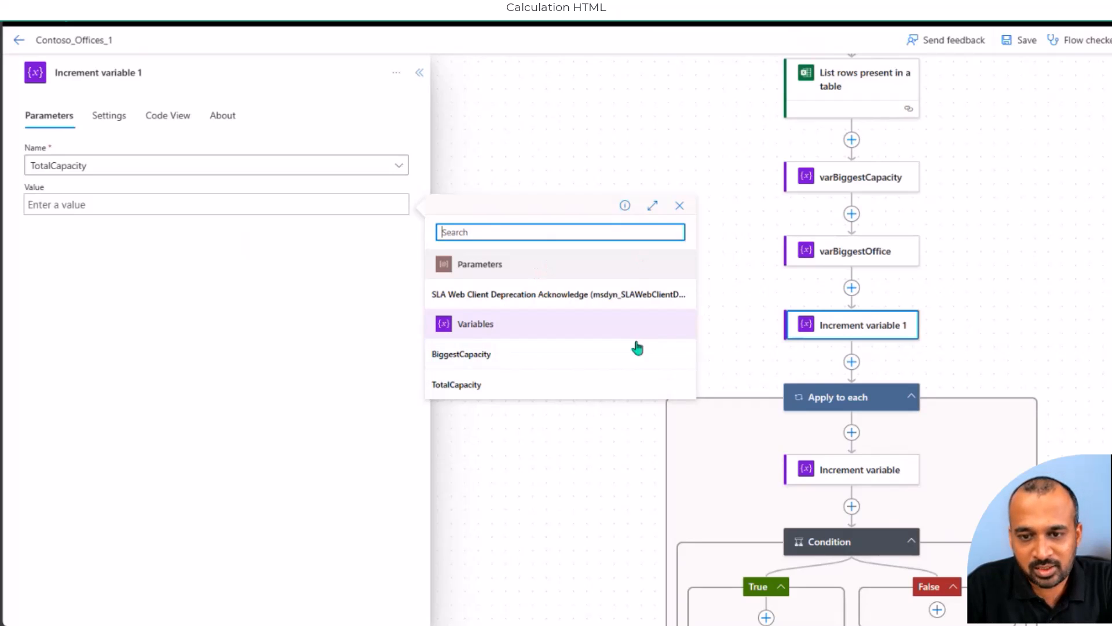
left_click(268, 207)
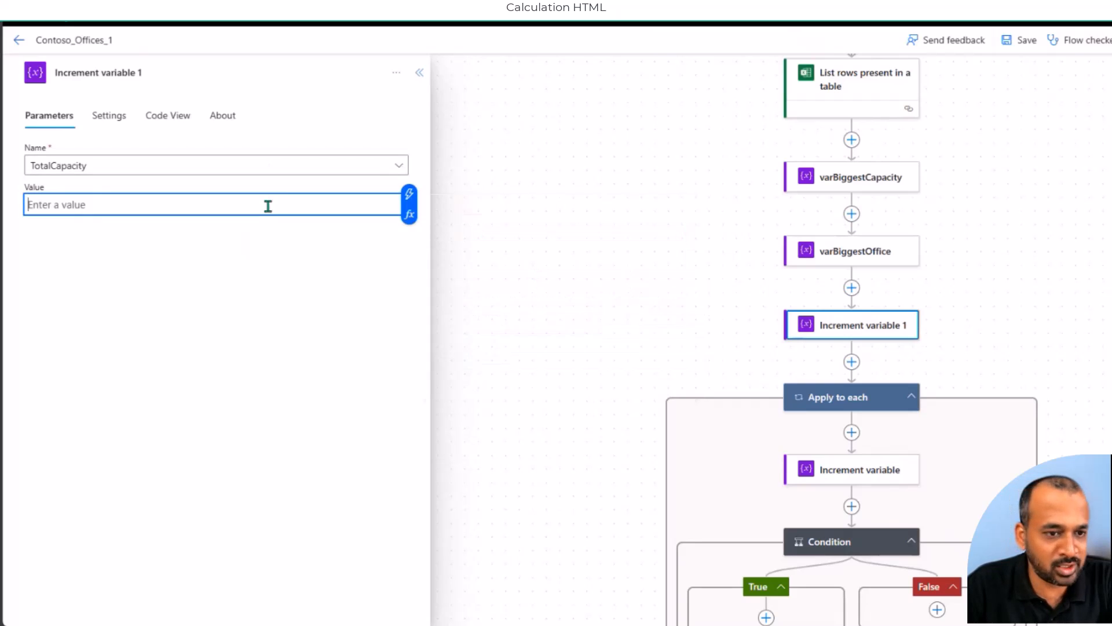
left_click(408, 194)
- View the Apply to each loop's input and delete the Increment variable 1 action placed before the loop
left_click(867, 399)
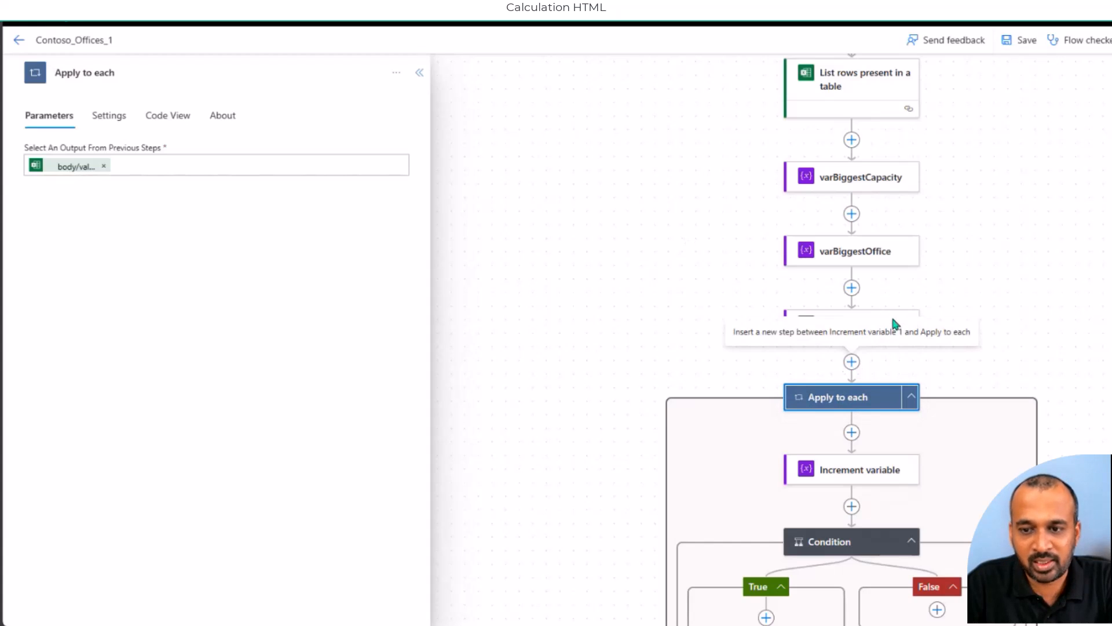
right_click(836, 325)
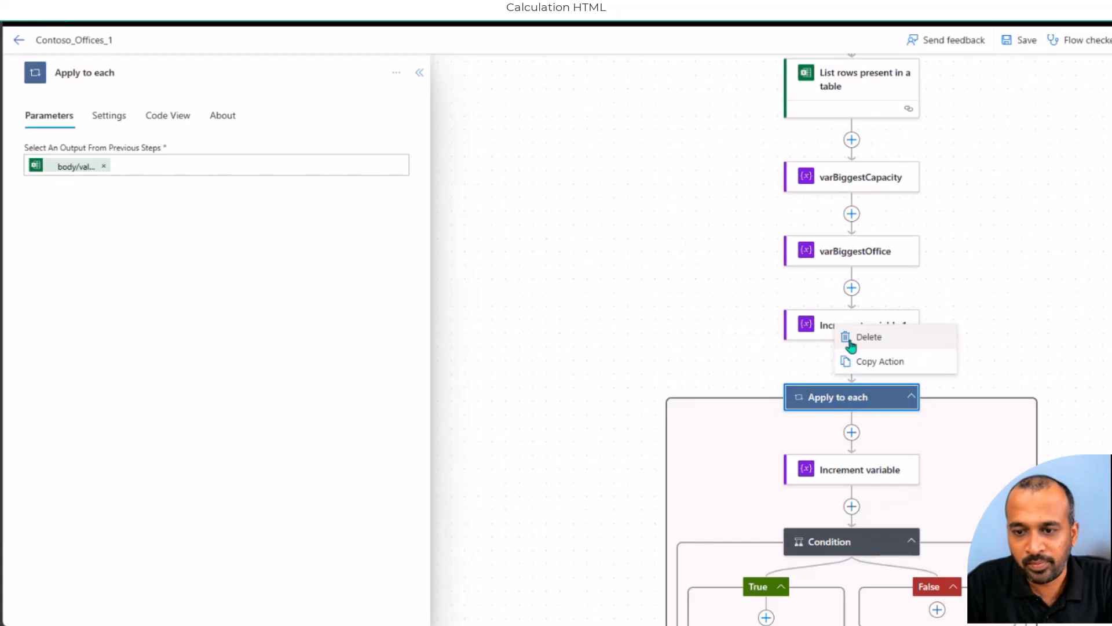
left_click(846, 339)
left_click(644, 355)
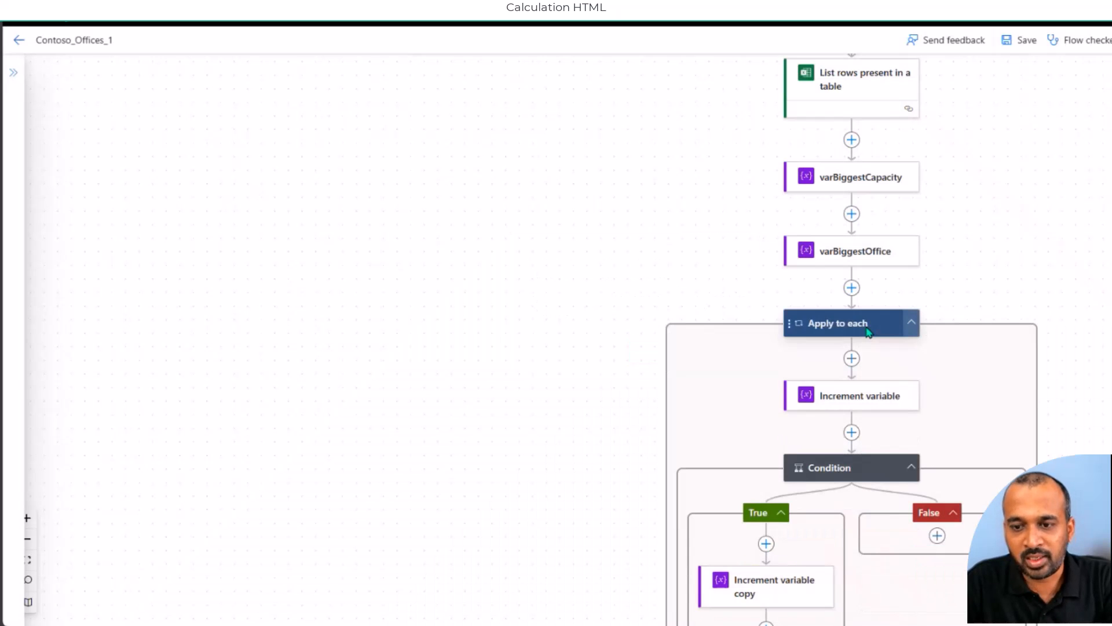
- View the Control actions that can be added after varBiggestOffice, without adding any
left_click(852, 288)
left_click(866, 317)
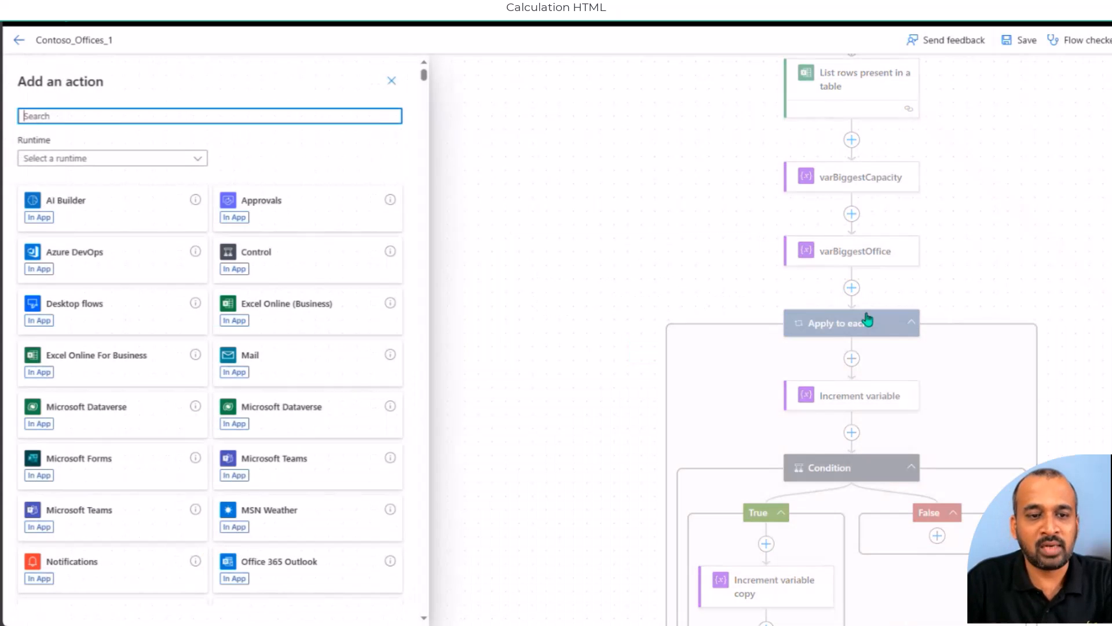
left_click(272, 254)
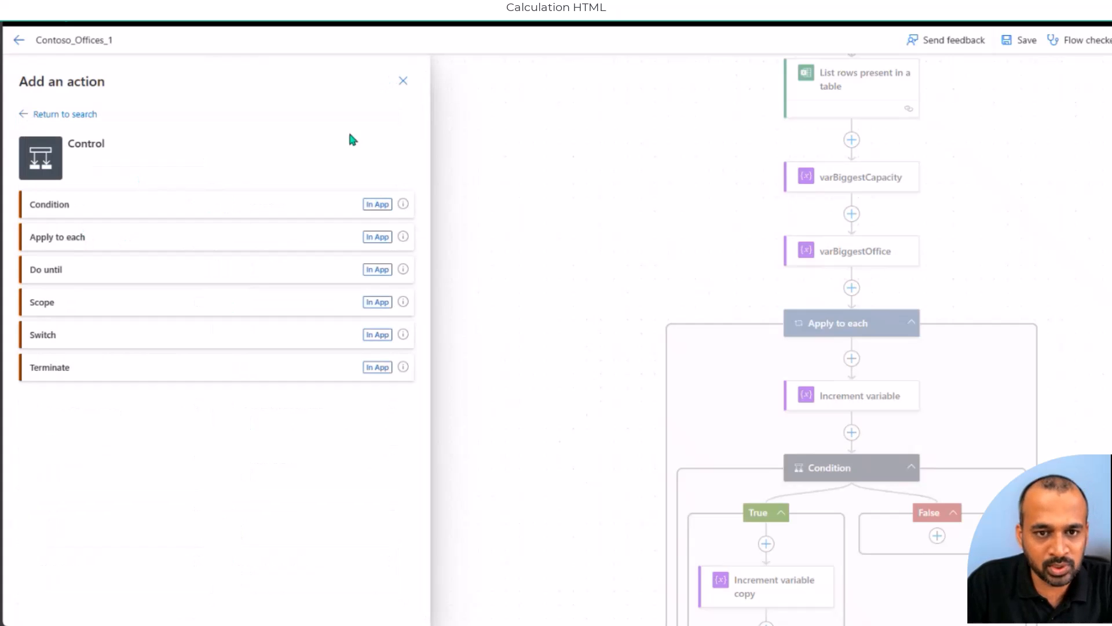
left_click(404, 81)
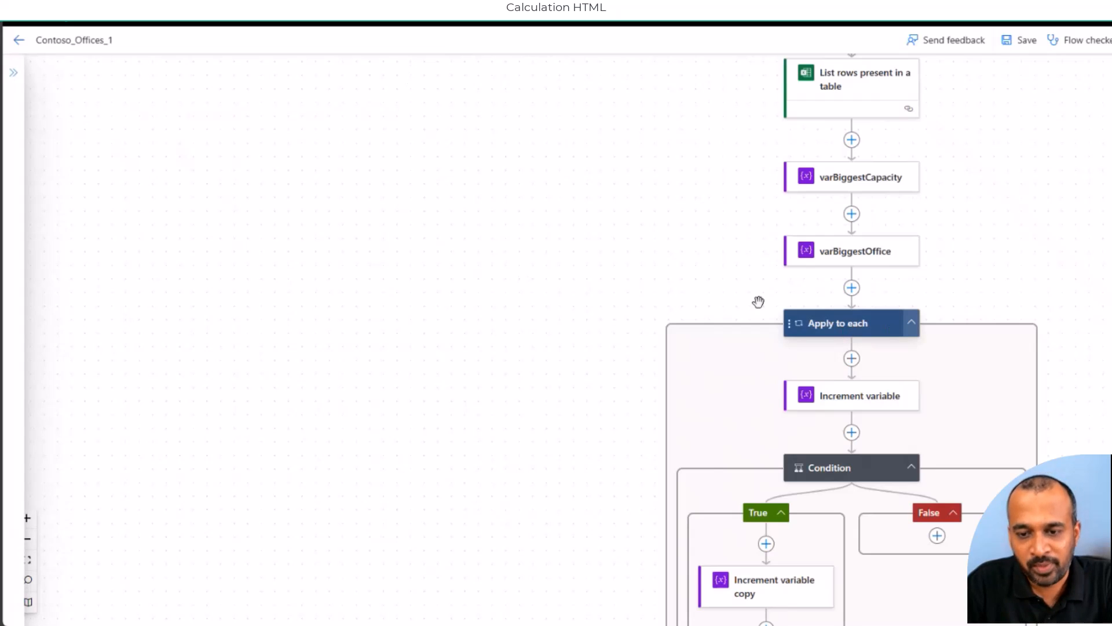
- Open the Increment variable action inside Apply to each and check the dynamic content available for its value
scroll(1099, 345, "down", 3)
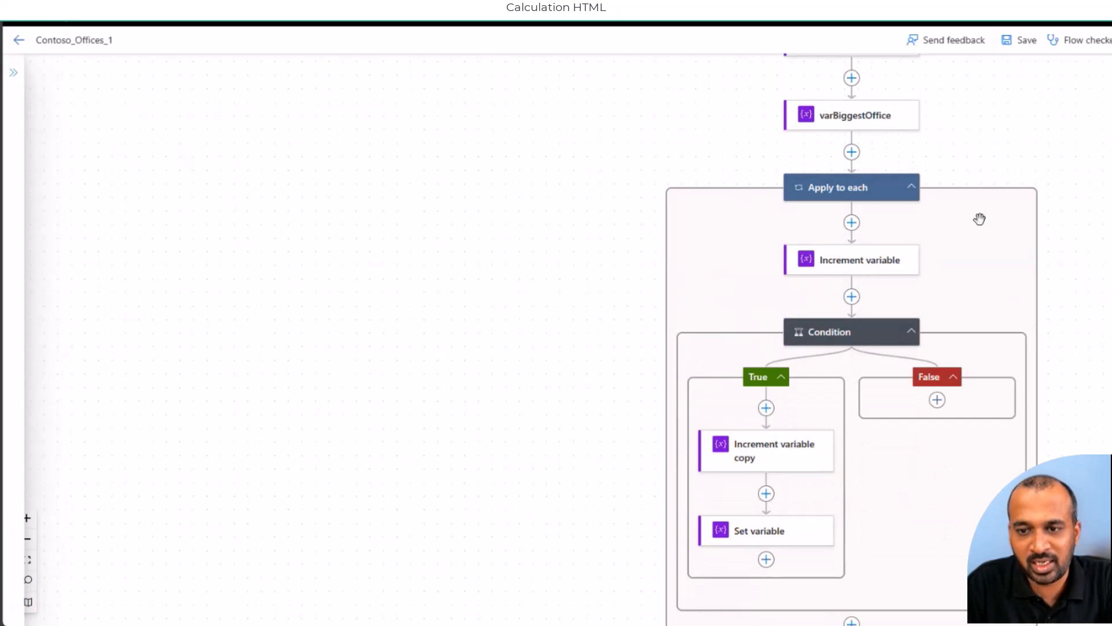
left_click(866, 260)
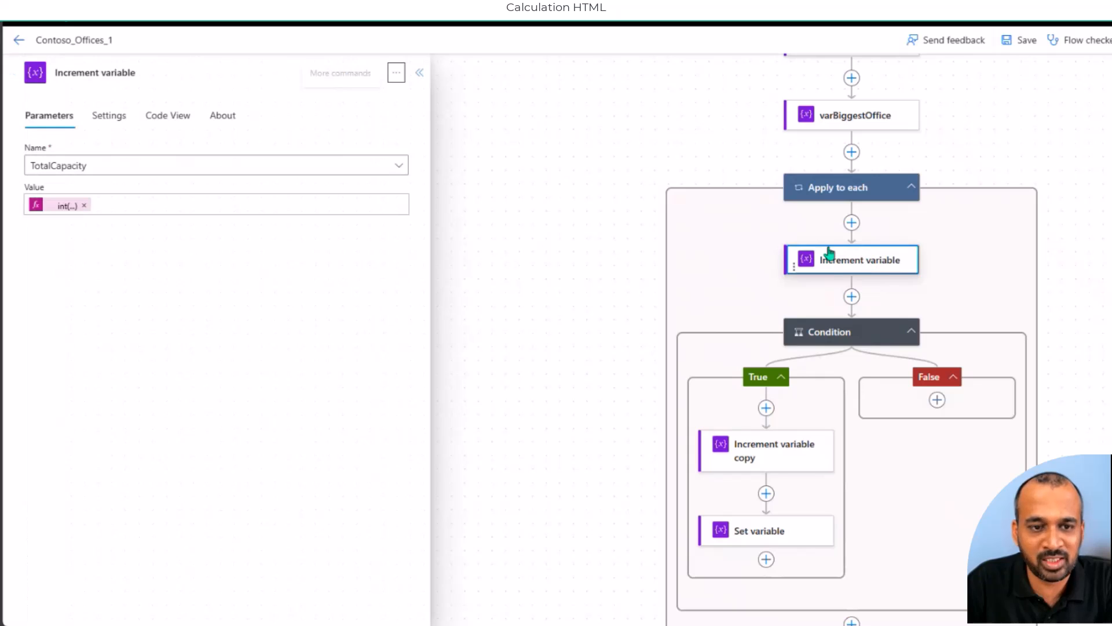
left_click(124, 207)
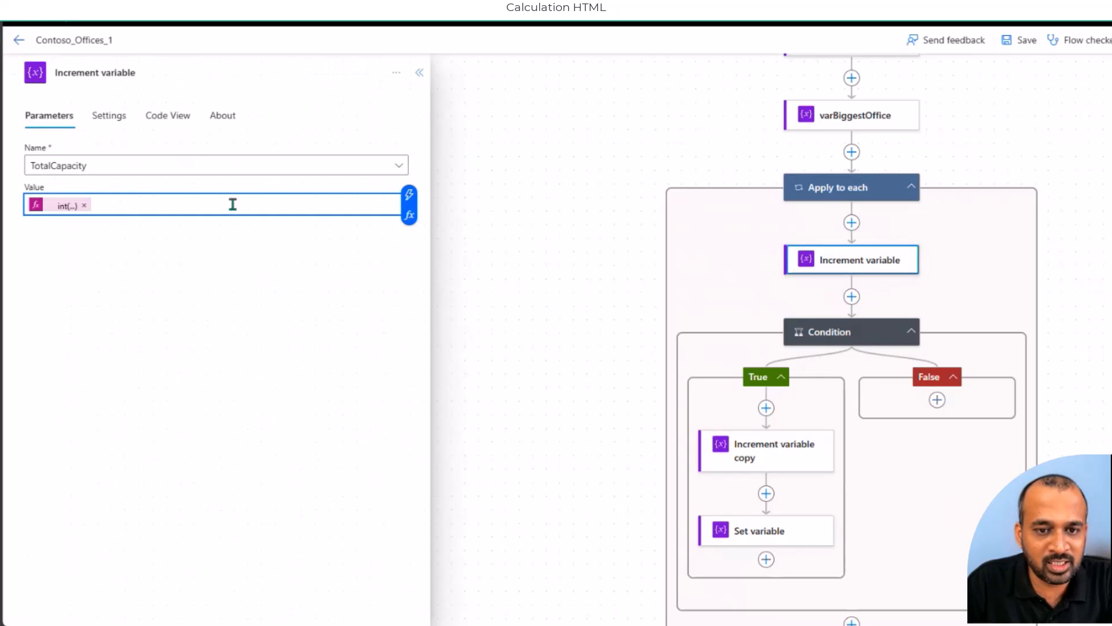
left_click(407, 194)
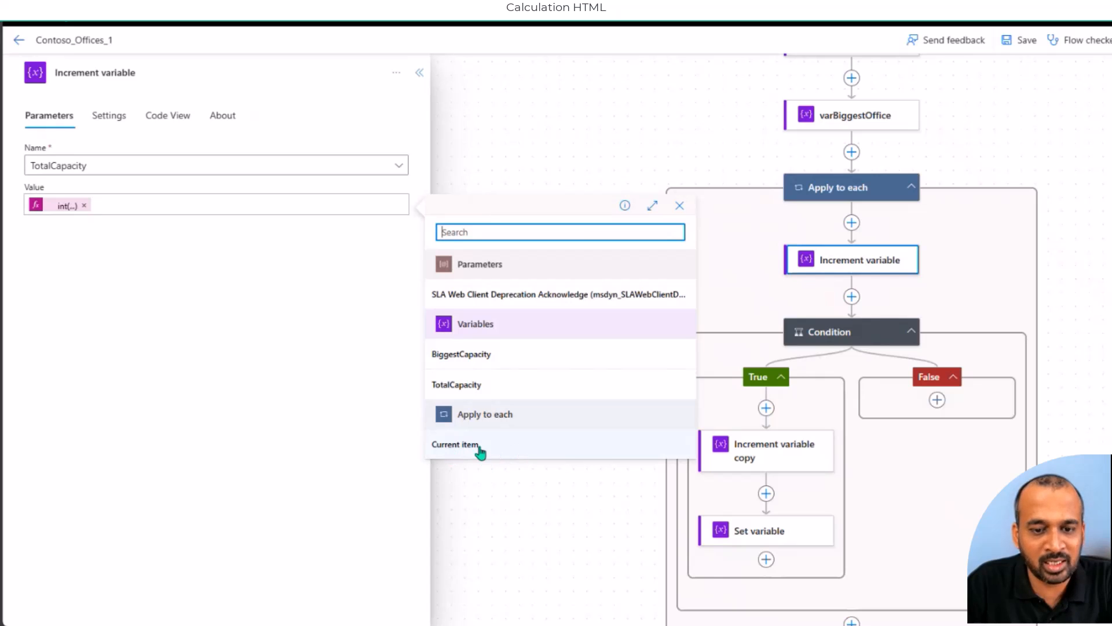
- Examine the value expression of the loop's Increment variable action, covering its item, capacity and int parts
left_click(61, 206)
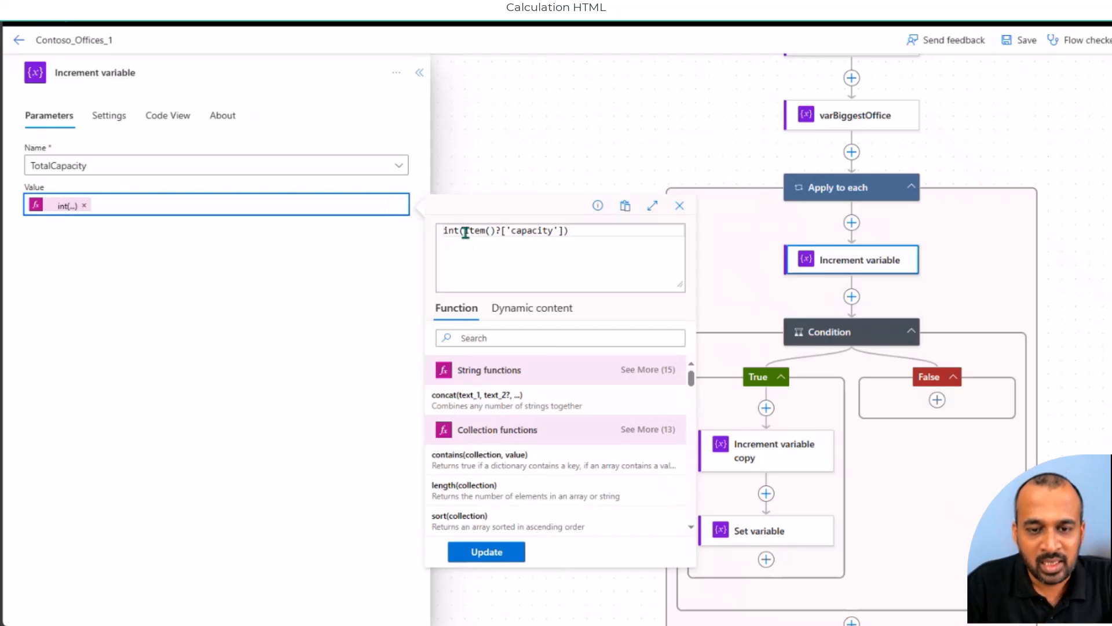
left_click_drag(464, 233, 499, 230)
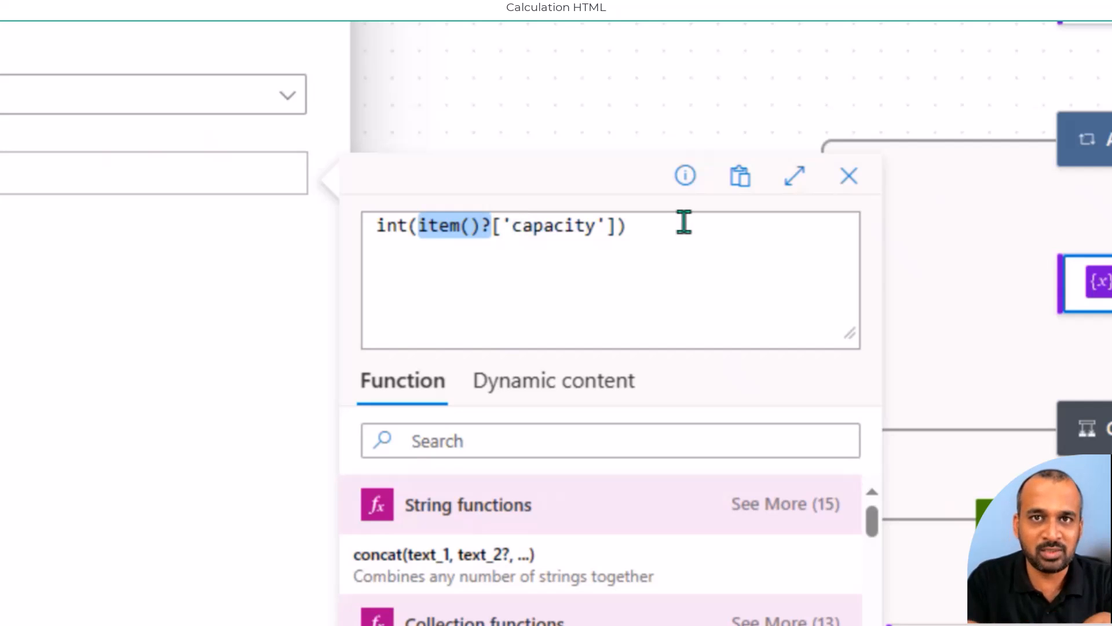
left_click_drag(512, 224, 596, 225)
left_click_drag(377, 225, 425, 225)
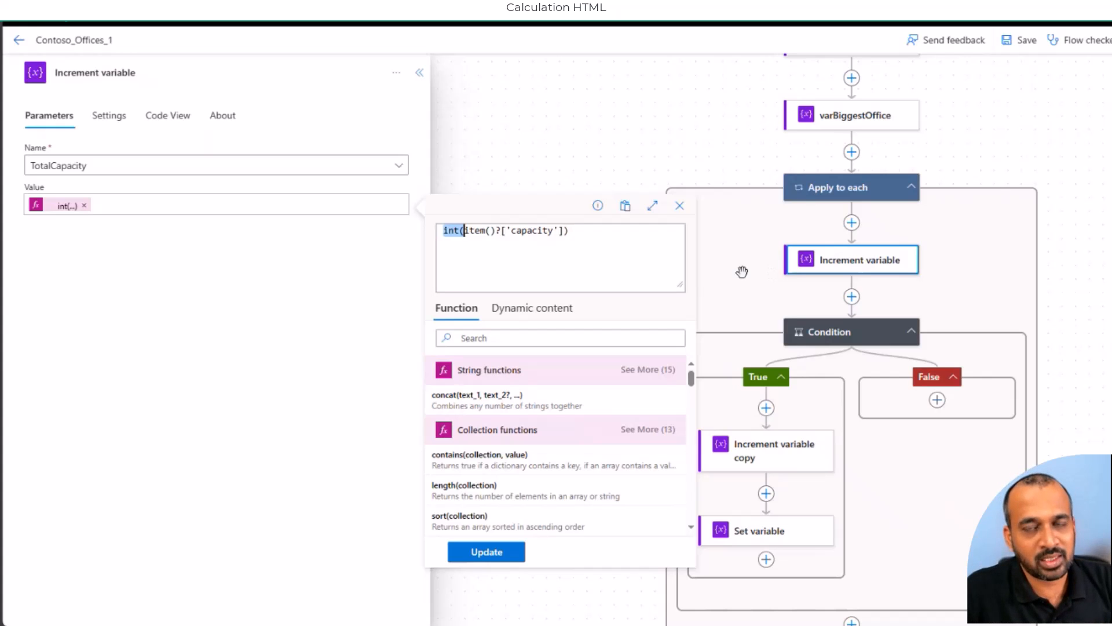
left_click(743, 291)
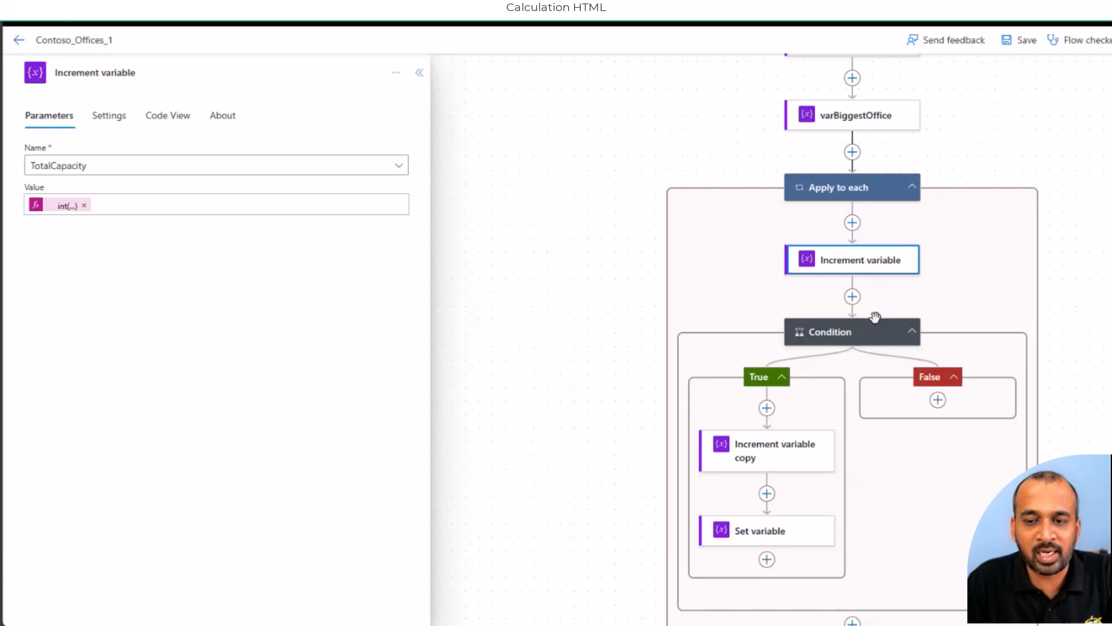
- View the Control actions that can be added between the loop's Increment variable and Condition, without adding any
left_click(853, 297)
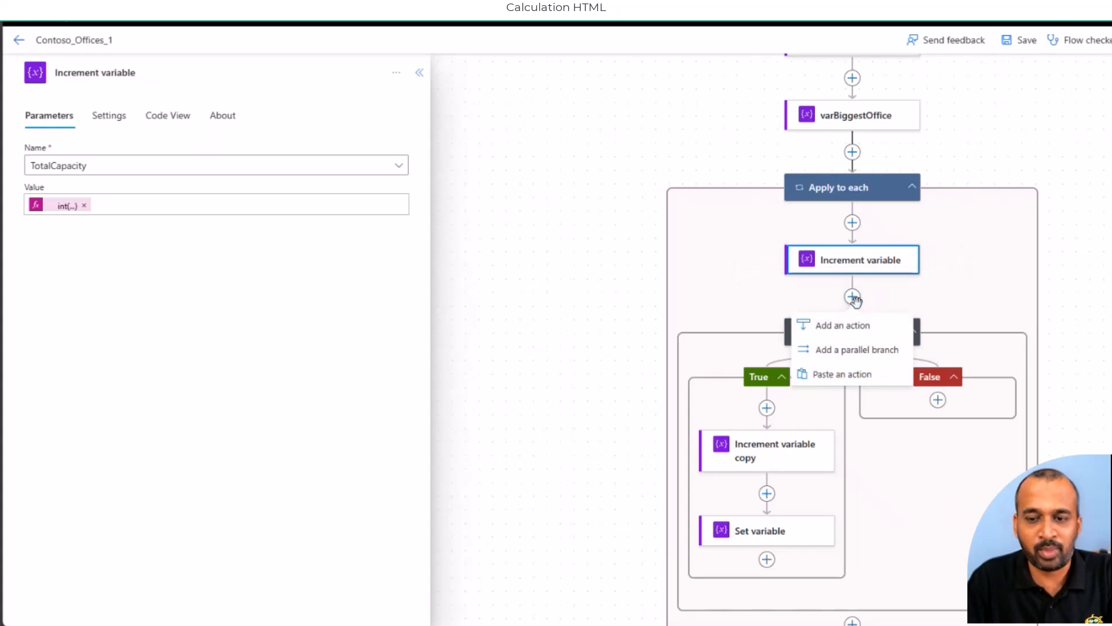
left_click(866, 327)
left_click(231, 246)
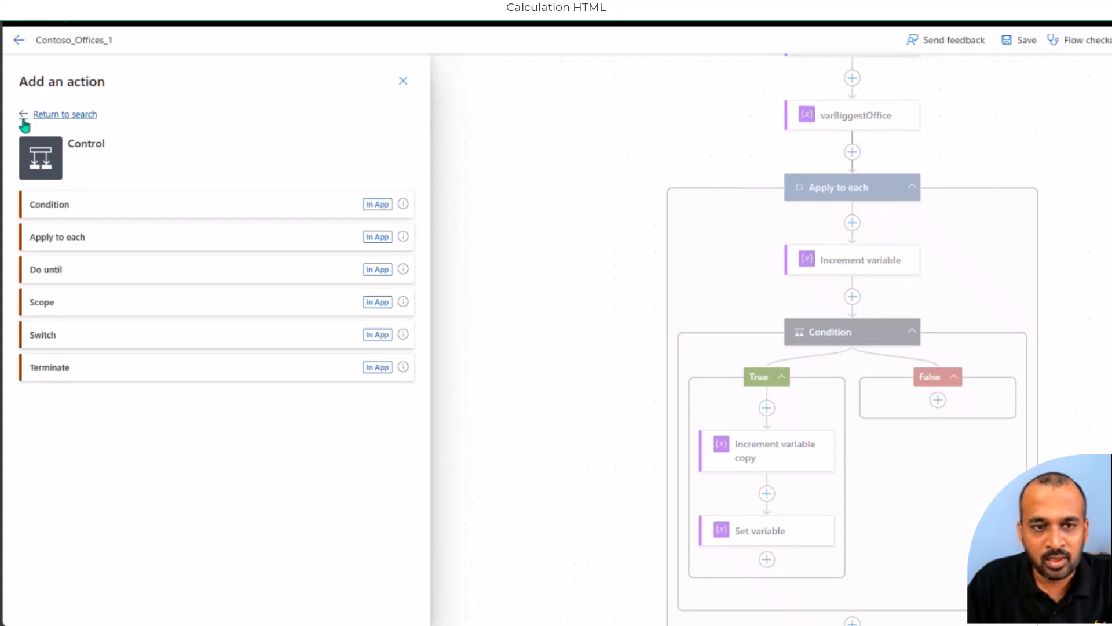
left_click(836, 337)
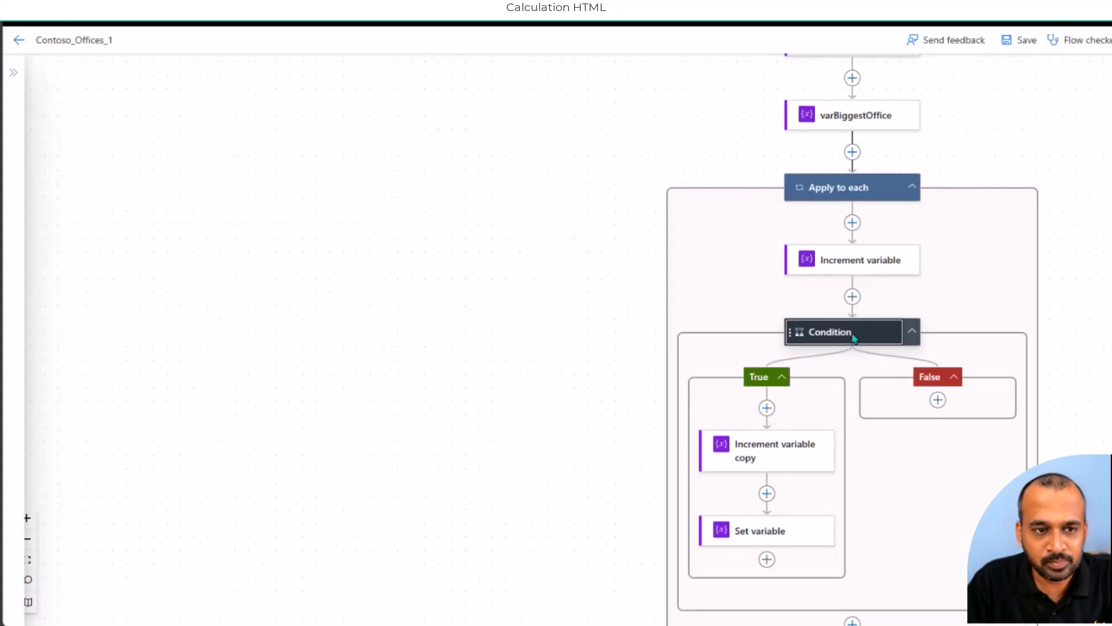
- Inspect the Condition inside the loop and the expression that BiggestCapacity is compared with
left_click(839, 336)
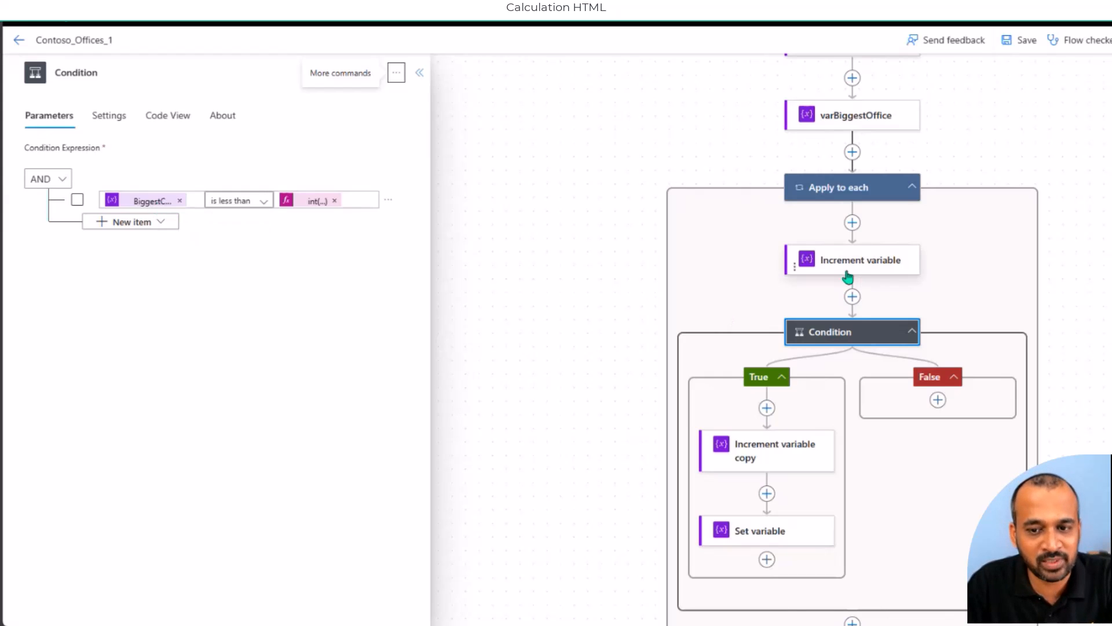
scroll(854, 261, "up", 3)
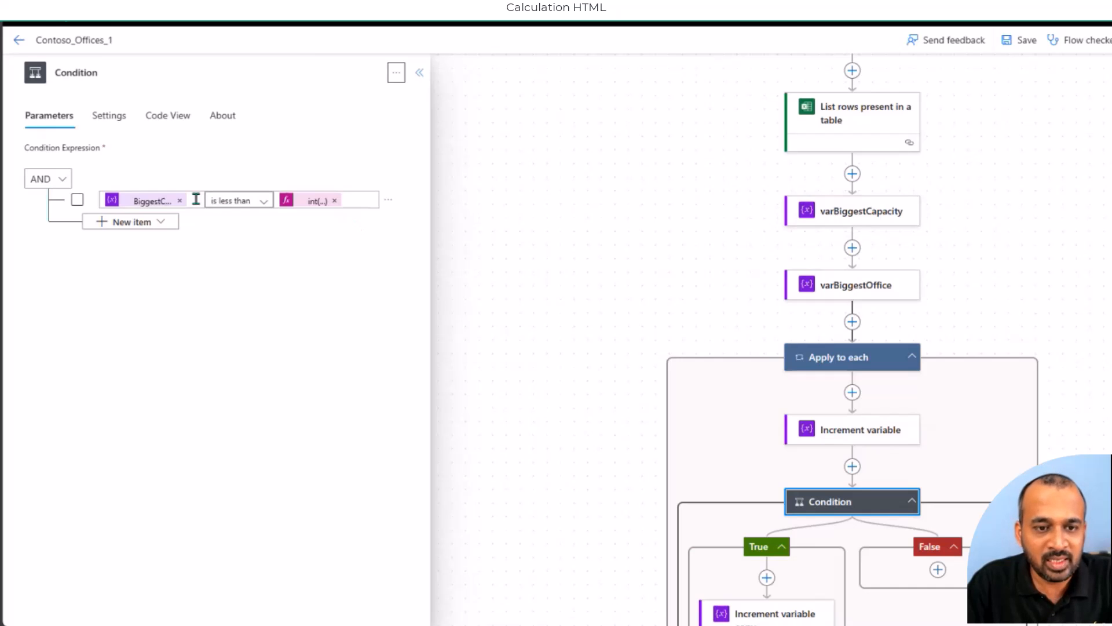
left_click(311, 203)
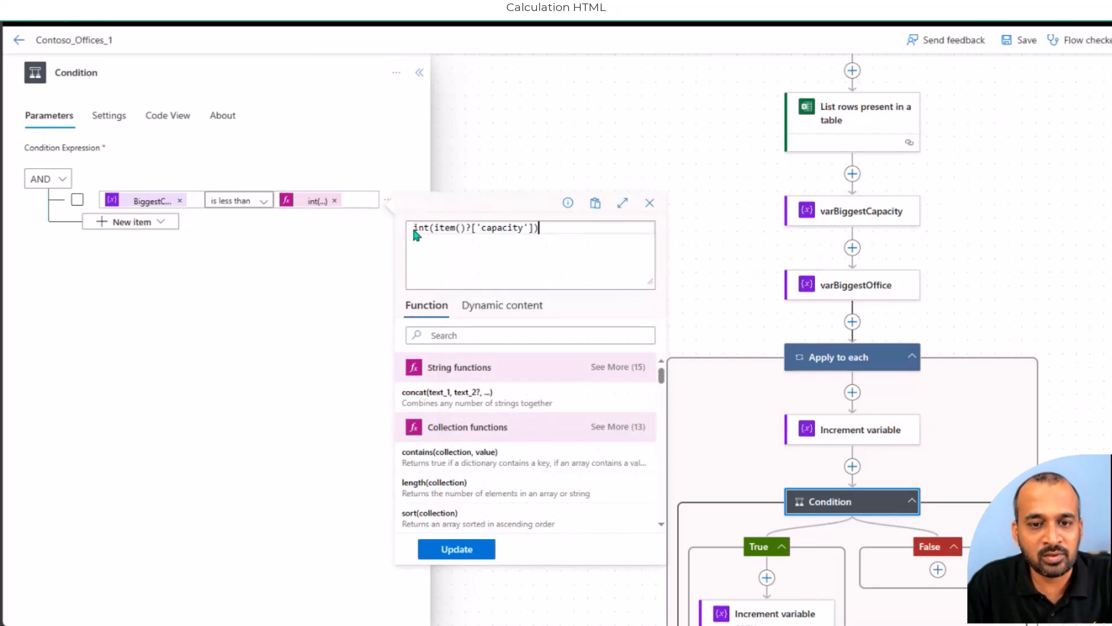
left_click(547, 228)
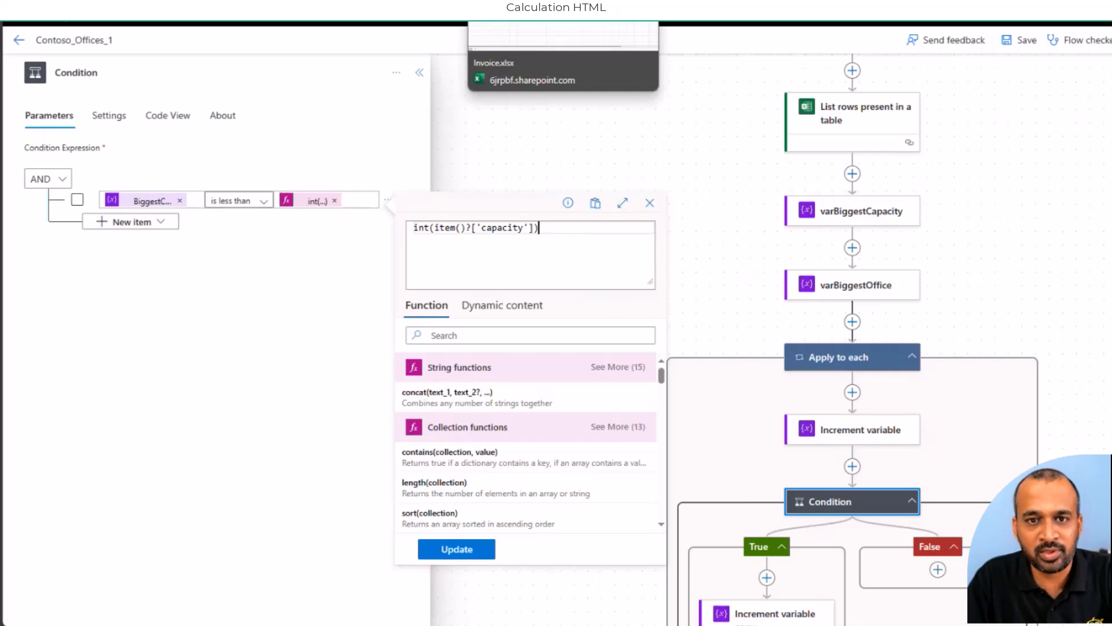
- Review the office capacities in Excel again, and return to the flow in Power Automate to view the Condition's True branch
left_click(515, 24)
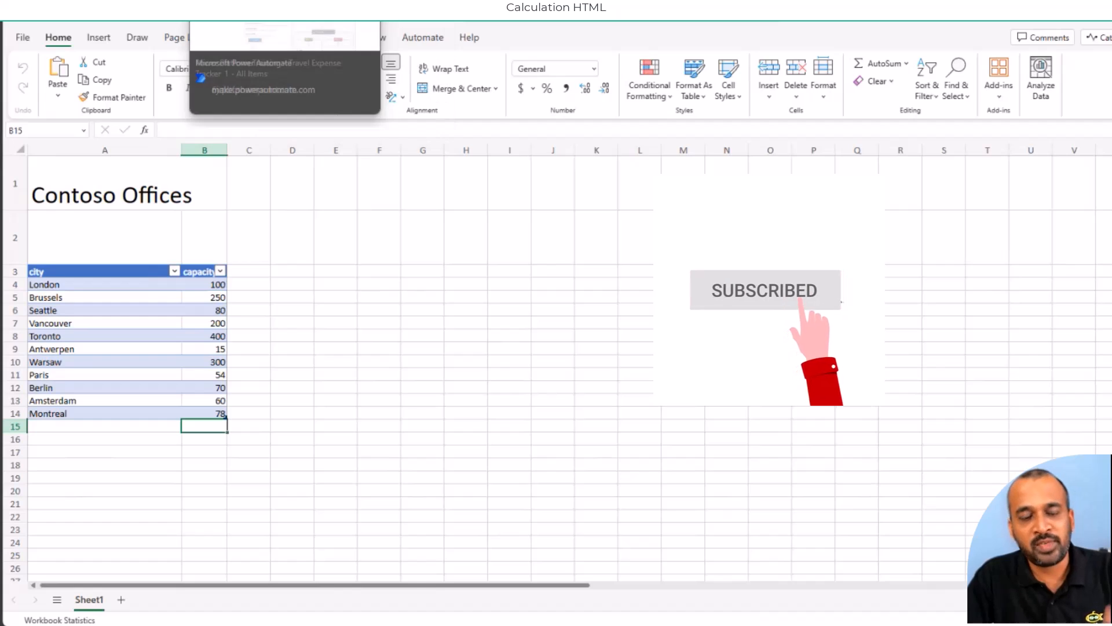
left_click(359, 23)
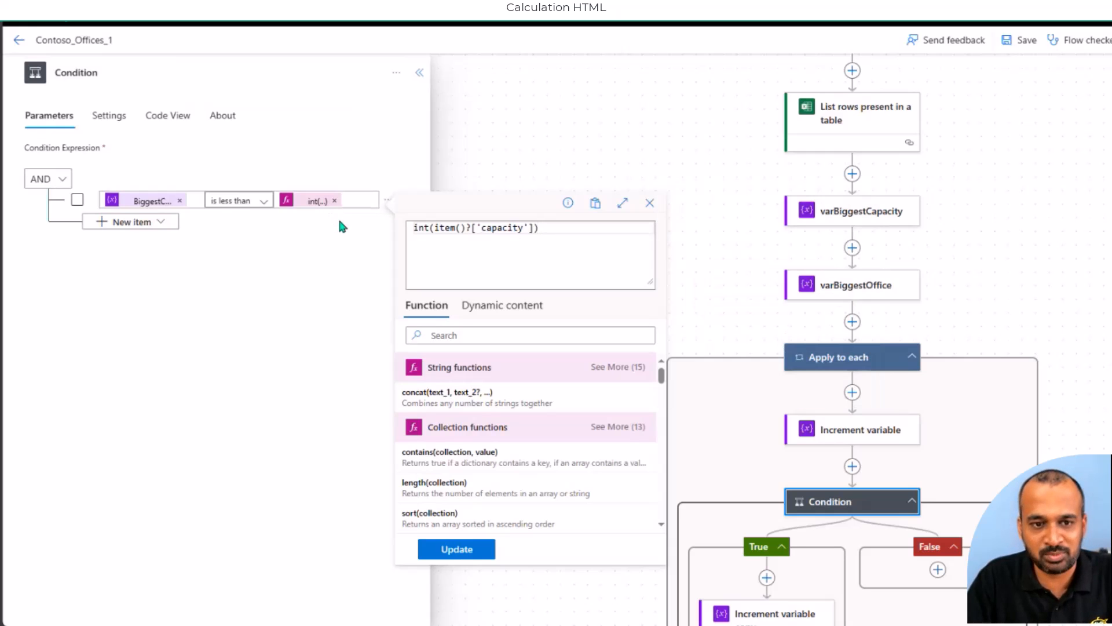
scroll(859, 432, "down", 4)
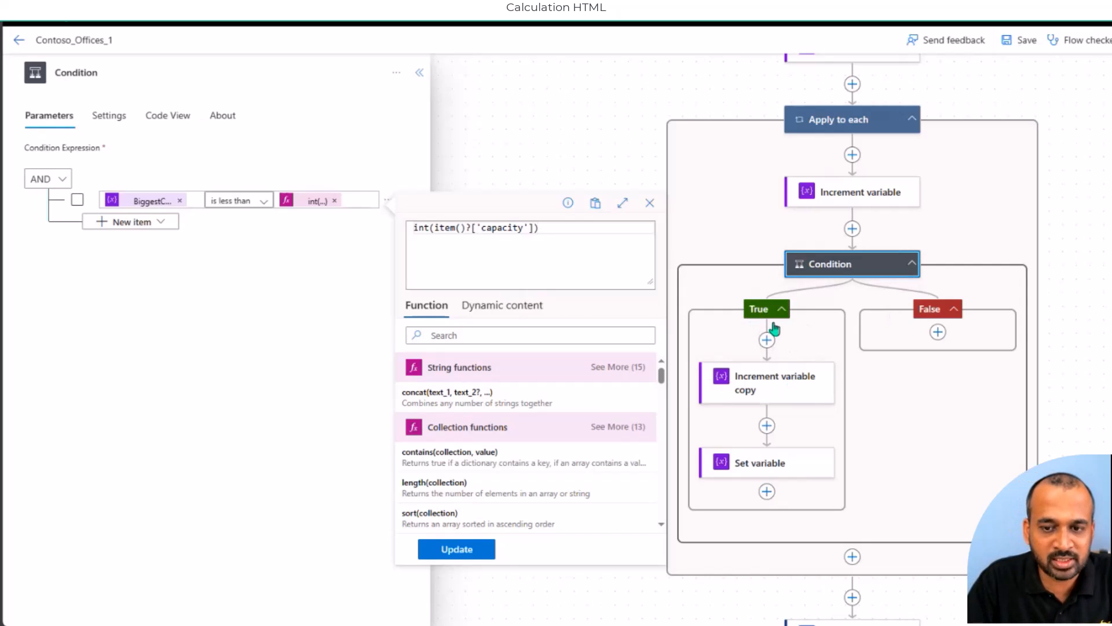
- Inspect the value expression of Increment variable copy in the True branch, and check the office capacities in Excel again
left_click(778, 387)
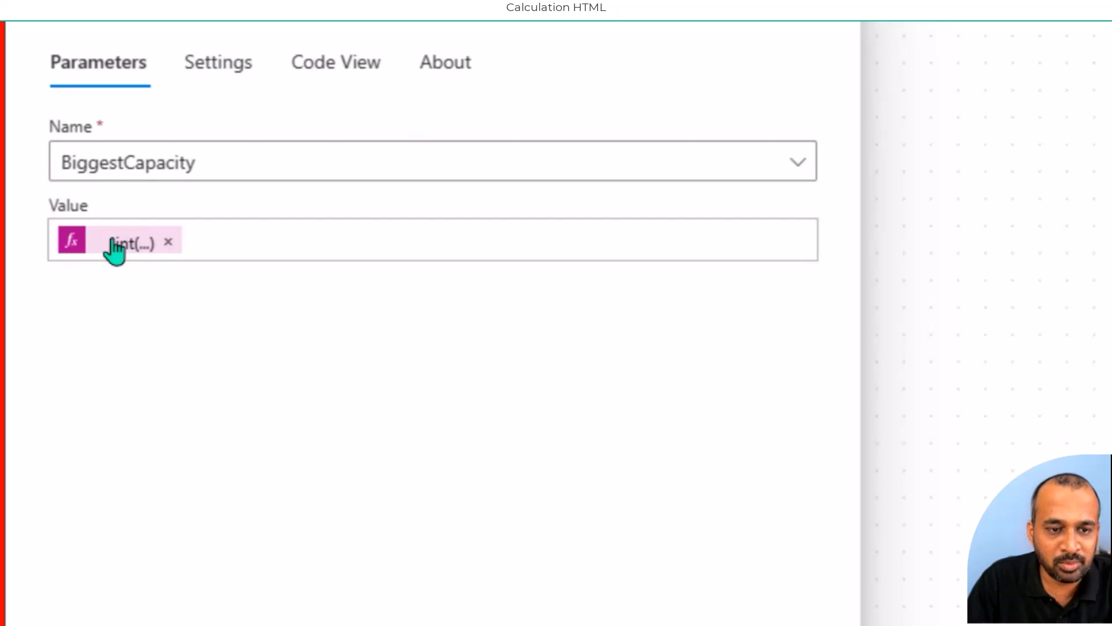
left_click(116, 249)
left_click_drag(1026, 297, 735, 302)
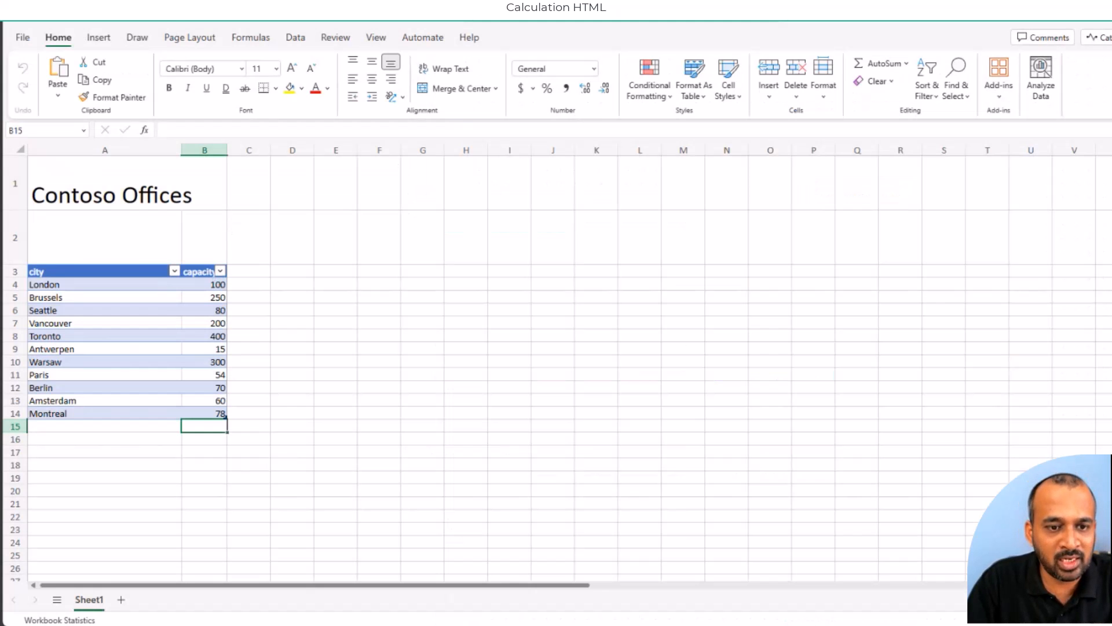
left_click(243, 5)
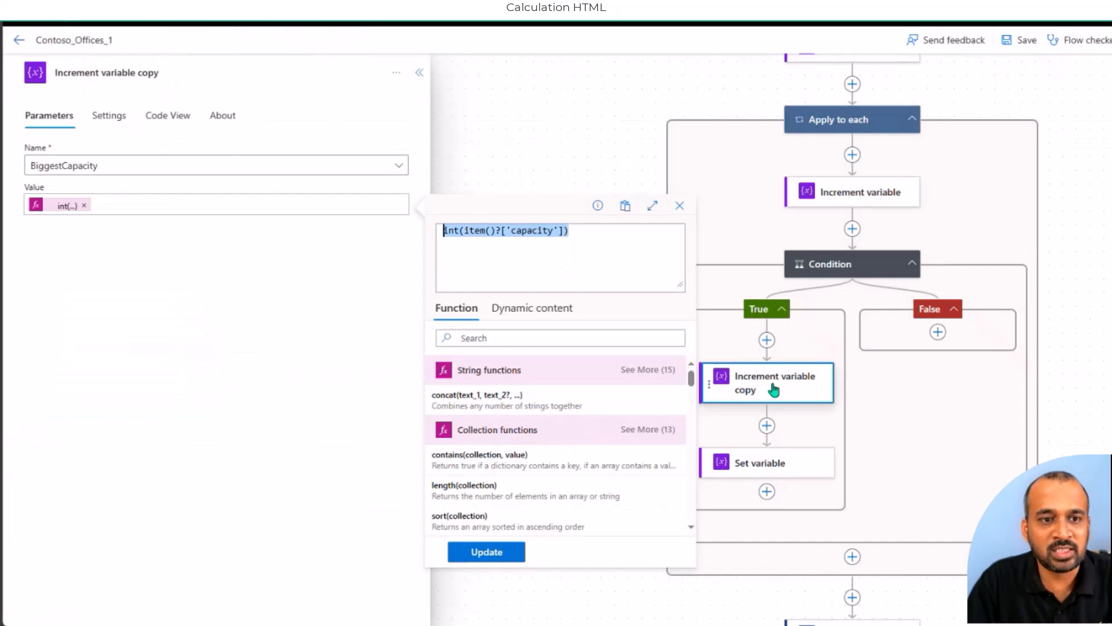
- Delete the Increment variable copy action from the Condition's True branch
right_click(718, 380)
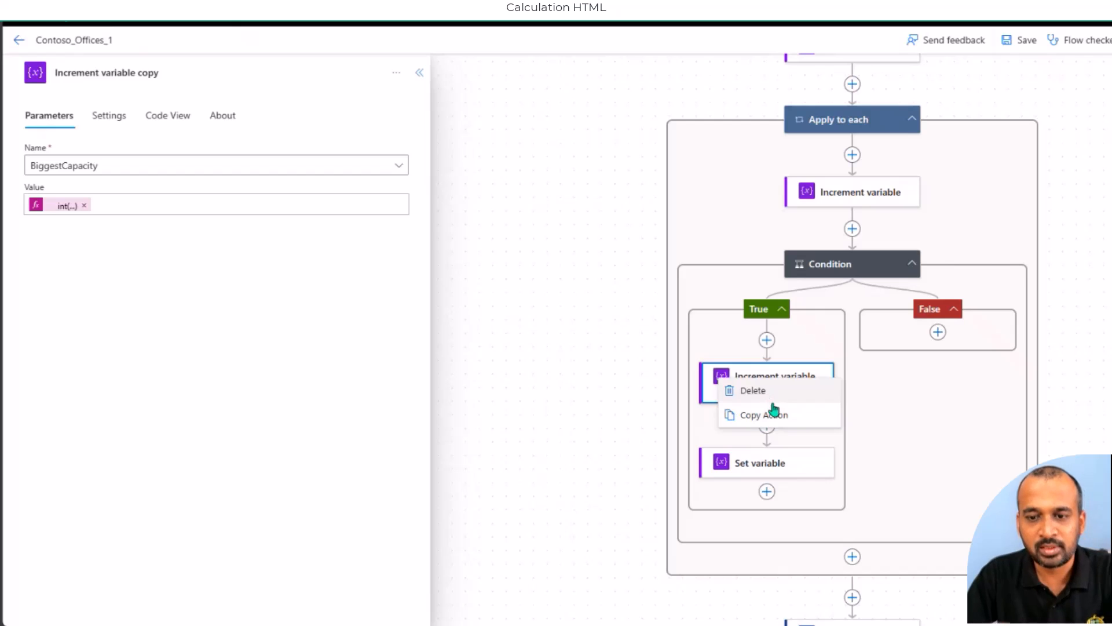
left_click(772, 395)
left_click(660, 353)
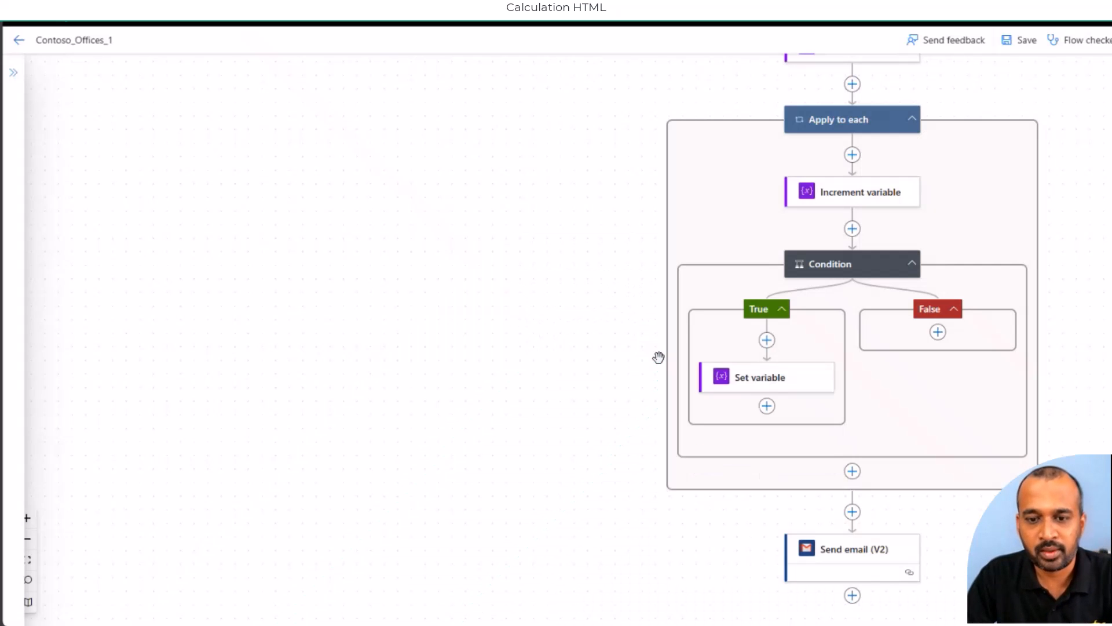
- Duplicate the Set variable action in the True branch, placing the copy above the original
left_click(766, 380)
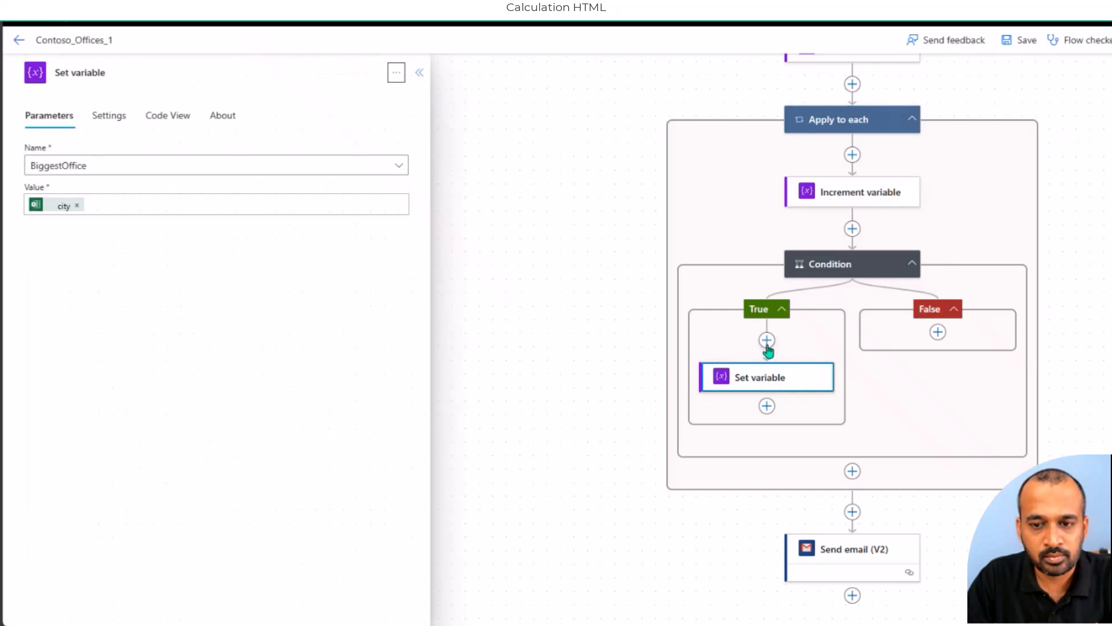
right_click(726, 384)
left_click(772, 415)
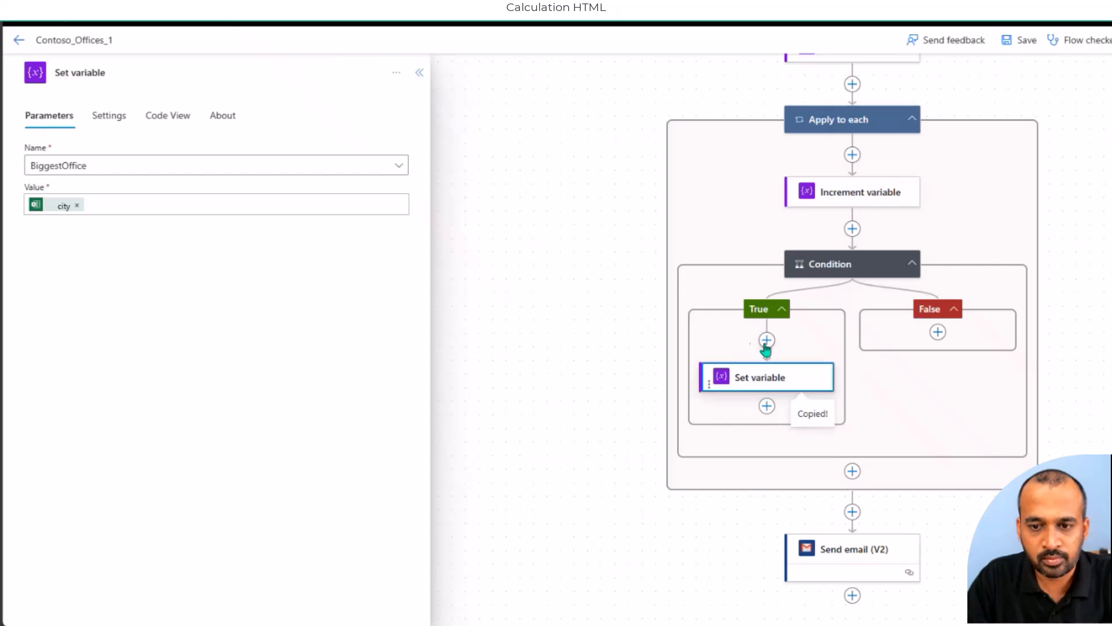
left_click(767, 341)
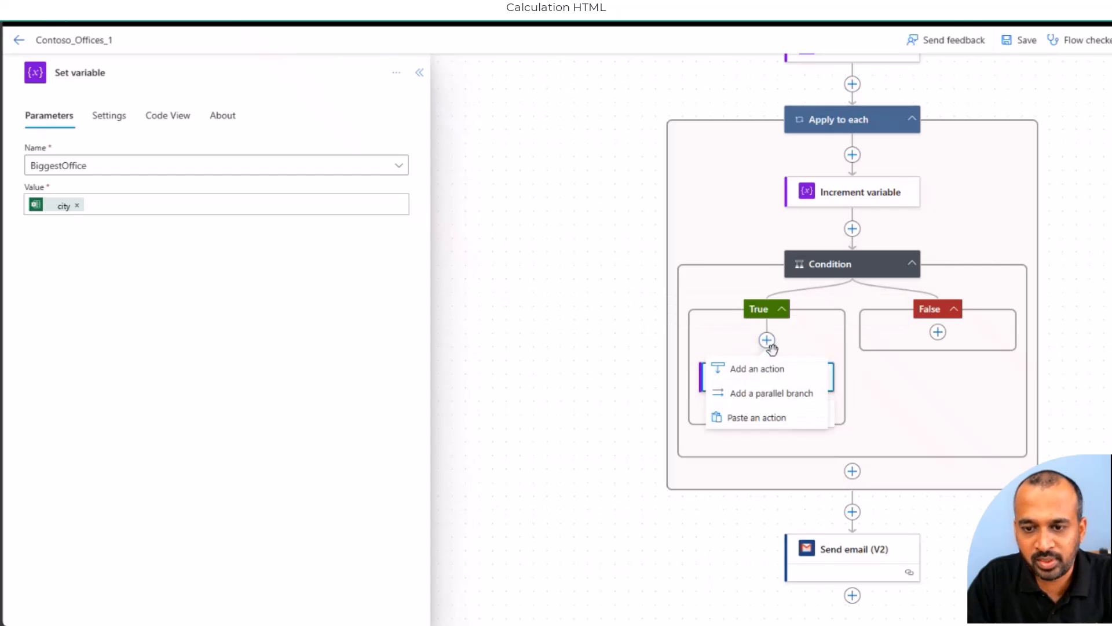
left_click(768, 418)
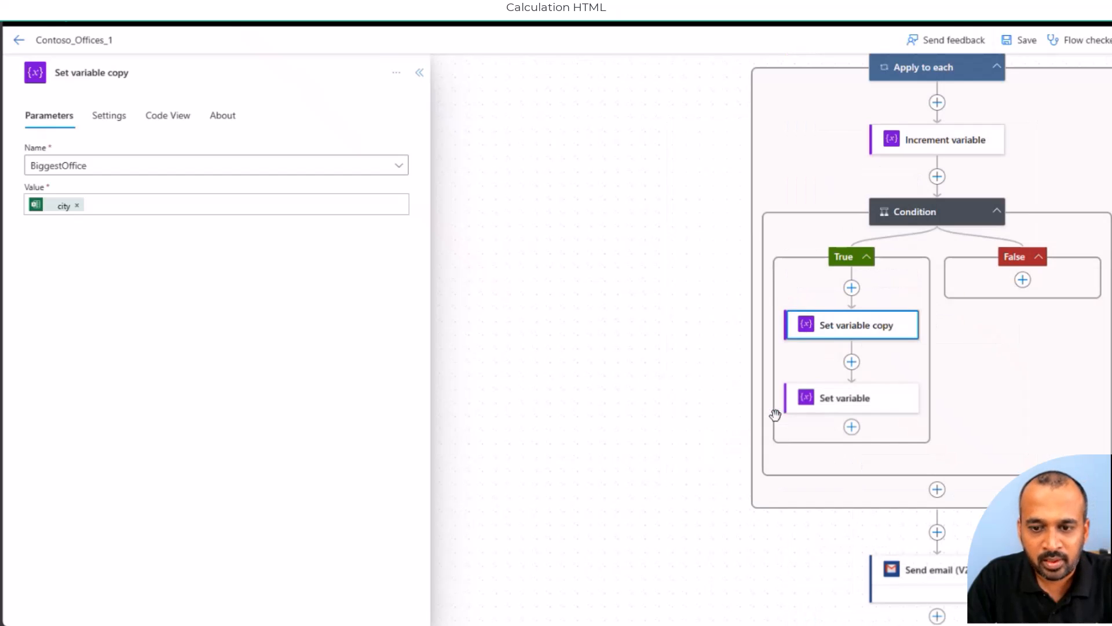
- Rename the Set variable copy action as SetBiggestCapacity
left_click(128, 74)
key("ctrl+Right")
key("End")
key("ctrl+shift+Left")
key("ctrl+shift+Left")
type("Bigg")
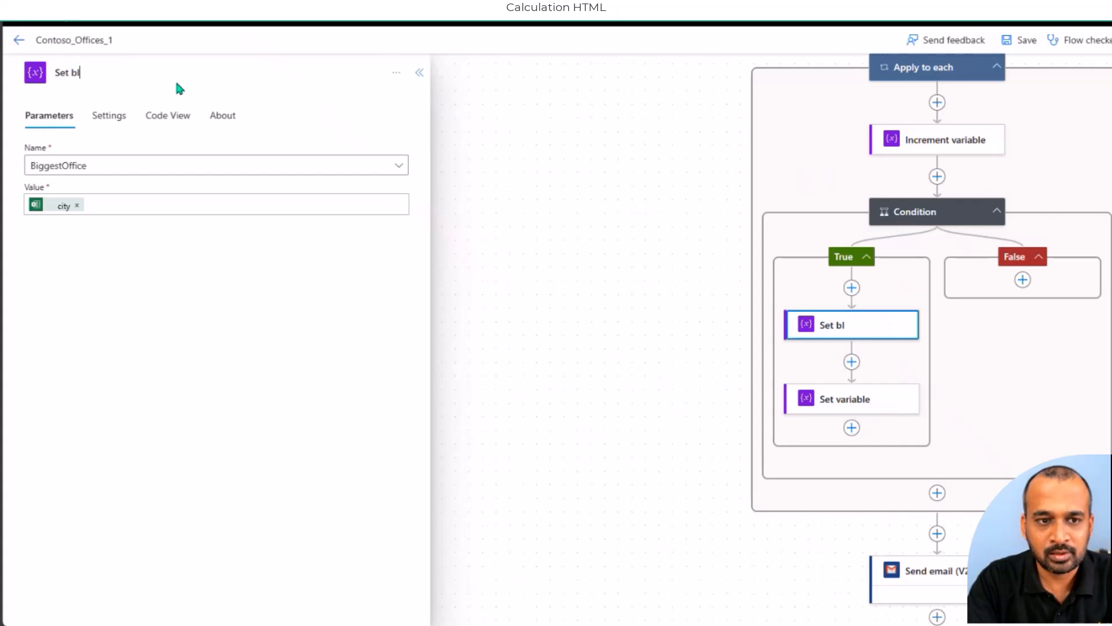
key("BackSpace")
key("BackSpace")
key("BackSpace")
key("BackSpace")
key("BackSpace")
type("B")
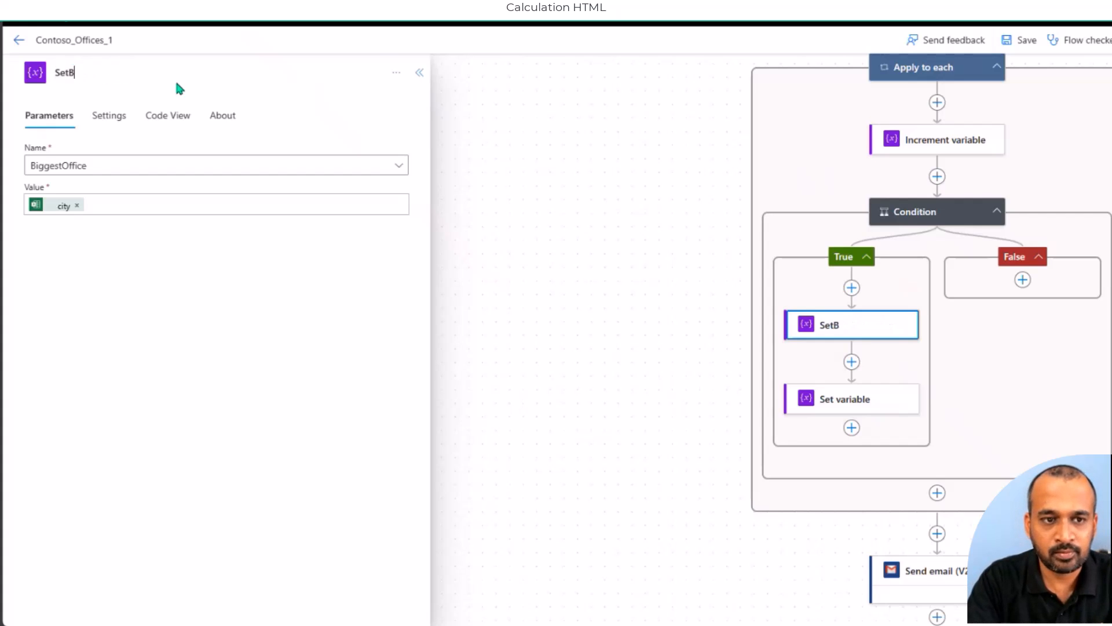
type("iggestCapacity")
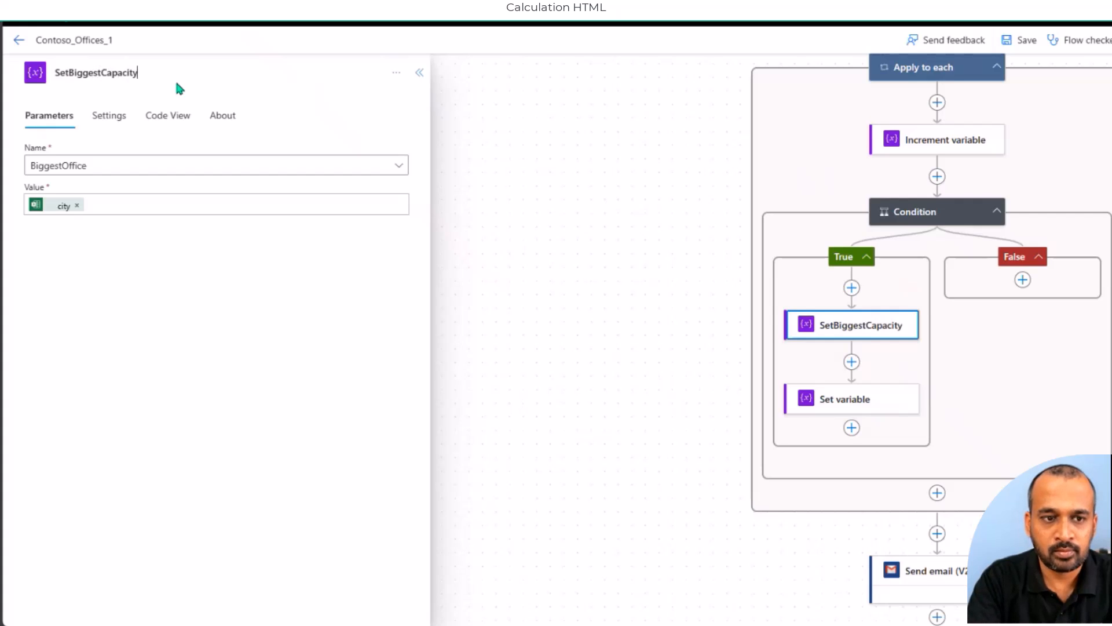
- Make SetBiggestCapacity set the BiggestCapacity variable to the expression int(item()?['capacity']), as used in the loop's Increment variable action
left_click(72, 168)
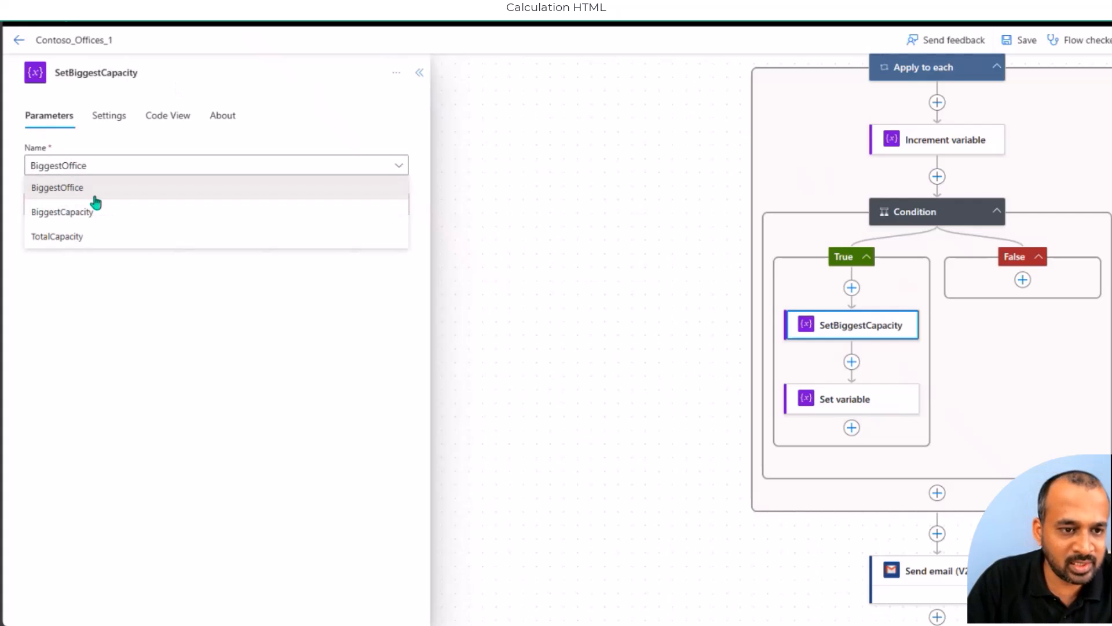
left_click(104, 213)
left_click(132, 211)
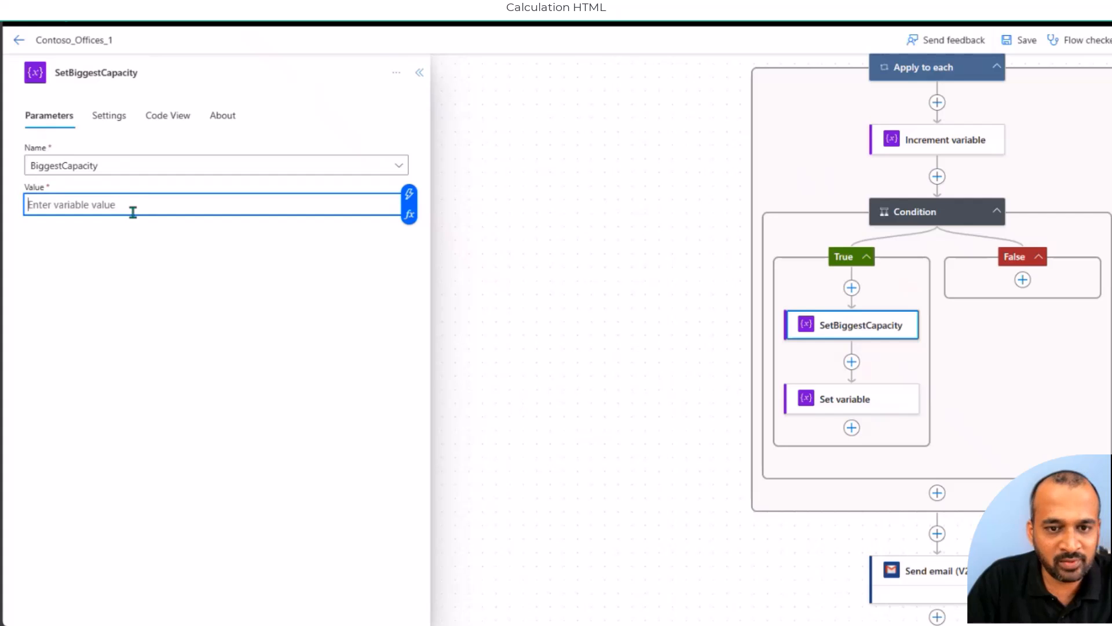
left_click(407, 193)
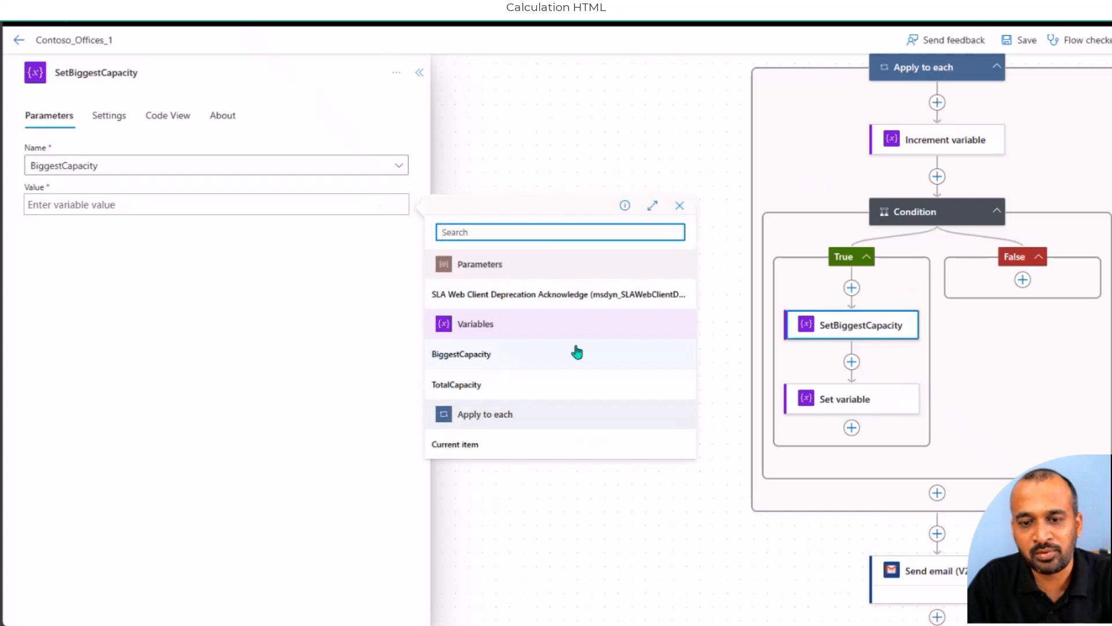
left_click(953, 149)
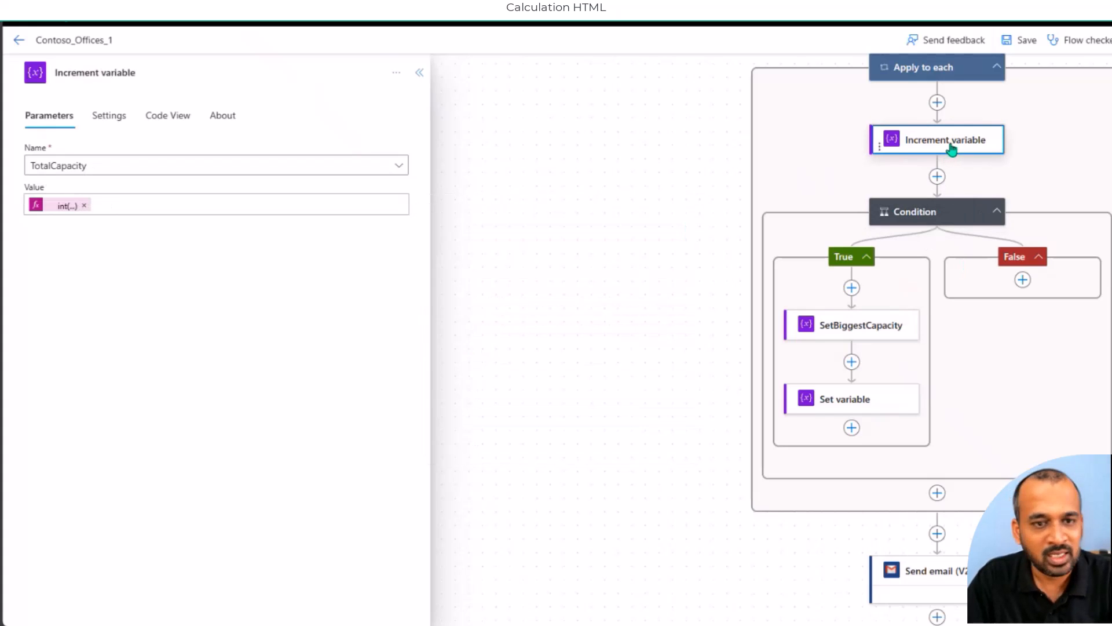
left_click(67, 205)
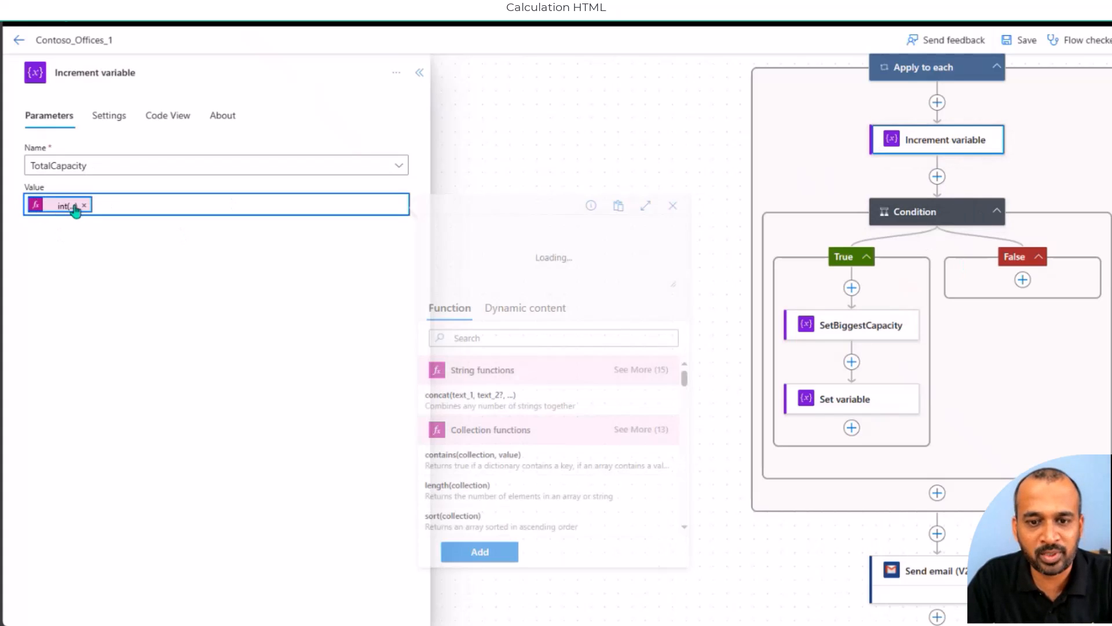
left_click(860, 325)
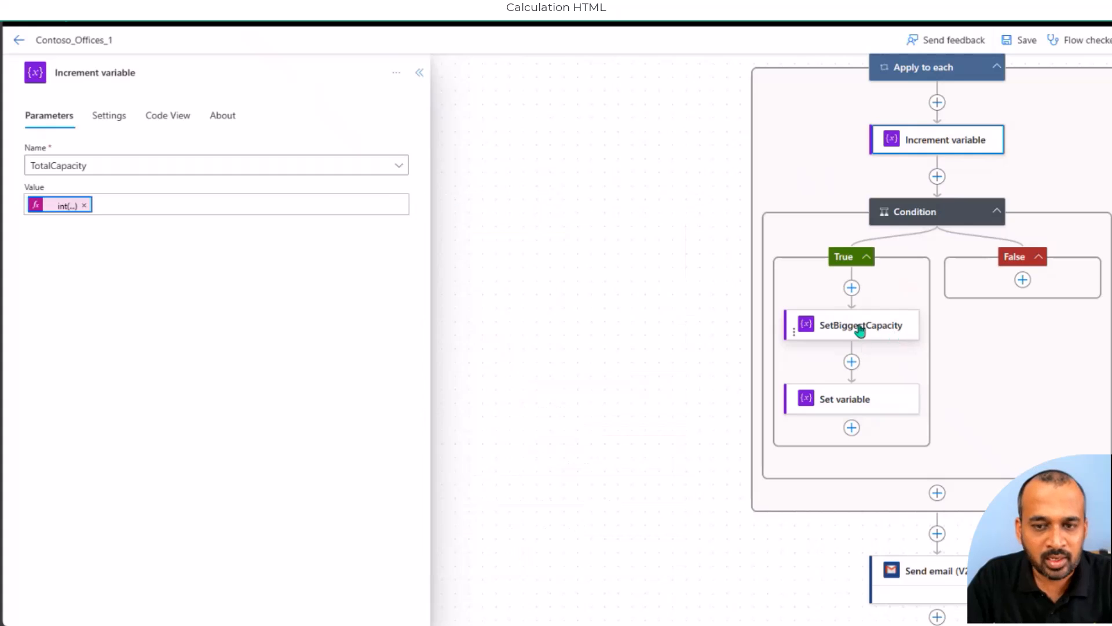
left_click(96, 203)
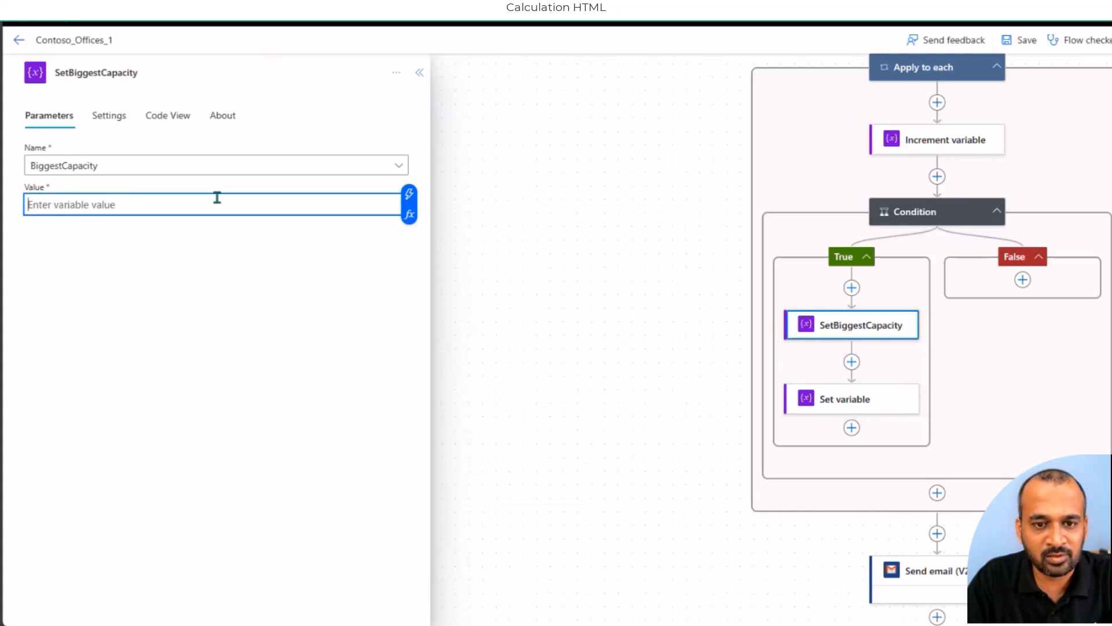
left_click(411, 215)
key("ctrl+v")
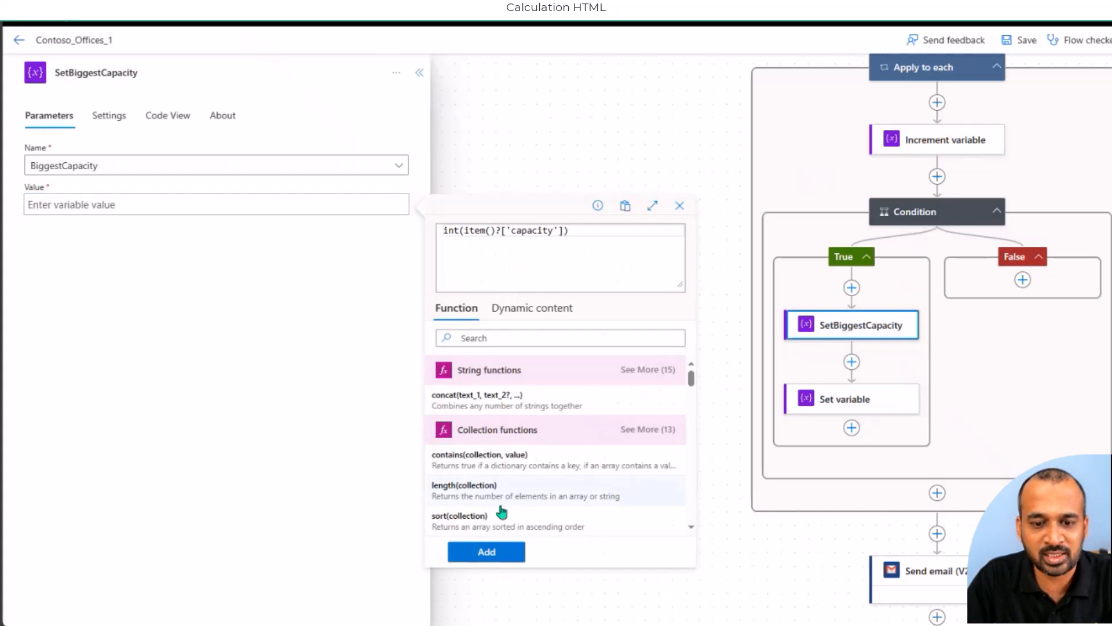
left_click(486, 551)
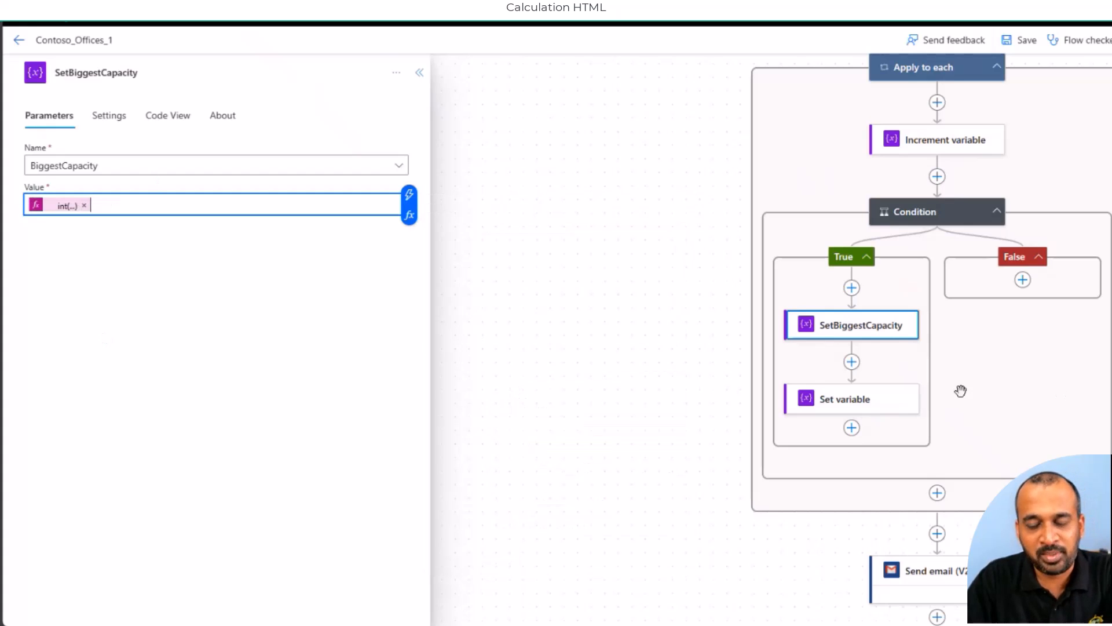
- Rename the remaining Set variable action in the True branch as Set Biggest Office
left_click(883, 406)
left_click(82, 71)
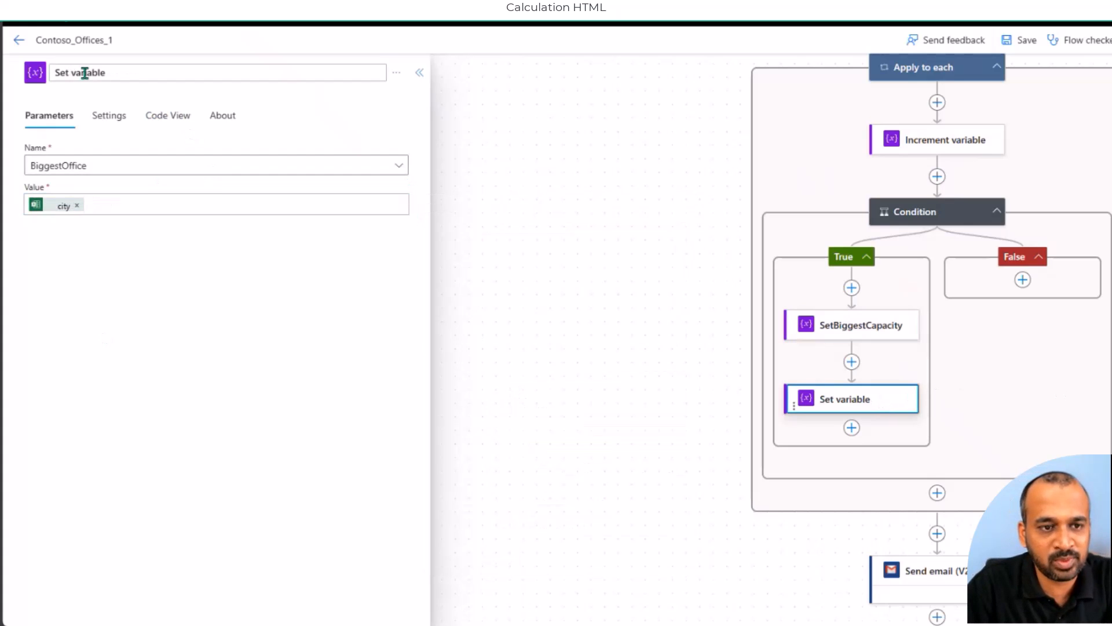
double_click(84, 70)
type("Biggest Office")
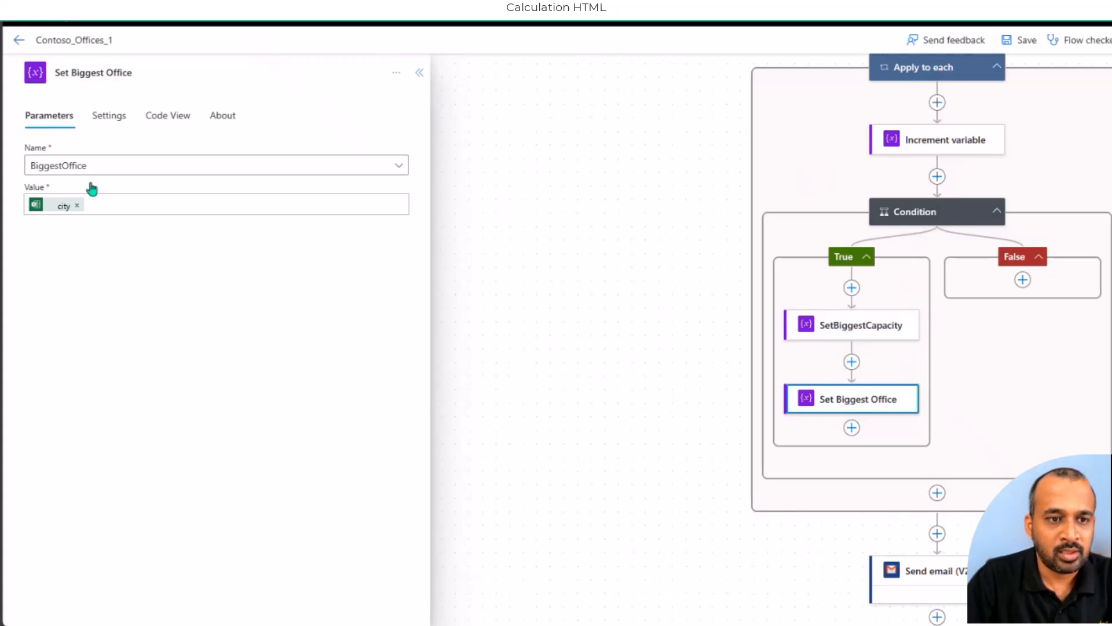
- Check that Set Biggest Office targets the BiggestOffice variable, and view the dynamic content available for its value
left_click(70, 167)
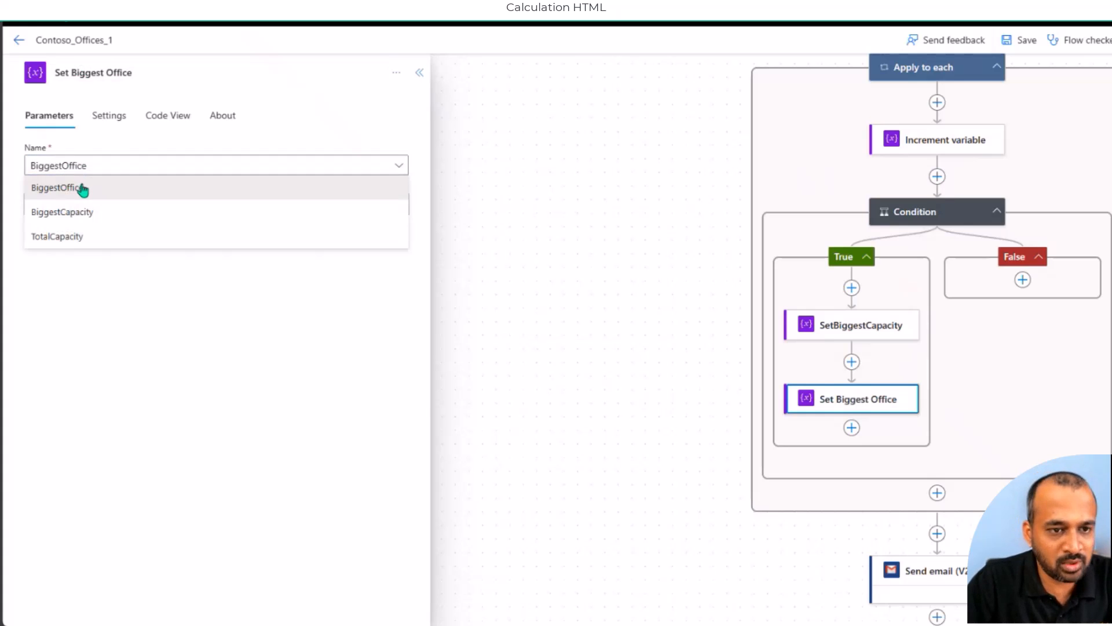
left_click(83, 188)
left_click(152, 203)
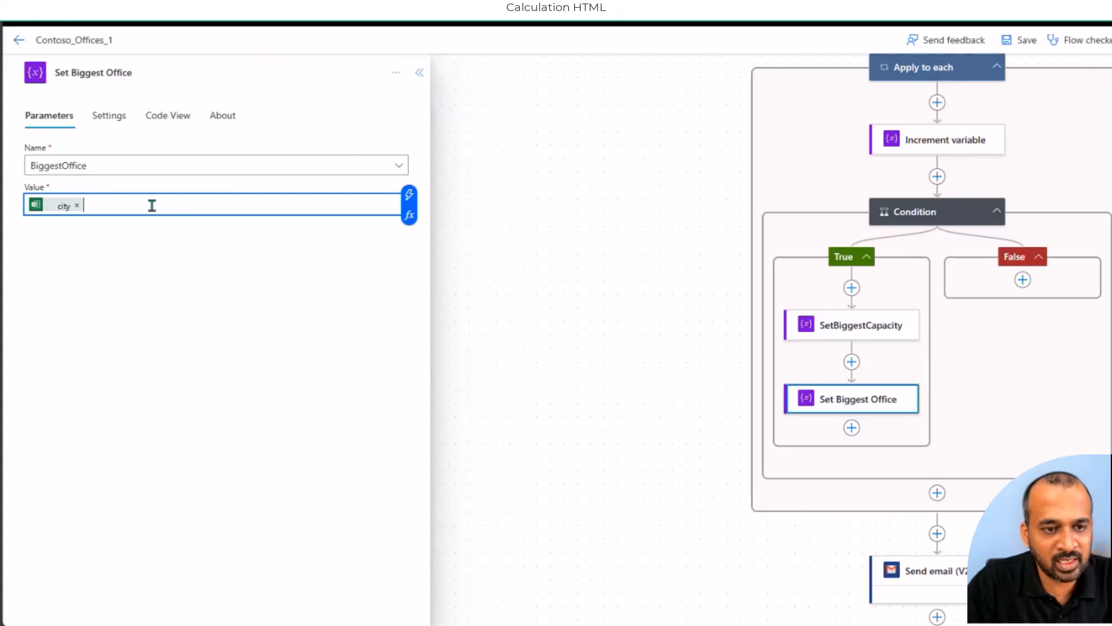
left_click(408, 194)
scroll(522, 464, "down", 1)
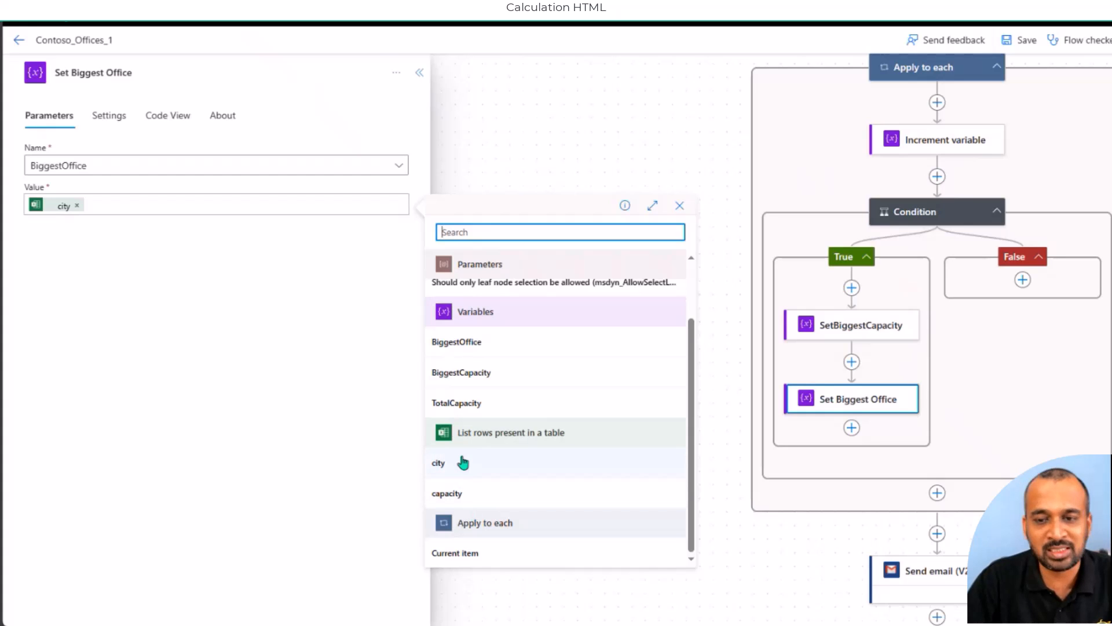
- Inspect the value expression of the SetBiggestCapacity action
left_click(855, 326)
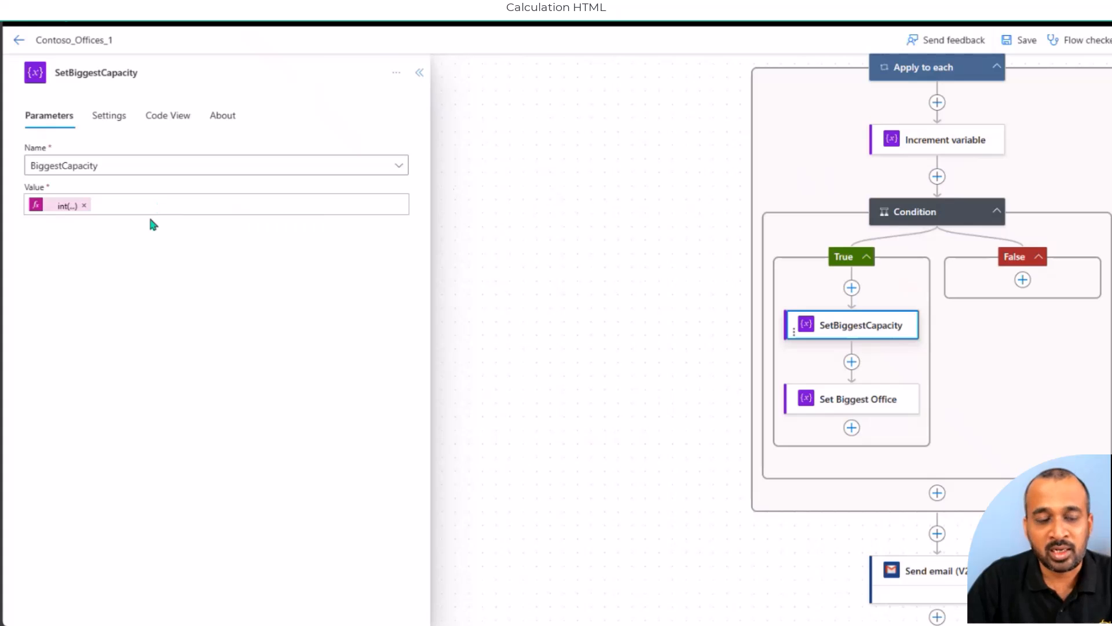
left_click(177, 202)
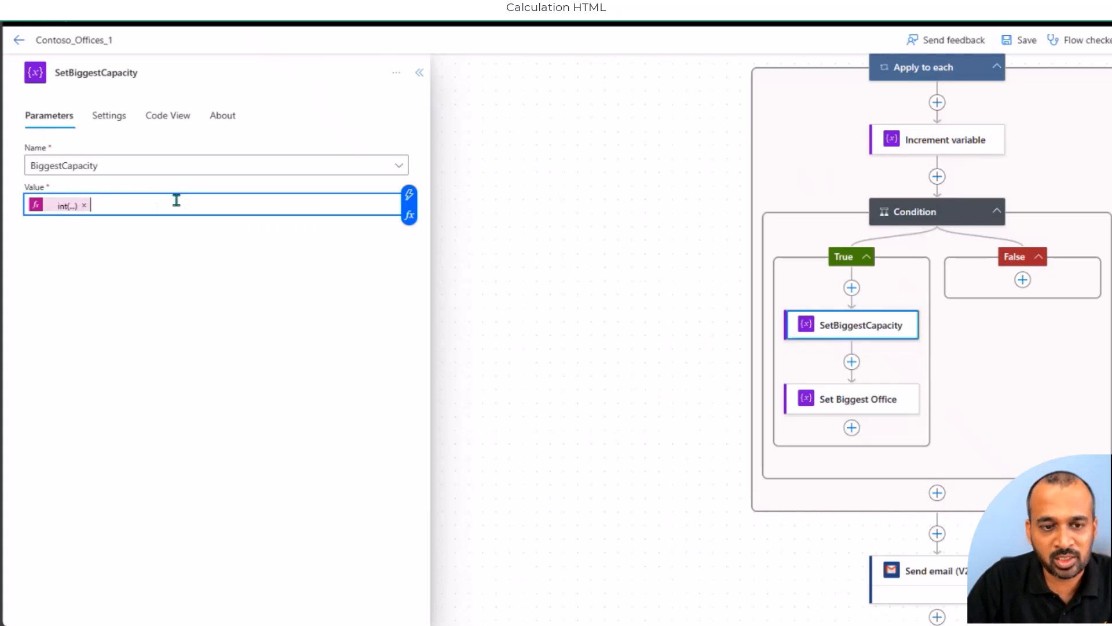
left_click(410, 215)
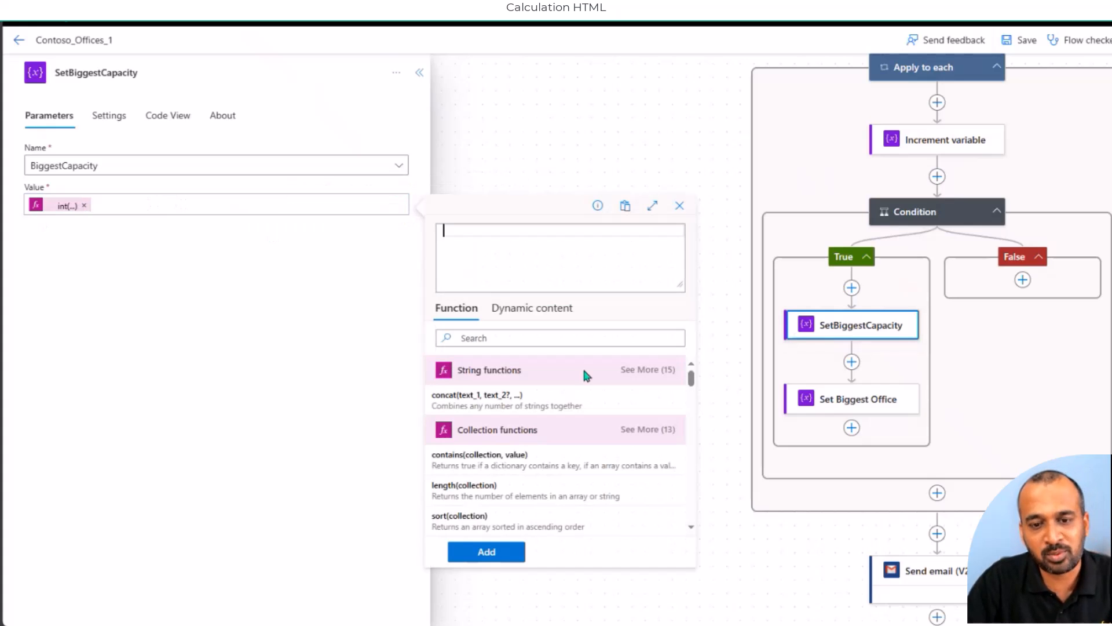
left_click(66, 207)
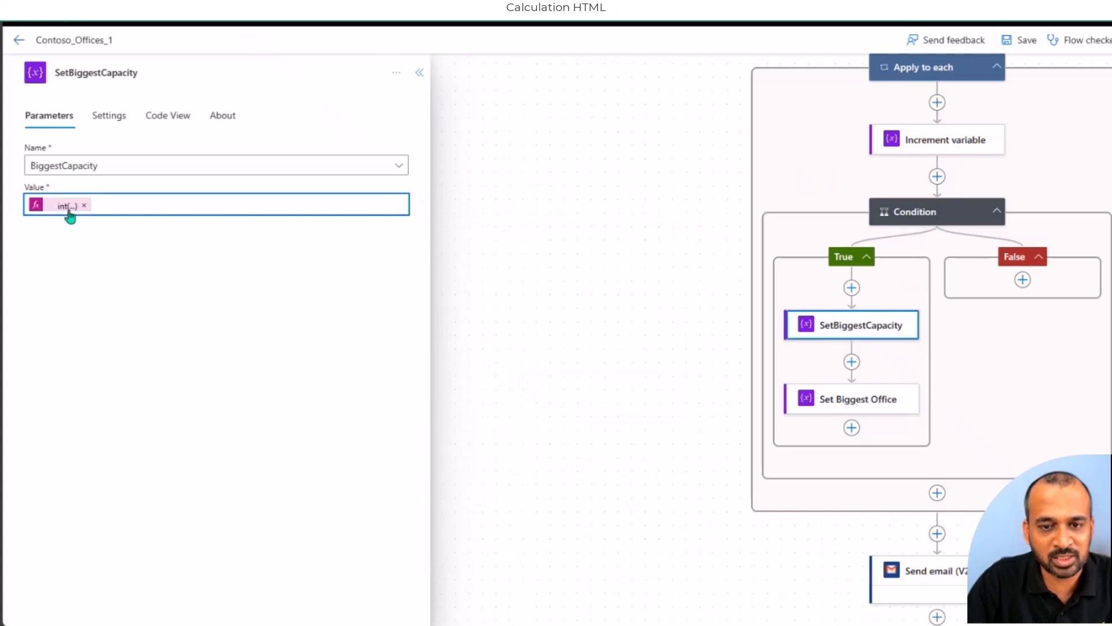
left_click(440, 234)
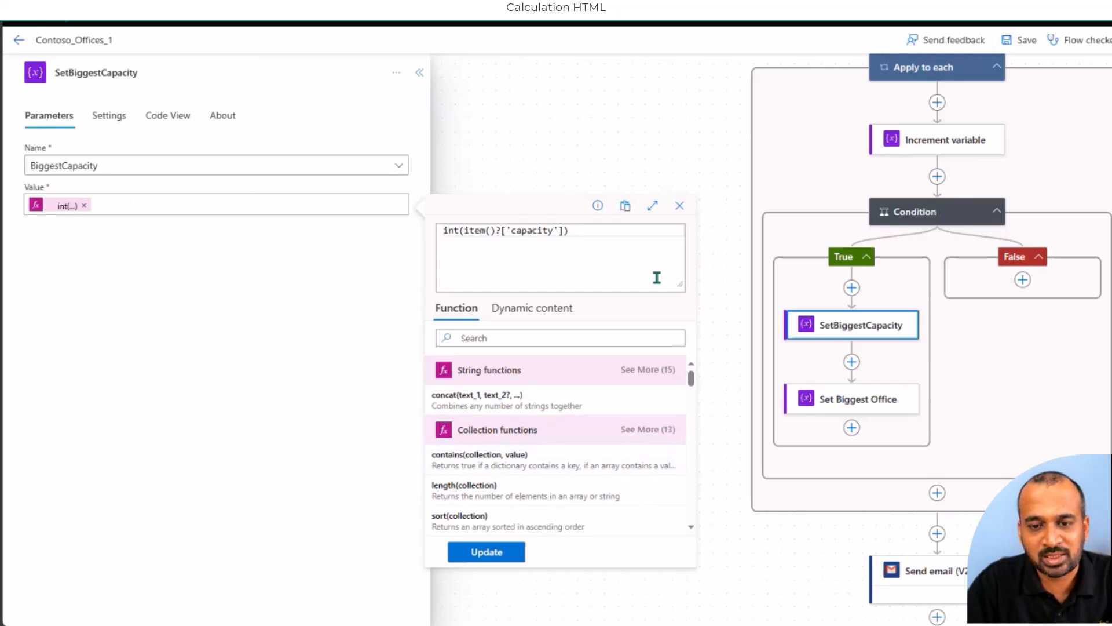
left_click(968, 392)
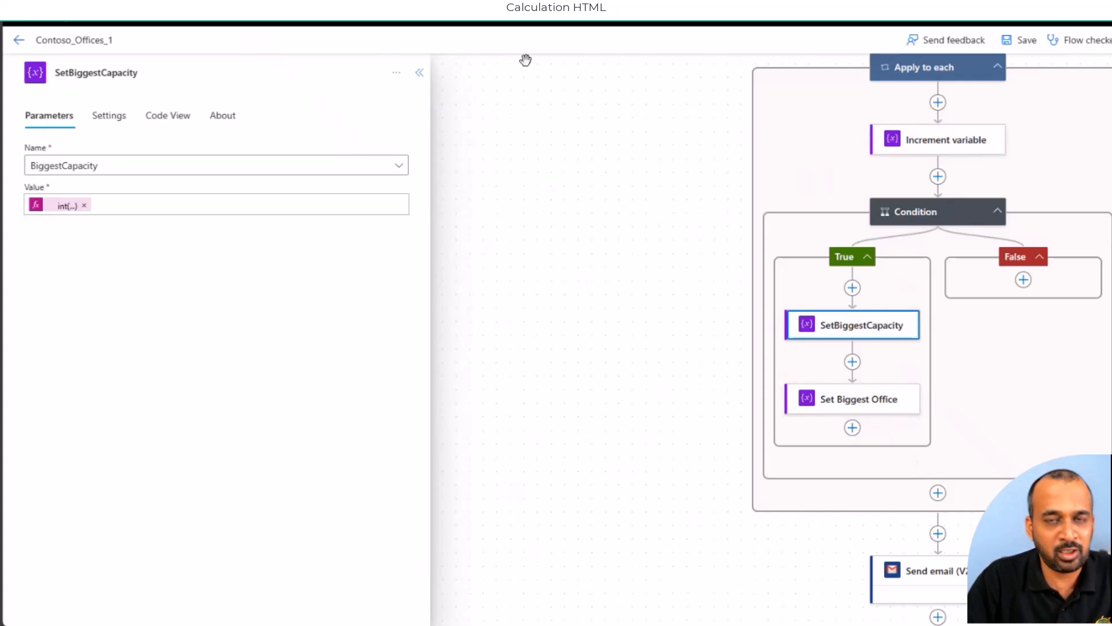
- Review the loop's Increment variable action and the Condition's comparison again
left_click(926, 151)
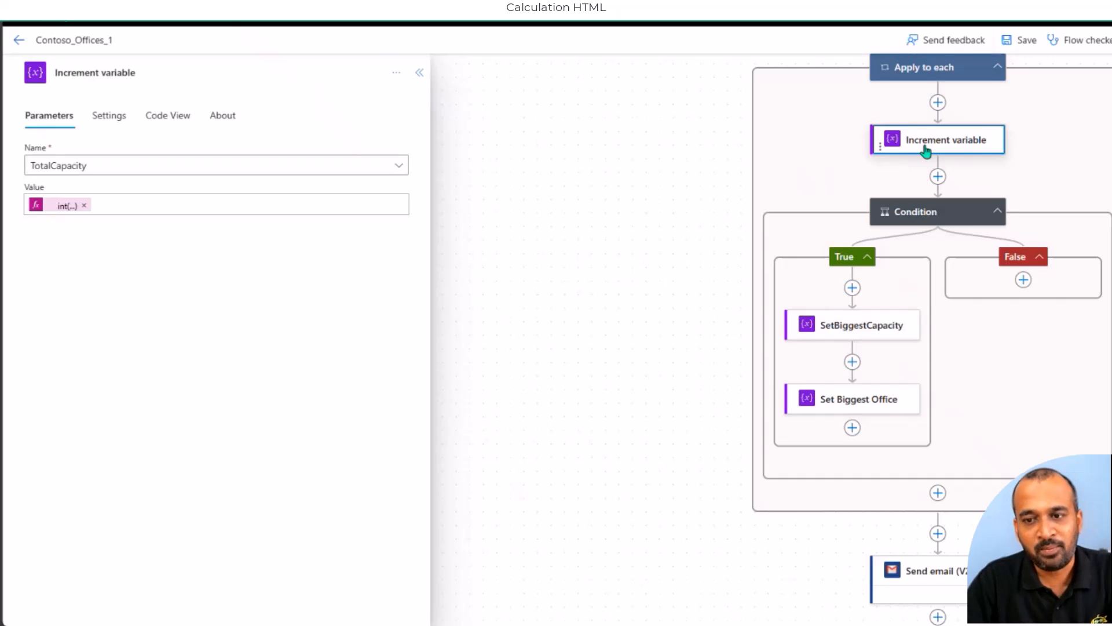
left_click(937, 221)
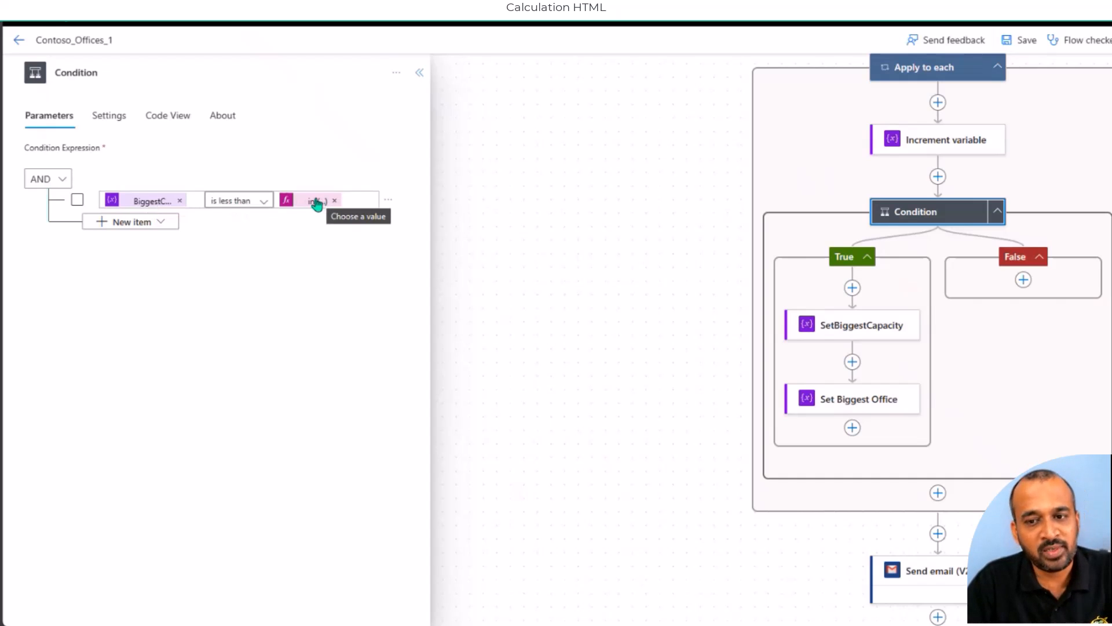
- Review the SetBiggestCapacity, Set Biggest Office and Condition settings against the capacity column in the Offices workbook
left_click(855, 331)
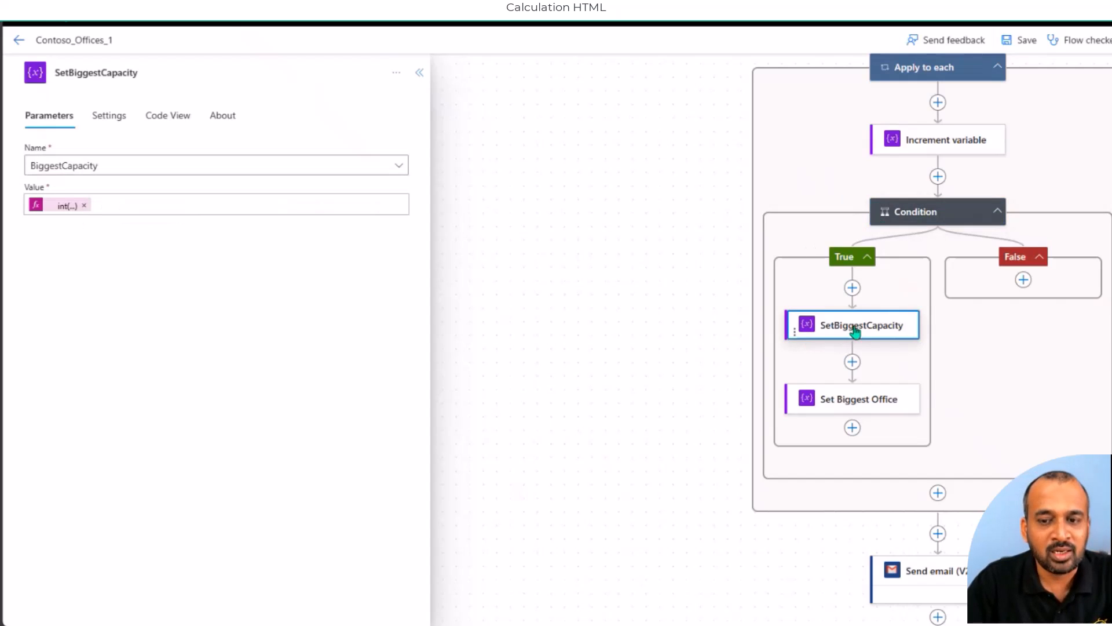
left_click(849, 404)
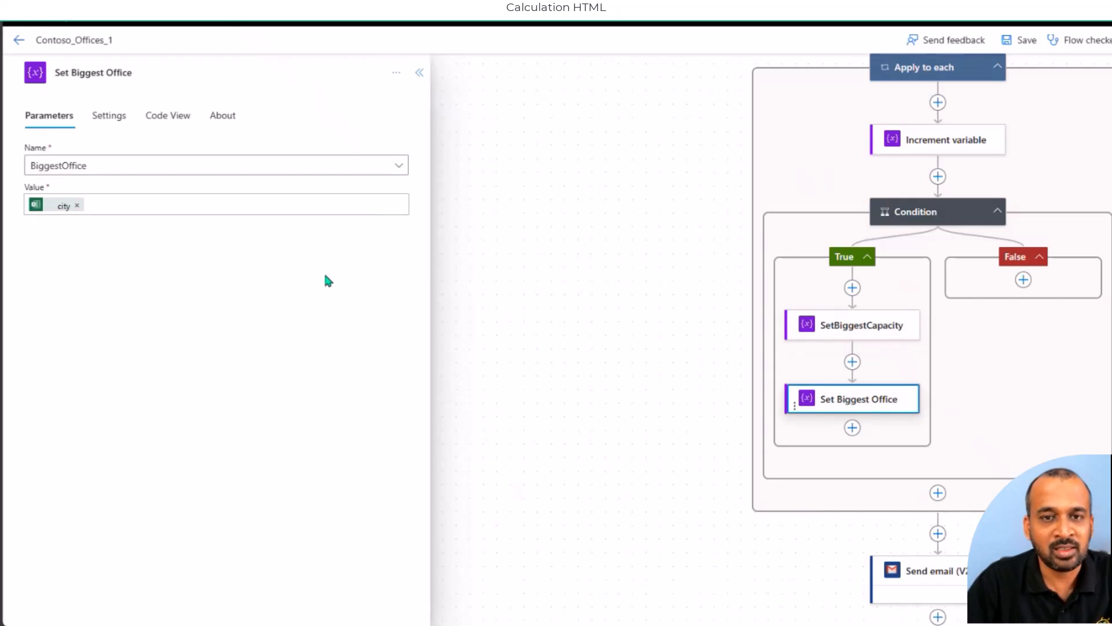
left_click(103, 22)
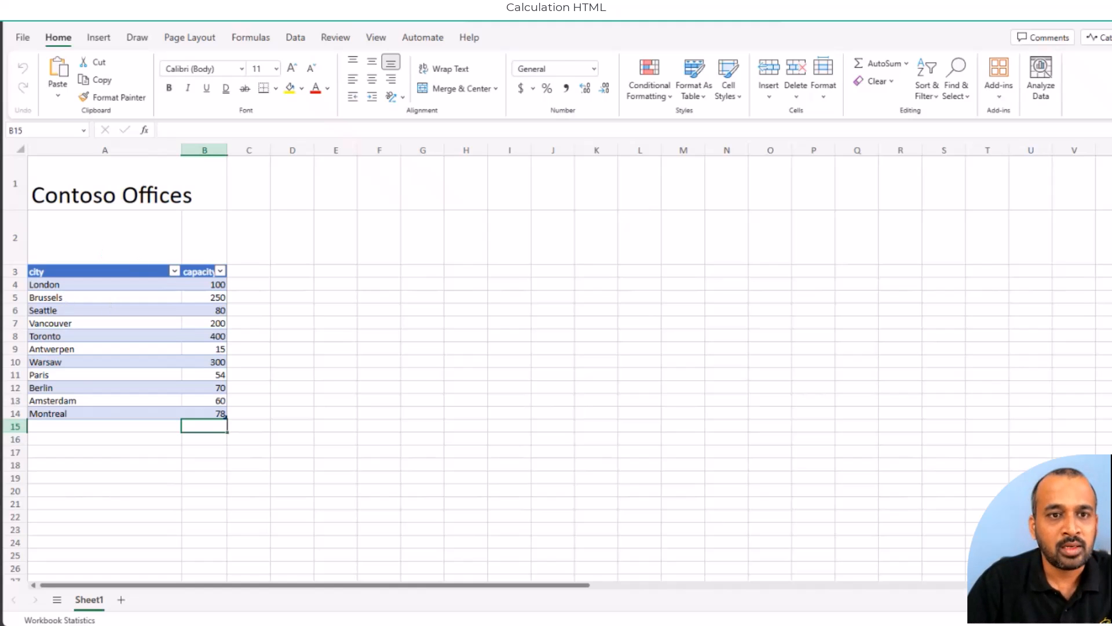
left_click(58, 22)
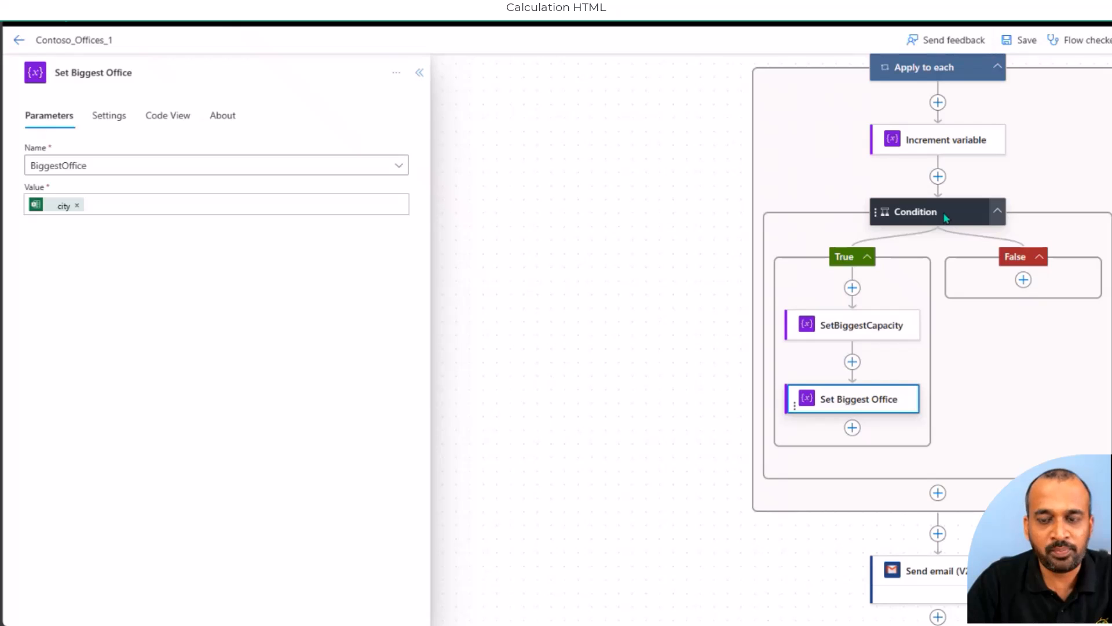
left_click(928, 223)
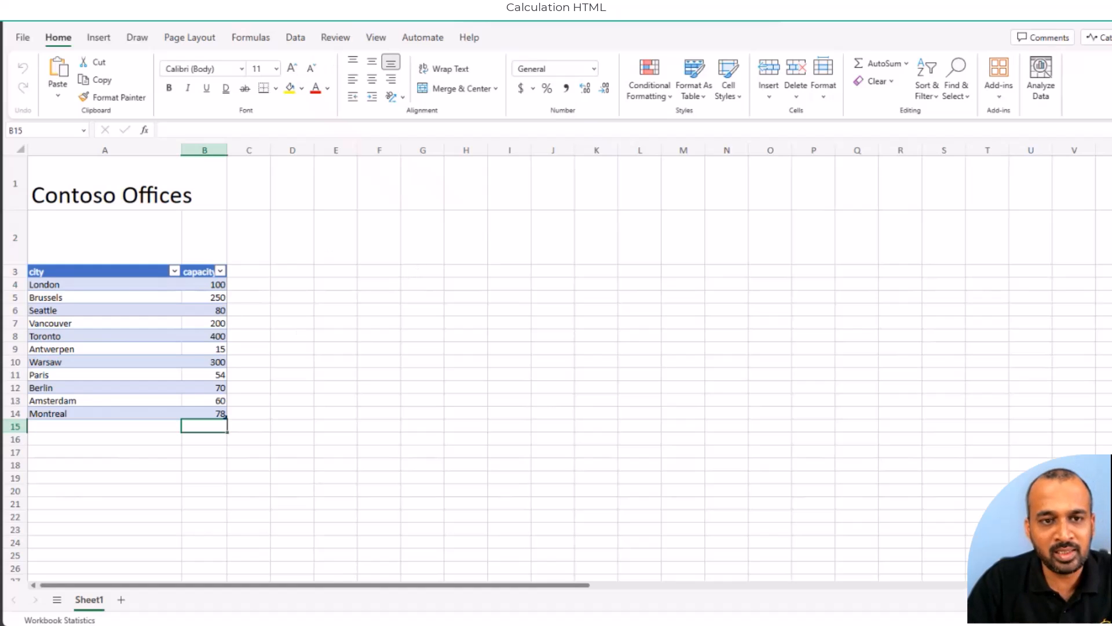
left_click_drag(193, 295, 217, 402)
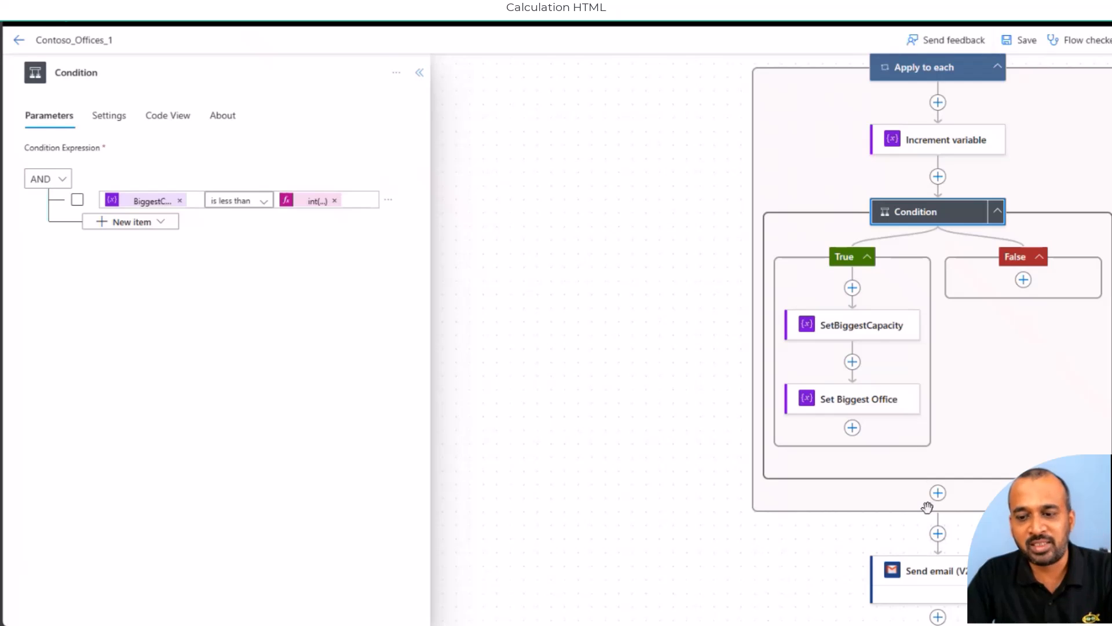
scroll(976, 294, "down", 1)
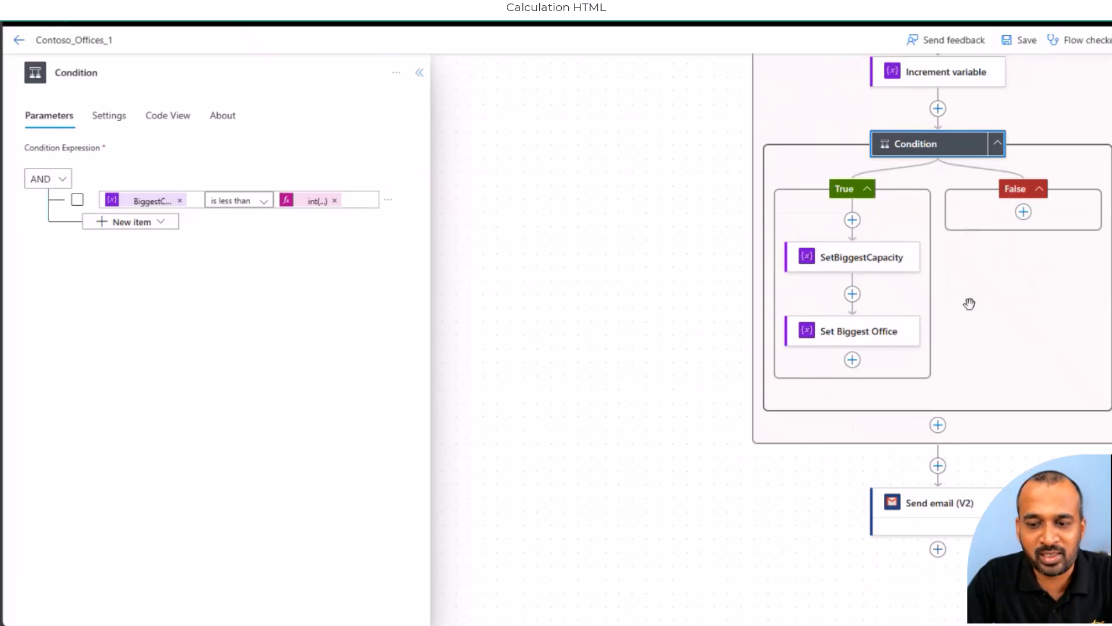
- Review the Send email (V2) action's recipient, its Office Details body text and the variables available as dynamic content
left_click(951, 506)
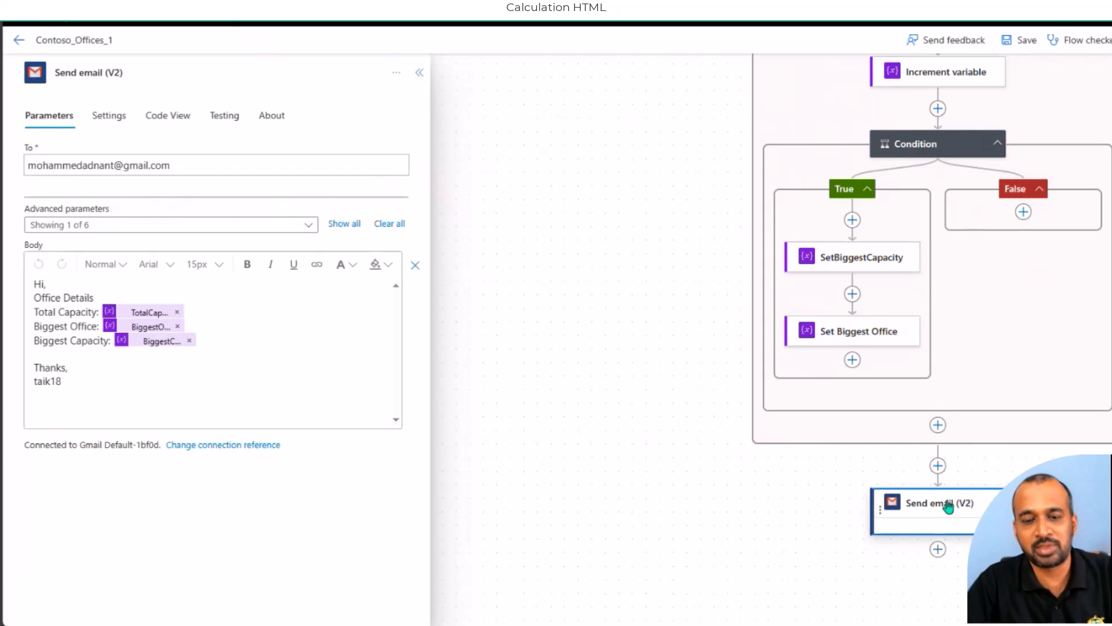
left_click_drag(49, 165, 146, 165)
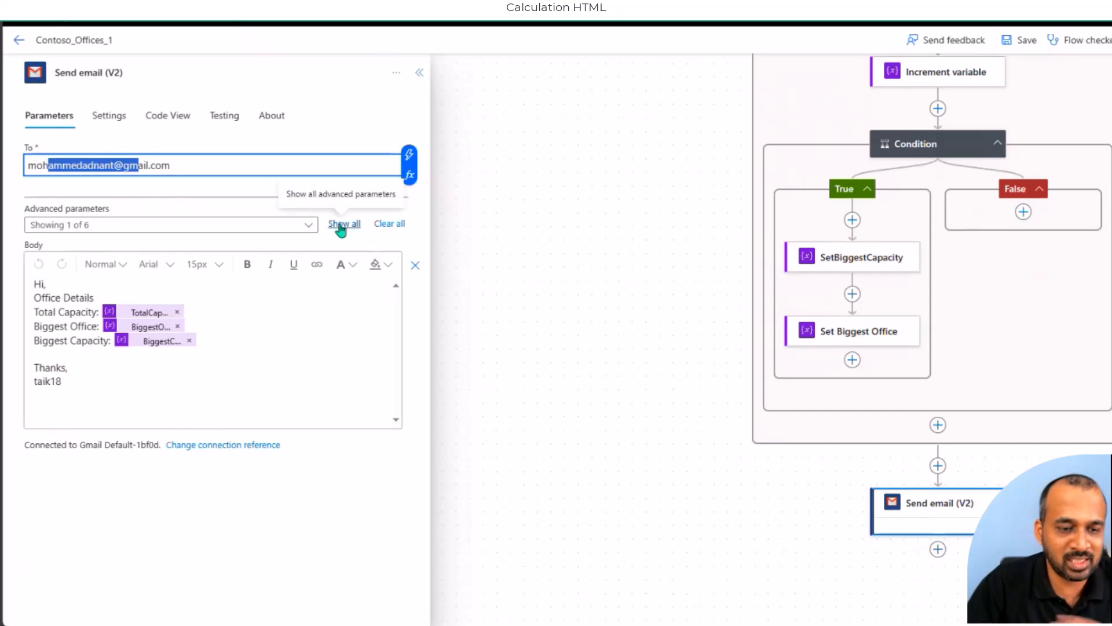
left_click_drag(54, 284, 103, 400)
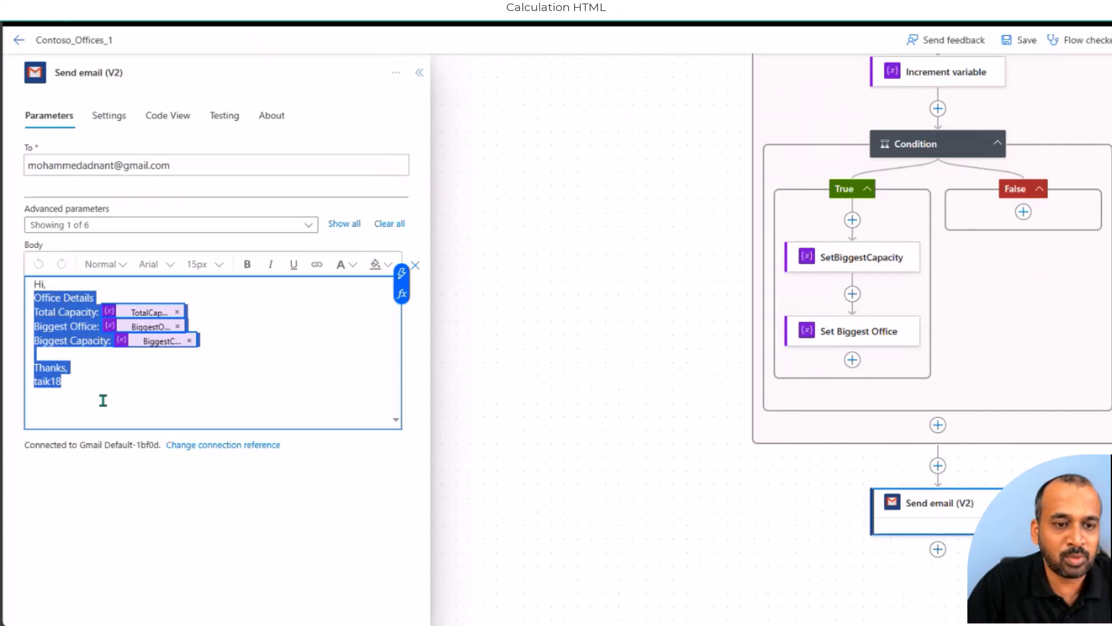
left_click(122, 395)
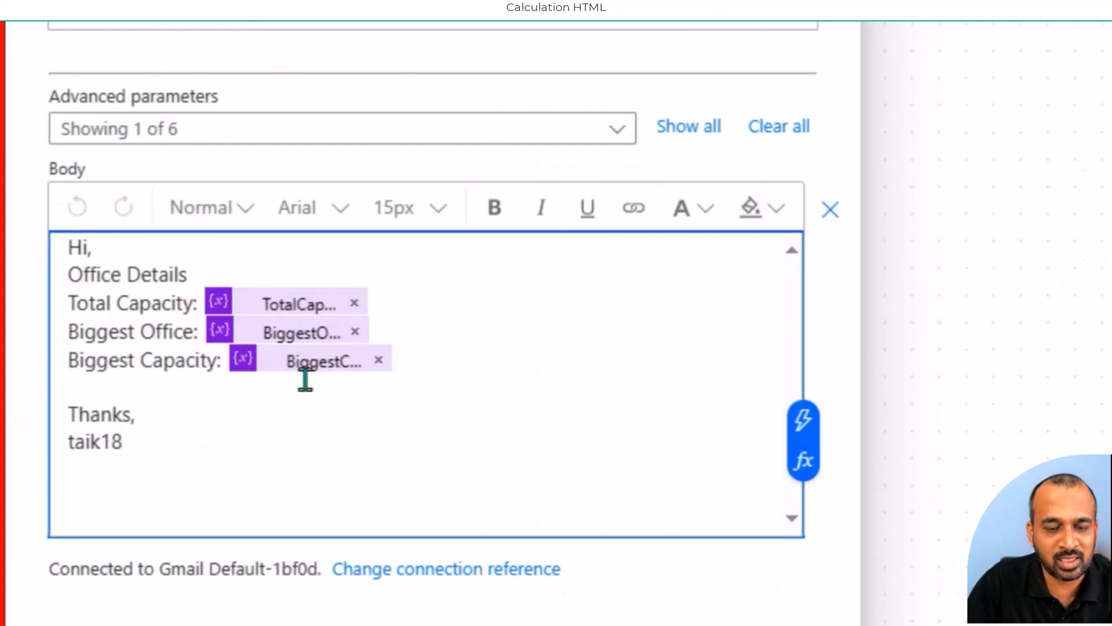
left_click(199, 303)
left_click(87, 276)
left_click_drag(88, 276, 124, 413)
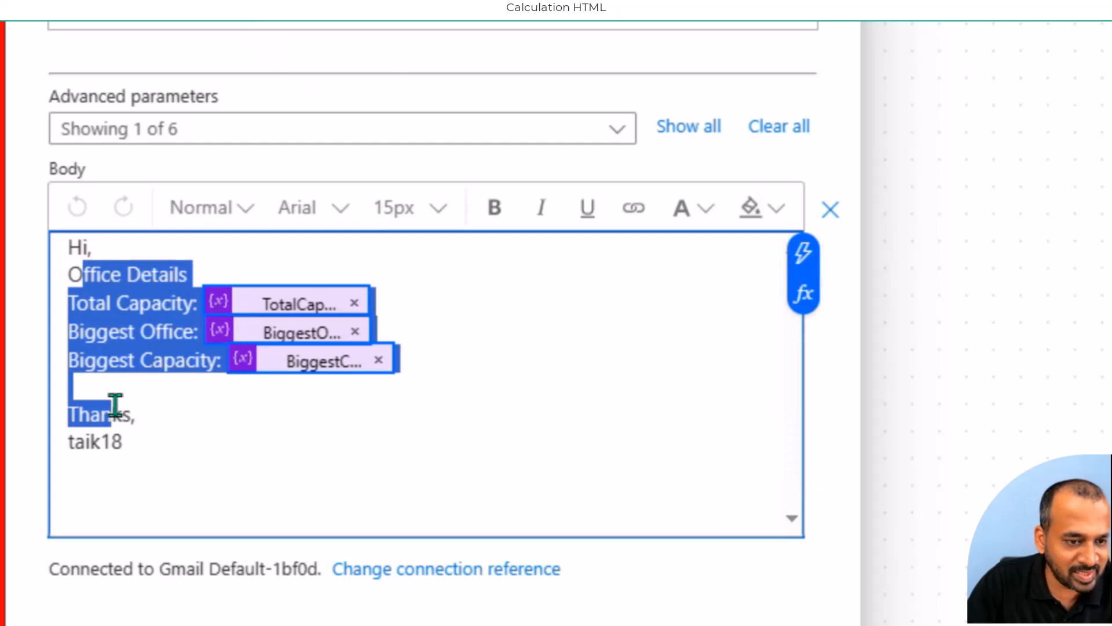
left_click(199, 304)
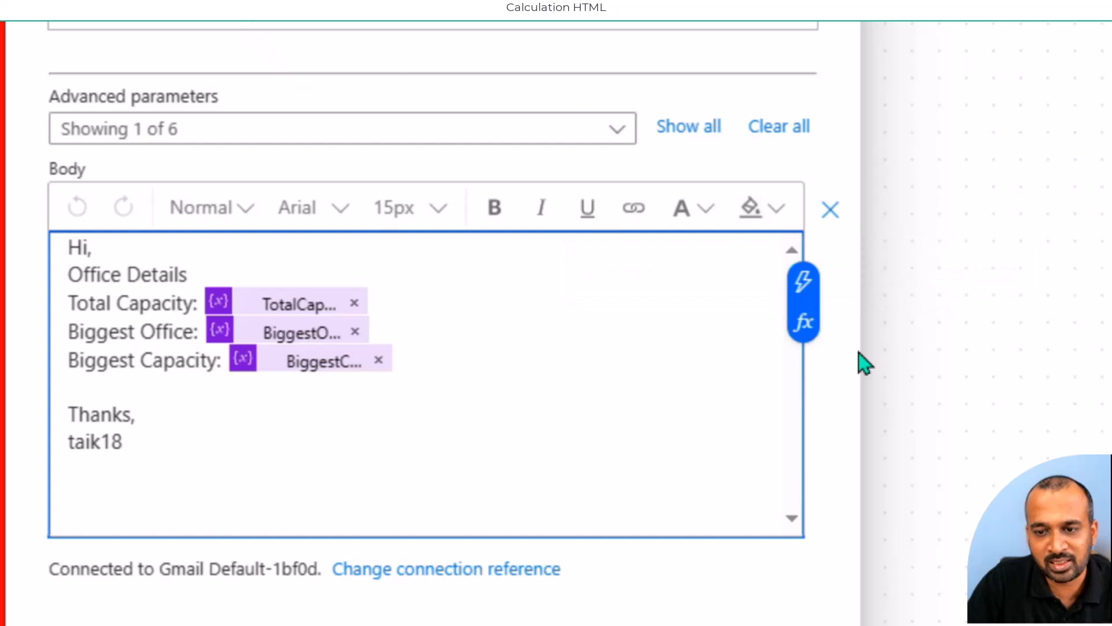
left_click(809, 289)
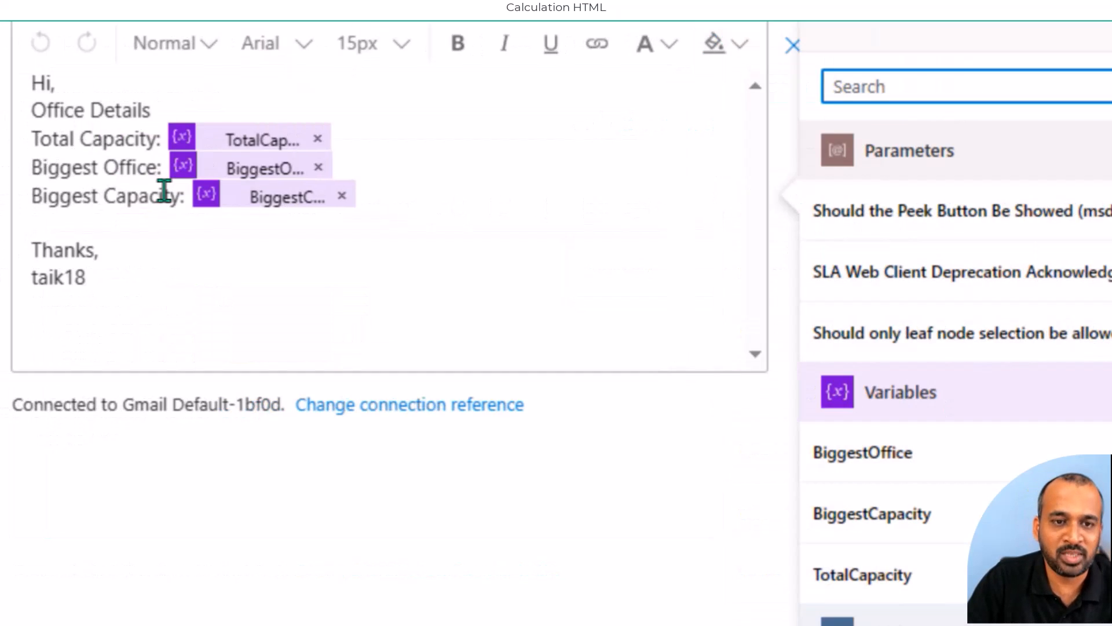
left_click(85, 139)
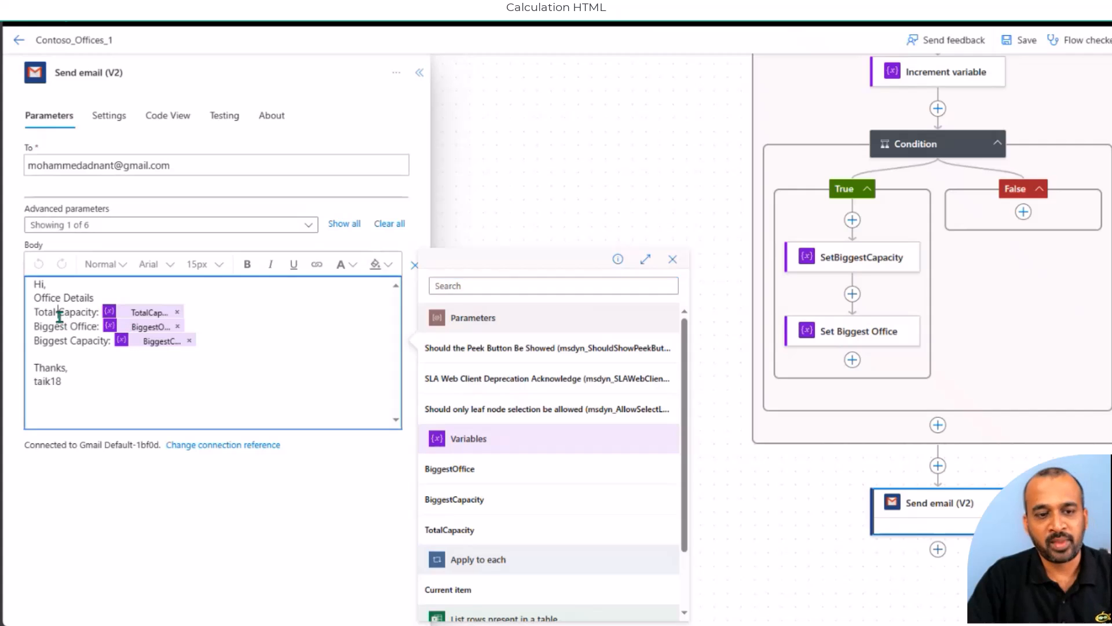
- Save the Contoso_Offices_1 flow and run a manual test of it
left_click(1026, 48)
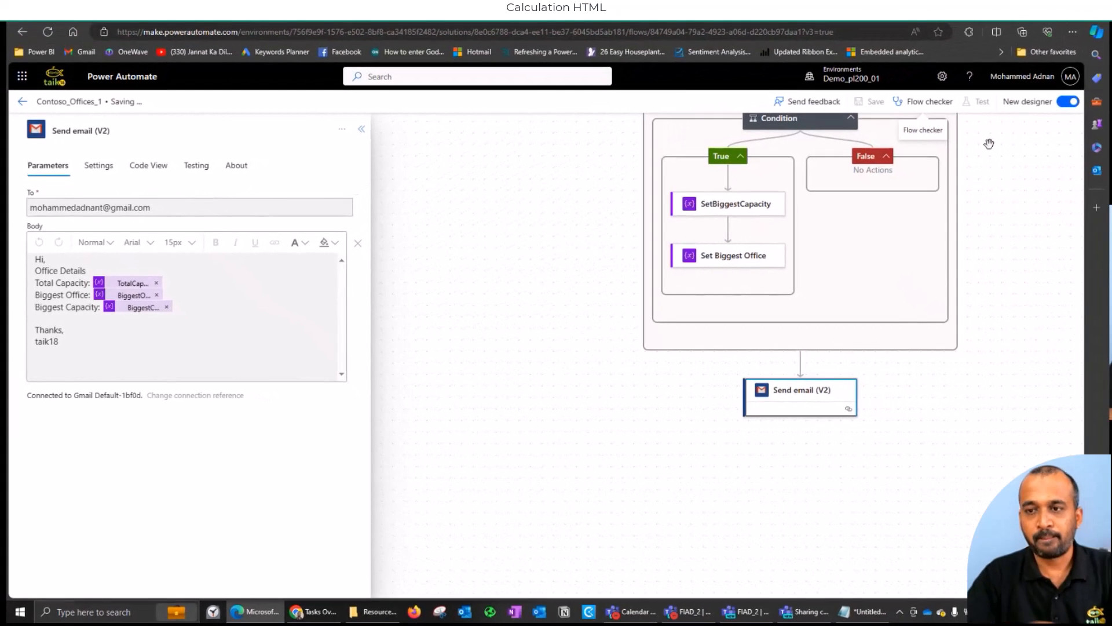
left_click(979, 101)
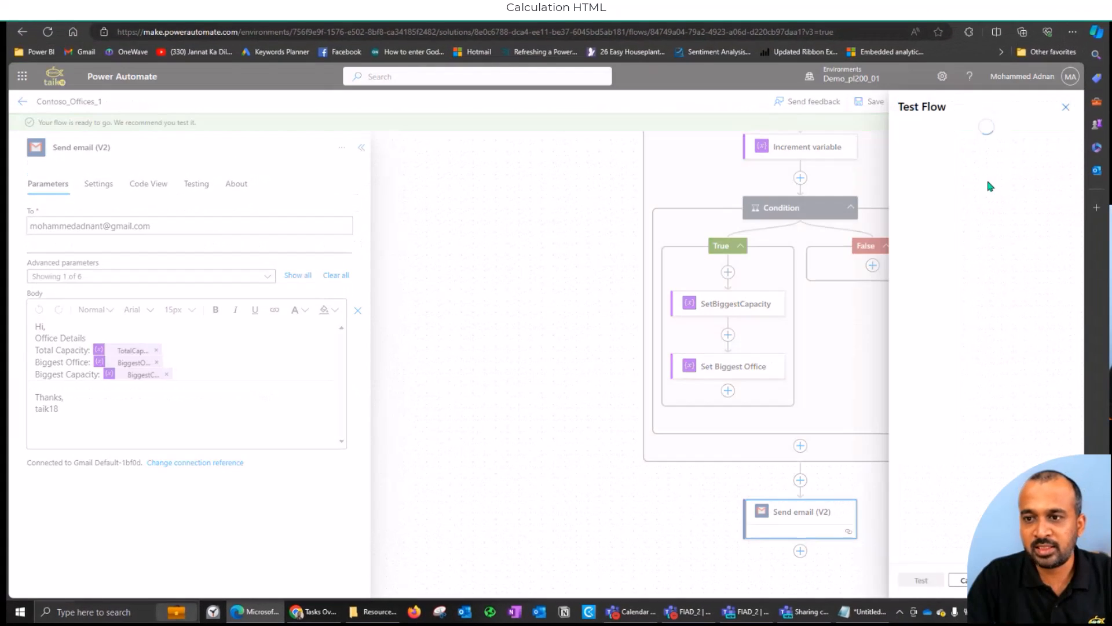
left_click(926, 132)
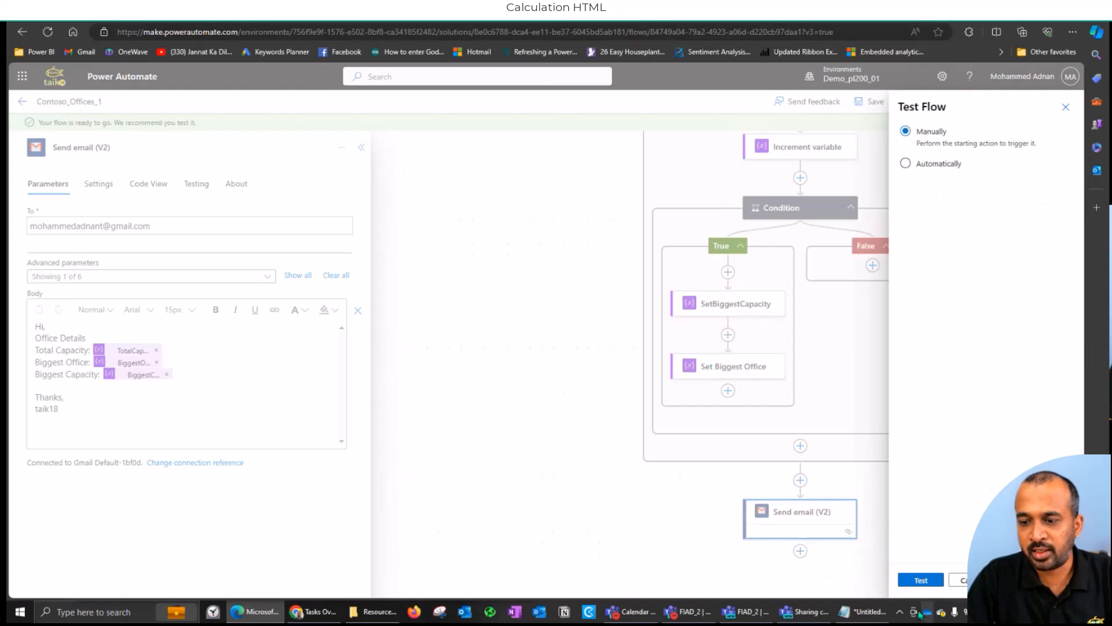
left_click(921, 580)
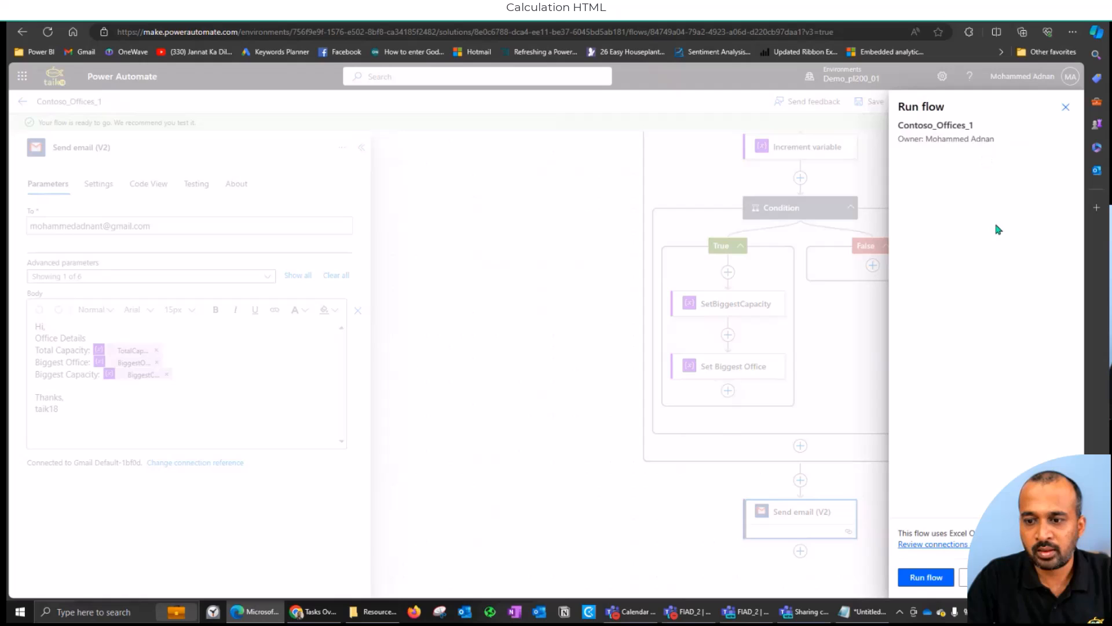
left_click(912, 576)
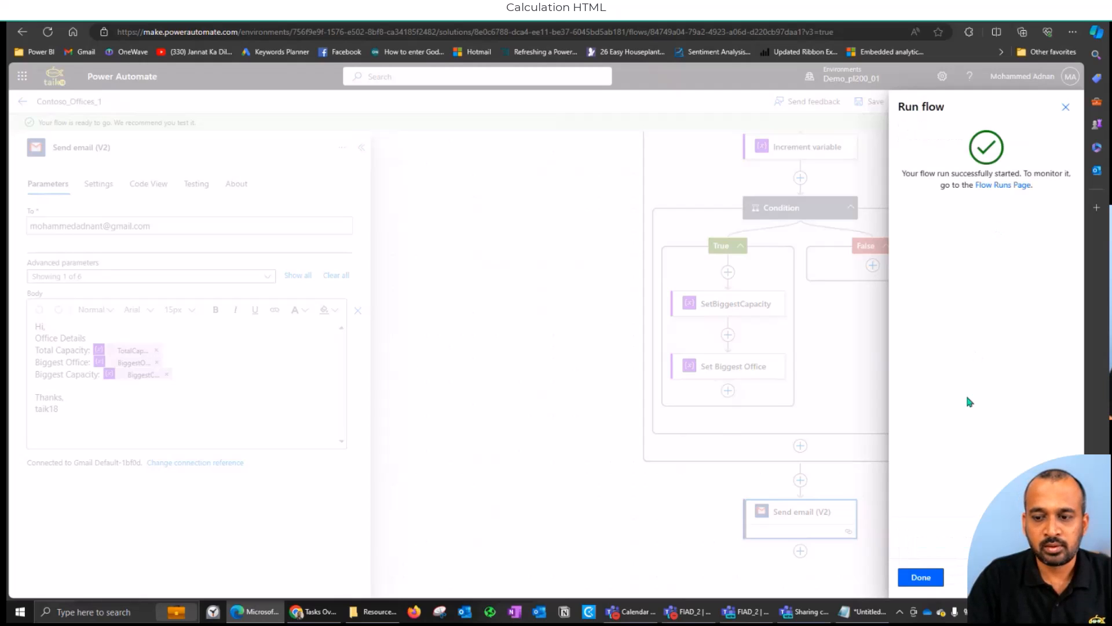
left_click(921, 576)
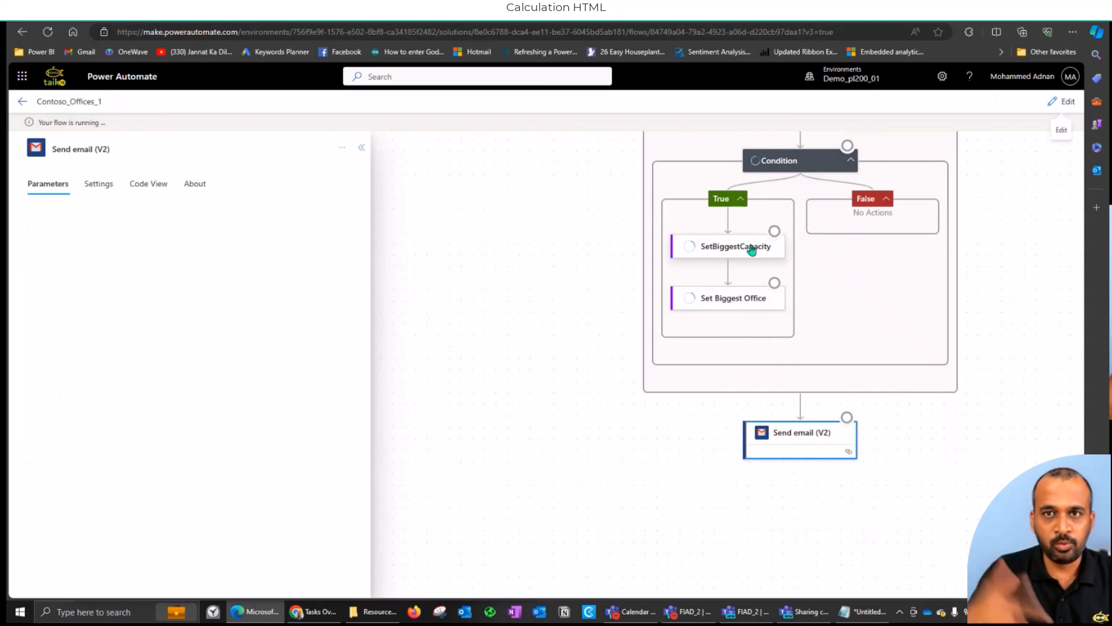
- Follow the test run's progress through the variable actions, the Apply to each loop and the condition
scroll(541, 300, "up", 2)
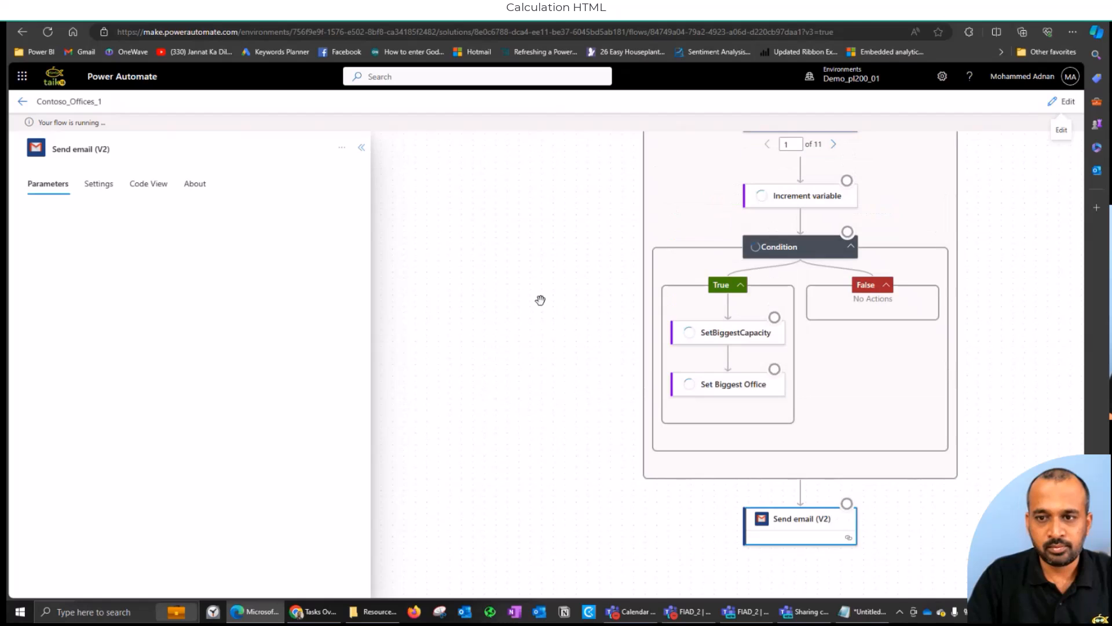
scroll(566, 285, "up", 3)
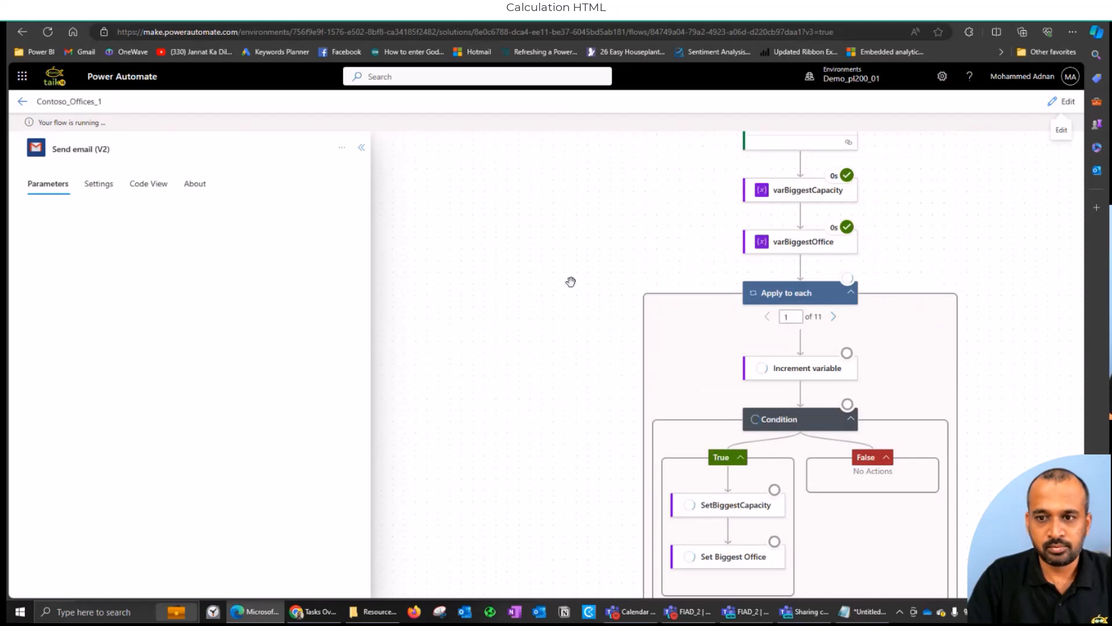
scroll(571, 282, "down", 1)
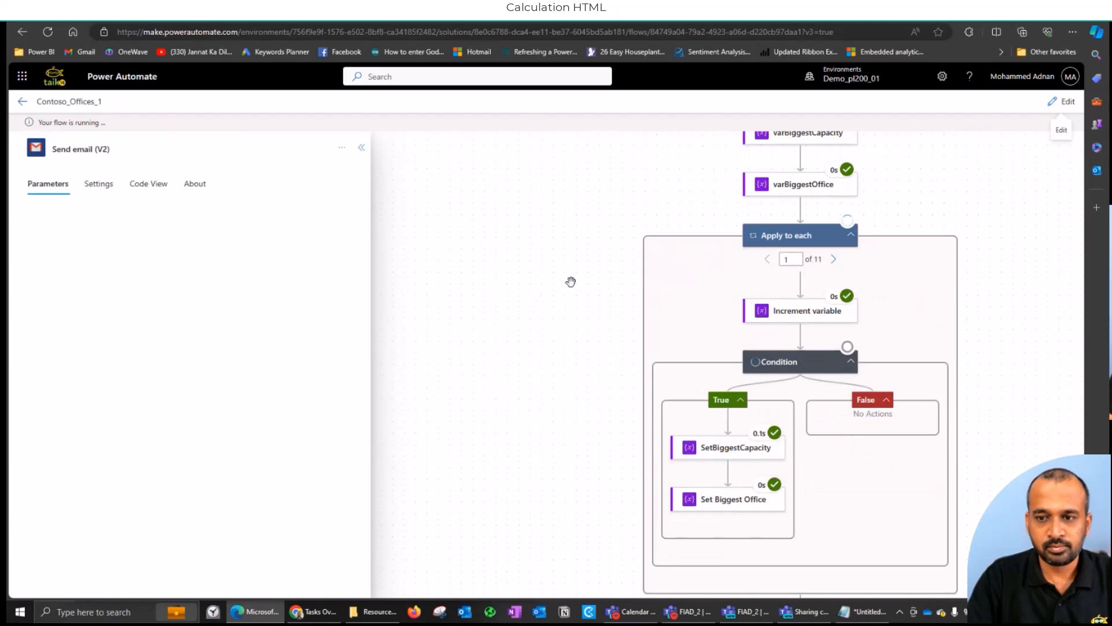
scroll(571, 282, "down", 2)
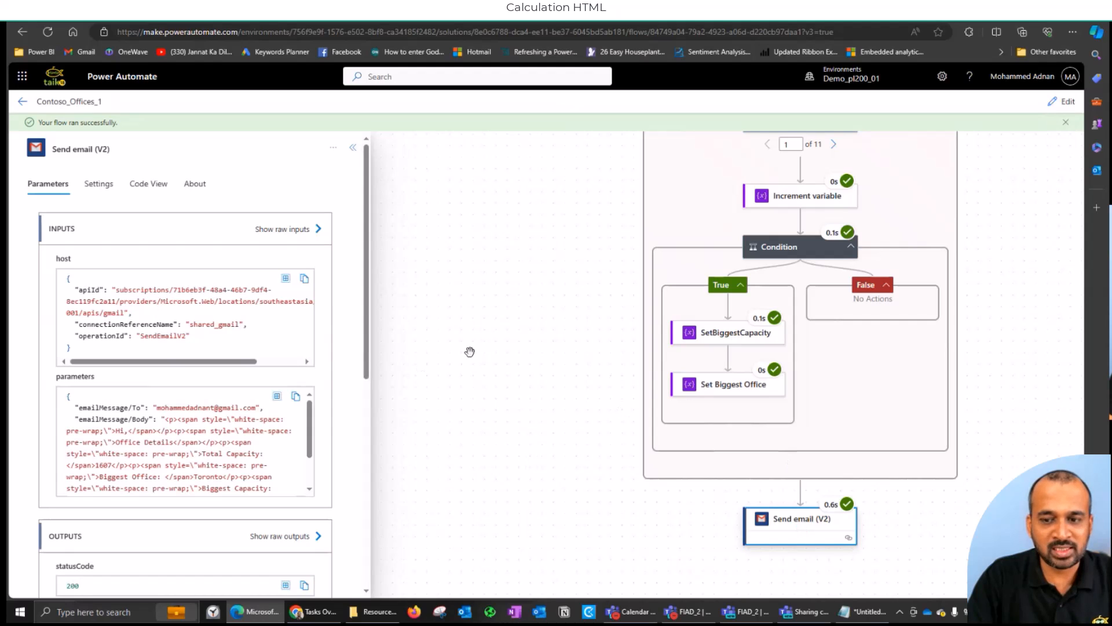
- Examine the biggest office, biggest capacity and total capacity in the input parameters of the Send email (V2) run
scroll(469, 350, "down", 2)
scroll(257, 368, "down", 4)
scroll(259, 241, "down", 2)
scroll(250, 231, "down", 1)
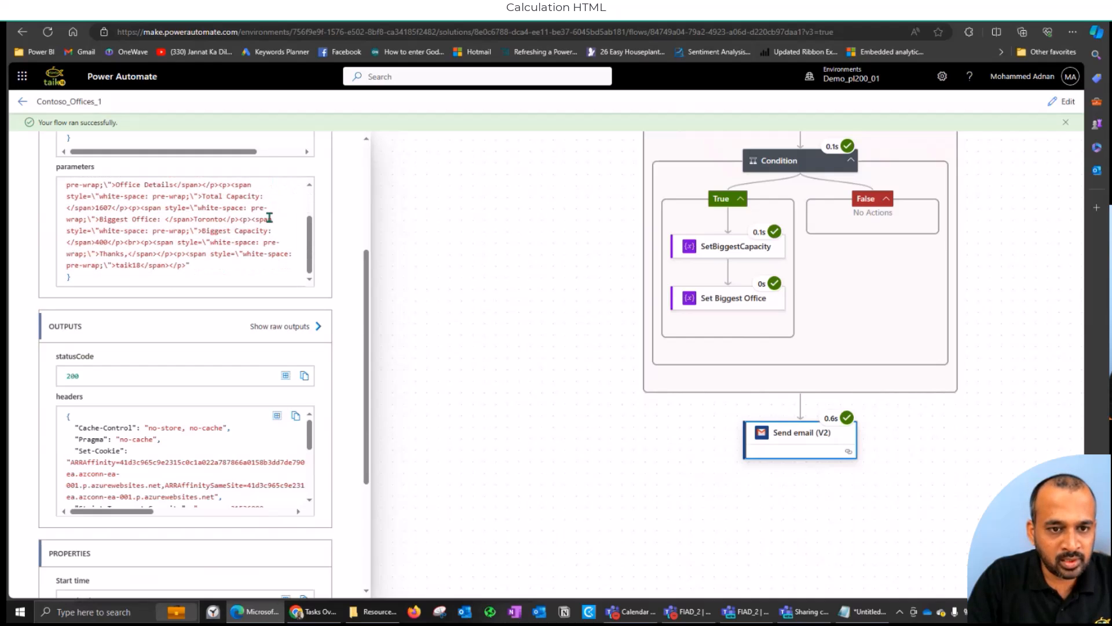
double_click(204, 220)
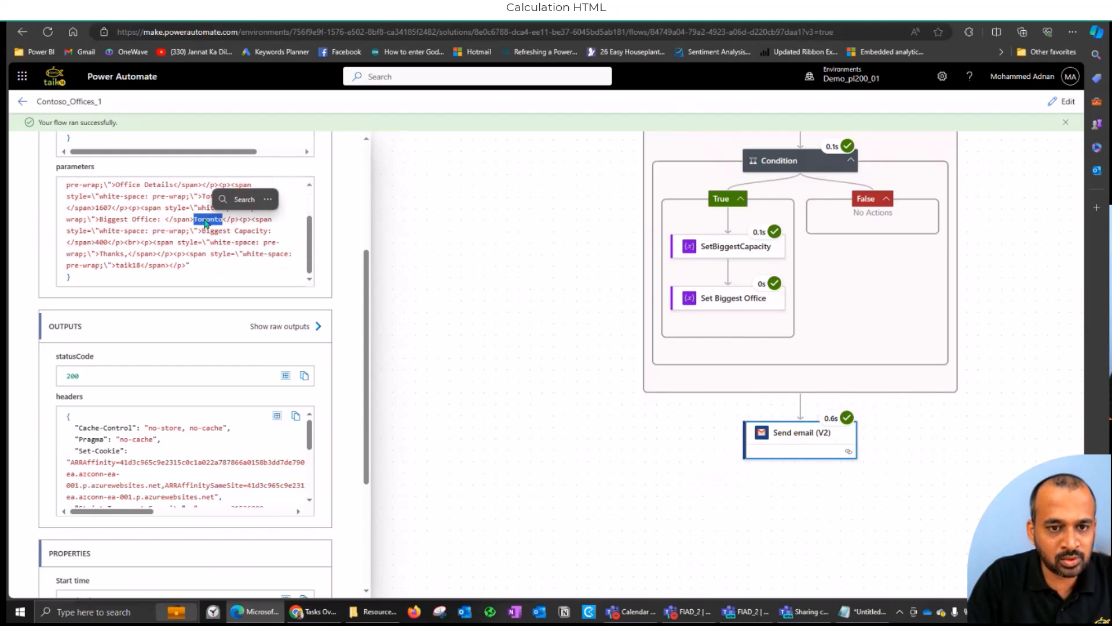
double_click(101, 242)
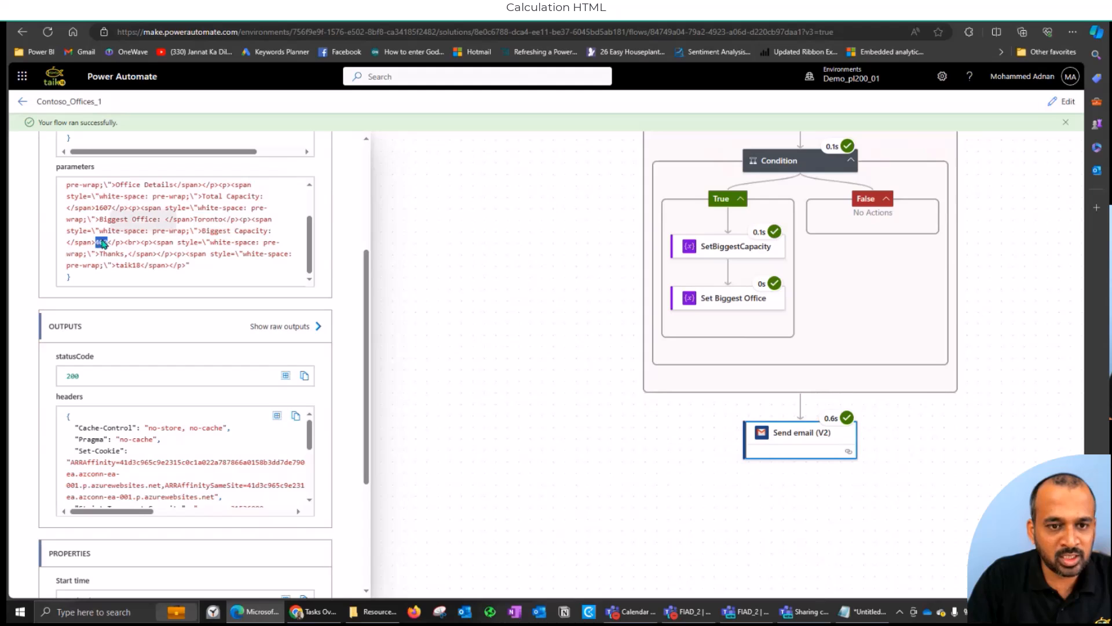
left_click(232, 210)
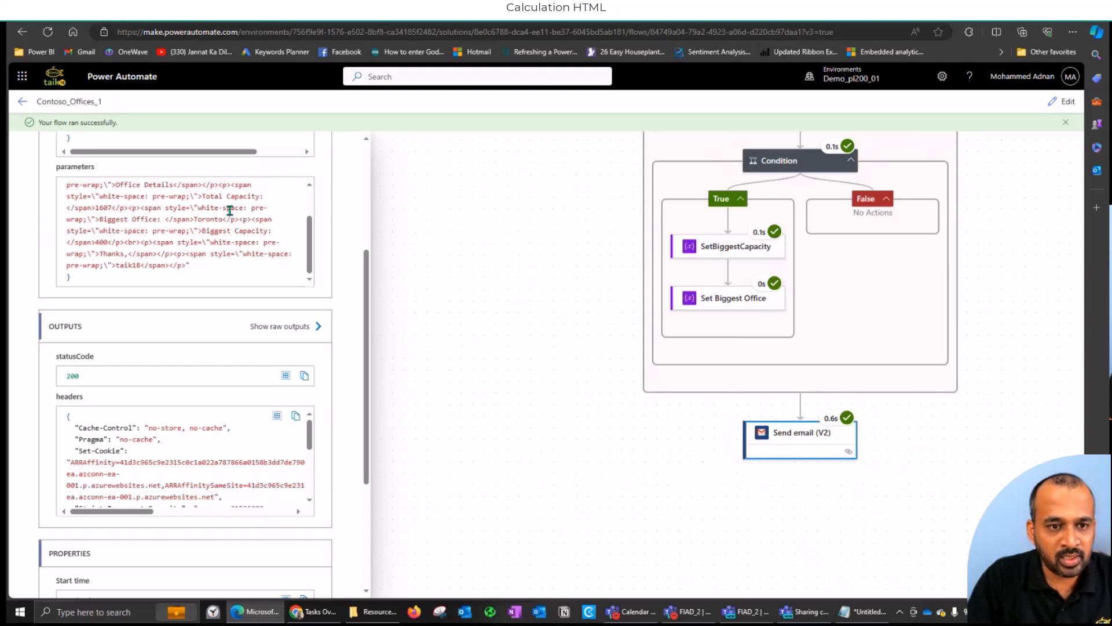
double_click(106, 207)
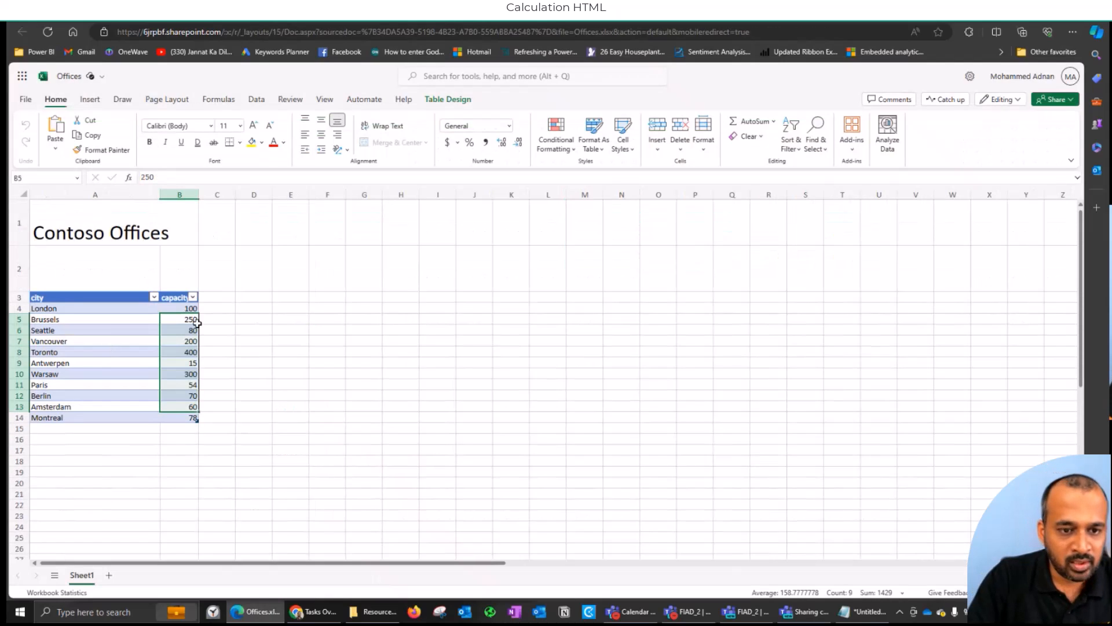
- Check the Toronto row in the Offices workbook and the total capacity in the email received in Gmail
left_click(84, 352)
left_click_drag(106, 350, 189, 354)
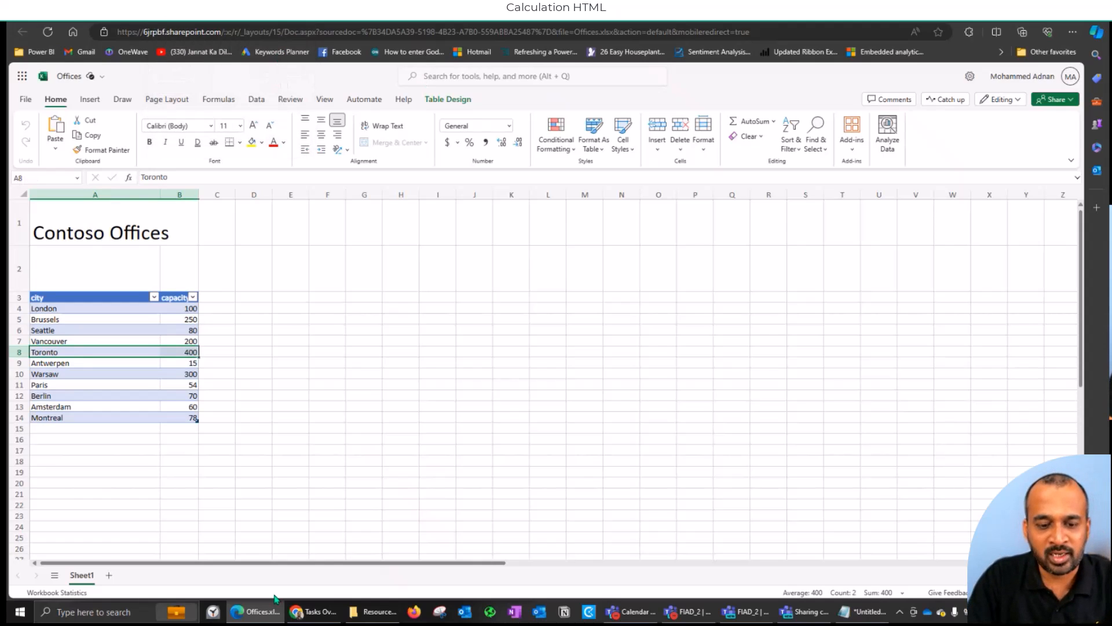
left_click(320, 614)
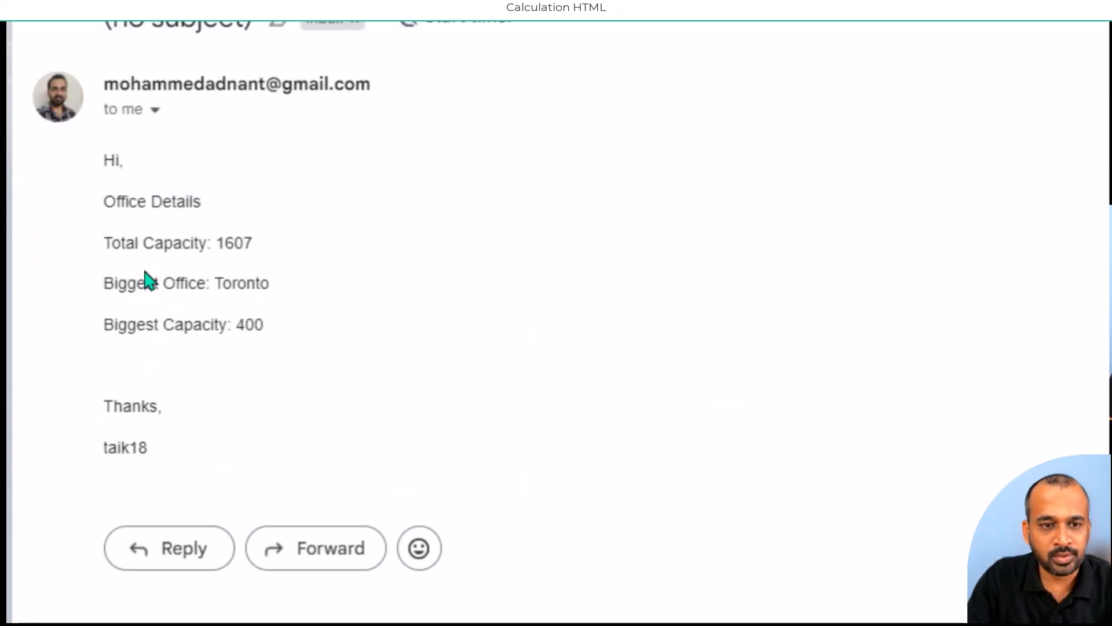
left_click_drag(225, 243, 256, 243)
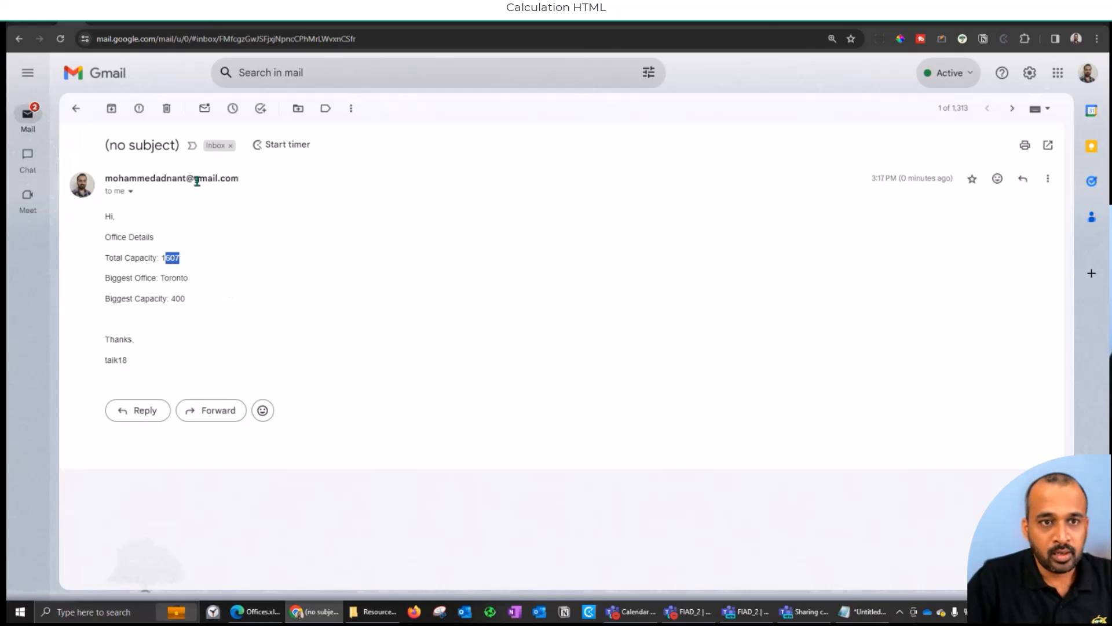
- Return to the browser with the workbooks and switch to Tasks.xlsx
left_click(254, 613)
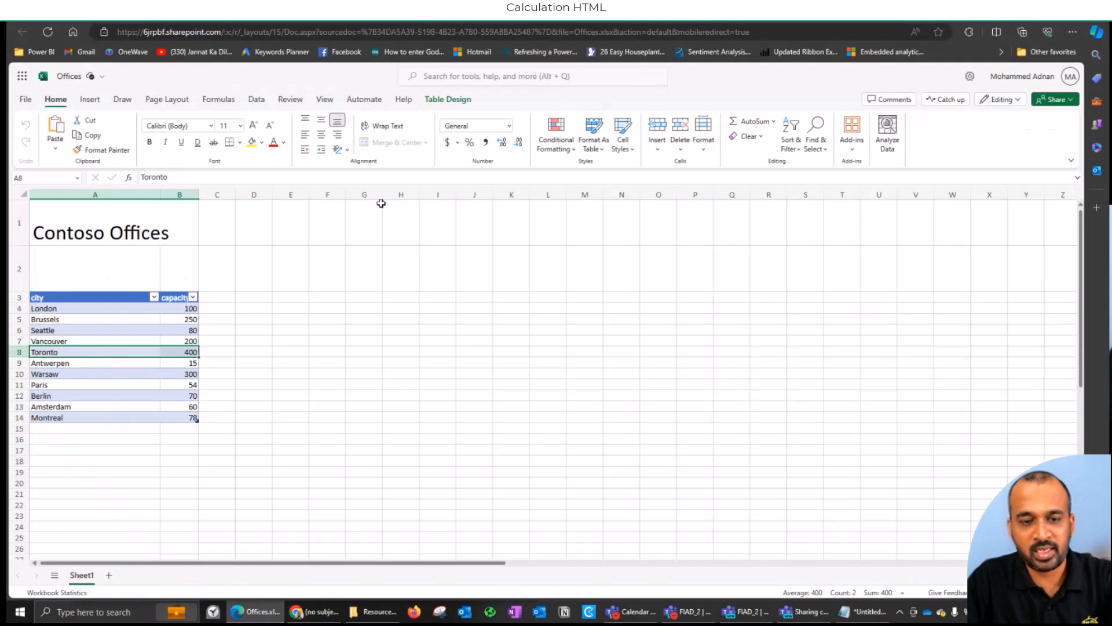
key("ctrl+Tab")
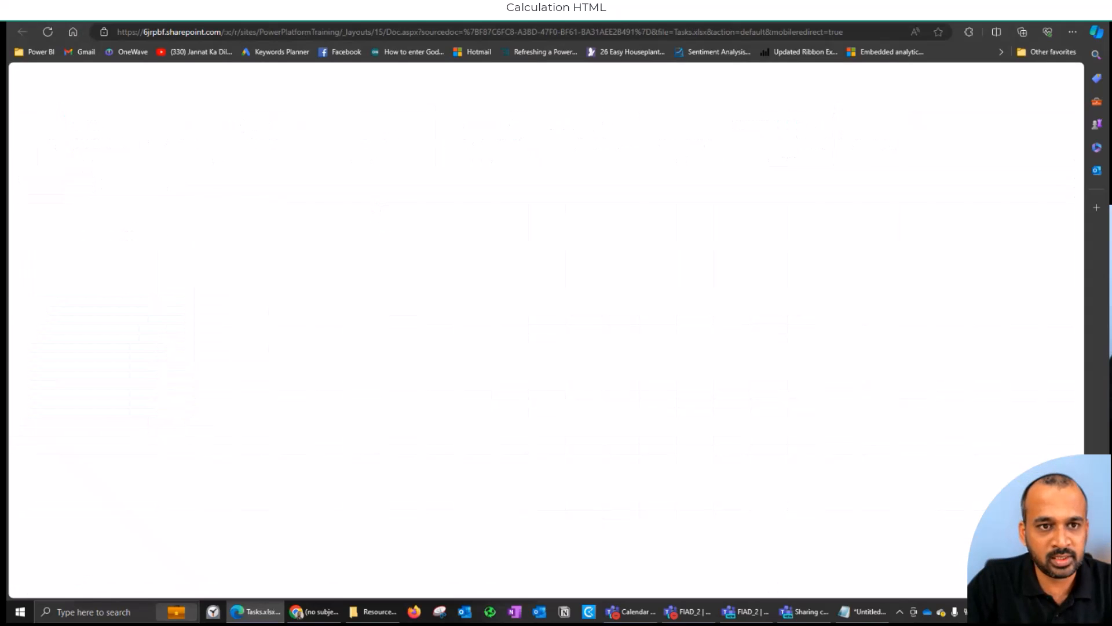
- Switch from the Tasks.xlsx workbook to the PowerAutomateTraining_1 cloud flows list
key("ctrl+Tab")
key("ctrl+Tab")
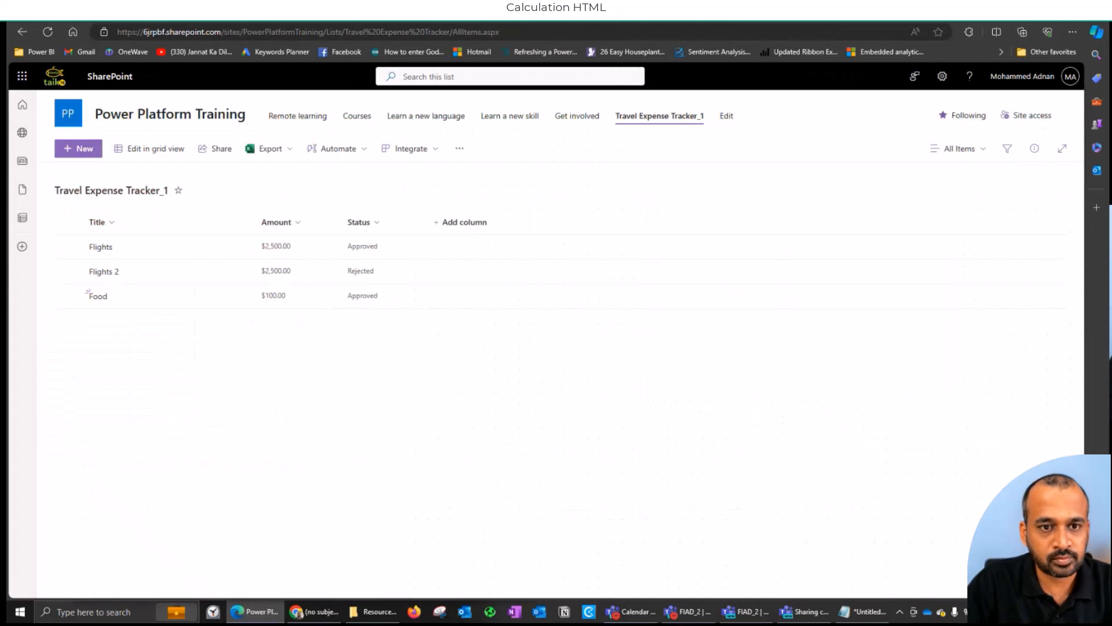
key("ctrl+Tab")
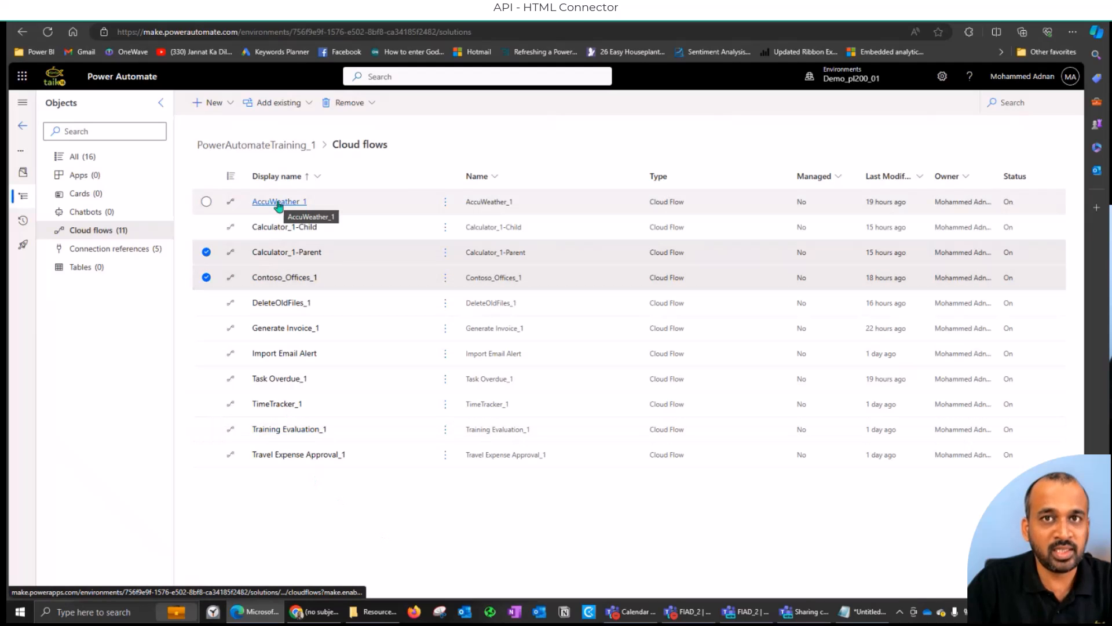
- Deselect Calculator_1-Parent and Contoso_Offices_1, and open the AccuWeather_1 flow for editing
left_click(207, 252)
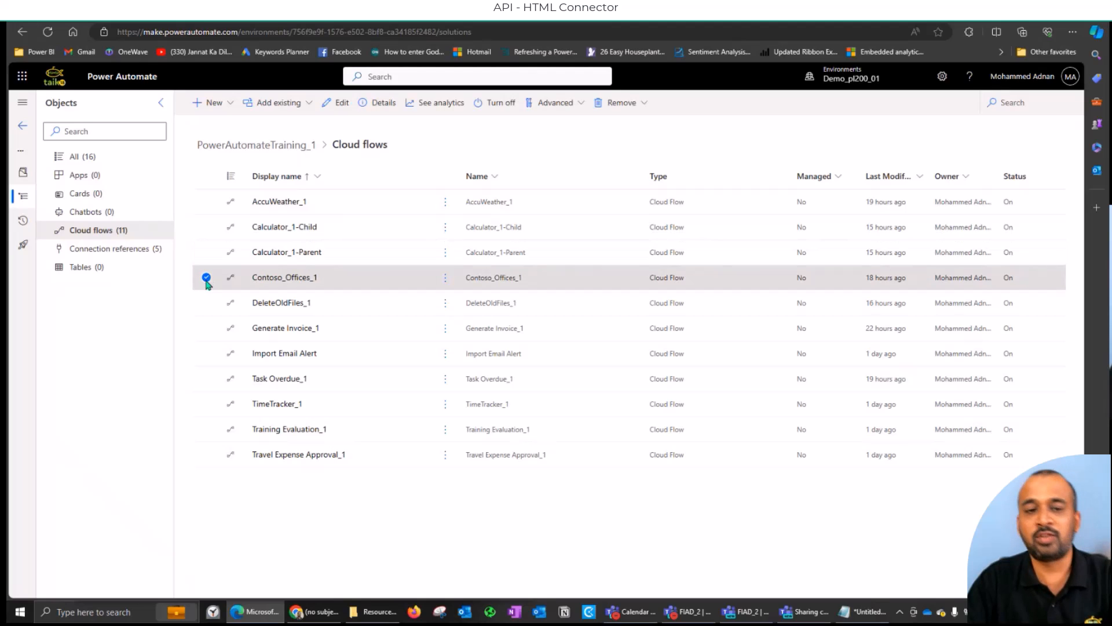
left_click(206, 279)
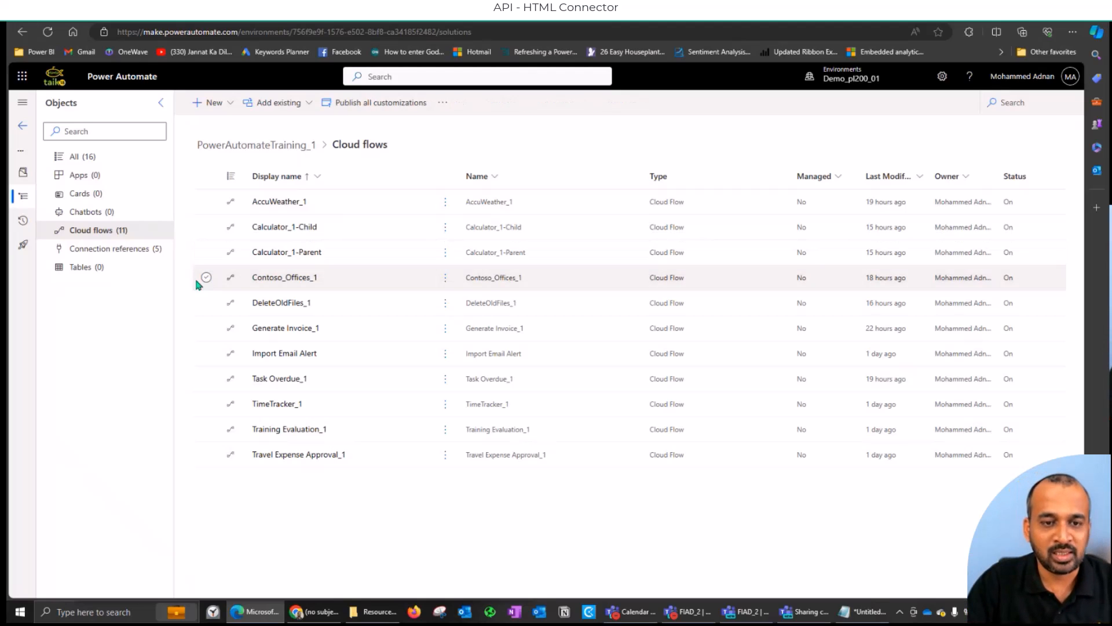
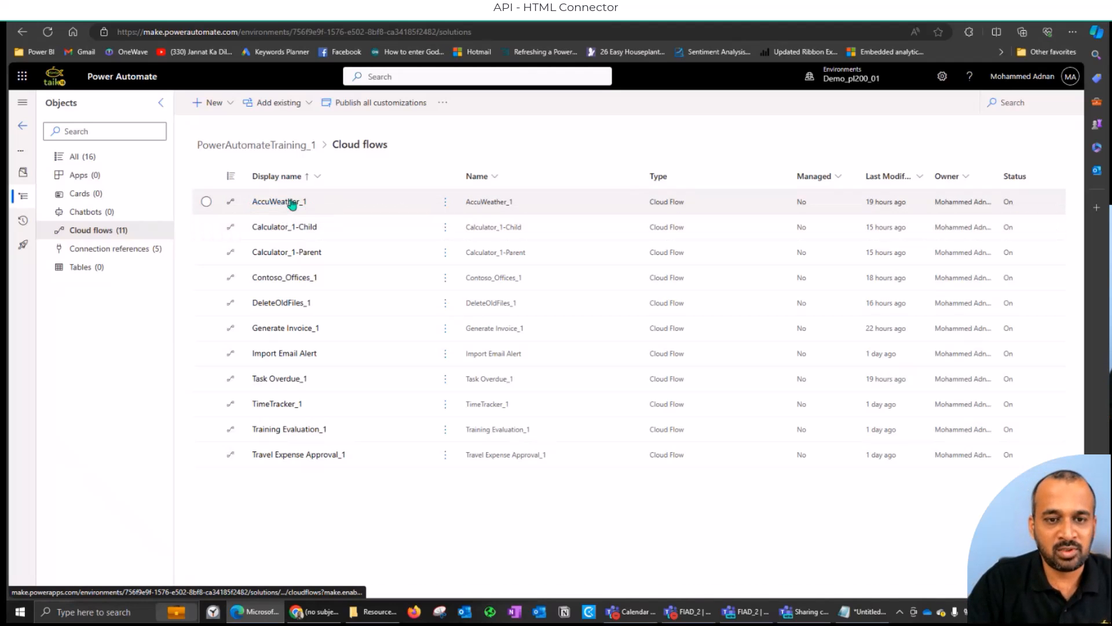
left_click(258, 200)
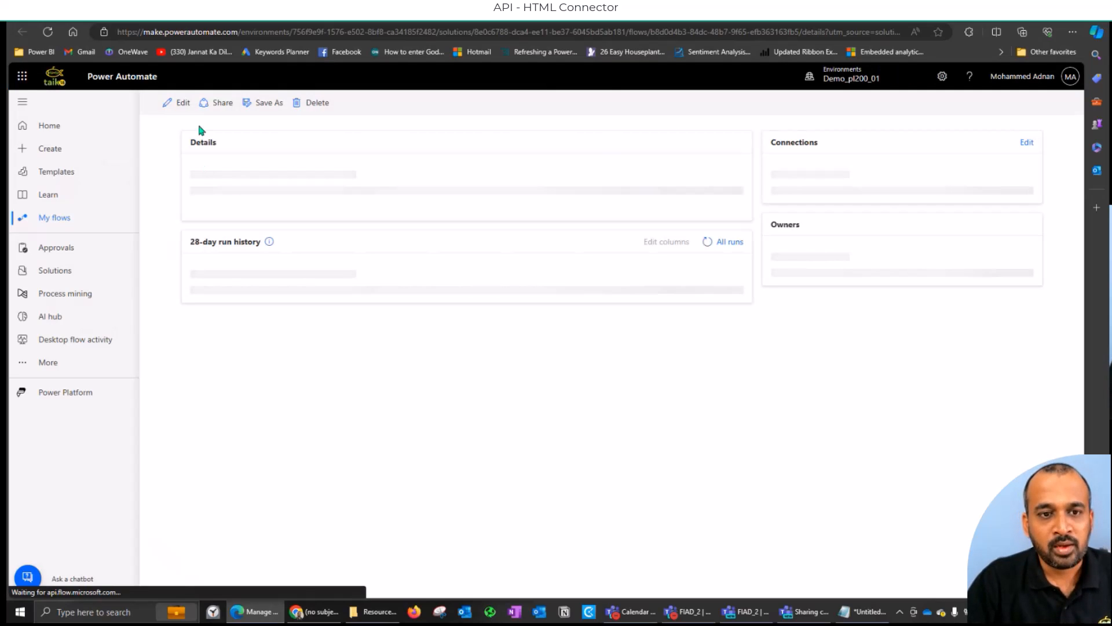
left_click(182, 106)
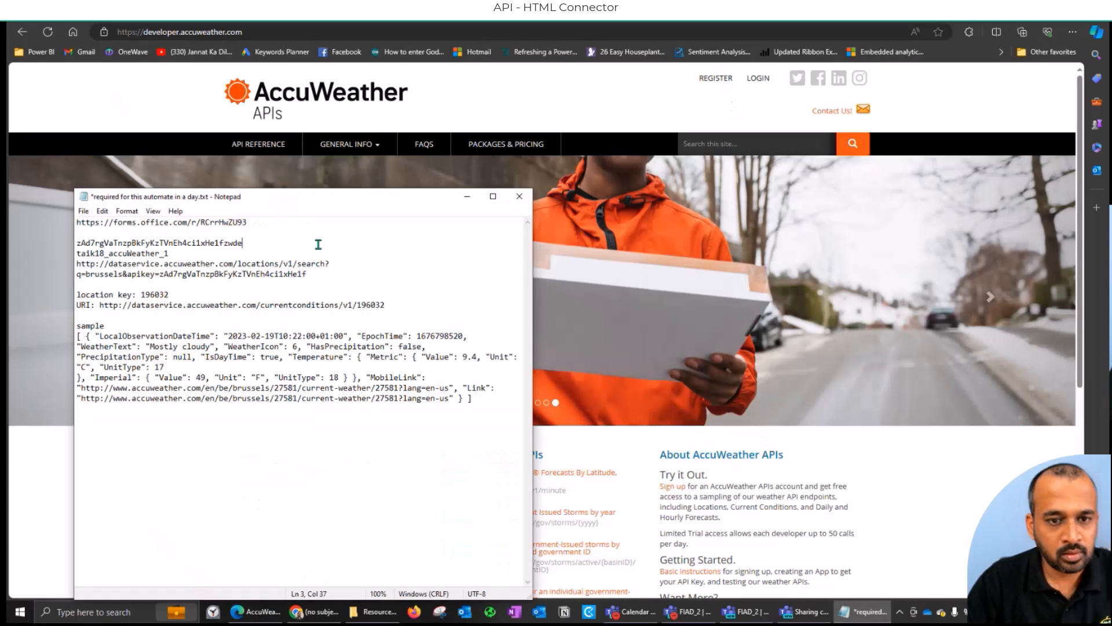
- Enlarge the Notepad notes to 150% and examine the API key and app name lines beside the AccuWeather APIs page
left_click(863, 611)
key("ctrl+plus")
key("ctrl+plus")
key("ctrl+plus")
key("ctrl+plus")
key("ctrl+plus")
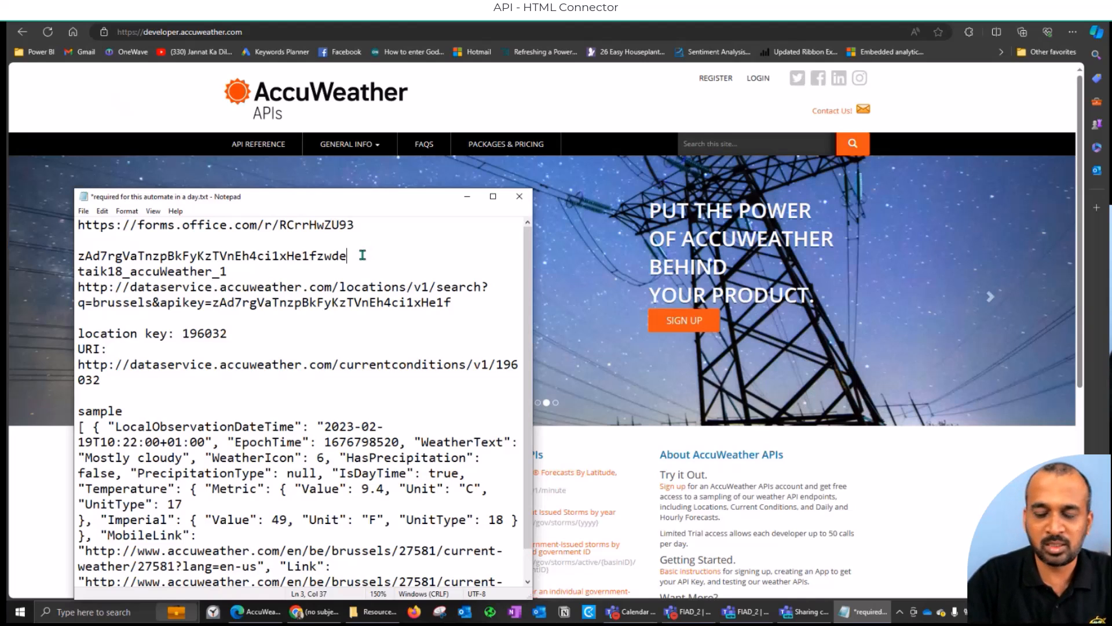
key("shift+Home")
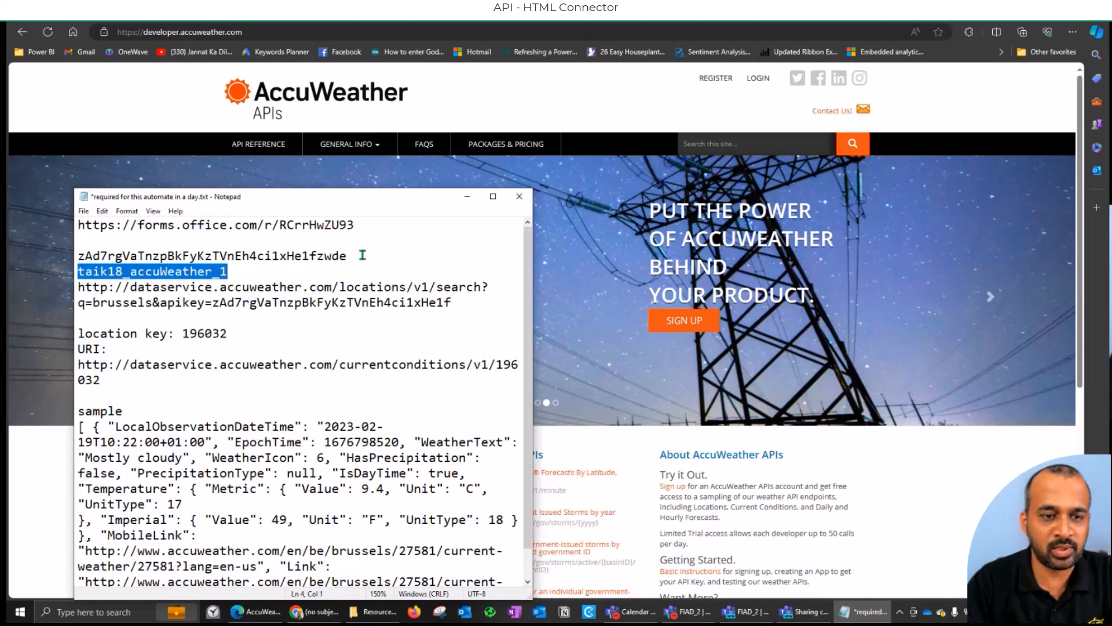
key("Up")
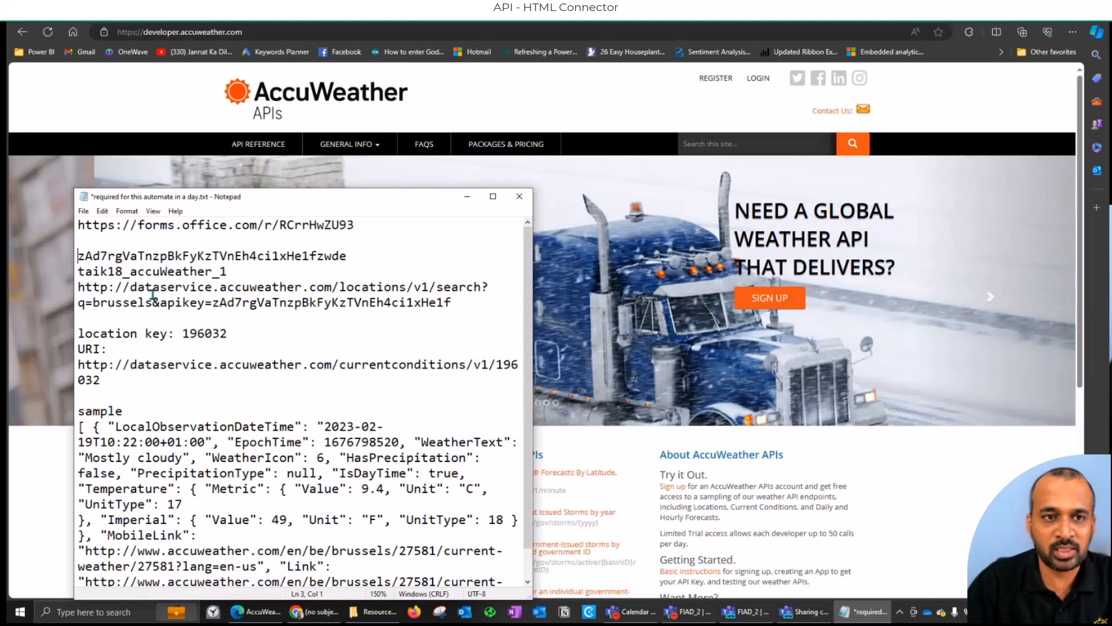
- Return to the AccuWeather_1 flow designer and open the manual trigger's parameters
left_click(232, 11)
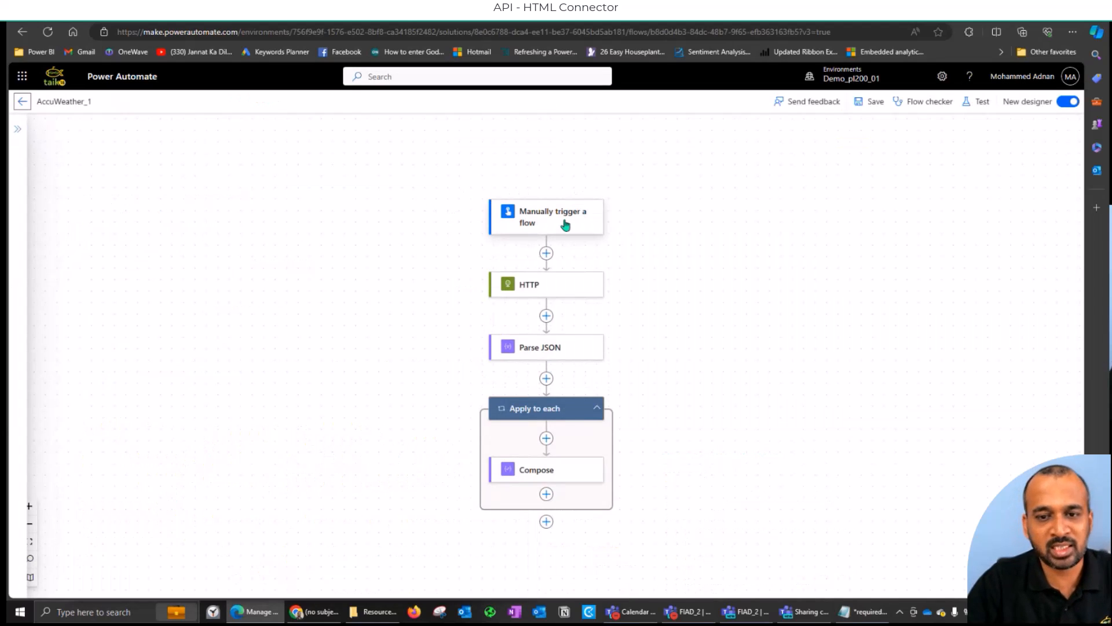
left_click(565, 225)
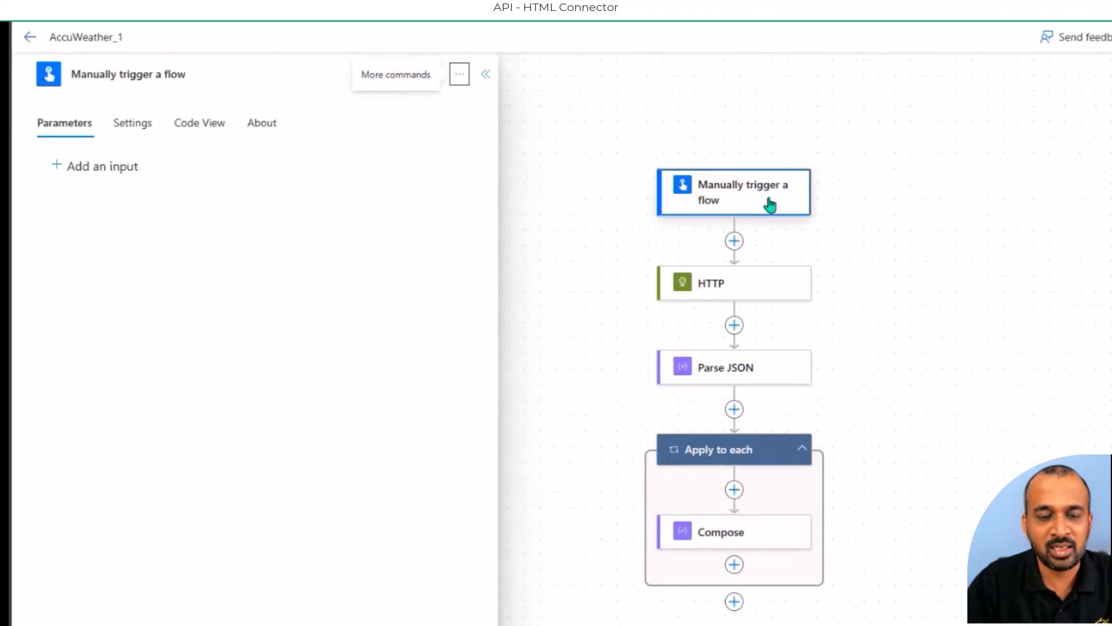
- Look up "http" as a new action below the manual trigger, view the HTTP connector's actions, and leave without adding one
left_click(735, 244)
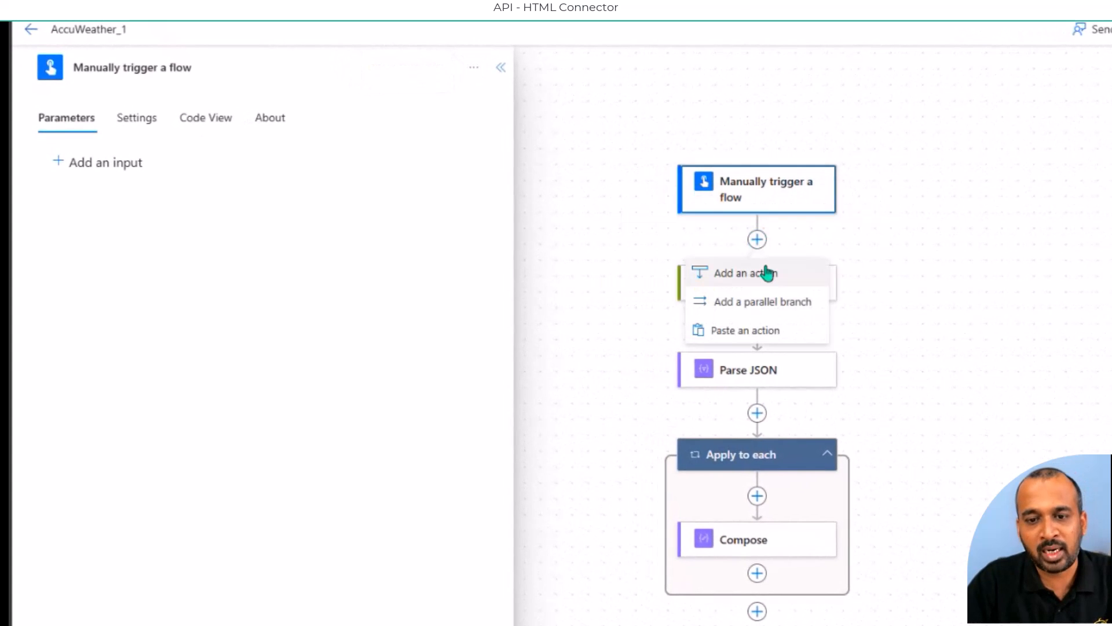
left_click(769, 275)
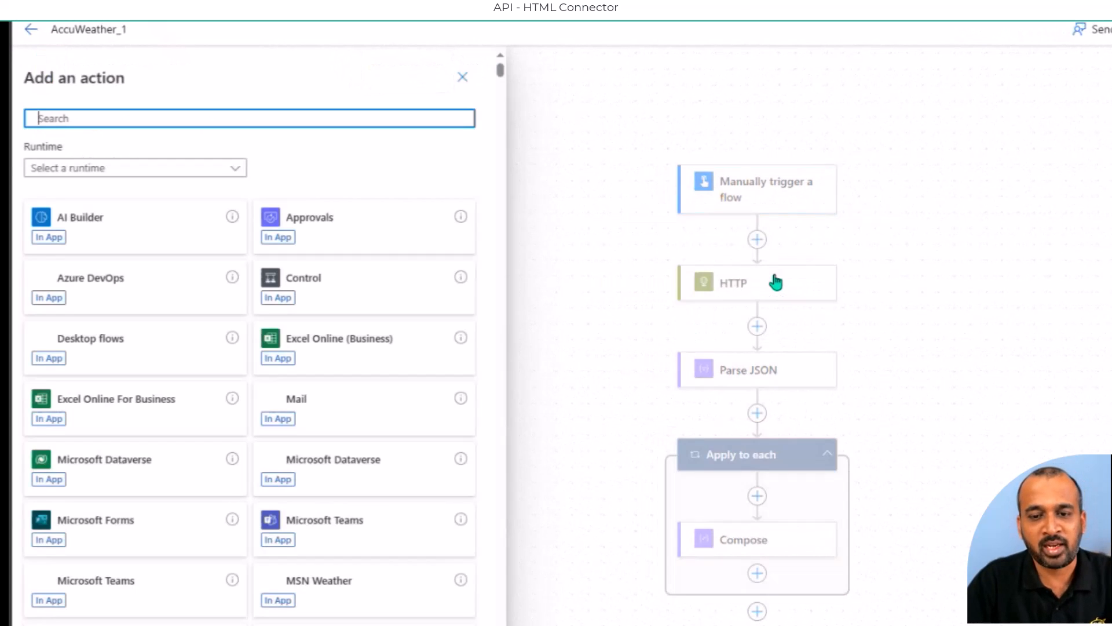
type("http")
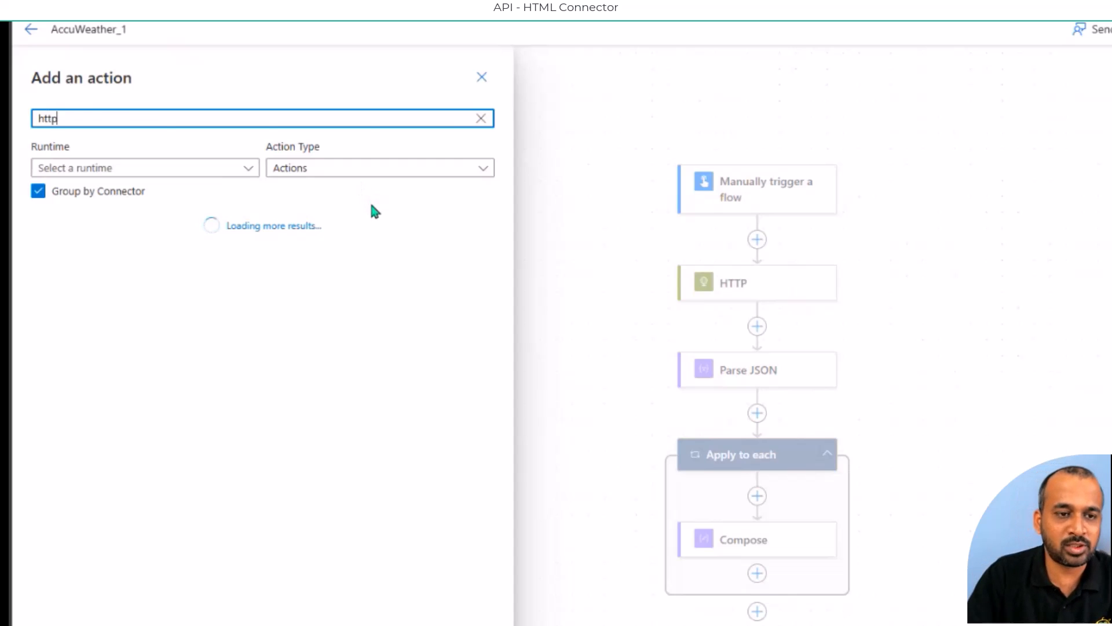
scroll(265, 373, "down", 7)
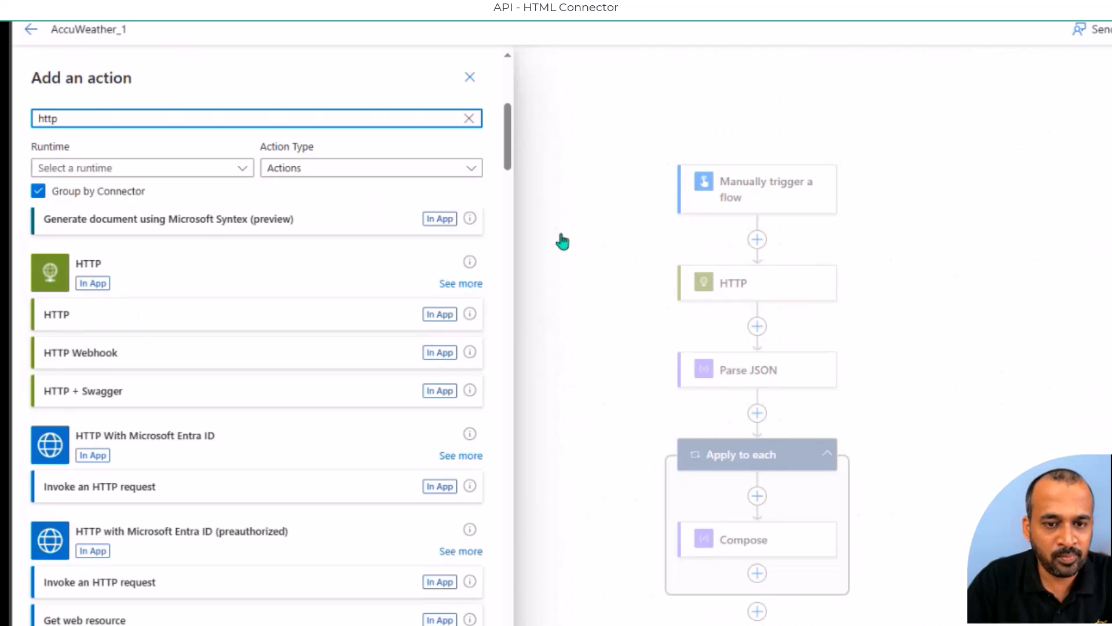
left_click(457, 284)
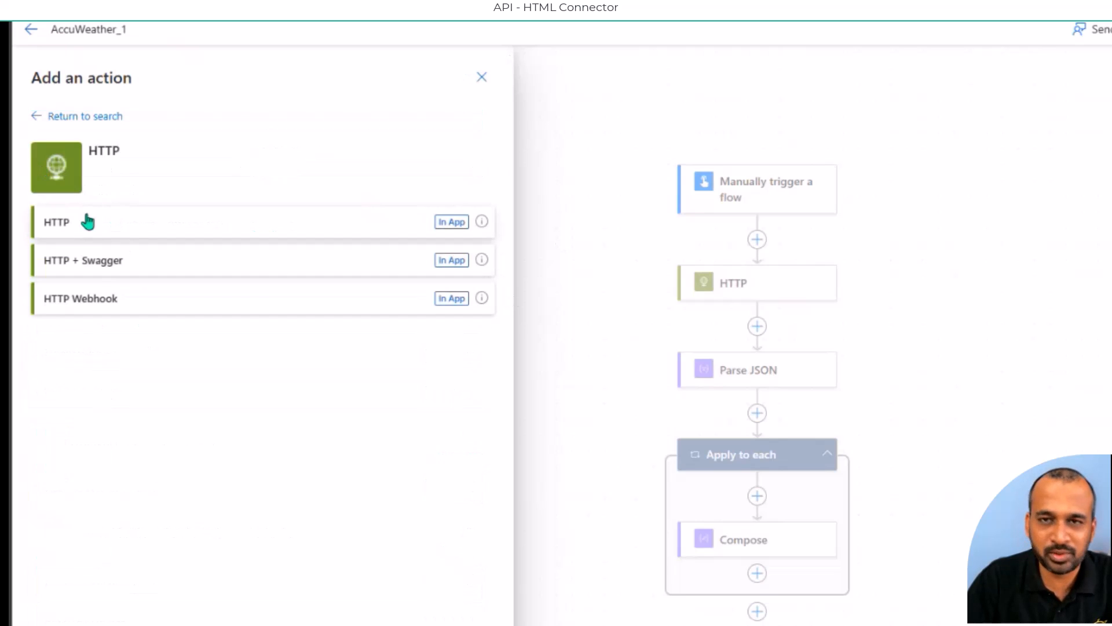
left_click(774, 281)
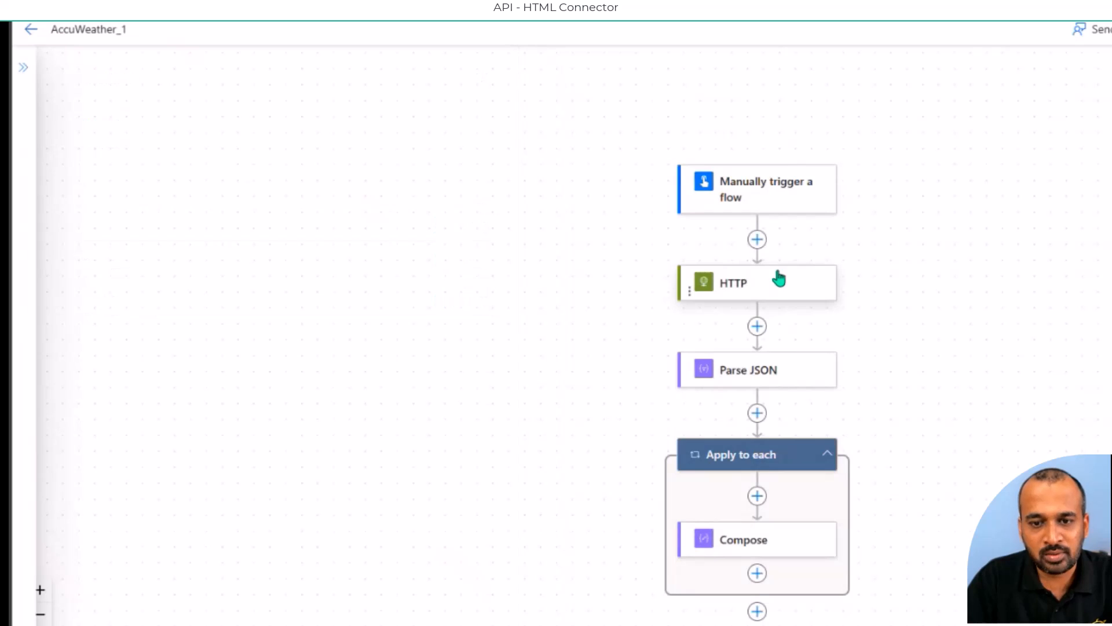
- Examine the HTTP action's AccuWeather URI, location key, GET method and apikey query
left_click(775, 282)
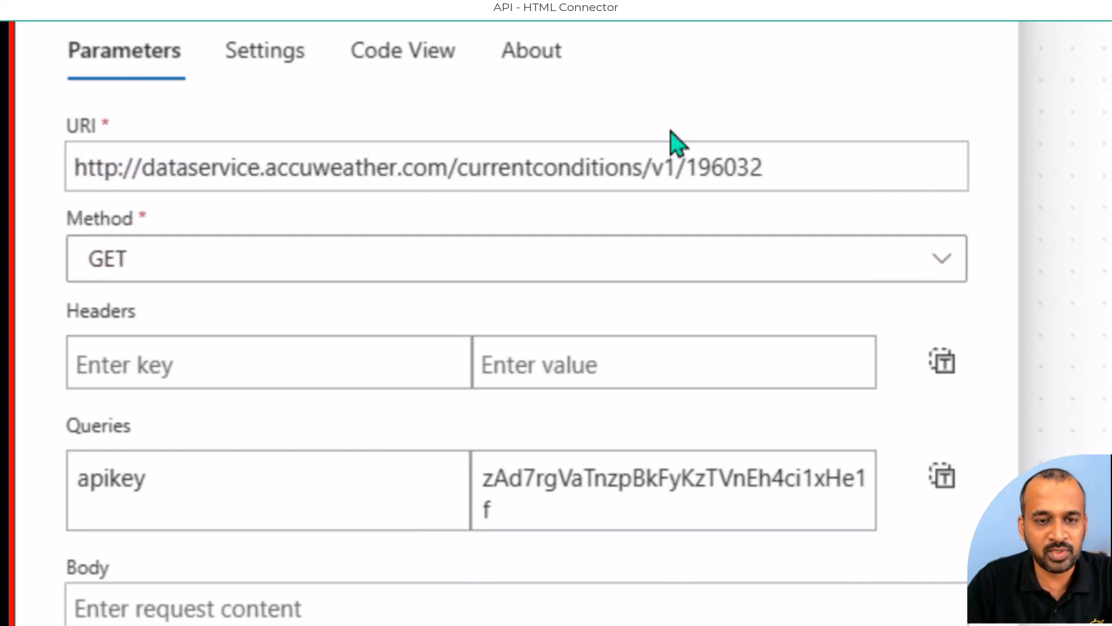
double_click(308, 177)
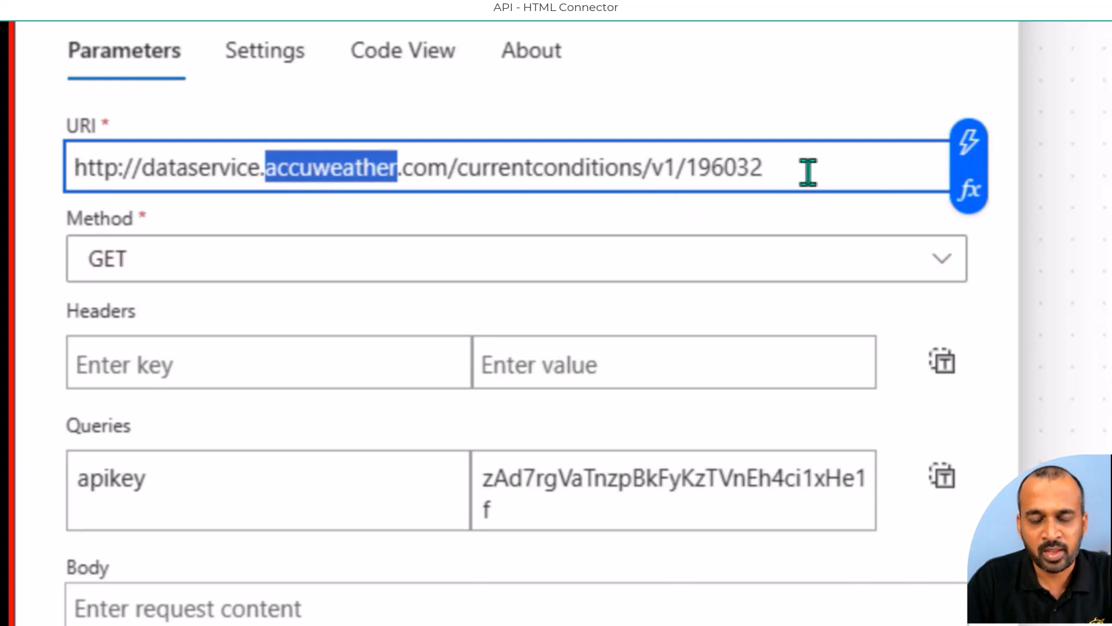
double_click(728, 167)
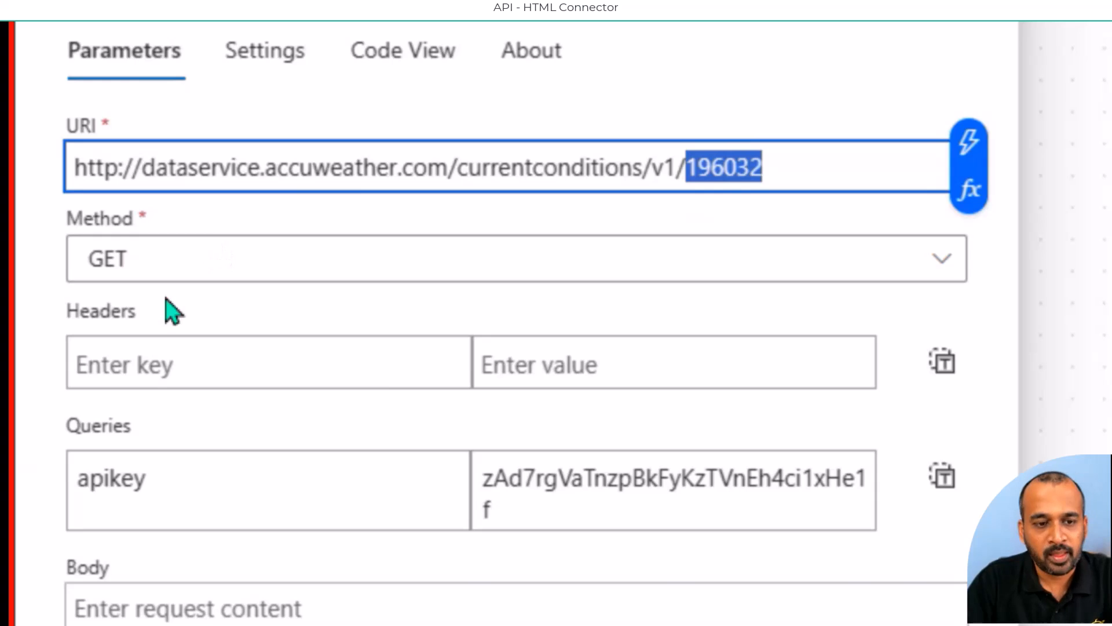
left_click(94, 303)
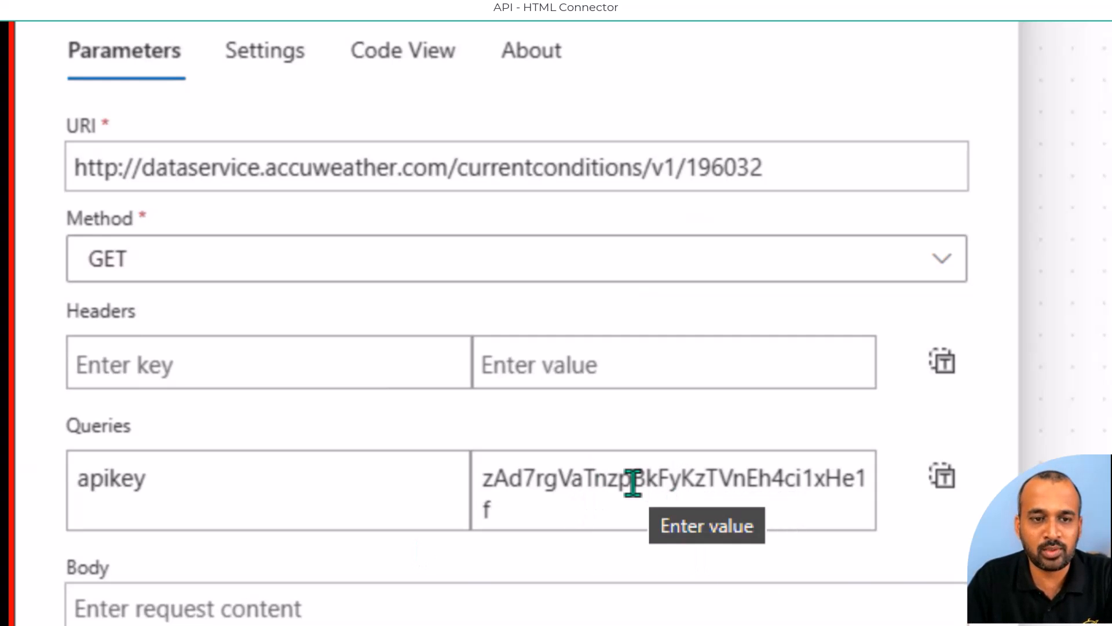
scroll(628, 481, "down", 3)
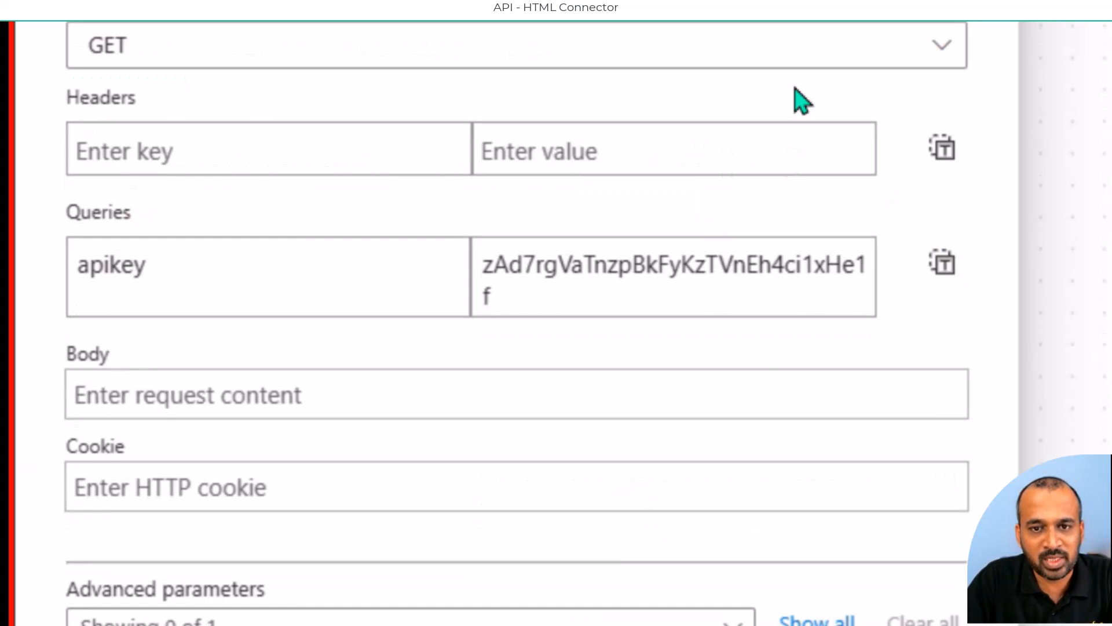
scroll(797, 99, "up", 1)
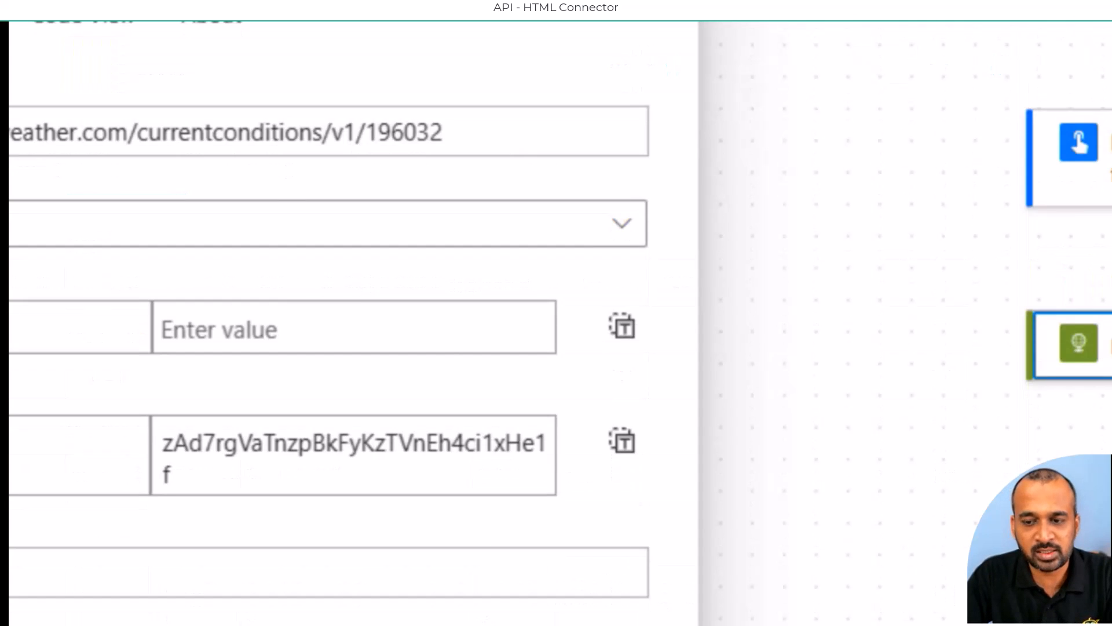
- Examine the Parse JSON action's schema and its content, including the dynamic content available for it
left_click(1101, 519)
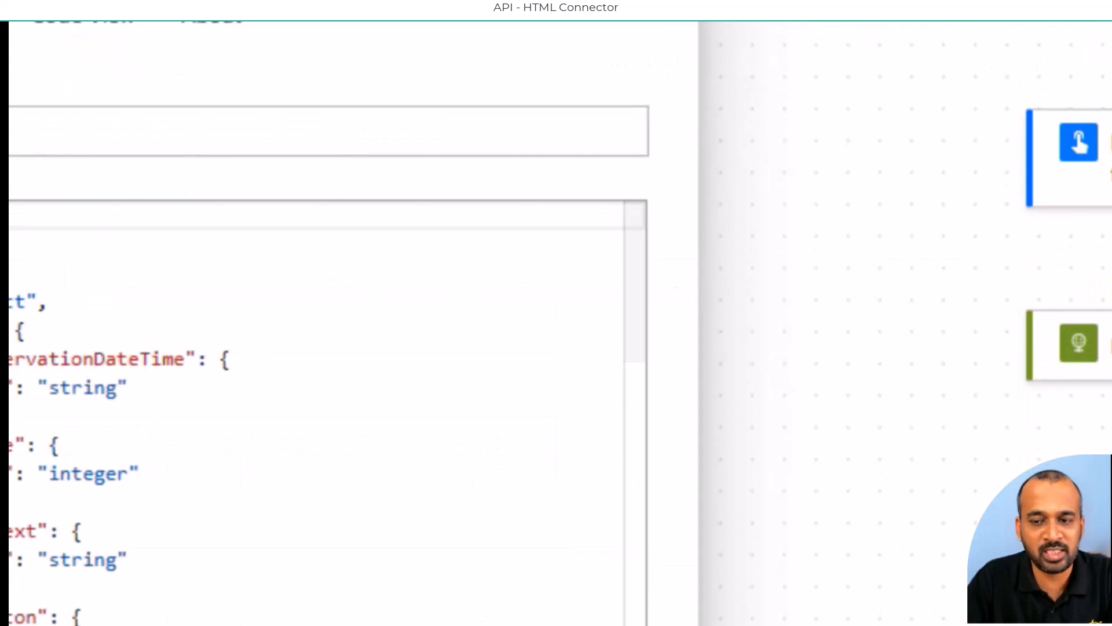
scroll(348, 315, "down", 3)
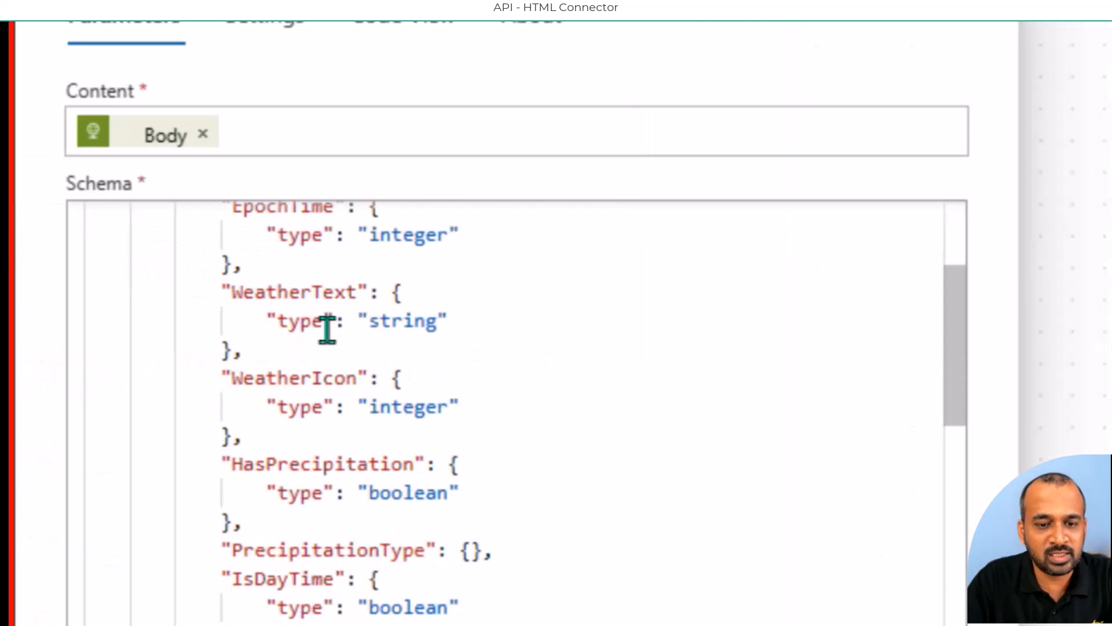
scroll(328, 331, "down", 2)
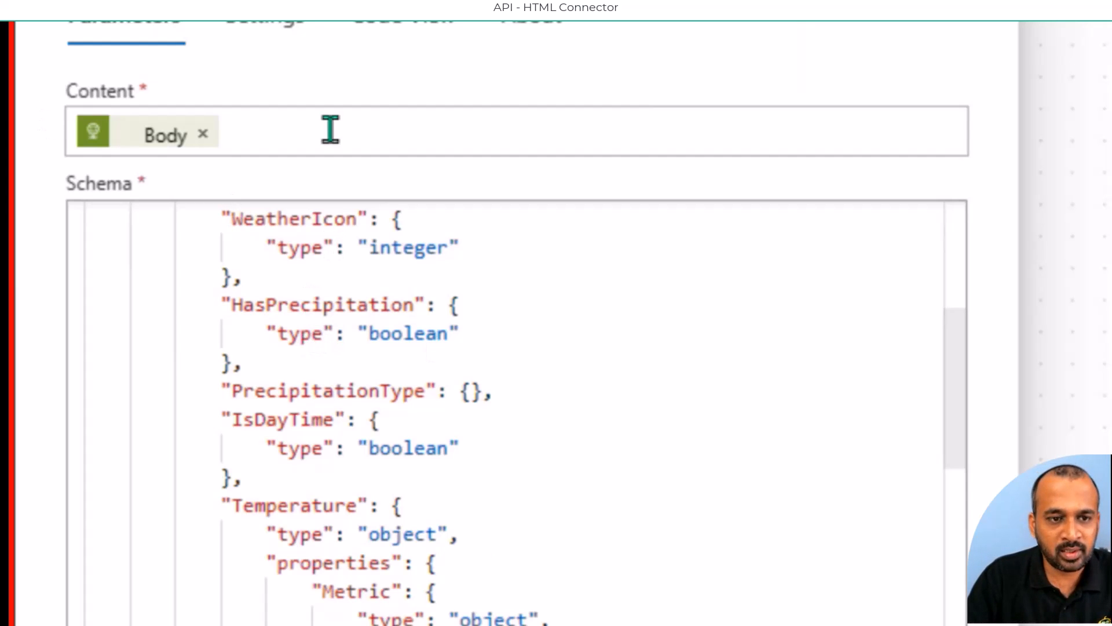
left_click(359, 127)
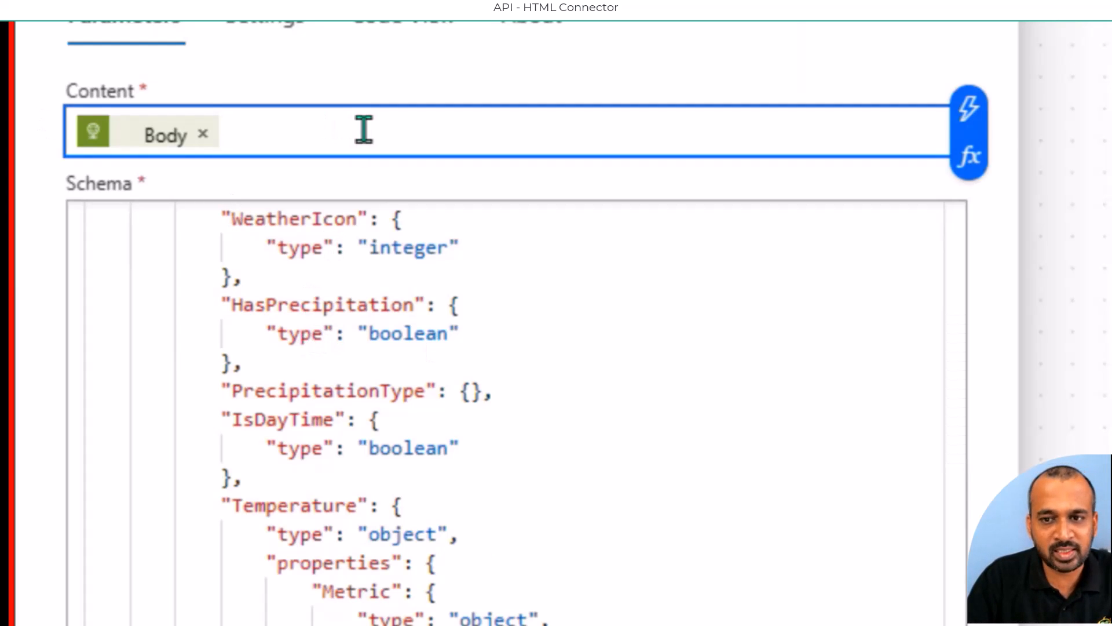
left_click(969, 109)
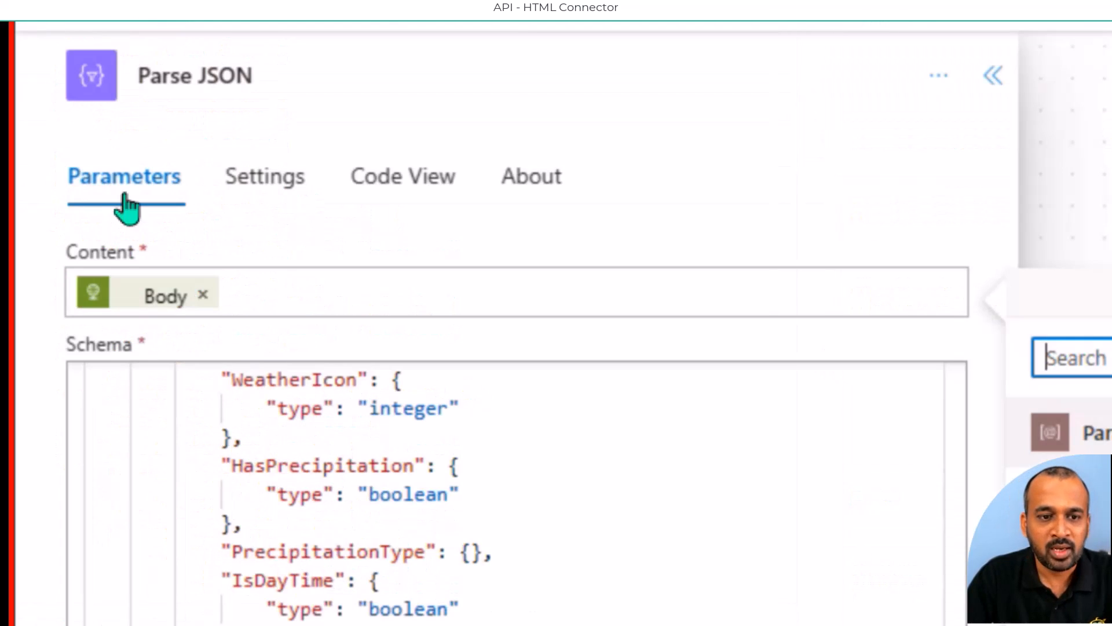
left_click(365, 300)
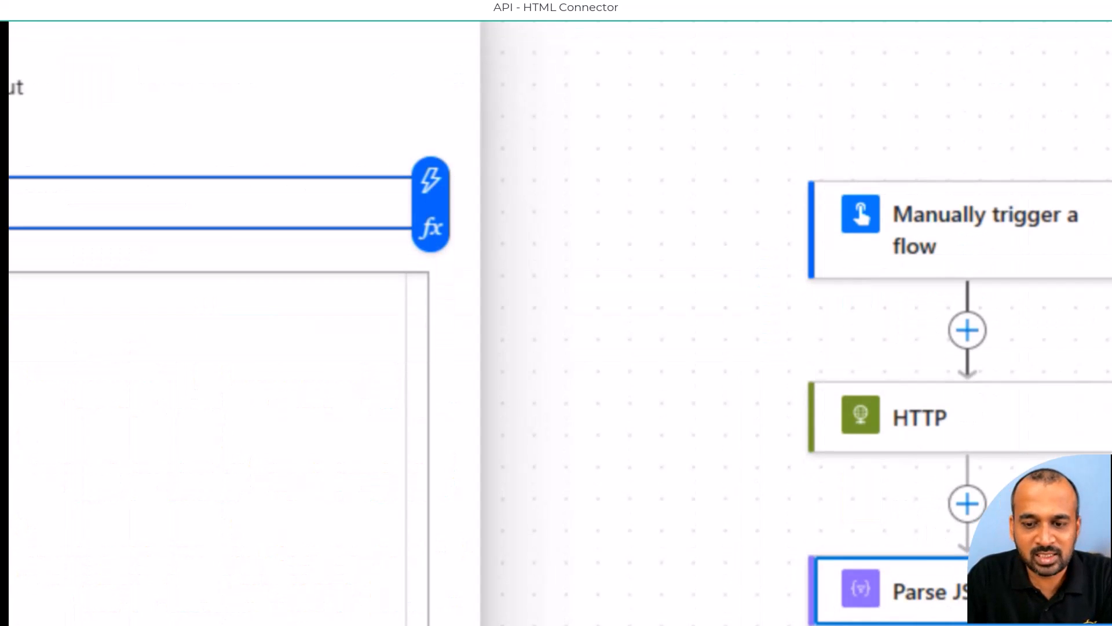
- Examine the Compose action's input and the Parse JSON and HTTP dynamic content available for it, then close its details
scroll(1020, 457, "down", 5)
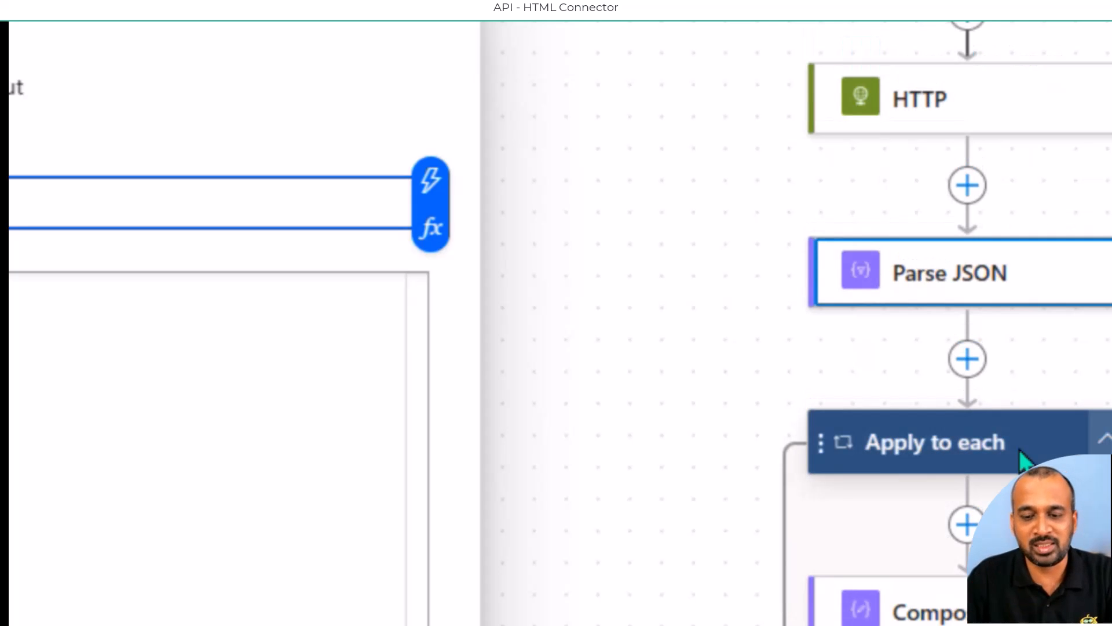
scroll(1021, 458, "down", 2)
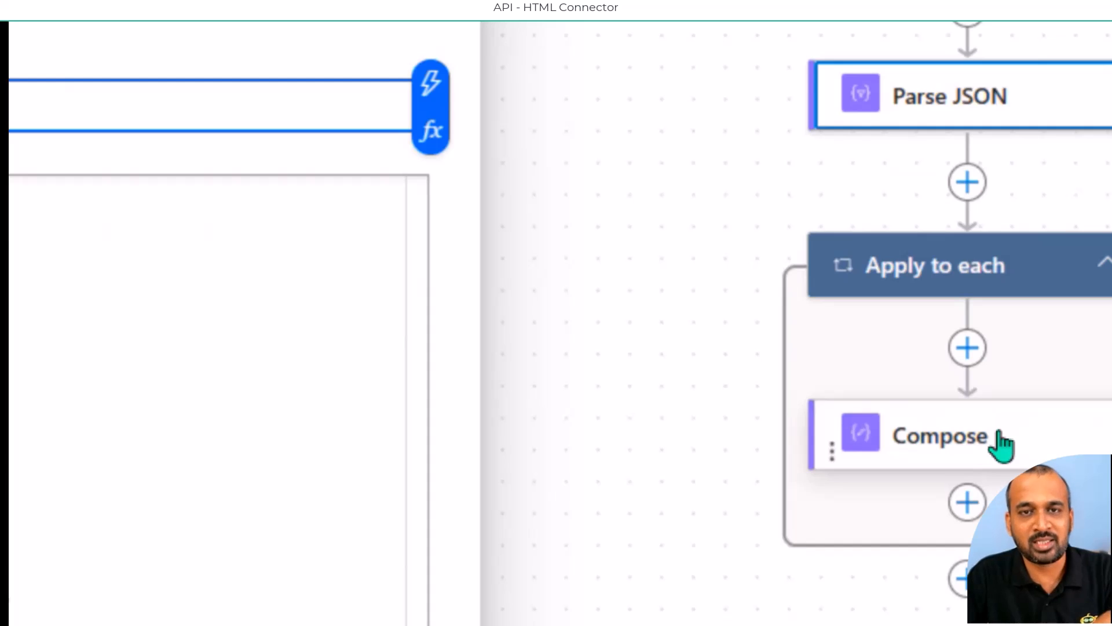
left_click(1001, 445)
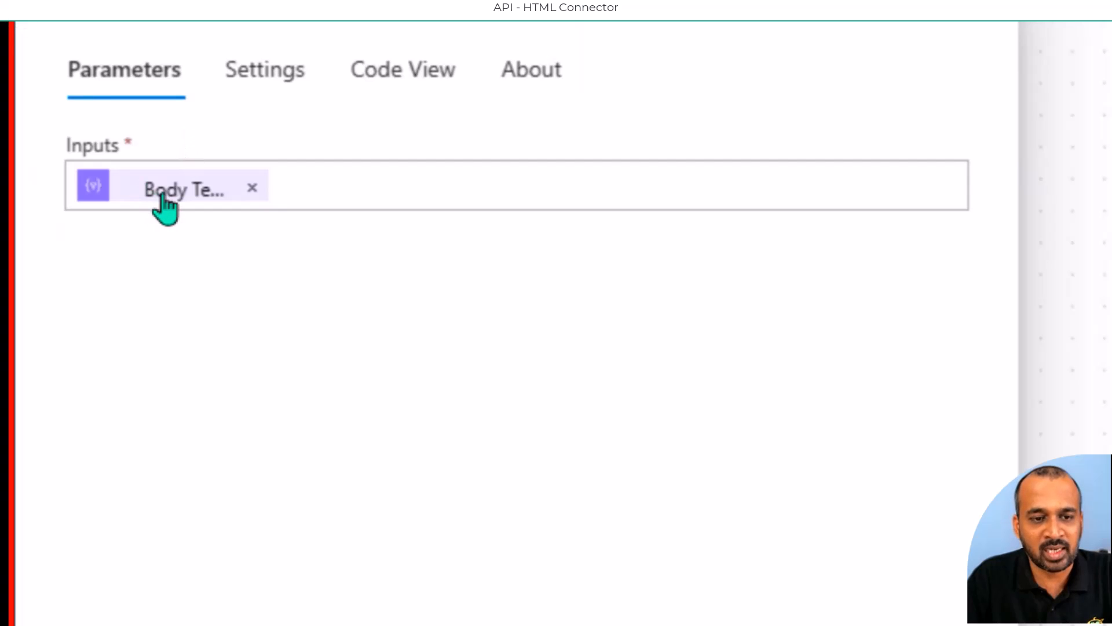
left_click(313, 180)
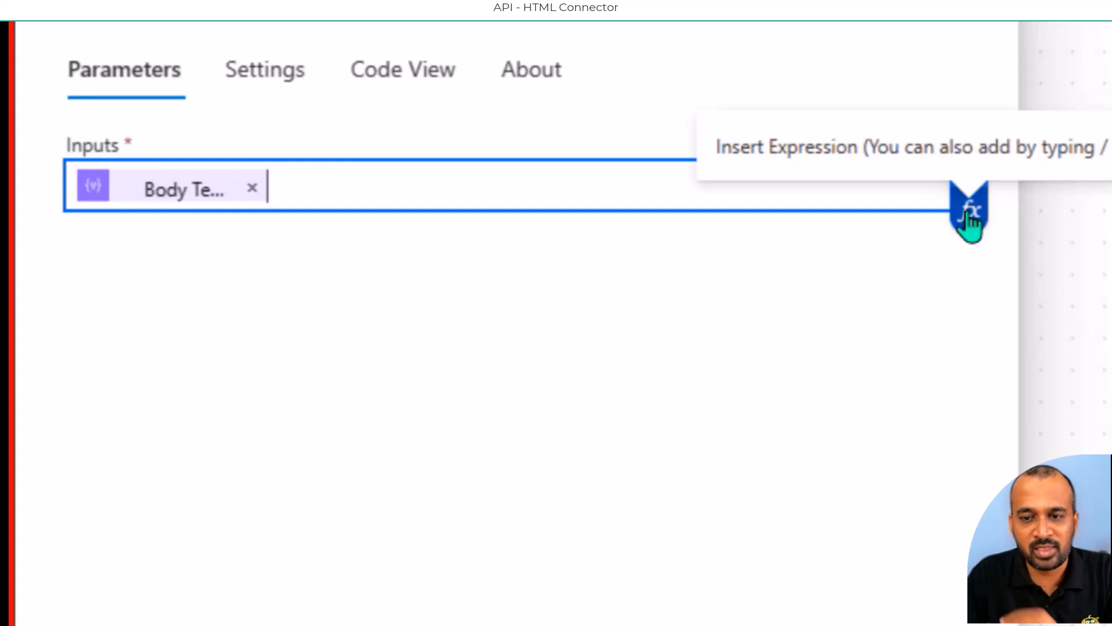
left_click(967, 165)
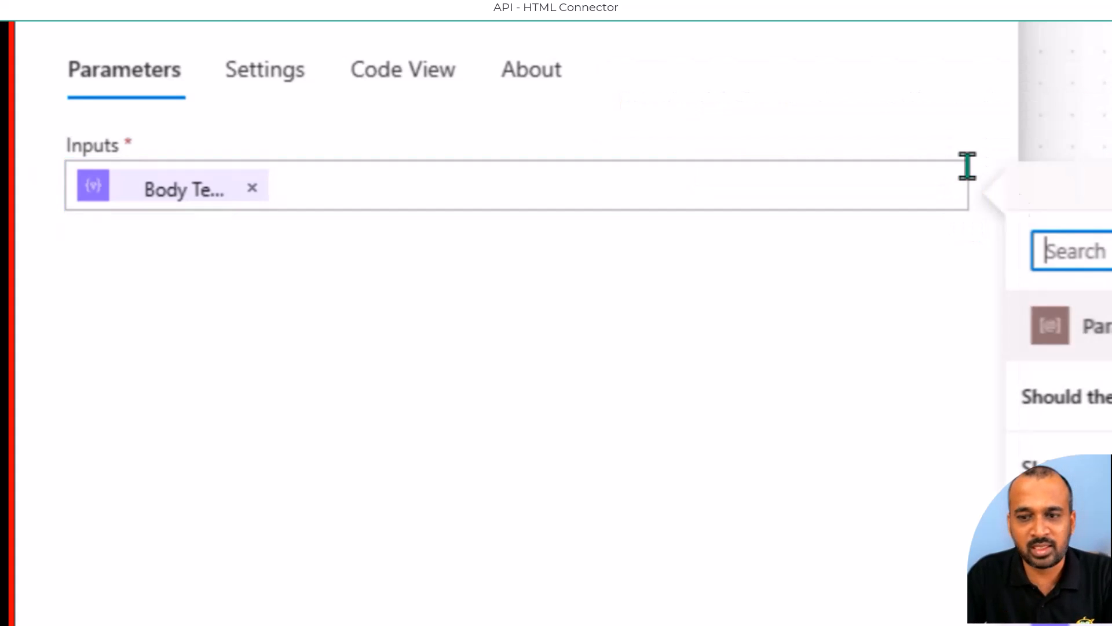
scroll(770, 497, "down", 3)
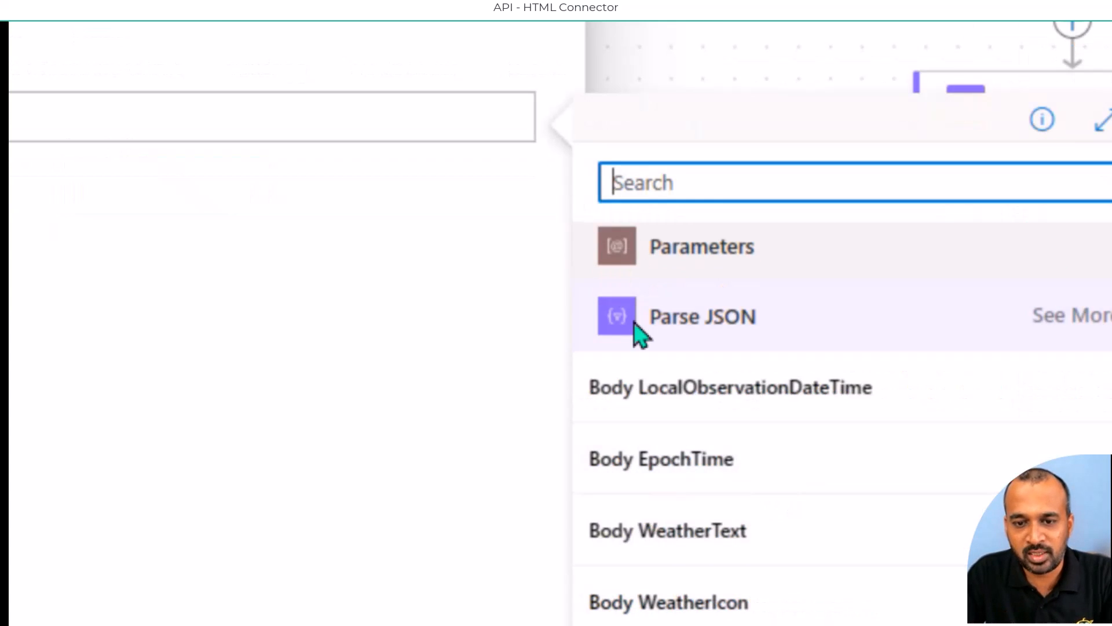
scroll(733, 498, "down", 5)
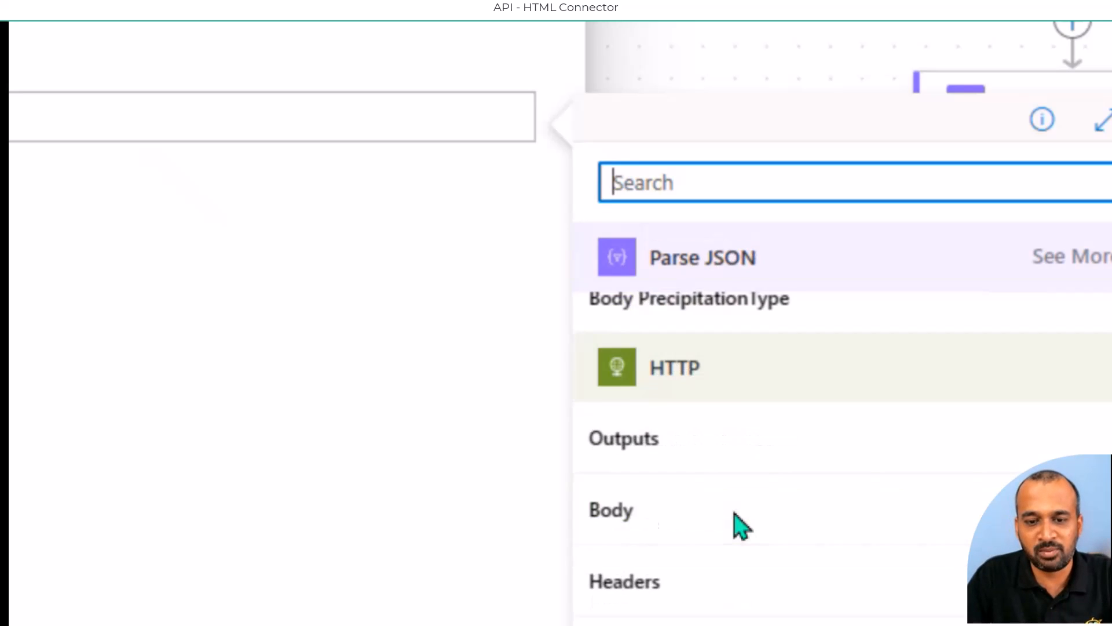
scroll(734, 513, "up", 5)
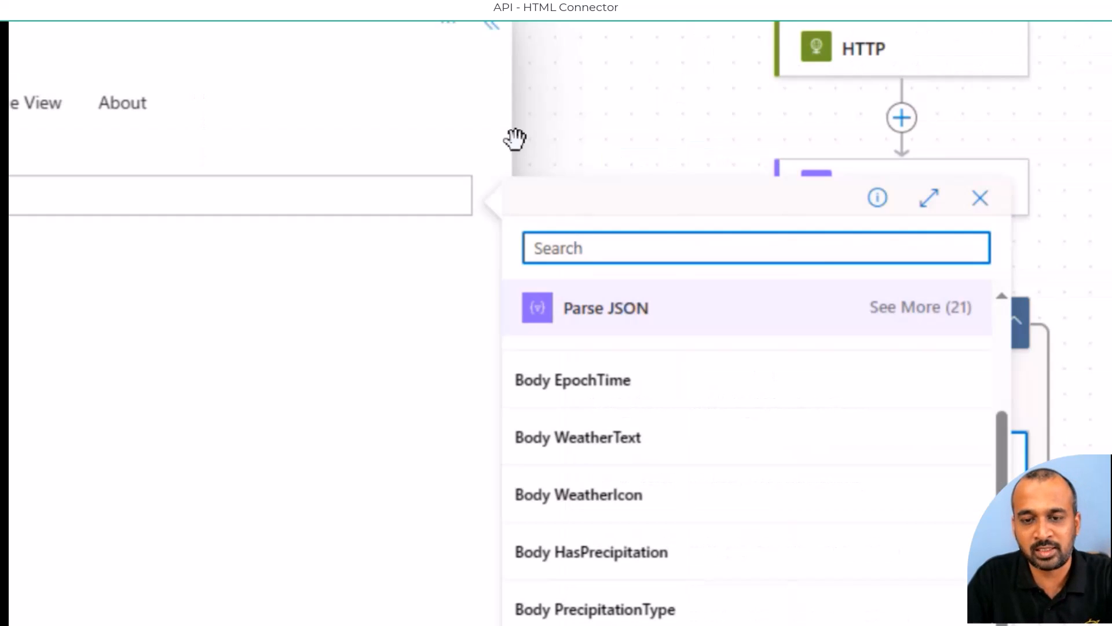
left_click(923, 225)
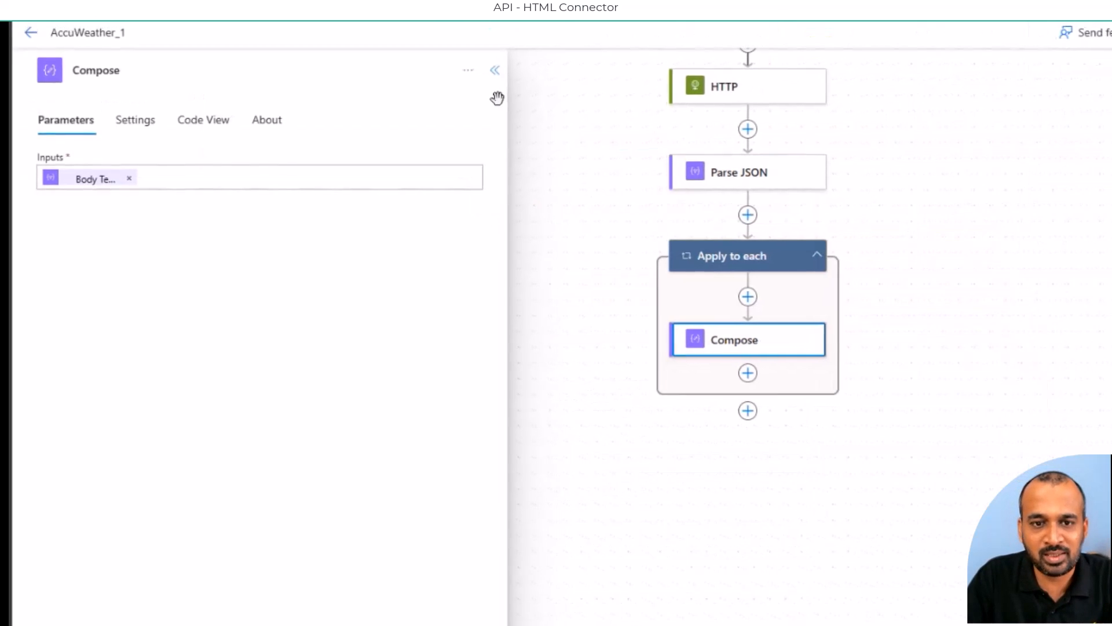
left_click(31, 32)
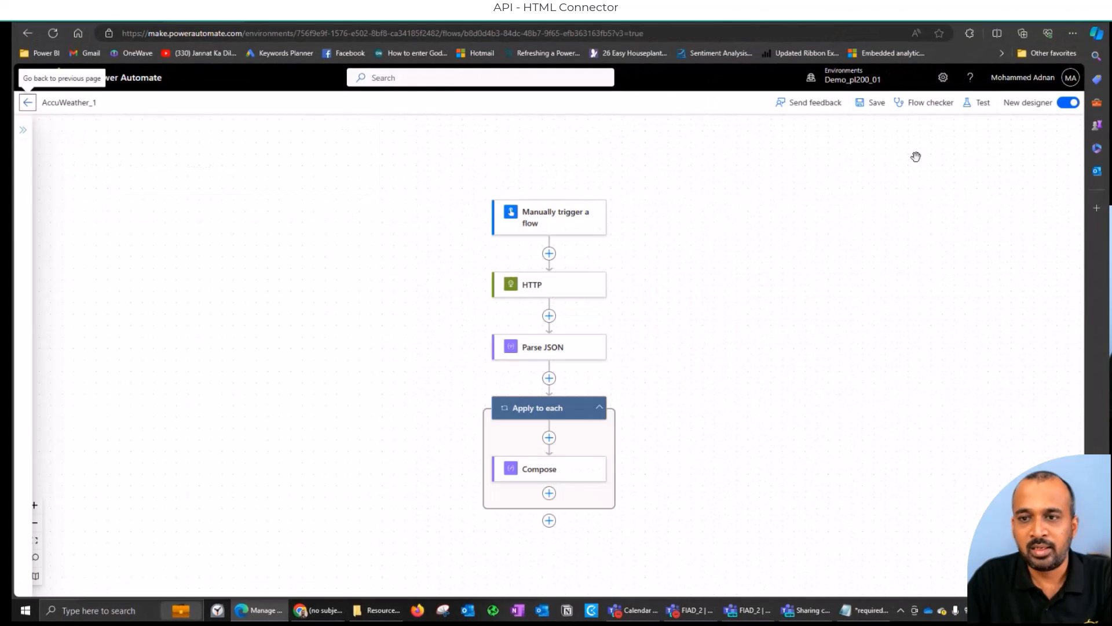
- Run a manual test of the AccuWeather_1 flow
left_click(979, 103)
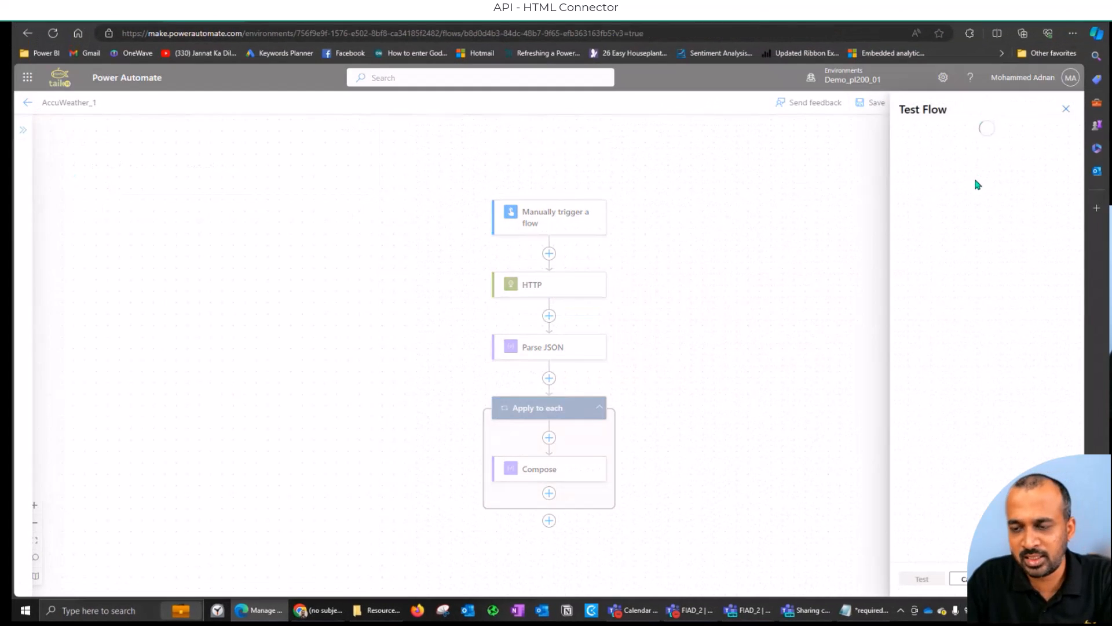
left_click(931, 135)
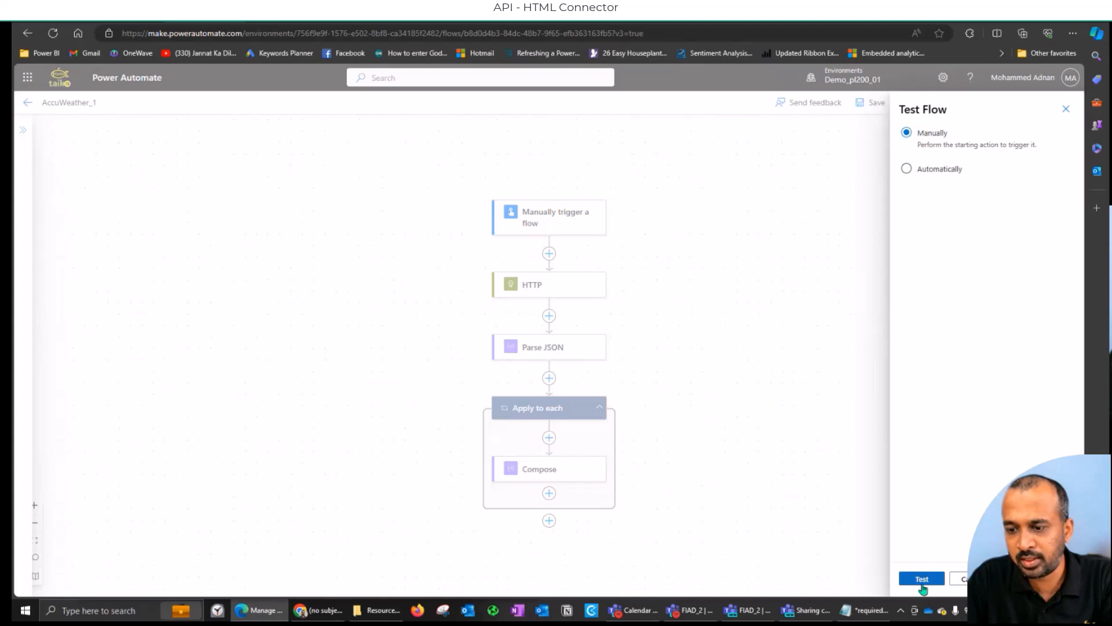
left_click(922, 580)
left_click(927, 577)
left_click(931, 575)
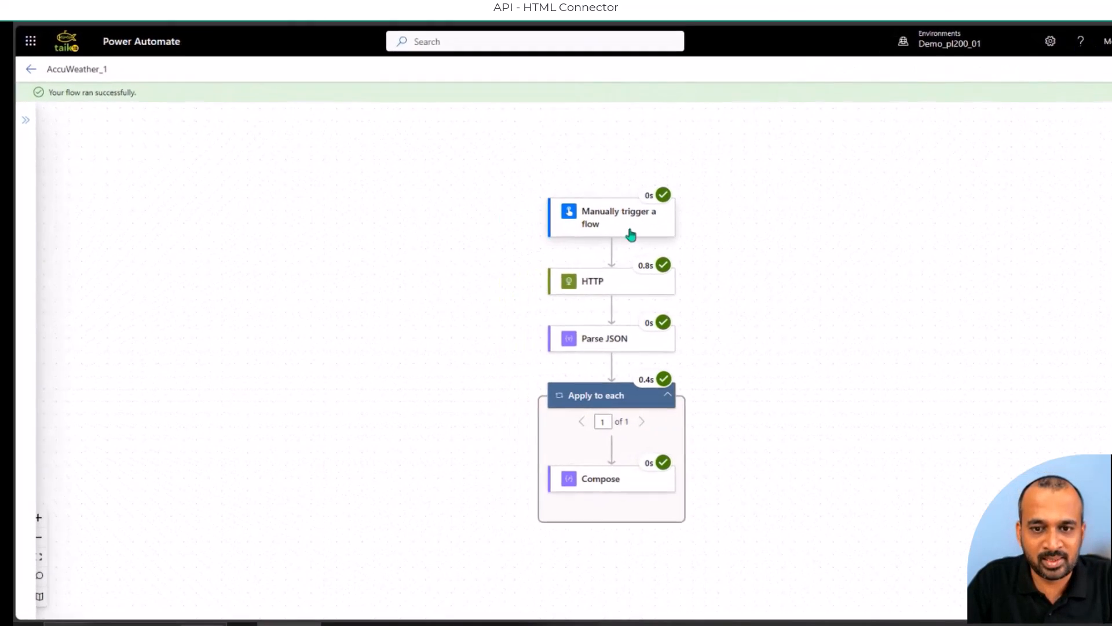
- Examine the HTTP action's run outputs, including its status code, headers and response body
left_click(608, 285)
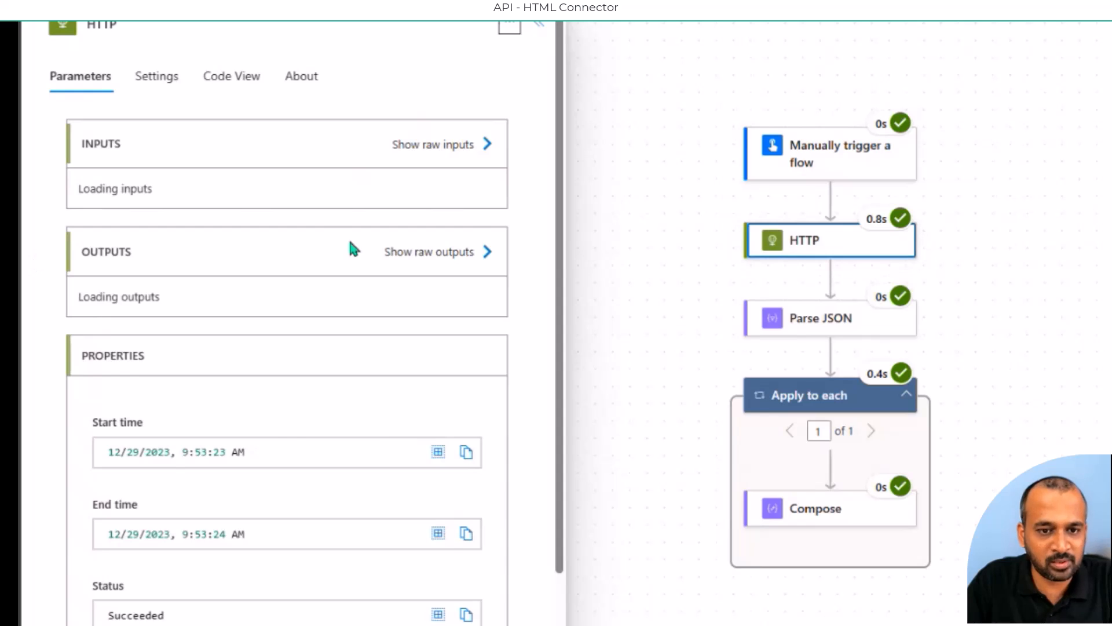
scroll(464, 336, "down", 6)
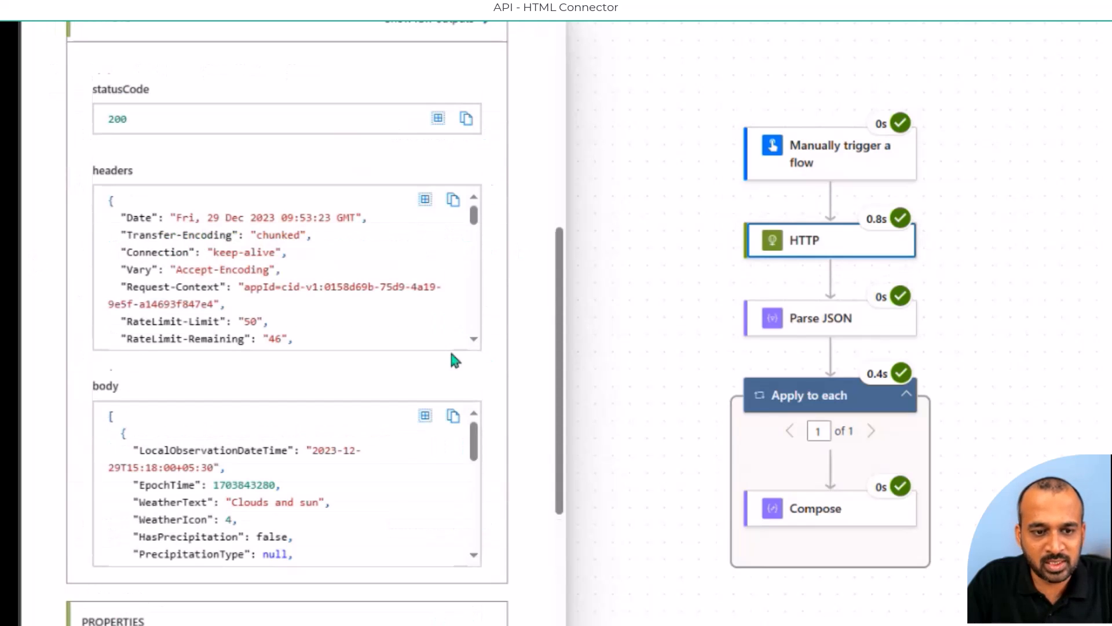
scroll(455, 359, "down", 1)
scroll(454, 263, "down", 3)
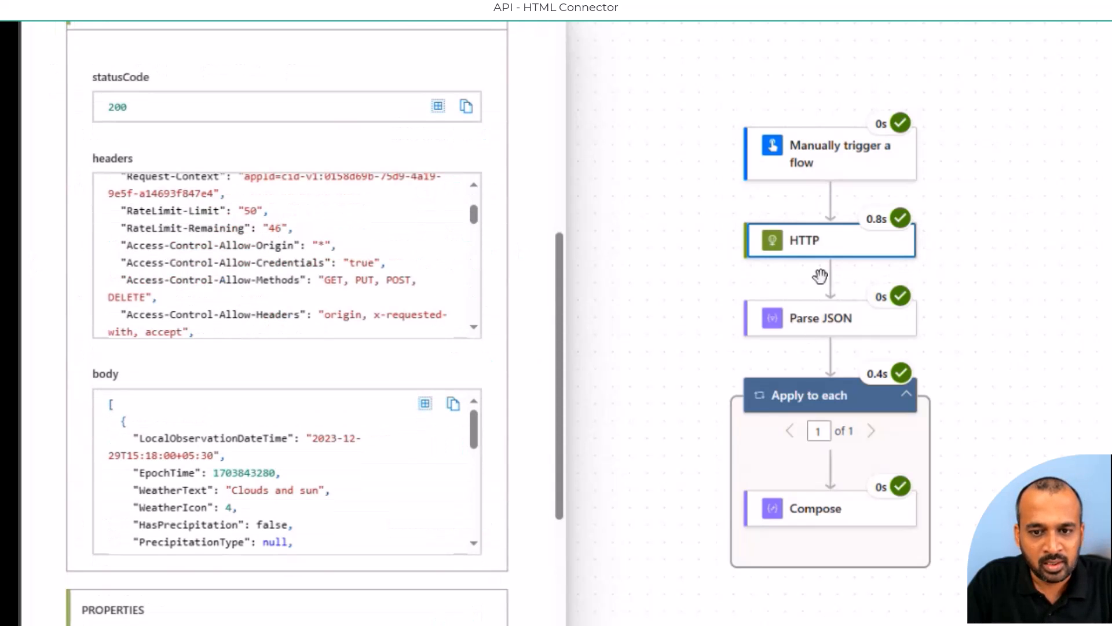
scroll(503, 342, "down", 3)
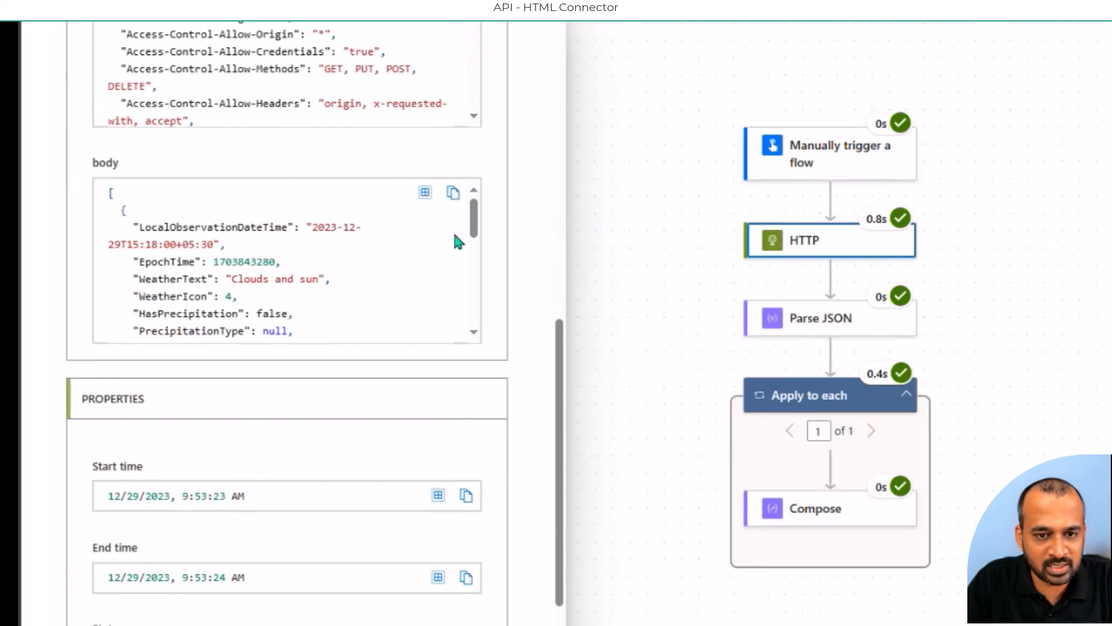
left_click_drag(474, 219, 454, 191)
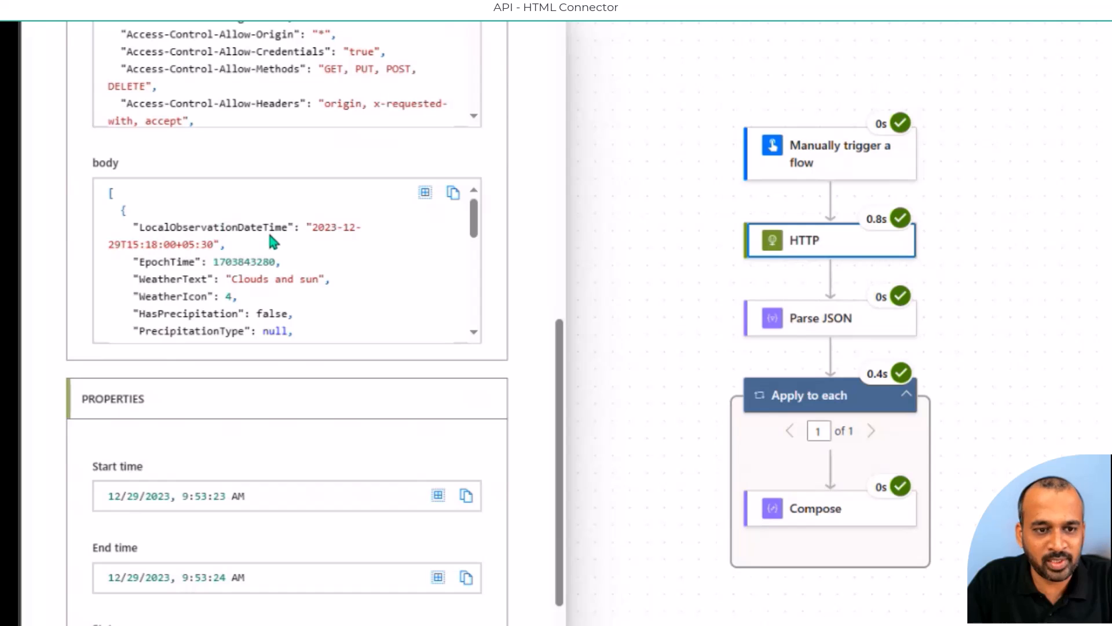
- Examine the Parse JSON action's output body, focusing on the metric and imperial temperature values and unit types
left_click(819, 320)
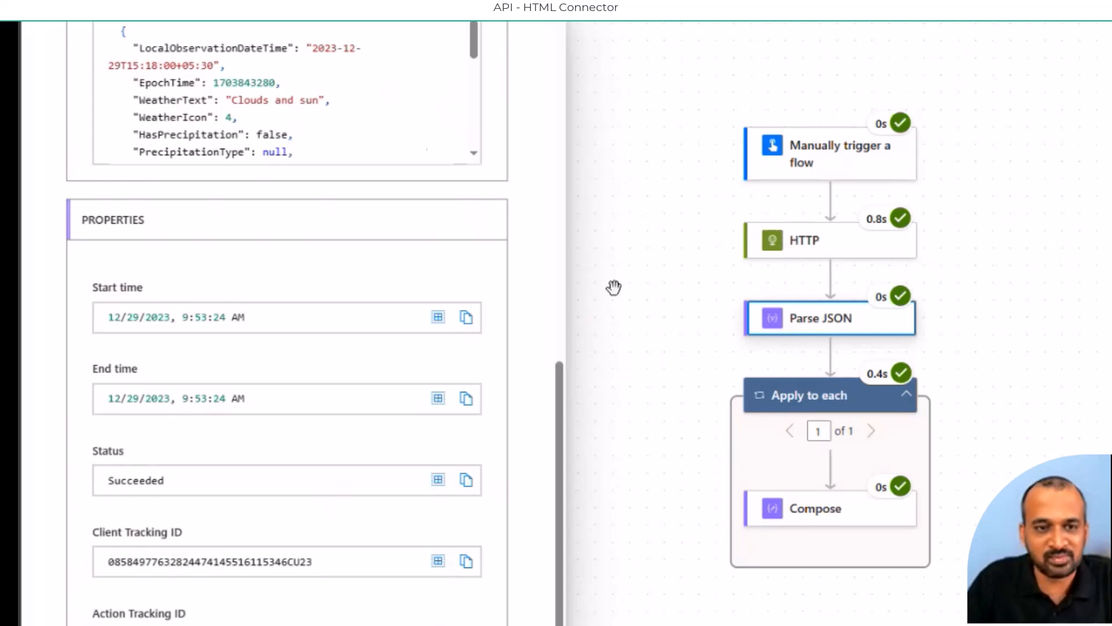
scroll(371, 171, "up", 2)
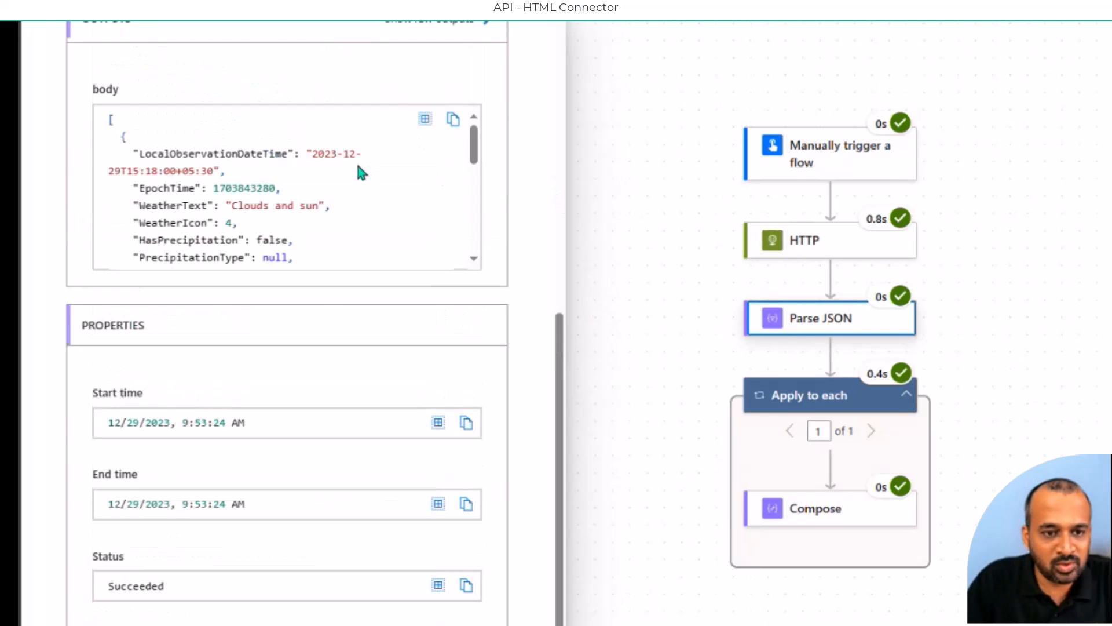
scroll(336, 170, "down", 3)
left_click_drag(212, 179, 232, 179)
scroll(249, 186, "down", 1)
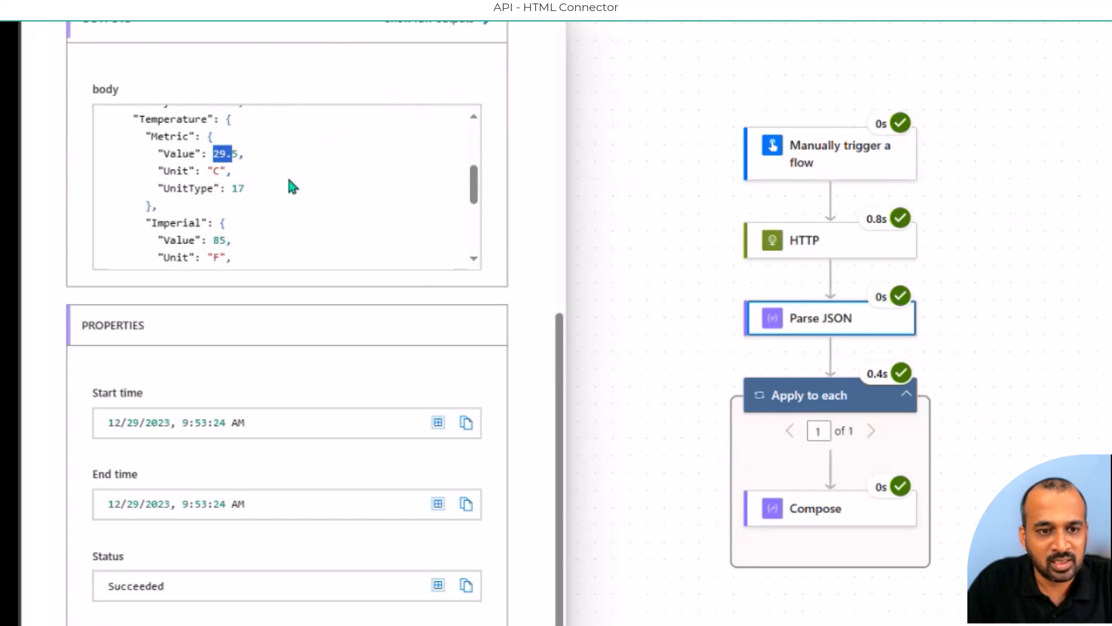
scroll(290, 180, "down", 1)
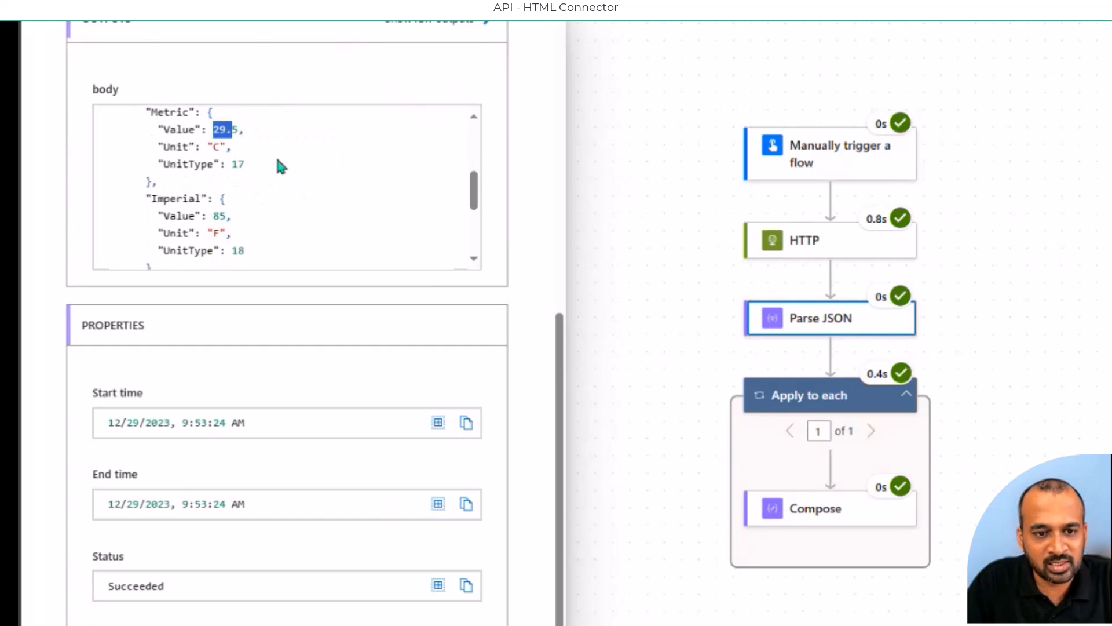
scroll(281, 167, "down", 1)
left_click_drag(229, 143, 247, 142)
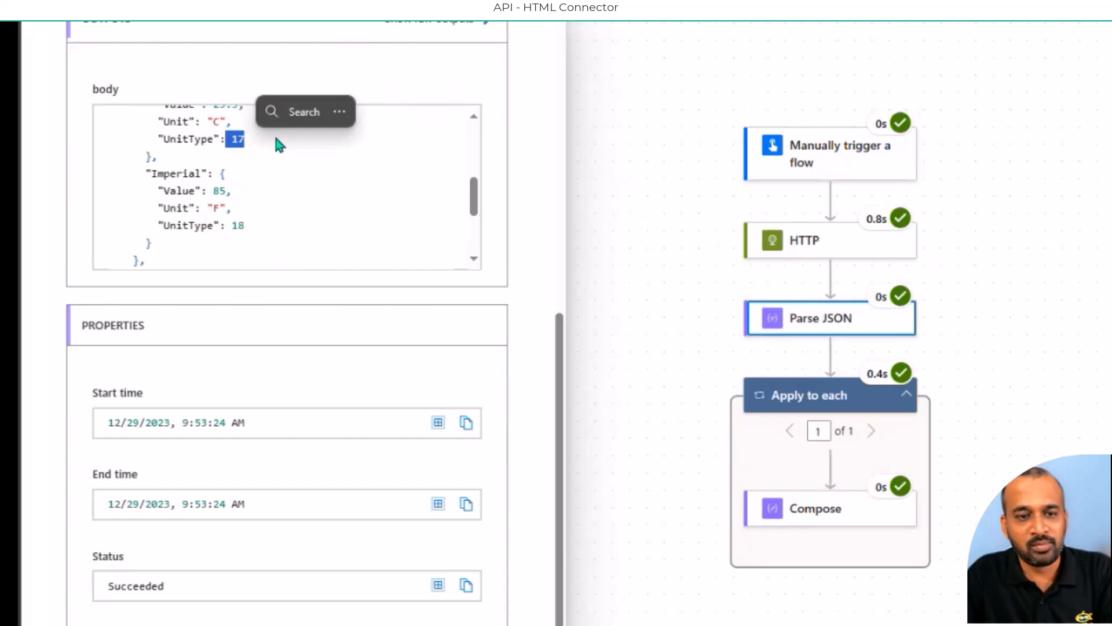
scroll(276, 140, "up", 1)
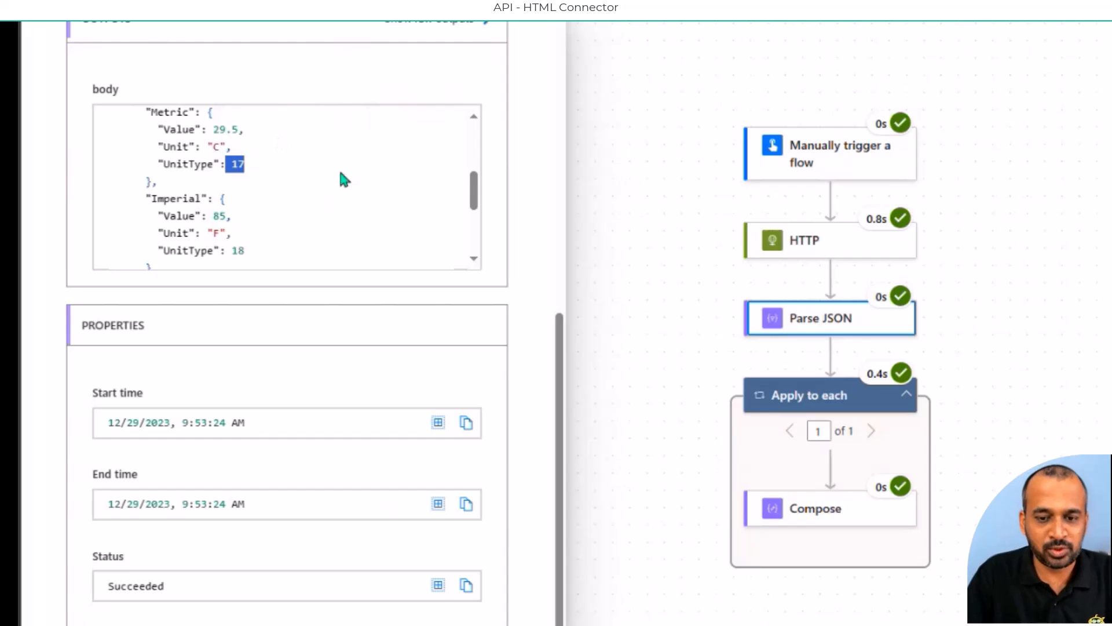
- Examine the metric and imperial temperature outputs of the Compose action inside the Apply to each loop
left_click(849, 511)
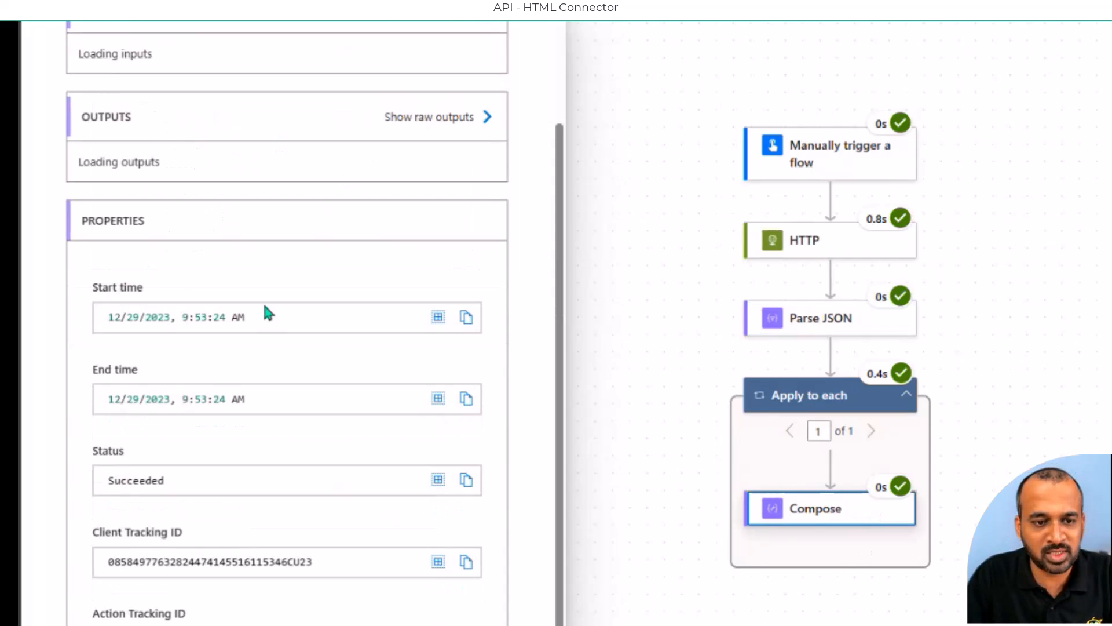
scroll(321, 343, "up", 8)
scroll(120, 289, "down", 6)
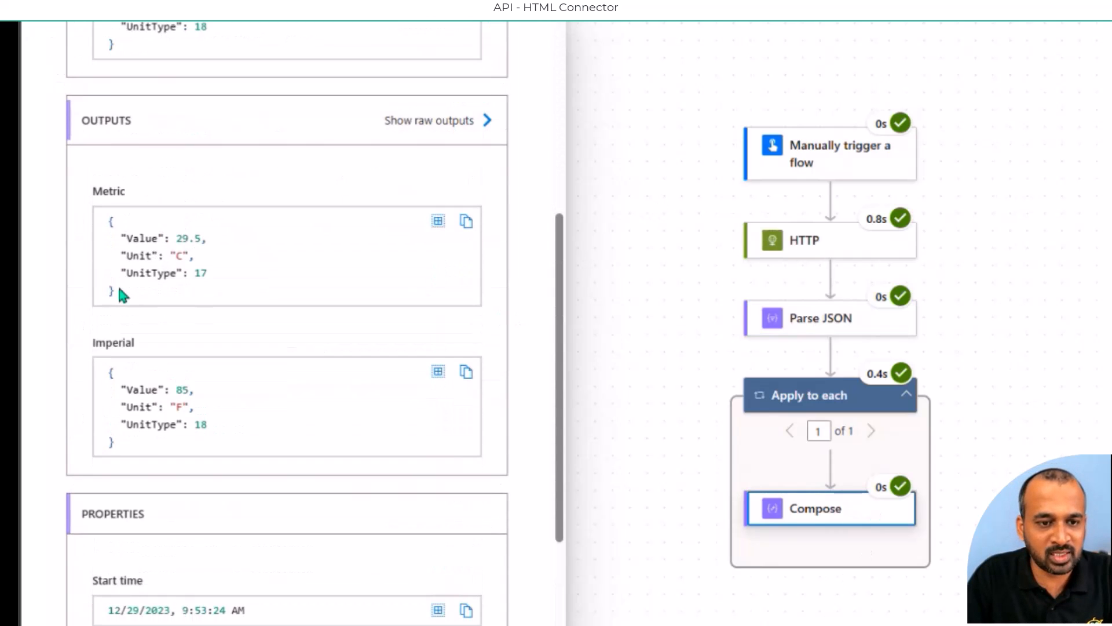
left_click_drag(157, 238, 204, 271)
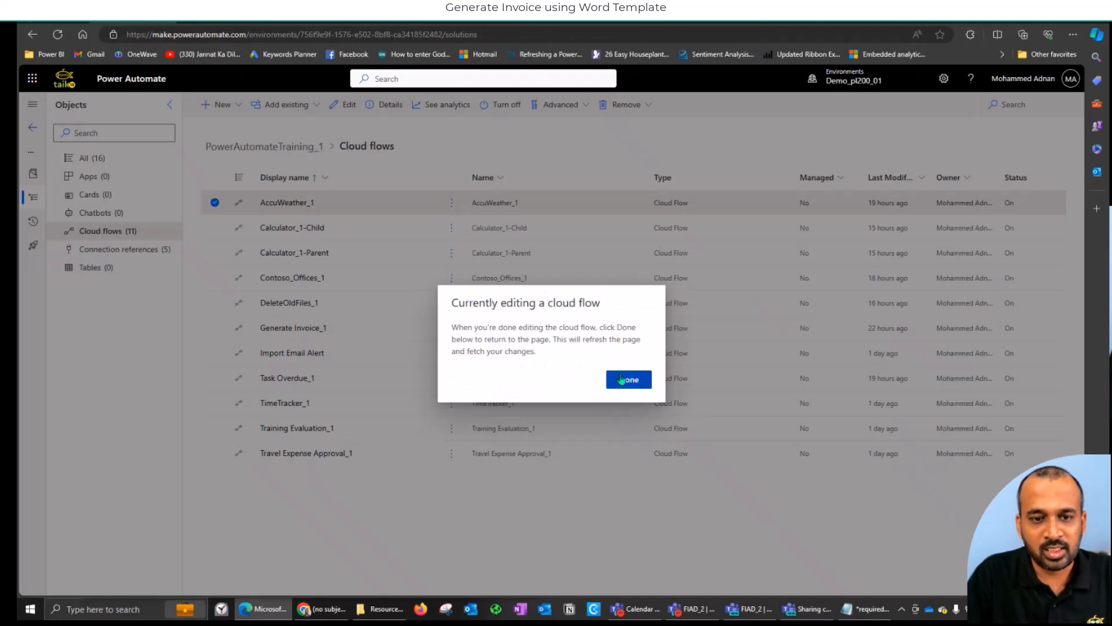
- Finish editing the AccuWeather_1 flow, switch to File Explorer and open Invoice Template start.docx from the Resources for Labs folder
left_click(621, 379)
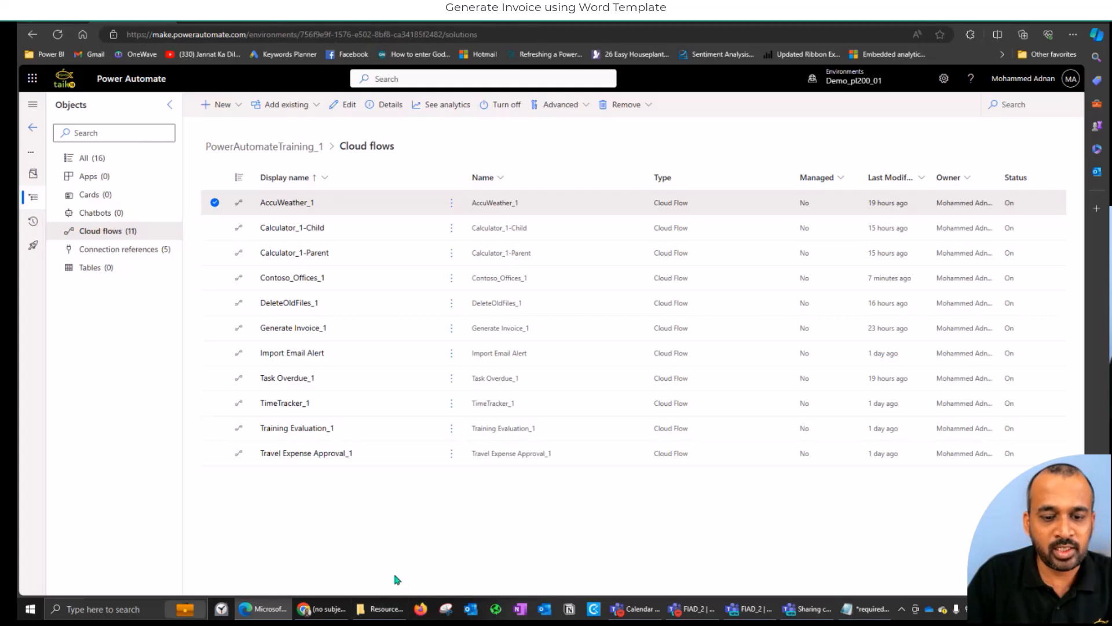
left_click(382, 609)
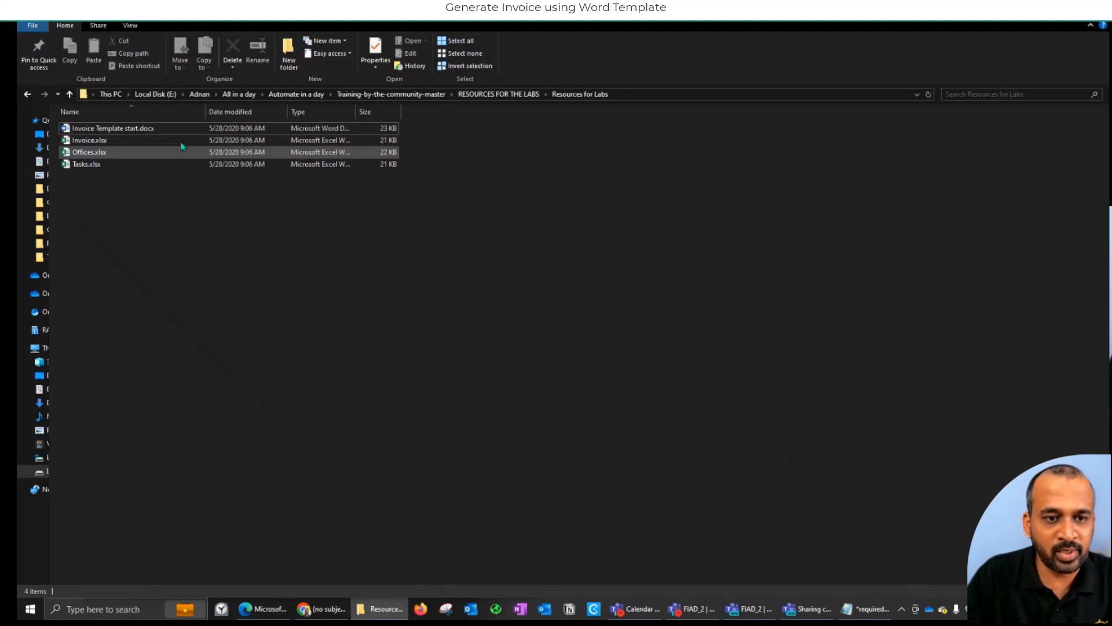
left_click(166, 133)
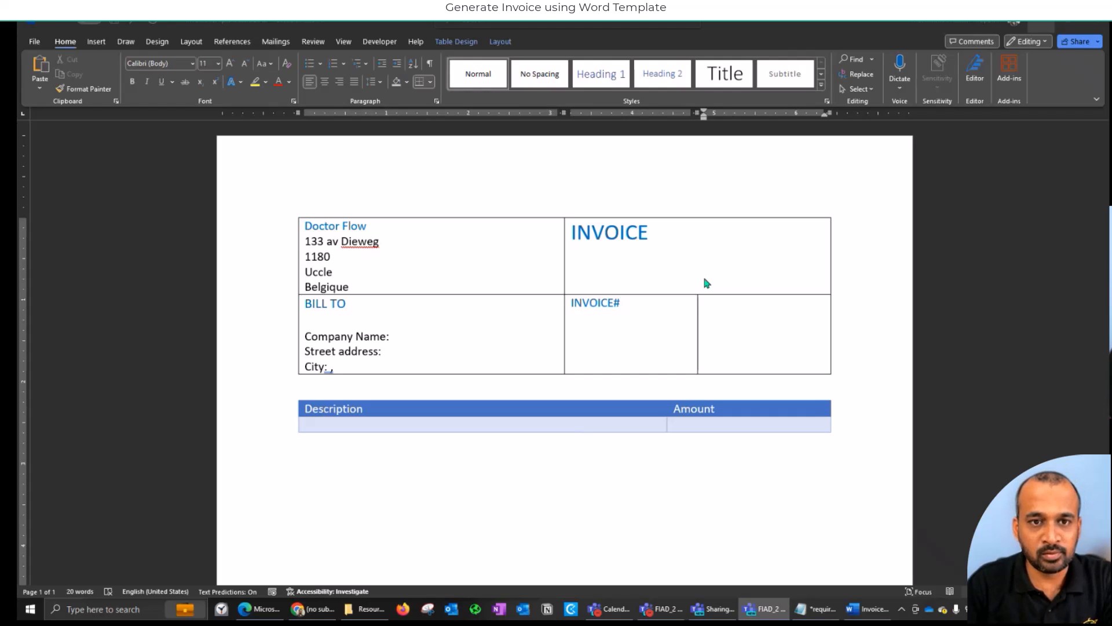
- Replace the "Doctor Flow" heading above the sender's address in the invoice template with "From"
double_click(325, 225)
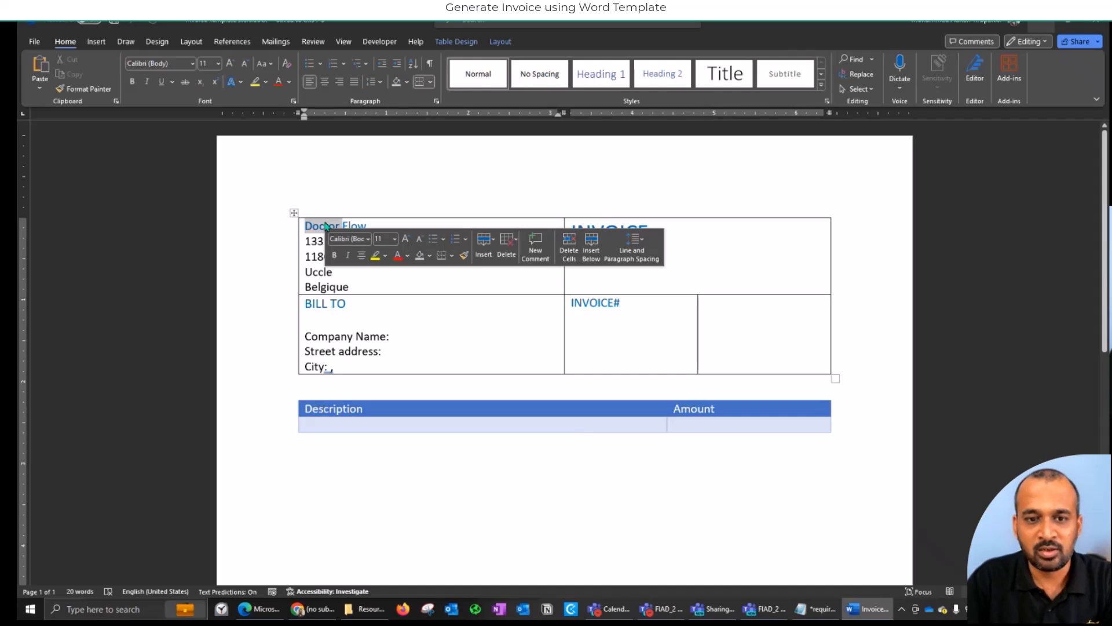
left_click_drag(306, 226, 371, 226)
type("From")
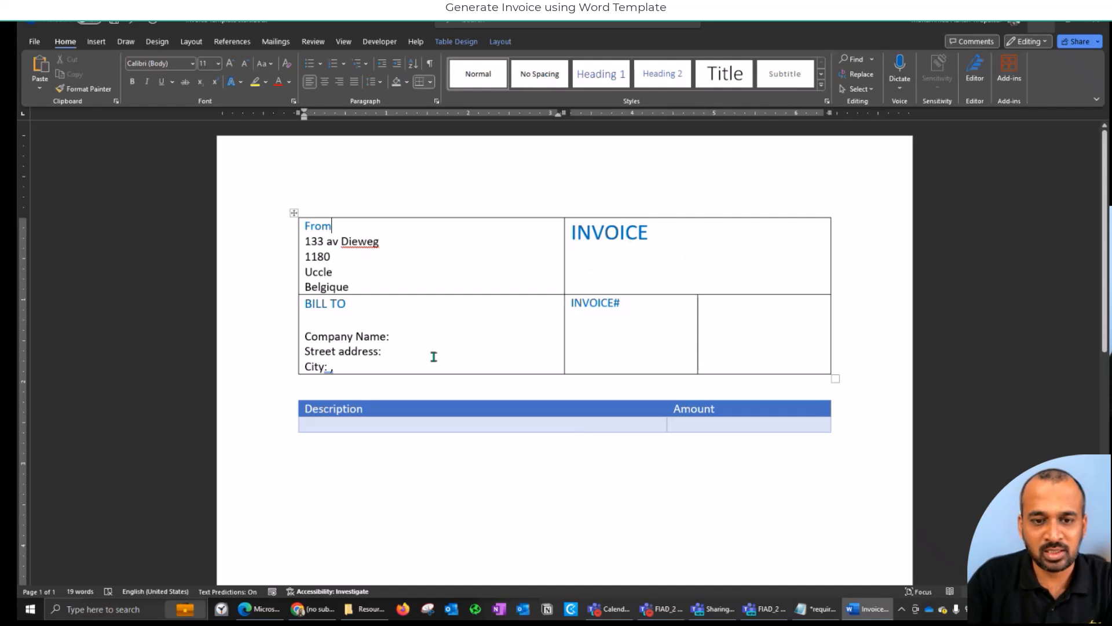
left_click(416, 338)
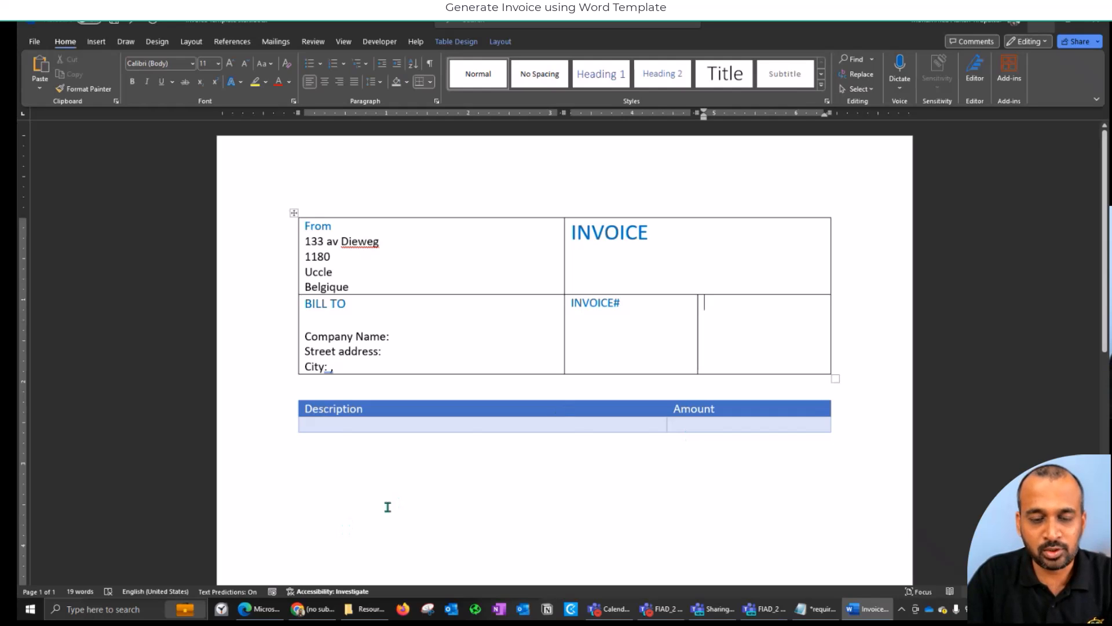
- Examine the placeholders in the completed invoice template stored under the Training-by-the-community-master folder, and return to Invoice Template start.docx
left_click(365, 608)
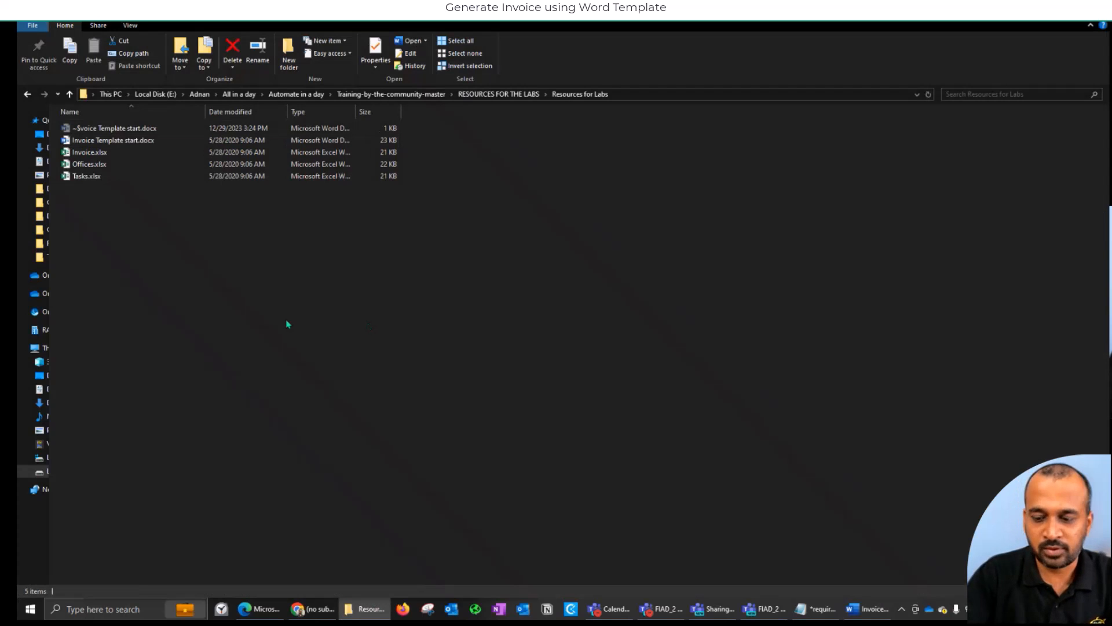
key("alt+Up")
key("alt+Up")
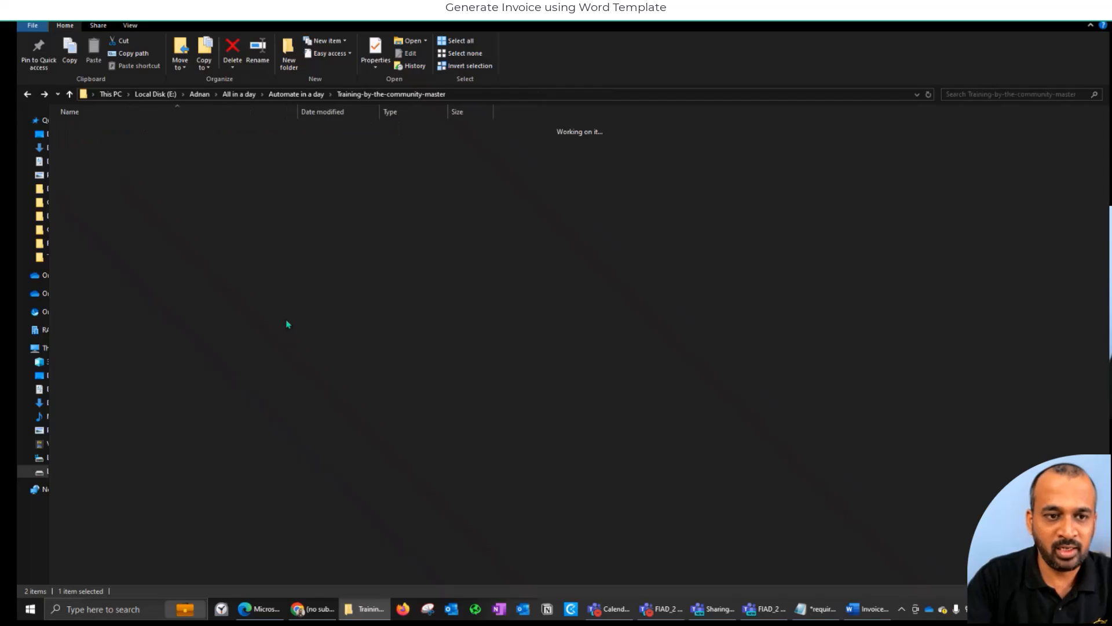
key("Down")
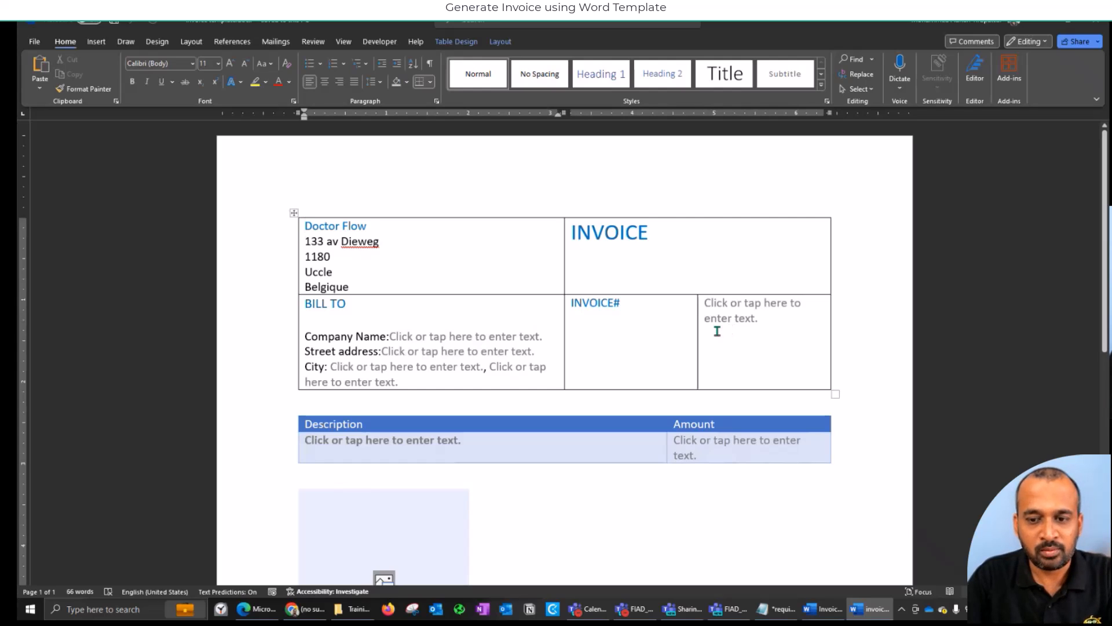
scroll(741, 355, "down", 3)
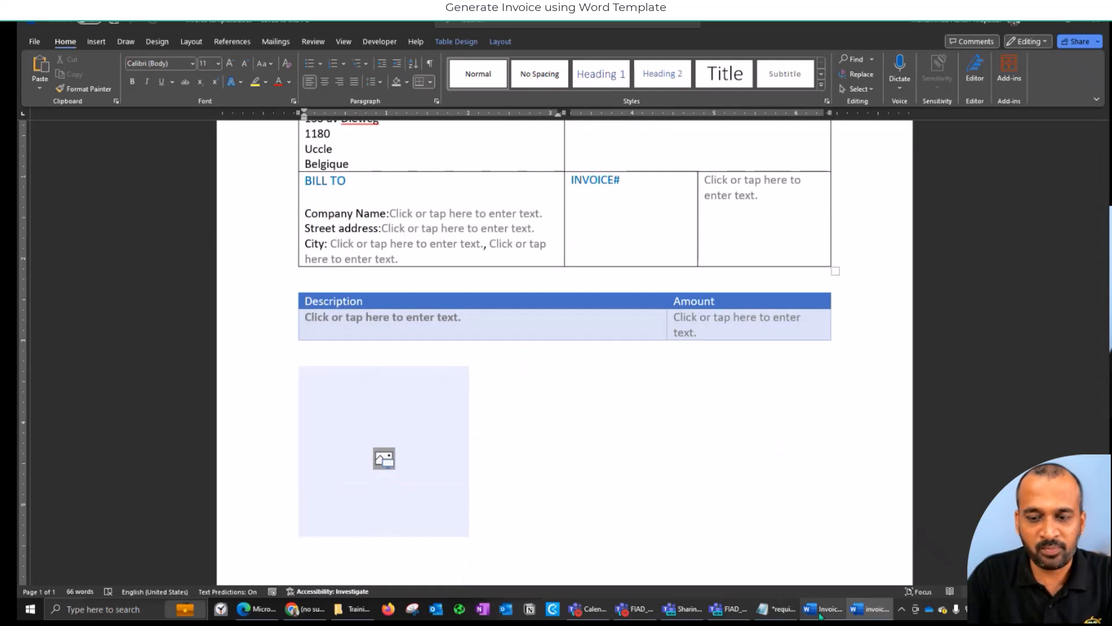
left_click(822, 608)
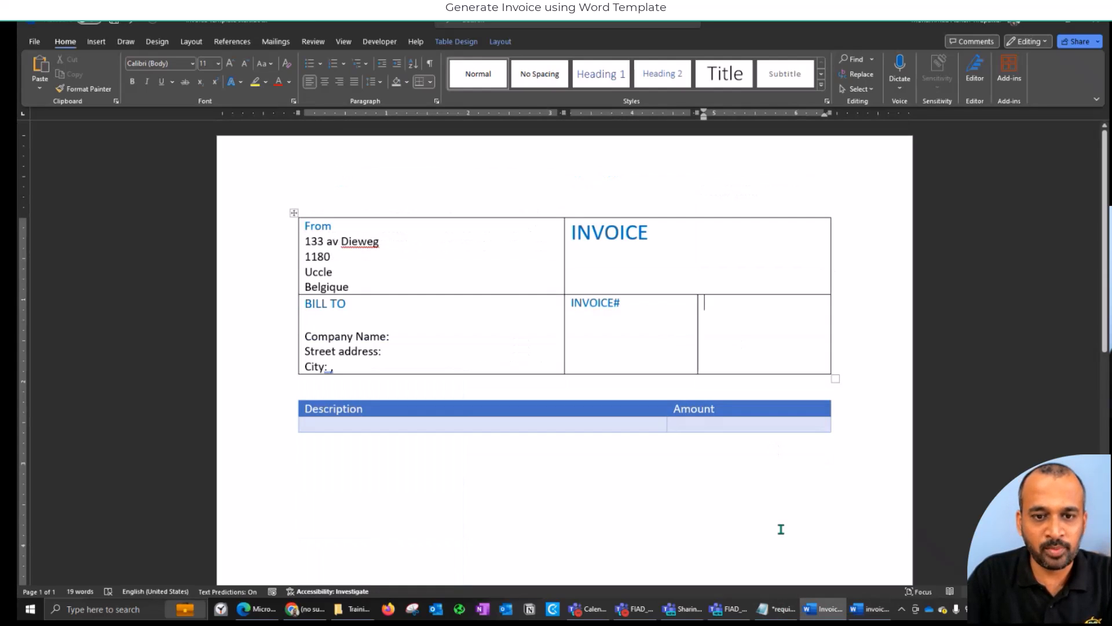
- Check in Word's ribbon customization options whether the Developer tab is enabled among the main tabs
left_click(34, 42)
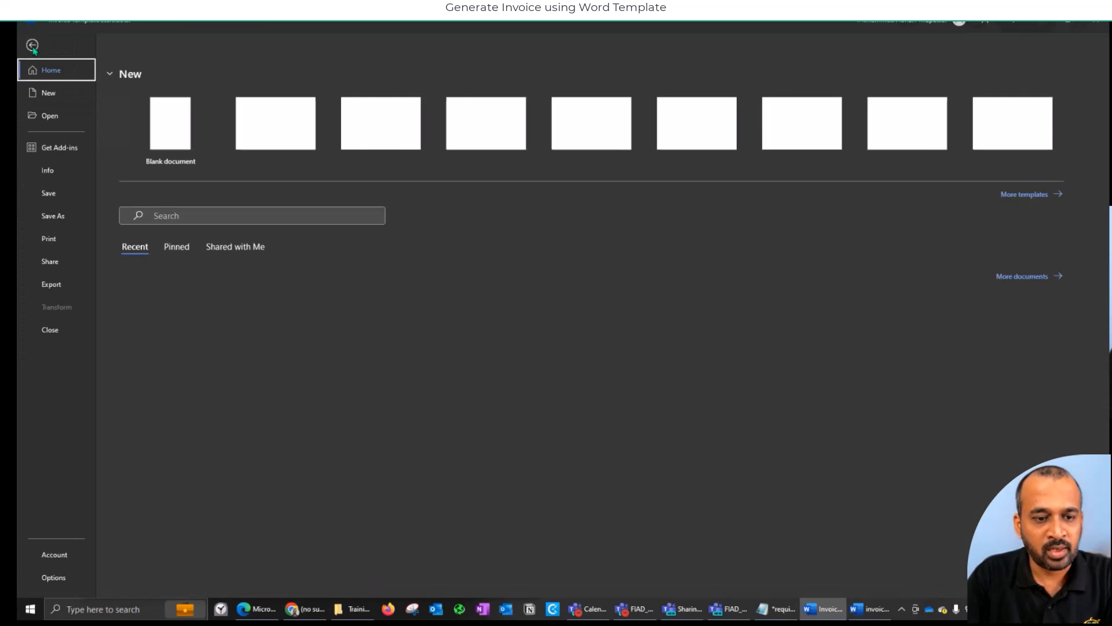
left_click(62, 586)
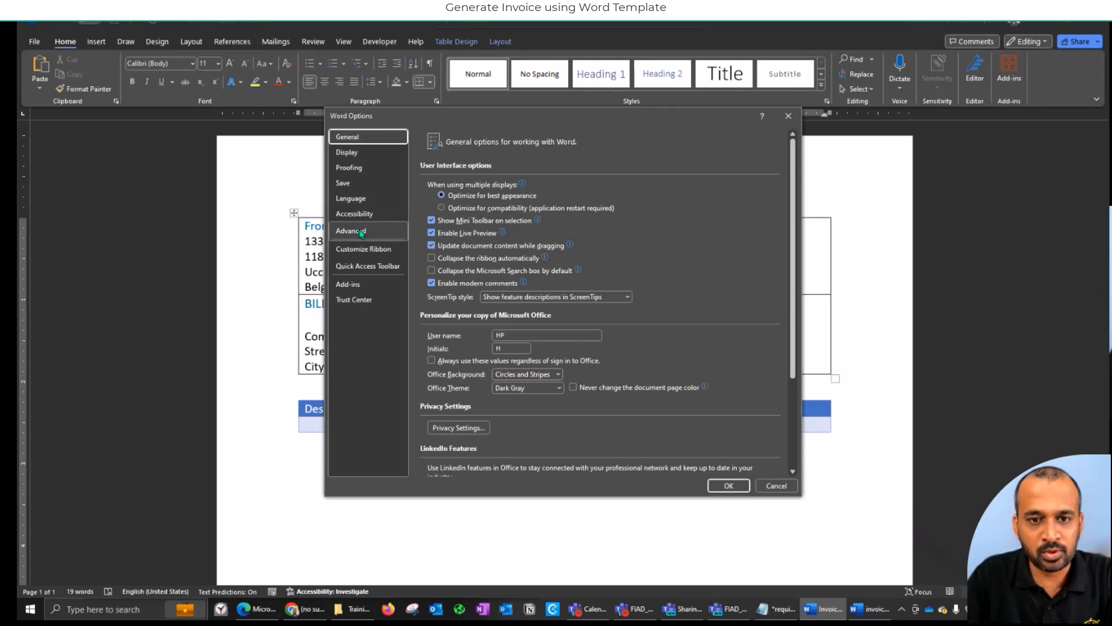
left_click(360, 232)
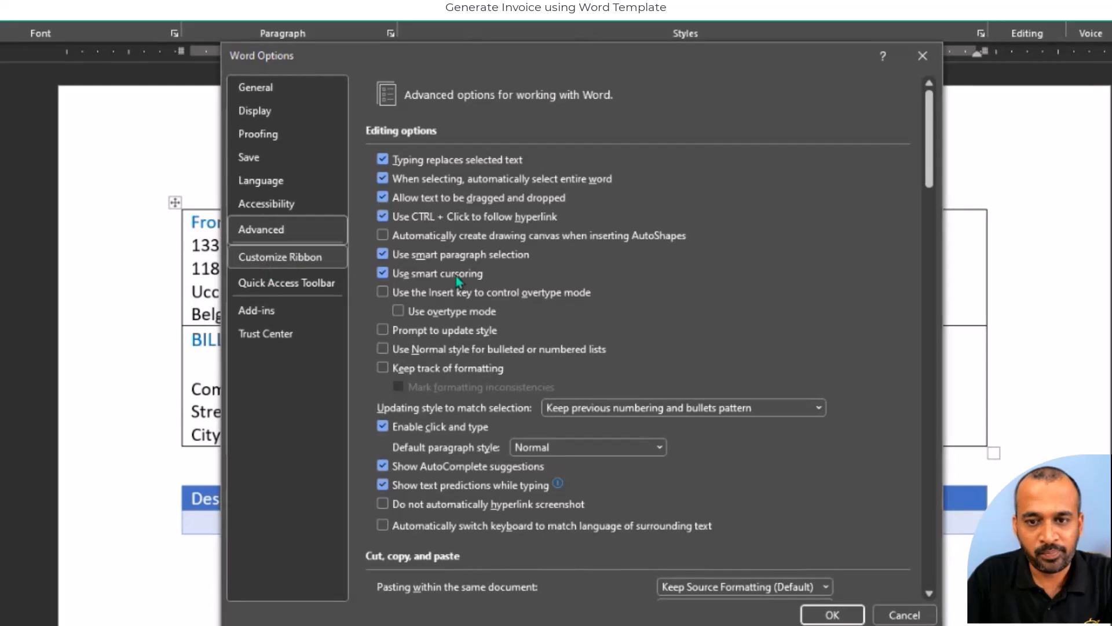
left_click(284, 257)
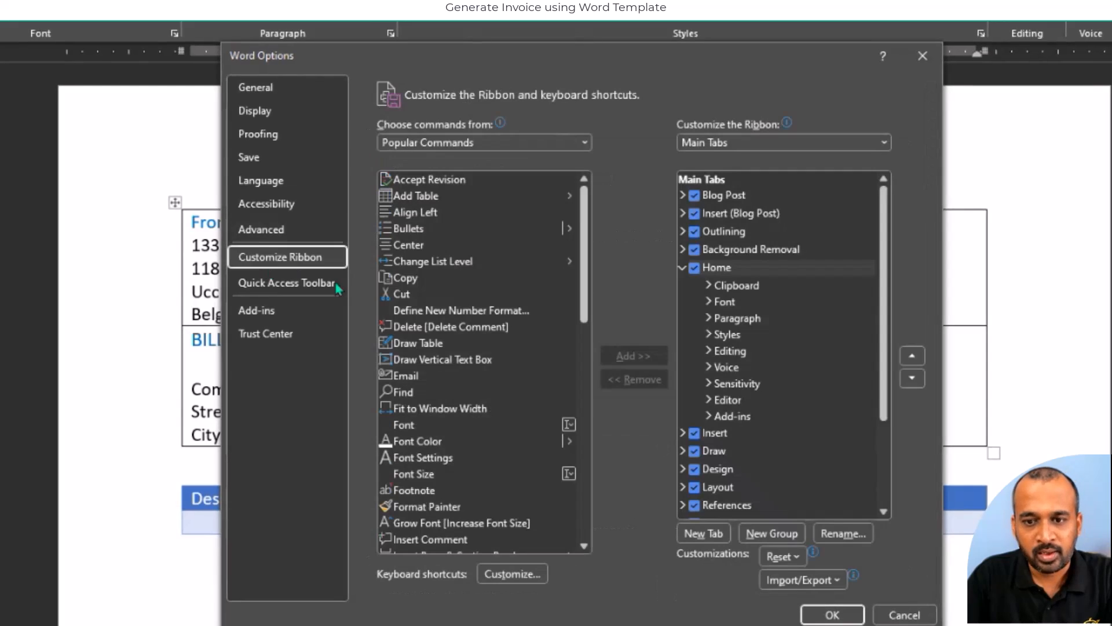
left_click(682, 268)
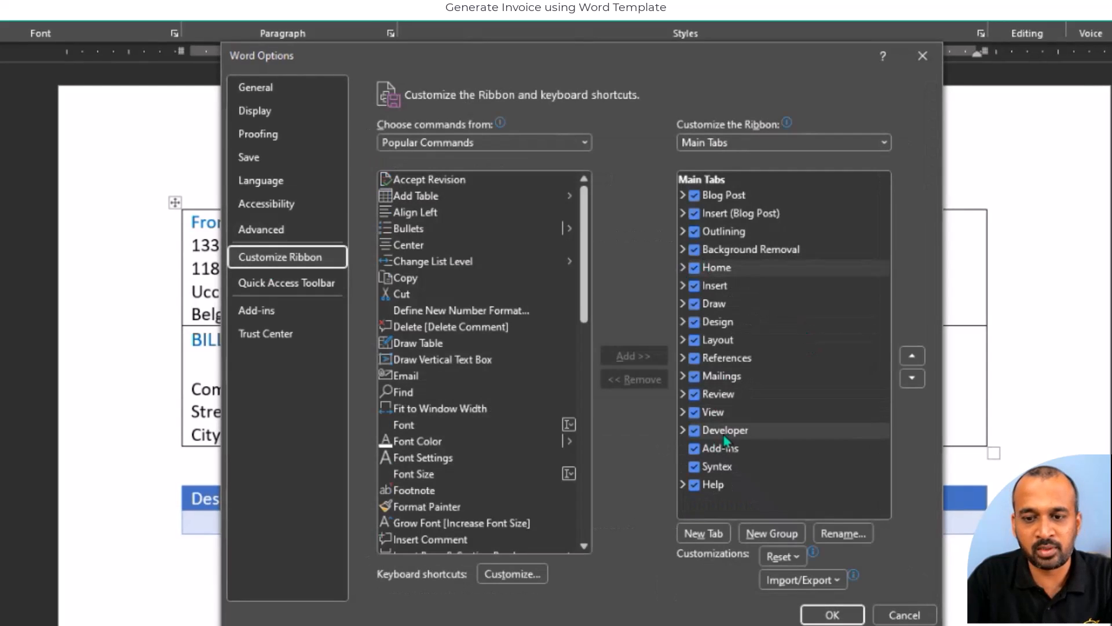
left_click(904, 615)
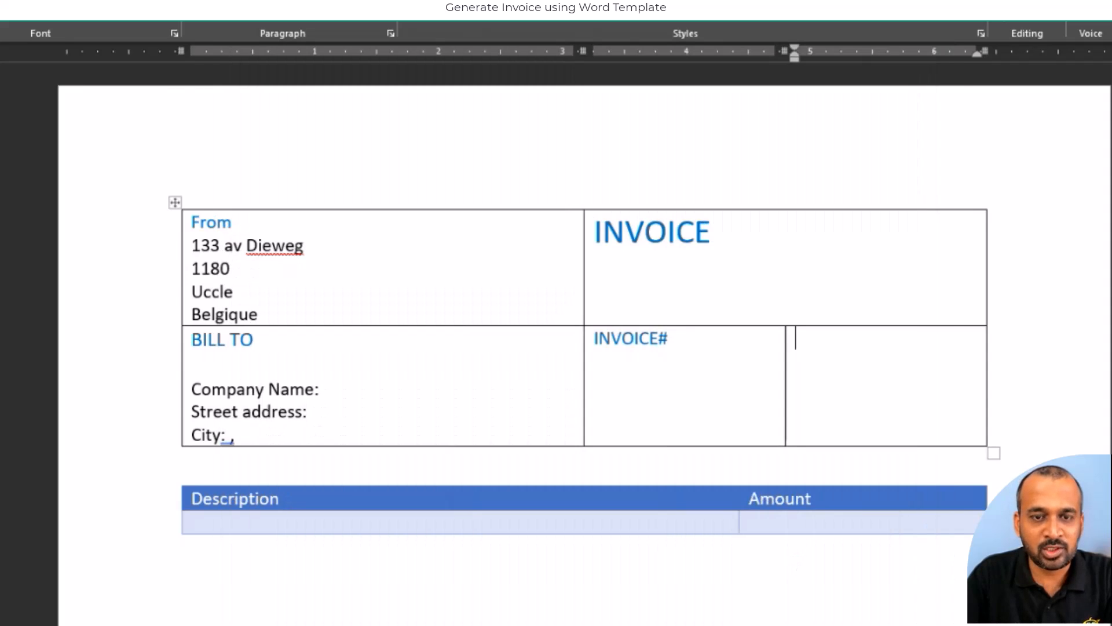
- Insert a plain text content control after "Company Name:" in the BILL TO cell and title it "company"
key("alt+l")
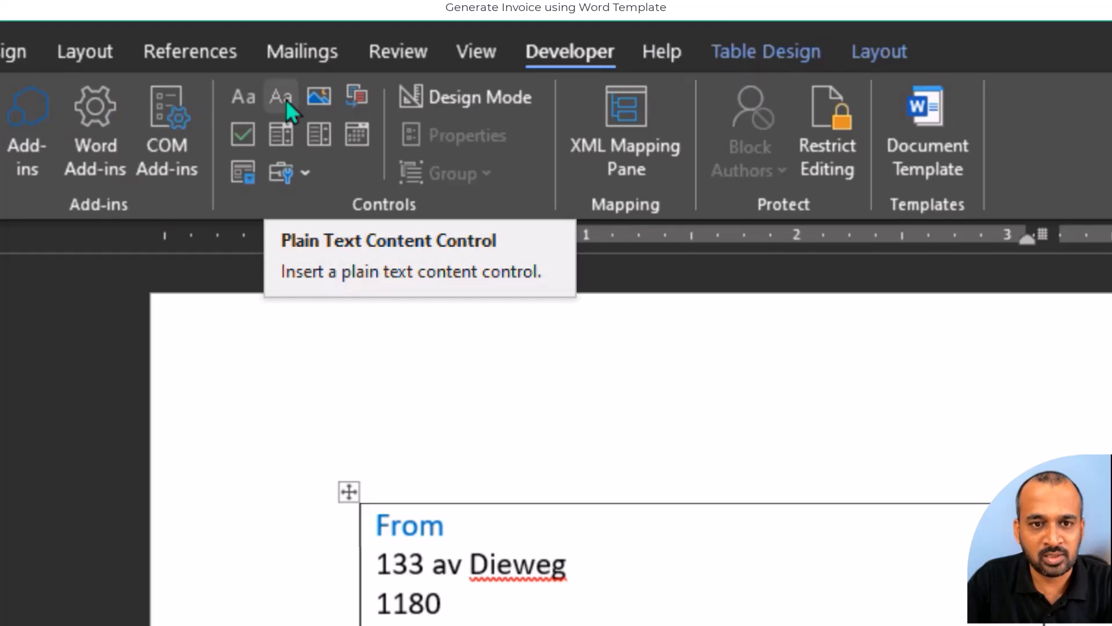
left_click(286, 99)
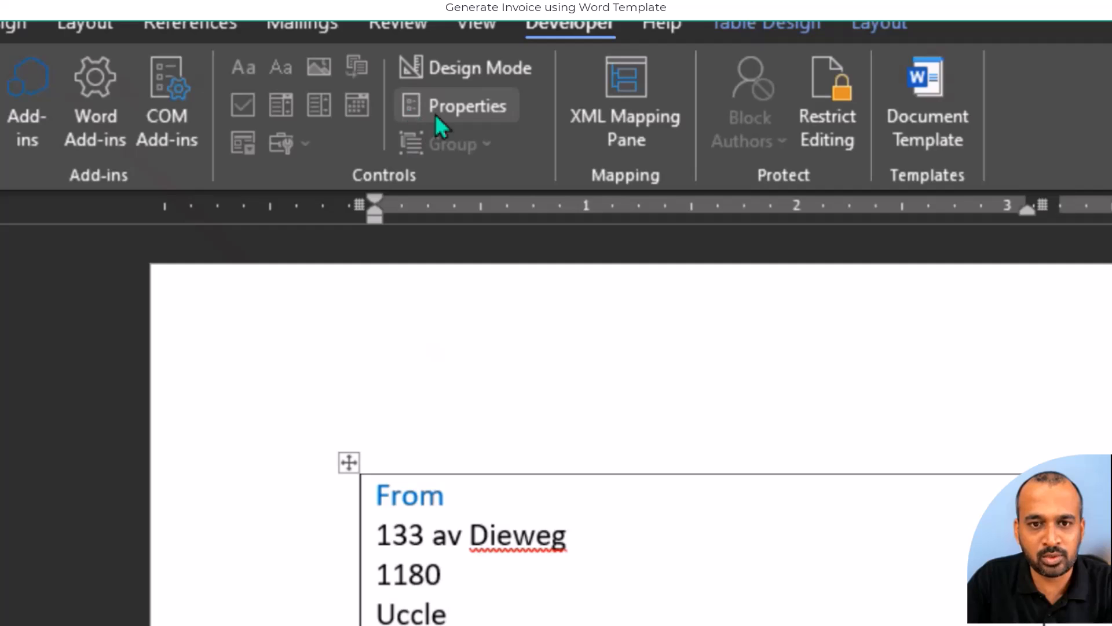
left_click(447, 109)
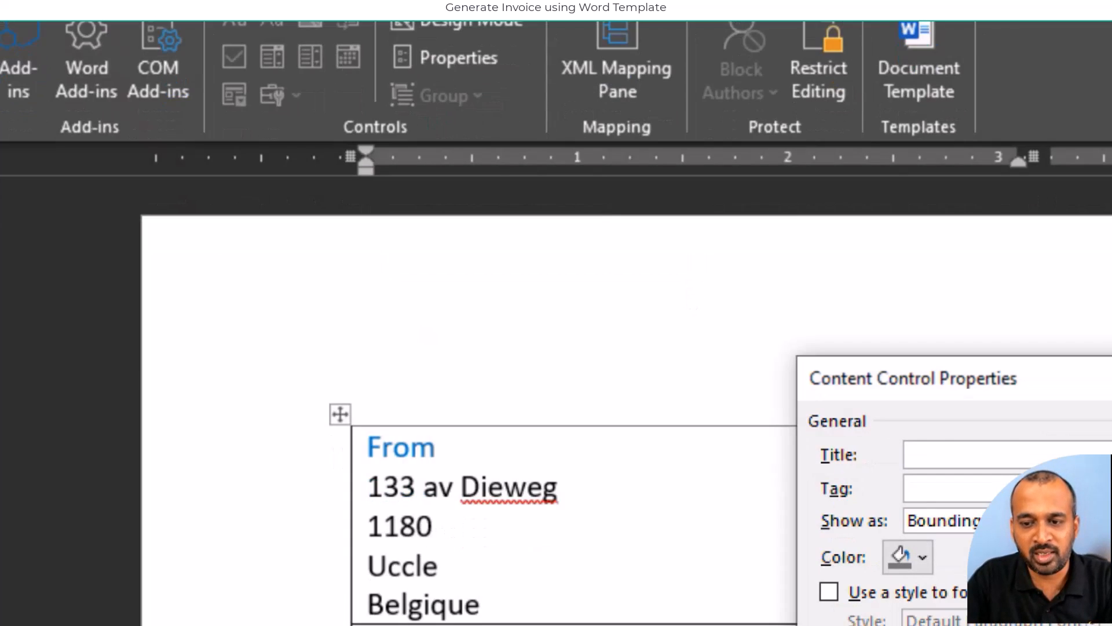
type("company")
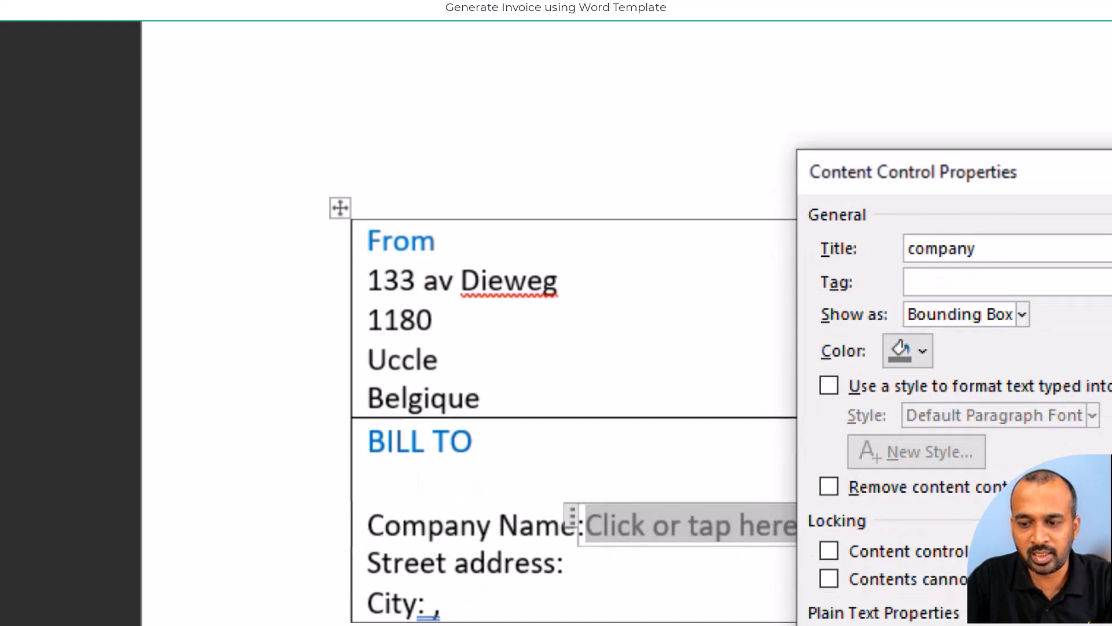
key("Return")
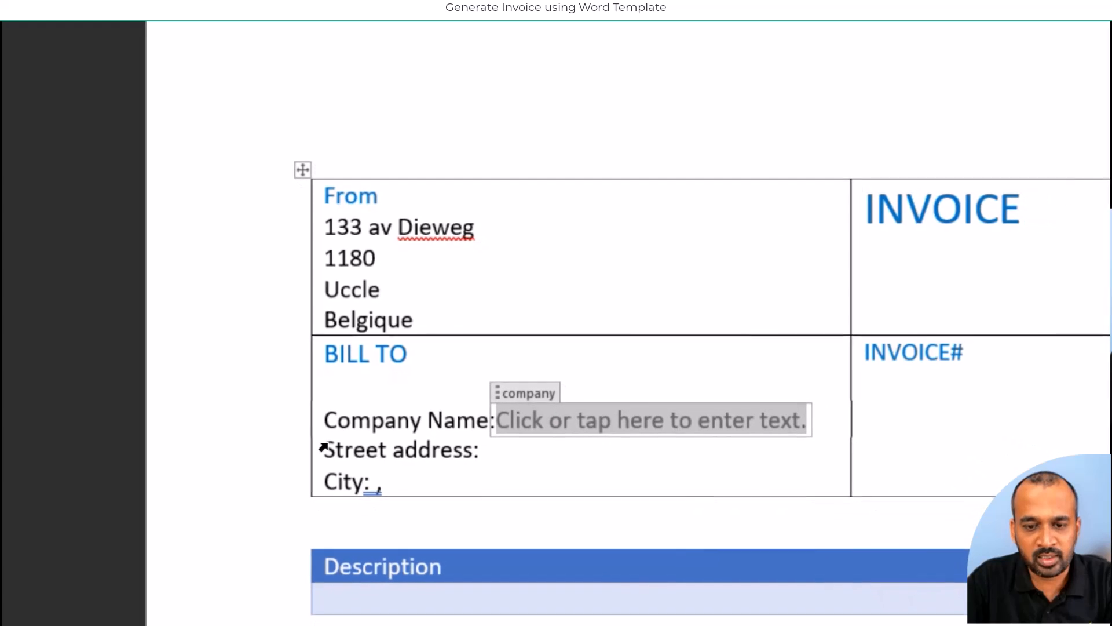
- Insert a plain text content control after "Street address:" and title it "address"
left_click(590, 530)
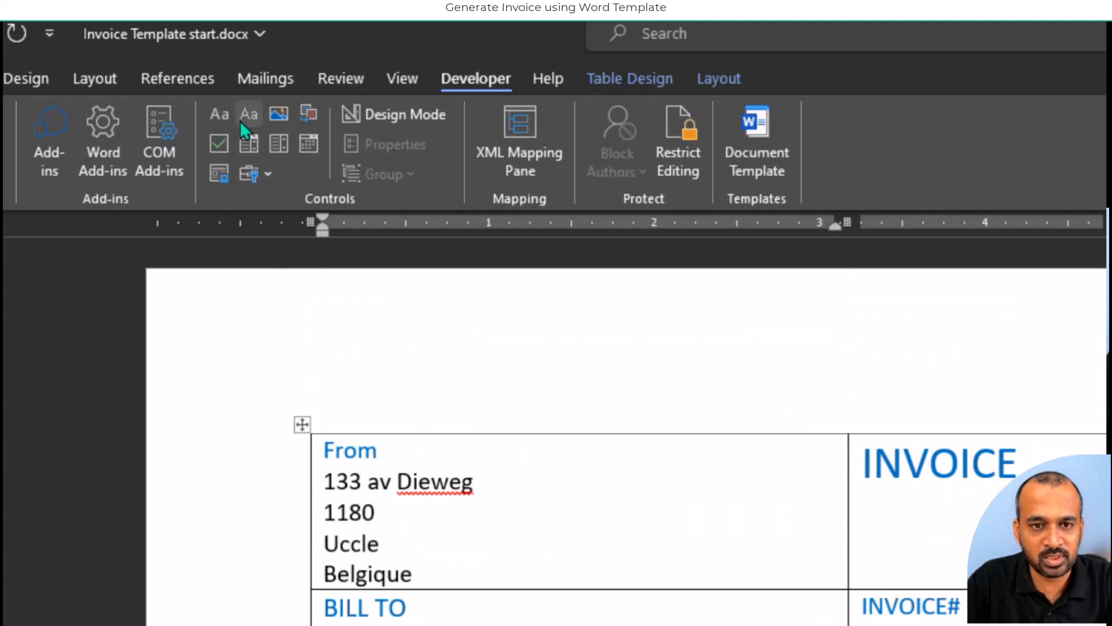
left_click(242, 121)
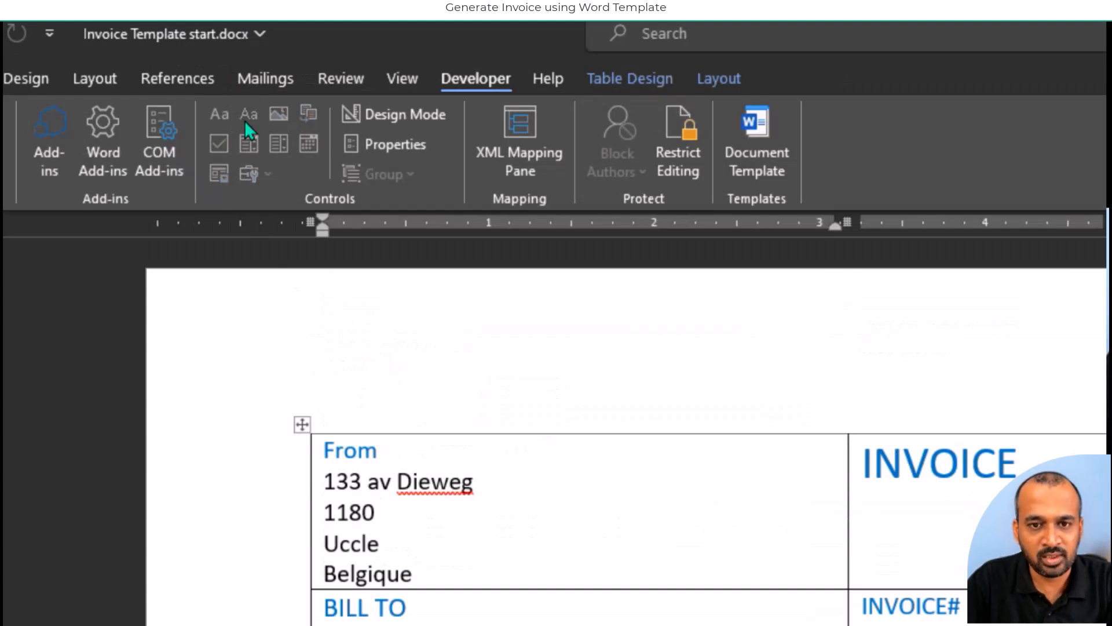
left_click(402, 152)
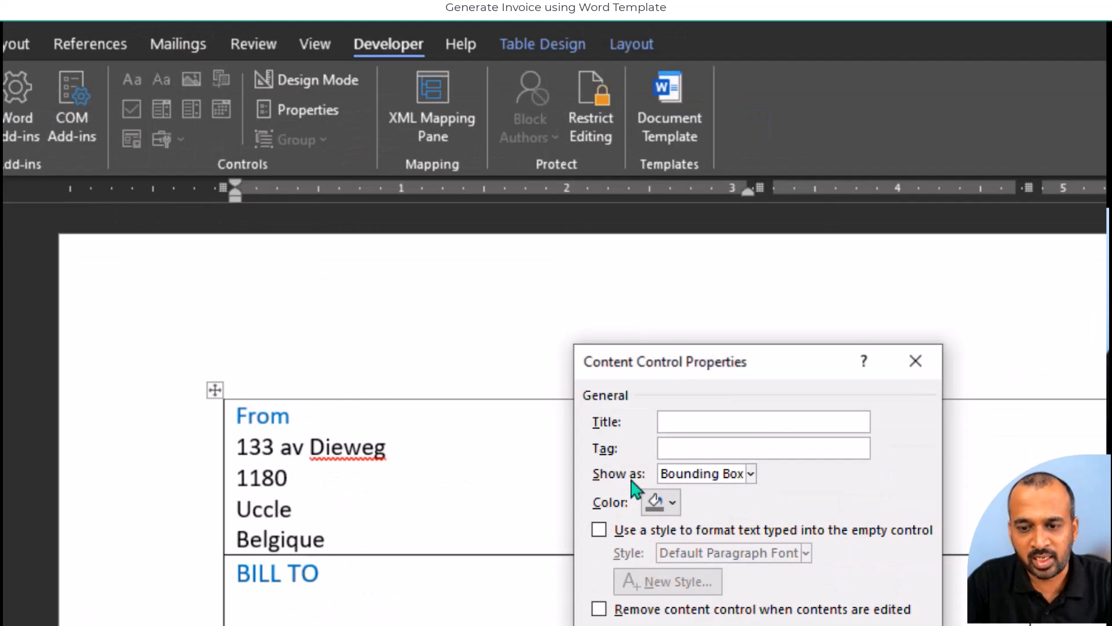
type("add")
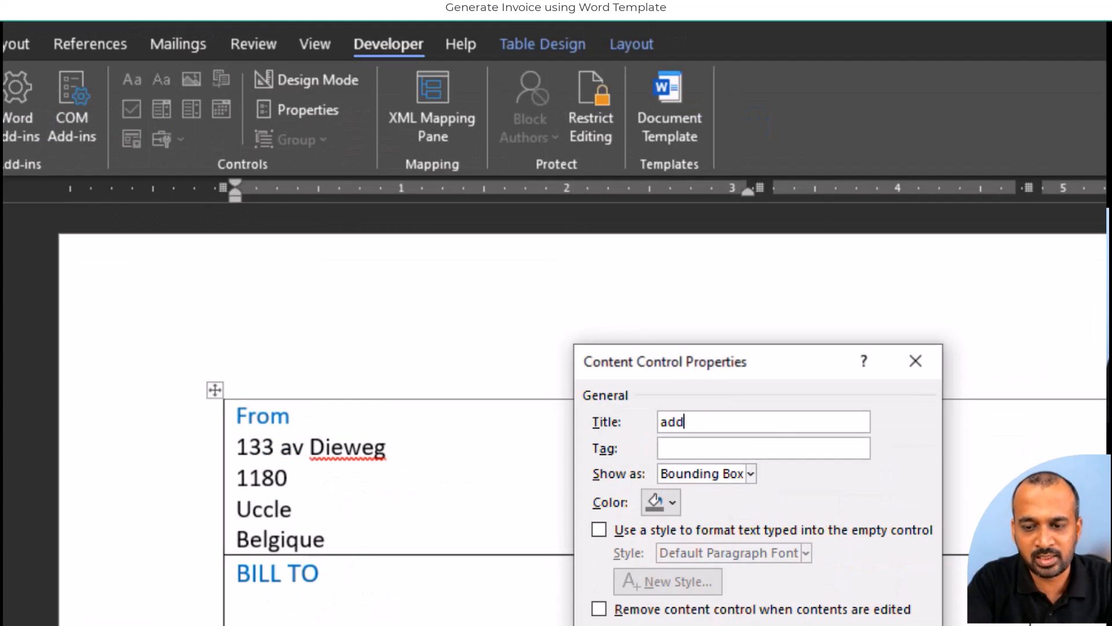
type("ress")
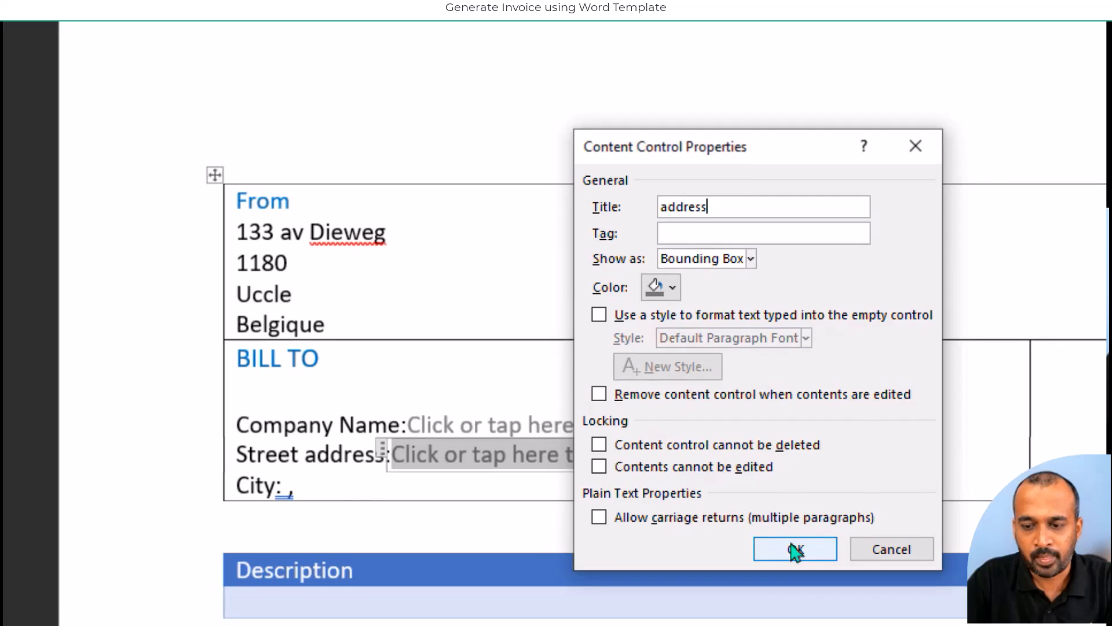
left_click(794, 551)
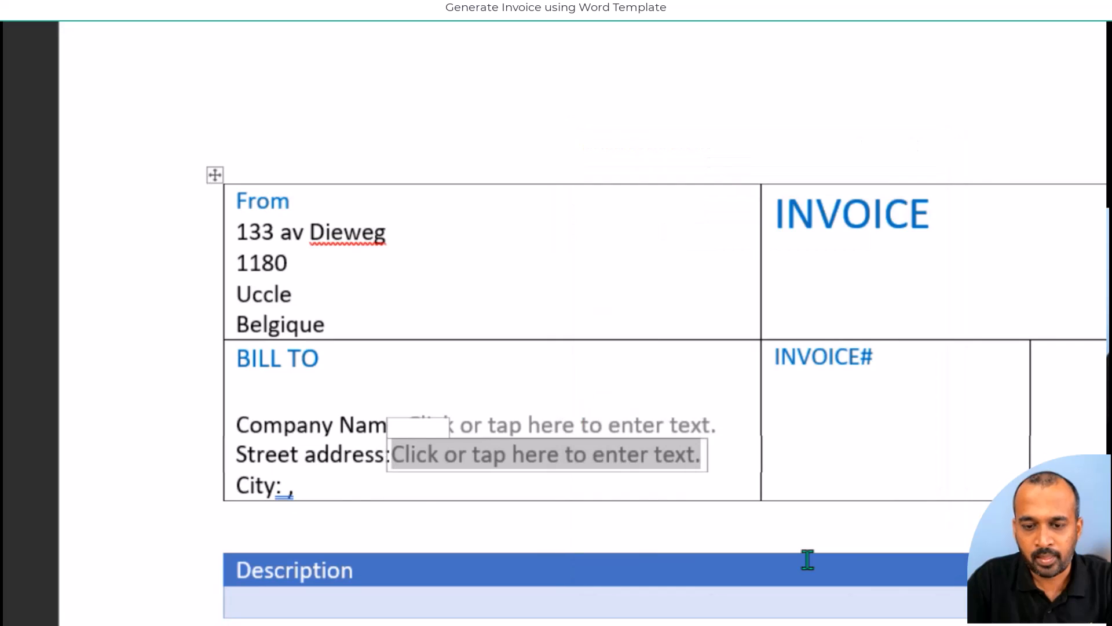
- Add a plain text content control between "City:" and the comma, with the title "city"
left_click(288, 486)
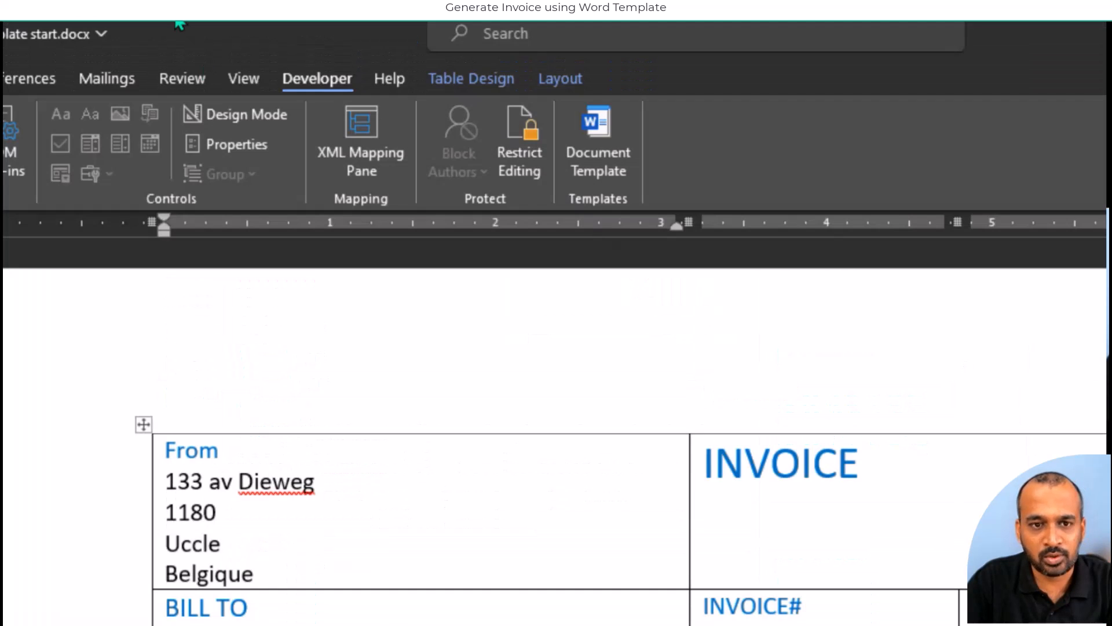
left_click(225, 151)
type("city")
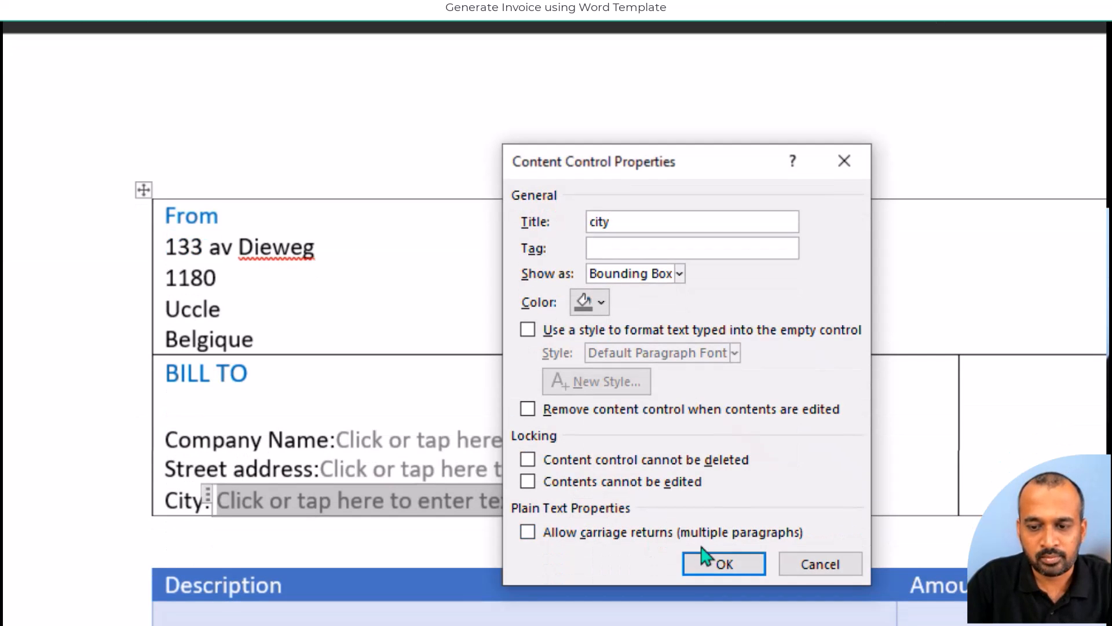
left_click(703, 557)
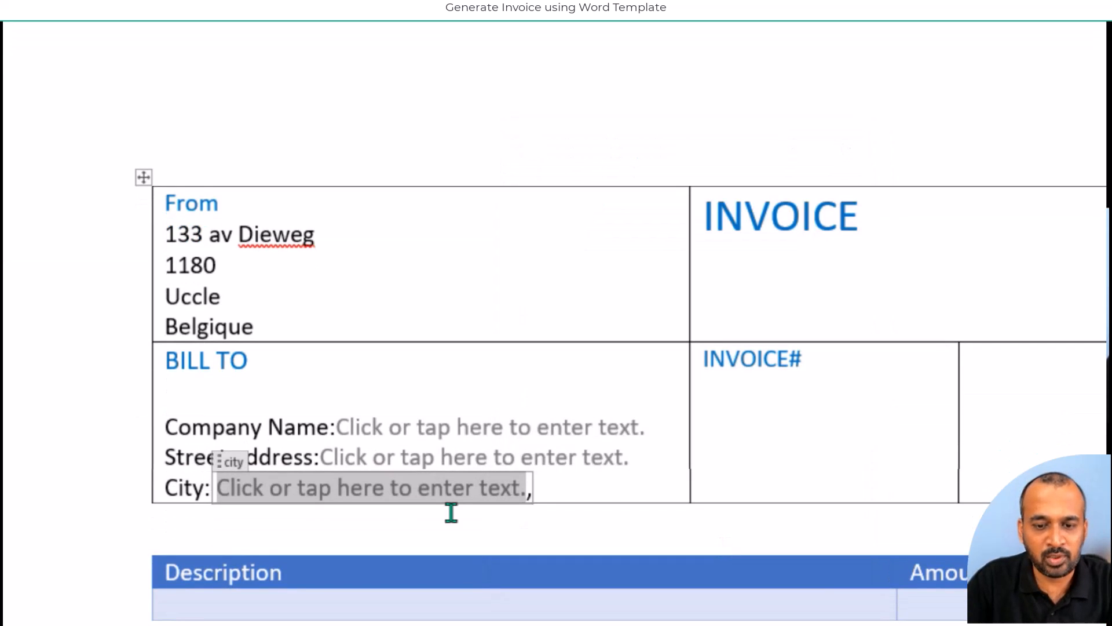
- Insert a plain text content control in the empty cell beside INVOICE# and title it "invoiceno"
left_click(569, 479)
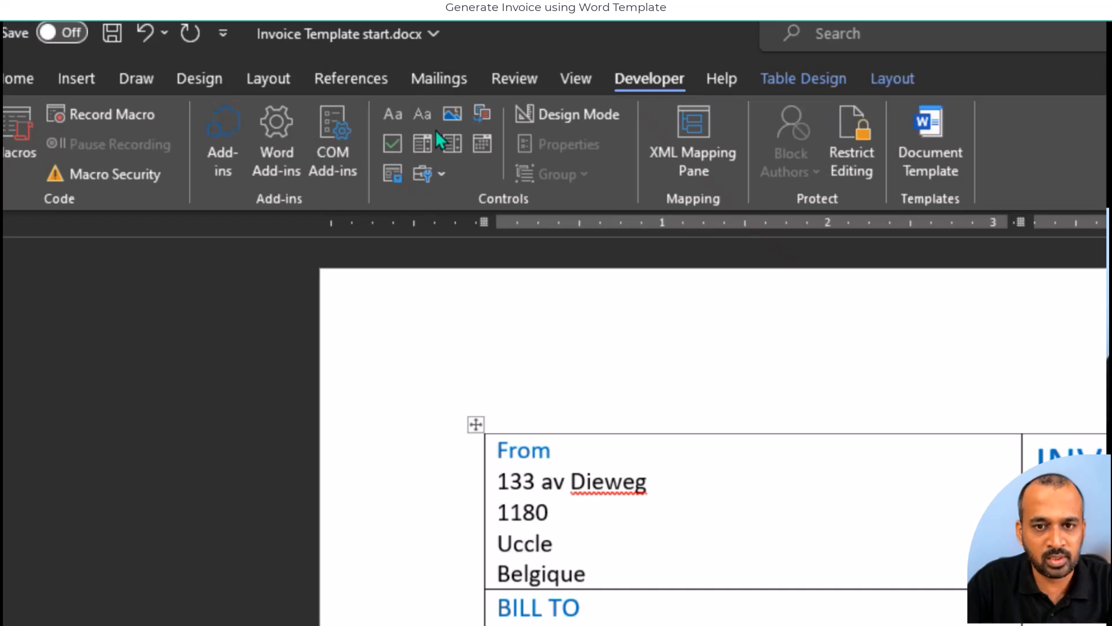
left_click(422, 114)
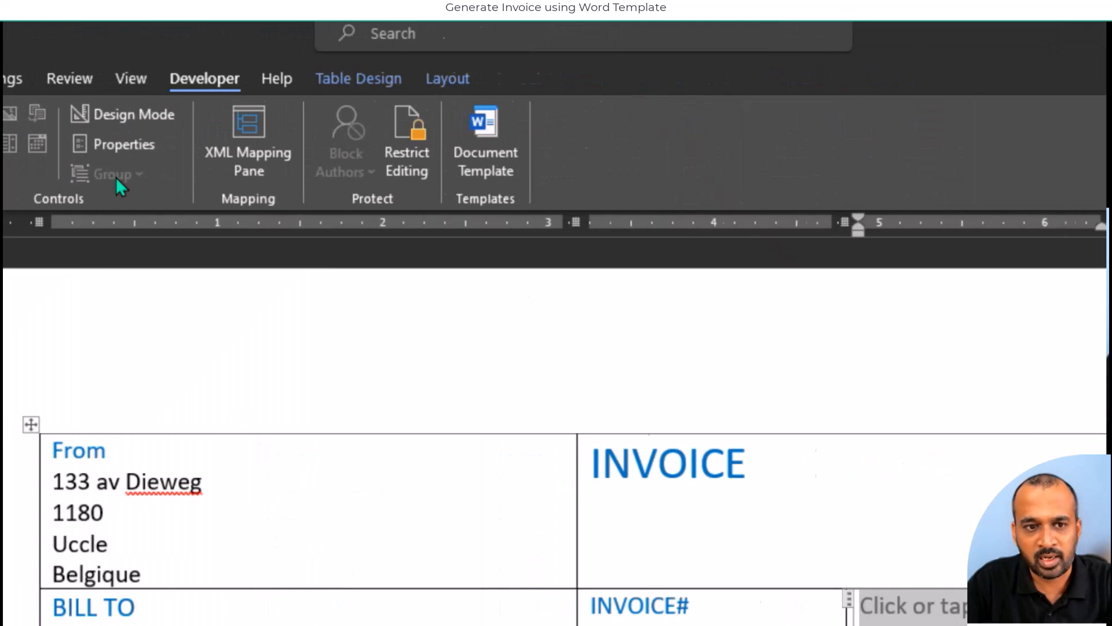
left_click(113, 145)
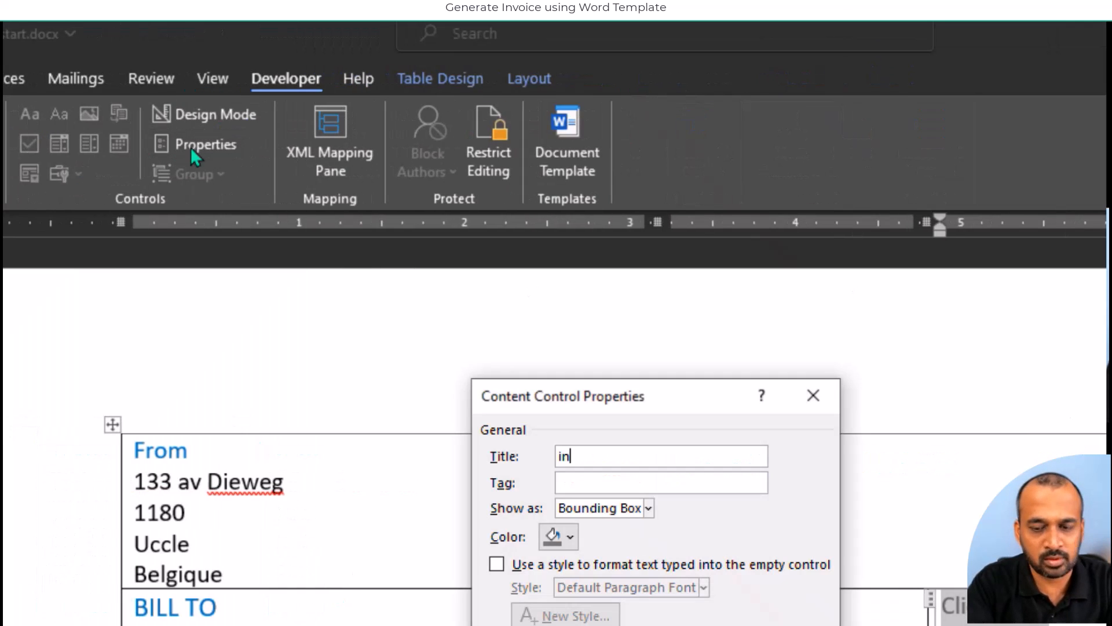
type("invoiceno")
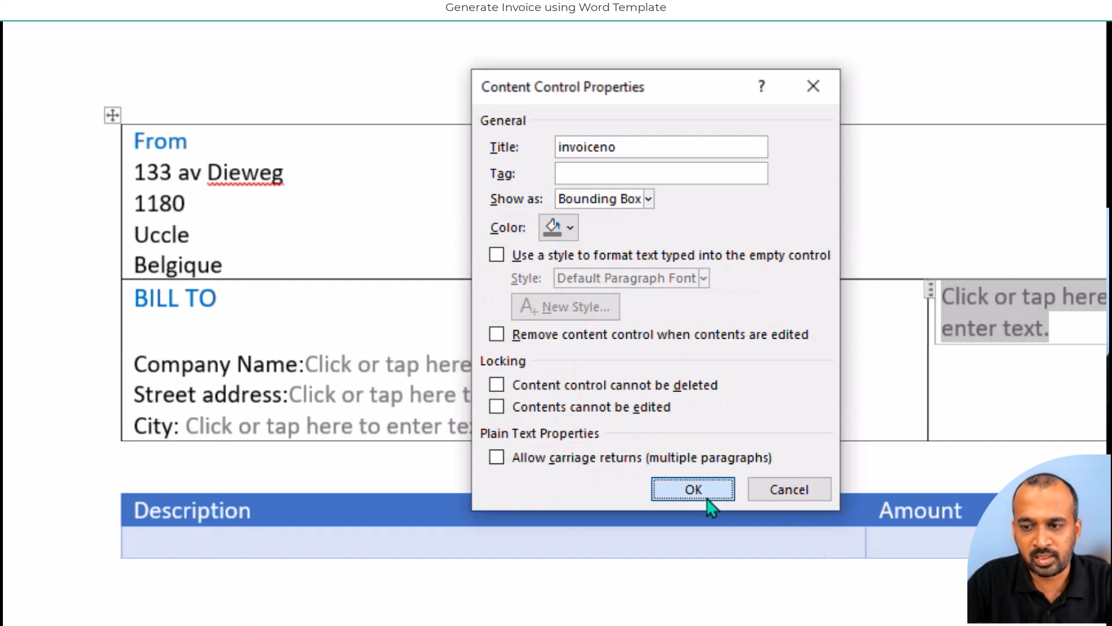
left_click(693, 490)
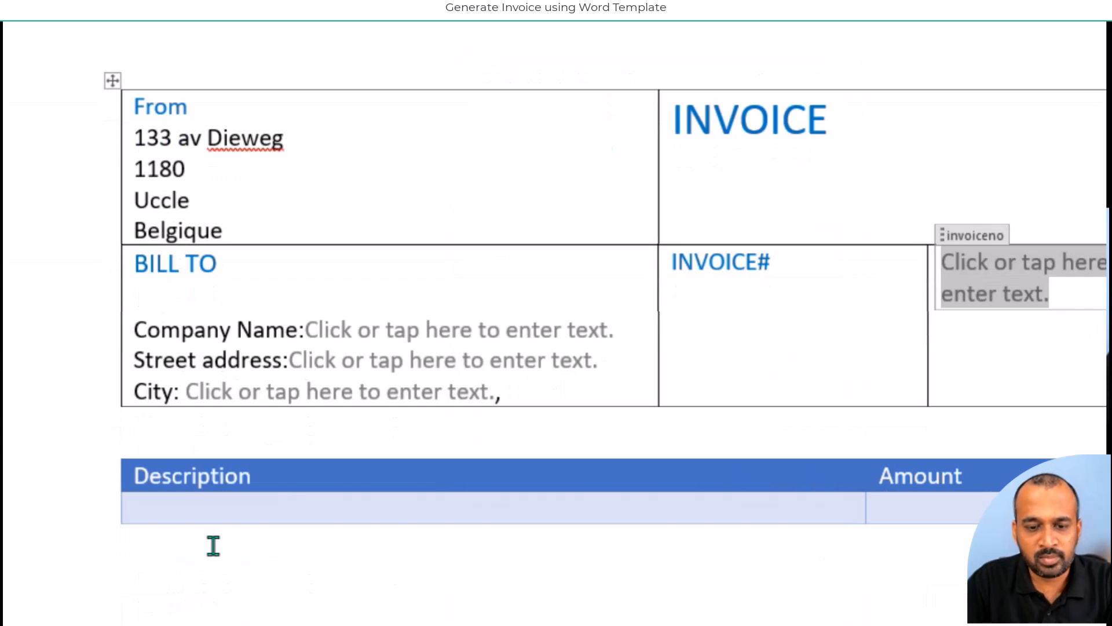
- Wrap the empty row under Description and Amount in a repeating section content control and title it "repeater1"
left_click(342, 513)
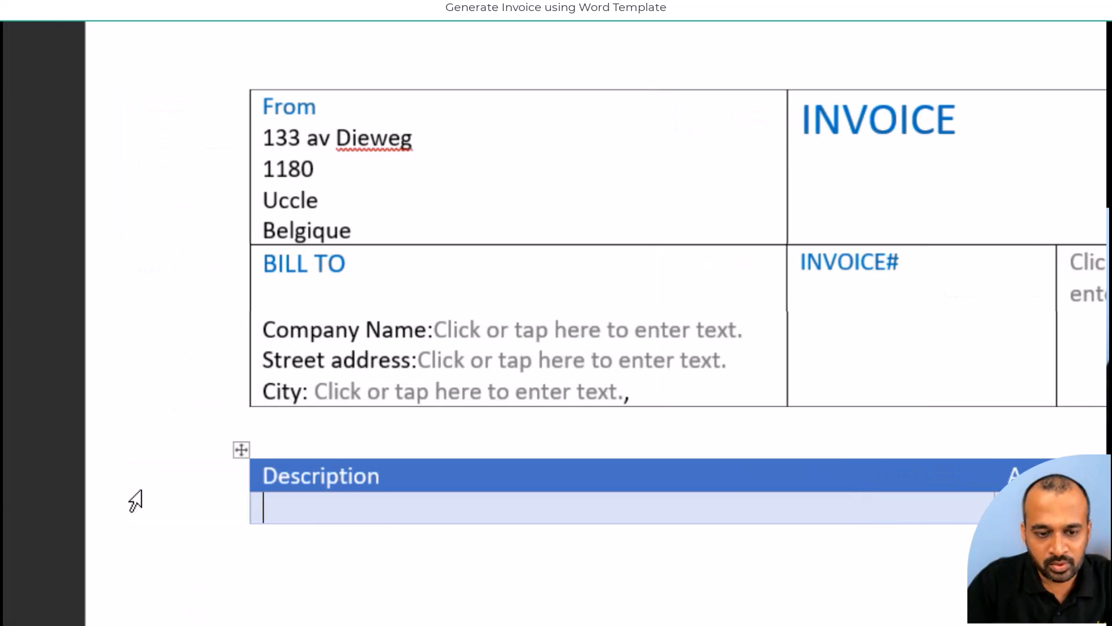
mouse_move(236, 495)
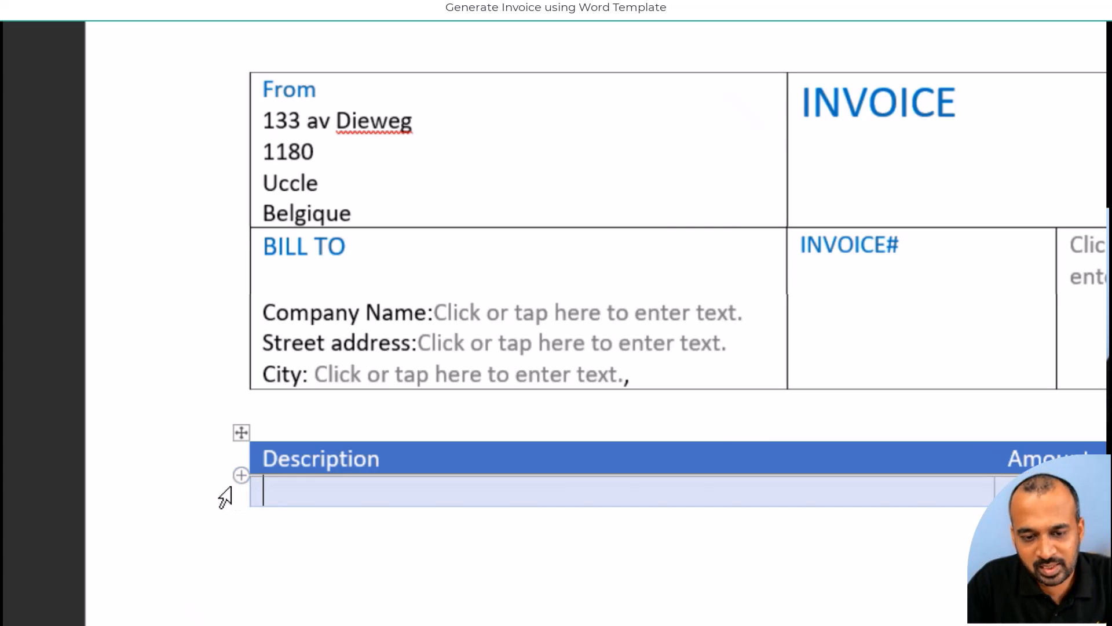
left_click(218, 504)
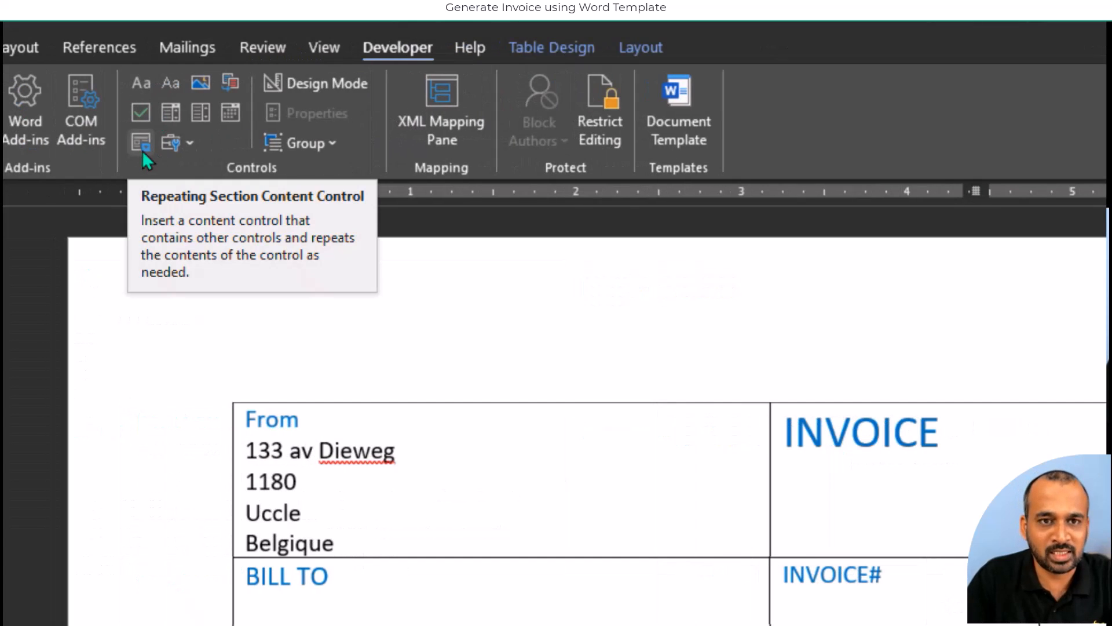
left_click(142, 152)
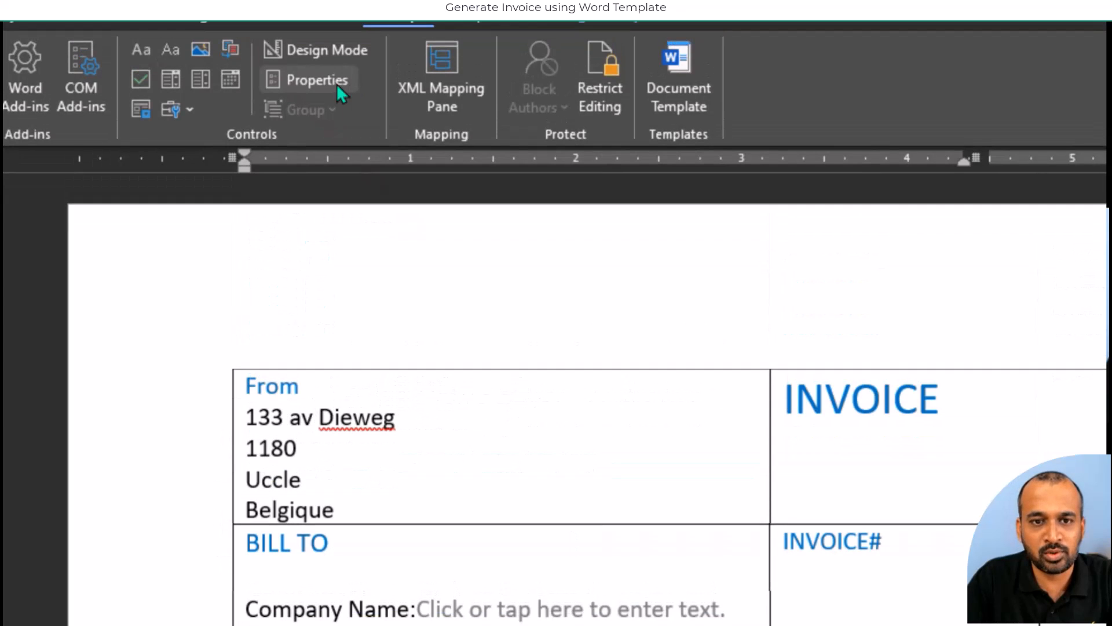
left_click(336, 84)
type("repeater1")
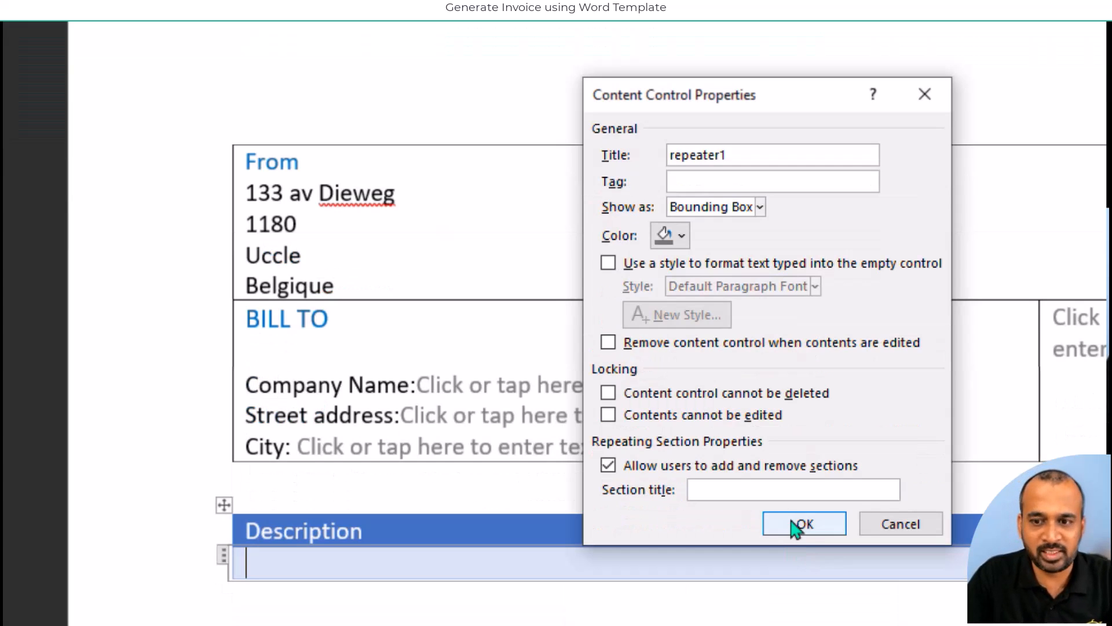
left_click(796, 527)
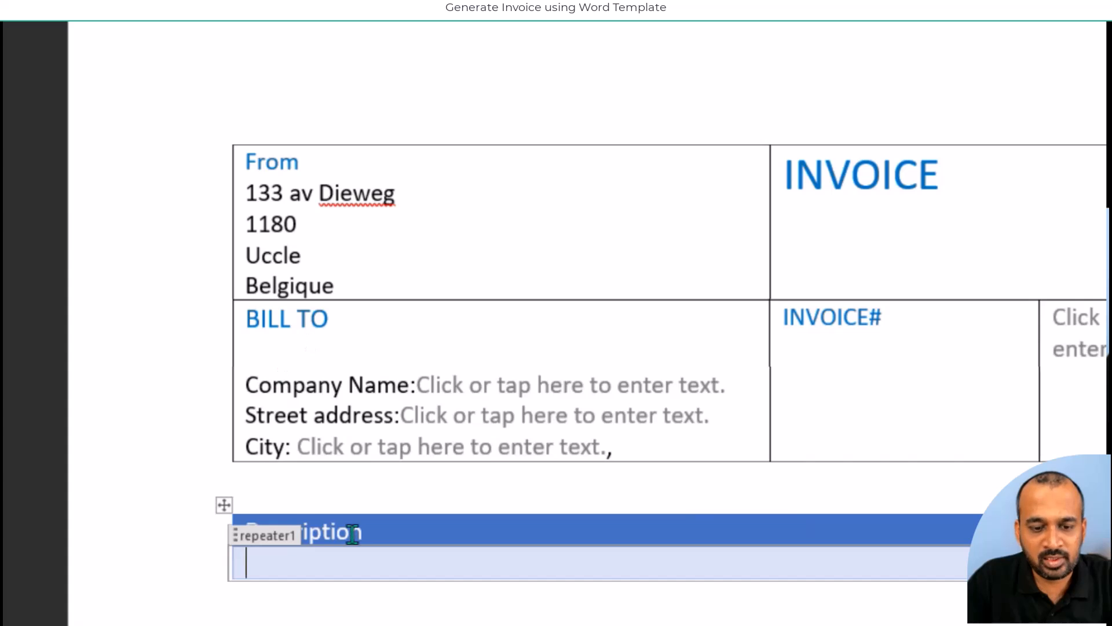
- Insert a plain text content control in the Description cell of the repeating row and title it "item"
scroll(347, 536, "down", 1)
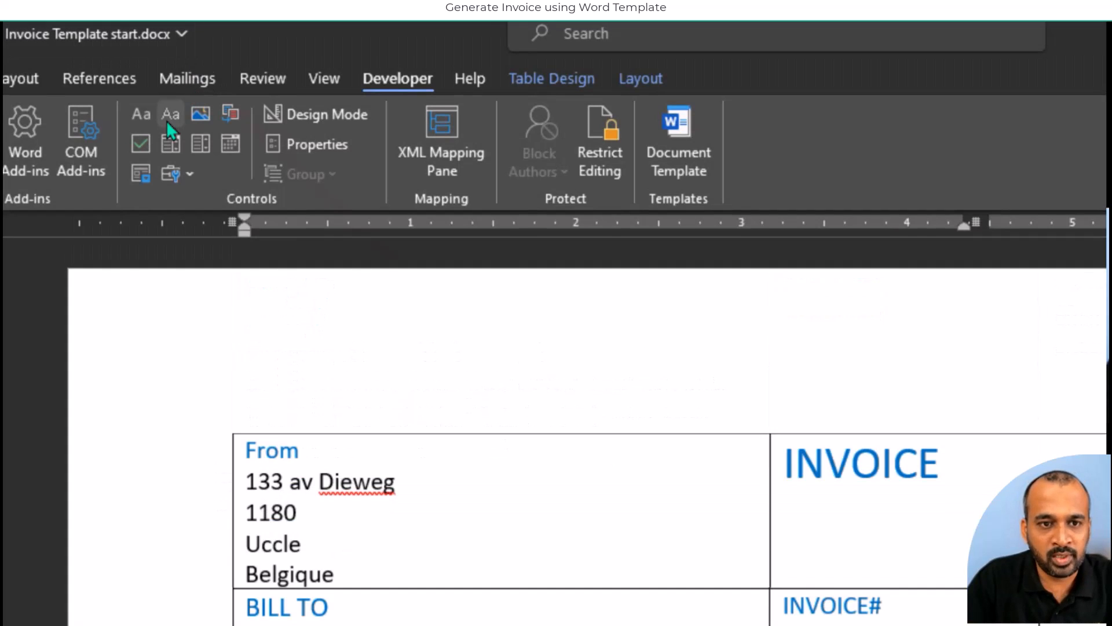
left_click(167, 128)
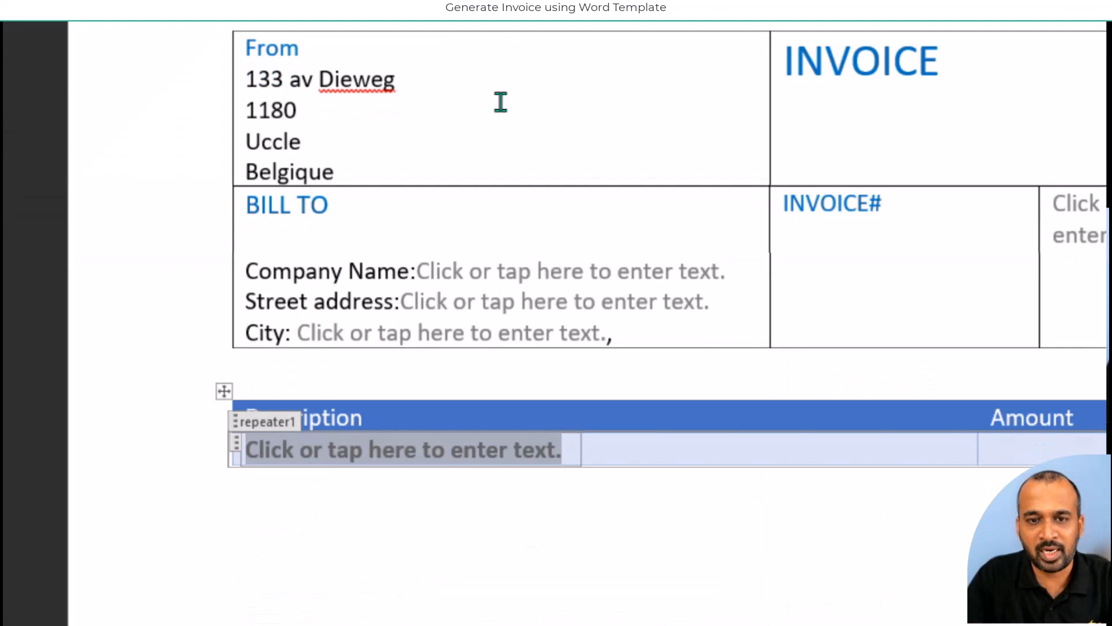
left_click(336, 79)
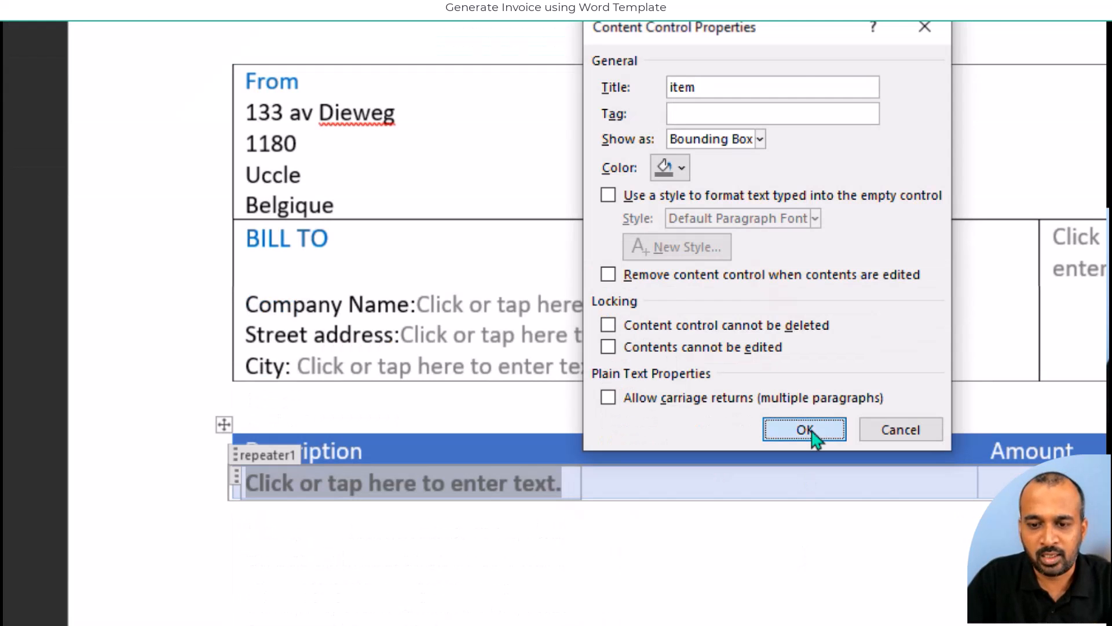
left_click(805, 430)
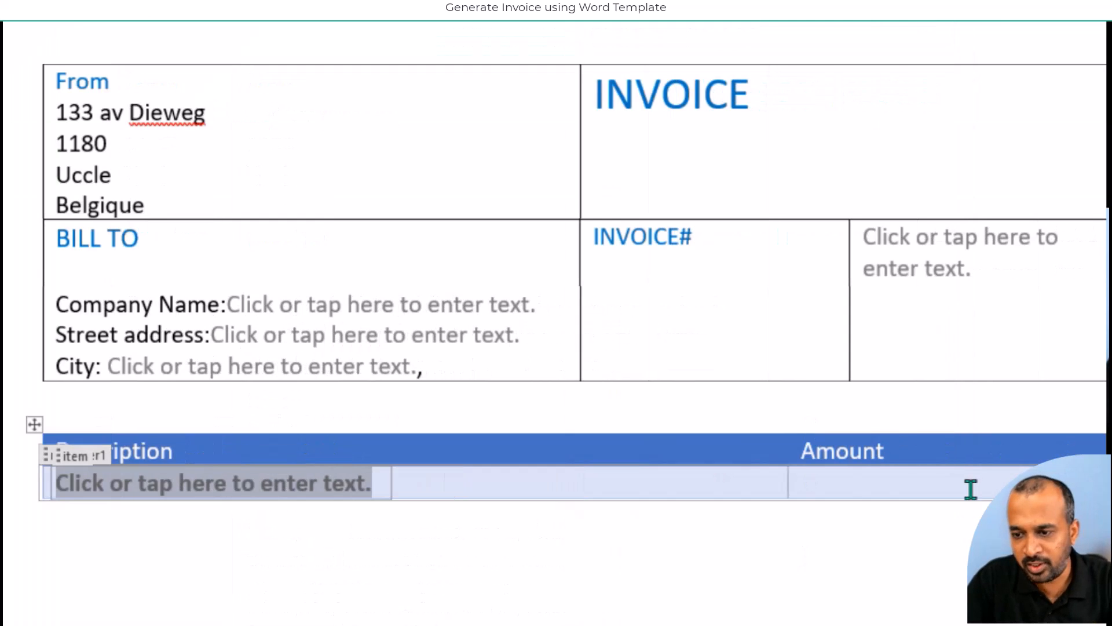
- Insert a plain text content control in the Amount cell of the repeating row and title it "amount"
left_click(857, 482)
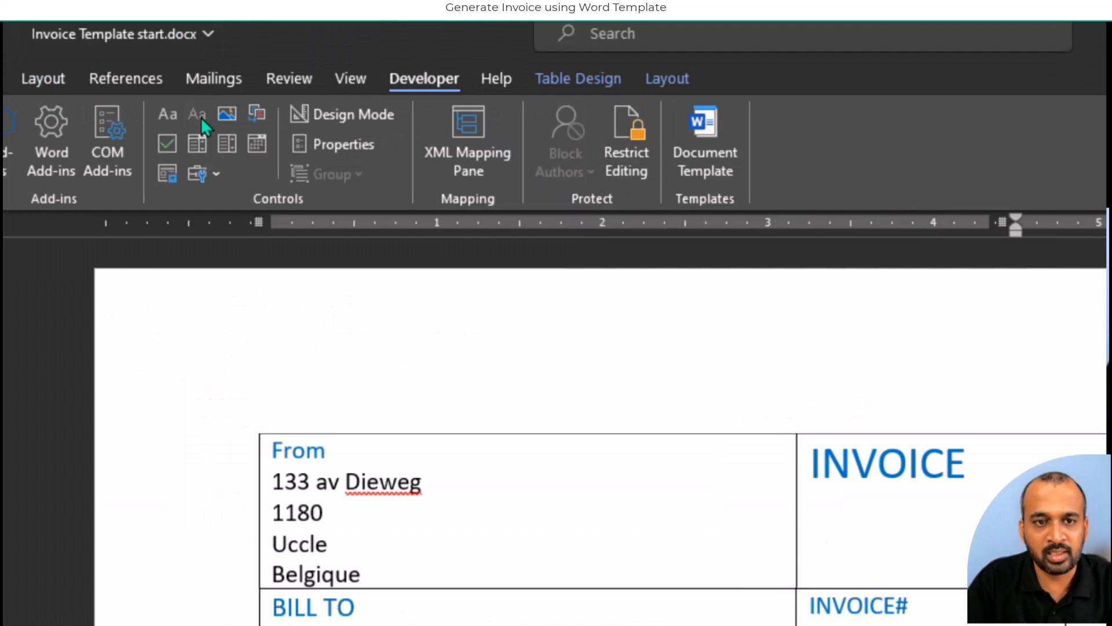
left_click(200, 117)
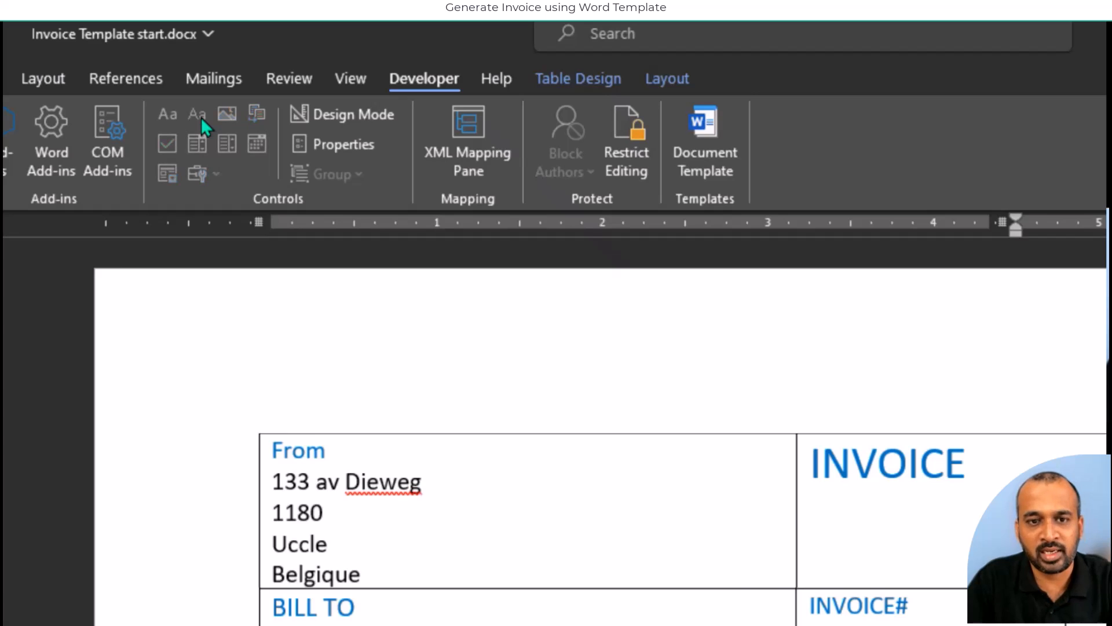
left_click(359, 149)
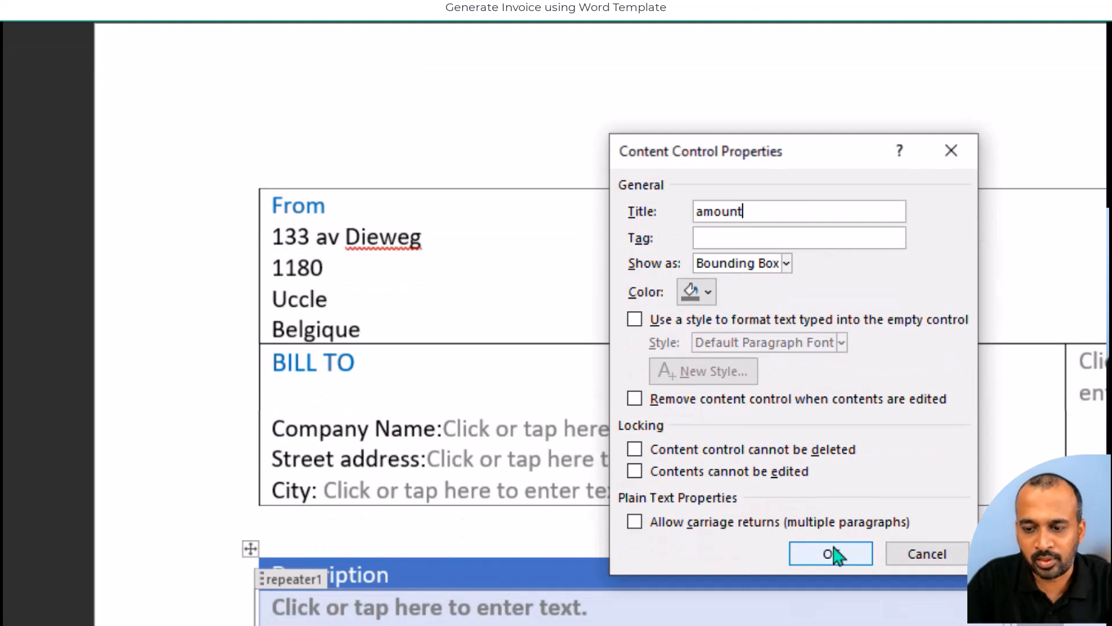
left_click(834, 554)
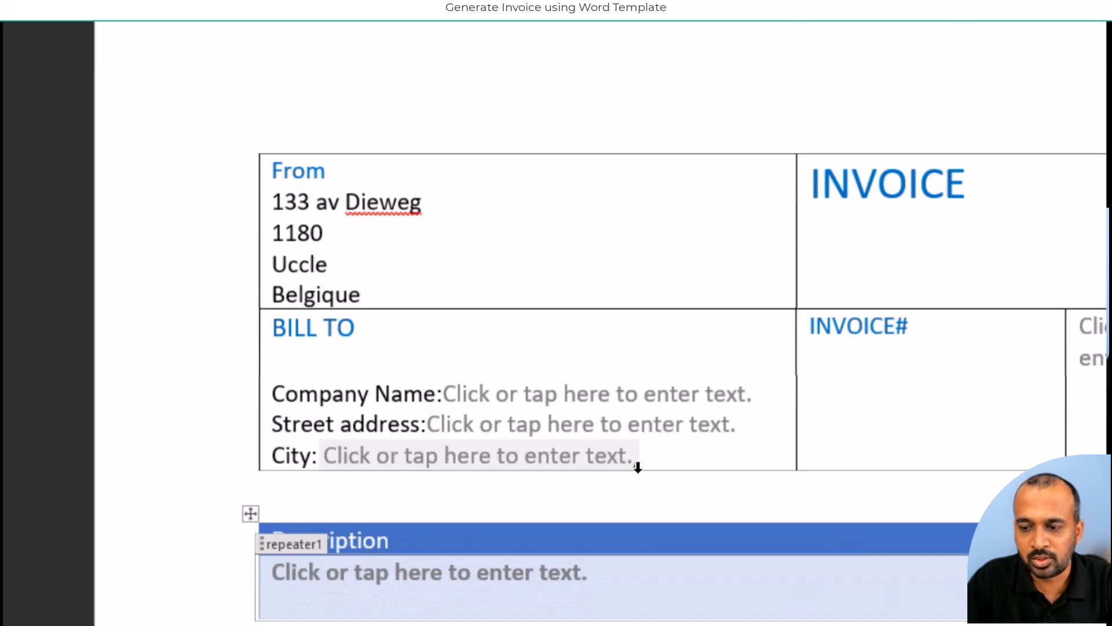
- Insert a picture content control below the items table and title it "mysign"
scroll(638, 470, "down", 4)
left_click(564, 531)
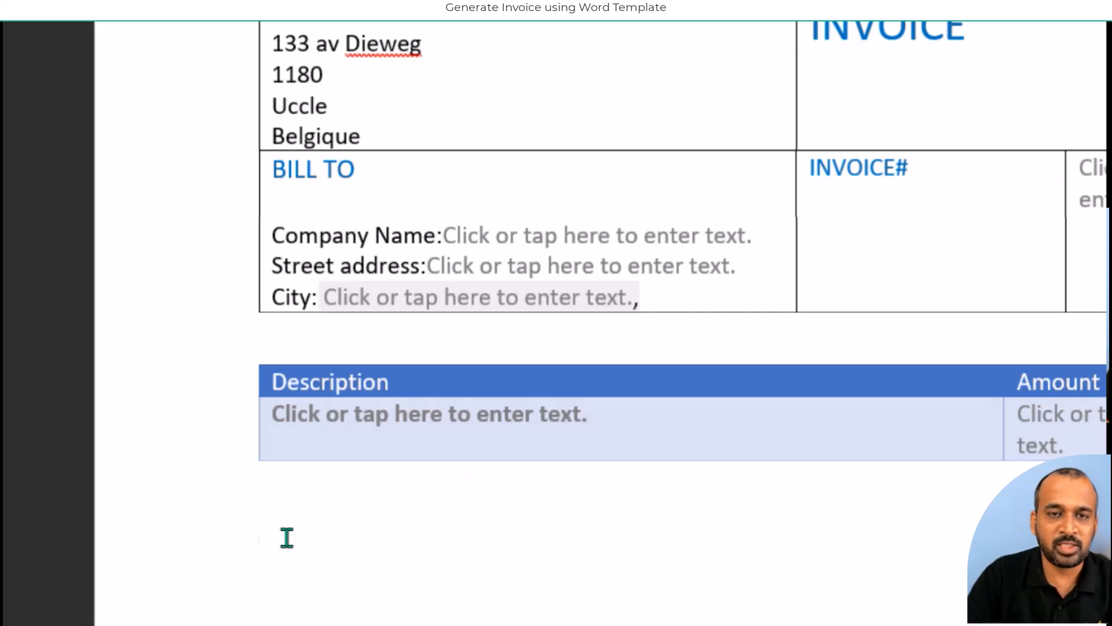
scroll(340, 84, "up", 2)
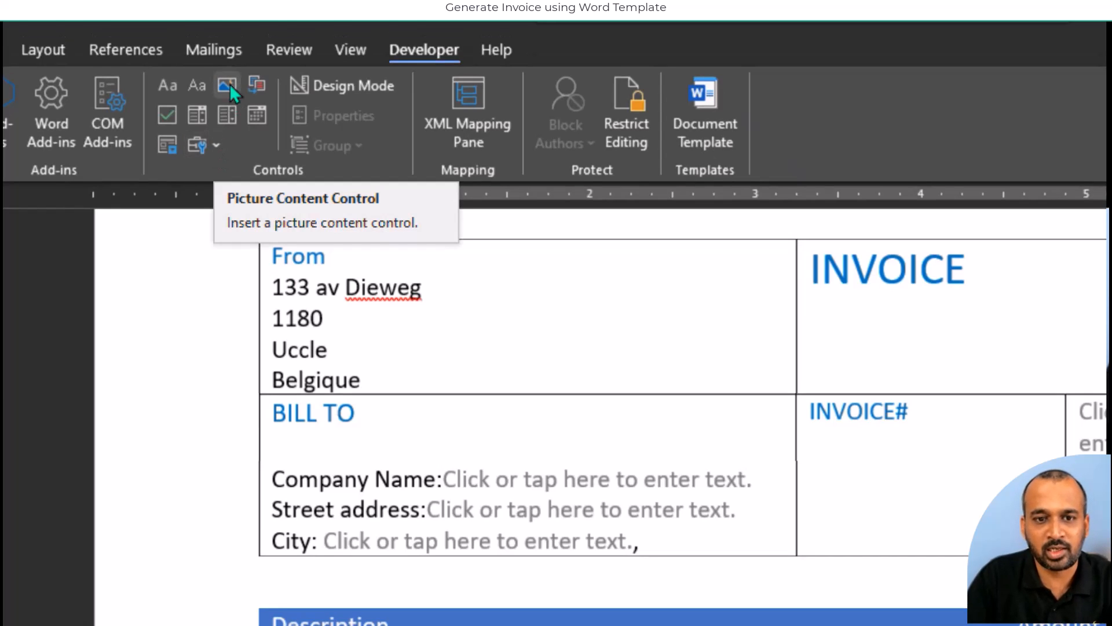
left_click(229, 84)
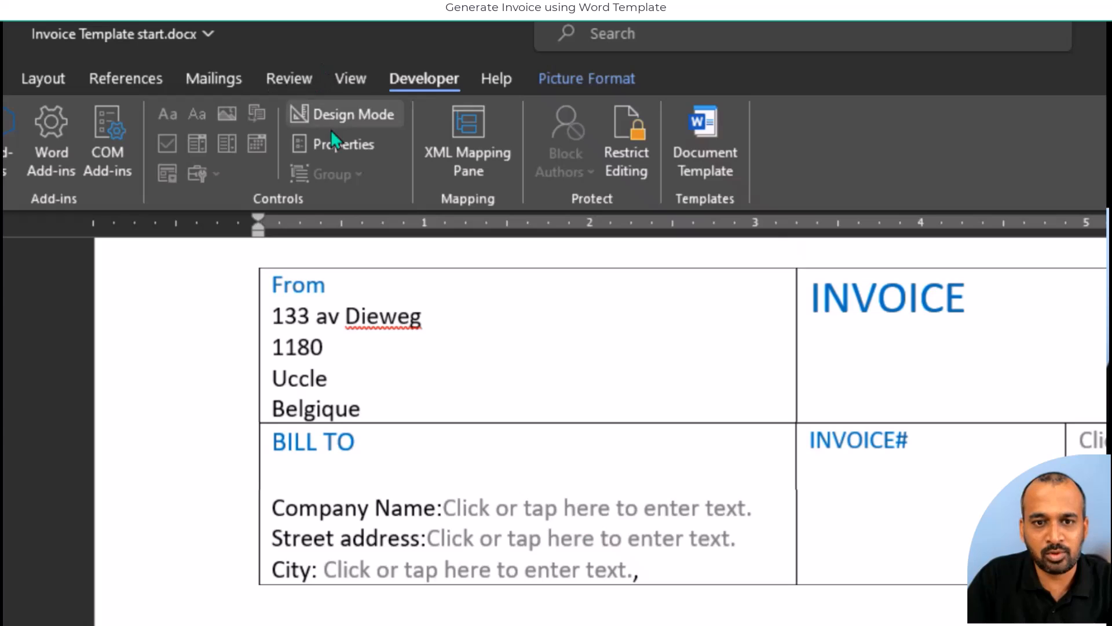
left_click(342, 146)
type("mysign")
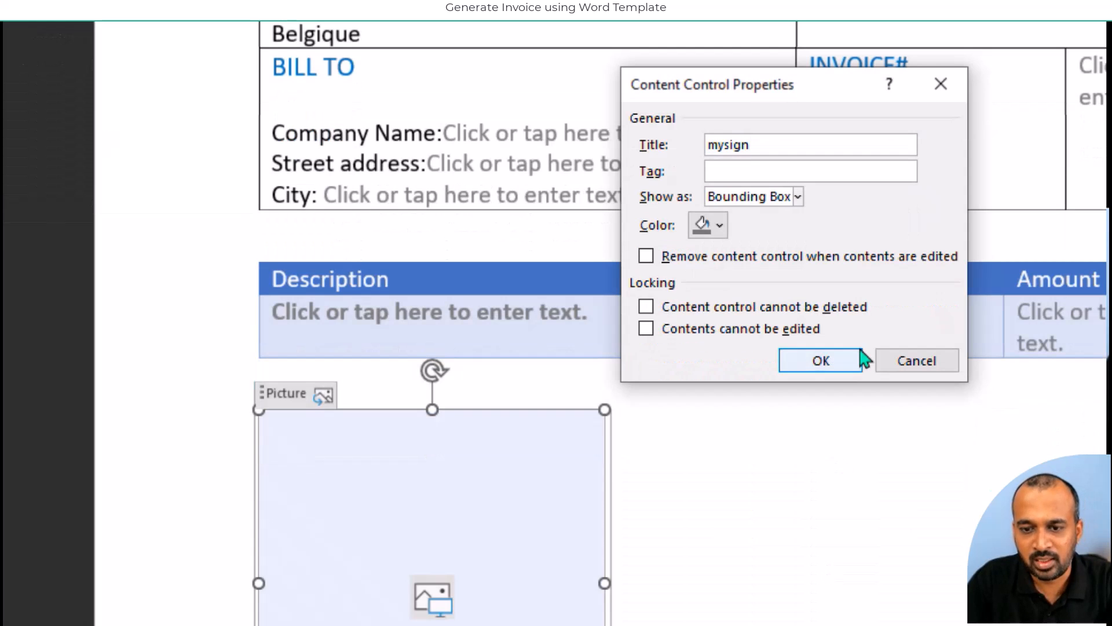
left_click(849, 359)
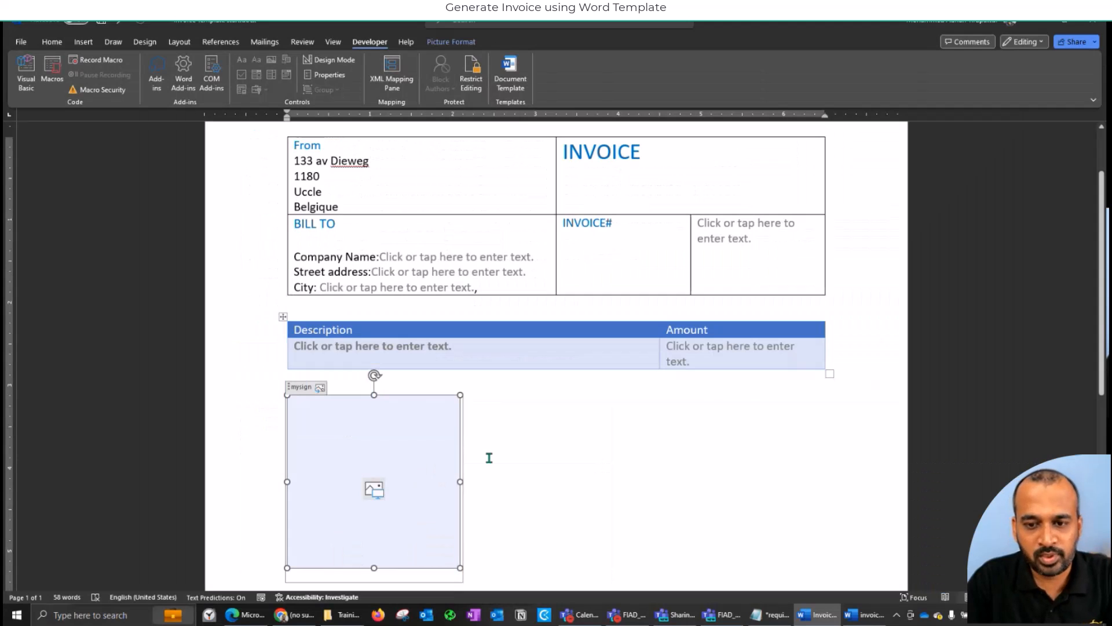
scroll(510, 456, "down", 3)
scroll(528, 455, "down", 1)
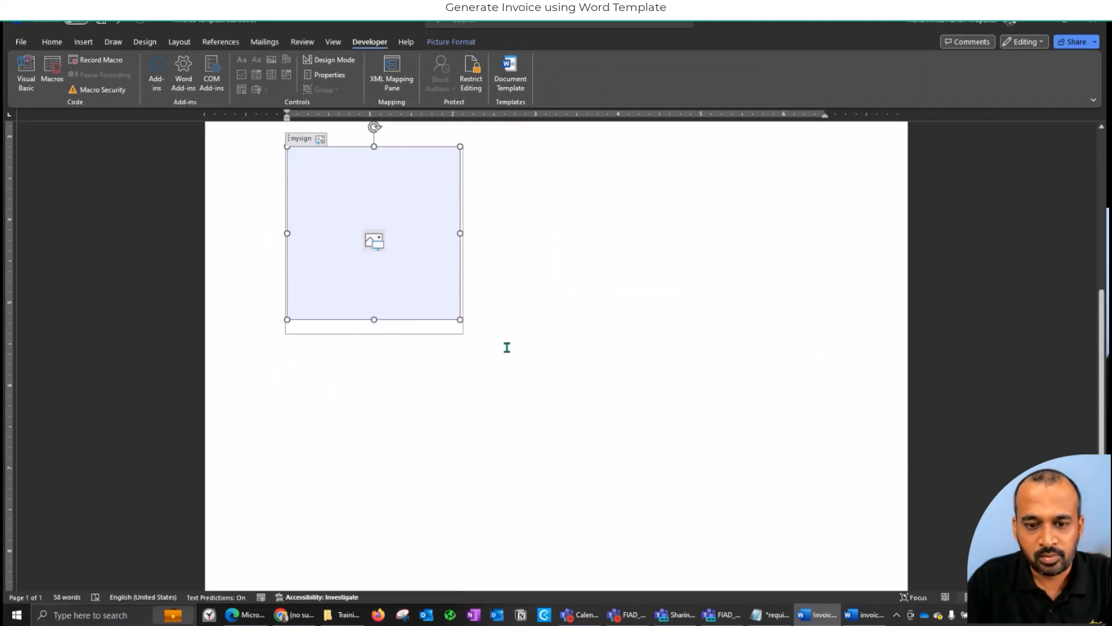
left_click(567, 340)
- Switch to the other, completed invoice document and examine the content control titles in the BILL TO, INVOICE# and item row fields
left_click(864, 614)
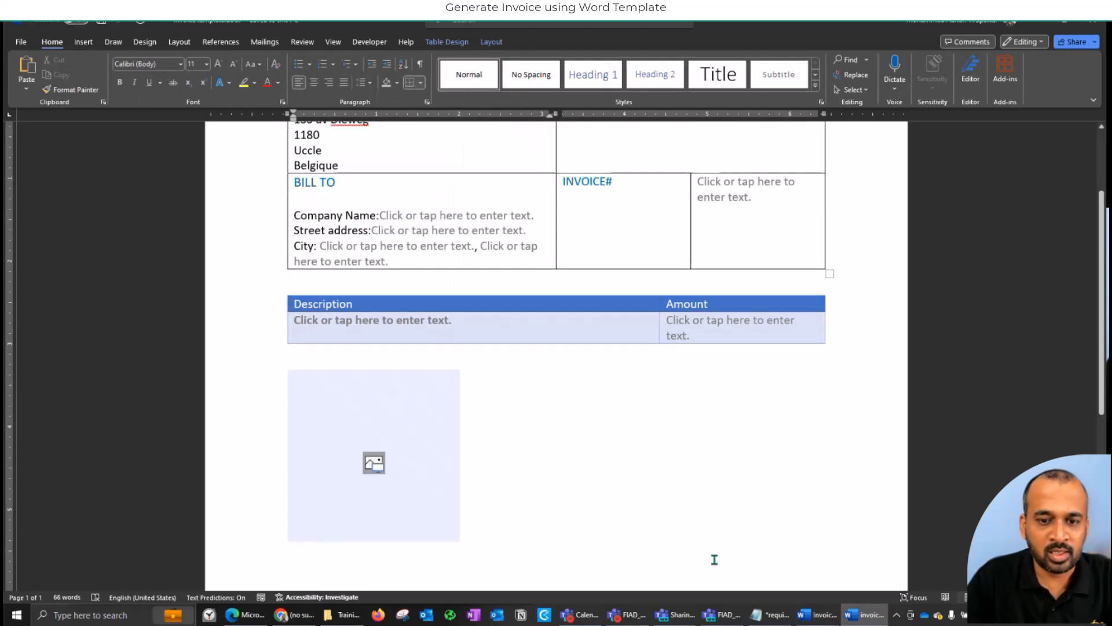
scroll(577, 434, "up", 3)
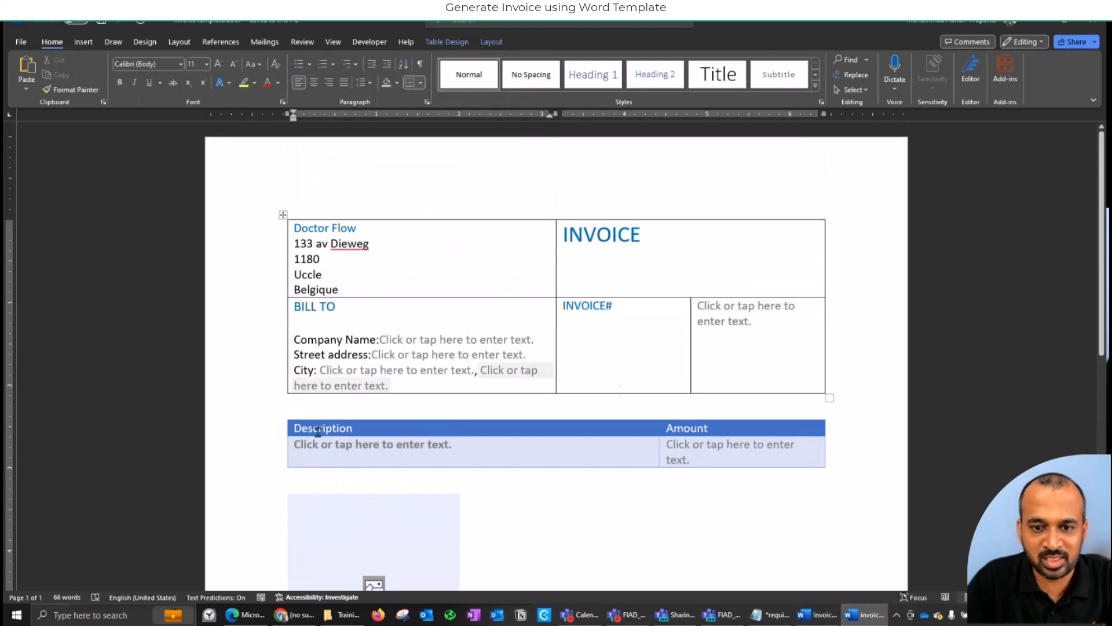
left_click(405, 340)
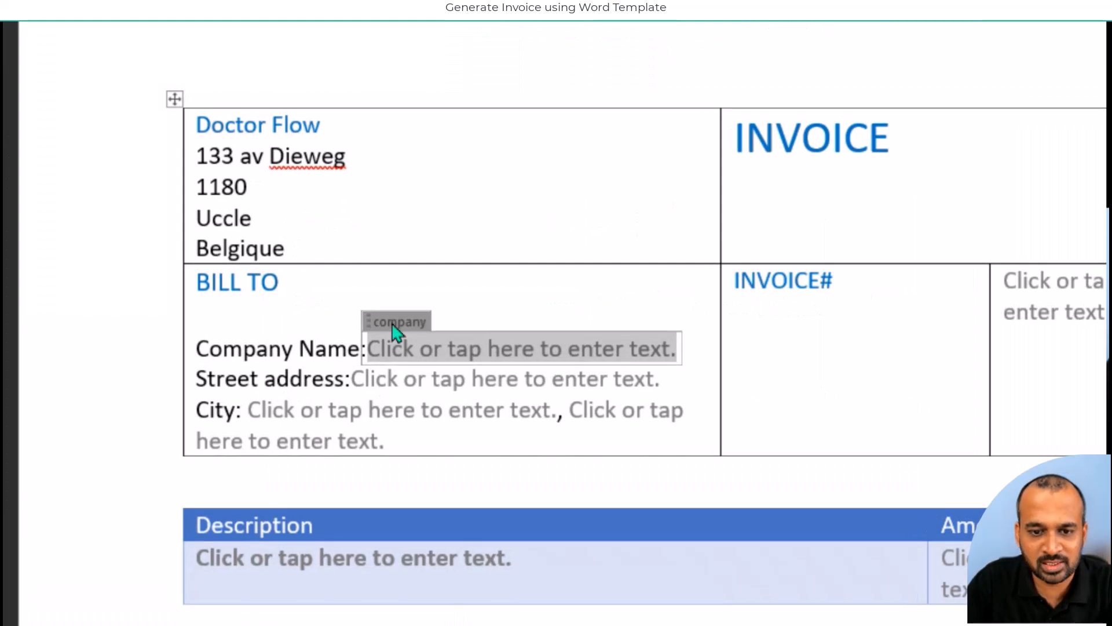
left_click(394, 354)
left_click(381, 412)
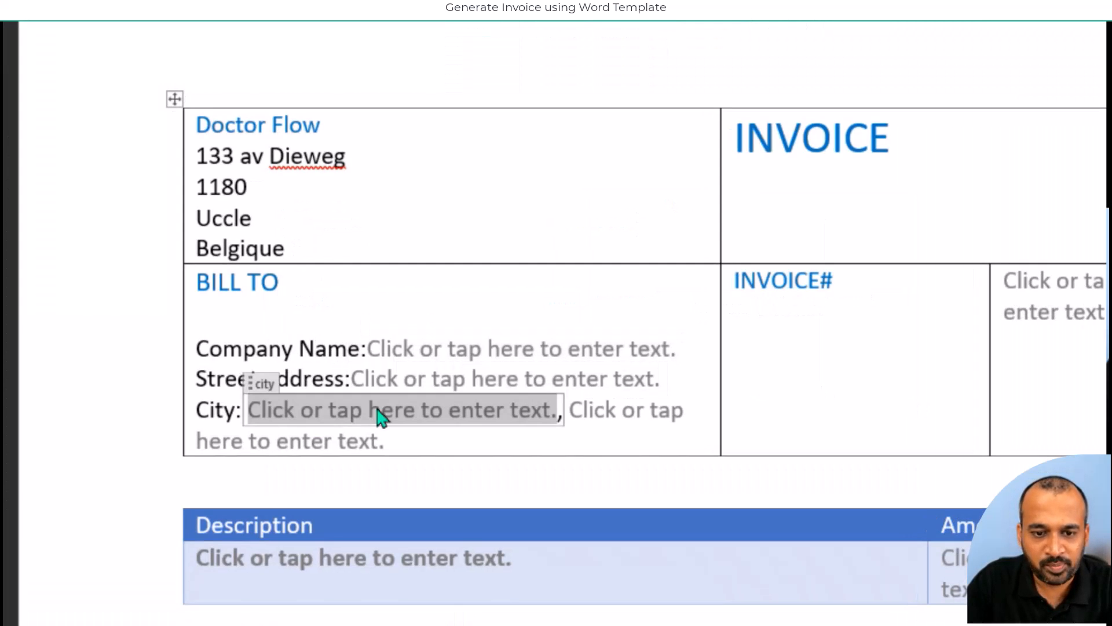
left_click(651, 418)
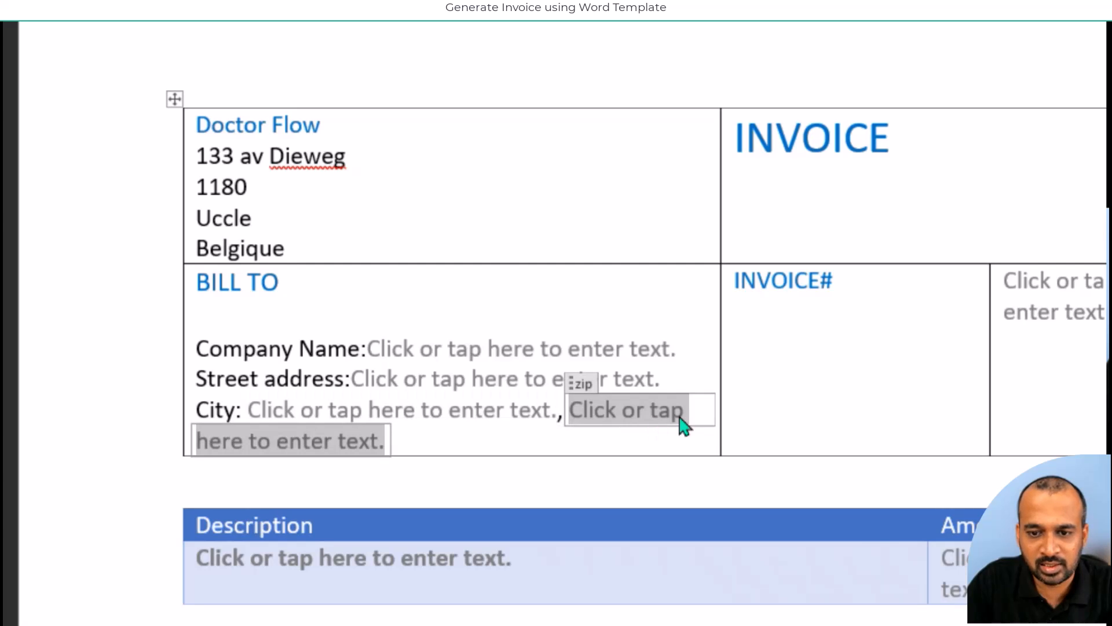
left_click(1101, 296)
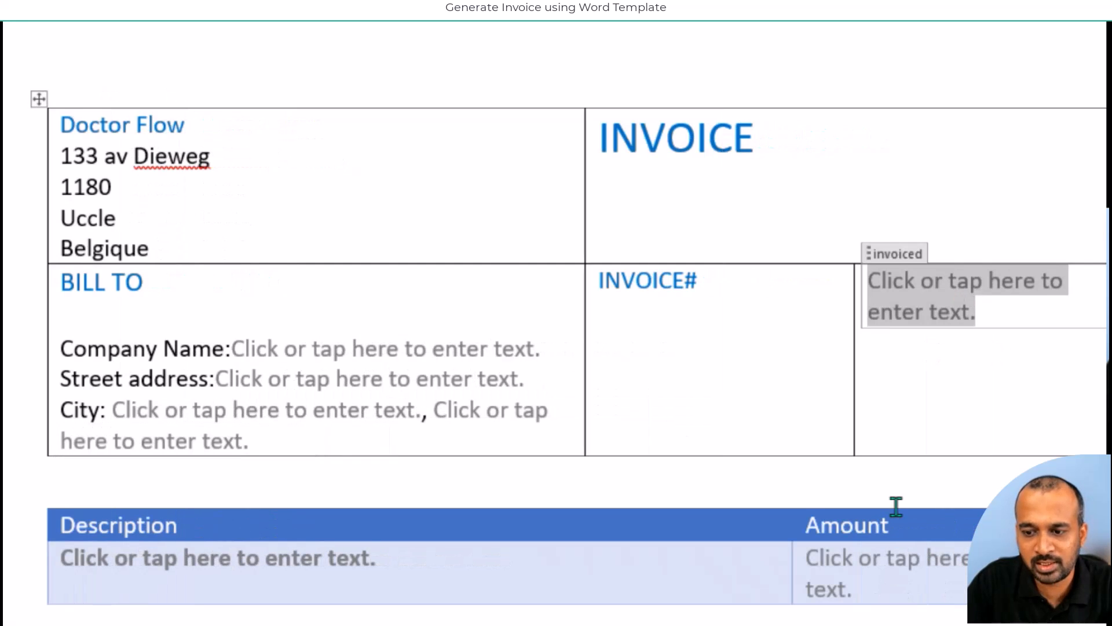
left_click(855, 567)
left_click(156, 529)
left_click(255, 524)
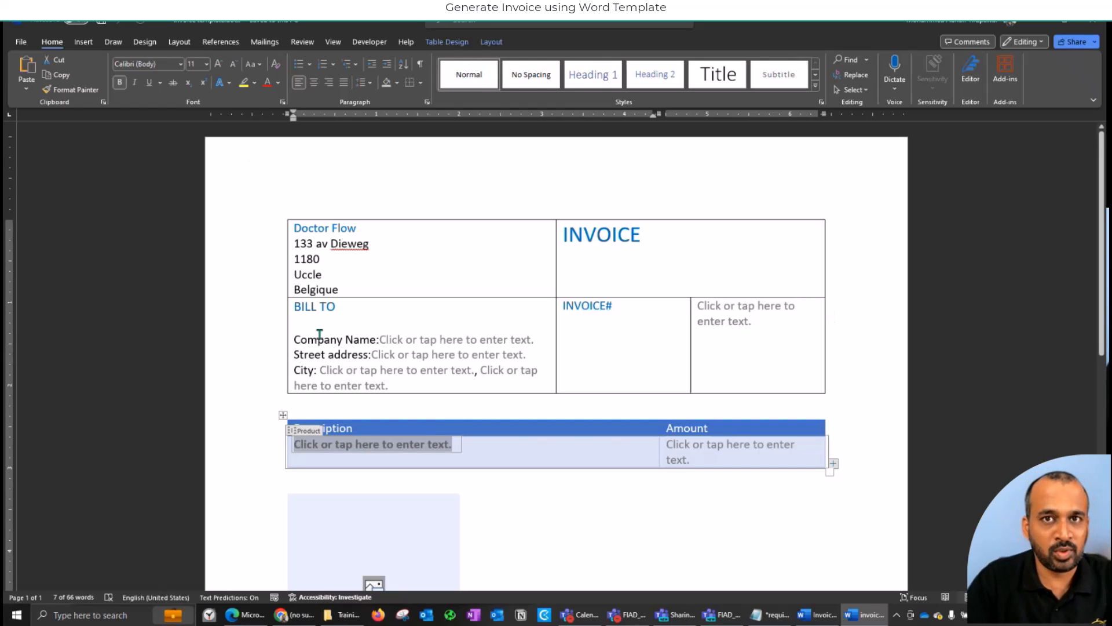
- Switch to Power Automate and open the Generate Invoice_1 cloud flow
left_click(248, 619)
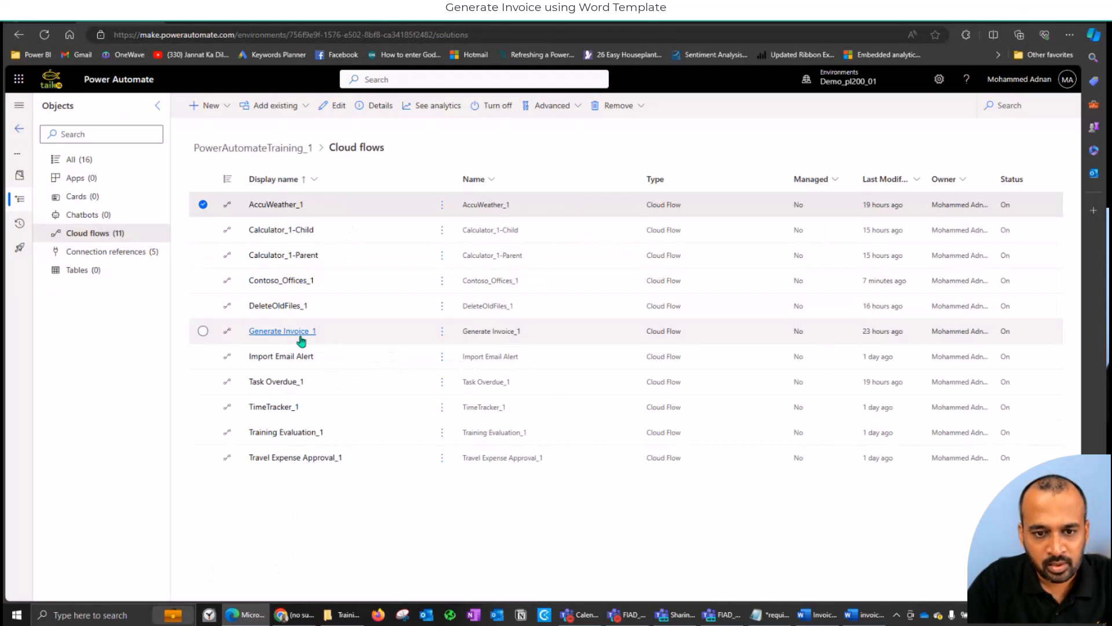
left_click(269, 333)
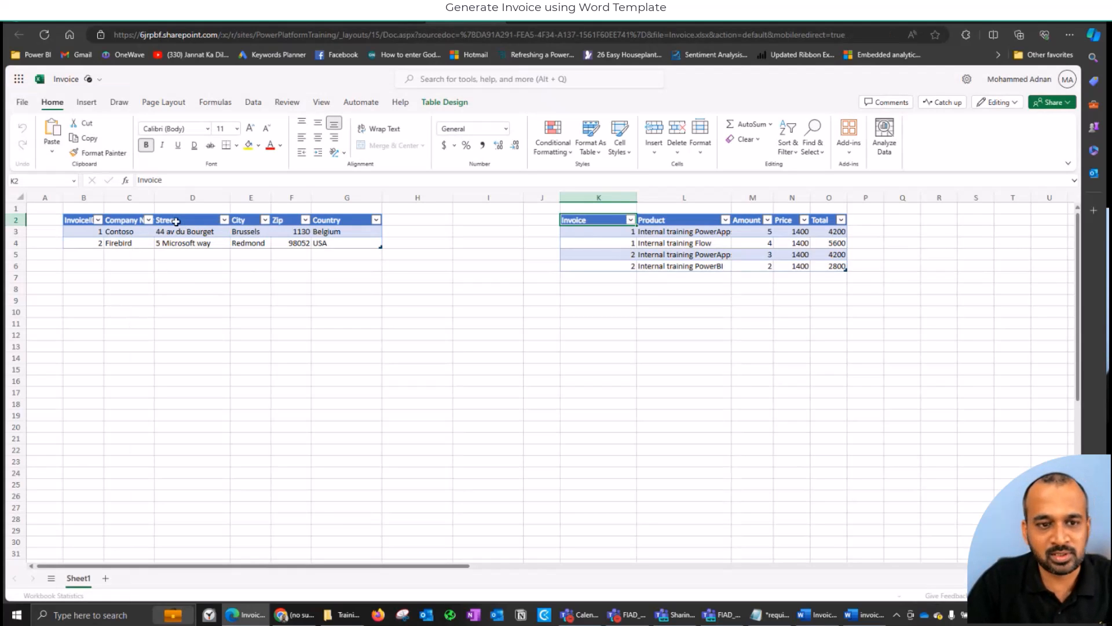
- Examine the columns, rows and table names of the two tables in the Invoice workbook
left_click(95, 220)
left_click_drag(351, 222, 354, 223)
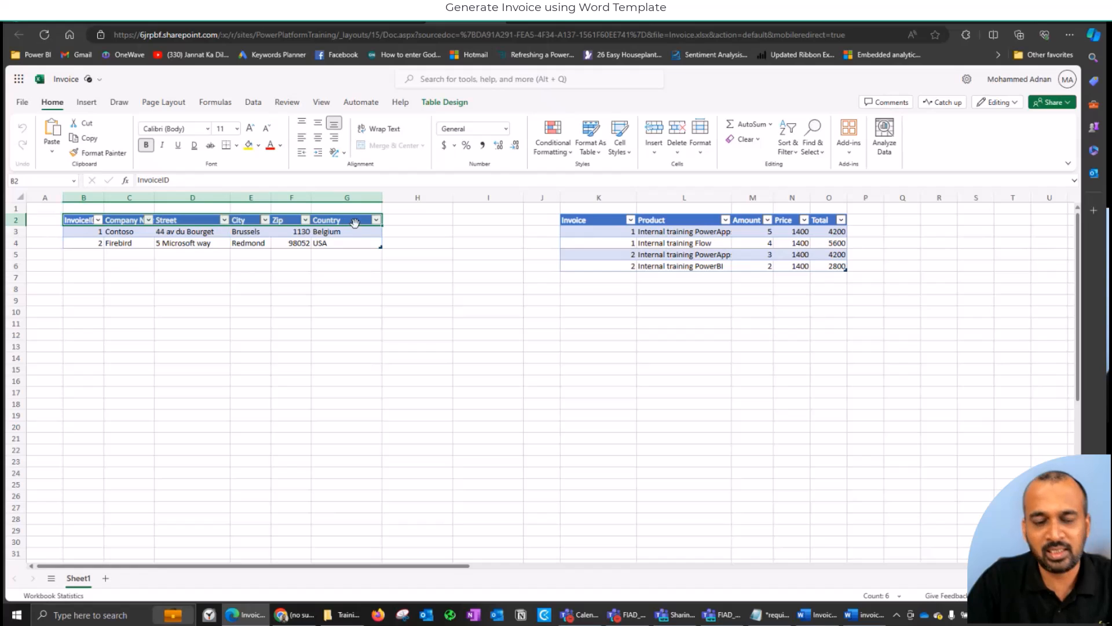
left_click_drag(595, 220, 722, 256)
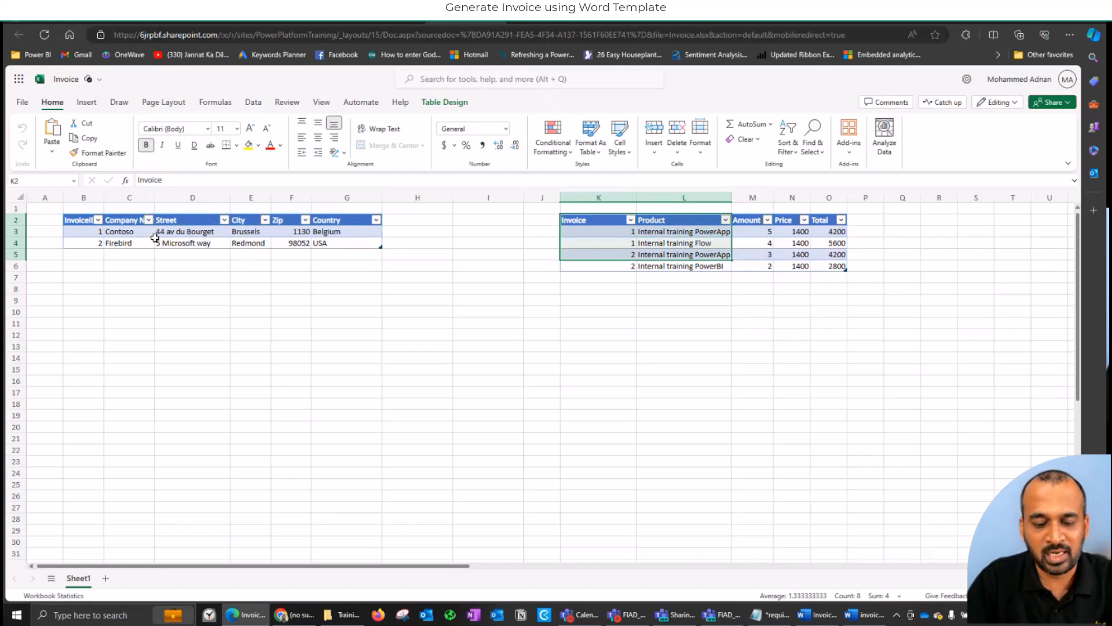
left_click_drag(632, 236, 824, 253)
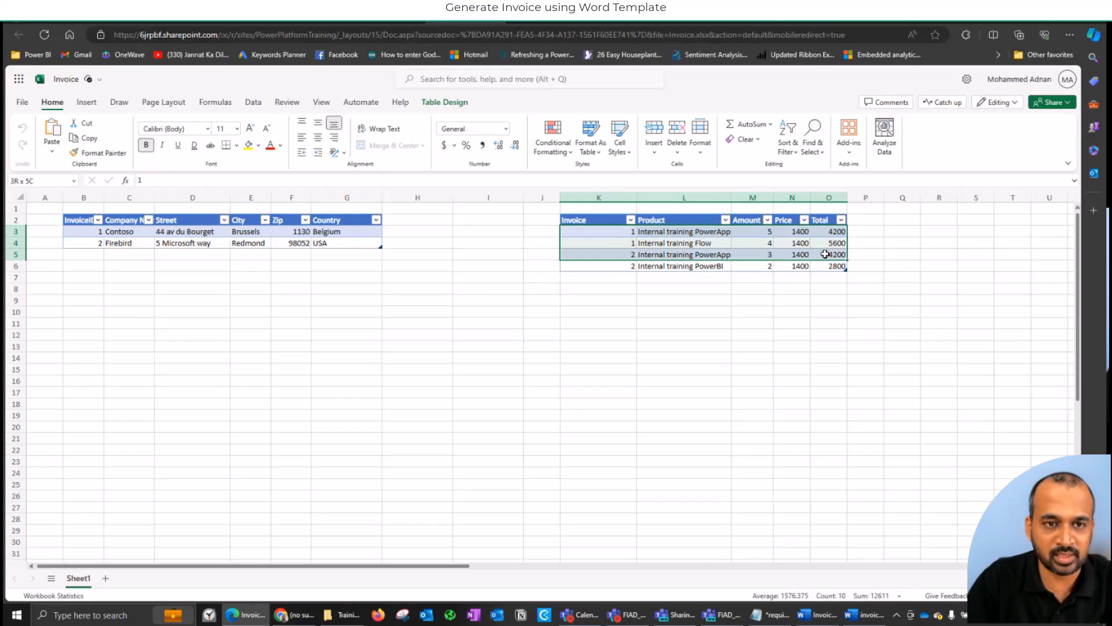
left_click(447, 104)
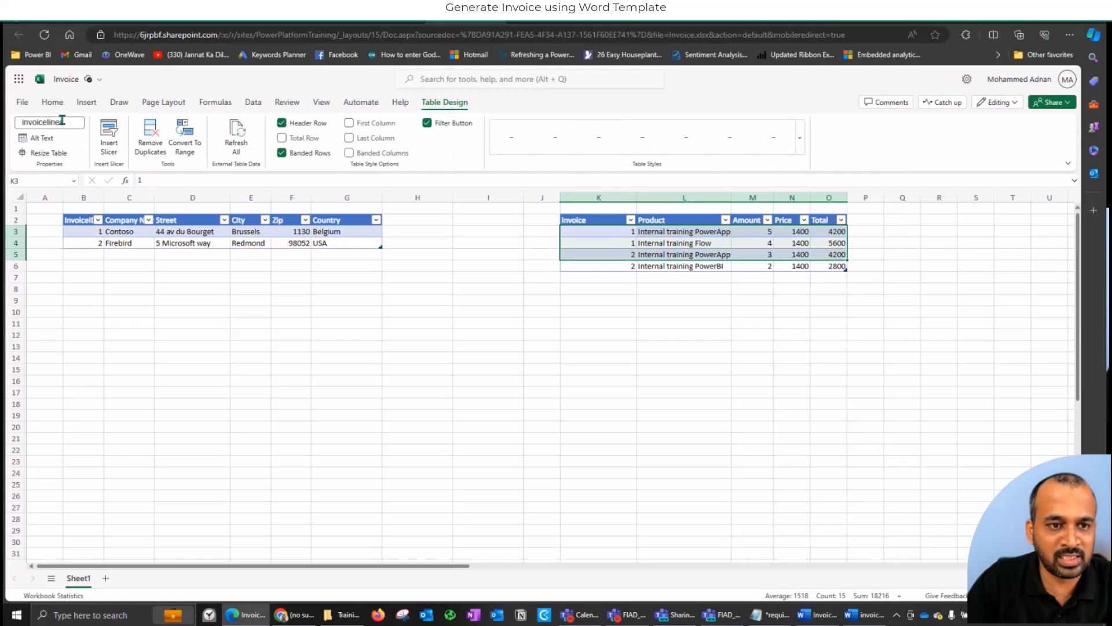
left_click(118, 220)
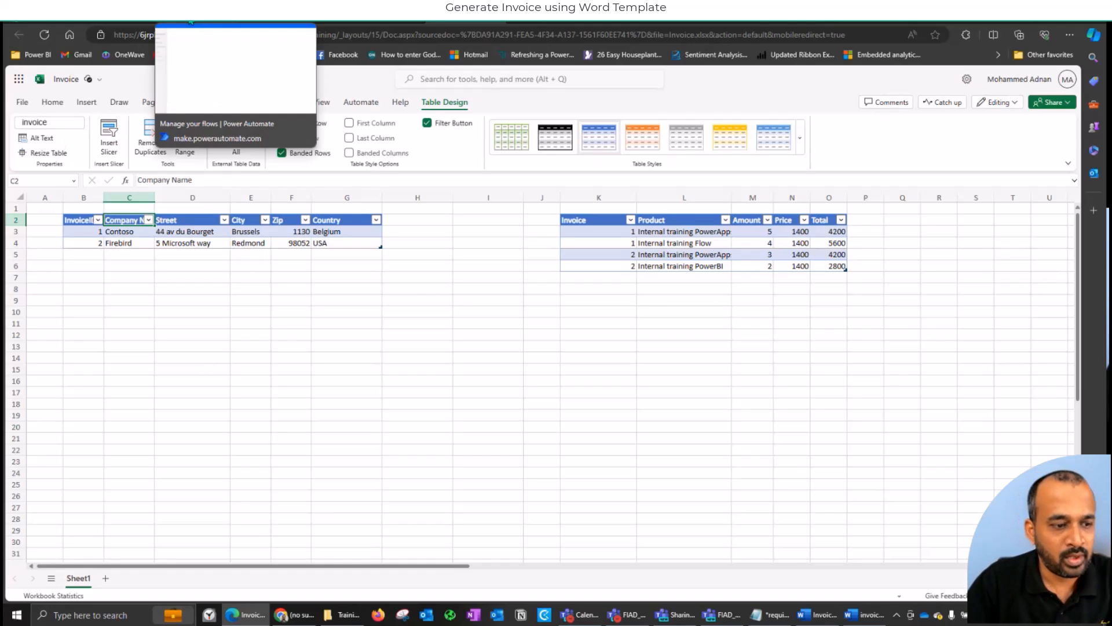
- Return to Power Automate and open the Generate Invoice_1 flow in the designer
left_click(184, 26)
left_click(171, 105)
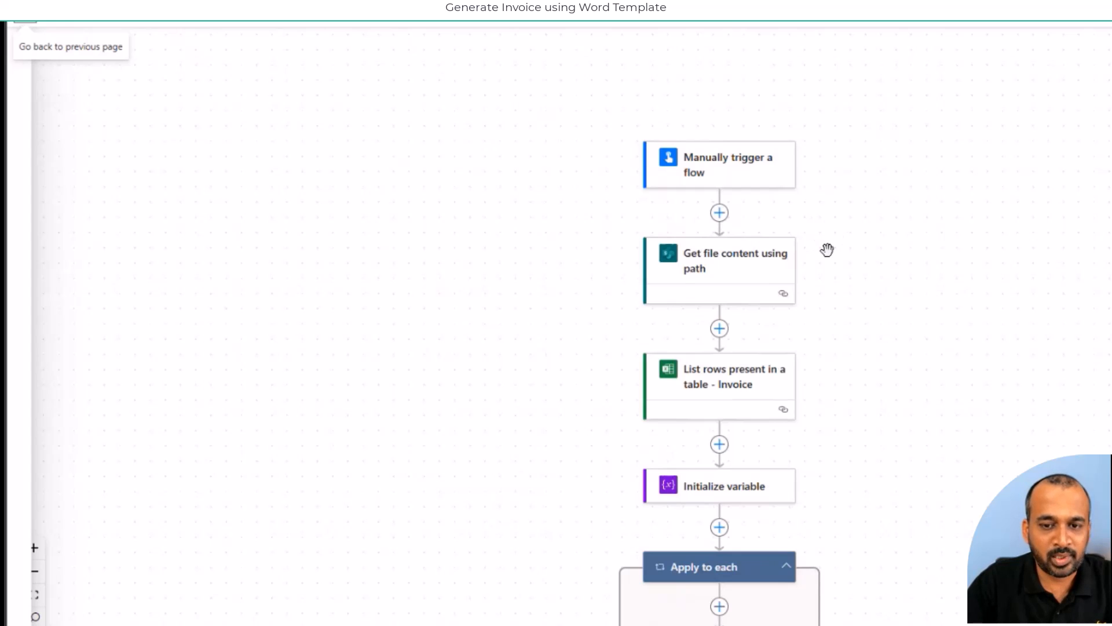
- Review the Get file content using path parameters, and search the actions that can be added before it for "get file content"
left_click(745, 273)
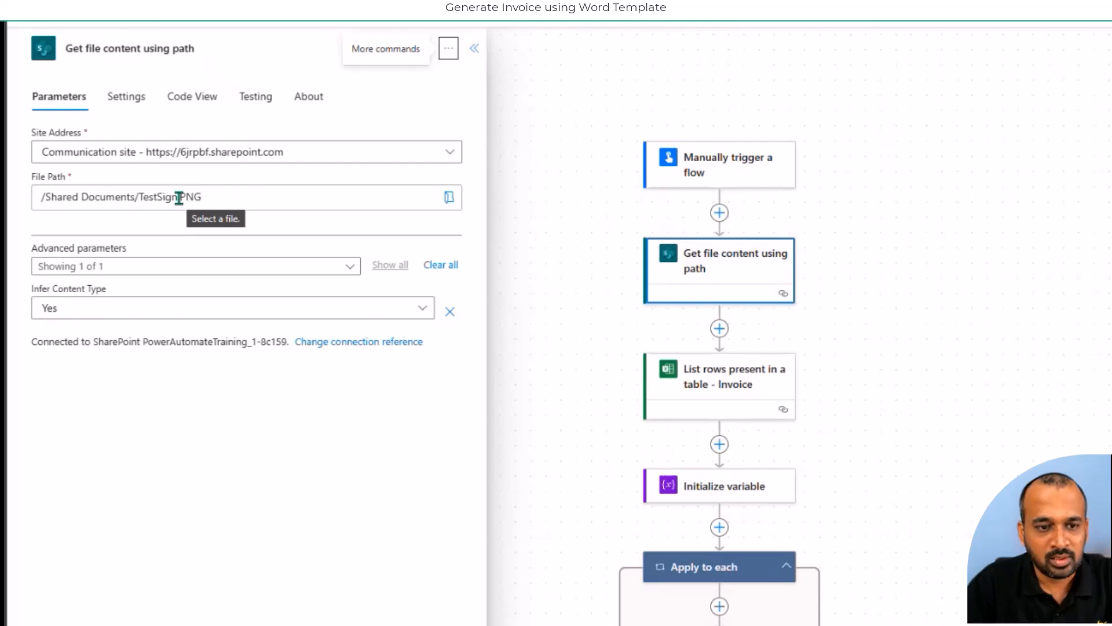
left_click(722, 218)
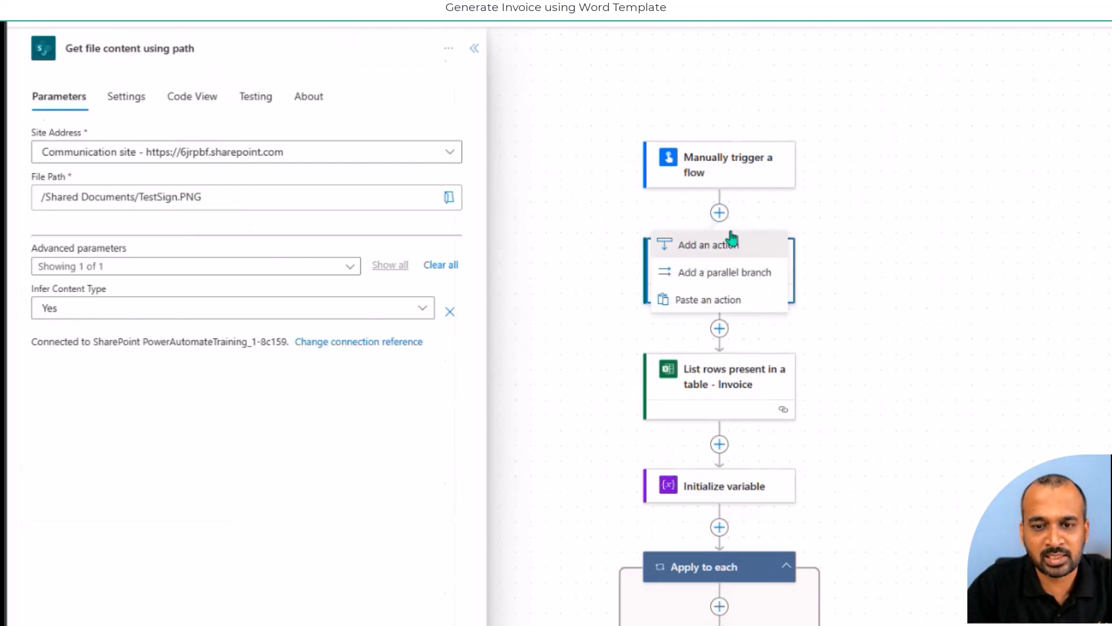
left_click(732, 244)
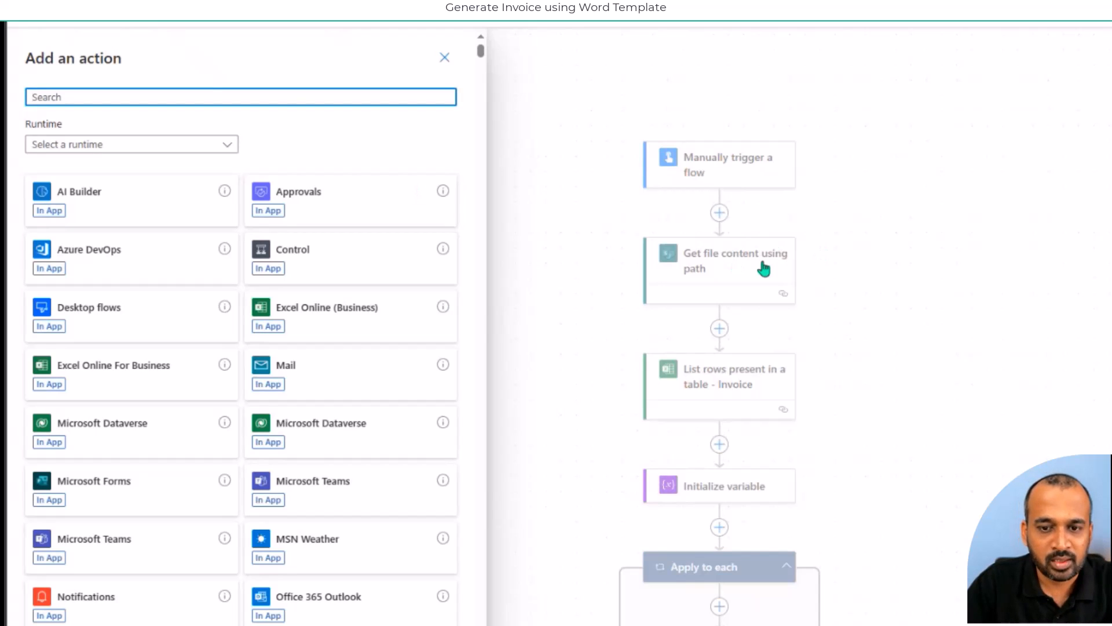
type("ge")
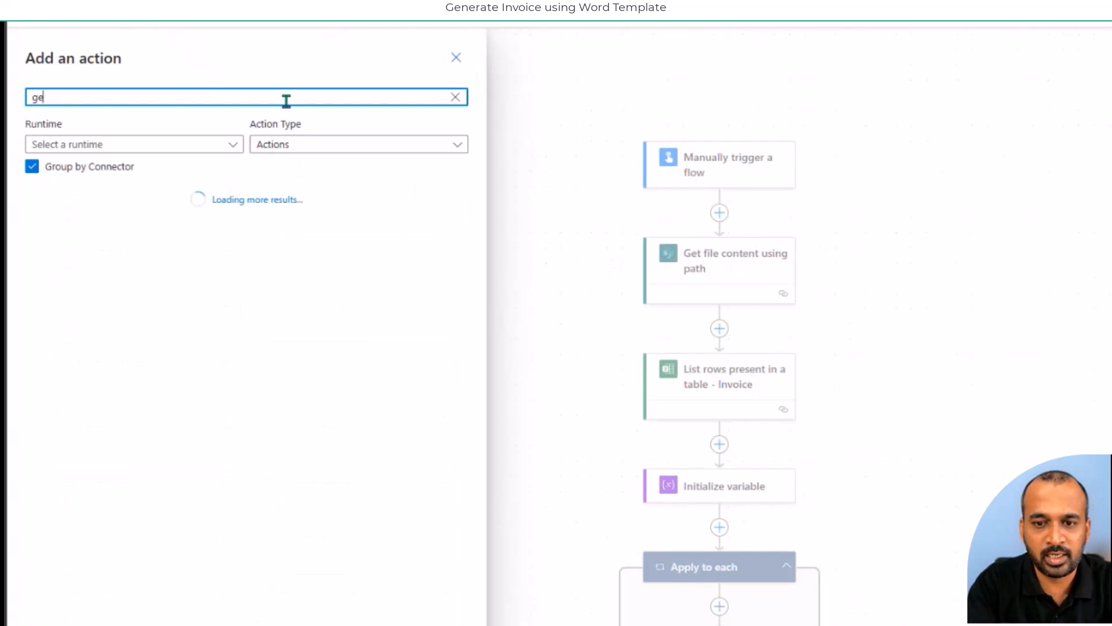
type("t file content")
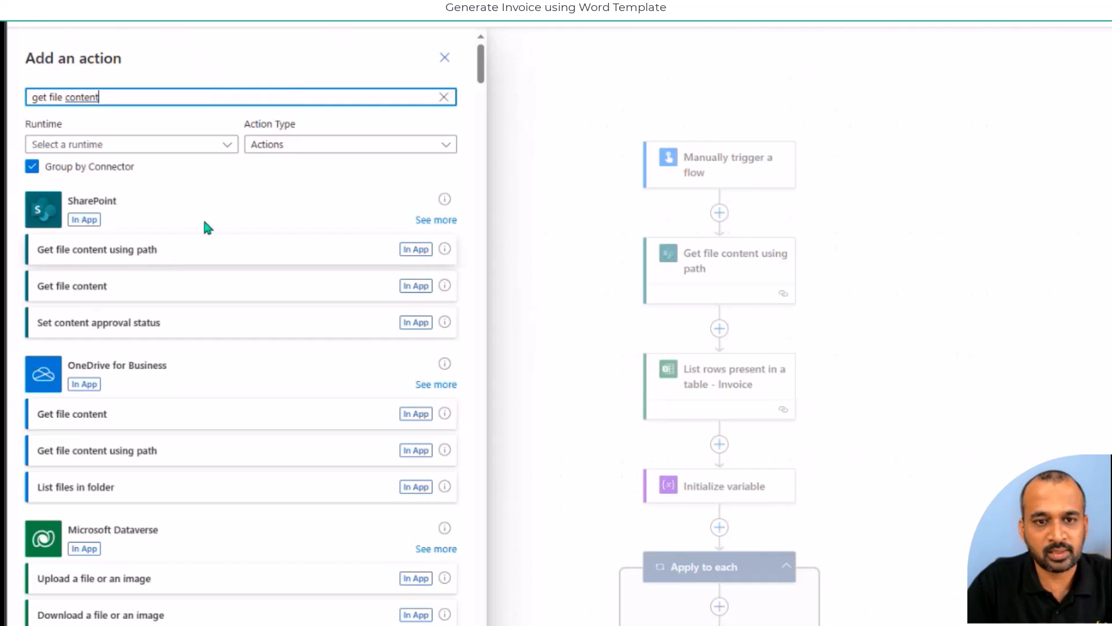
left_click(444, 60)
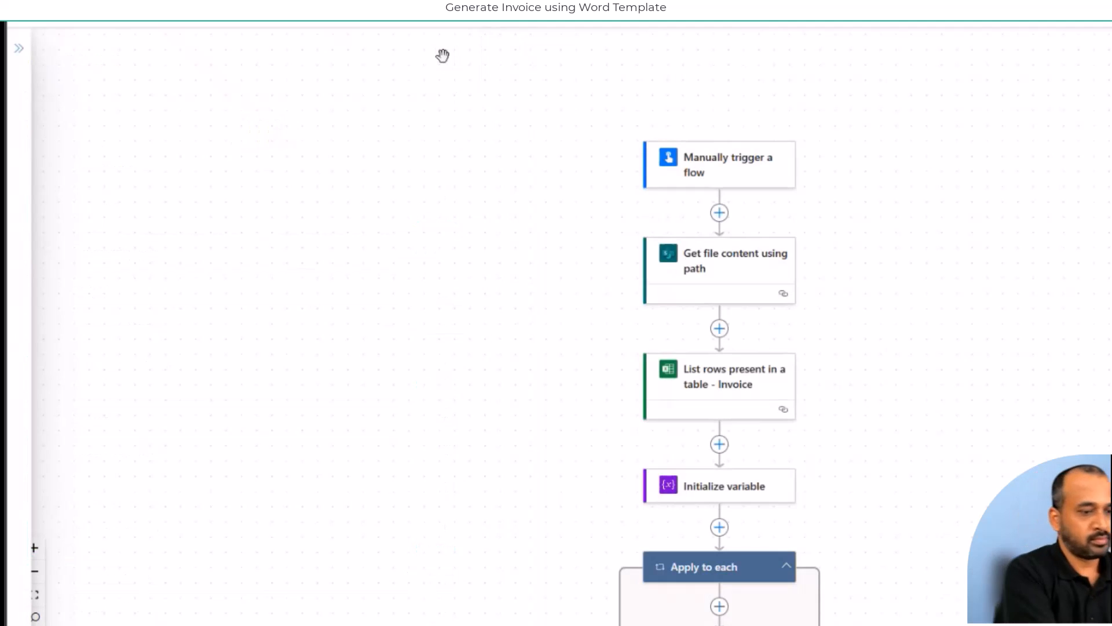
- Examine the parameters of the Get file content using path, List rows present in a table - Invoice and Initialize variable actions
left_click(765, 298)
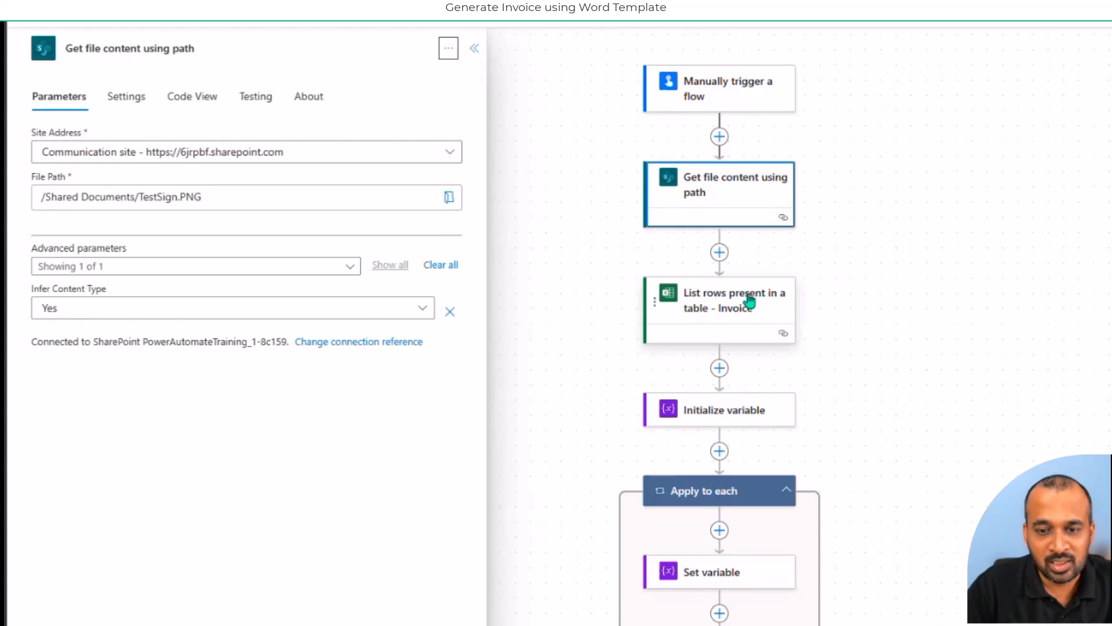
left_click(710, 293)
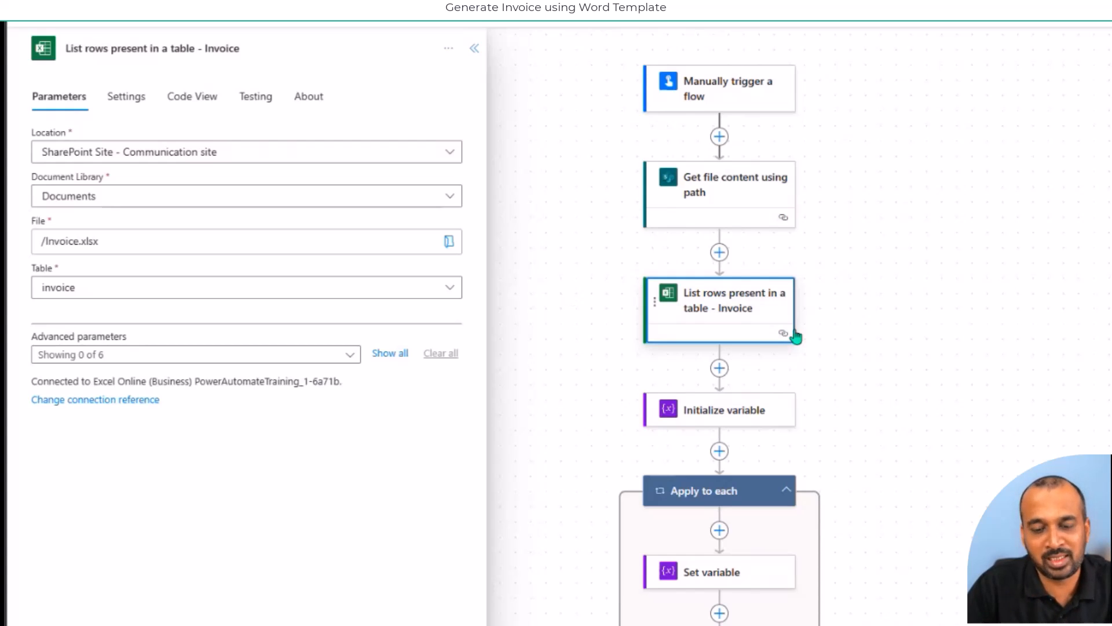
scroll(829, 365, "down", 1)
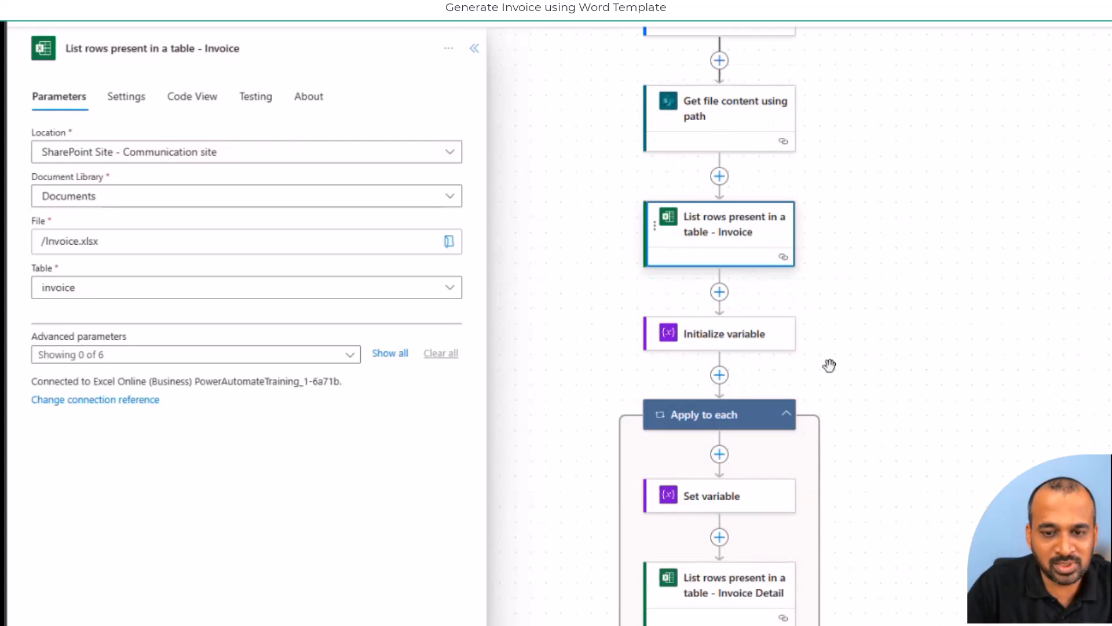
left_click(752, 336)
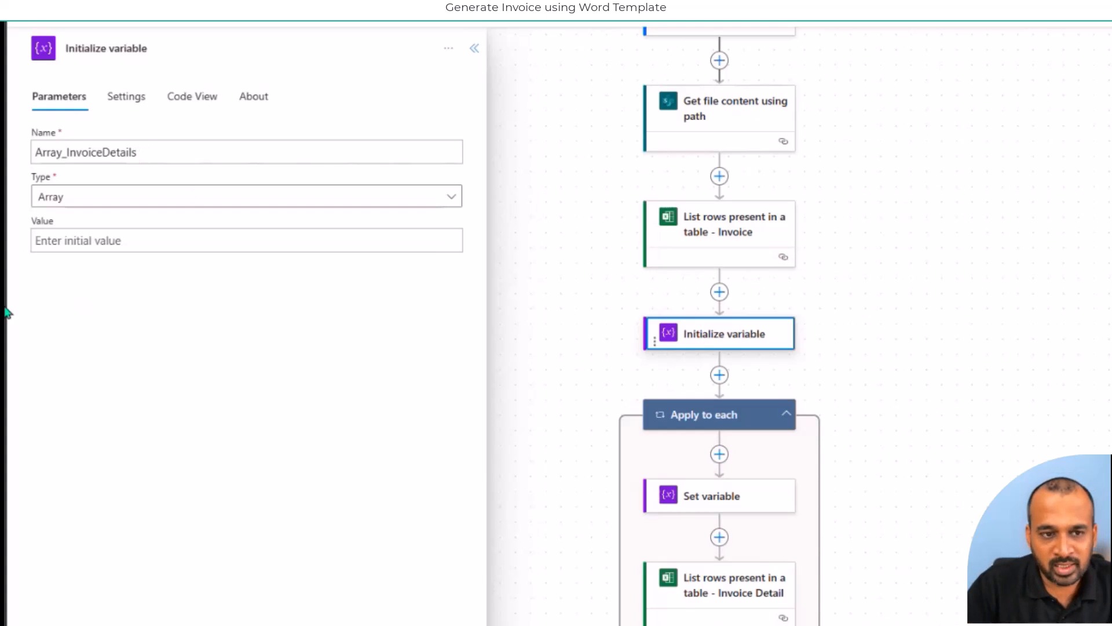
- Examine the output selected for the Apply to each loop and the dynamic content available for it
scroll(754, 345, "down", 1)
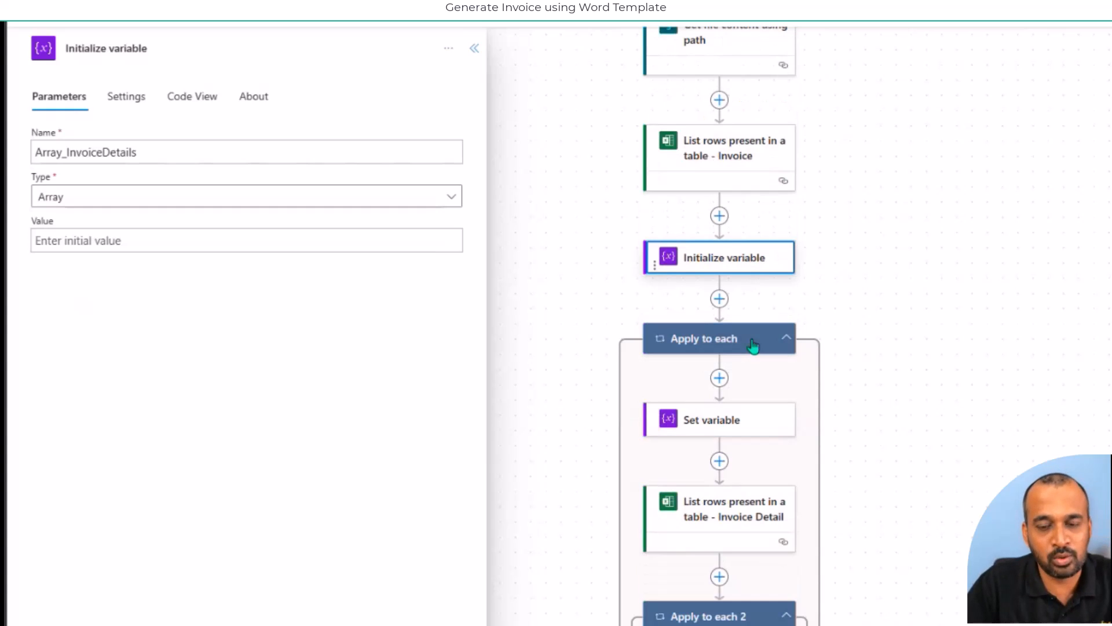
left_click(698, 346)
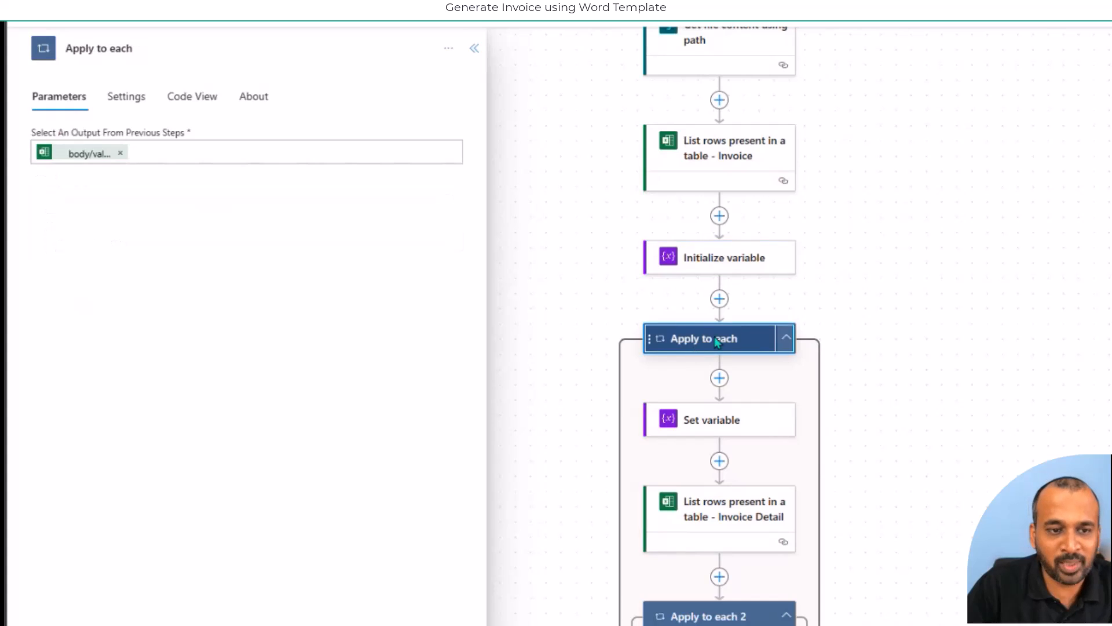
left_click(264, 157)
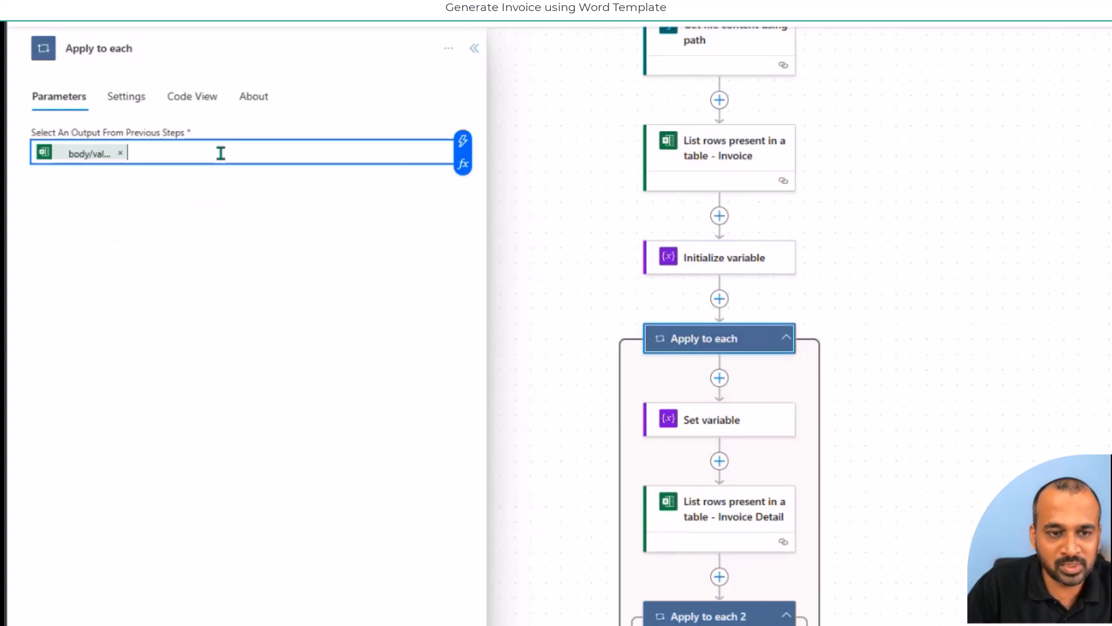
left_click(474, 142)
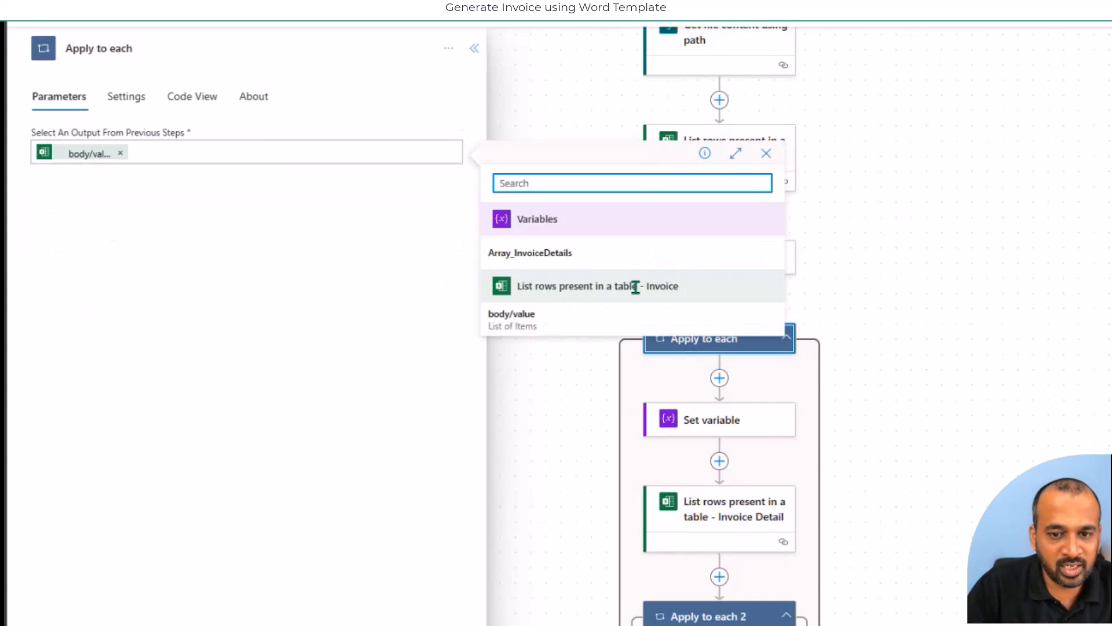
left_click(826, 318)
- Examine the parameters of the Set variable and List rows present in a table - Invoice Detail actions inside the loop
scroll(800, 313, "down", 2)
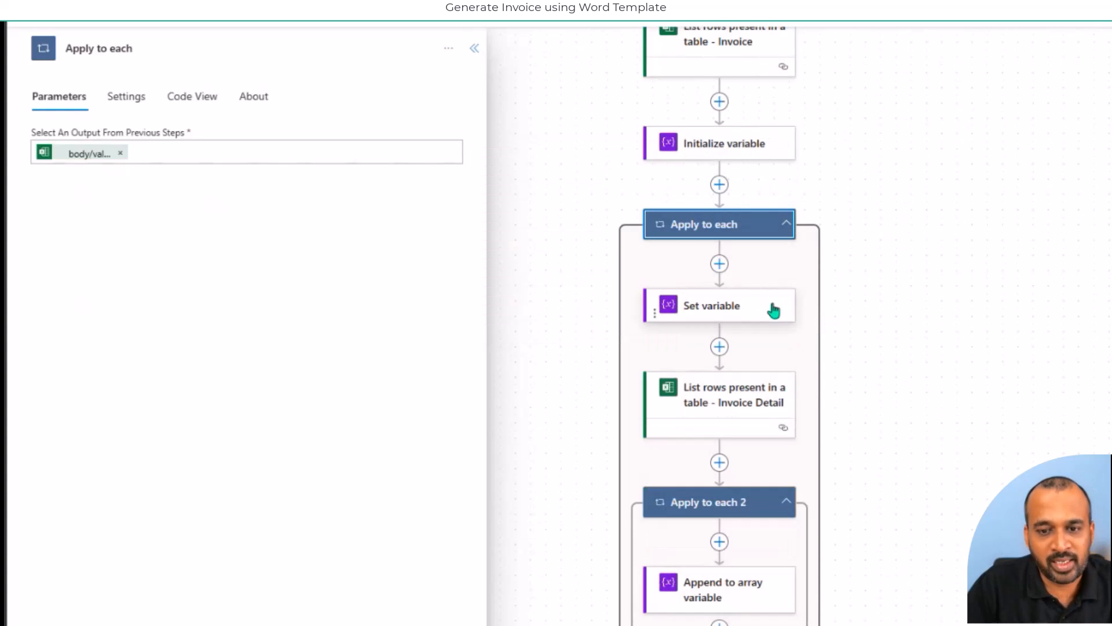
left_click(758, 304)
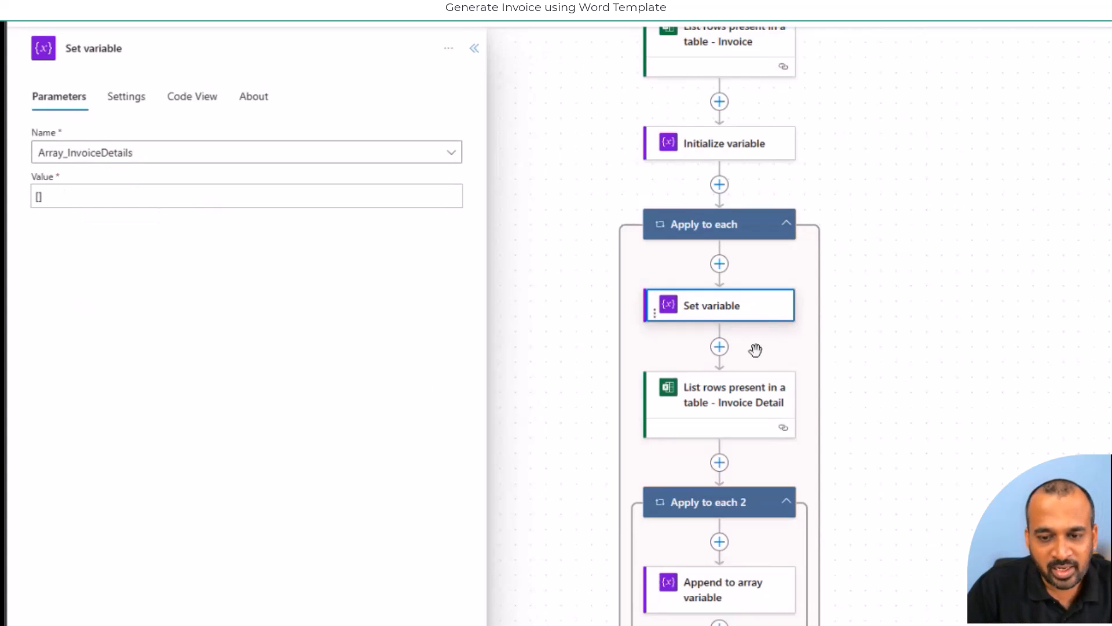
scroll(779, 387, "down", 1)
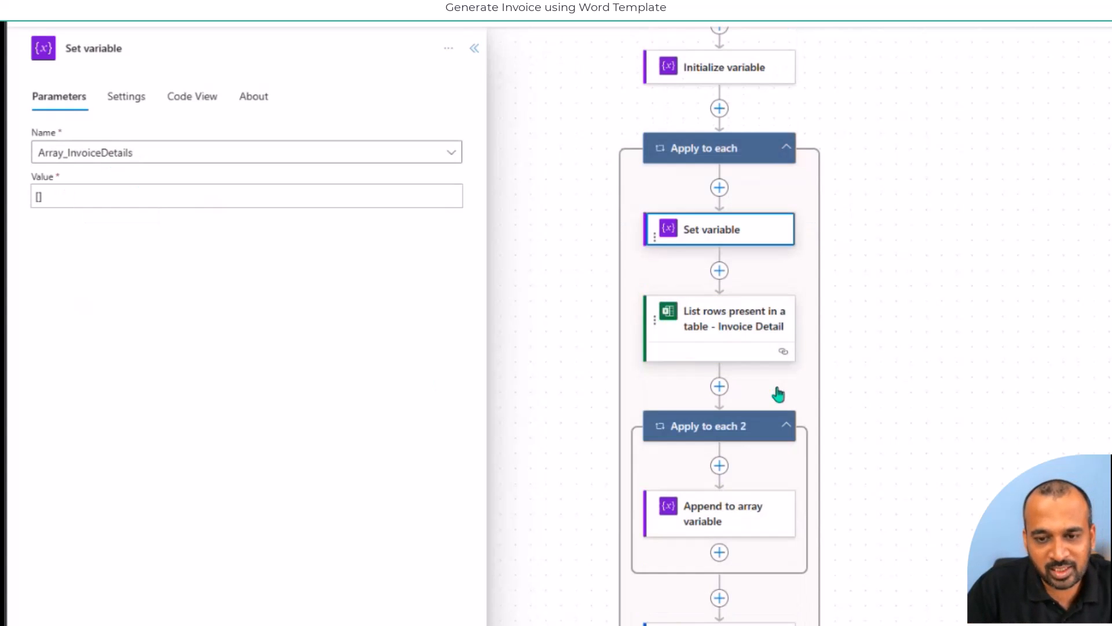
left_click(718, 322)
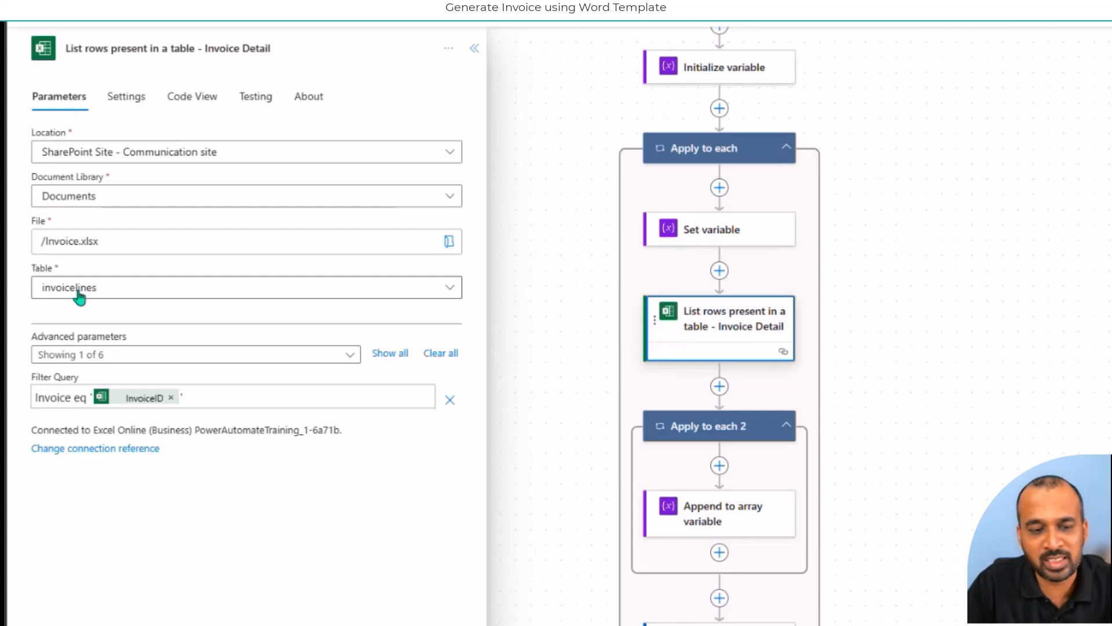
- Examine the output selected for the nested Apply to each 2 loop and its available dynamic content
scroll(753, 336, "down", 1)
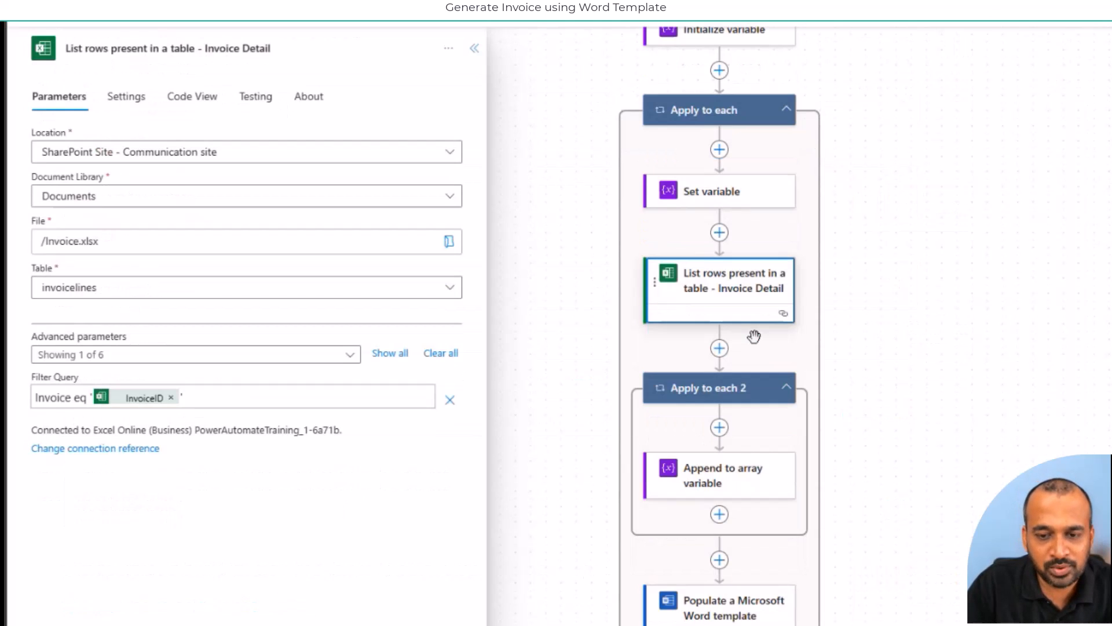
left_click(754, 386)
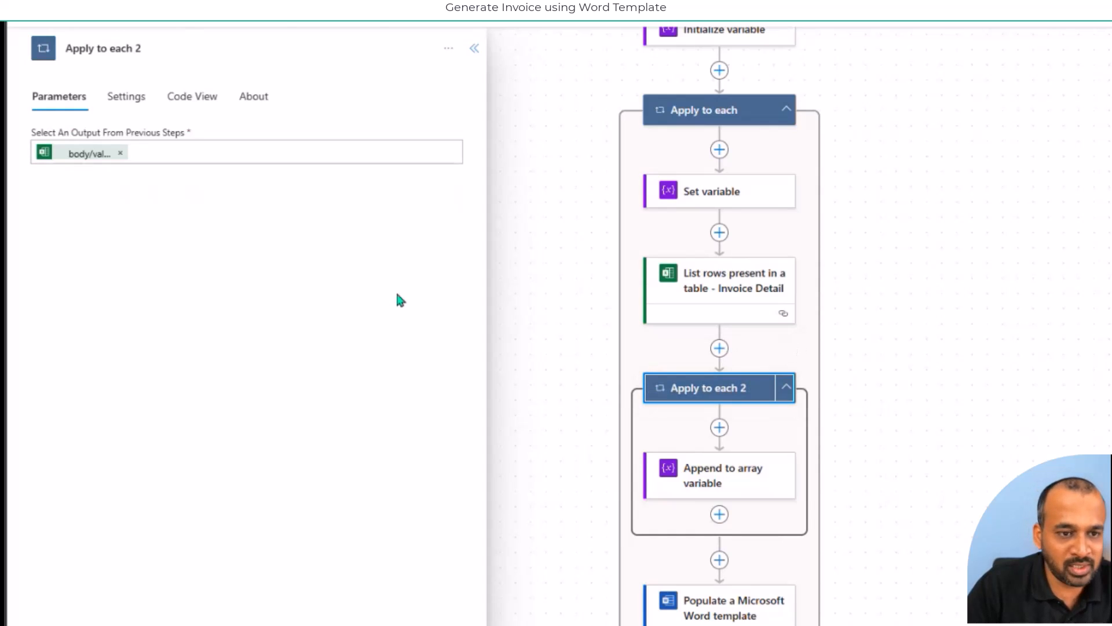
left_click(186, 159)
left_click(462, 141)
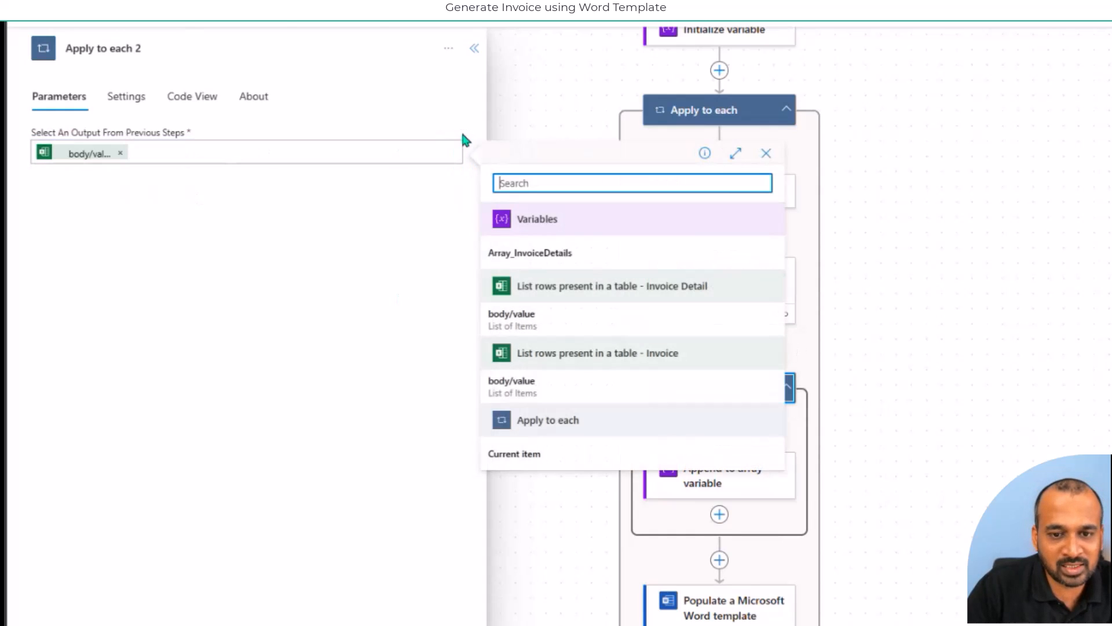
left_click(94, 156)
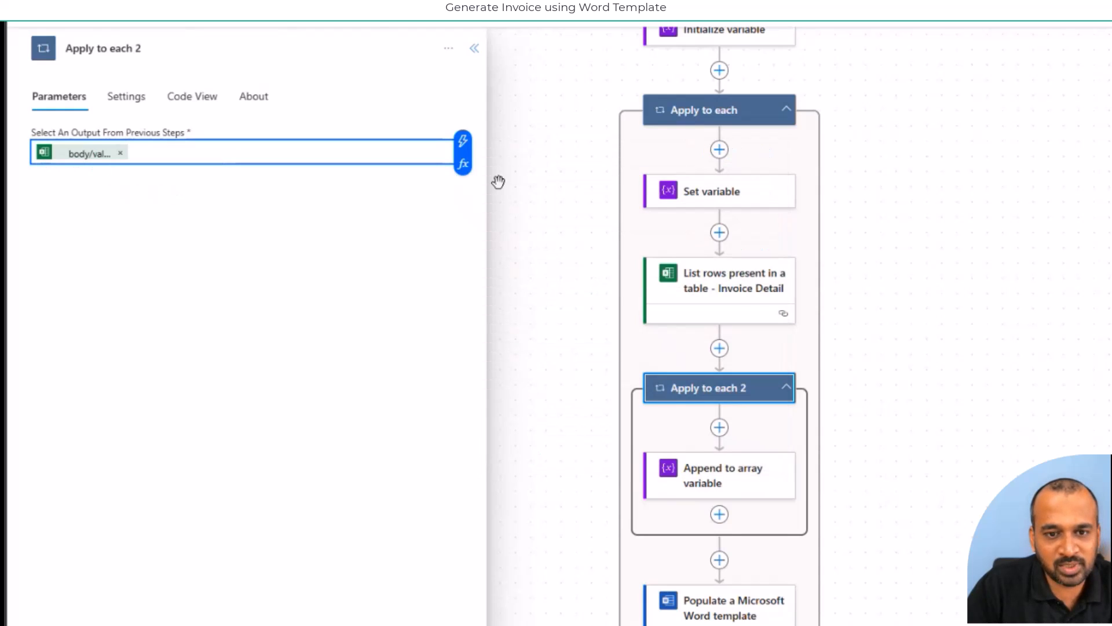
left_click(478, 146)
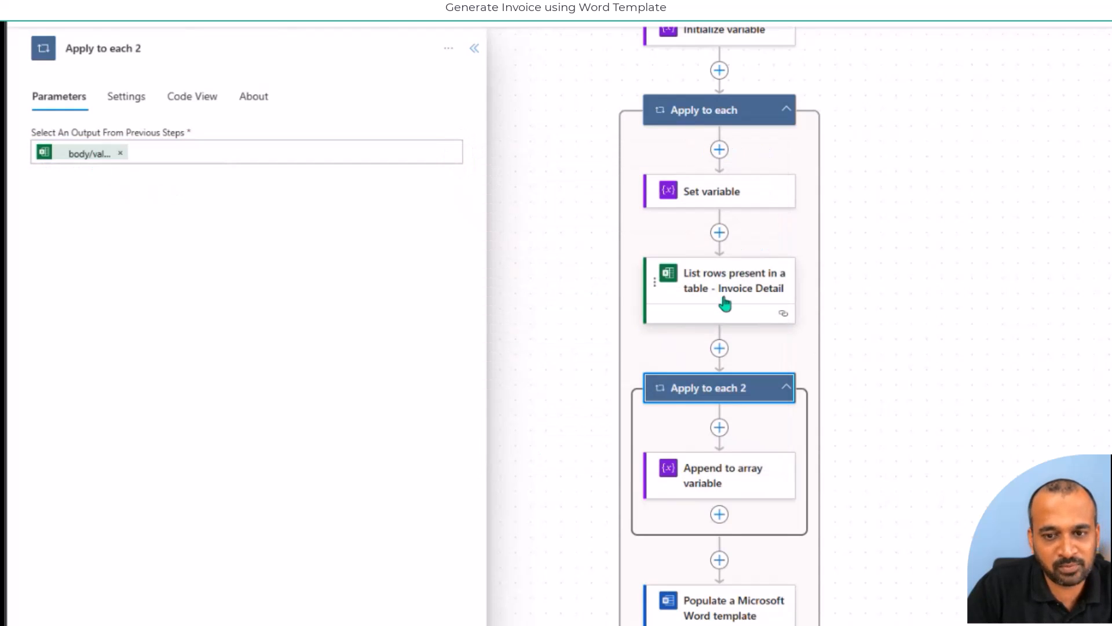
- Inspect the Product and Amount entries in the Append to array variable action's value and the dynamic content behind them
scroll(738, 296, "down", 2)
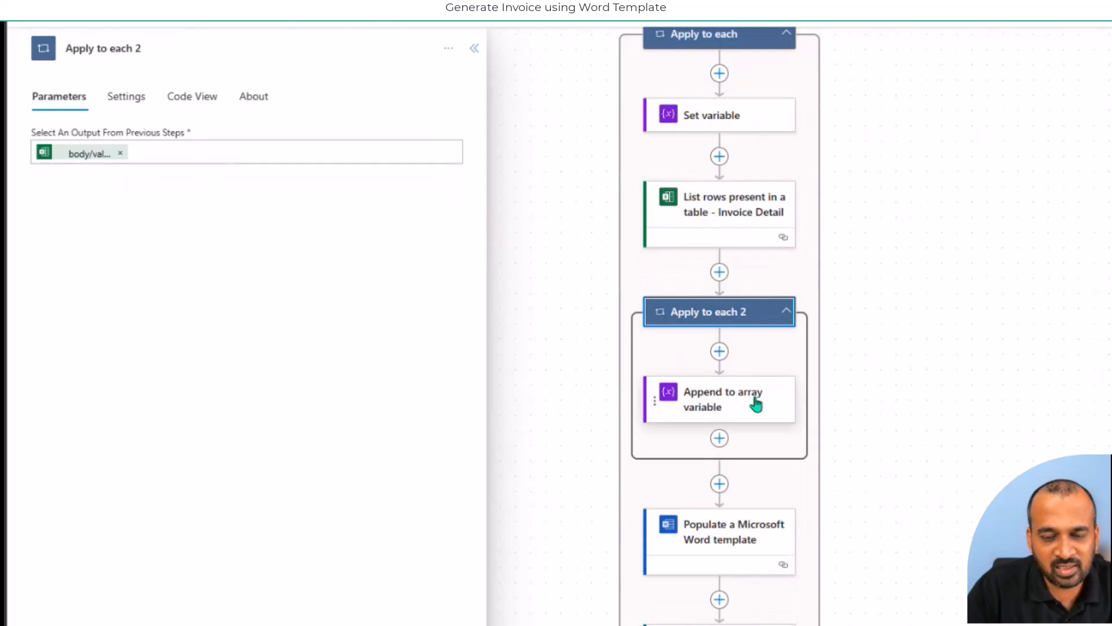
left_click(742, 408)
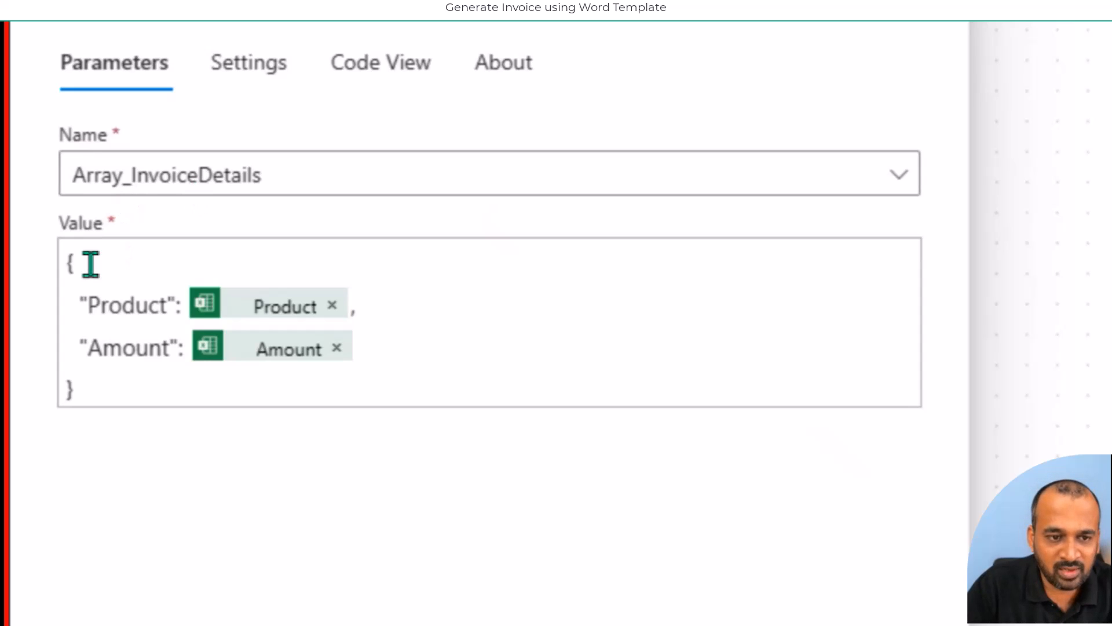
double_click(117, 300)
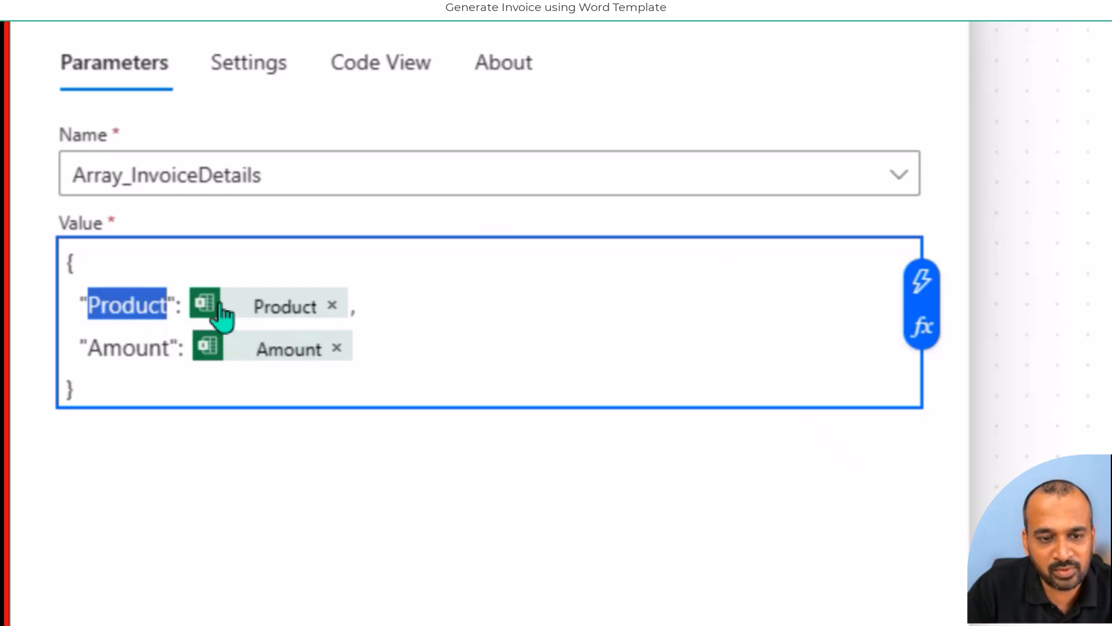
left_click(191, 312)
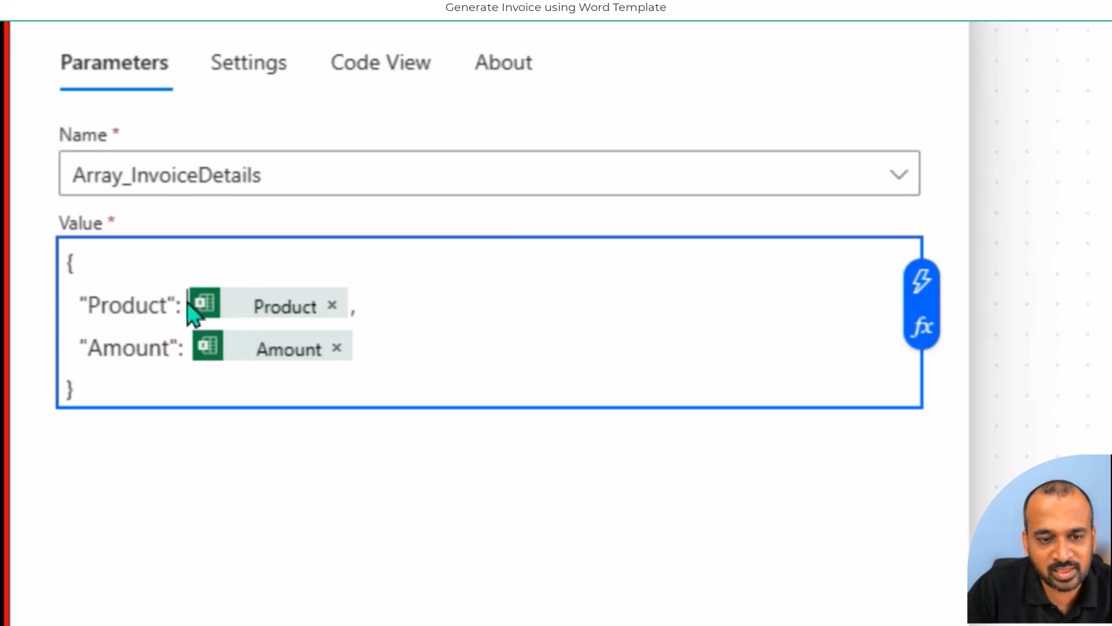
left_click(924, 295)
scroll(983, 280, "down", 6)
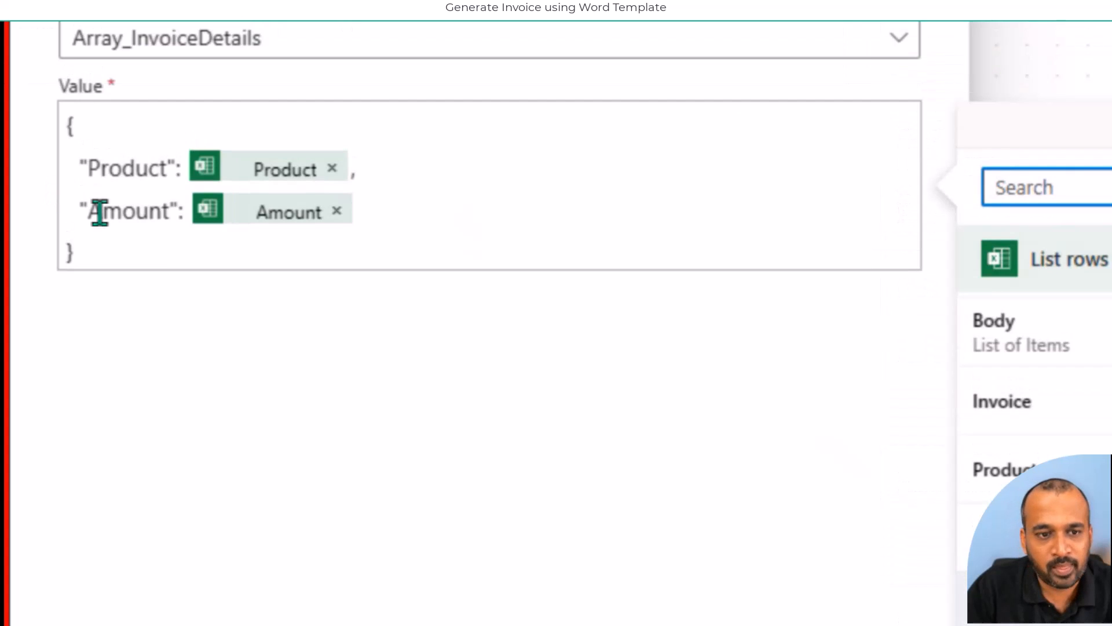
left_click(159, 230)
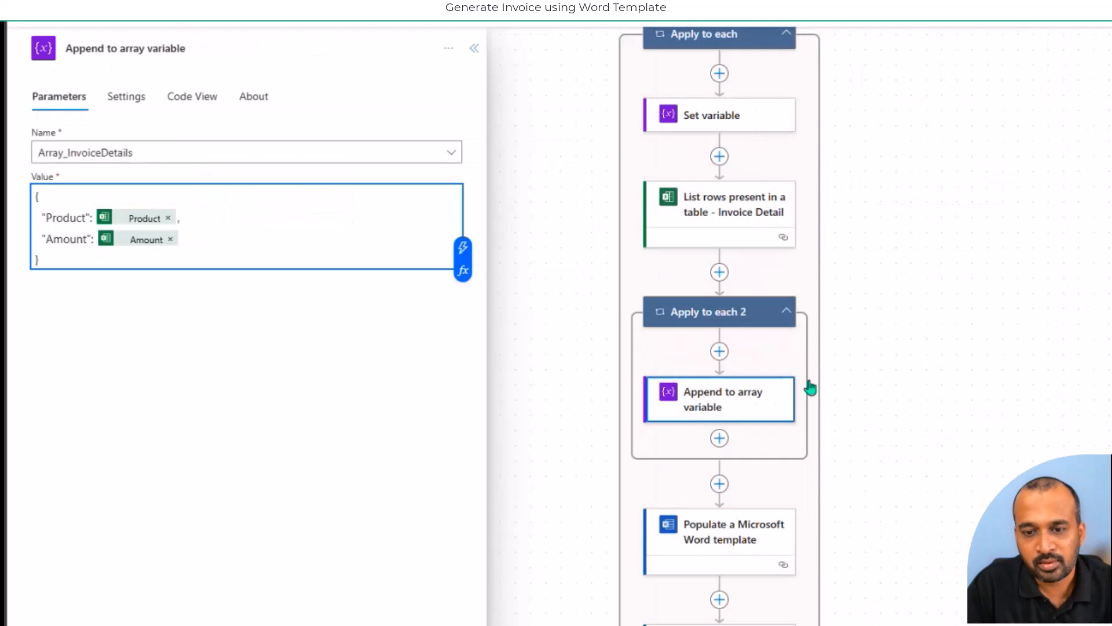
left_click(964, 418)
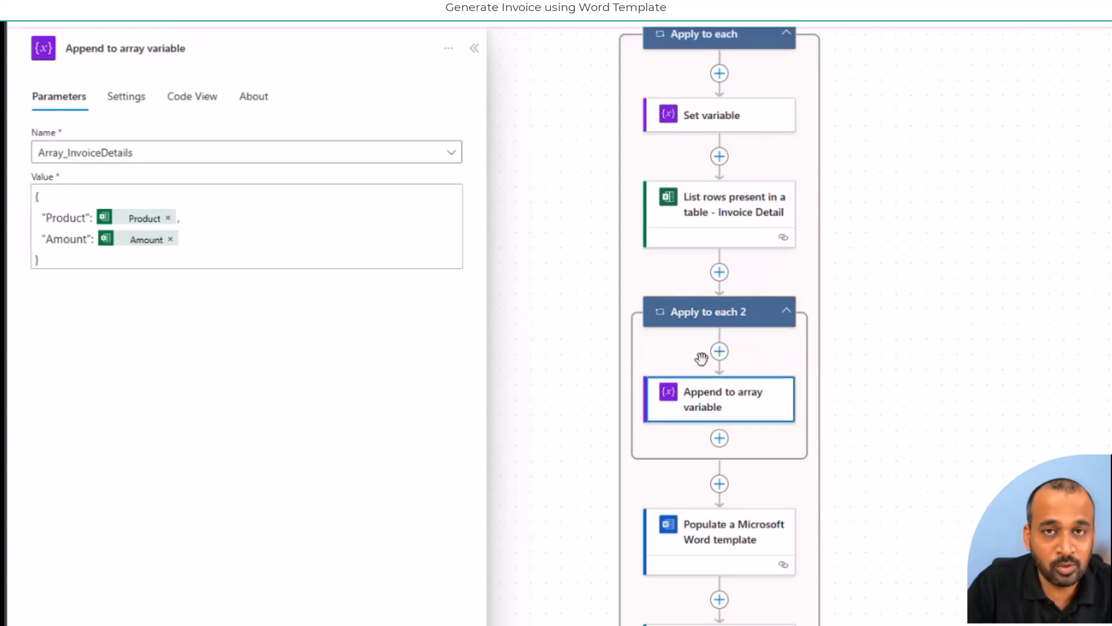
- Search the actions that can be added after Apply to each 2 for "microsoft word" and locate the Word Online (Business) connector
scroll(760, 387, "down", 1)
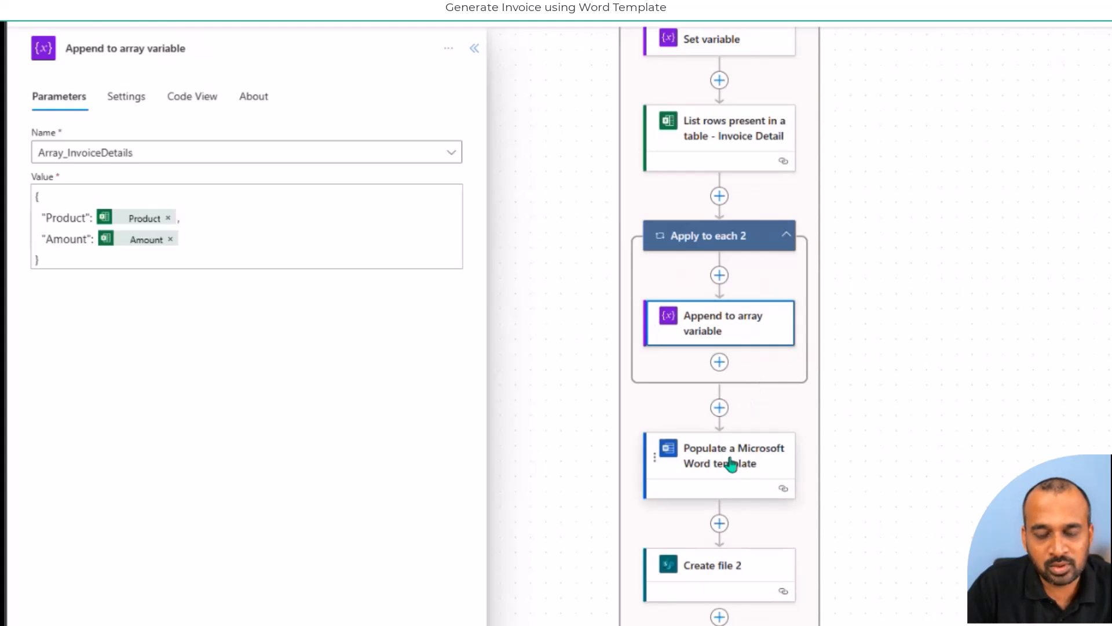
left_click(720, 408)
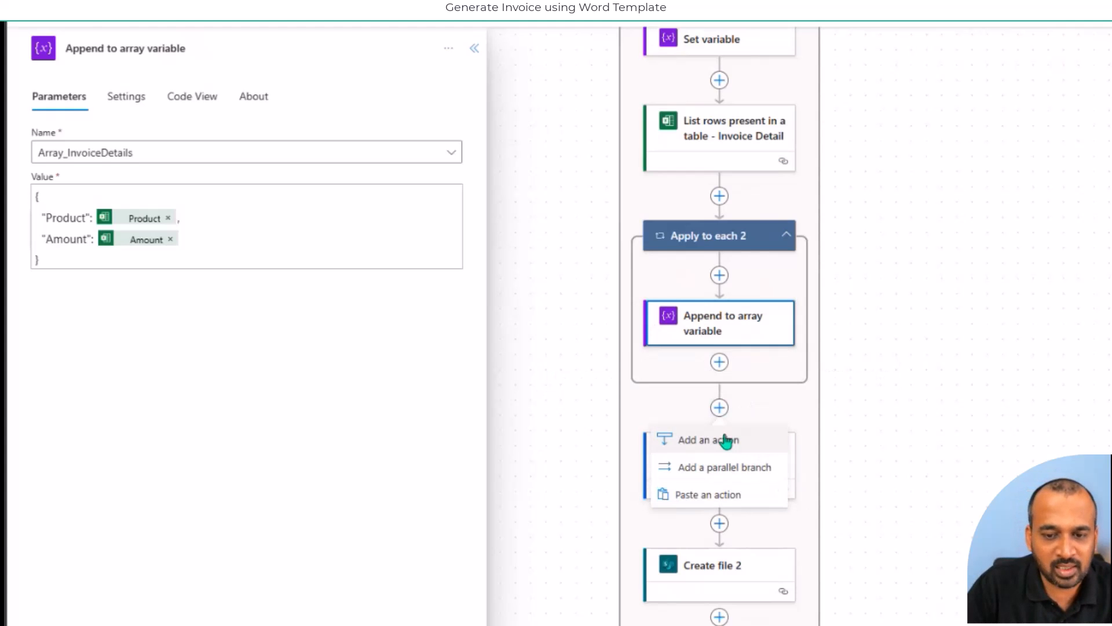
left_click(725, 440)
type("word")
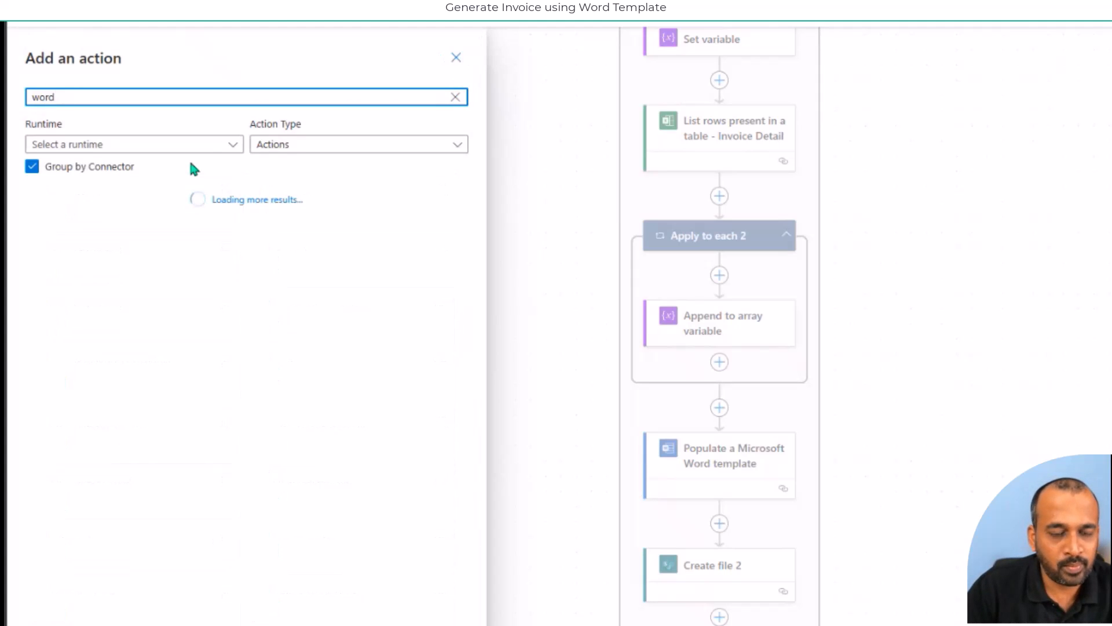
key("Home")
type("microsoft")
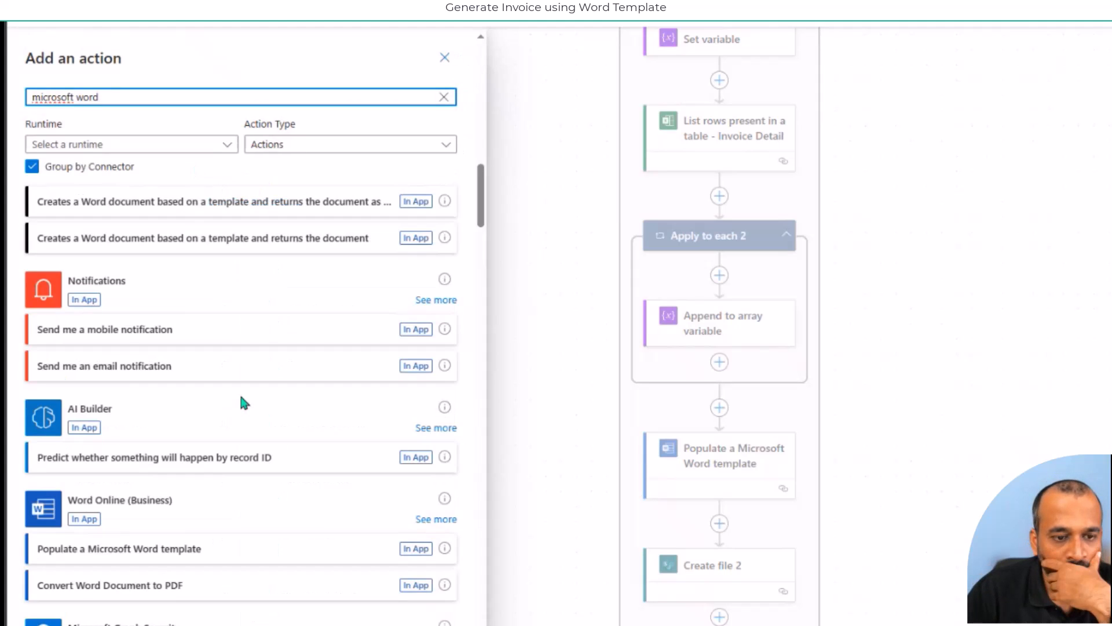
scroll(239, 392, "down", 5)
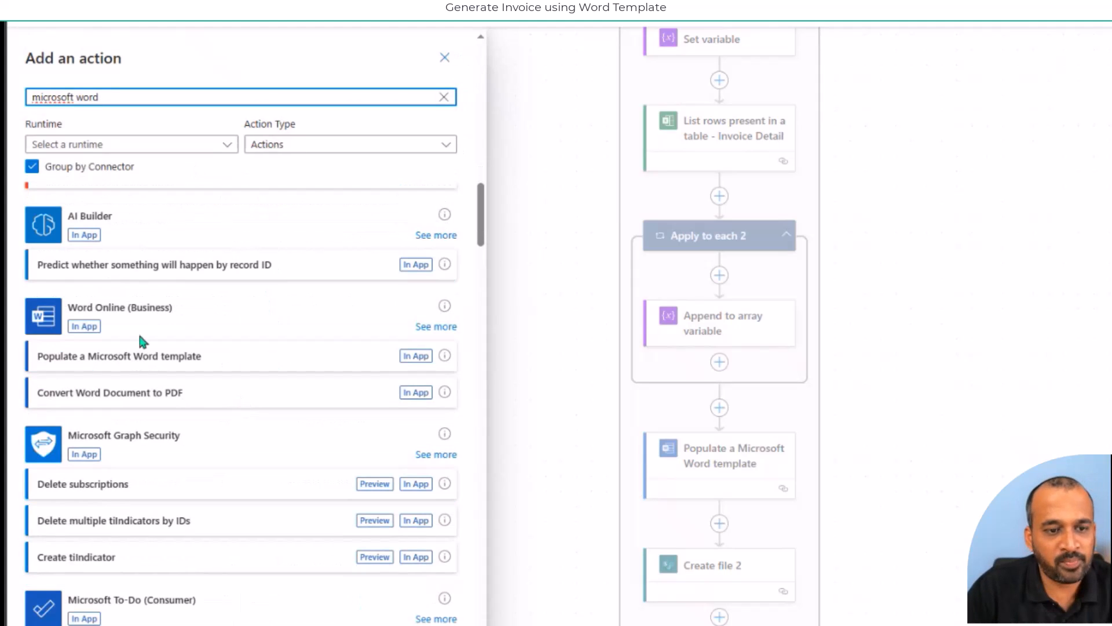
- Locate the Populate a Microsoft Word template action and examine its location, library, file and content control parameters
left_click(73, 308)
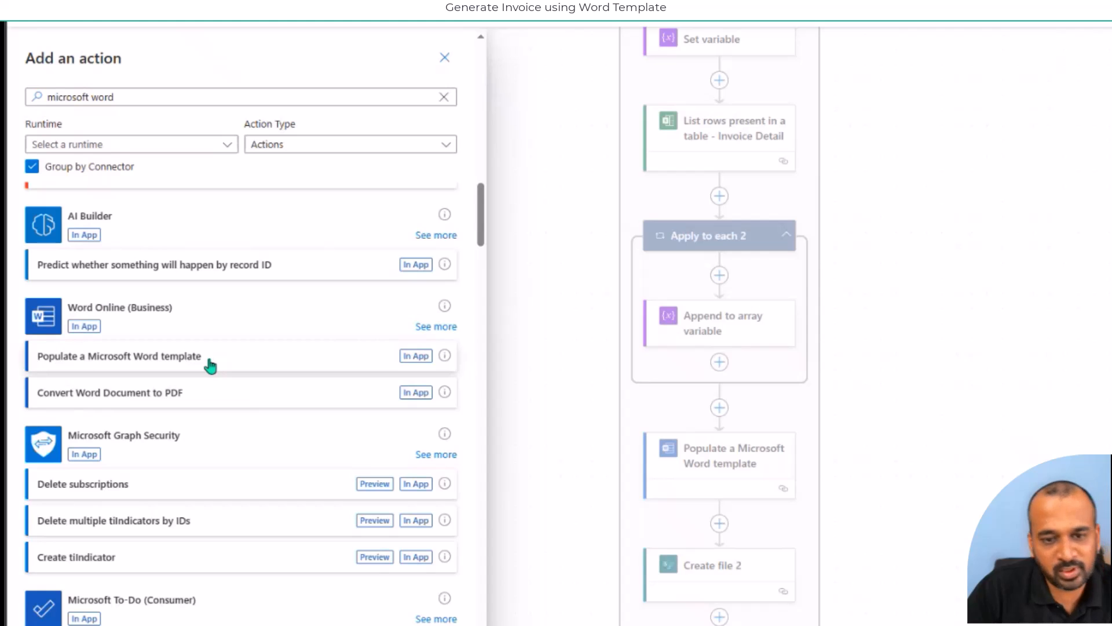
left_click(740, 467)
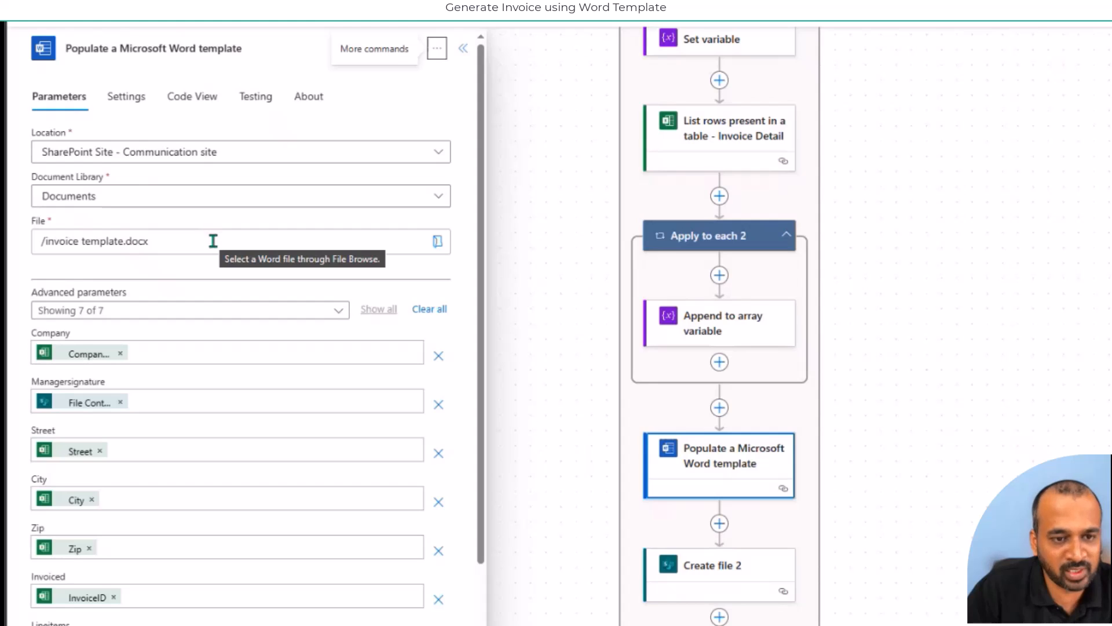
scroll(254, 226, "down", 2)
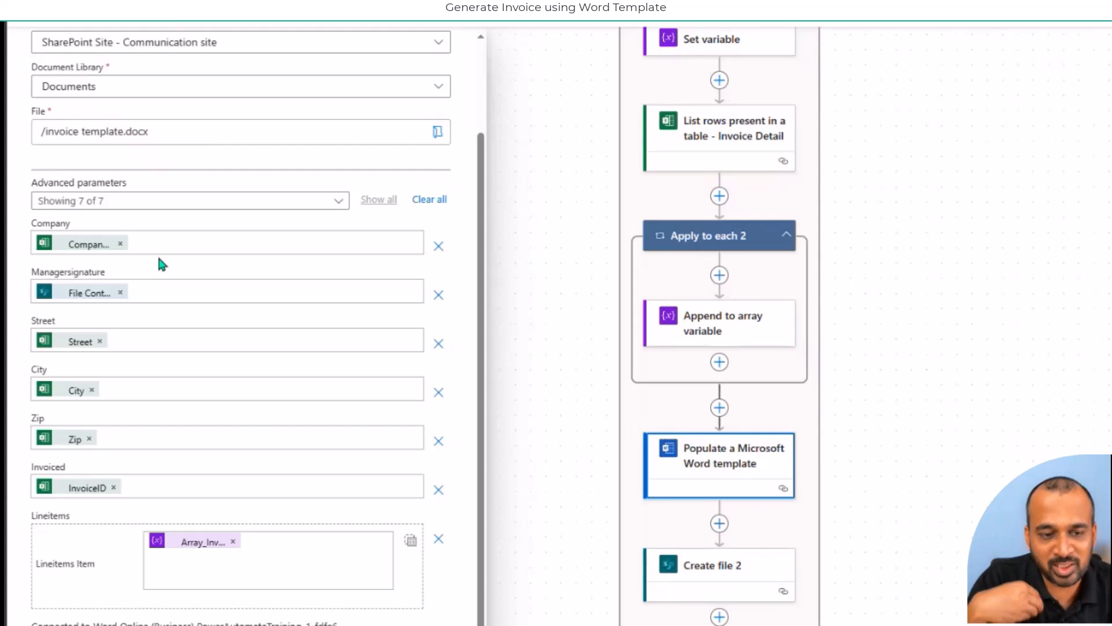
- Inspect the Company field of the Word template action and the dynamic content available from the Invoice table rows
left_click(167, 241)
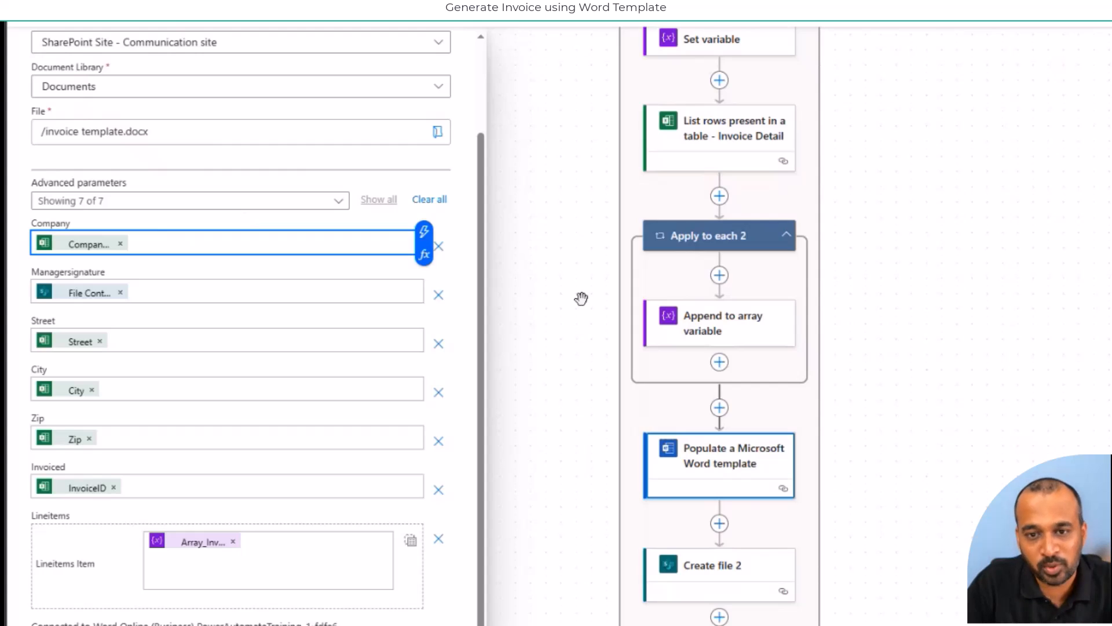
scroll(581, 297, "up", 1)
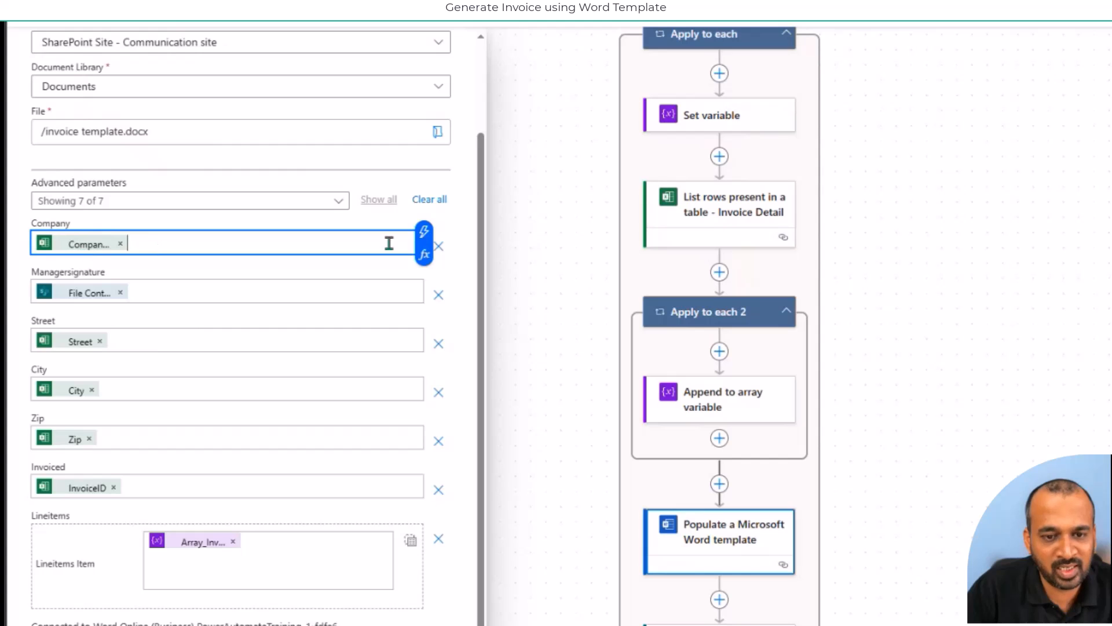
left_click(424, 233)
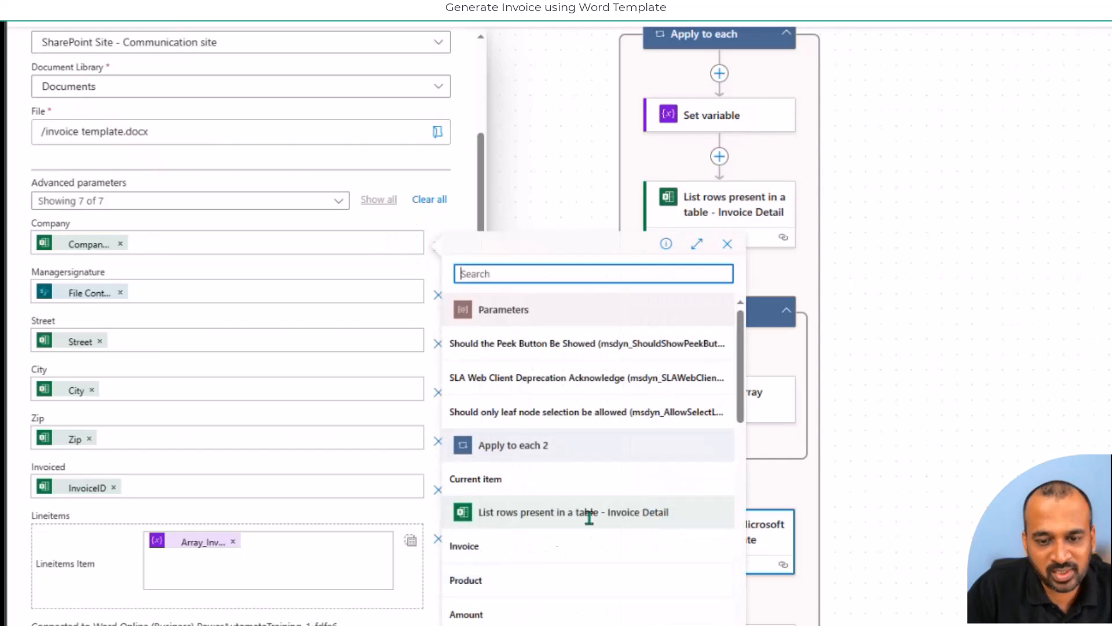
scroll(585, 540, "down", 3)
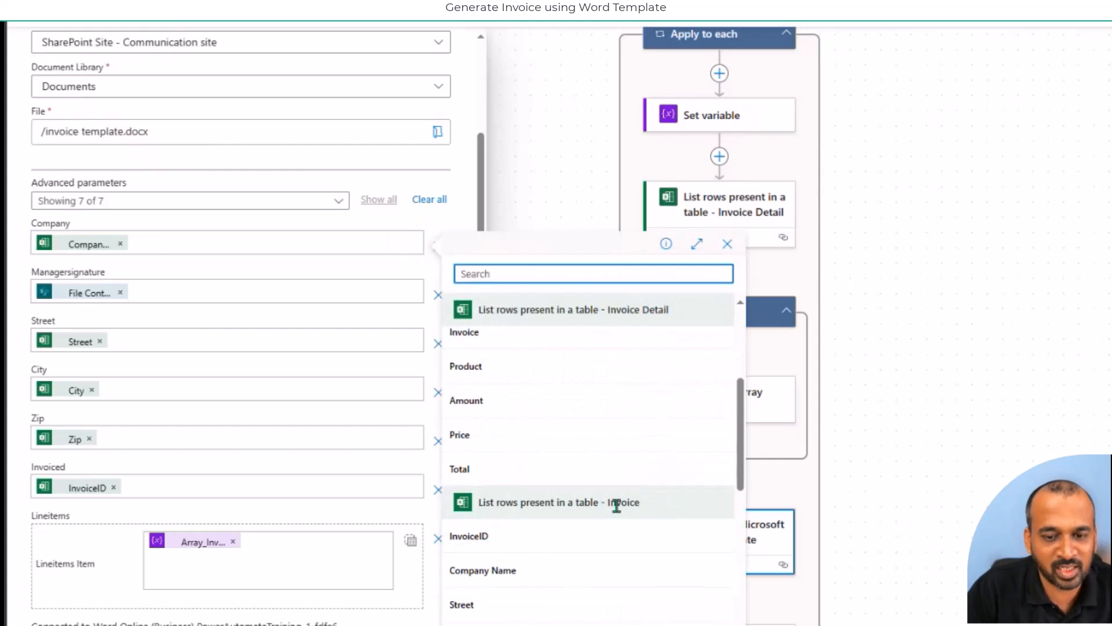
scroll(634, 492, "down", 3)
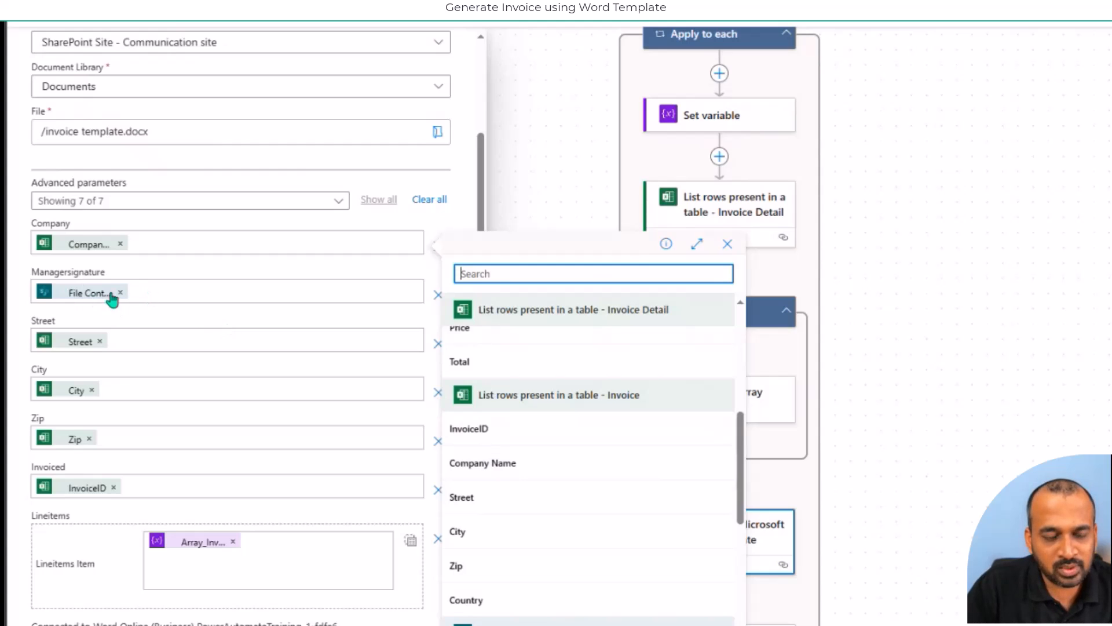
- Trace the Managersignature field's File Content back to Get file content using path and inspect its dynamic content
left_click(90, 298)
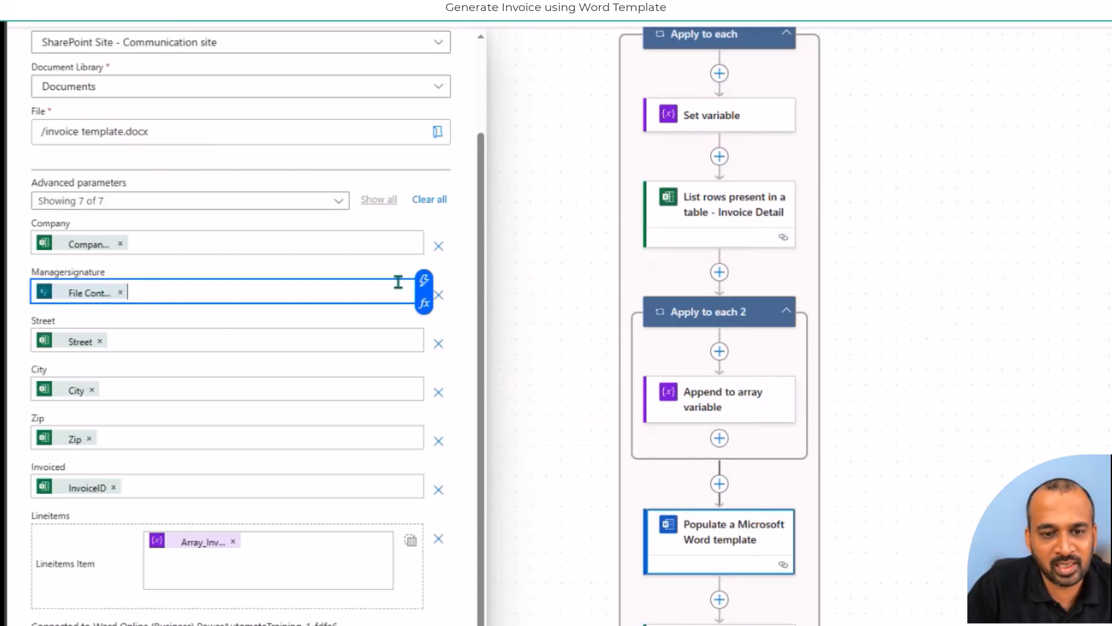
scroll(742, 193, "up", 8)
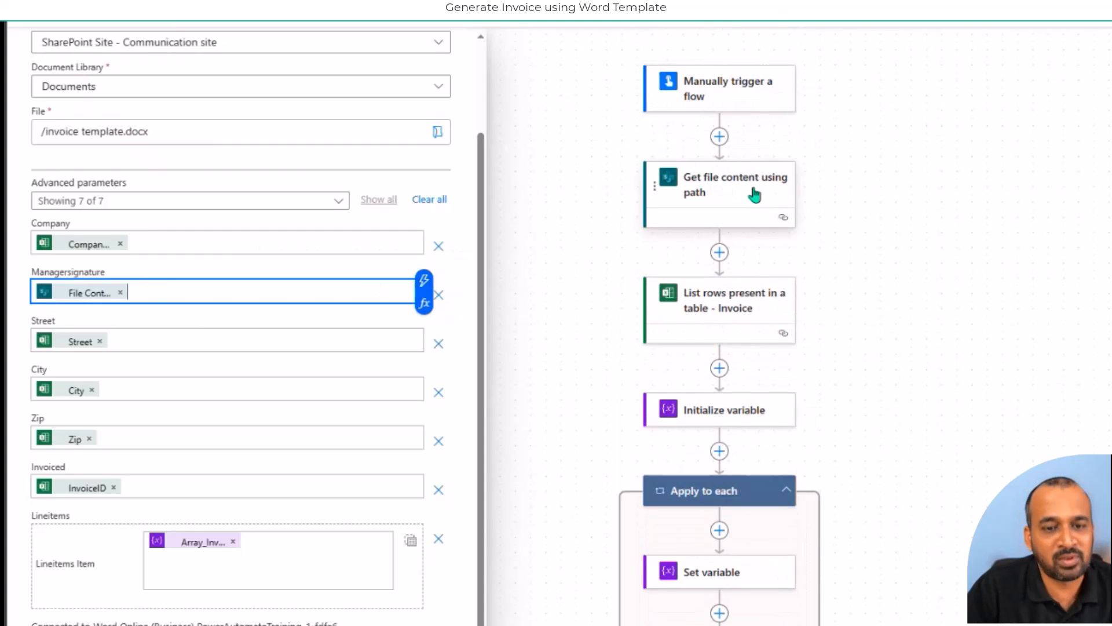
left_click(424, 281)
scroll(619, 440, "down", 10)
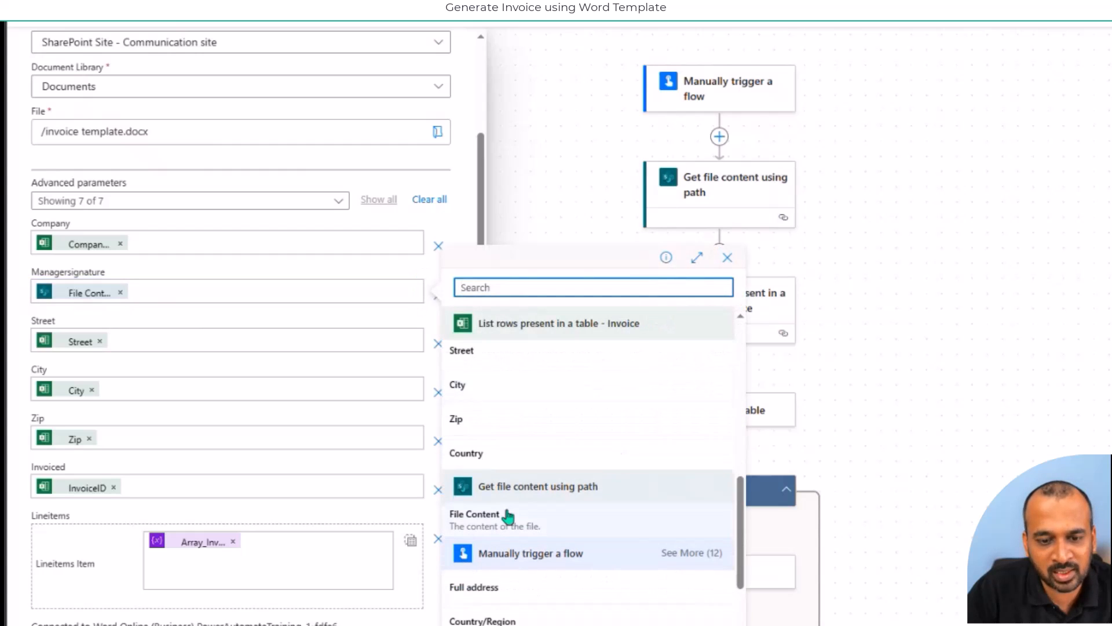
left_click(249, 362)
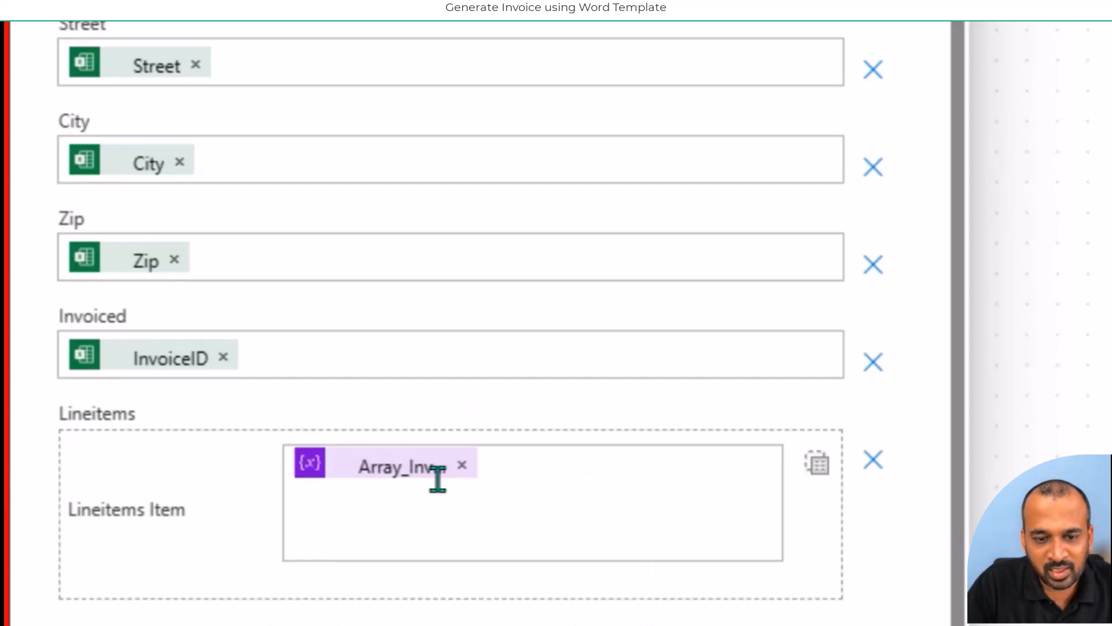
- Inspect the array variable in the Lineitems field and the dynamic content it is chosen from
left_click(378, 483)
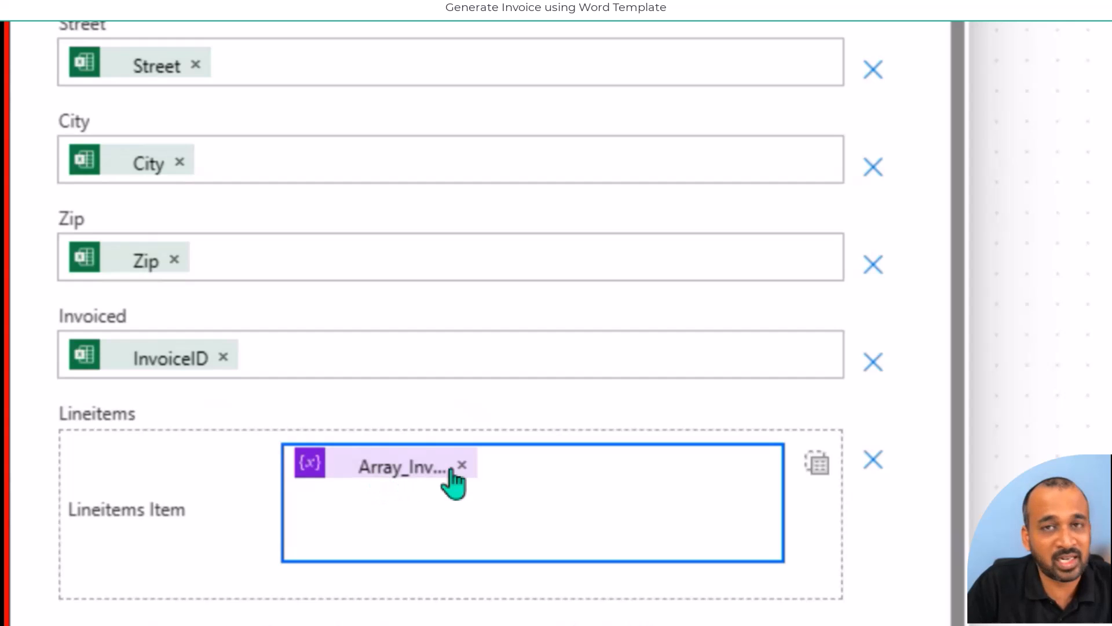
left_click(628, 497)
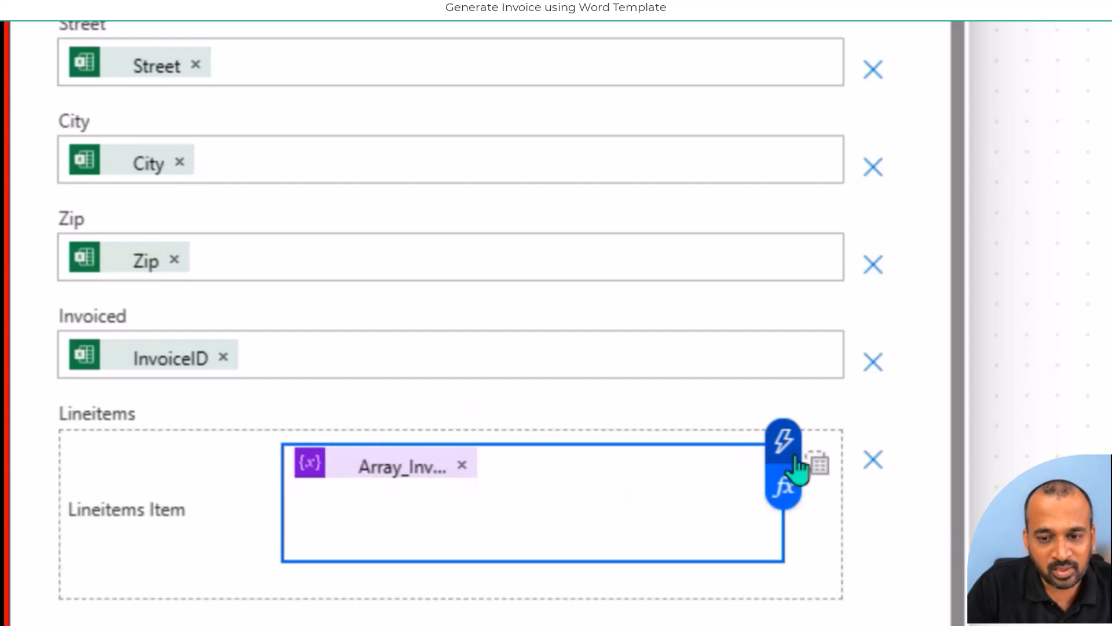
left_click(783, 443)
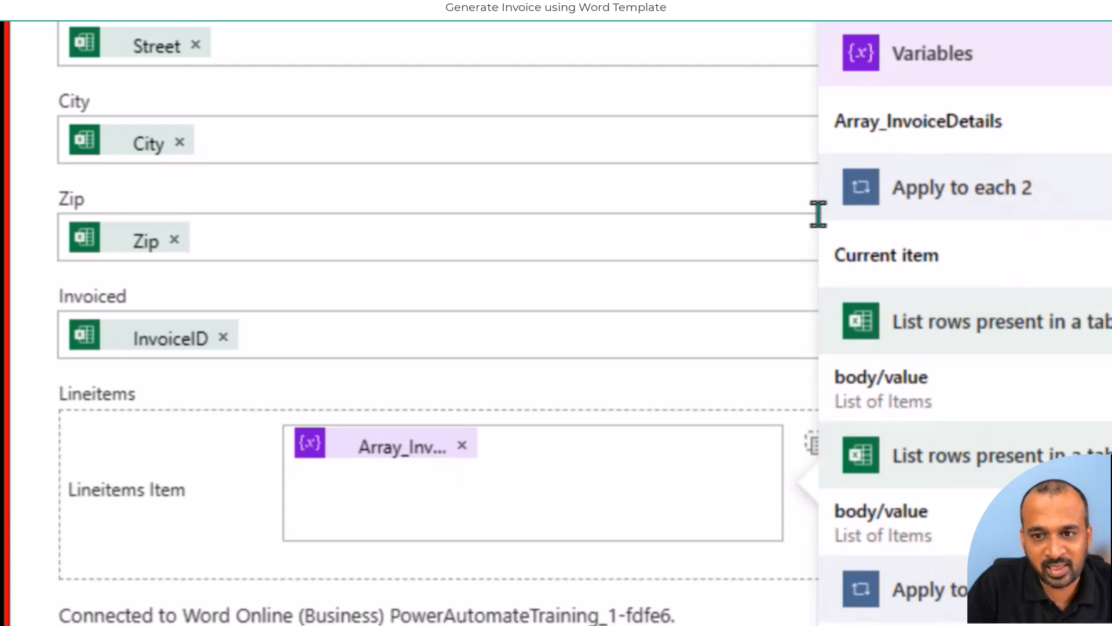
left_click(720, 456)
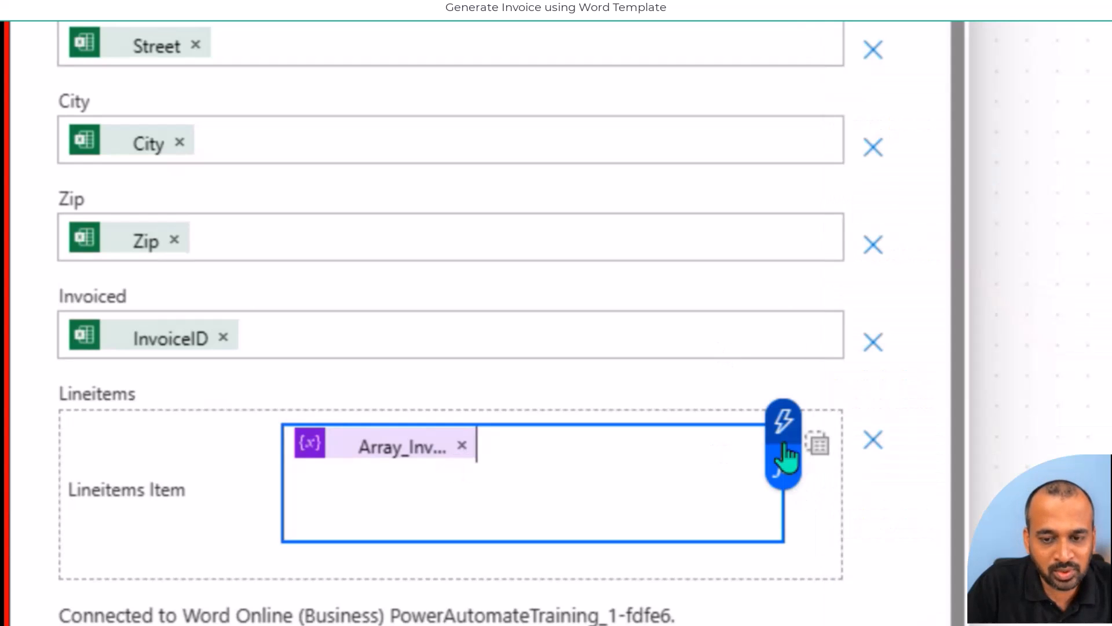
- Remove the array variable from Lineitems, switch the field to individual item entry and add a new item
left_click(818, 444)
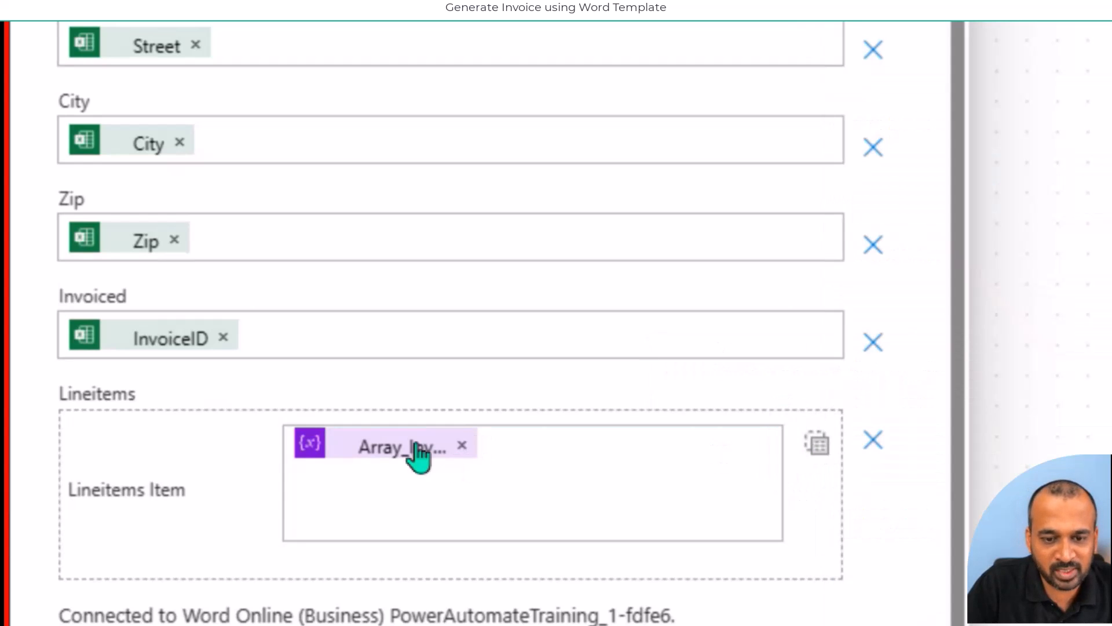
left_click(461, 445)
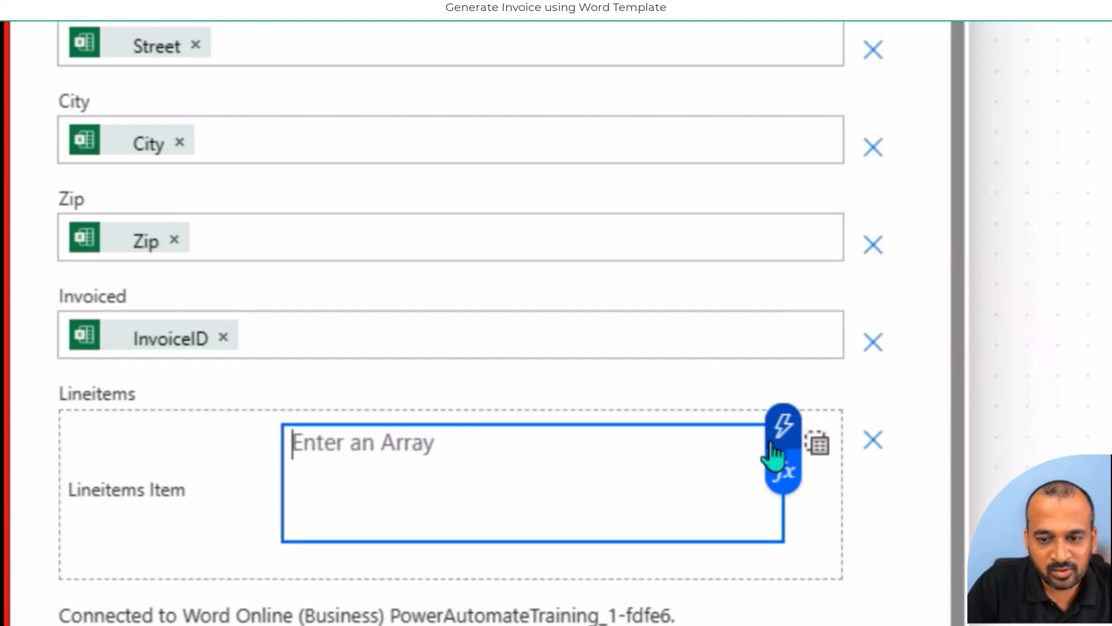
left_click(822, 451)
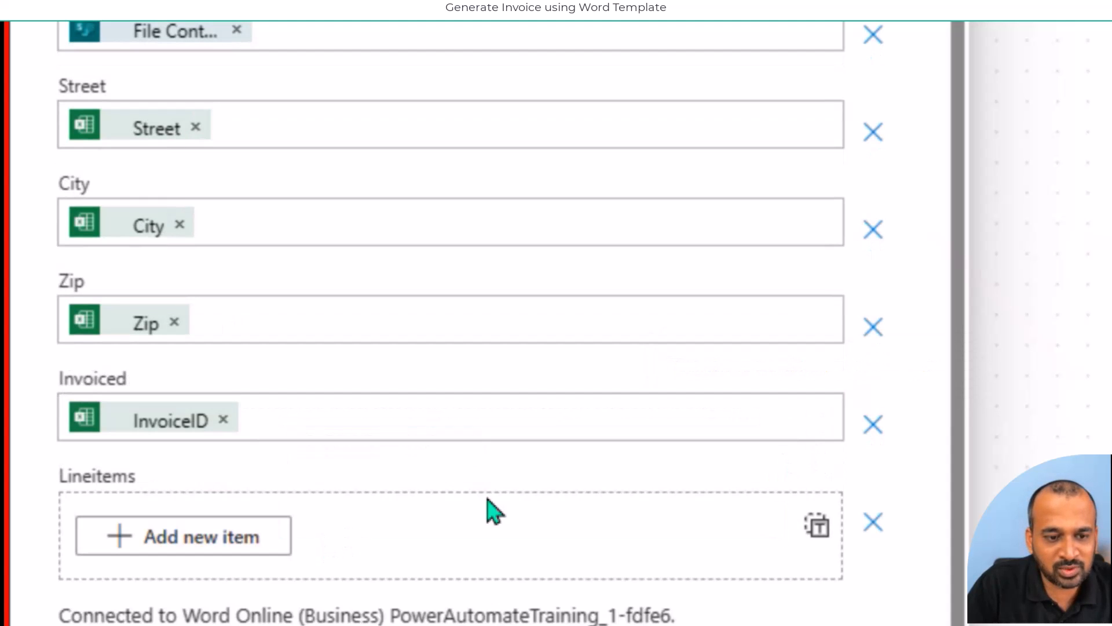
left_click(224, 551)
scroll(470, 513, "down", 3)
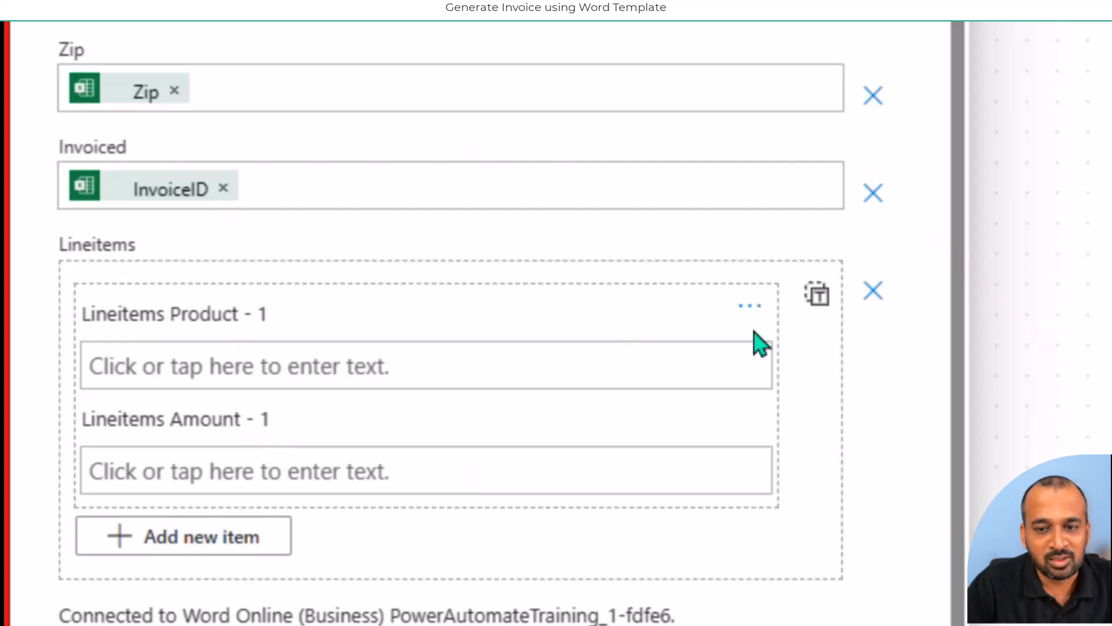
- Switch Lineitems back to entire array input, clear its content and insert the Array_InvoiceDetails variable
left_click(817, 296)
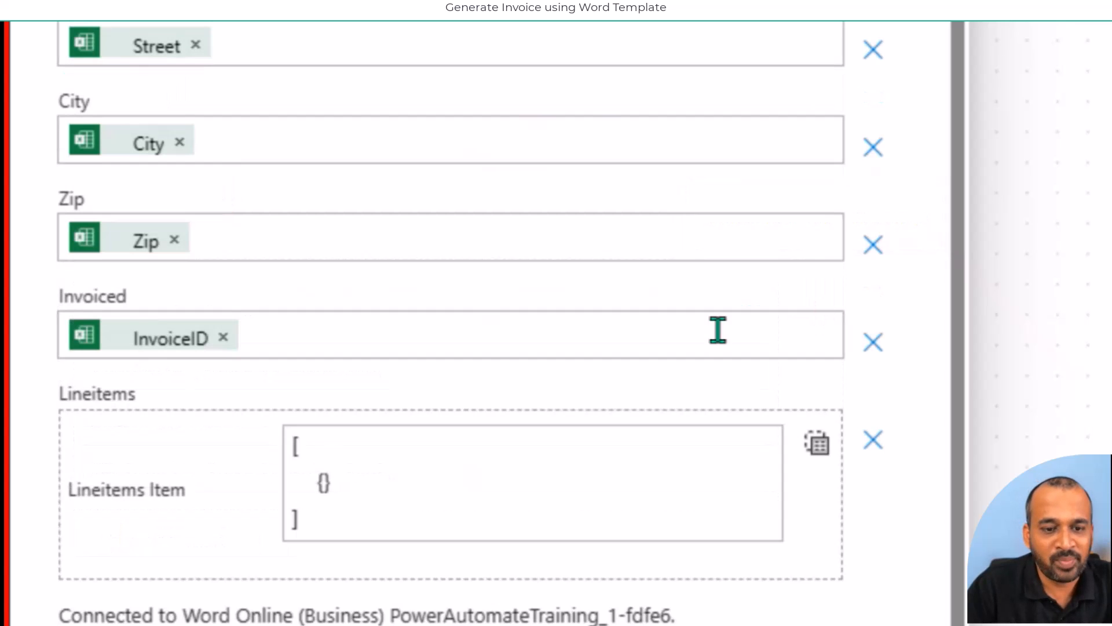
left_click_drag(350, 522, 295, 451)
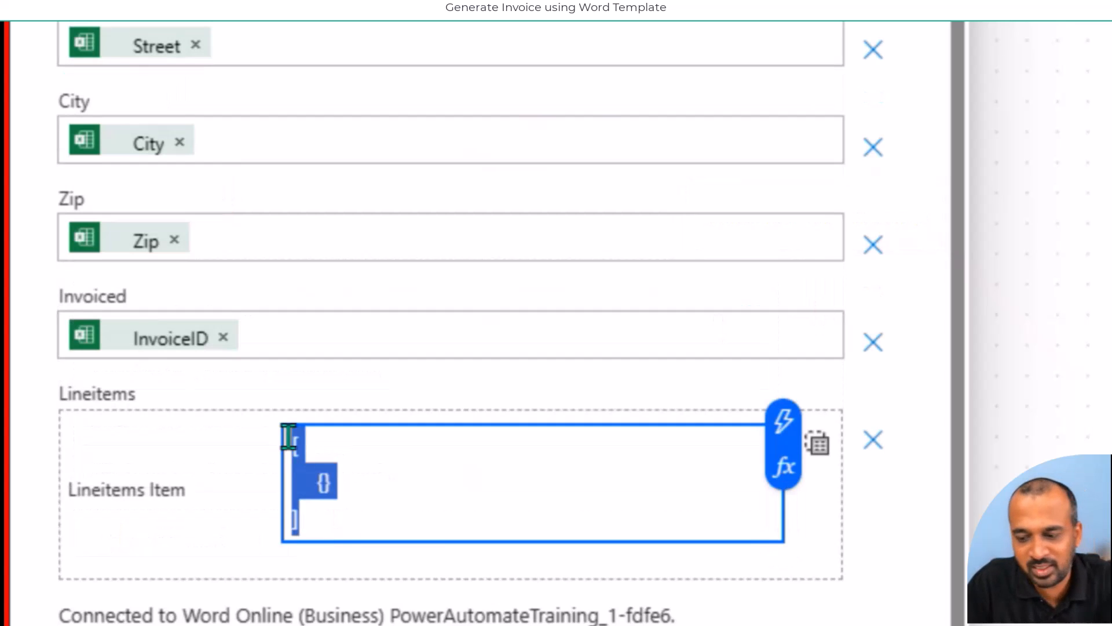
key("BackSpace")
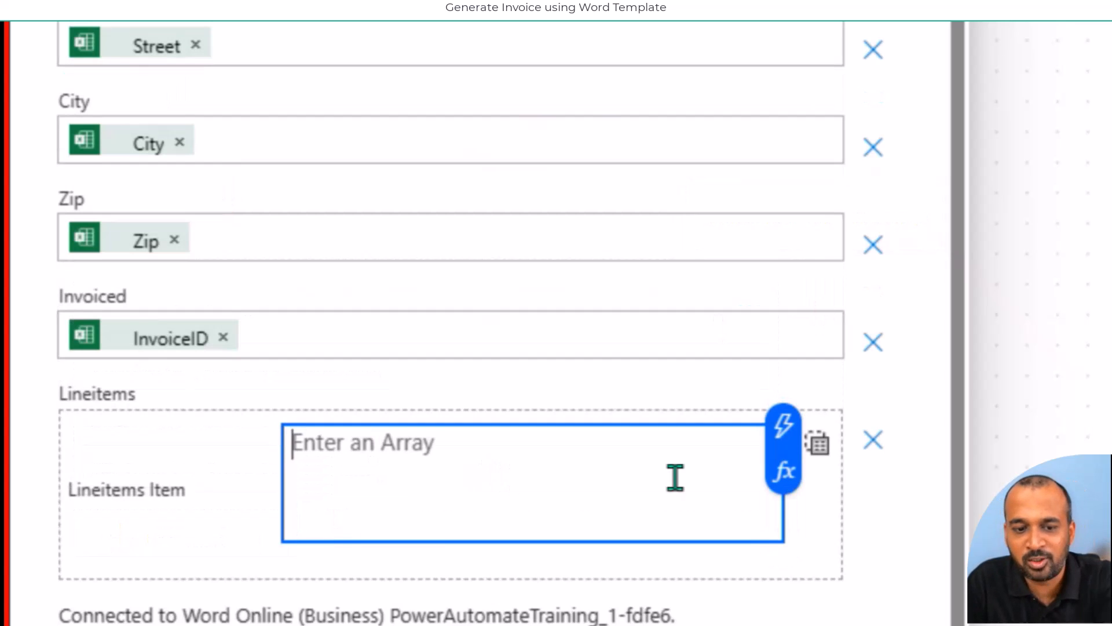
left_click(784, 428)
left_click(958, 133)
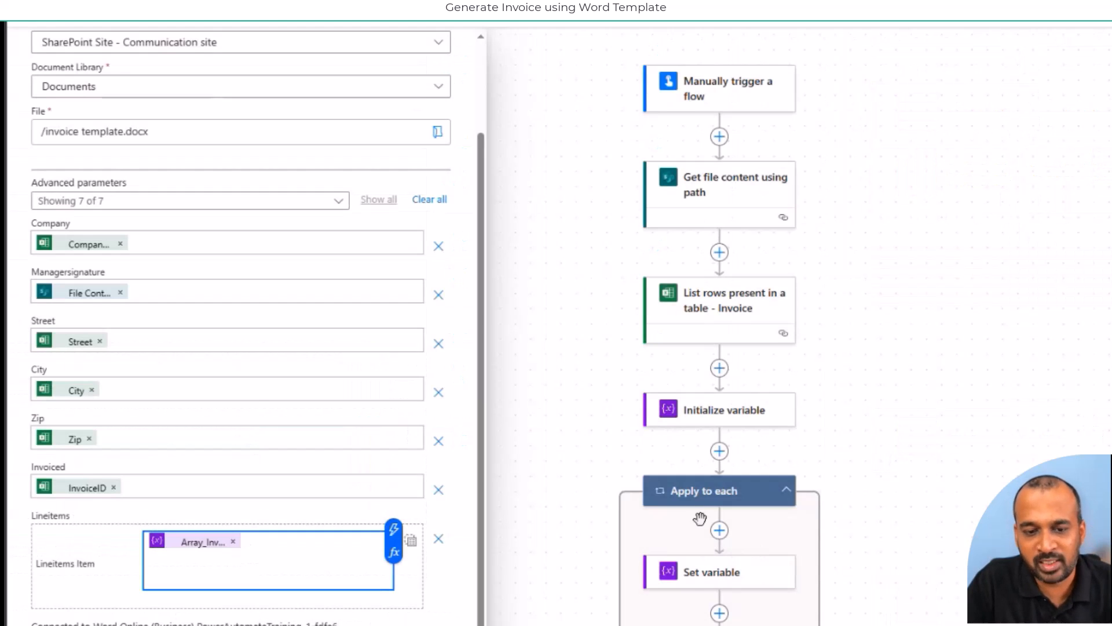
- Examine the parameters of the Create file 2 action and its place after the Word template action
scroll(850, 392, "down", 10)
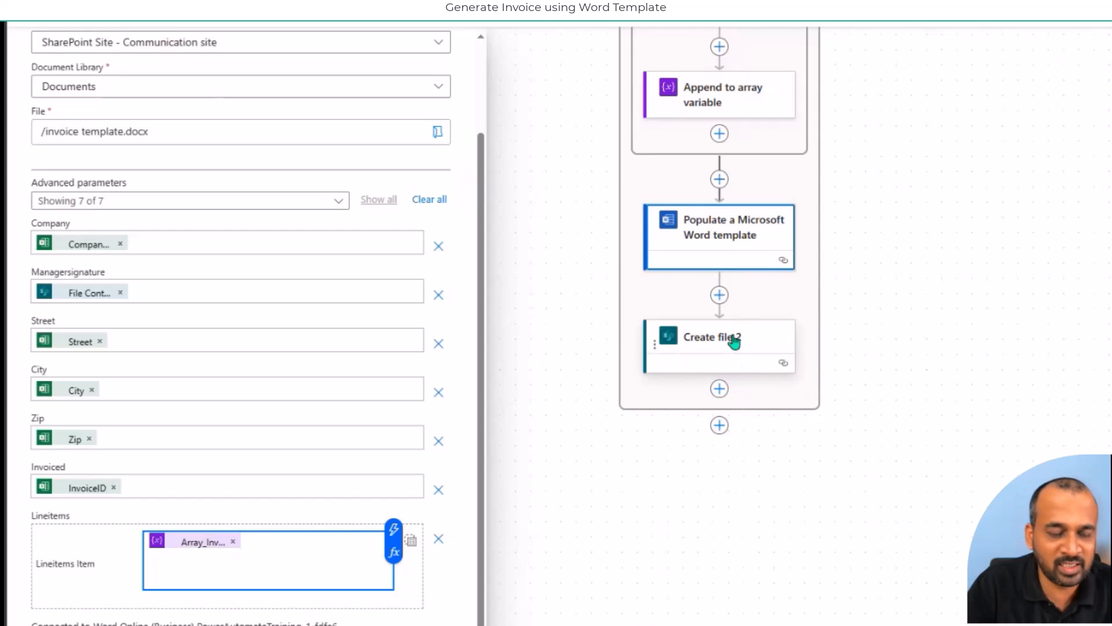
left_click(735, 342)
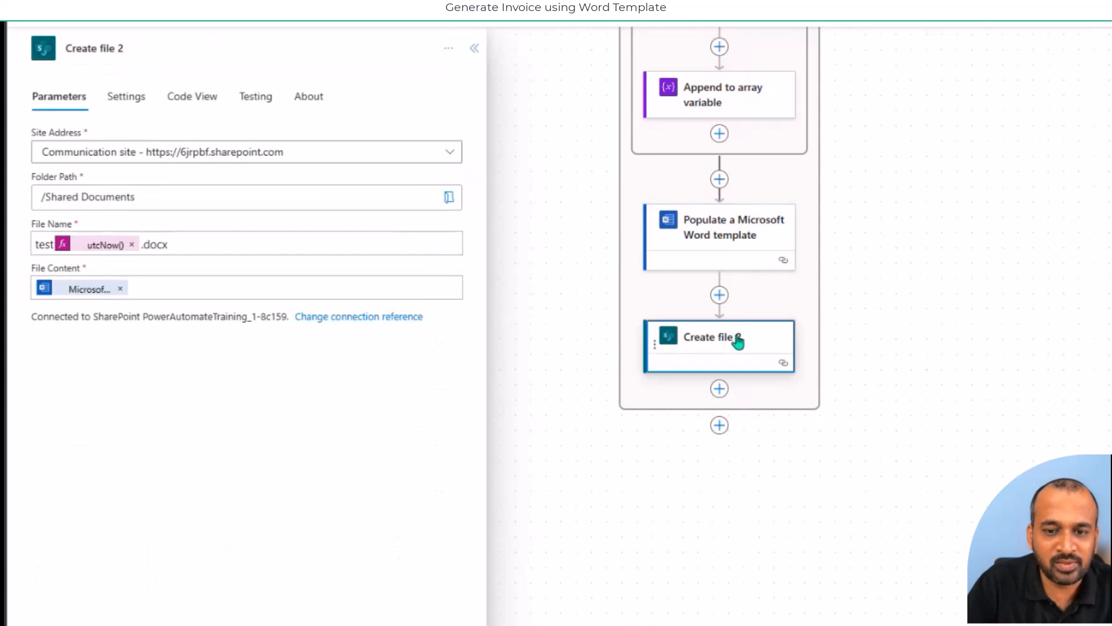
left_click(720, 297)
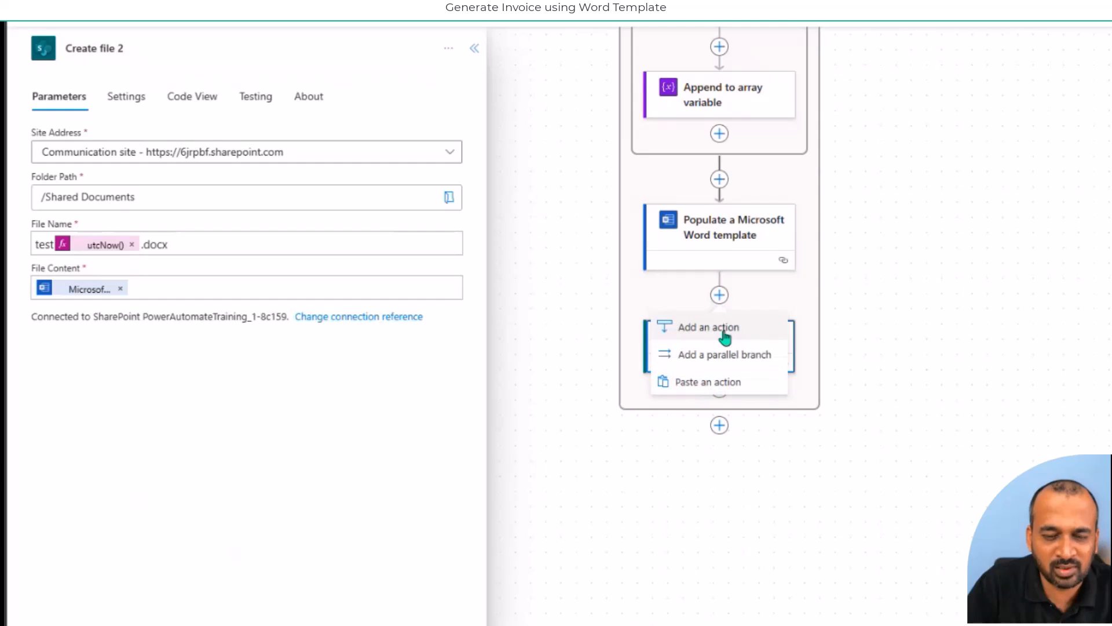
key("Escape")
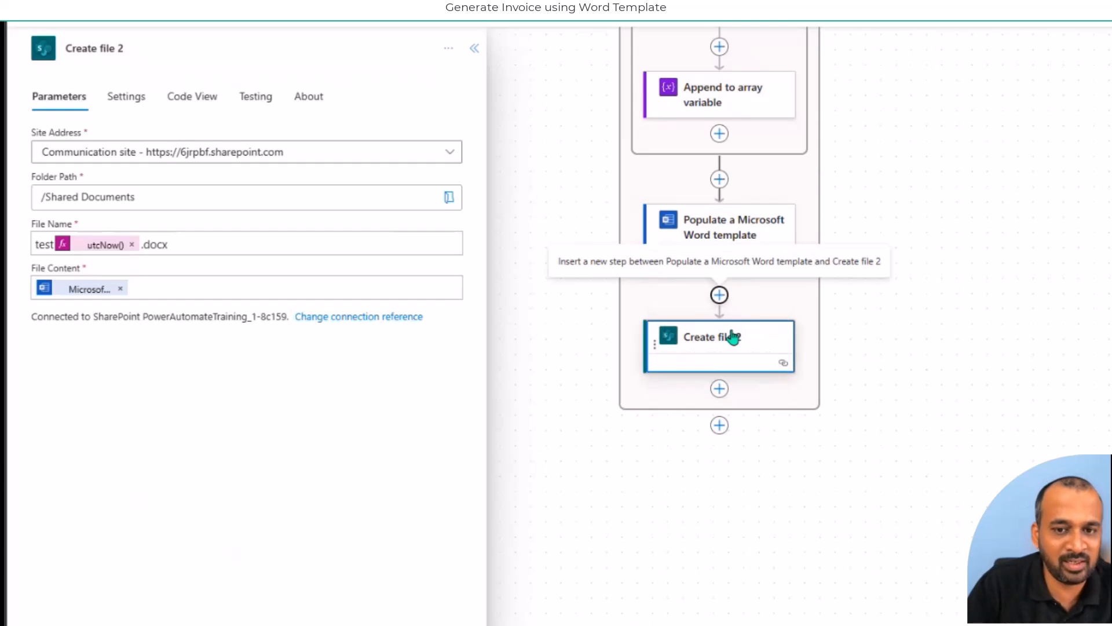
left_click(740, 346)
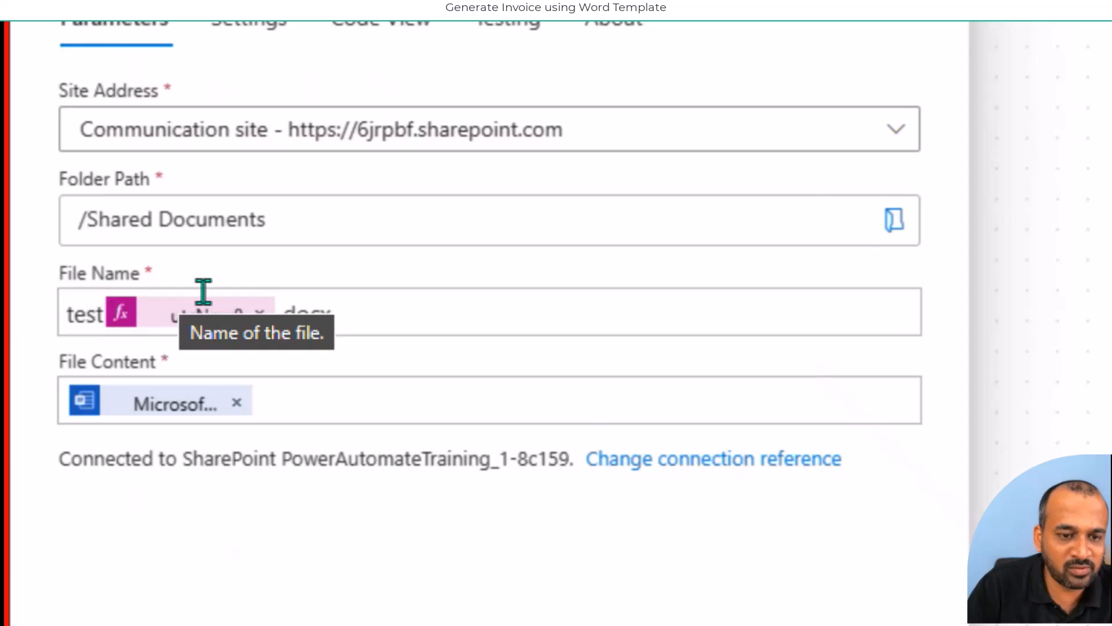
- Inspect the File Name expression and the File Content of Create file 2, including the dynamic content behind it
left_click(94, 314)
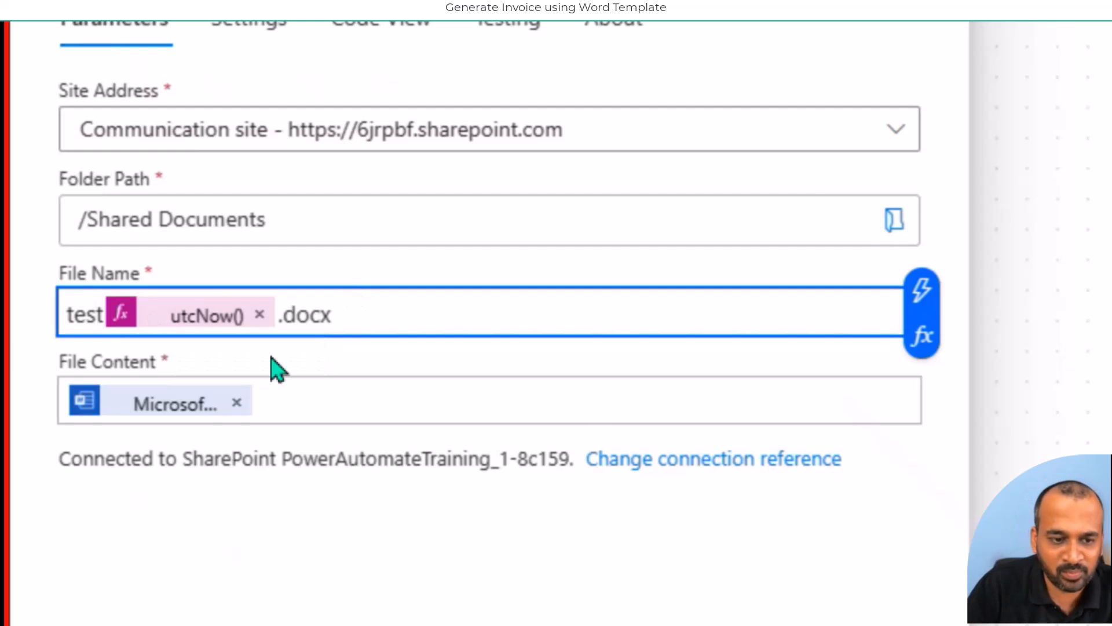
left_click(318, 404)
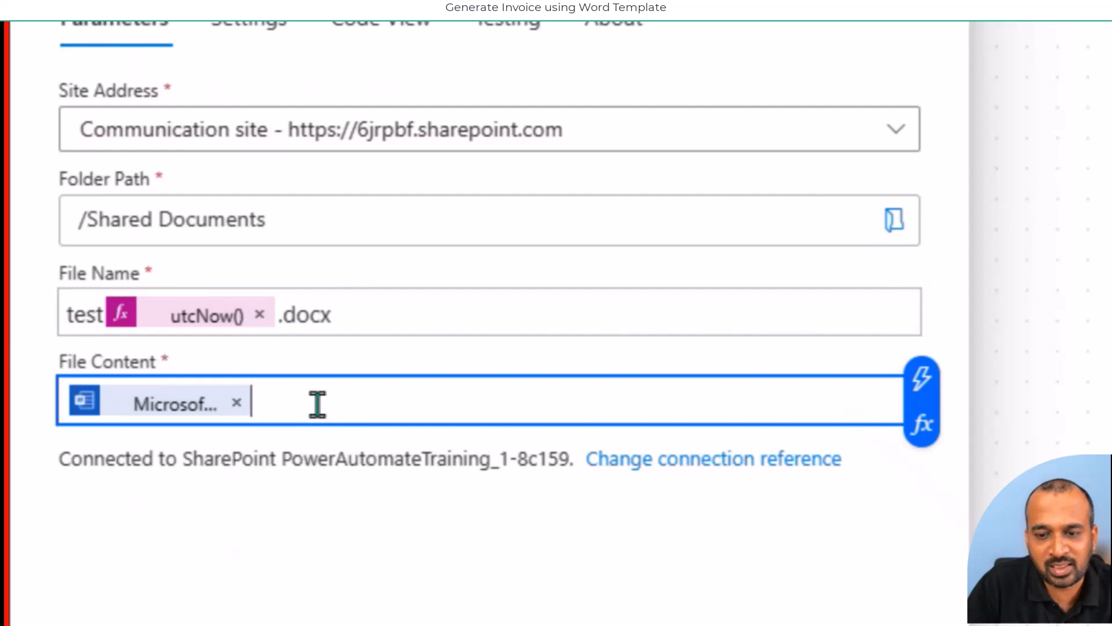
left_click(940, 412)
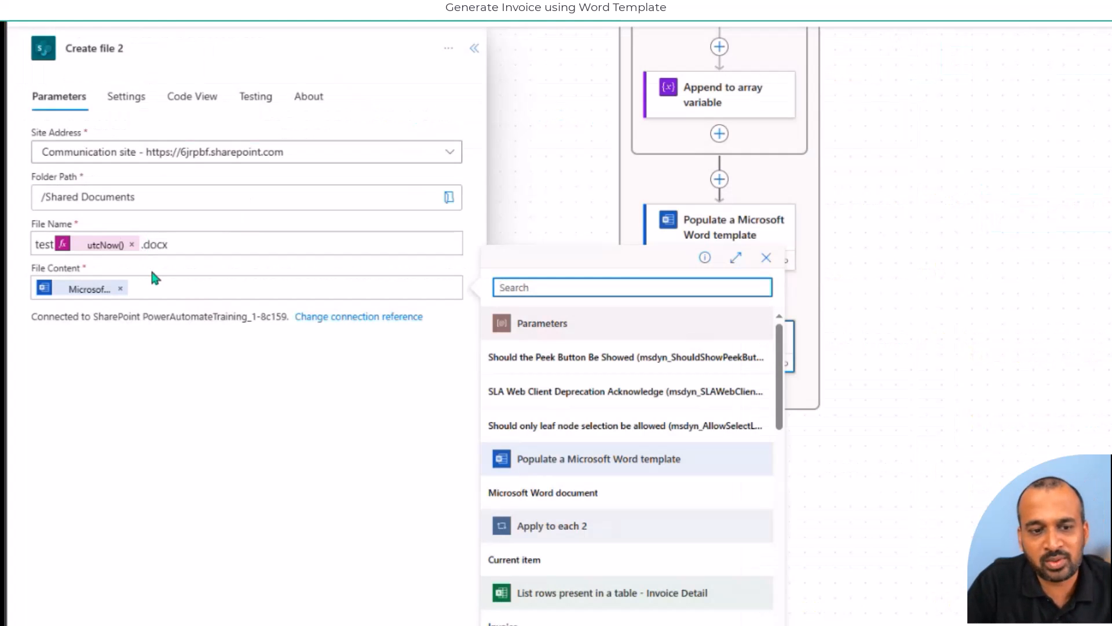
left_click(164, 288)
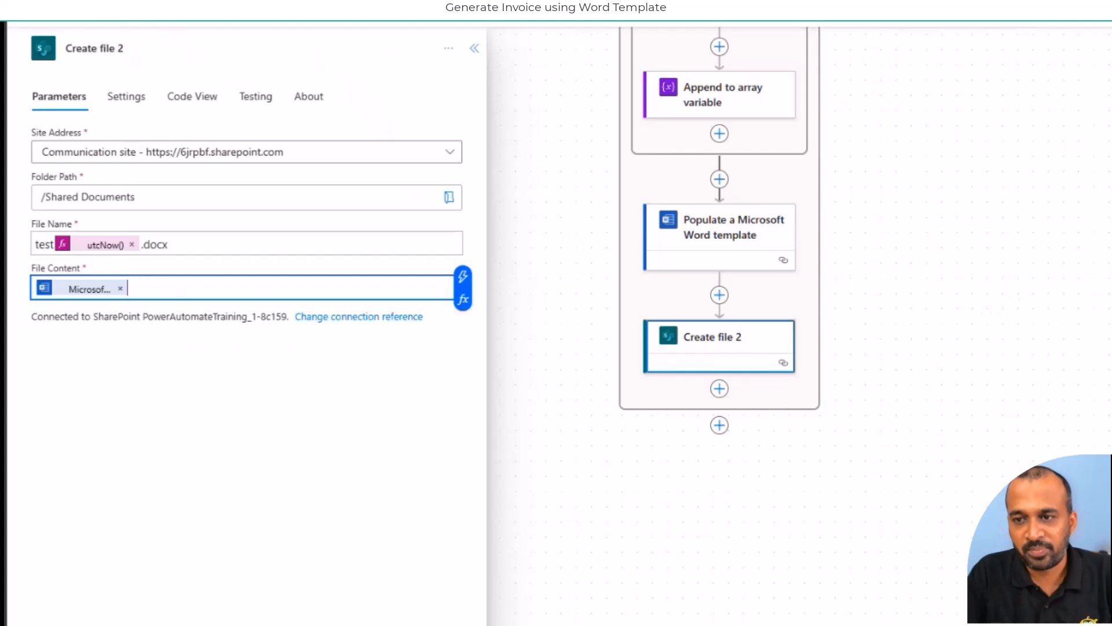
- Save the Generate Invoice_1 flow, test it manually and follow the run through its Apply to each actions
left_click(1083, 38)
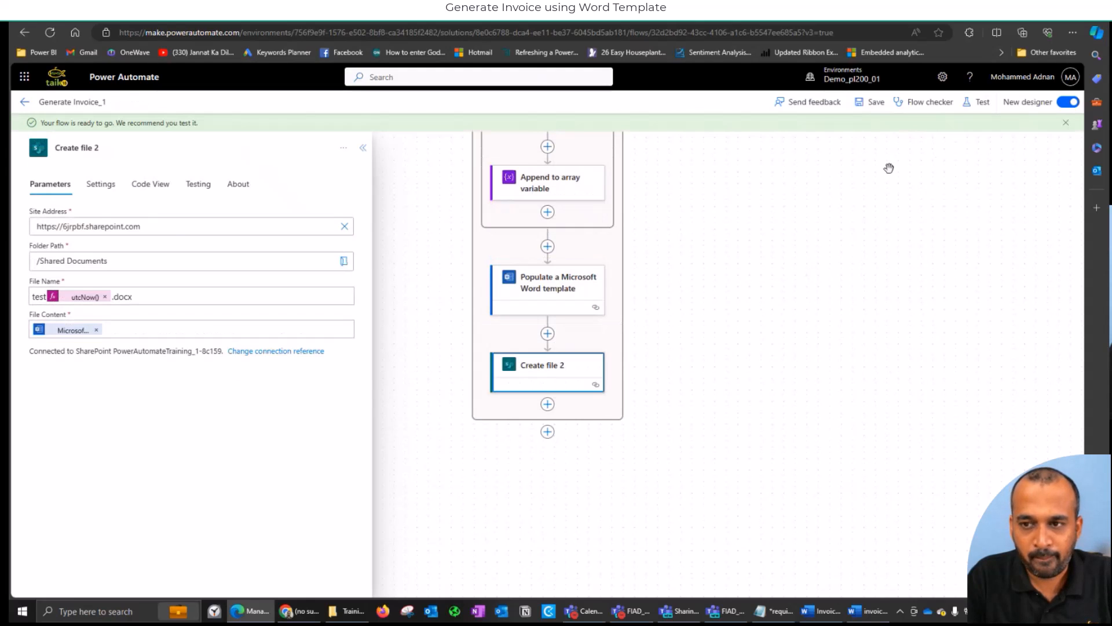
left_click(978, 103)
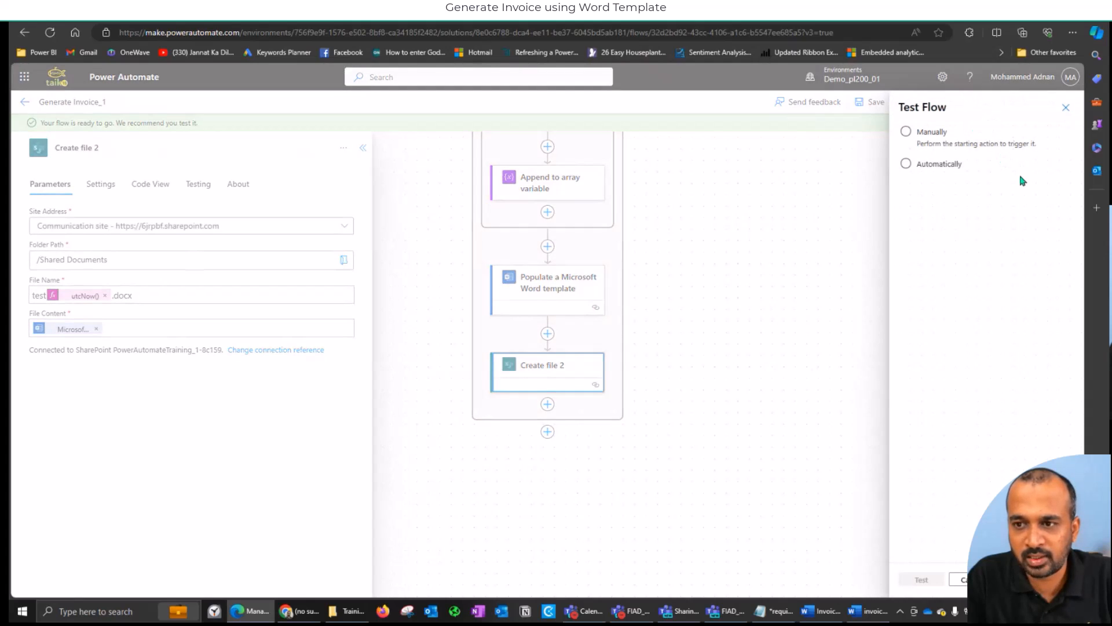
left_click(931, 133)
left_click(922, 579)
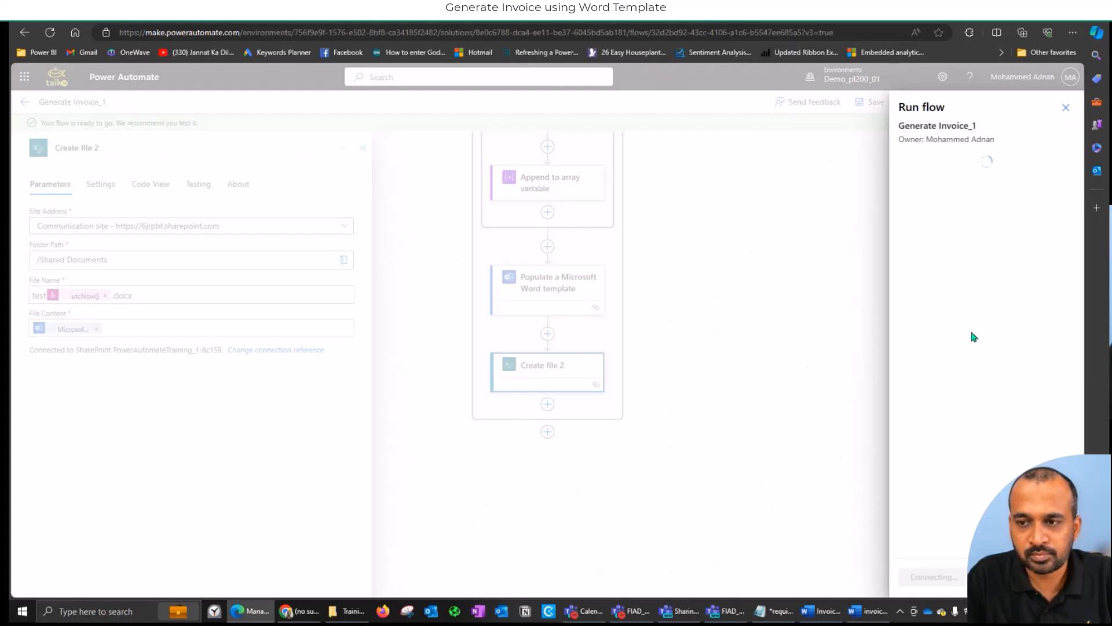
left_click(922, 585)
left_click(922, 578)
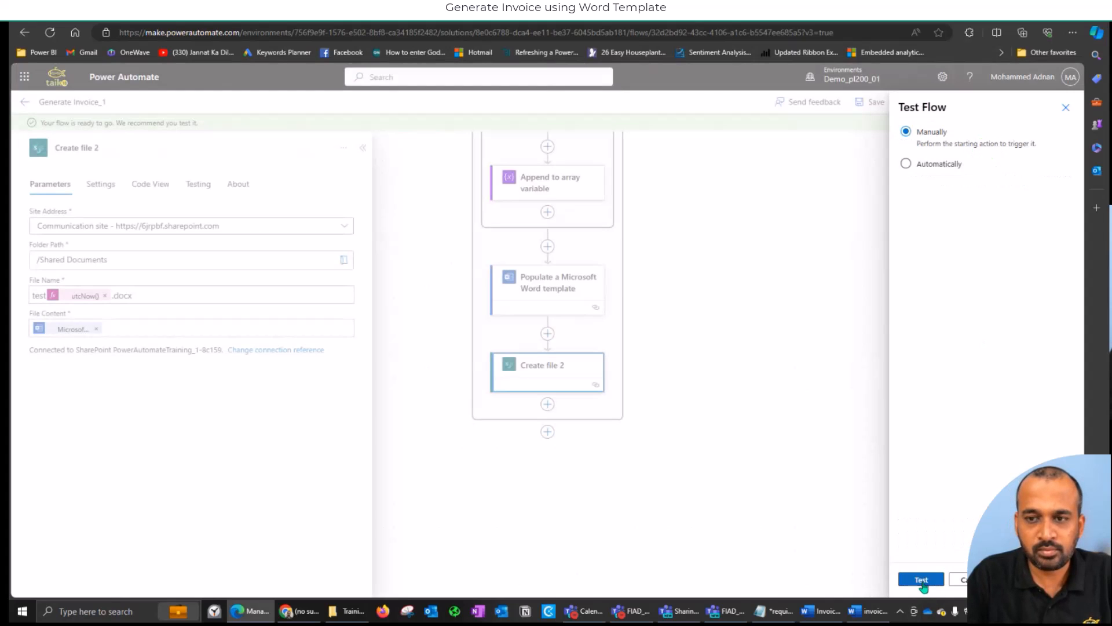
left_click(888, 578)
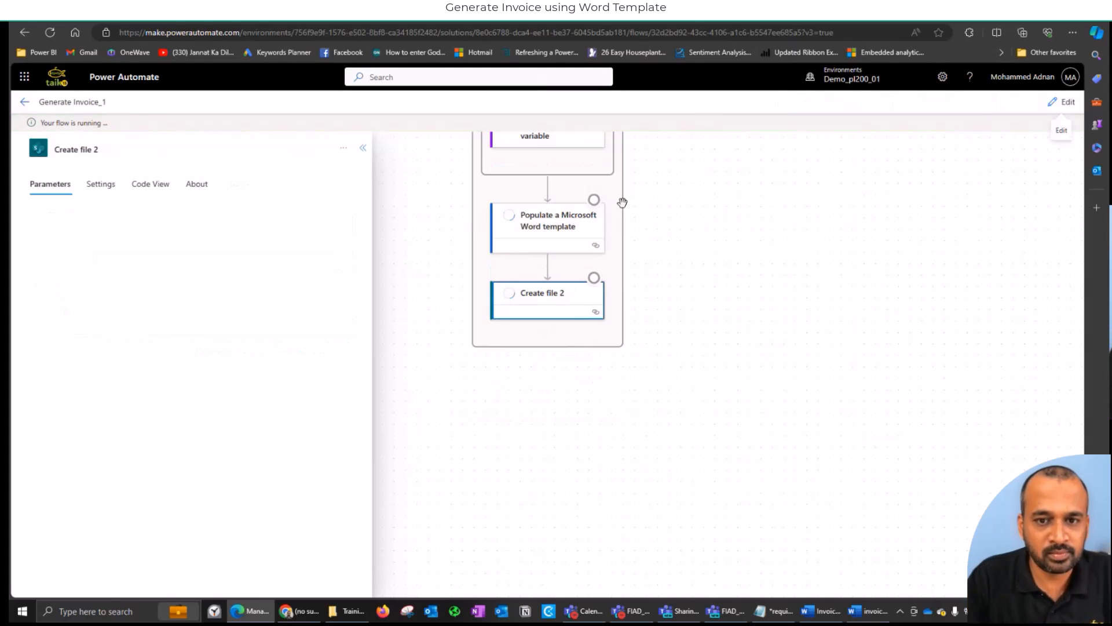
scroll(664, 285, "up", 7)
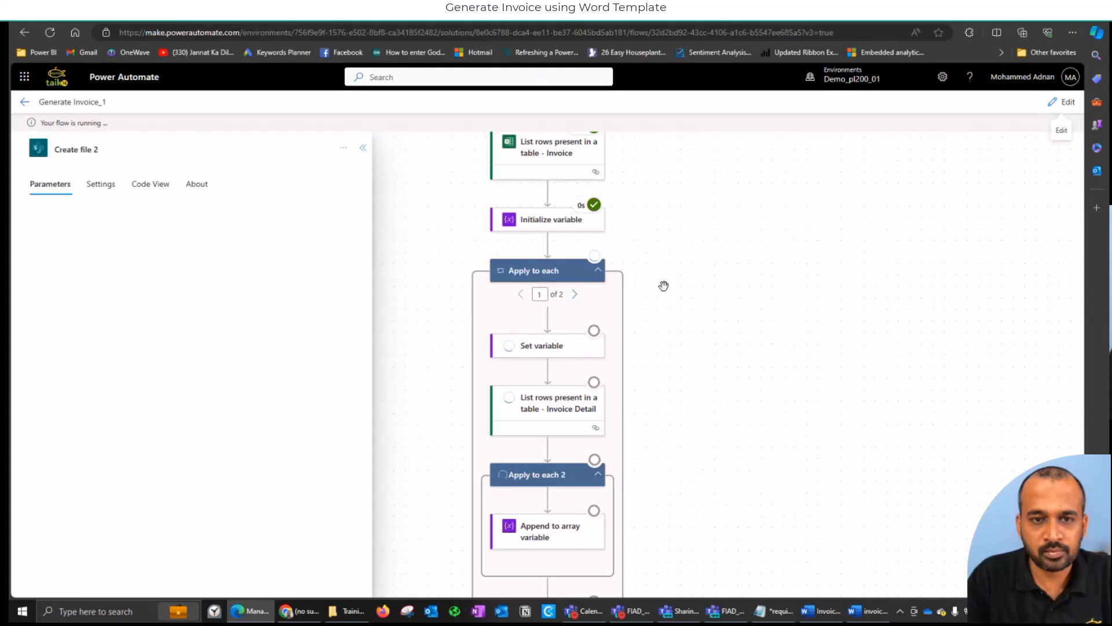
scroll(547, 232, "down", 2)
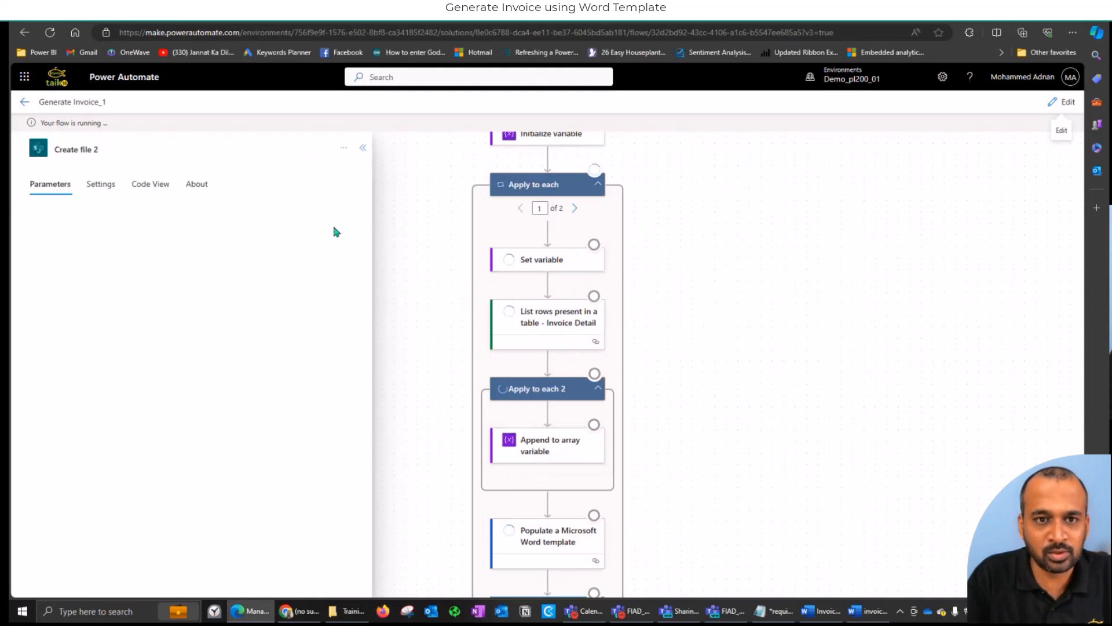
- Switch to SharePoint and open the Documents library of the Communication site
mouse_move(277, 23)
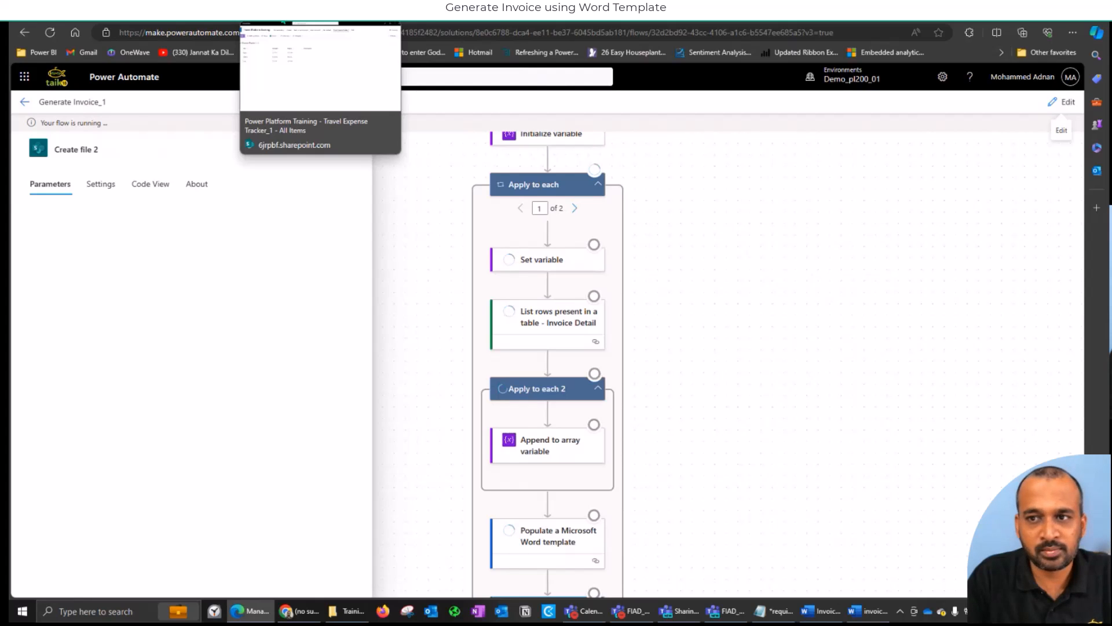
left_click(282, 23)
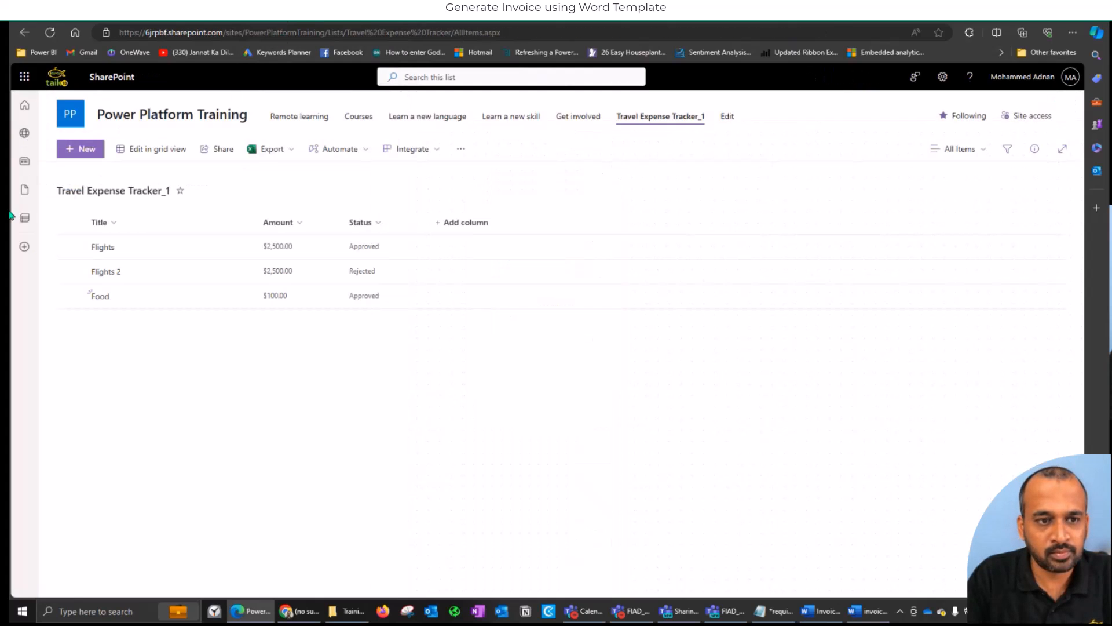
left_click(23, 134)
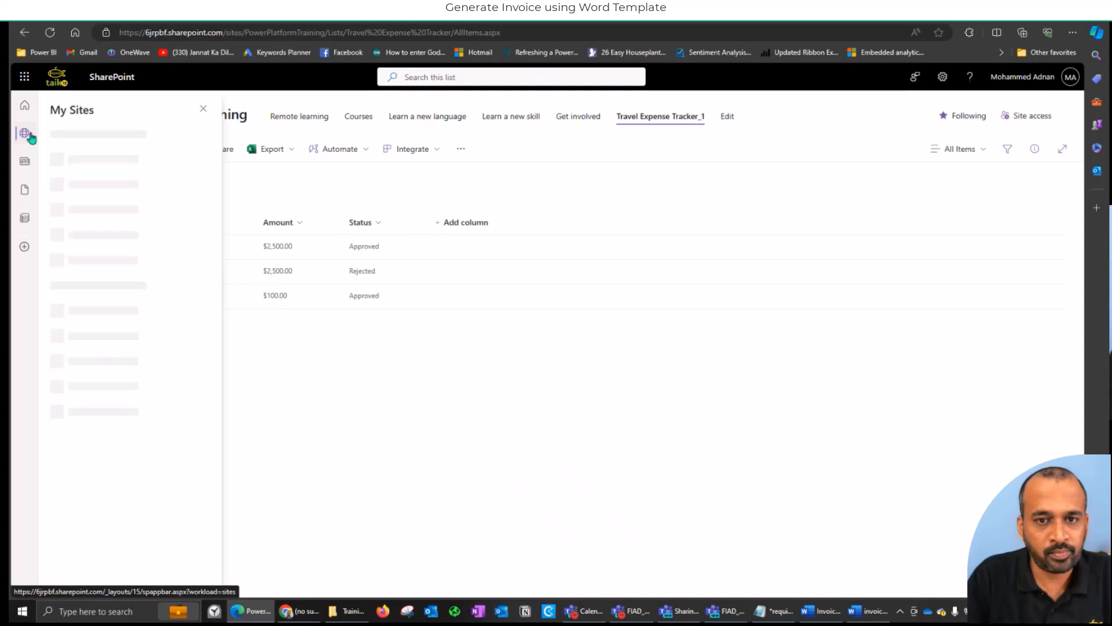
left_click(86, 160)
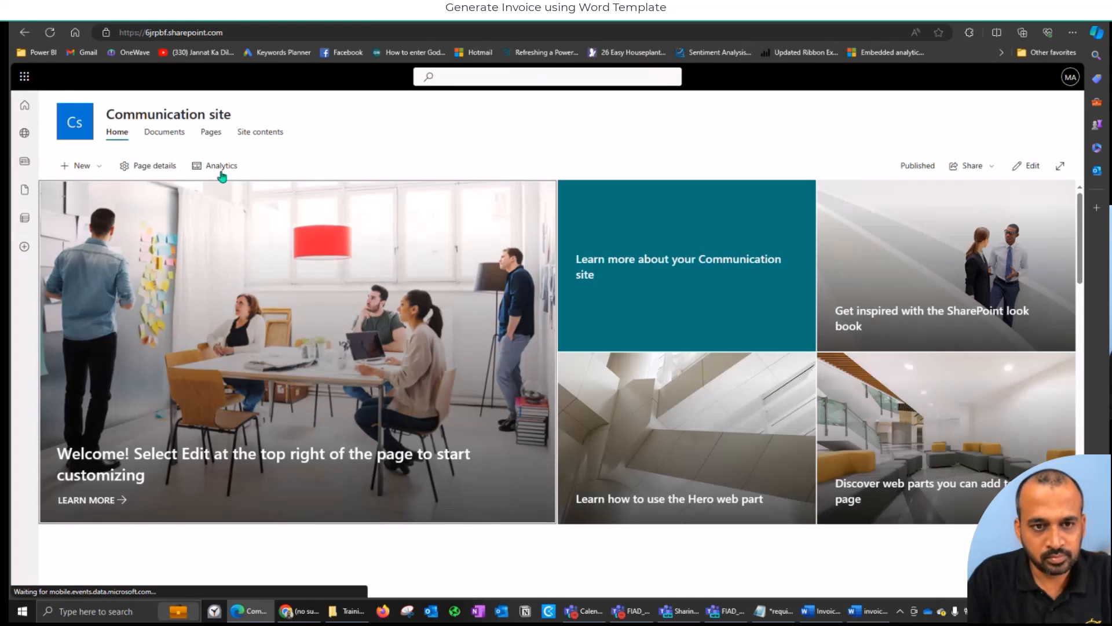
left_click(166, 132)
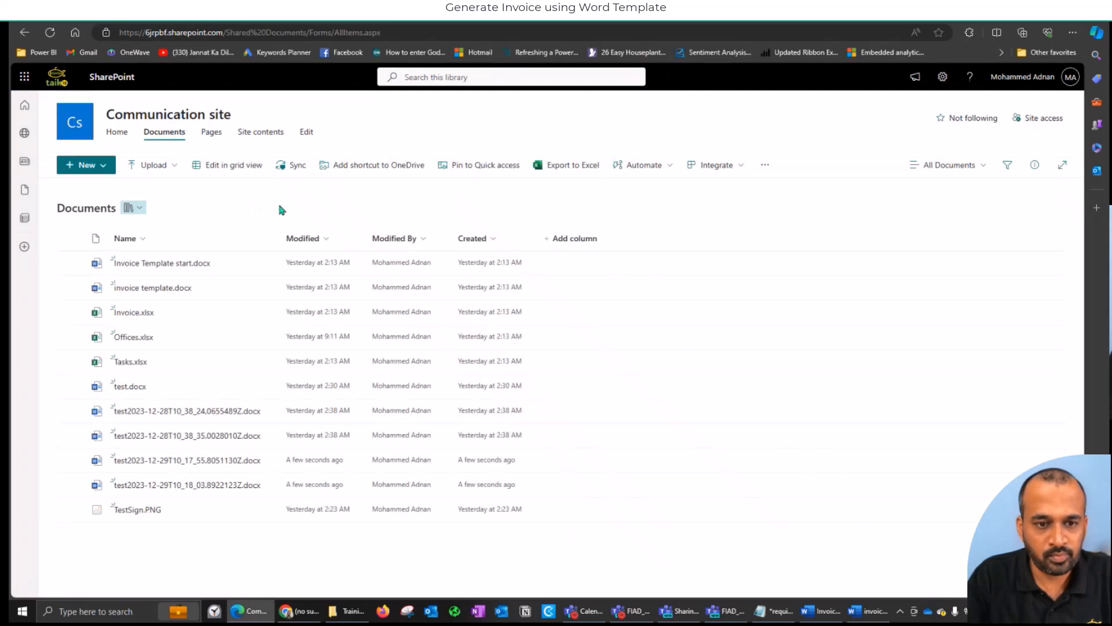
- Sort the documents by Modified with the newest first, then open the newest generated invoice and examine its contents and signature
left_click(313, 240)
left_click(316, 282)
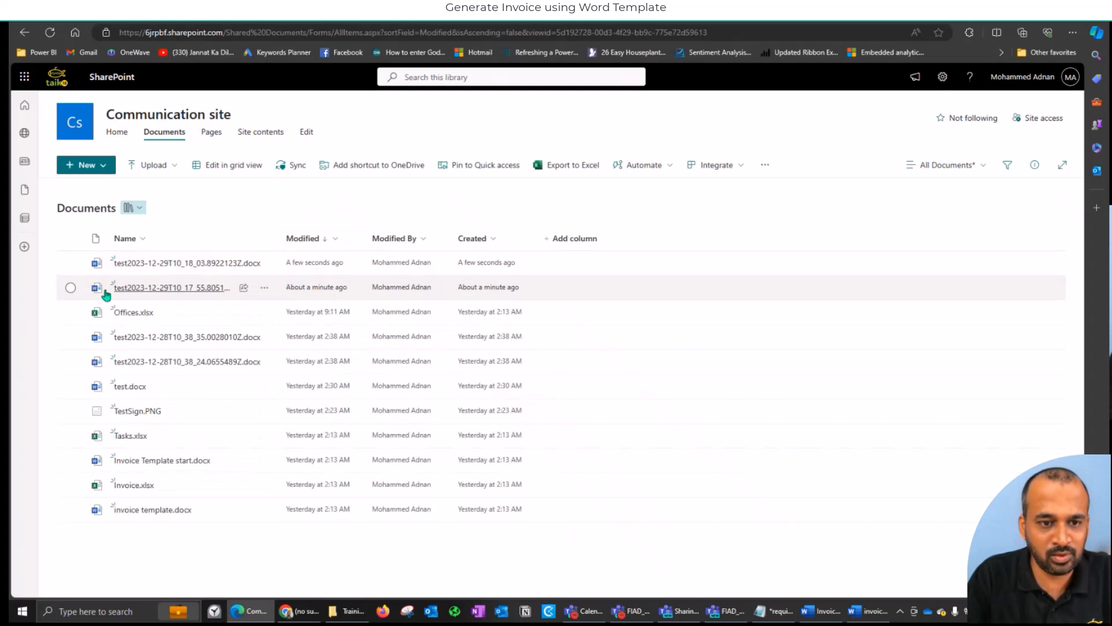
left_click(168, 263)
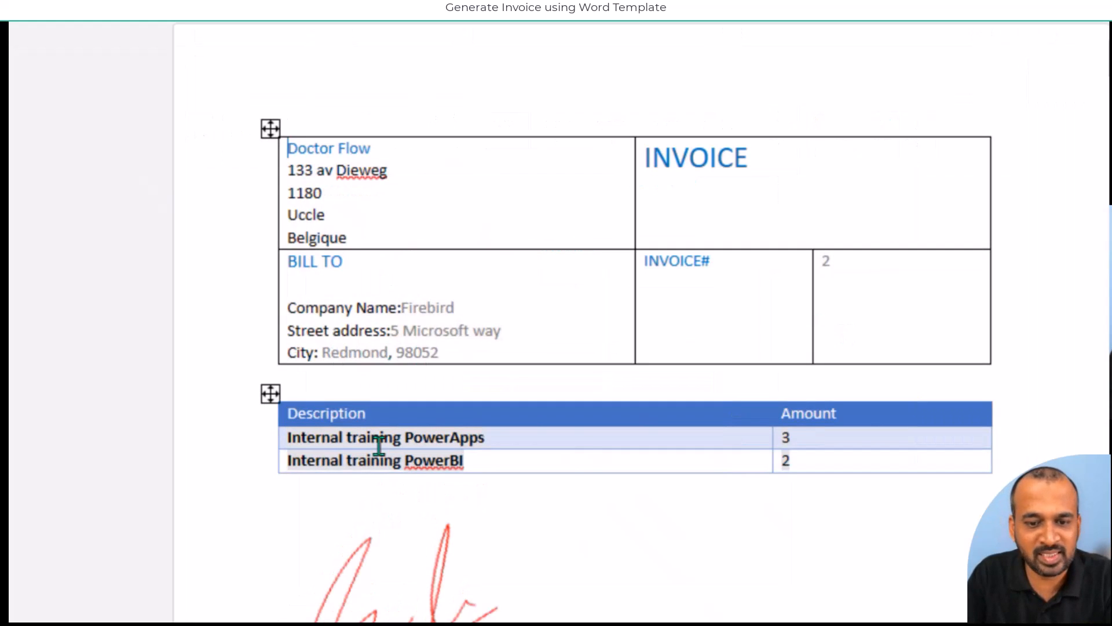
scroll(529, 544, "down", 3)
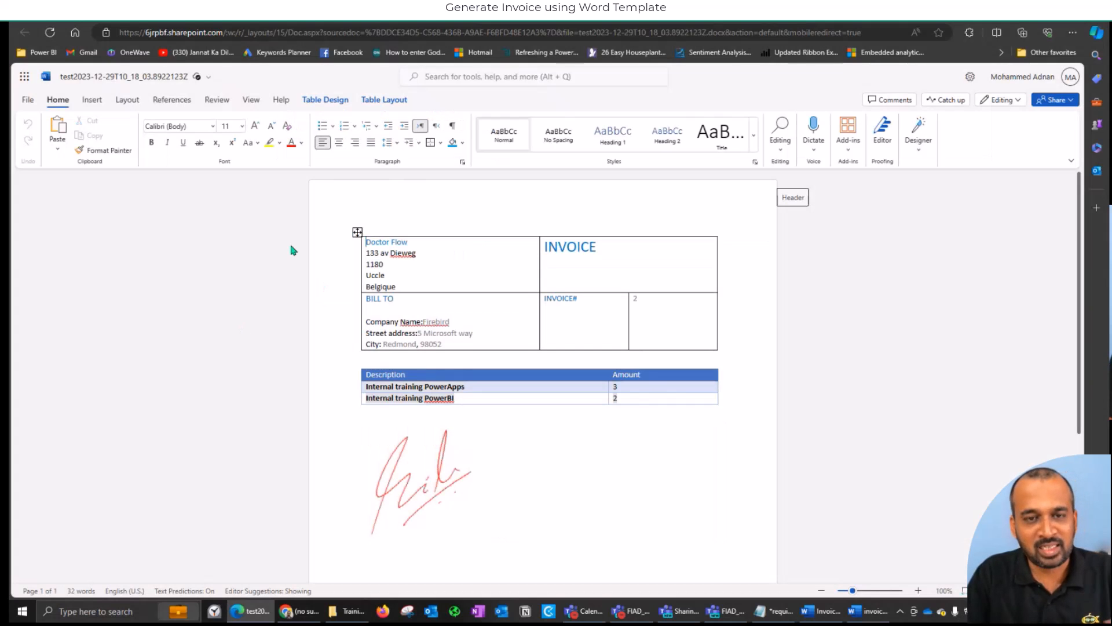
- Return to the Generate Invoice_1 run in Power Automate and review its actions down to Create file 2
left_click(250, 21)
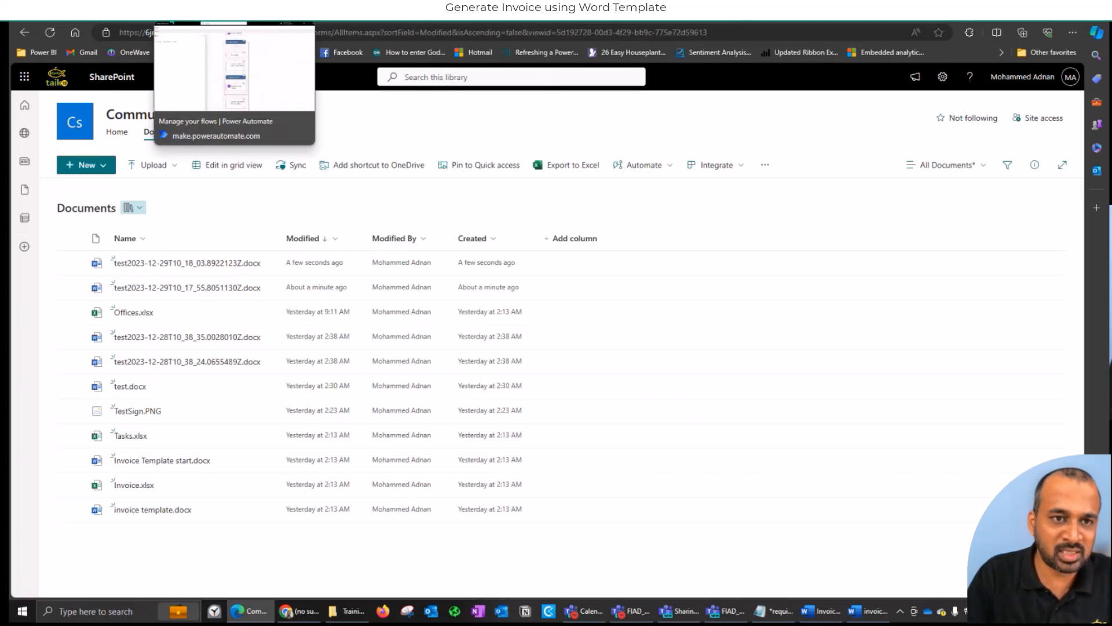
left_click(208, 21)
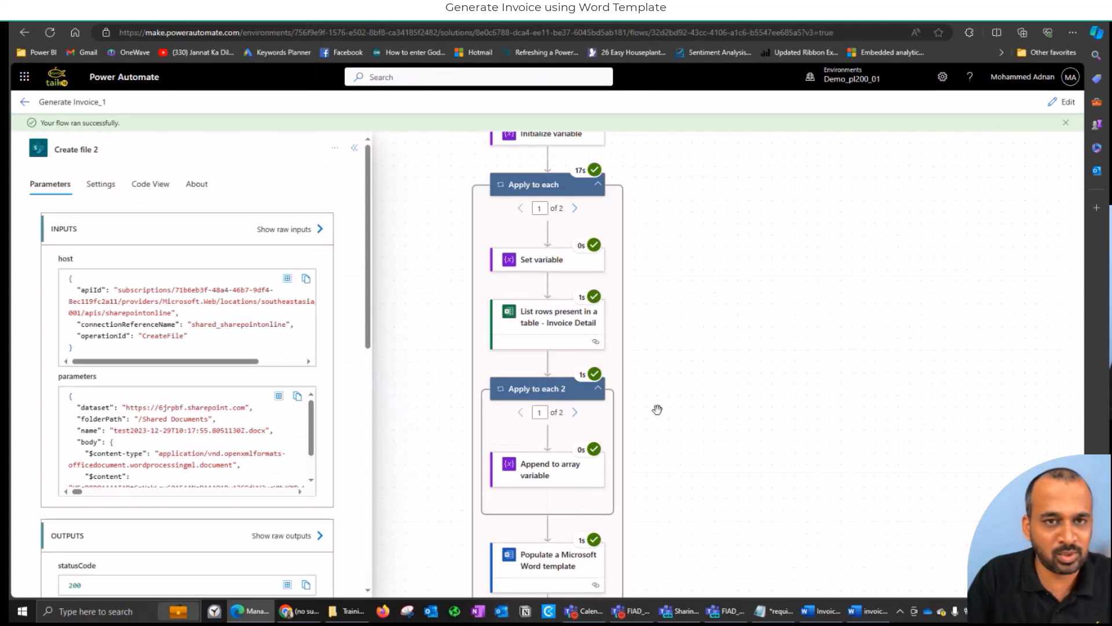
scroll(654, 405, "down", 2)
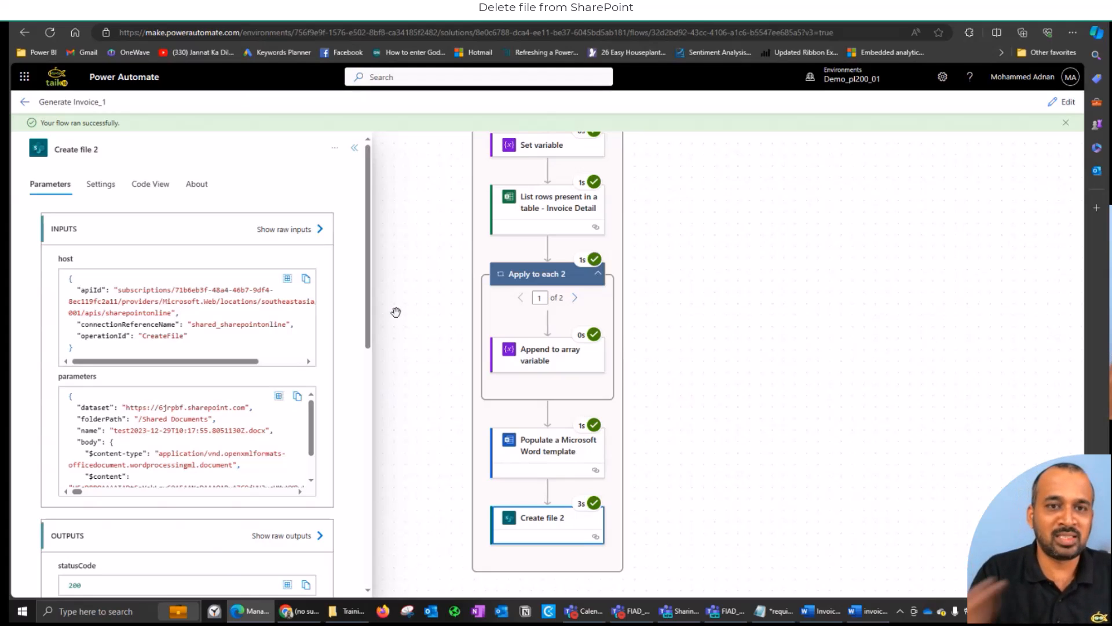
- Open the DeleteOldFiles_1 cloud flow from the solution for editing and display the parameters of its Recurrence trigger
left_click(115, 15)
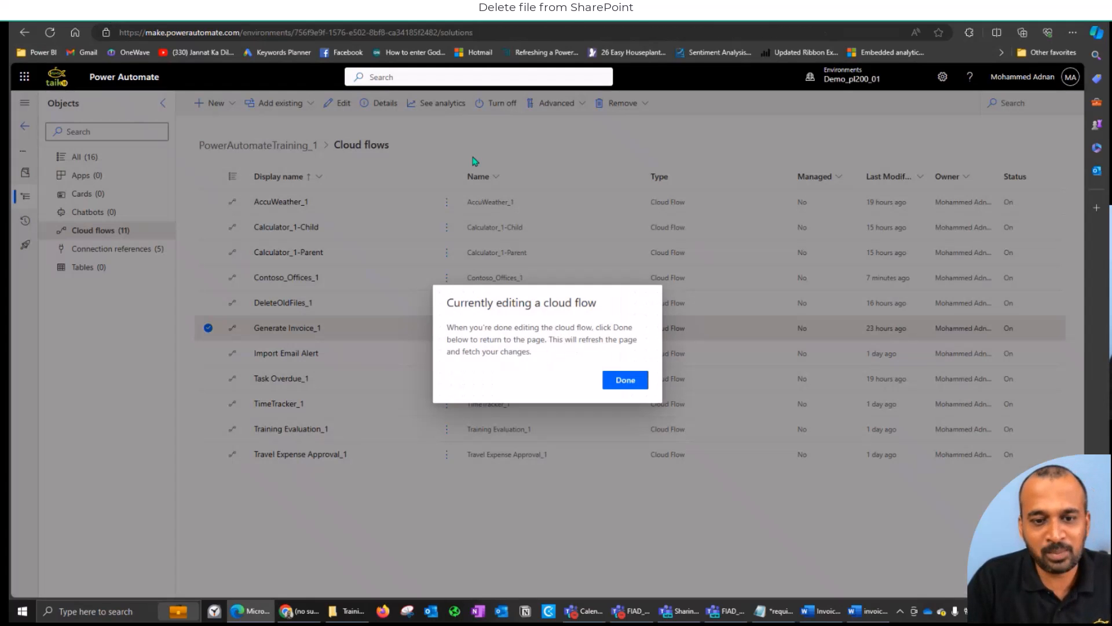
left_click(625, 380)
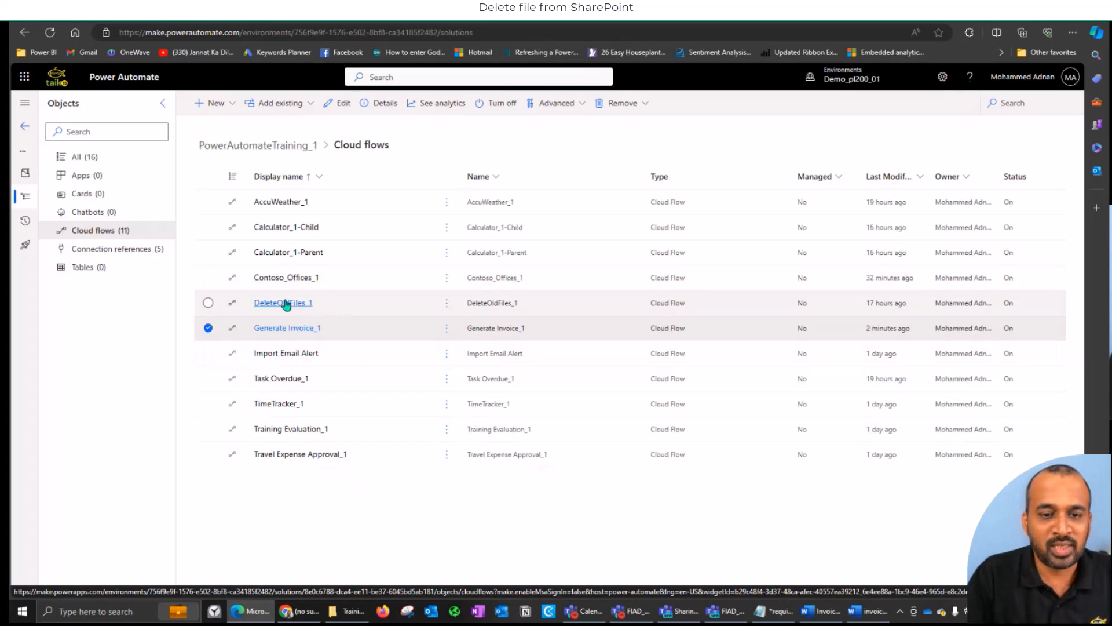
left_click(285, 303)
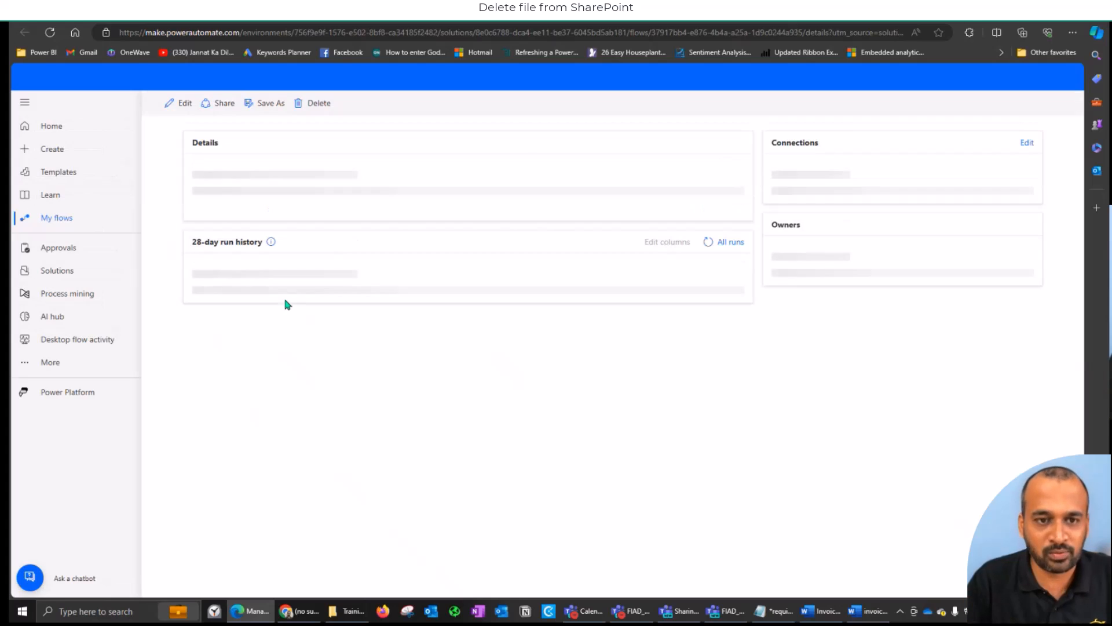
left_click(173, 105)
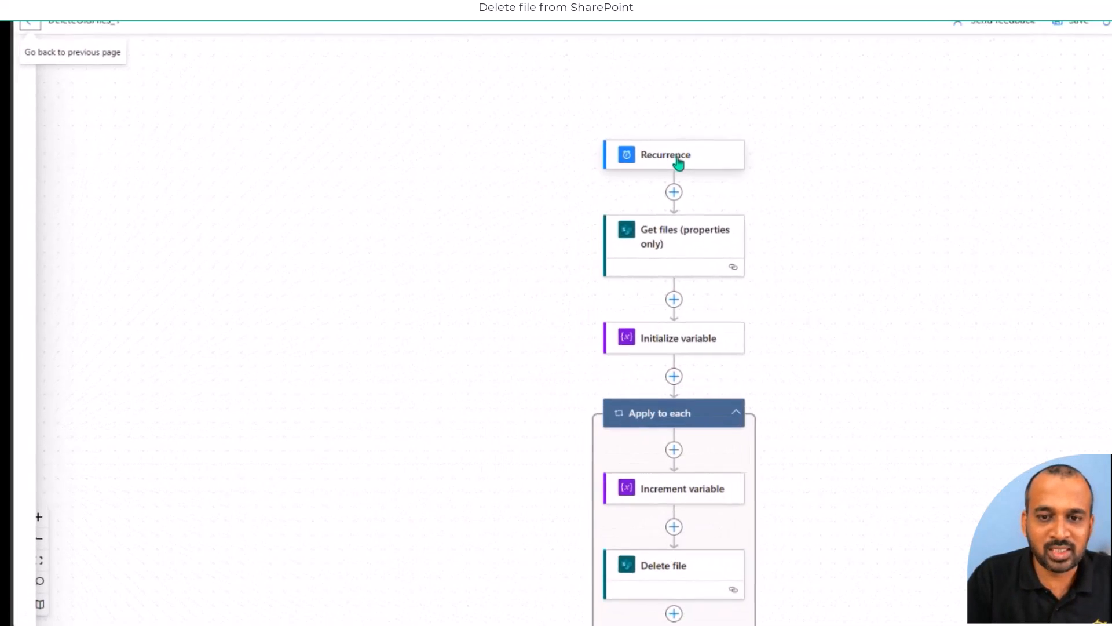
left_click(675, 164)
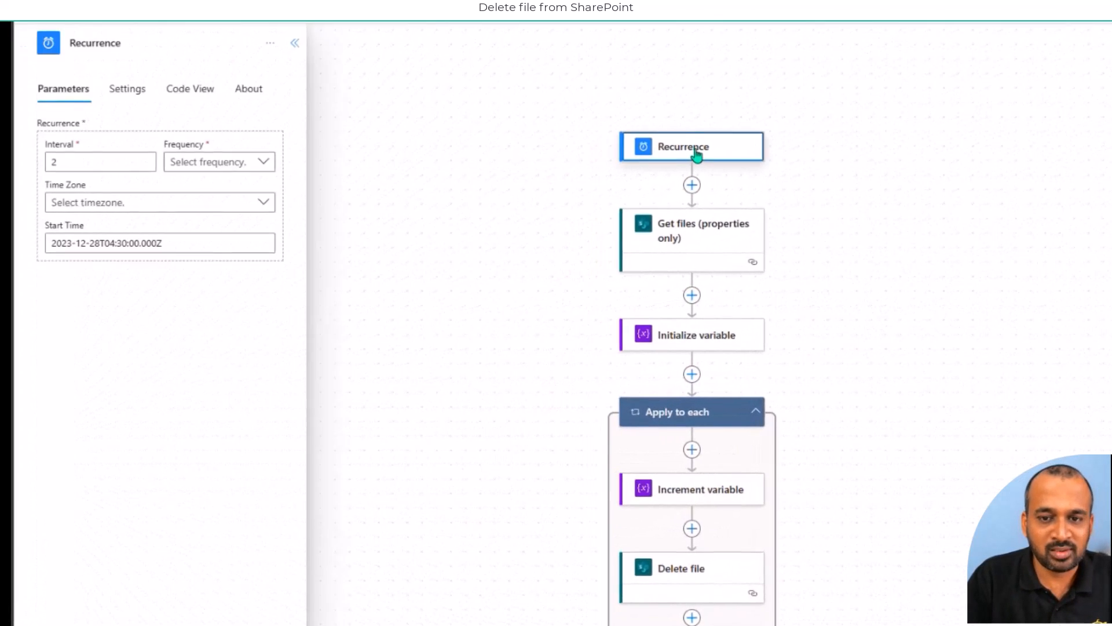
- Add a SharePoint Get files (properties only) action directly after the Recurrence trigger
left_click(690, 185)
left_click(695, 216)
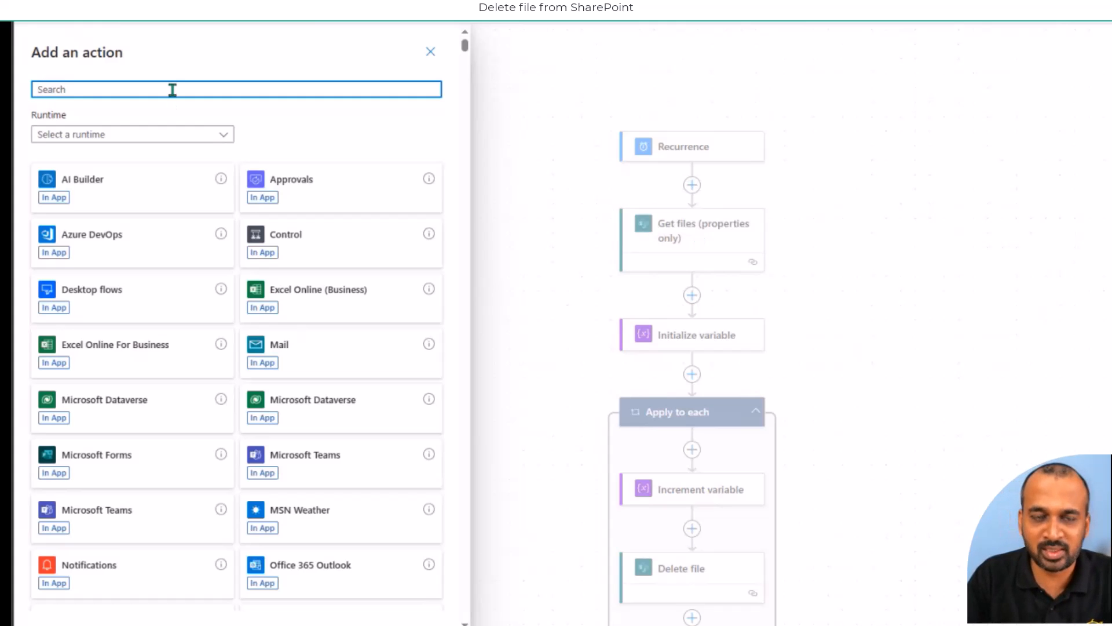
type("get files")
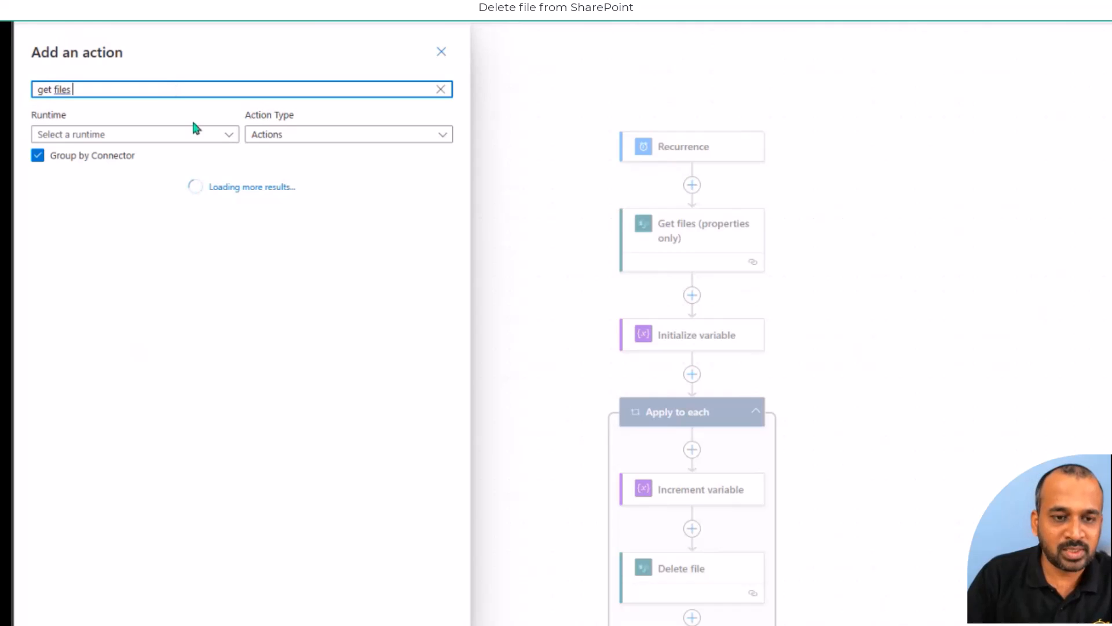
left_click(133, 239)
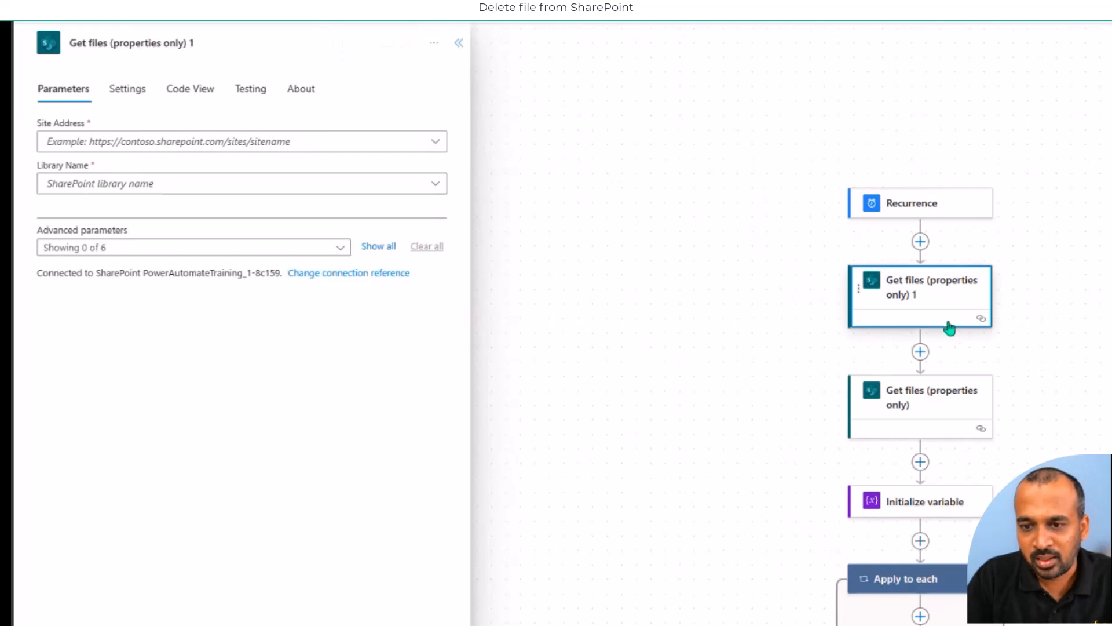
- View the original Get files (properties only) action's parameters and delete the duplicate Get files (properties only) 1 action
left_click(941, 396)
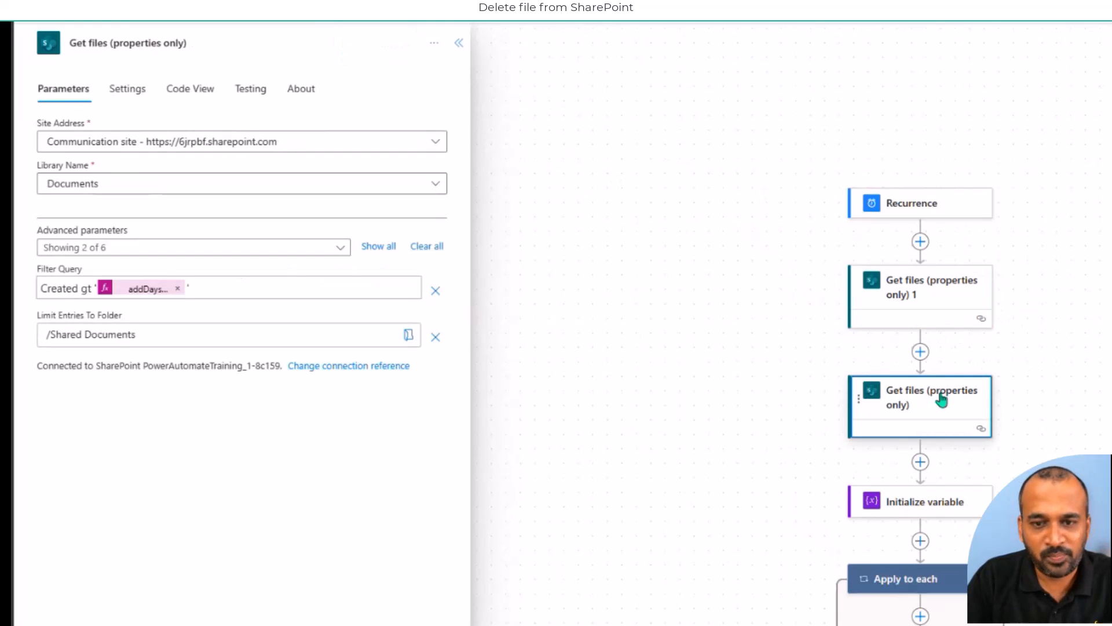
right_click(860, 284)
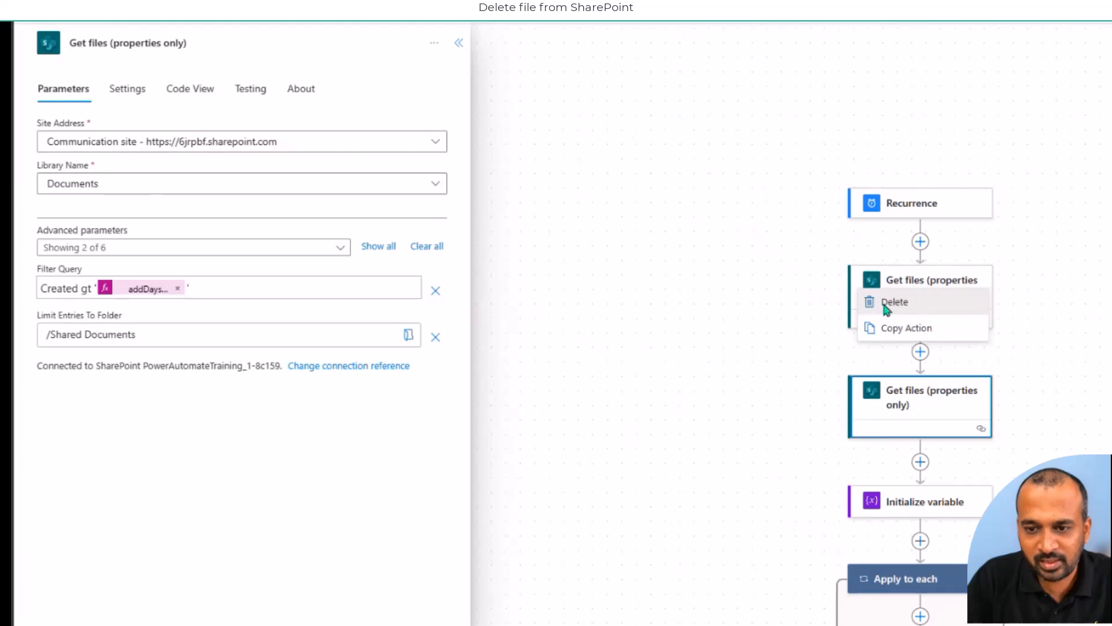
left_click(886, 303)
left_click(727, 341)
- Show all advanced parameters of Get files (properties only) and examine the Created column and gt operator in the Filter Query
left_click(933, 304)
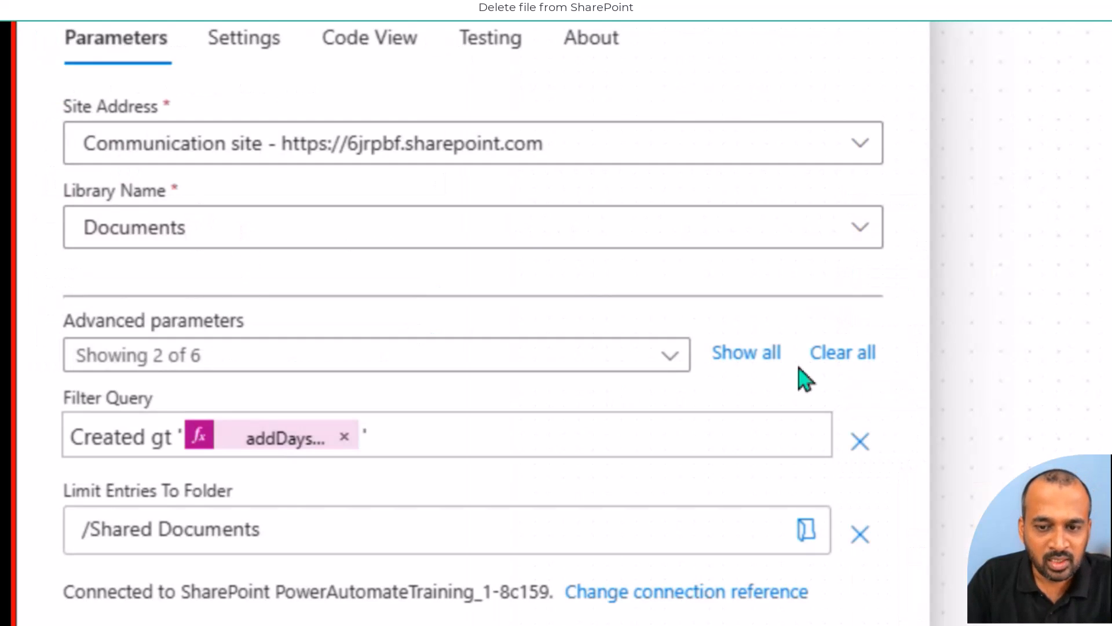
left_click(750, 352)
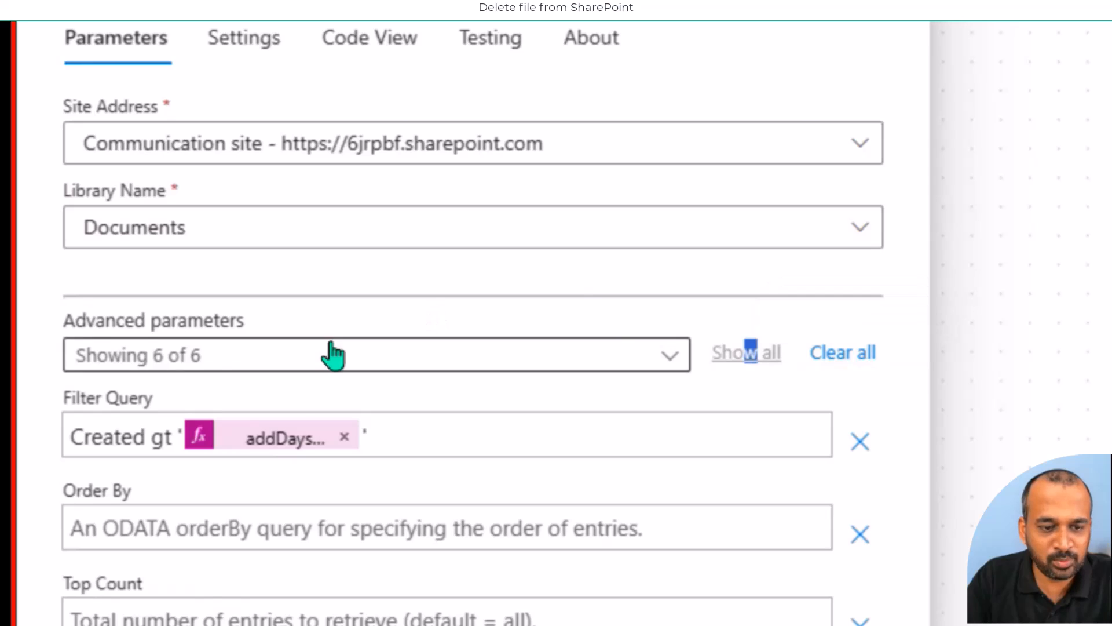
scroll(447, 597, "down", 5)
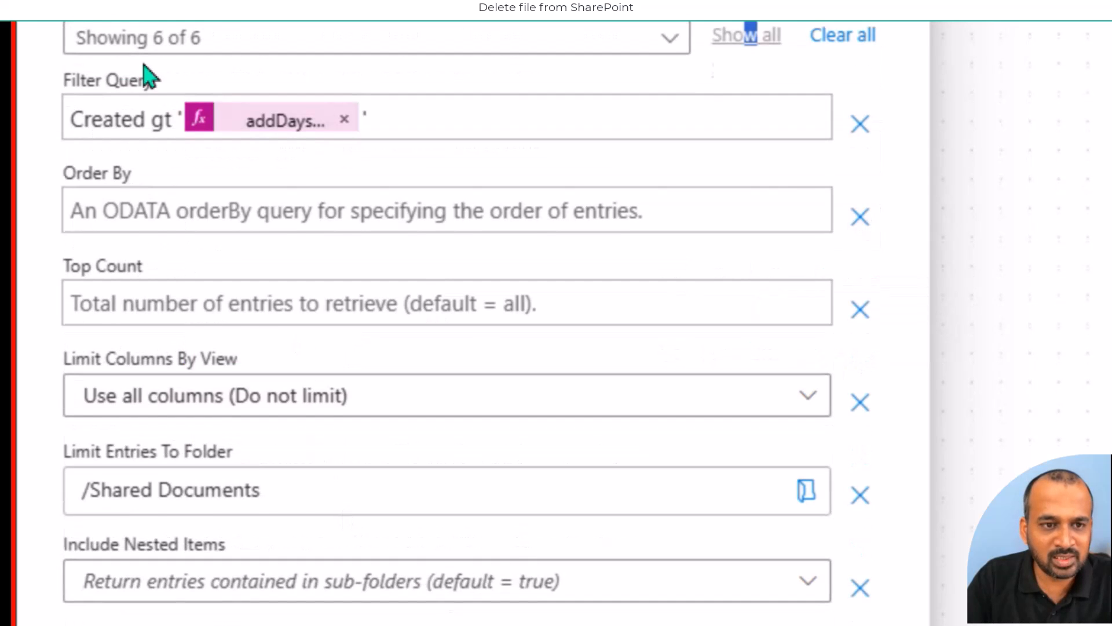
scroll(148, 75, "up", 1)
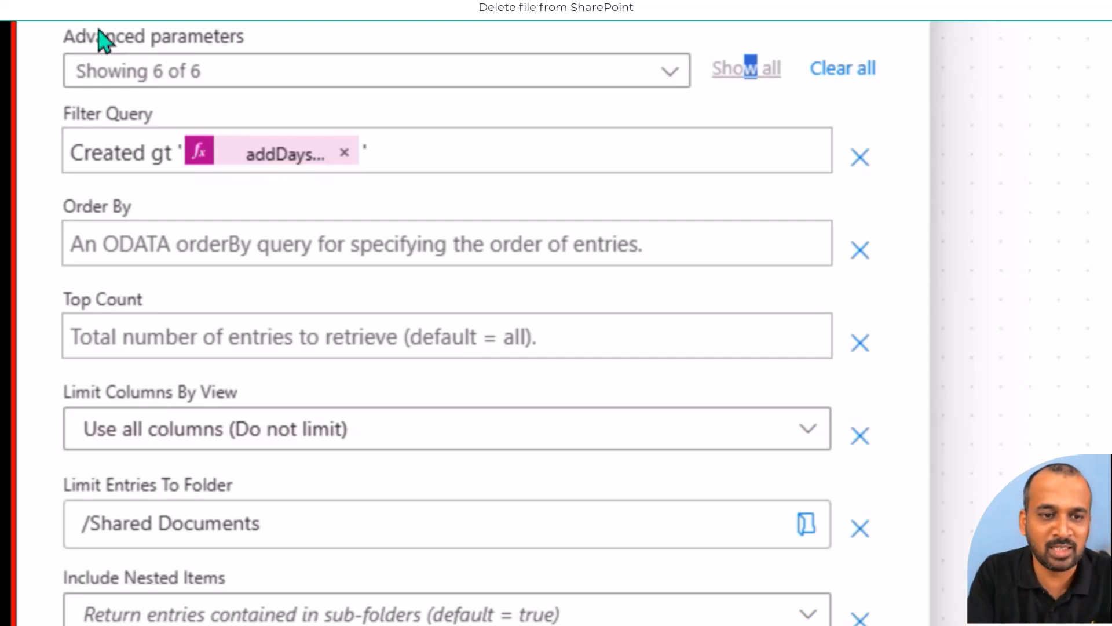
scroll(100, 40, "up", 3)
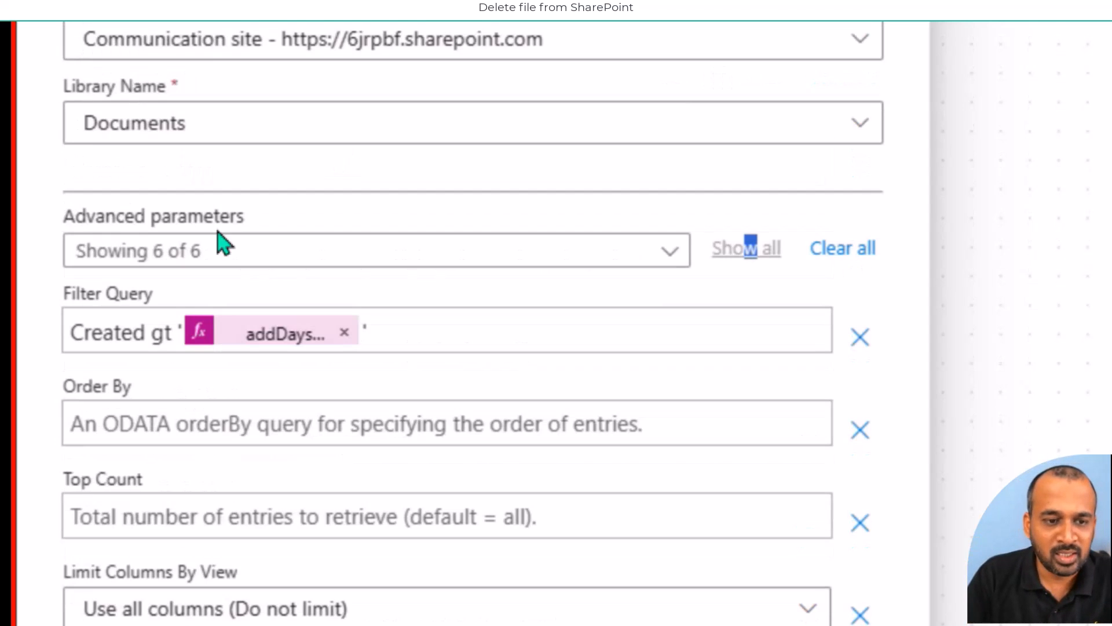
double_click(100, 335)
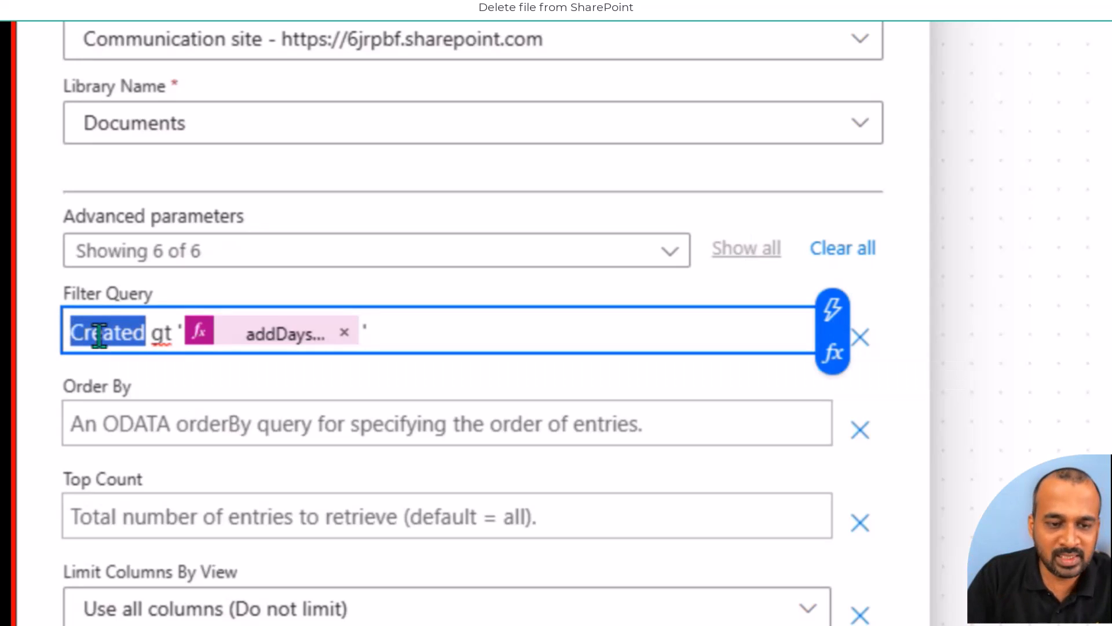
double_click(160, 333)
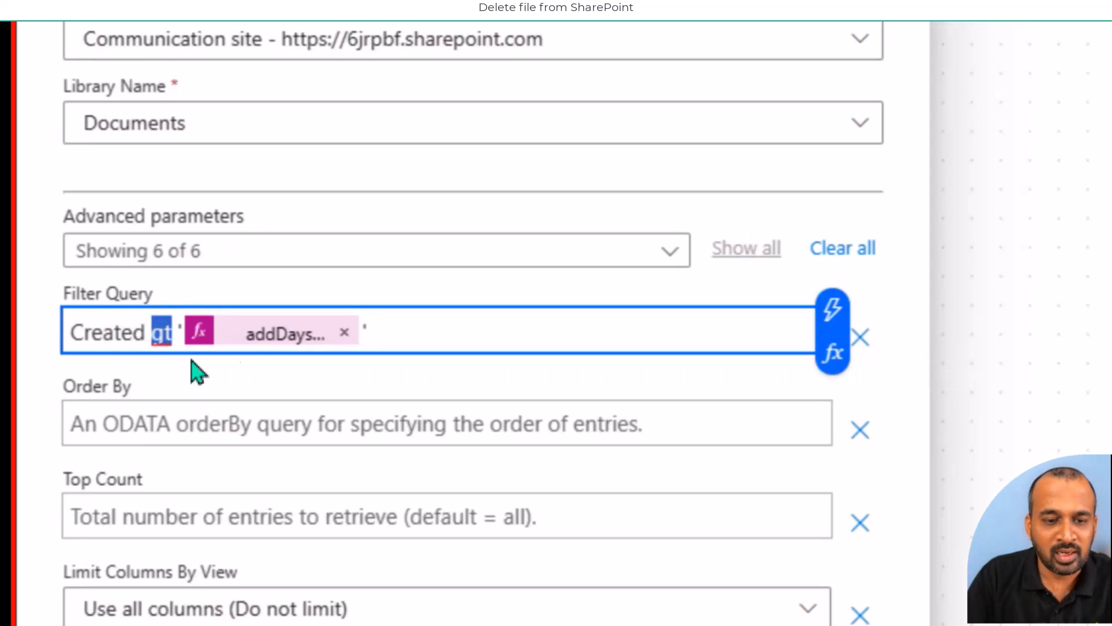
- Open the addDays expression in the Filter Query and examine its function name, utcNow(), -1 and 'g' arguments, and the Created column
left_click(250, 342)
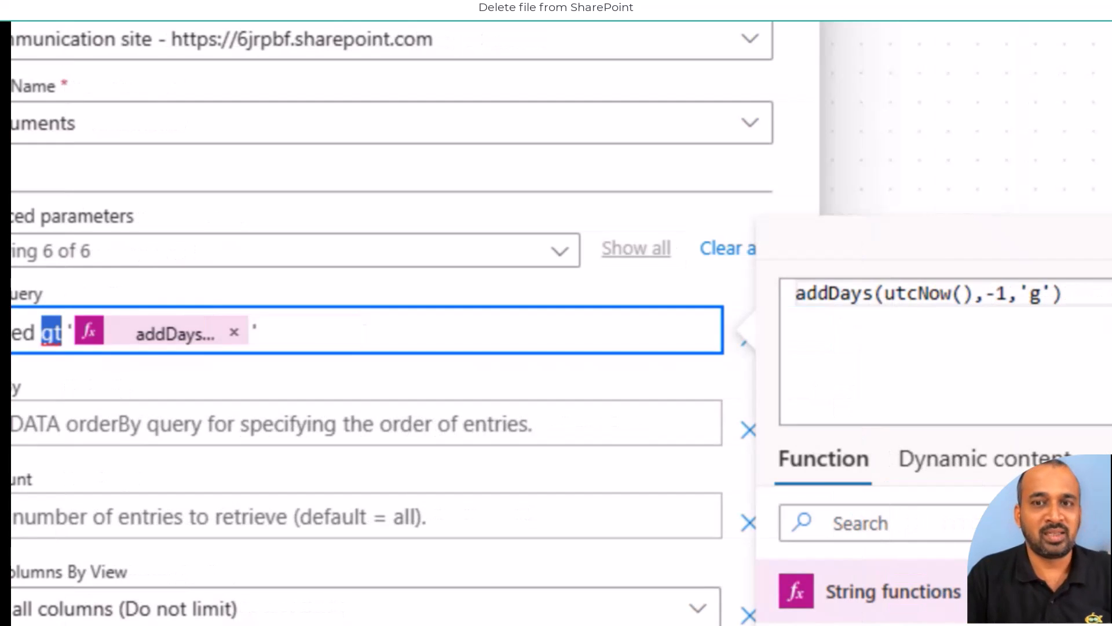
double_click(829, 294)
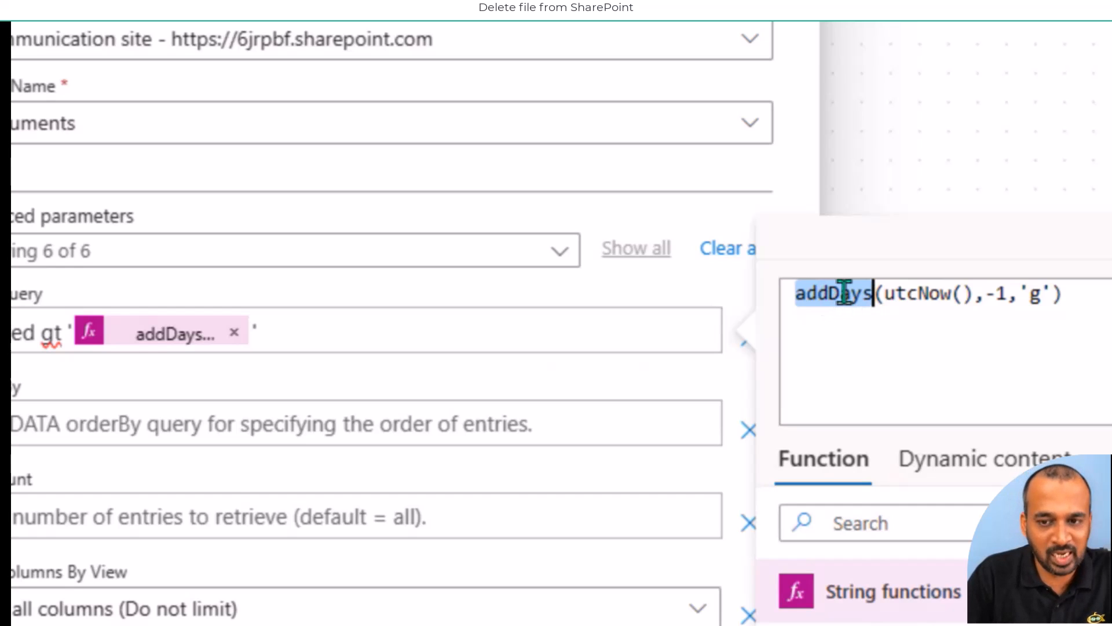
left_click_drag(882, 293, 958, 293)
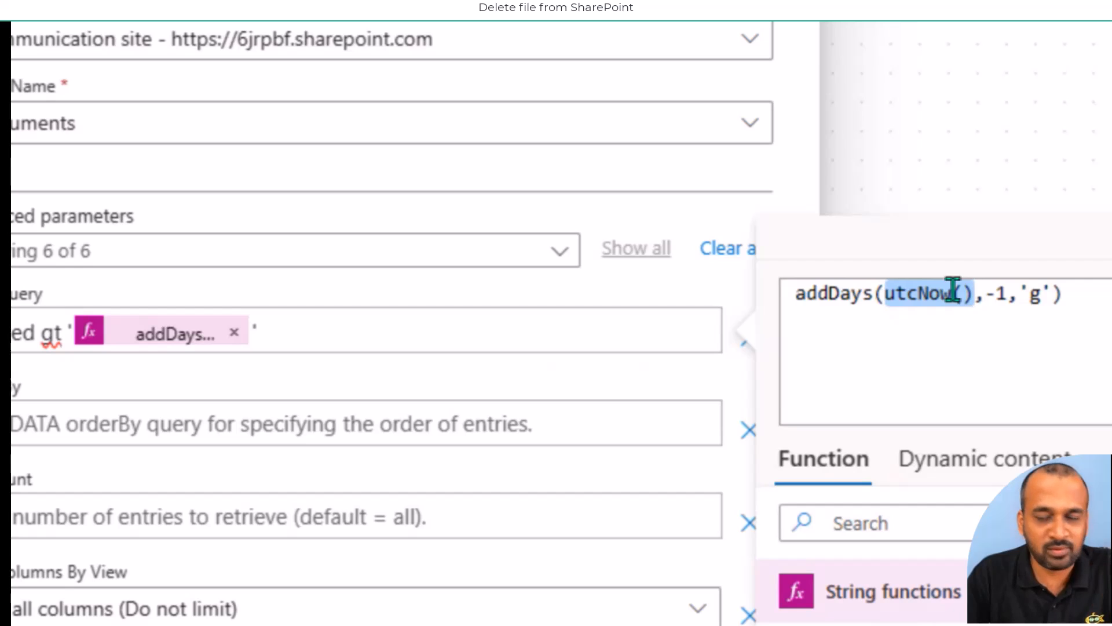
left_click_drag(984, 292, 1004, 292)
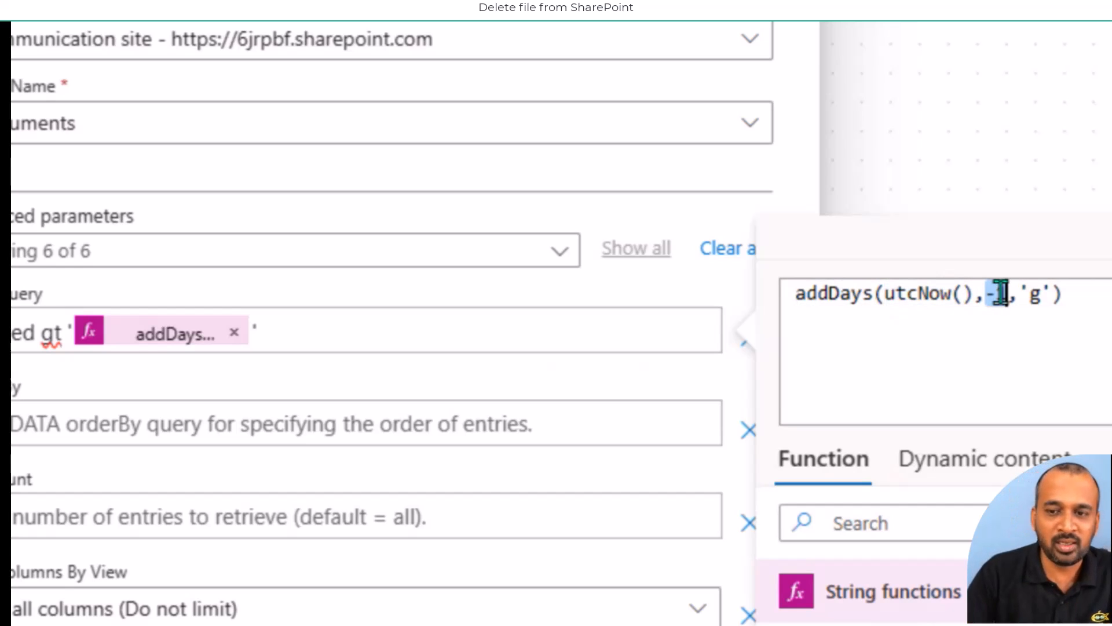
left_click_drag(1028, 296, 1040, 295)
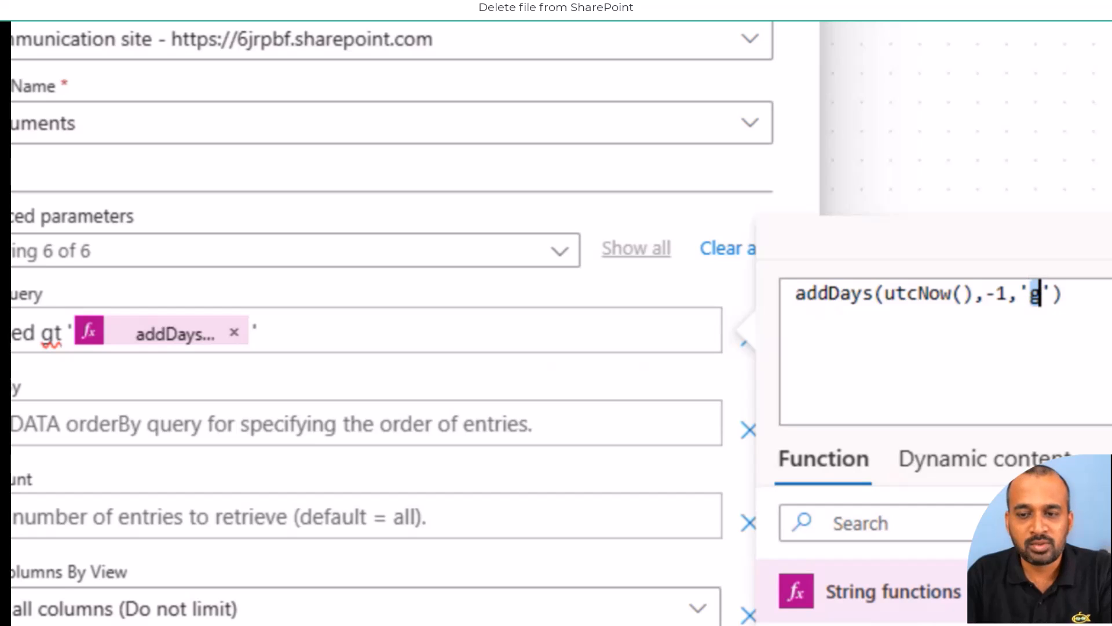
left_click_drag(1065, 293, 697, 290)
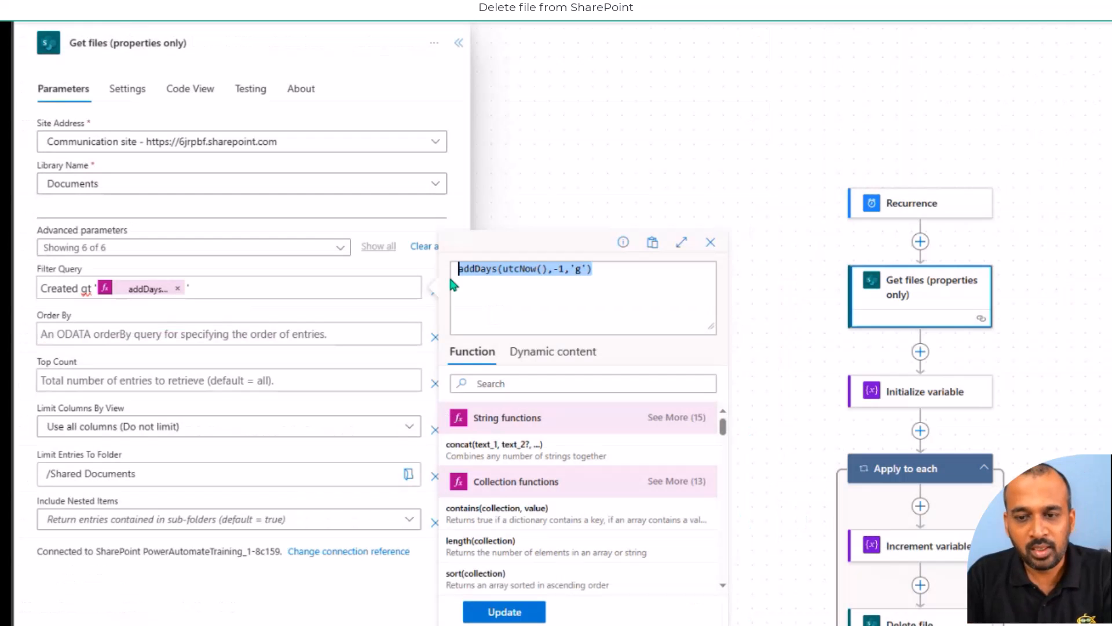
left_click(93, 308)
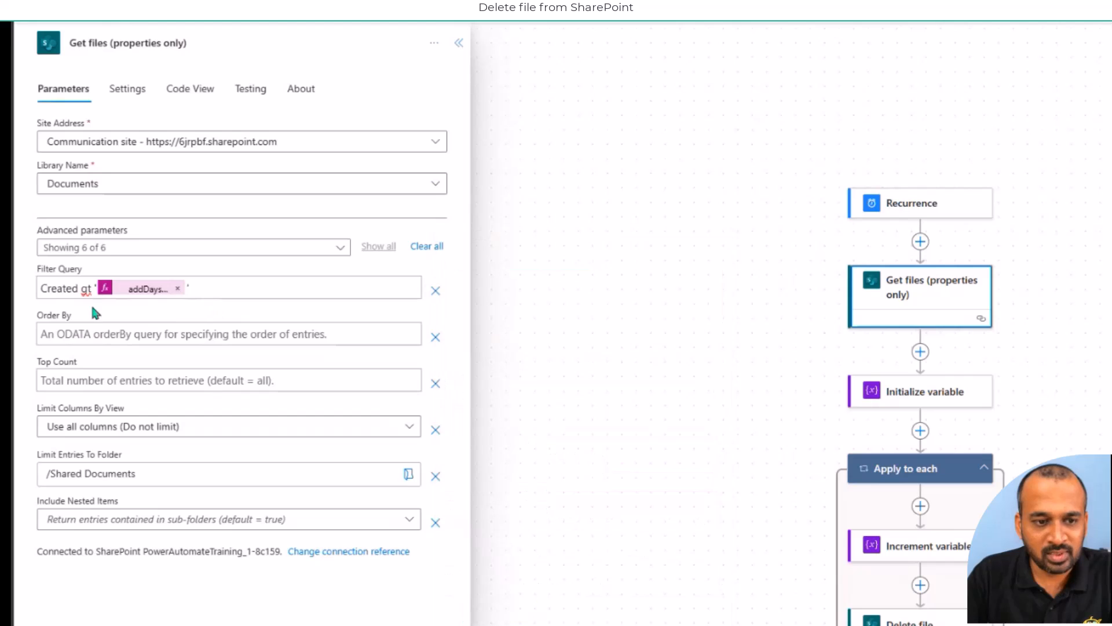
left_click_drag(62, 284, 88, 287)
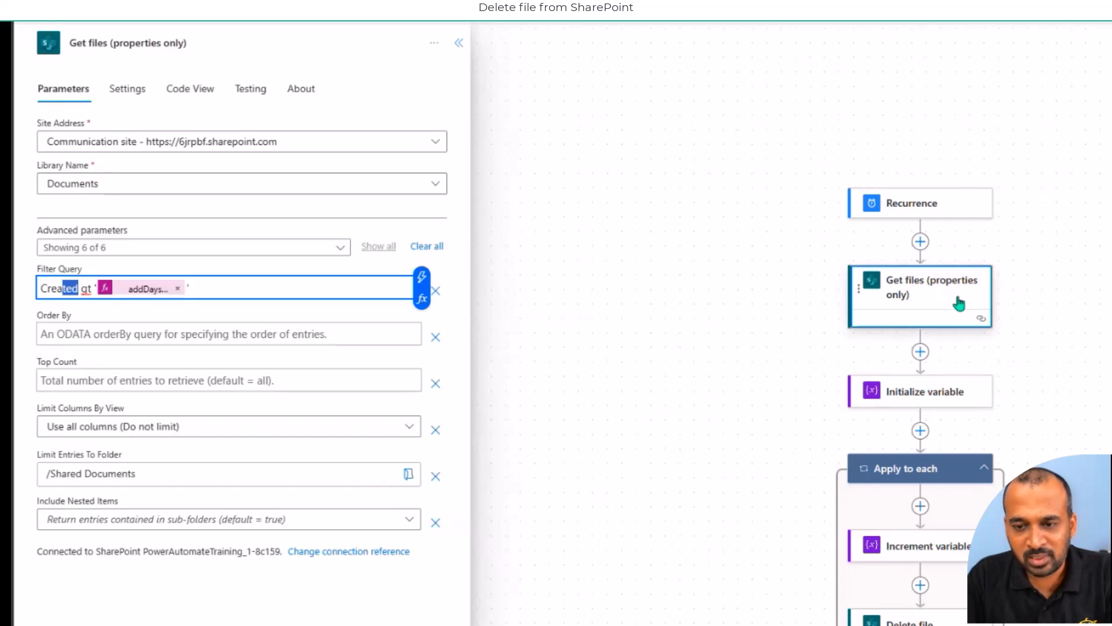
- View the Initialize variable action's parameters and the dynamic content offered for the Apply to each loop's input
scroll(956, 406, "down", 3)
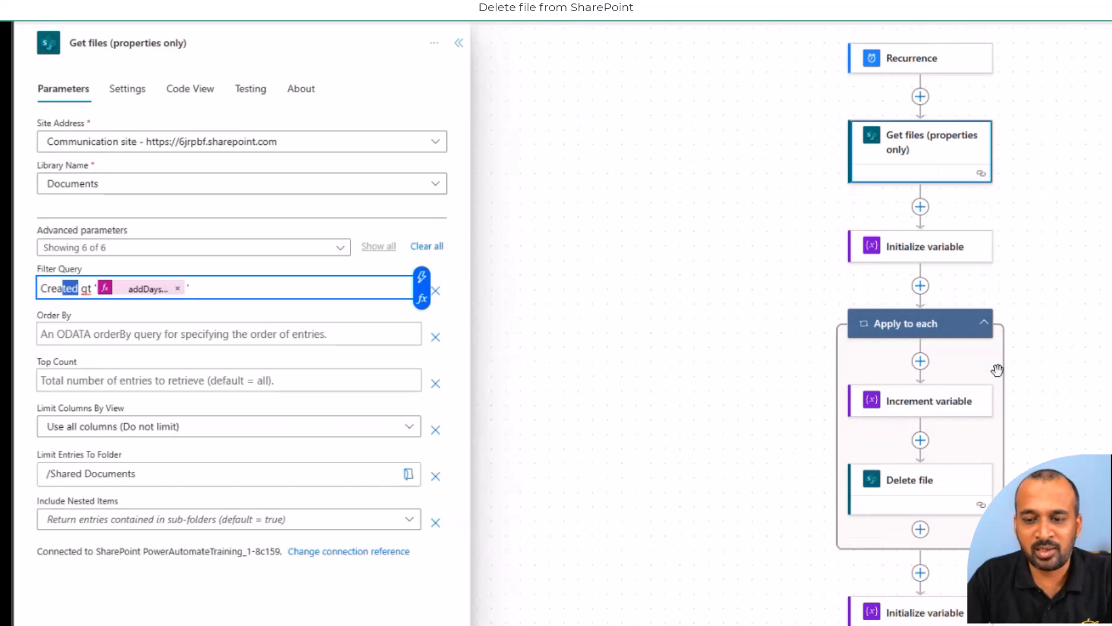
scroll(997, 369, "down", 1)
left_click(945, 183)
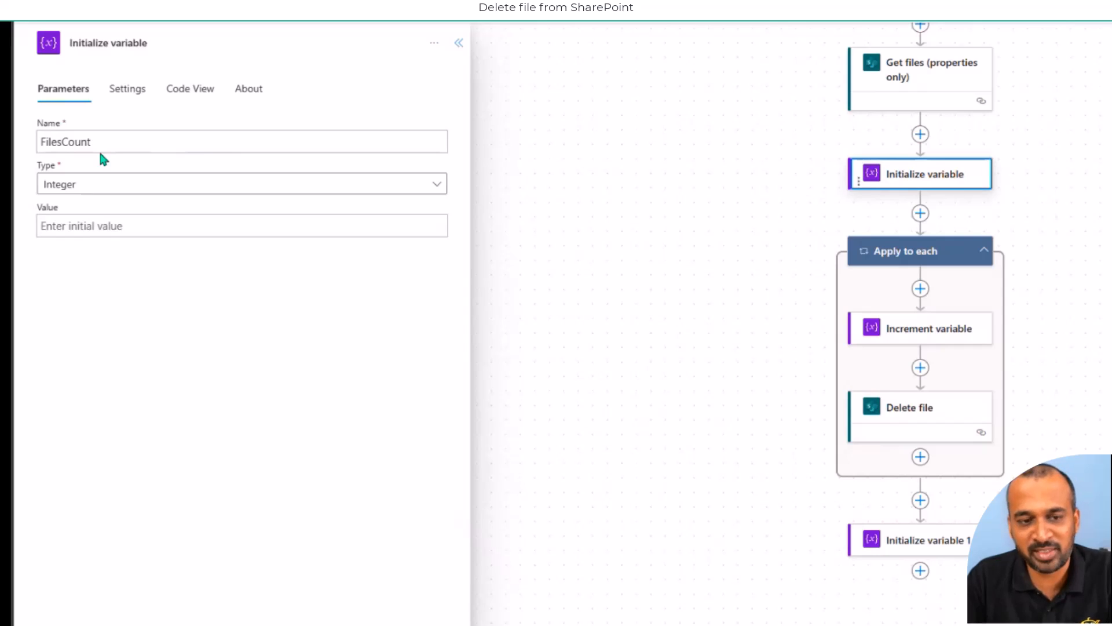
left_click(896, 261)
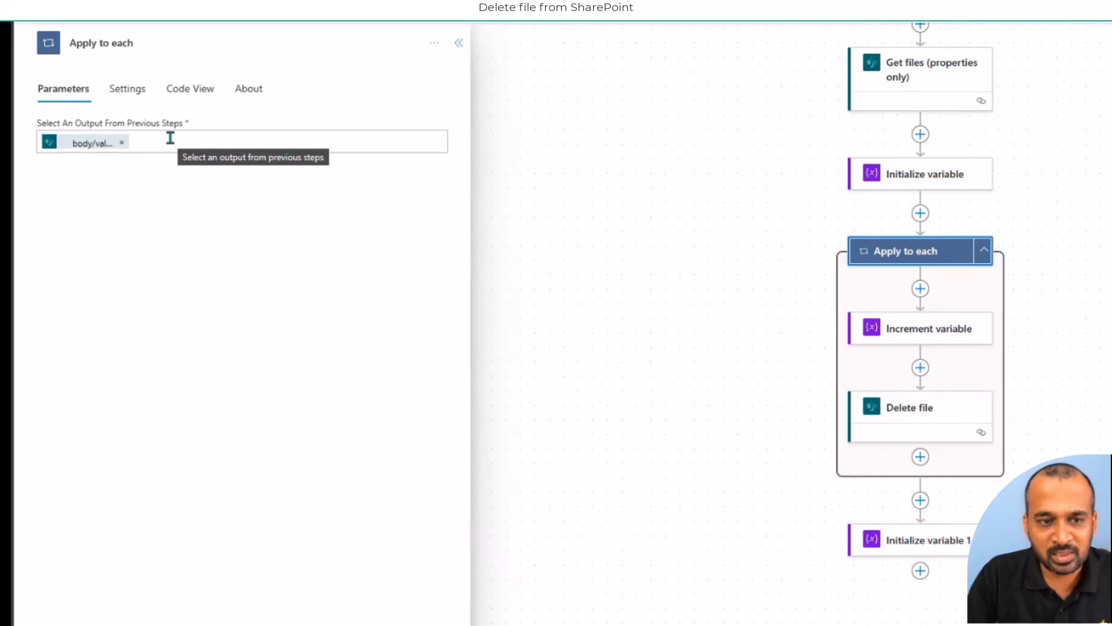
left_click(171, 137)
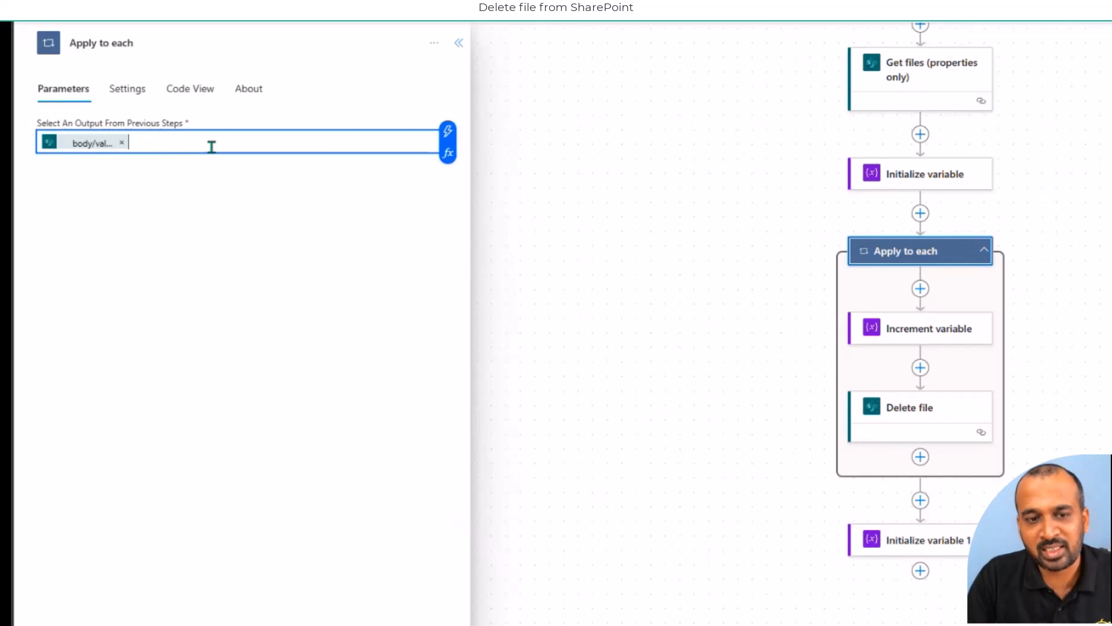
left_click(446, 131)
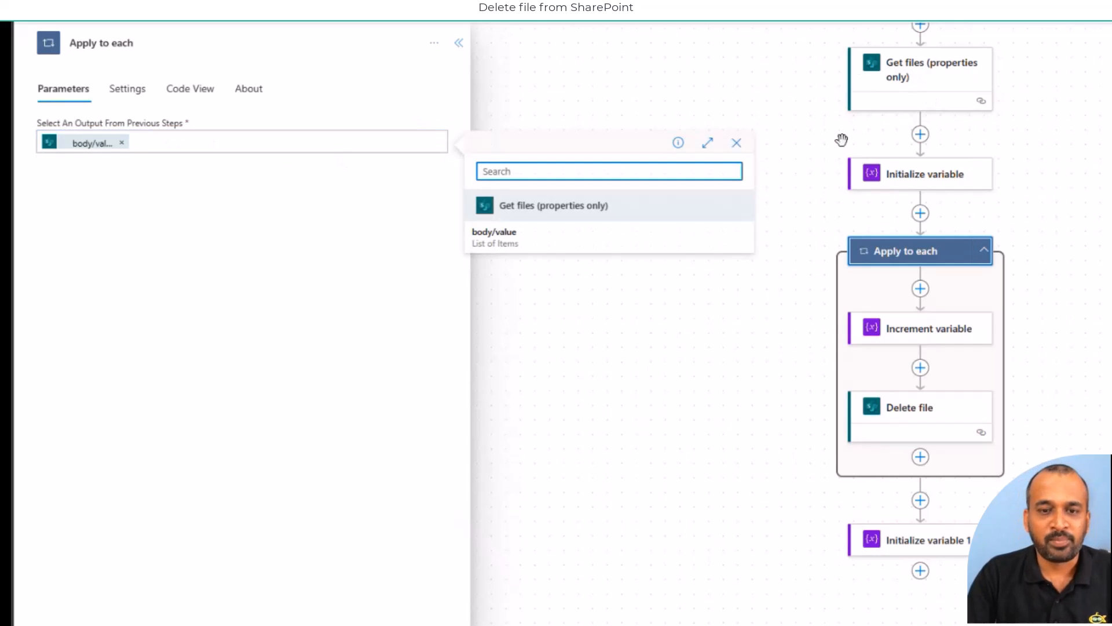
- View the parameters of the Increment variable and Delete file actions inside the Apply to each loop
left_click(950, 339)
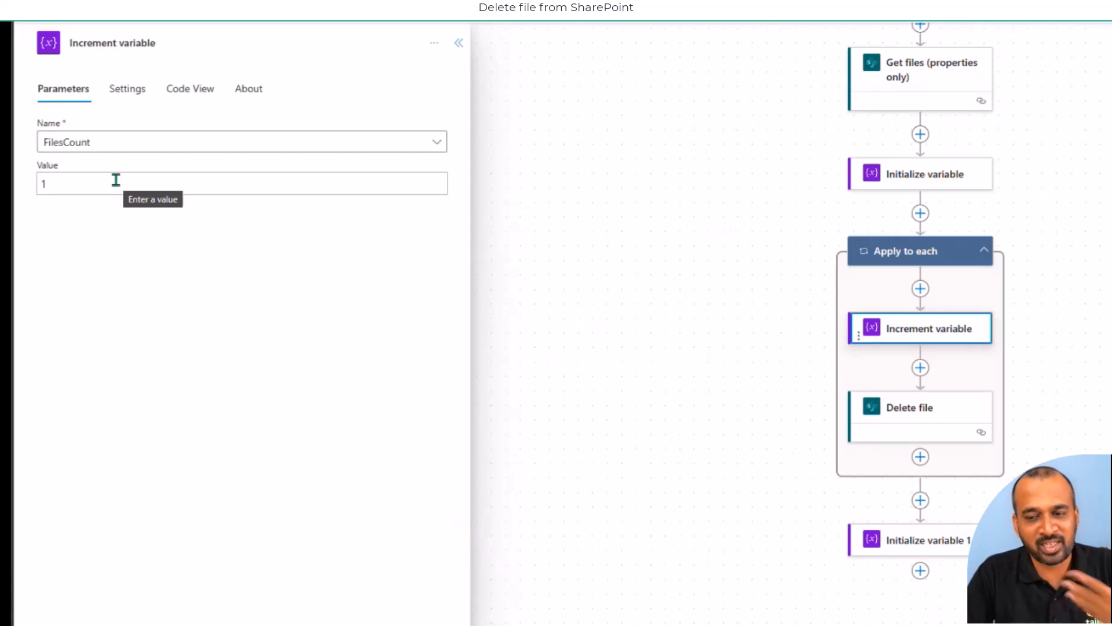
left_click(945, 410)
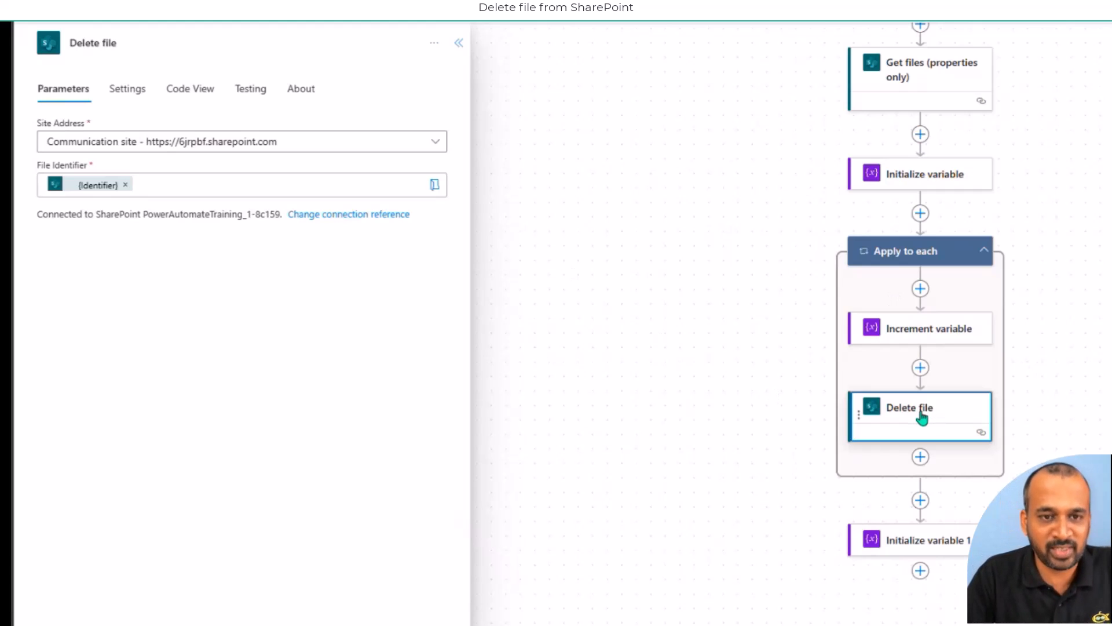
left_click(922, 371)
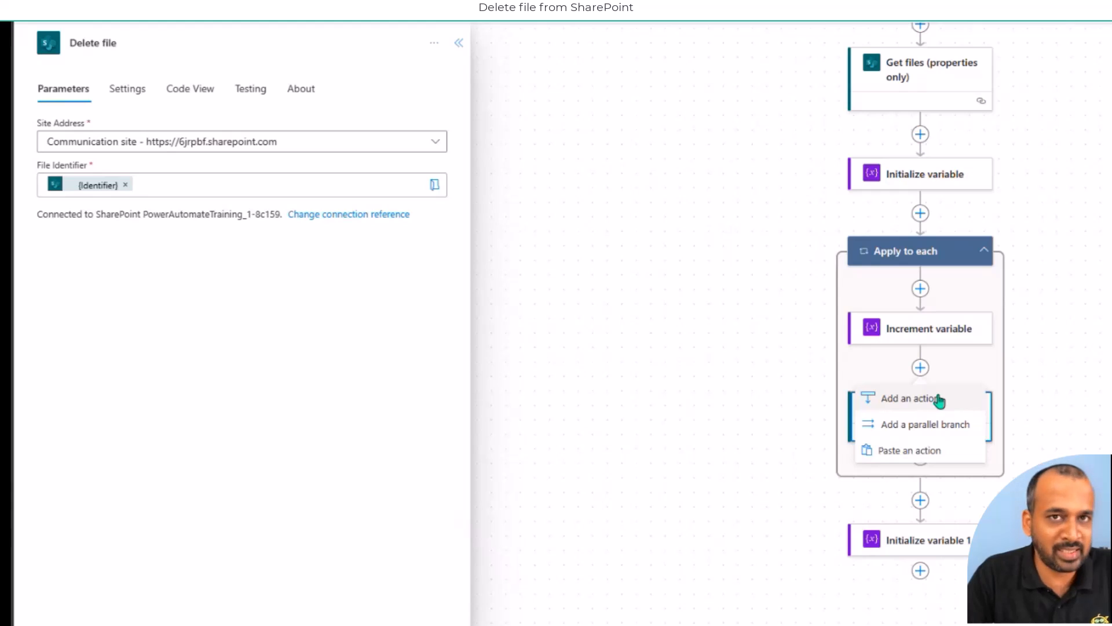
left_click(766, 356)
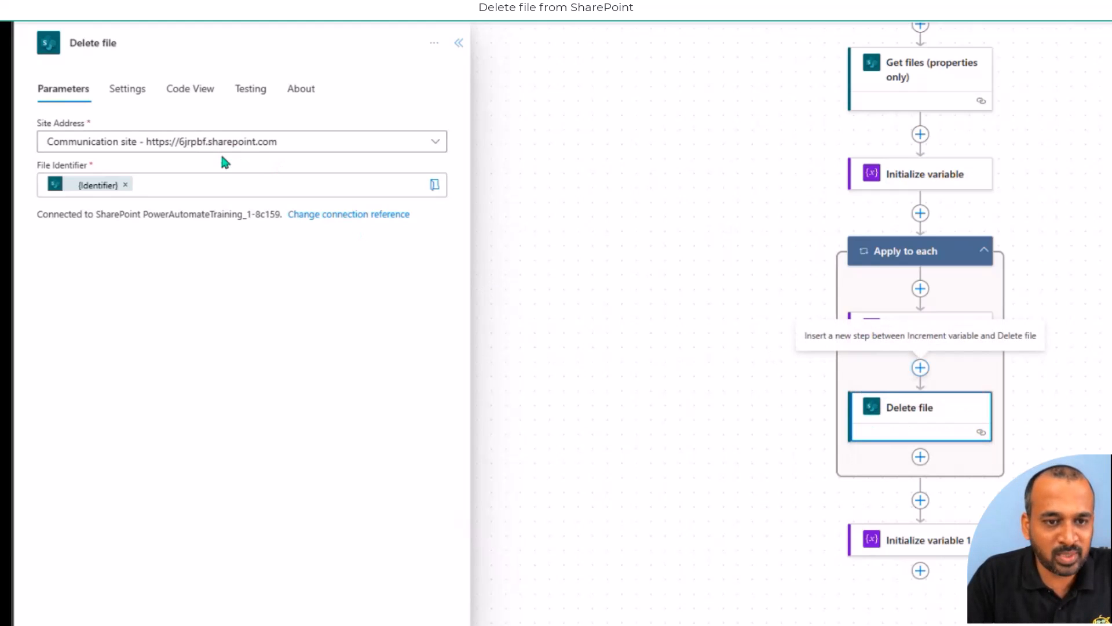
- Browse all Get files (properties only) dynamic content for Delete file's File Identifier and examine the Identifier entry
left_click(161, 189)
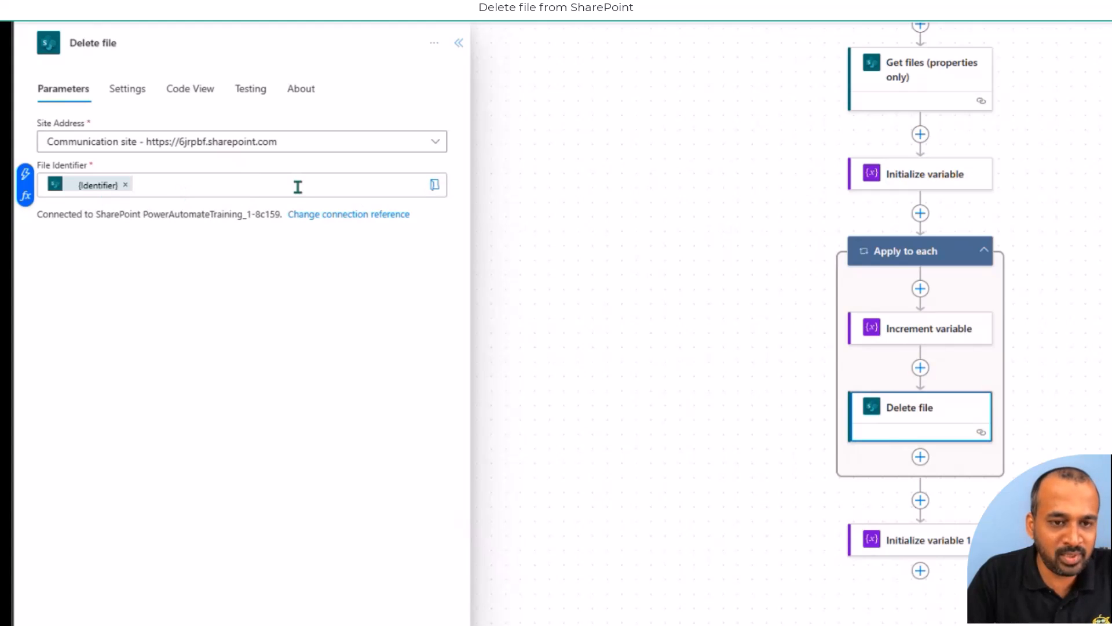
left_click(27, 173)
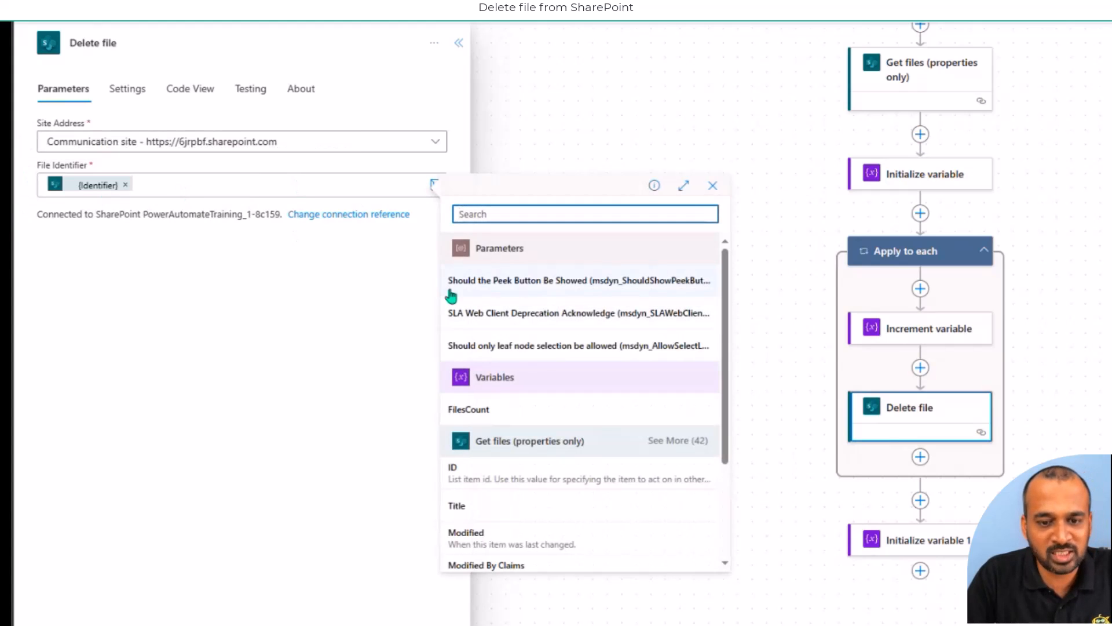
scroll(519, 370, "down", 3)
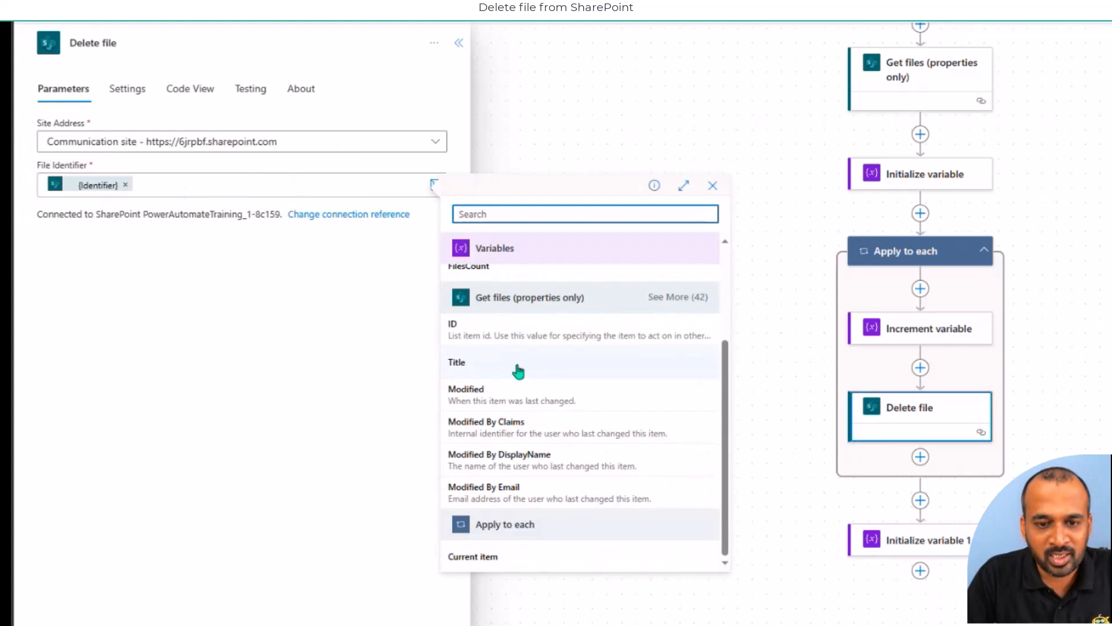
left_click(506, 298)
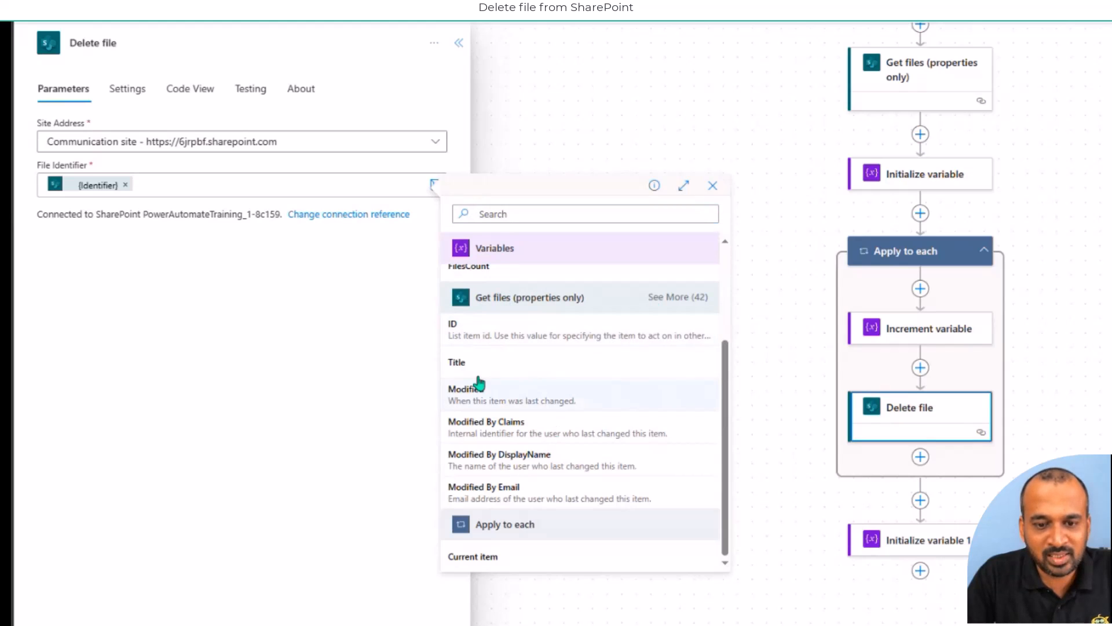
left_click(674, 302)
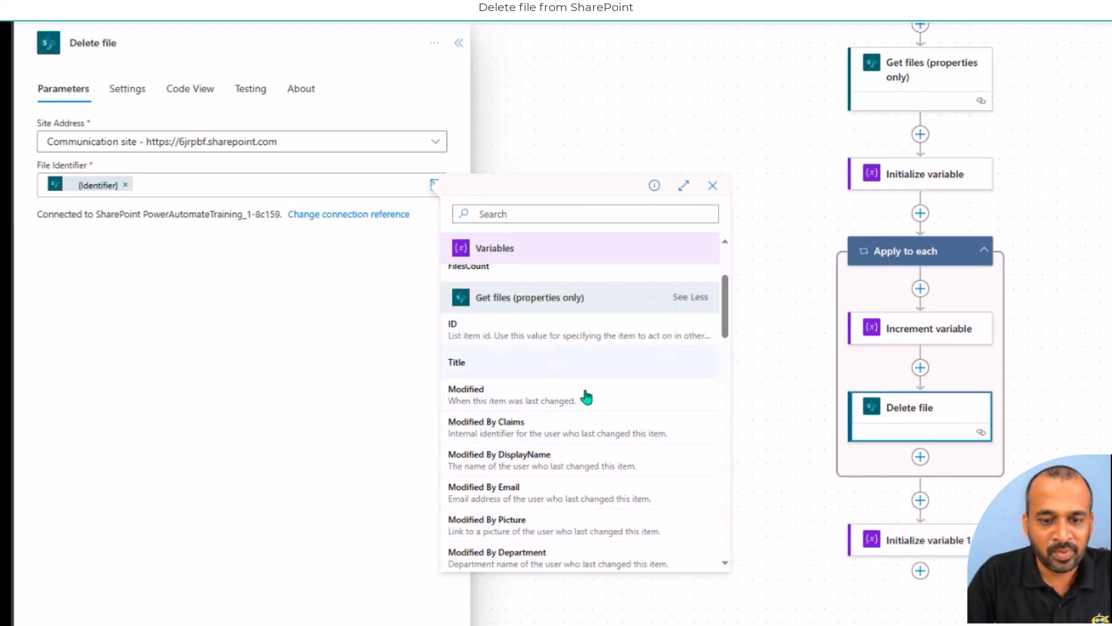
scroll(583, 397, "down", 5)
scroll(582, 406, "down", 3)
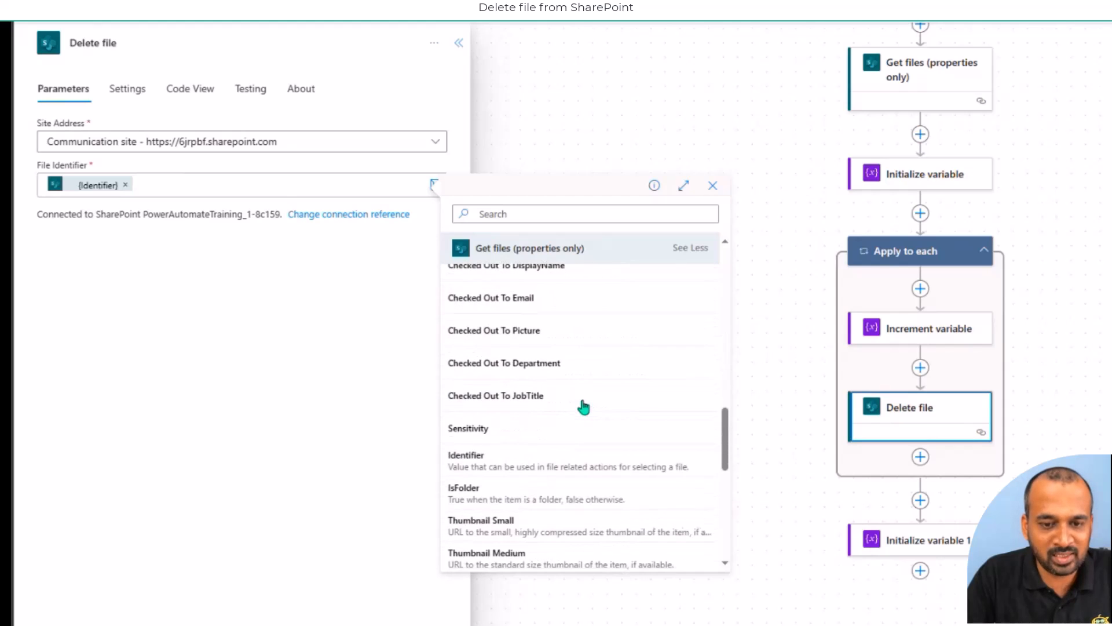
scroll(581, 405, "down", 2)
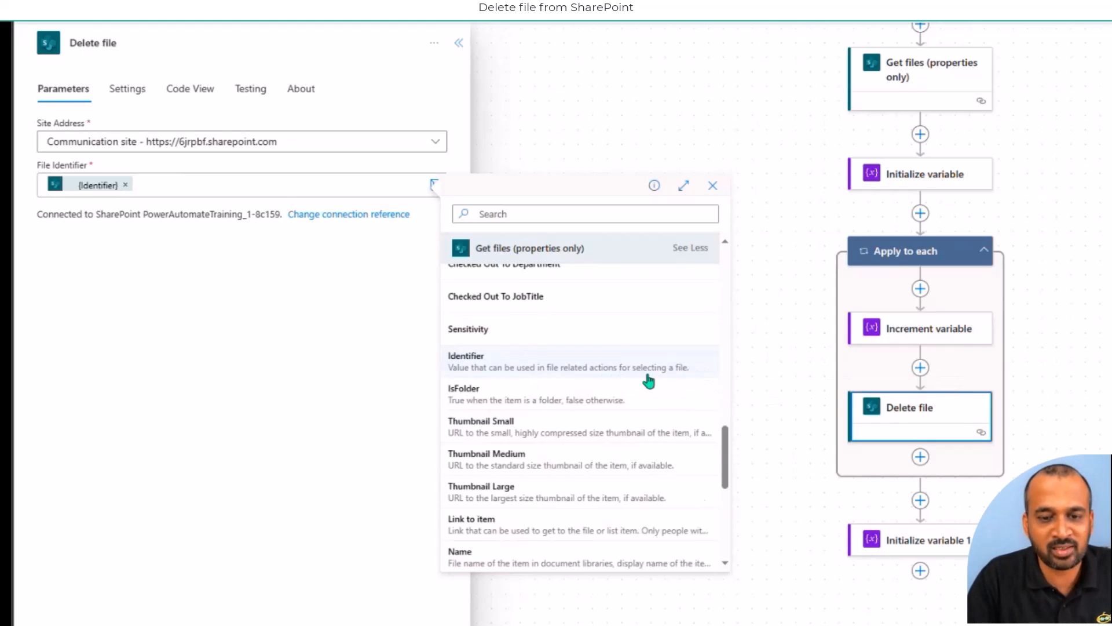
scroll(643, 380, "up", 8)
scroll(635, 384, "up", 10)
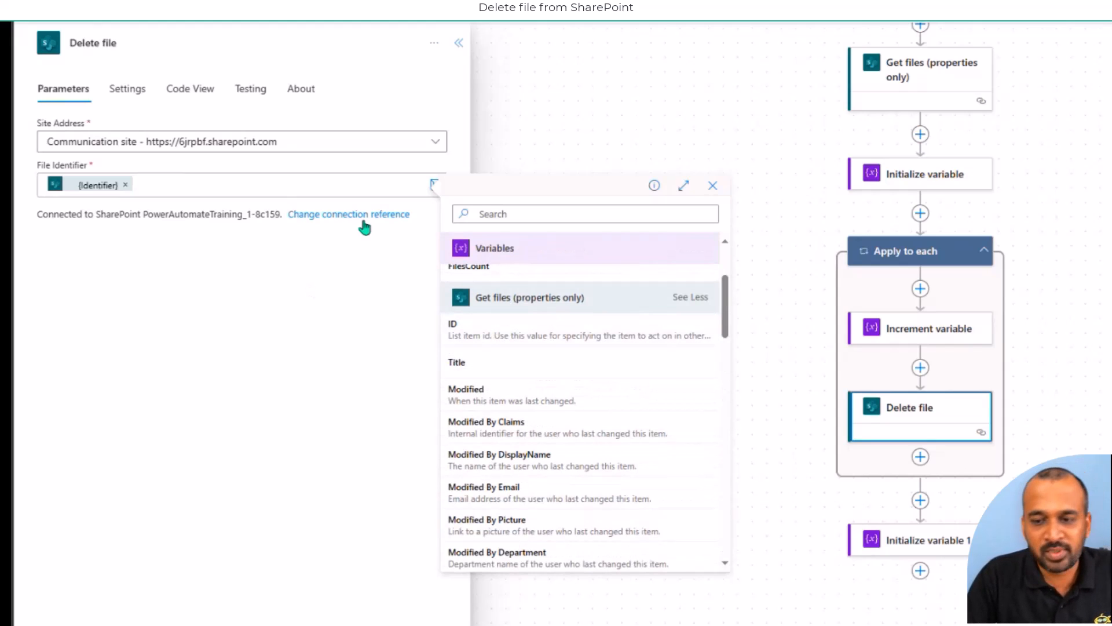
left_click(1101, 407)
- View the parameters of the Initialize variable 1 action that follows the Apply to each loop
scroll(1102, 407, "down", 2)
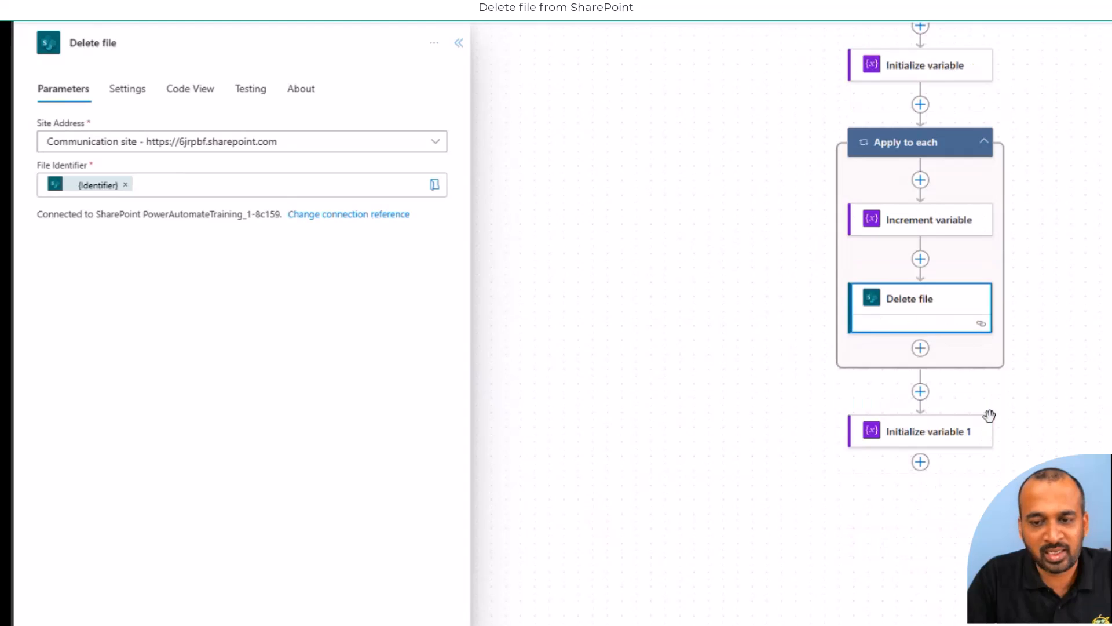
left_click(951, 437)
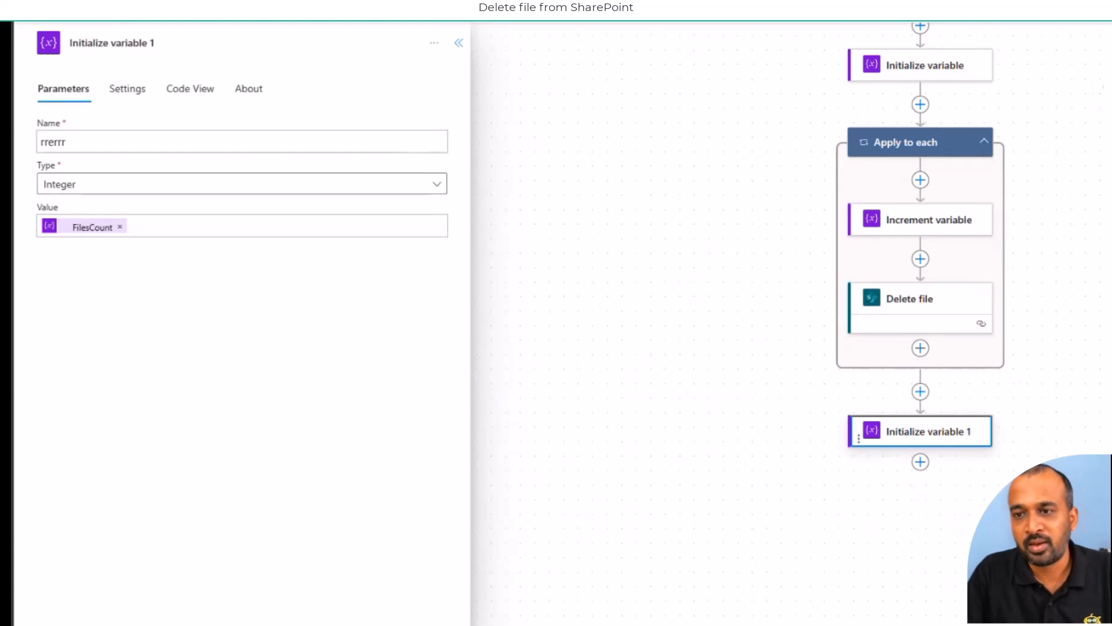
scroll(921, 324, "up", 3)
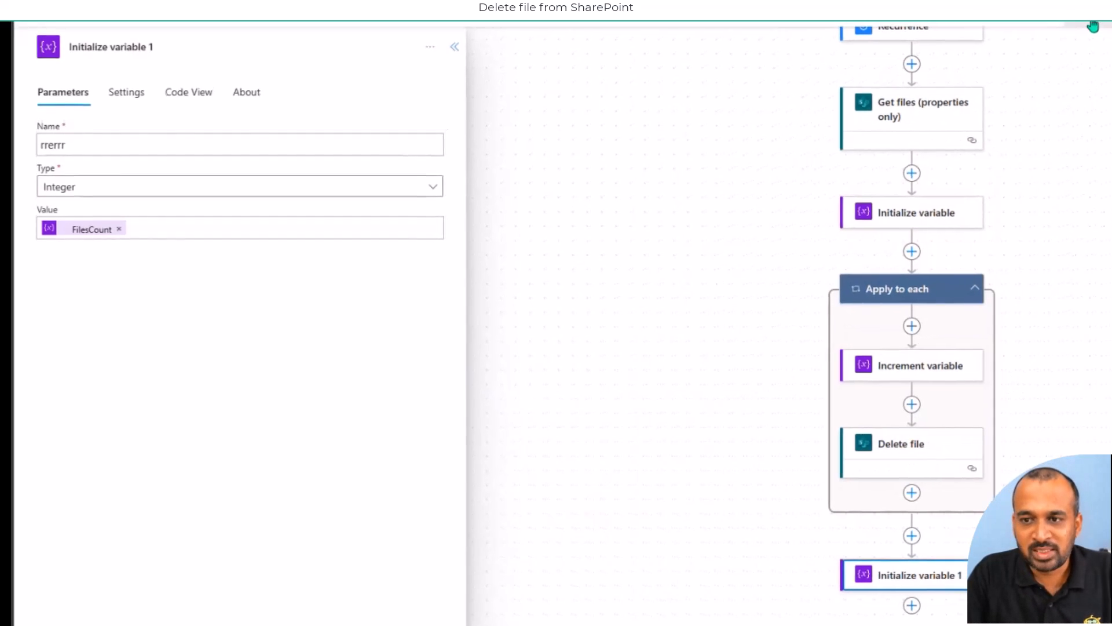
- Save the DeleteOldFiles_1 flow and run it as a manual test
left_click(1034, 39)
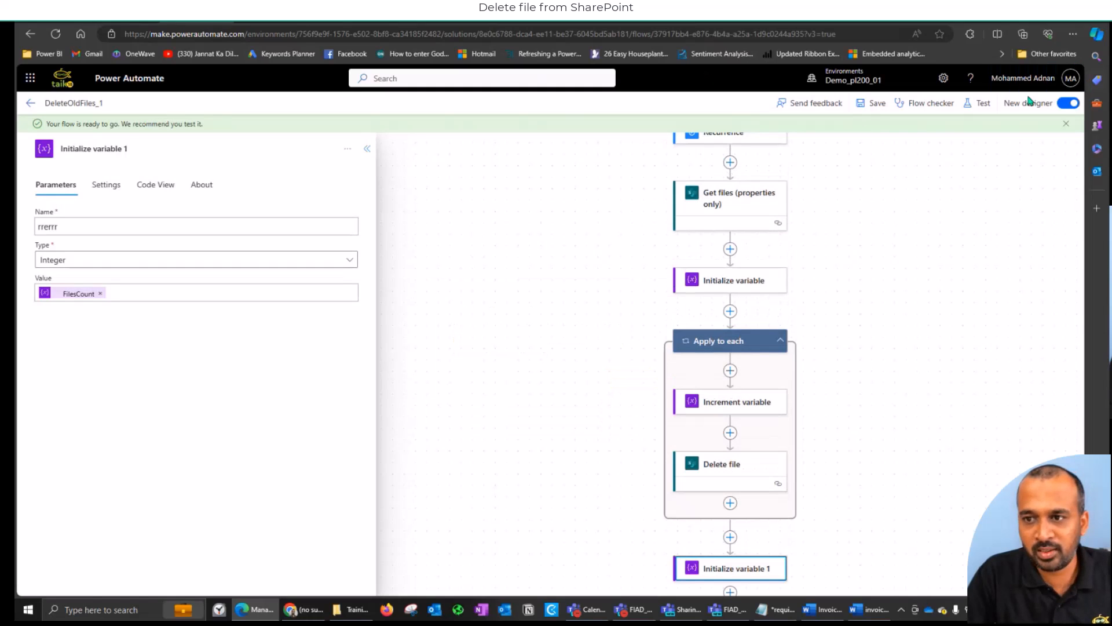
left_click(981, 103)
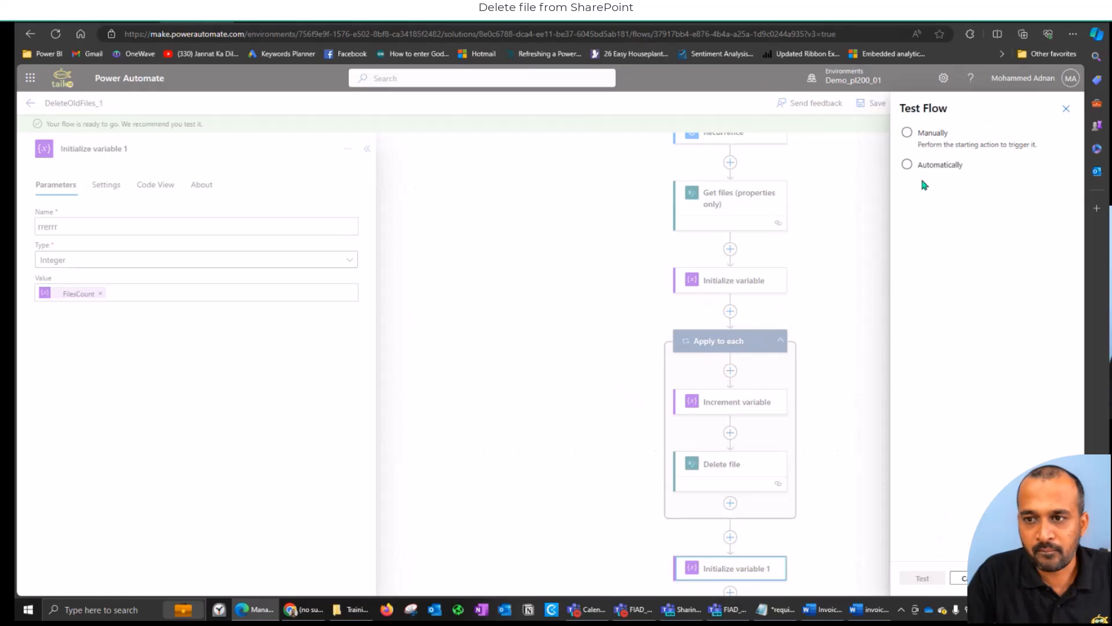
left_click(931, 136)
left_click(921, 578)
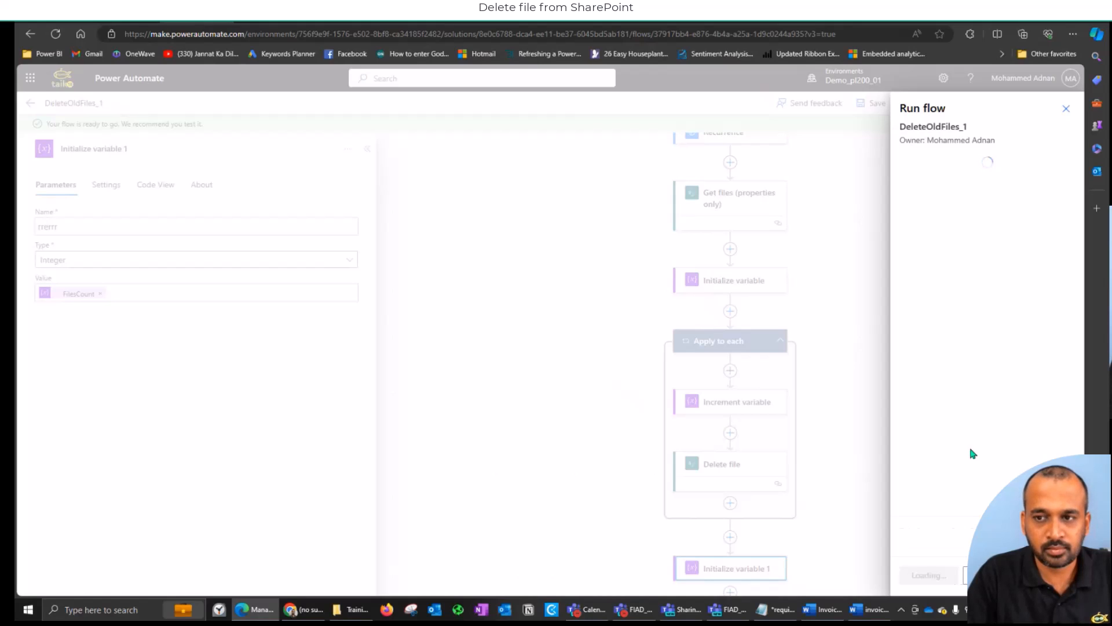
left_click(938, 580)
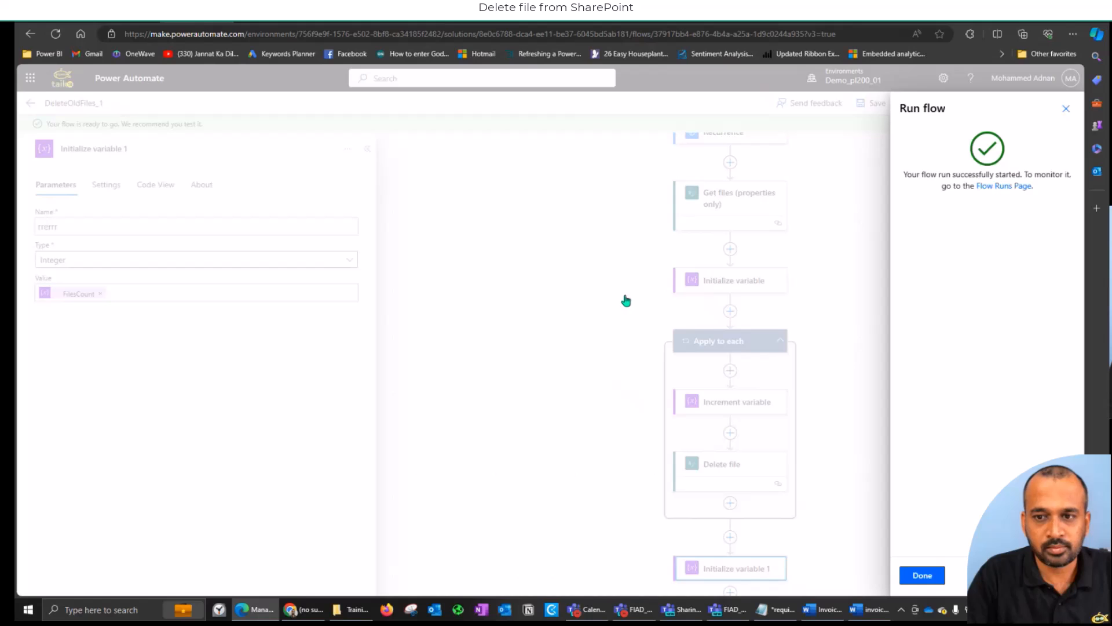
left_click(922, 575)
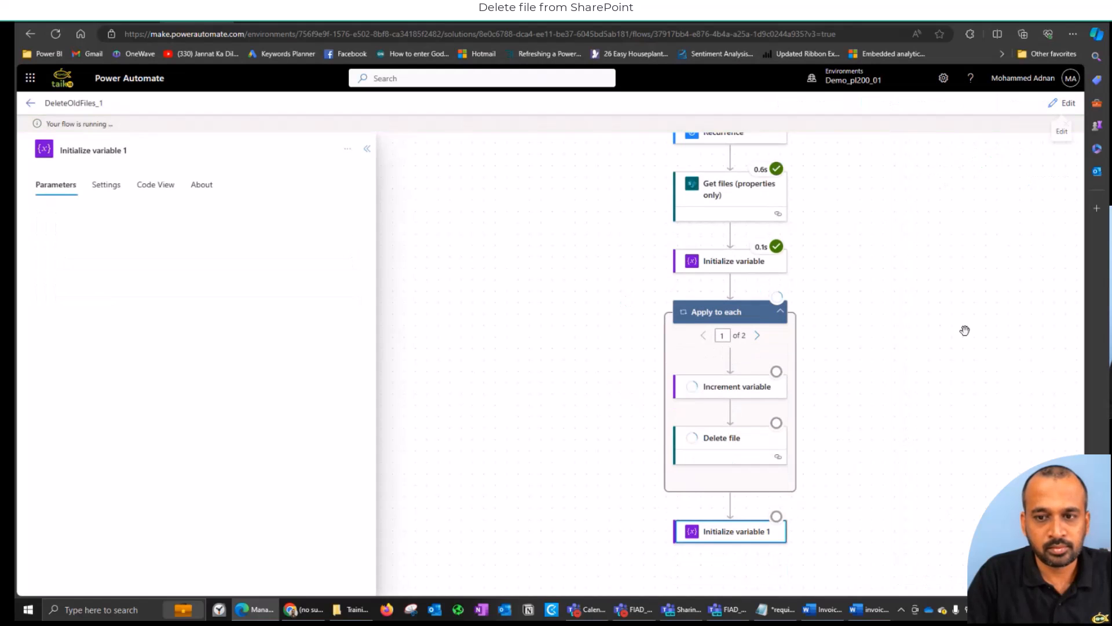
- Examine the run inputs and properties of the Initialize variable and Initialize variable 1 actions
left_click(720, 259)
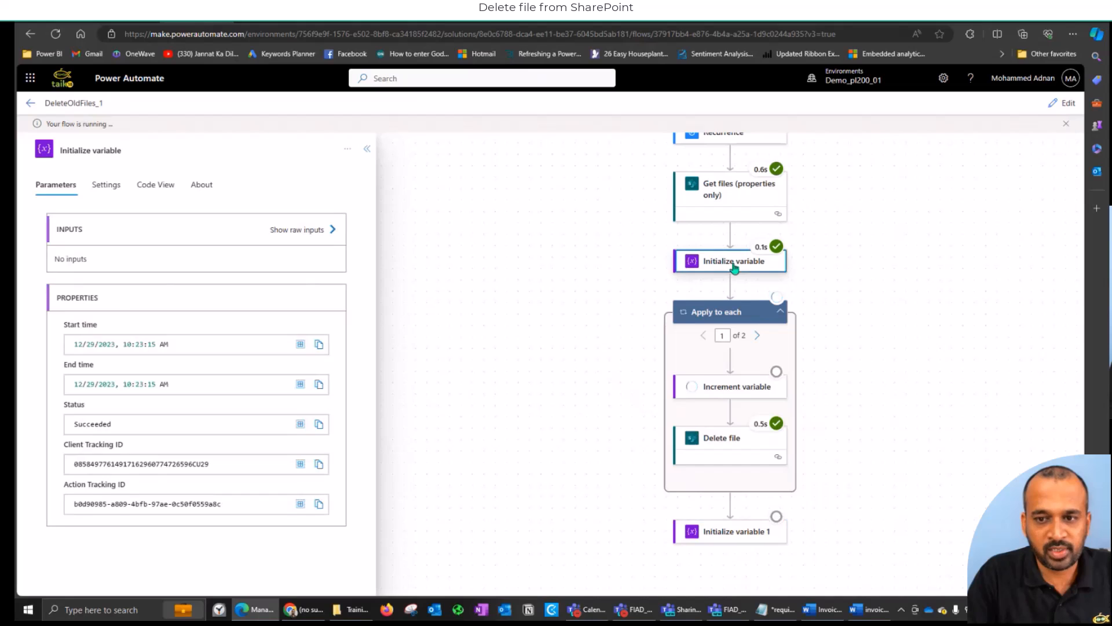
scroll(248, 354, "down", 1)
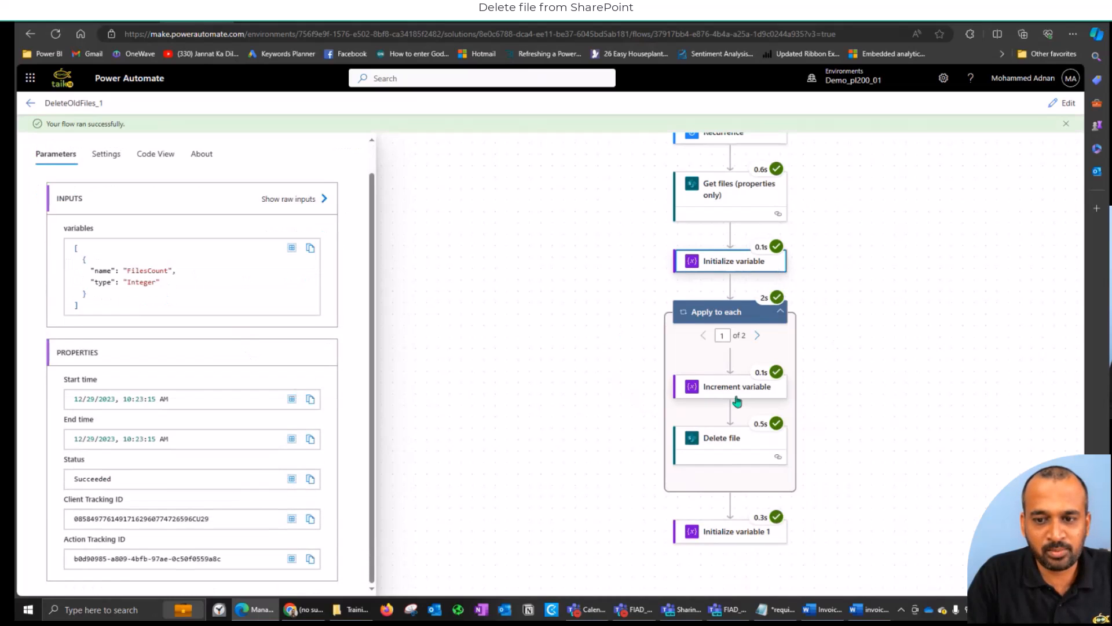
left_click(725, 533)
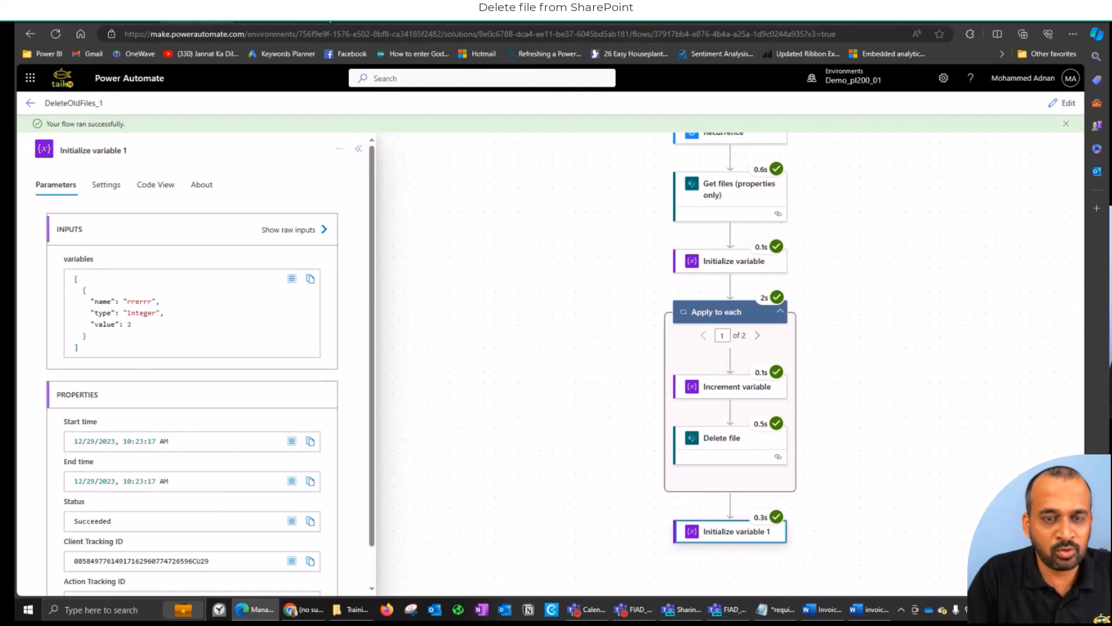
- Switch to the SharePoint Communication site and refresh its Documents library to check which files remain after the run
left_click(343, 18)
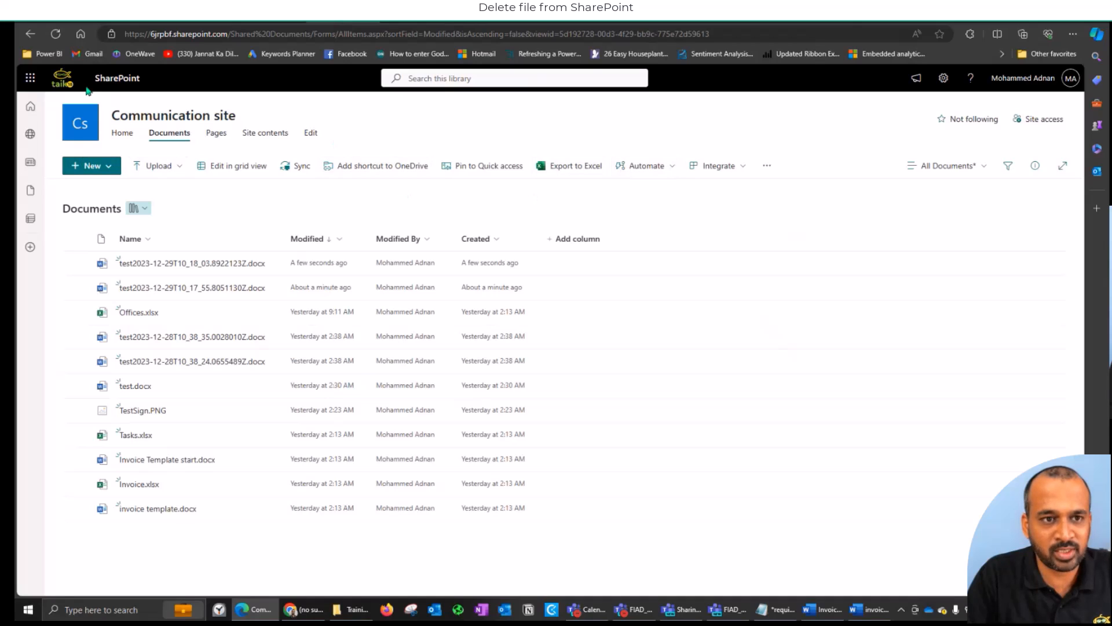
left_click(56, 33)
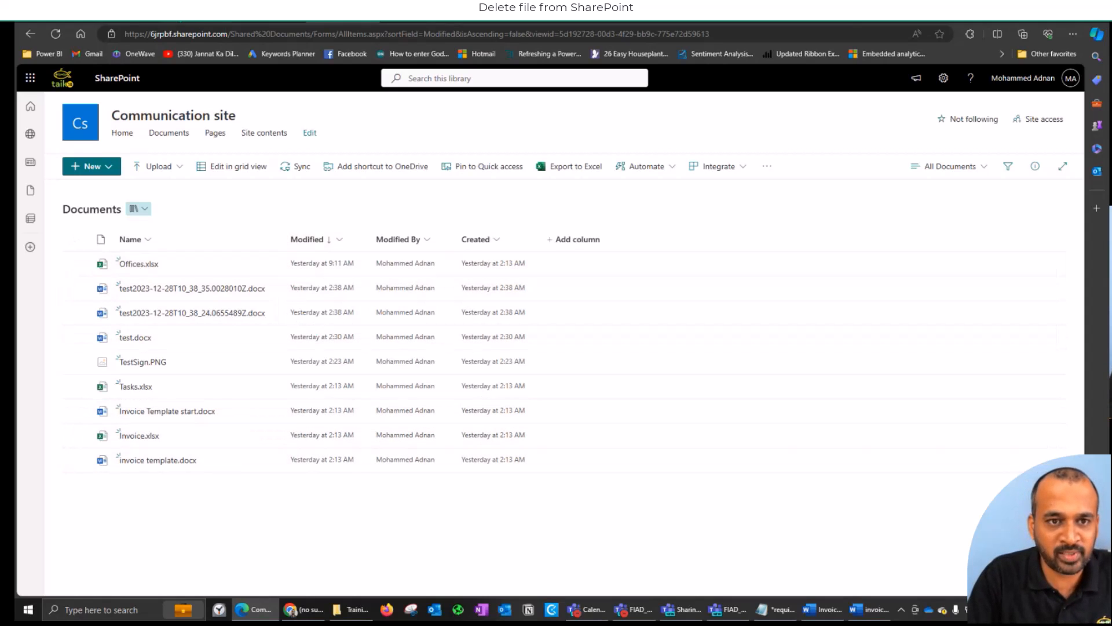
- Return to the Power Automate run and examine the Initialize variable 1 value and the Get files (properties only) inputs
left_click(194, 21)
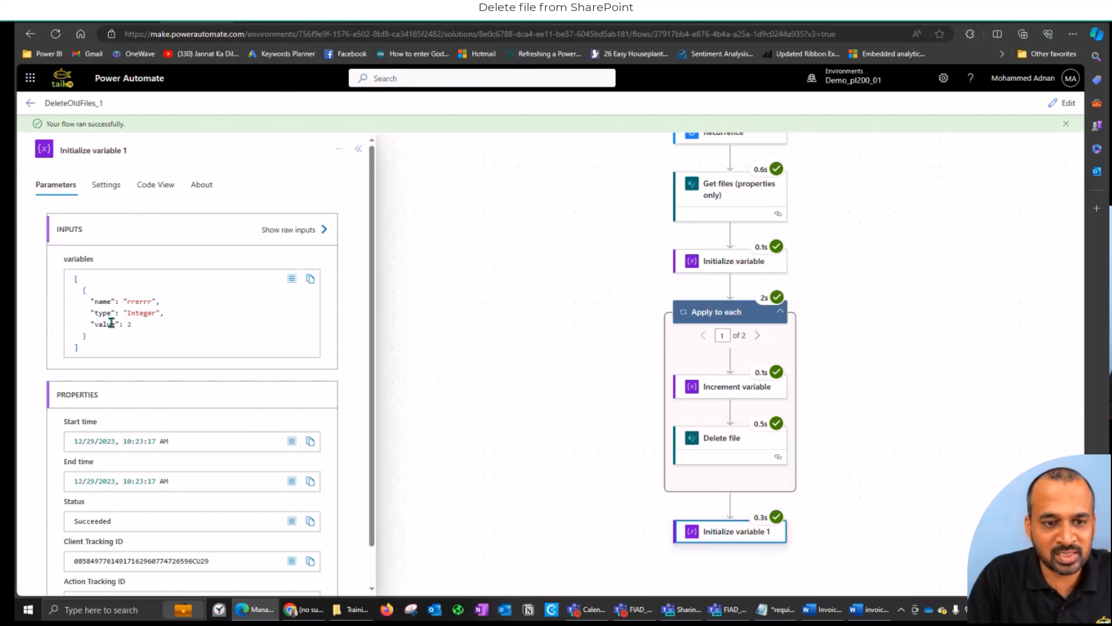
left_click_drag(111, 322, 132, 326)
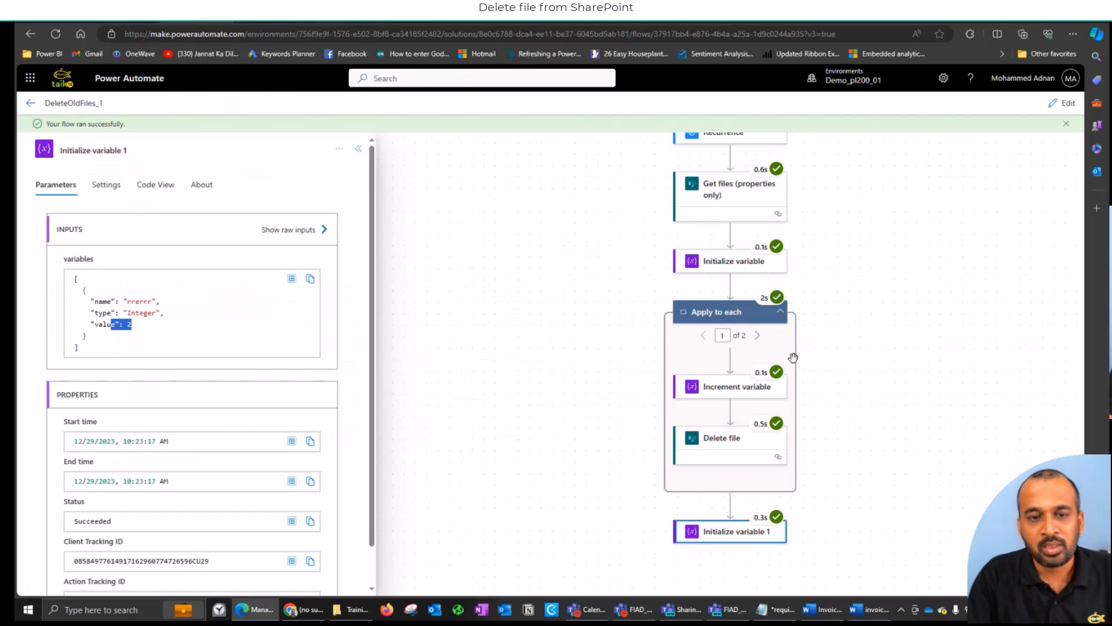
scroll(736, 248, "up", 3)
left_click(729, 313)
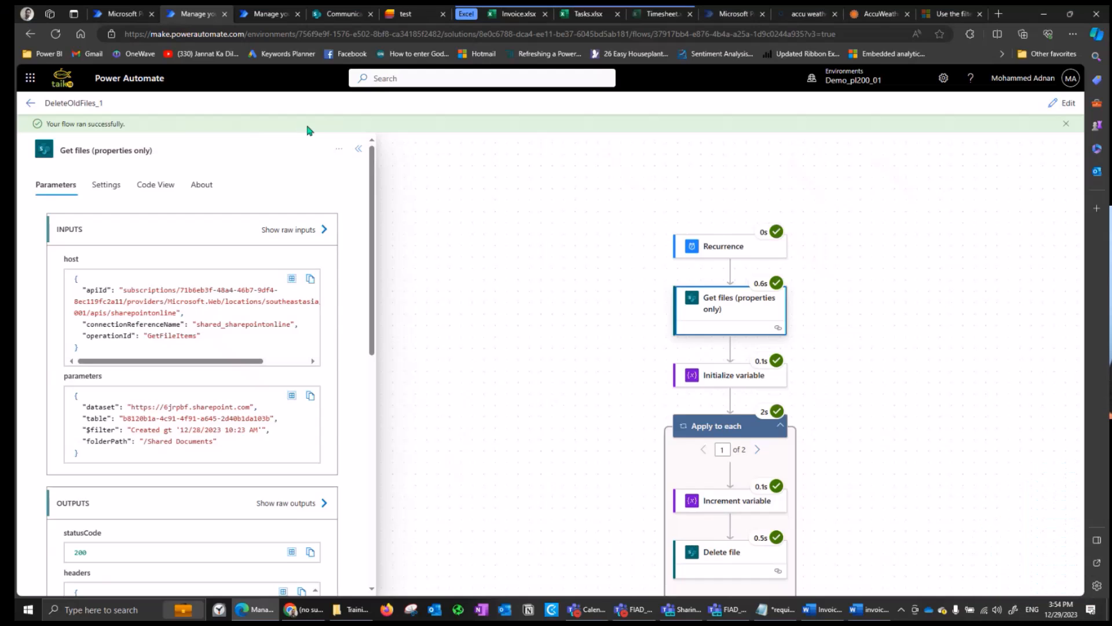
left_click(648, 610)
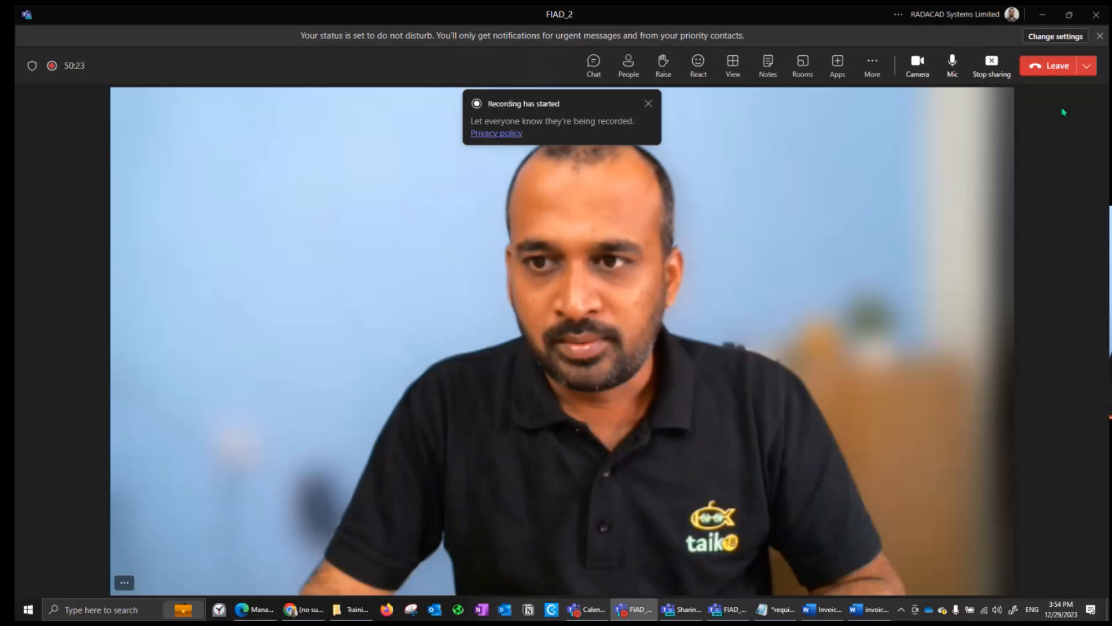